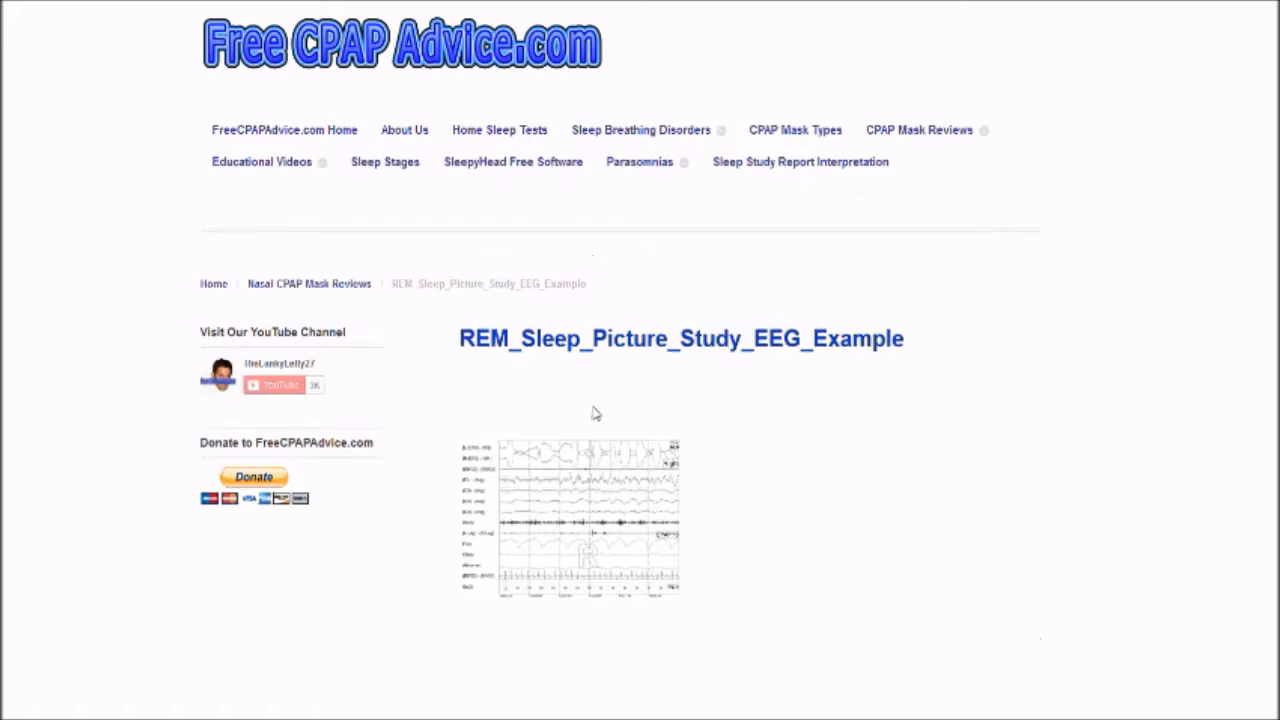
- View the REM sleep EEG example picture at full size and return to the sleep stages article
left_click(620, 545)
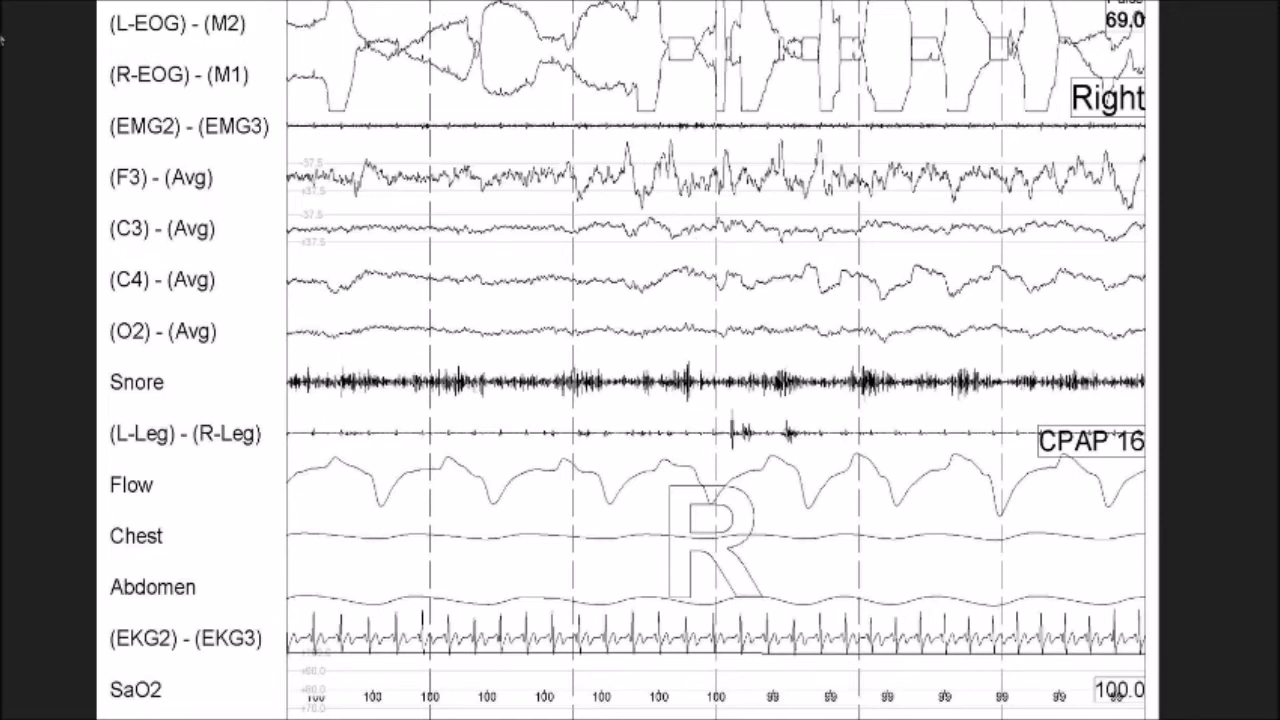
key("alt+Left")
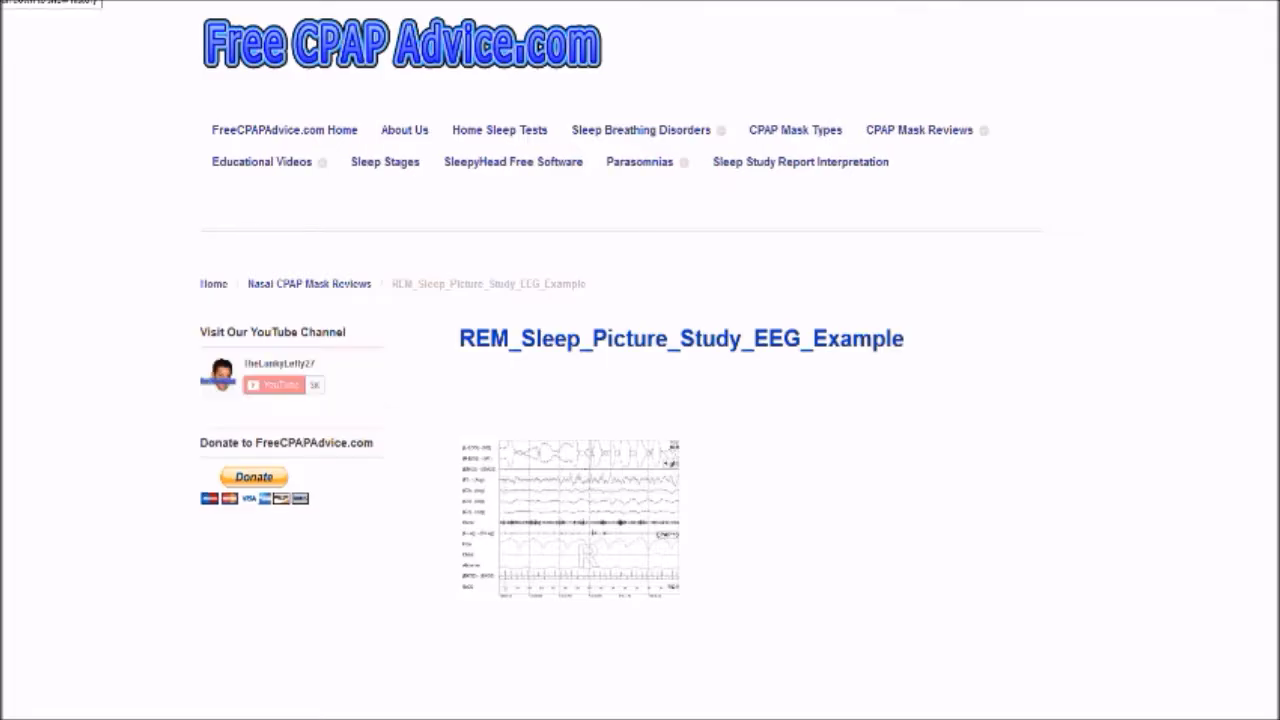
key("alt+Left")
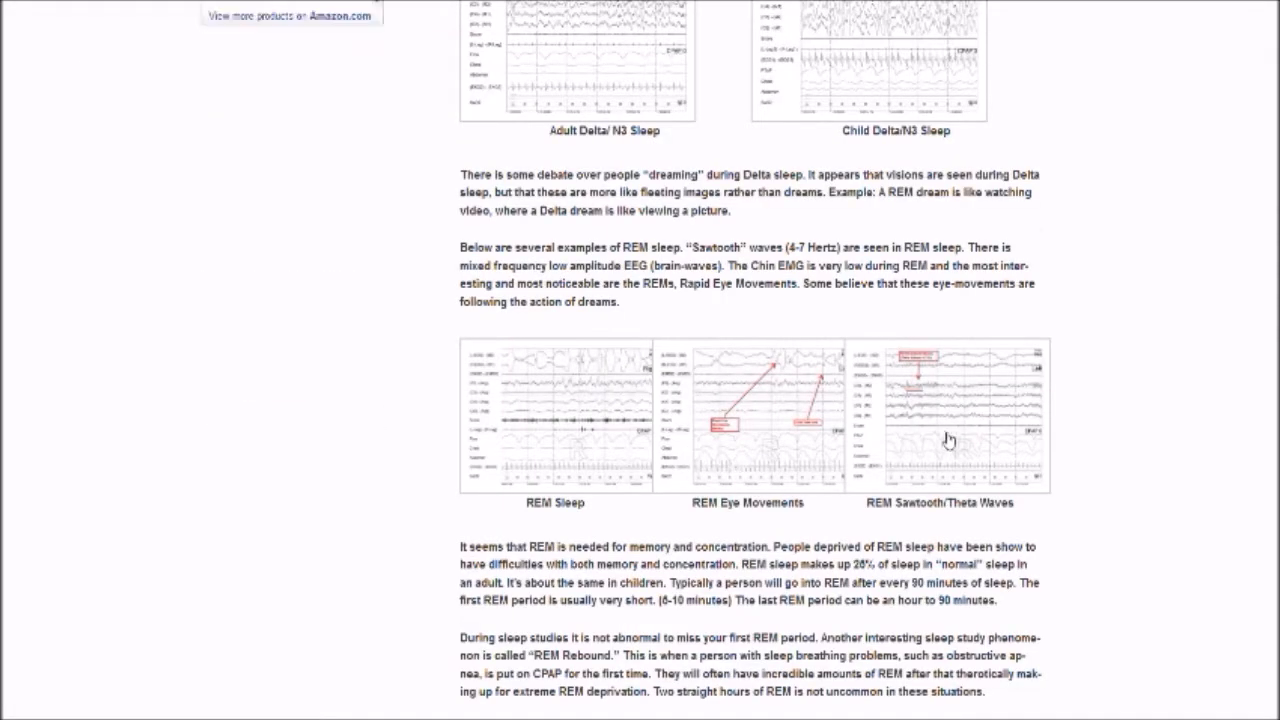
- View the REM Sawtooth/Theta Waves picture at full size, and go back to the FreeCPAPAdvice.com home page
left_click(949, 441)
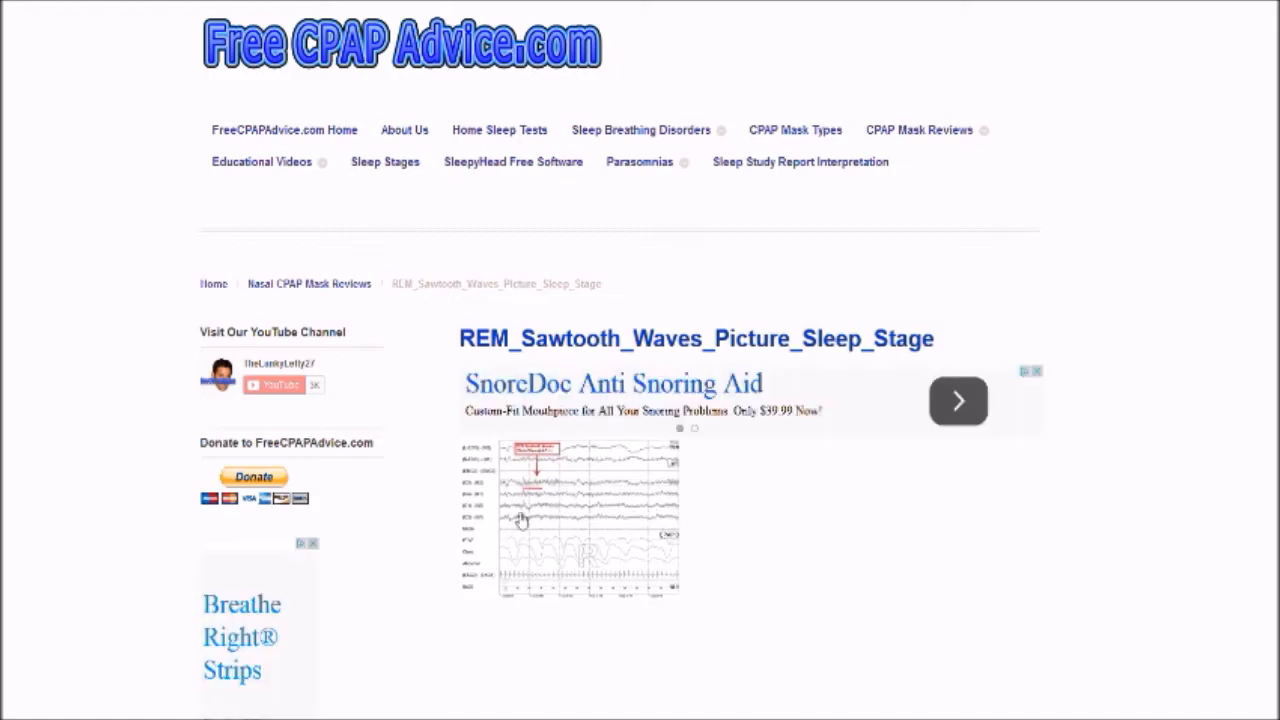
left_click(576, 486)
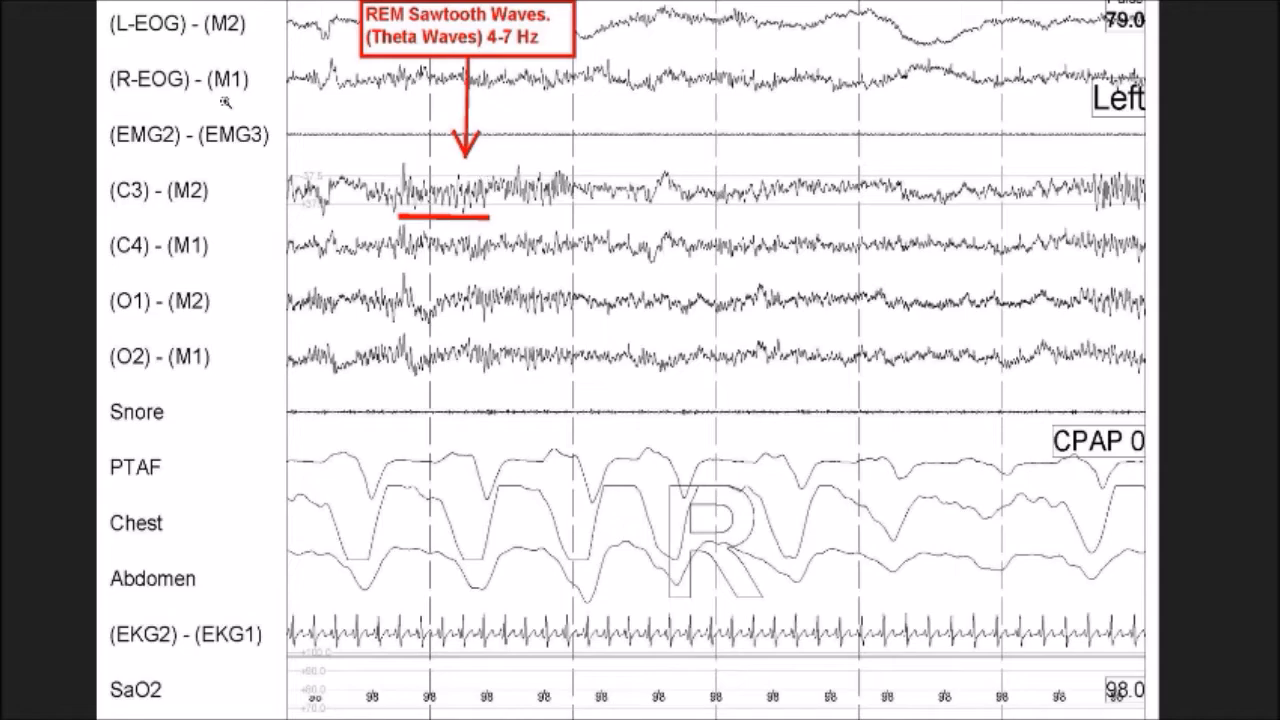
key("alt+Left")
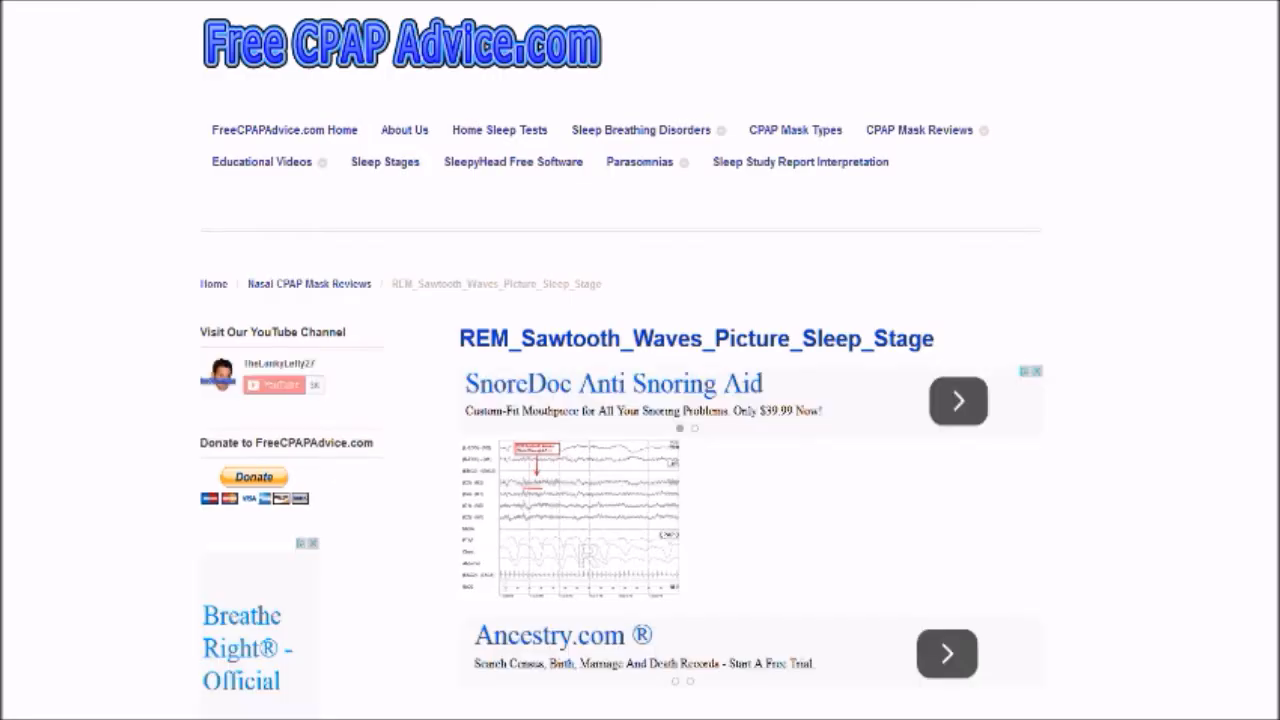
key("alt+Left")
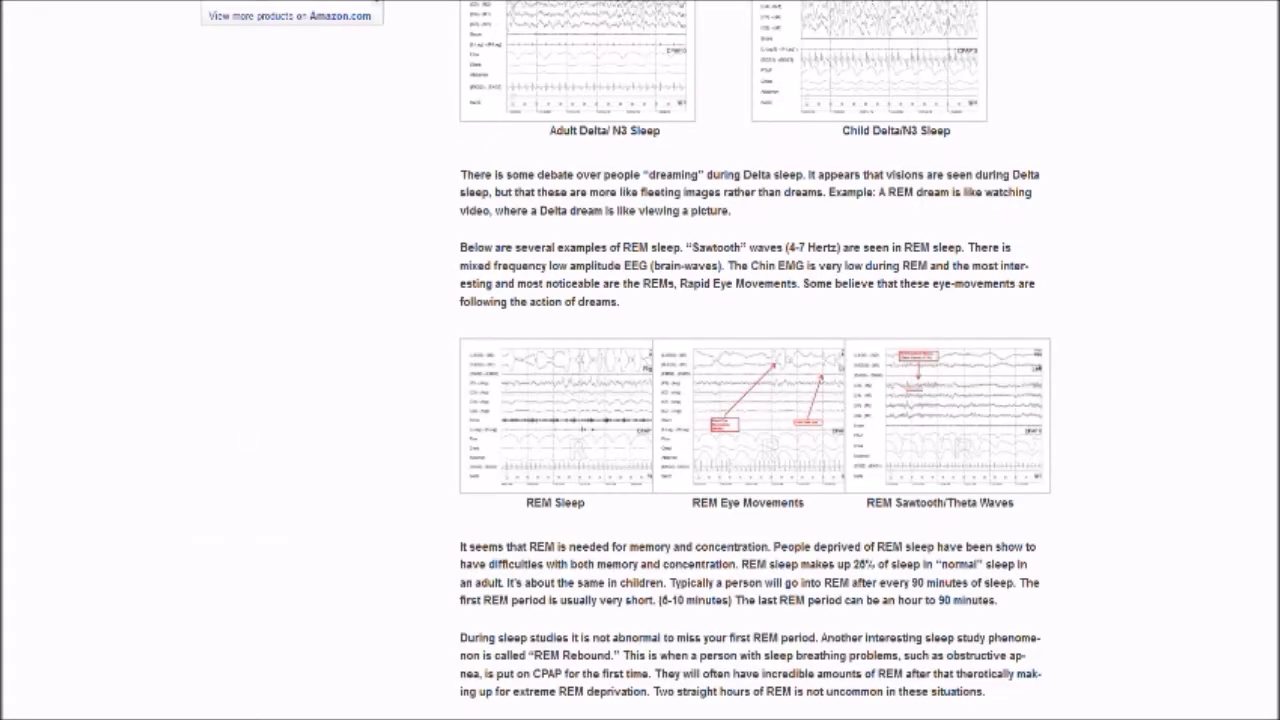
key("alt+Left")
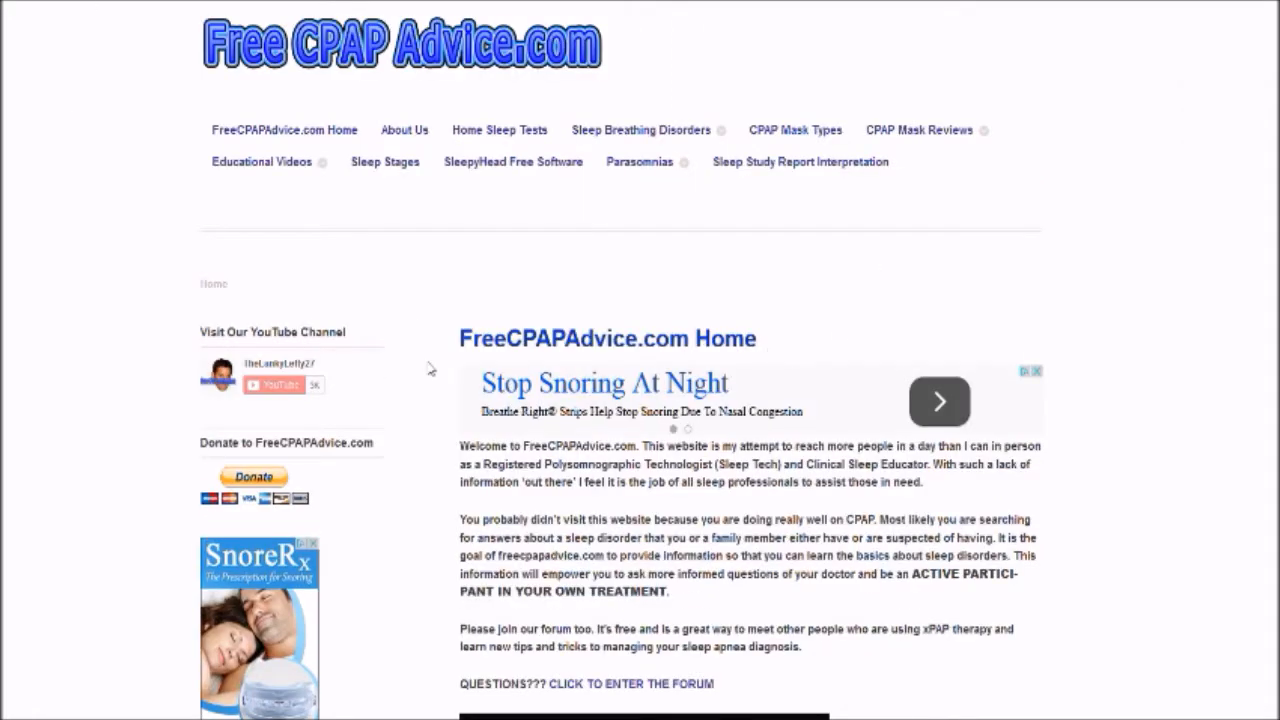
scroll(490, 564, "down", 1)
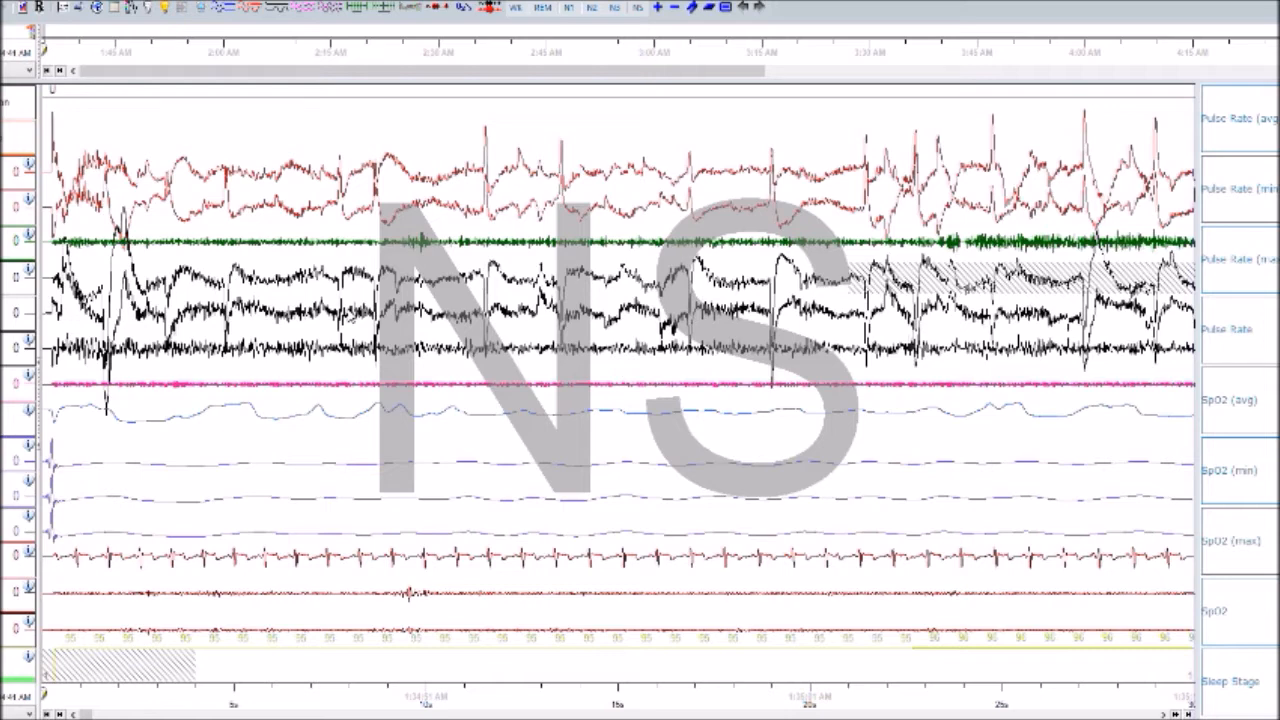
- In the polysomnography scoring program, remove the channel directly above the two red eye-movement traces
right_click(3, 150)
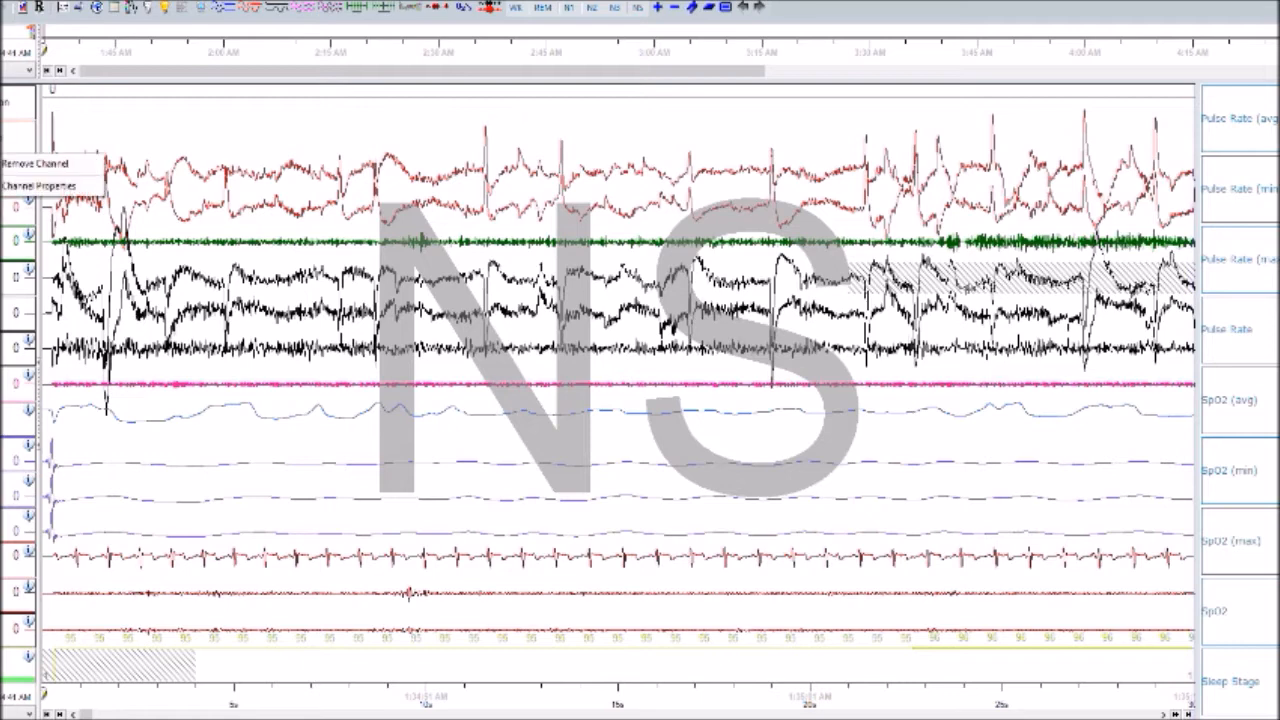
left_click(20, 164)
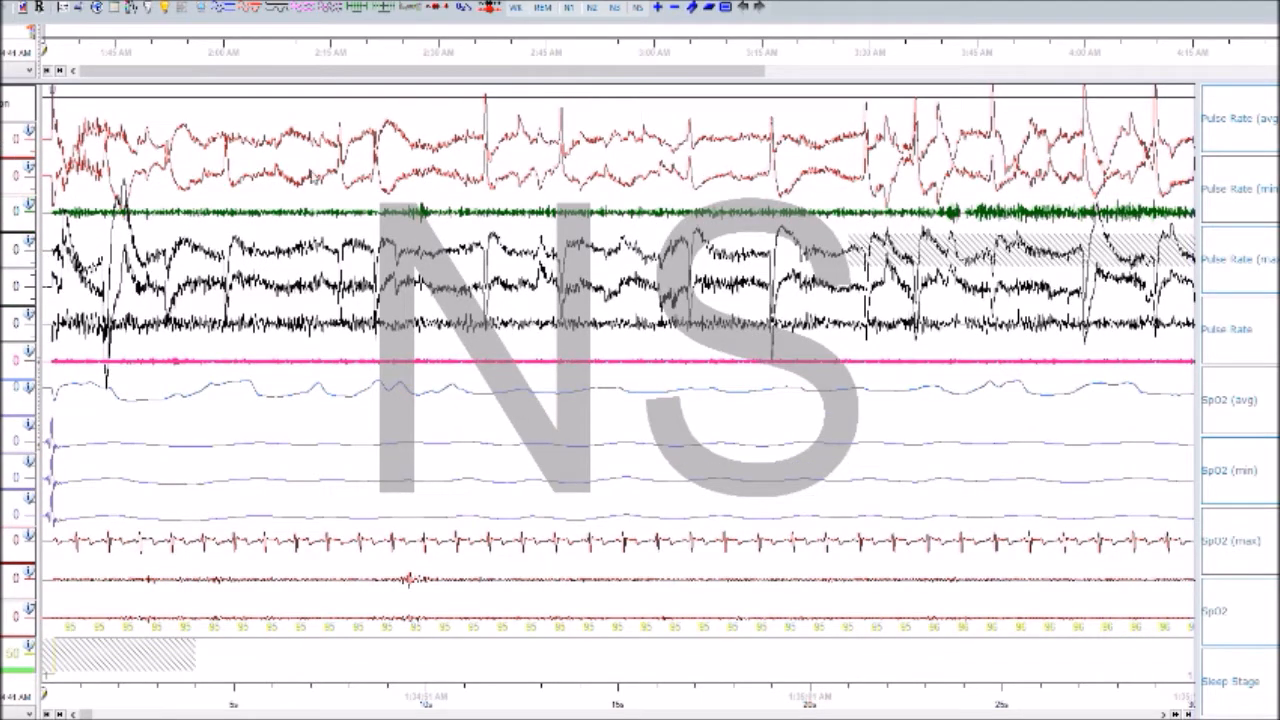
- Apply a best fit to the channels and reduce the amplitude of the thick pink trace
left_click(133, 12)
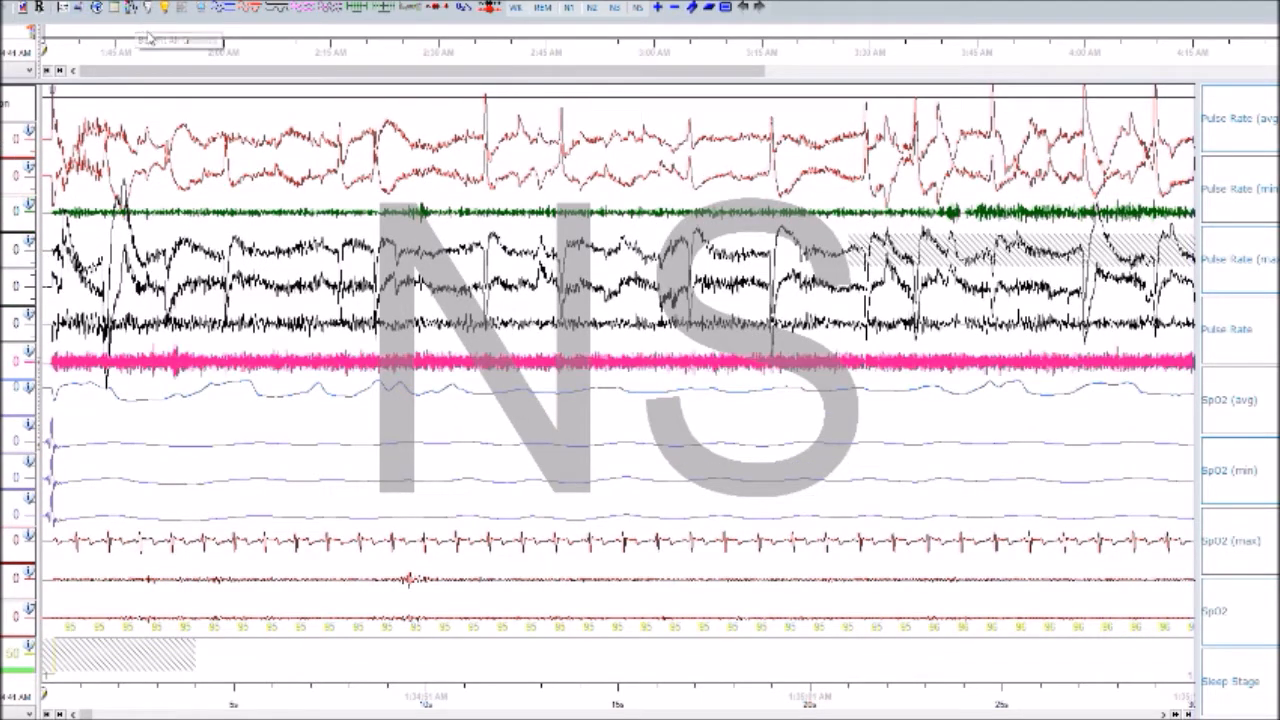
key("Down")
key("Down")
key("Down")
key("Down")
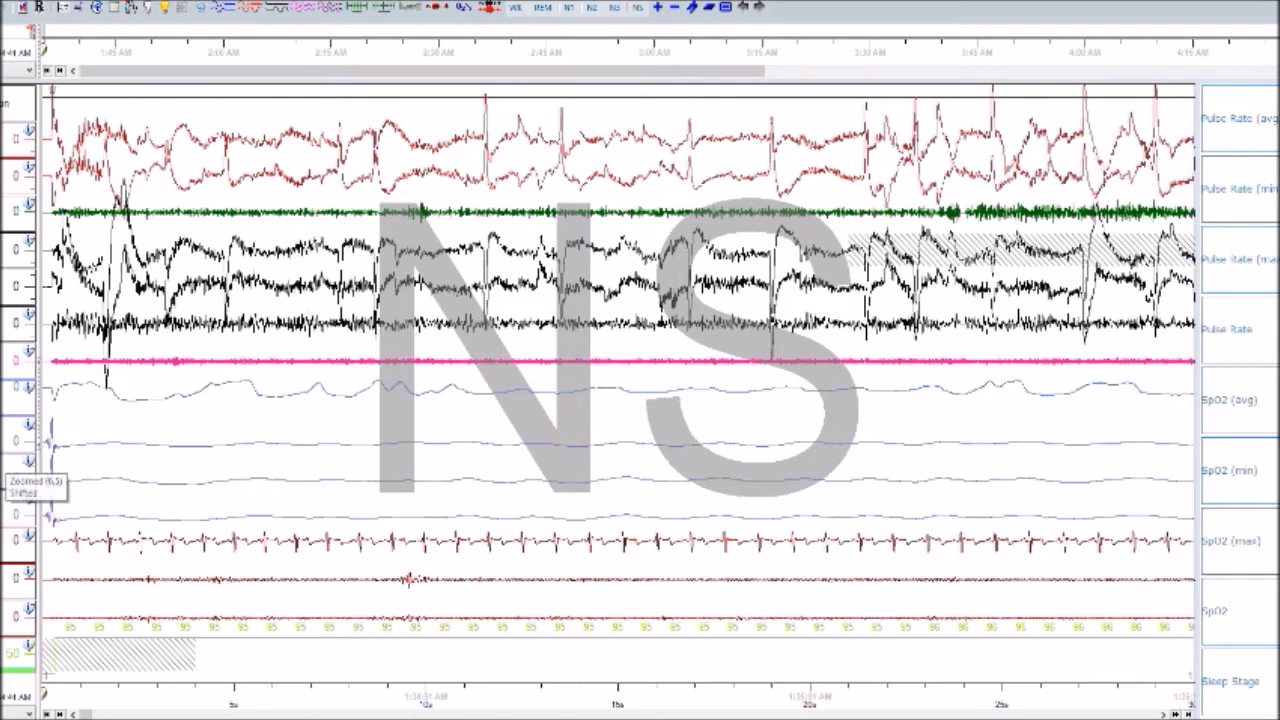
left_click(130, 10)
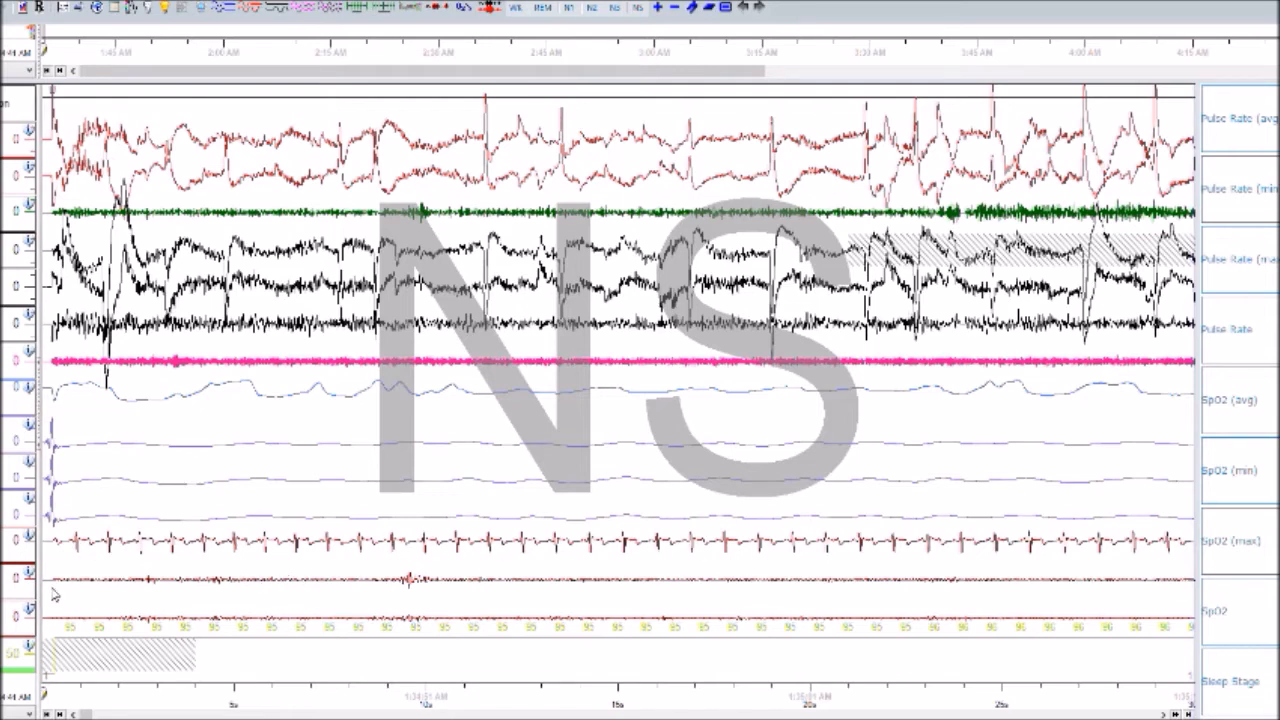
- Remove the two flat red channels between the ECG trace and the SpO2 trace
right_click(10, 580)
left_click(24, 650)
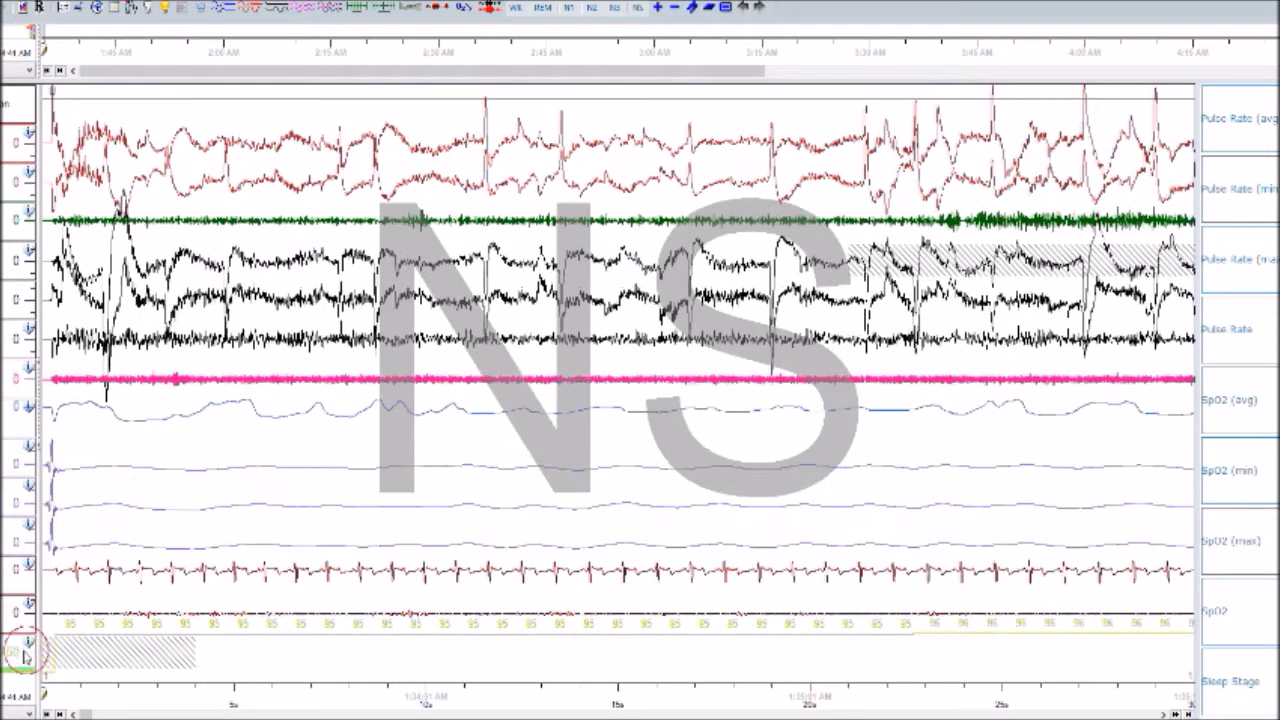
right_click(24, 655)
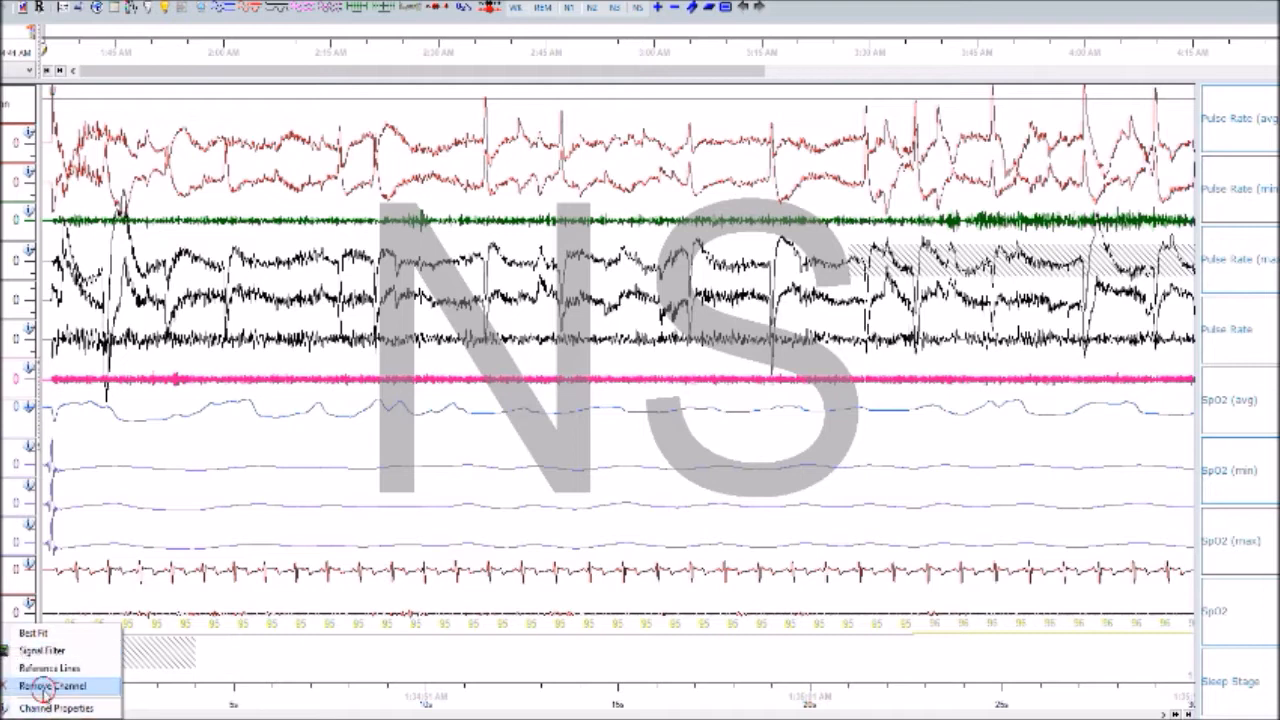
left_click(42, 687)
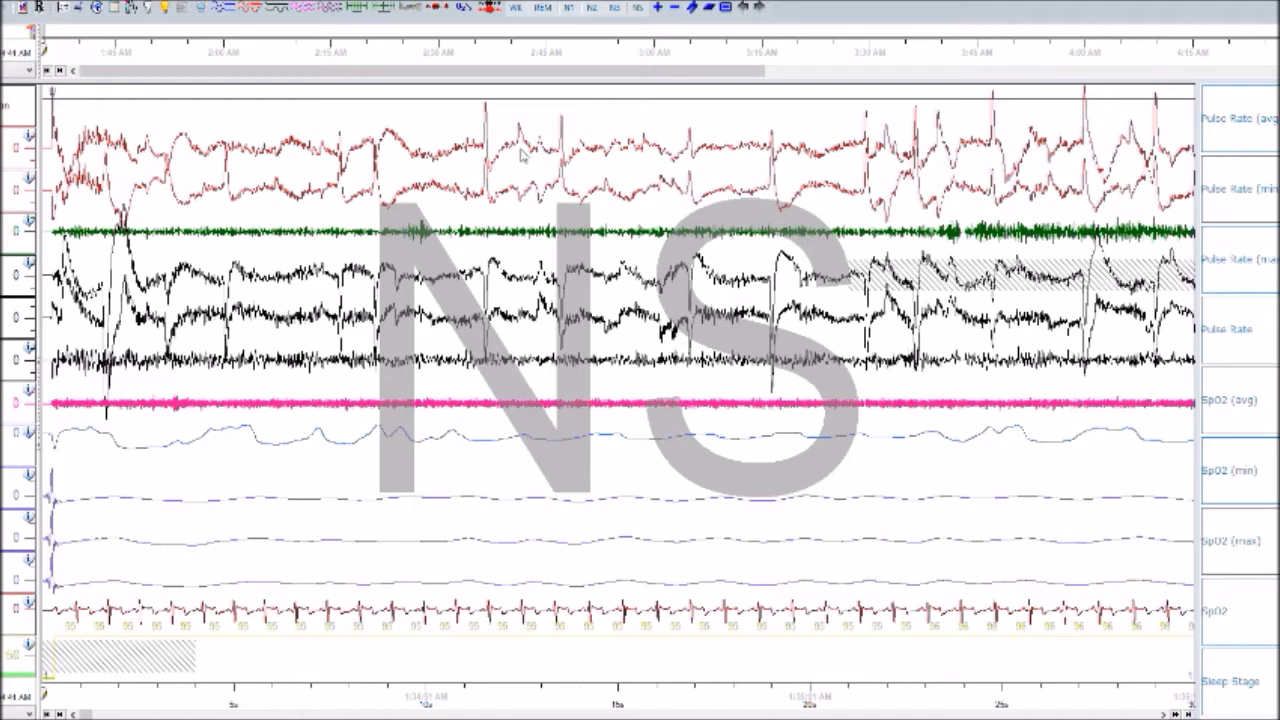
- Page forward through the recording's early epochs to epoch 13, examining the eye-movement and EEG traces
key("Page_Down")
key("Page_Down")
key("Page_Down")
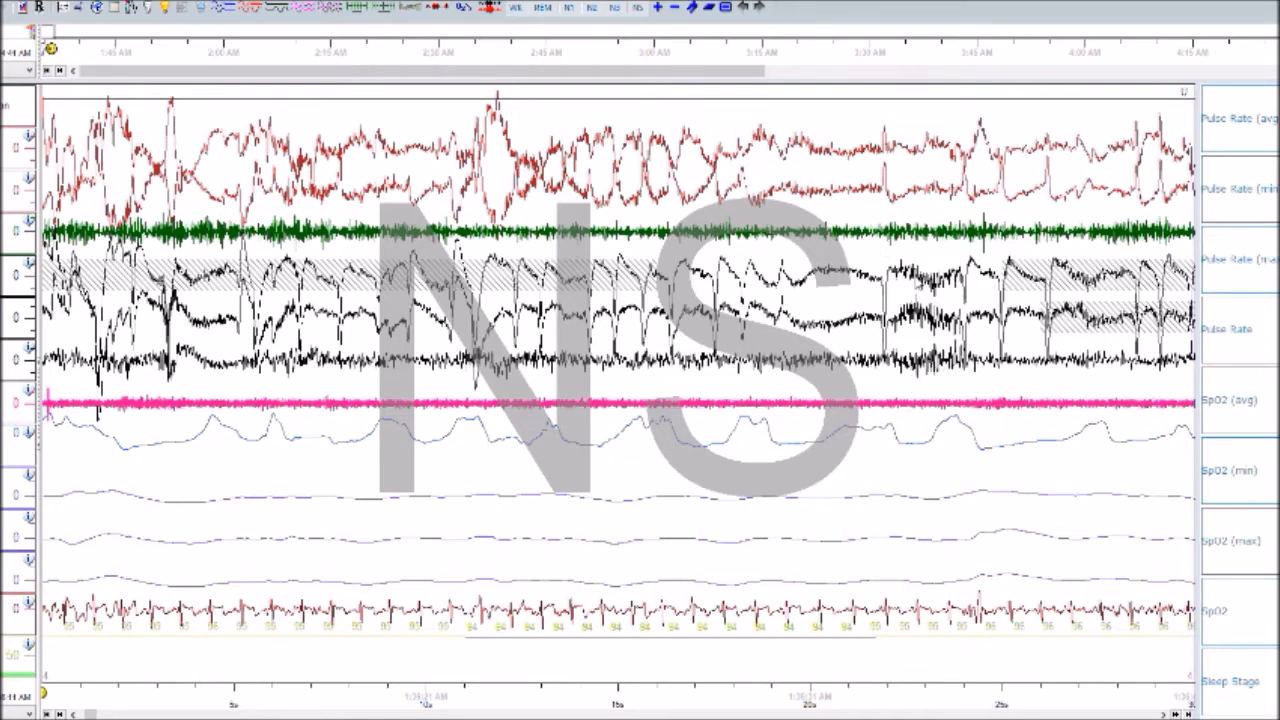
key("Right")
key("Right")
key("Right")
key("Right")
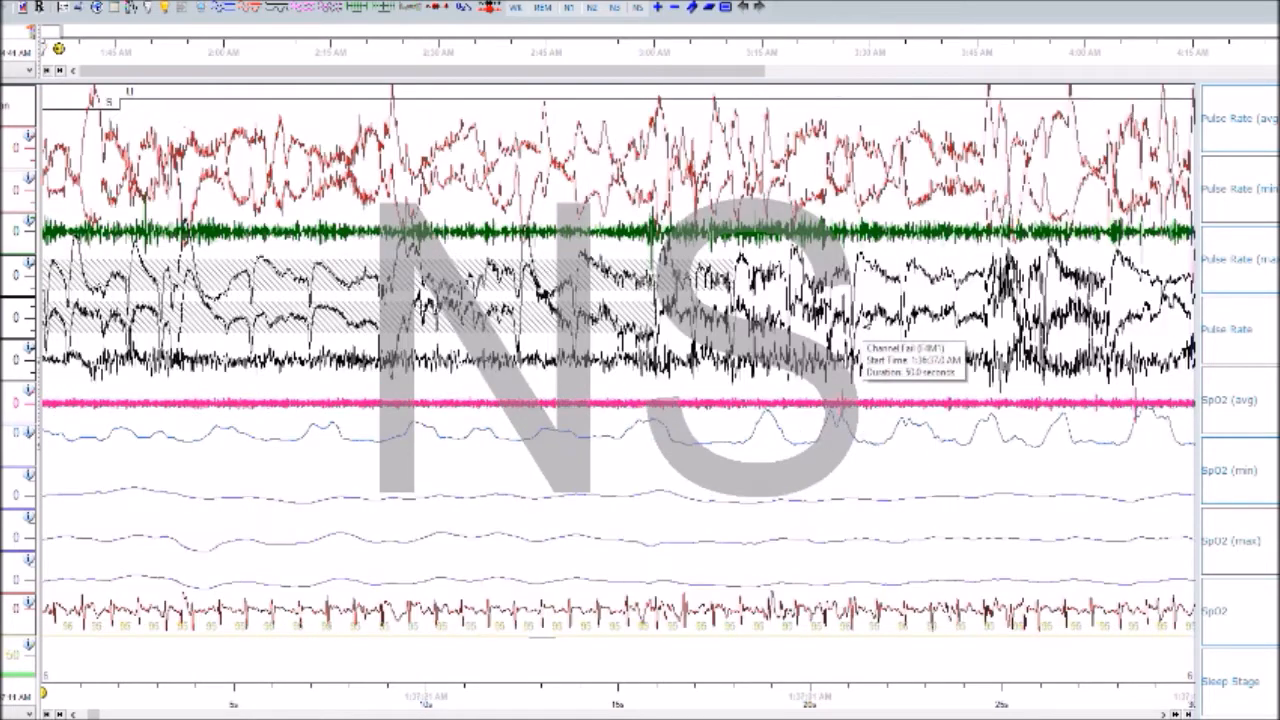
key("Right")
key("Right")
key("Right")
key("Right")
key("Right")
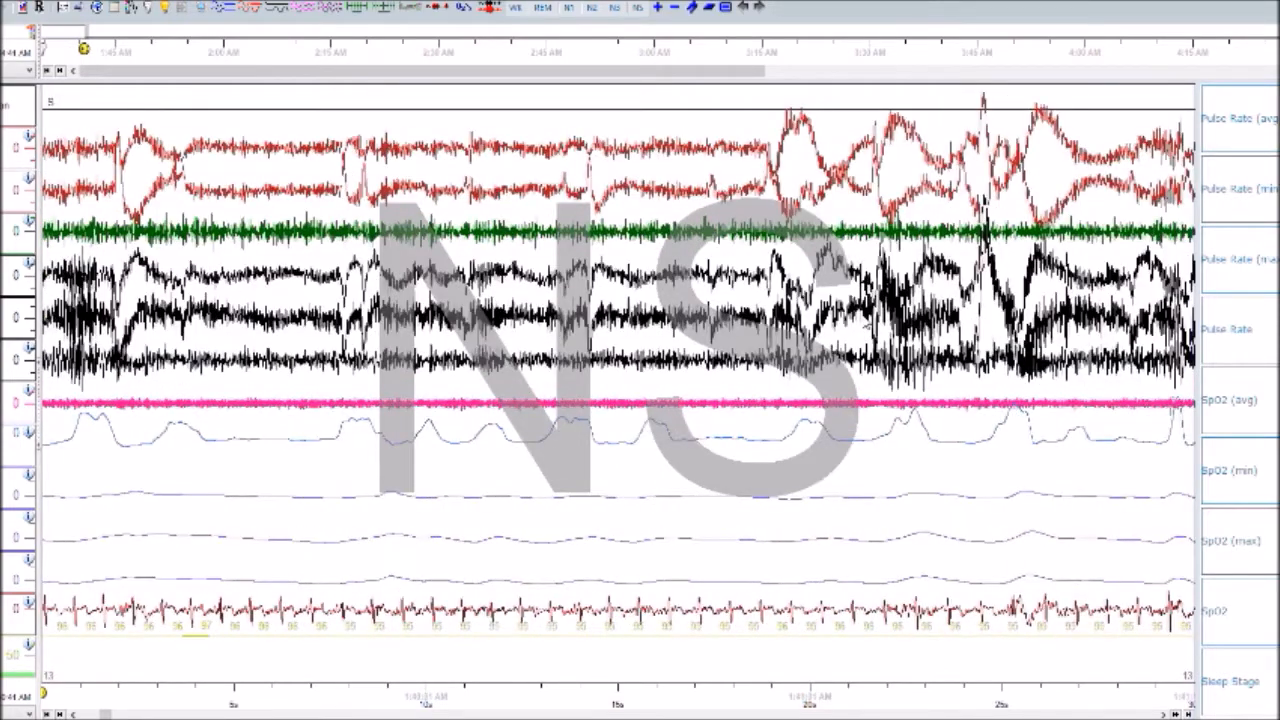
- Go back to epoch 12 to examine the wake pattern, and page forward to epoch 21
key("Left")
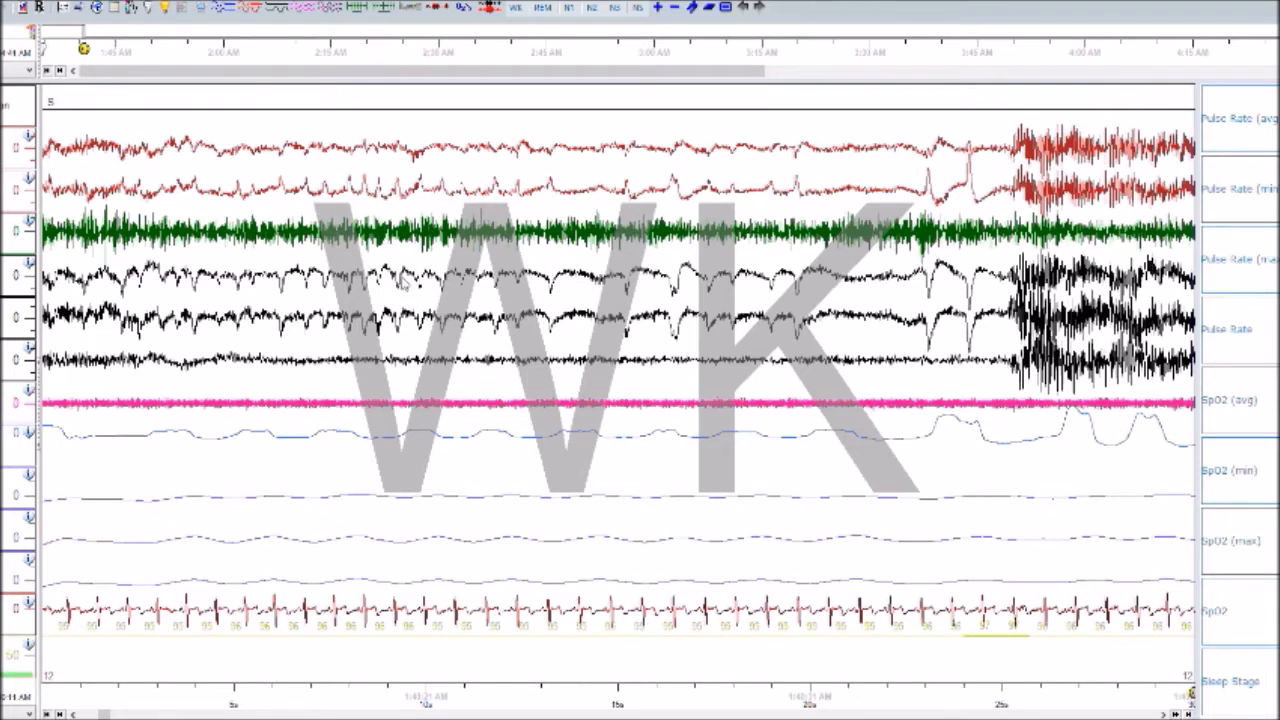
key("Right")
key("Right")
key("Right")
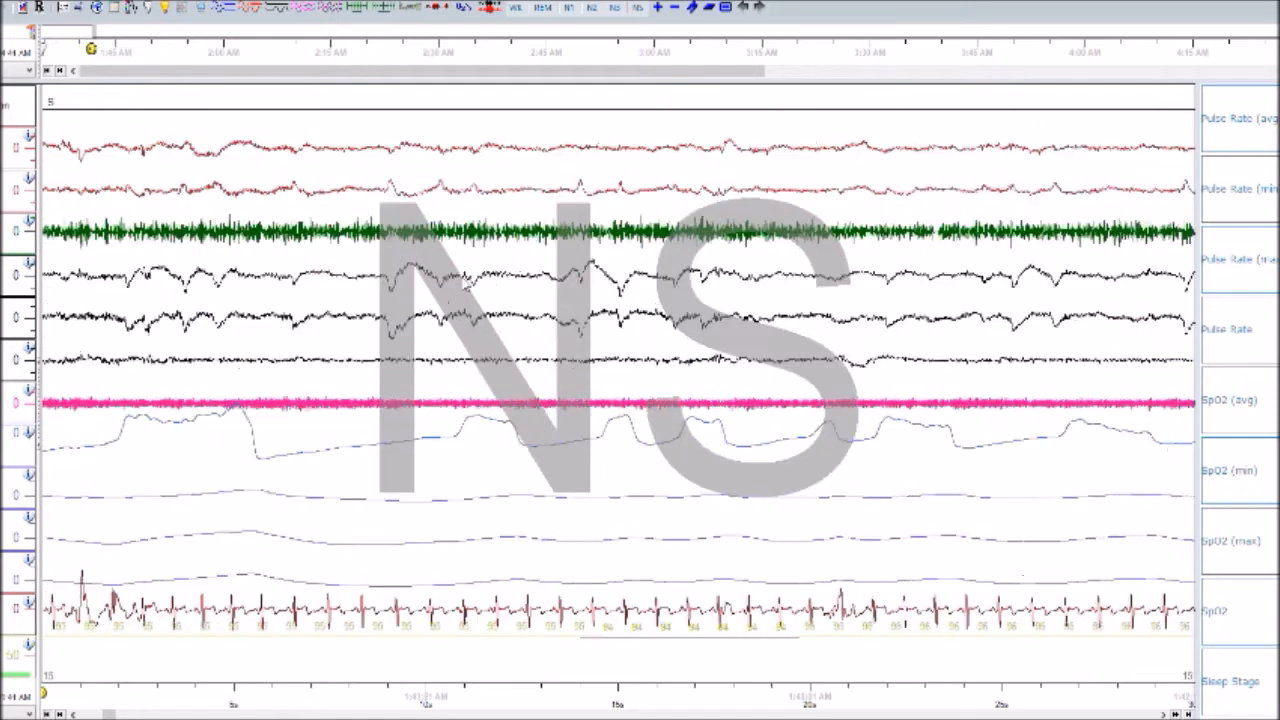
key("Right")
key("Right")
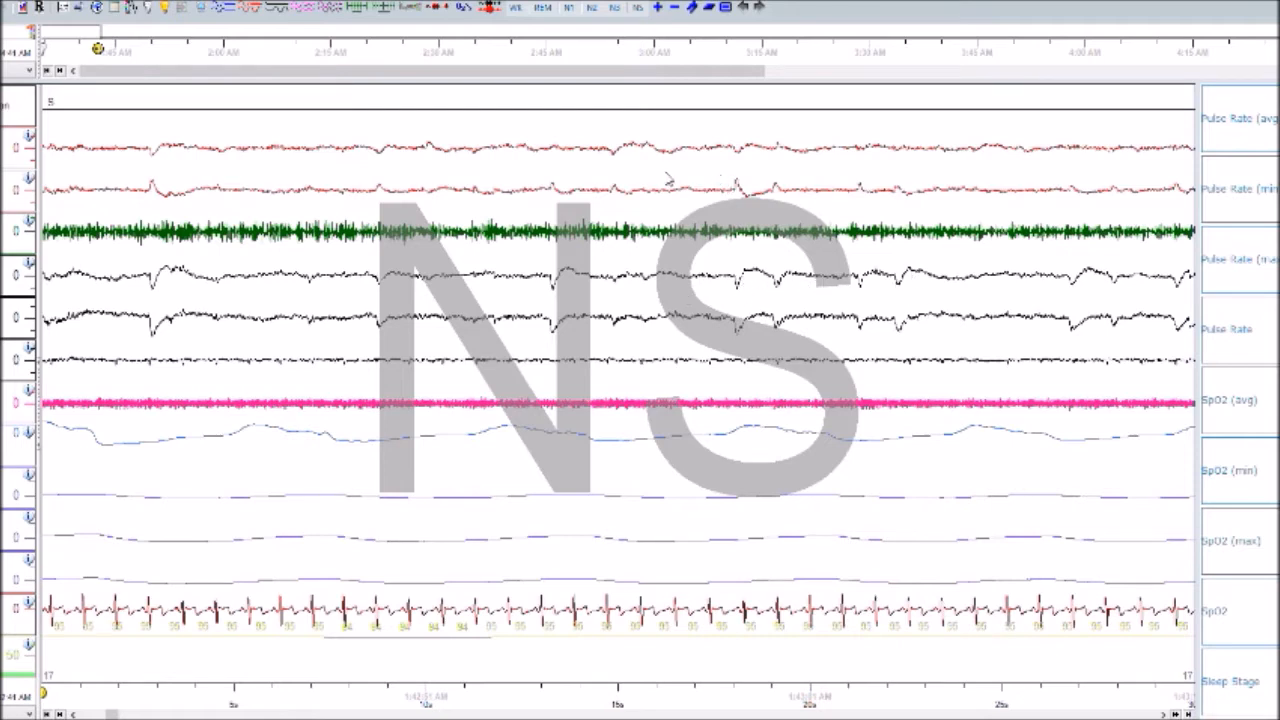
key("Right")
key("Right")
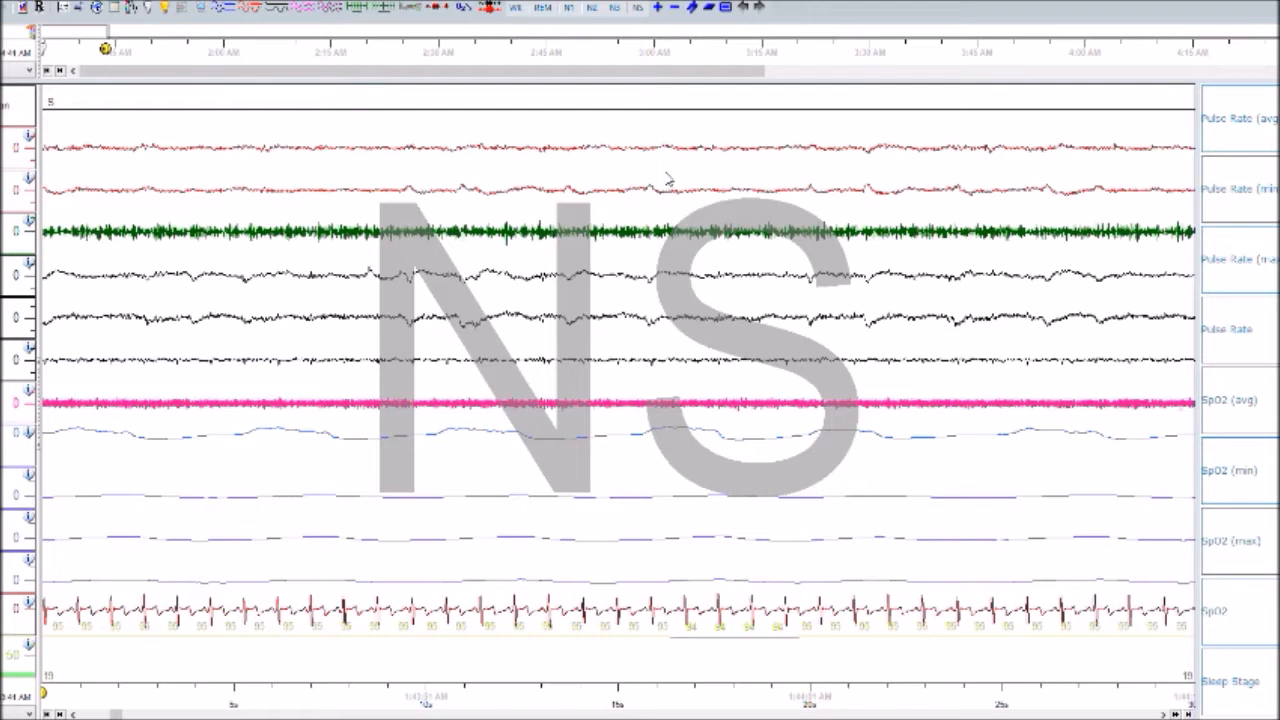
key("Right")
key("Right")
- Best-fit the channels in epoch 21 and reduce the scale of the pink and SpO2 traces
left_click(131, 8)
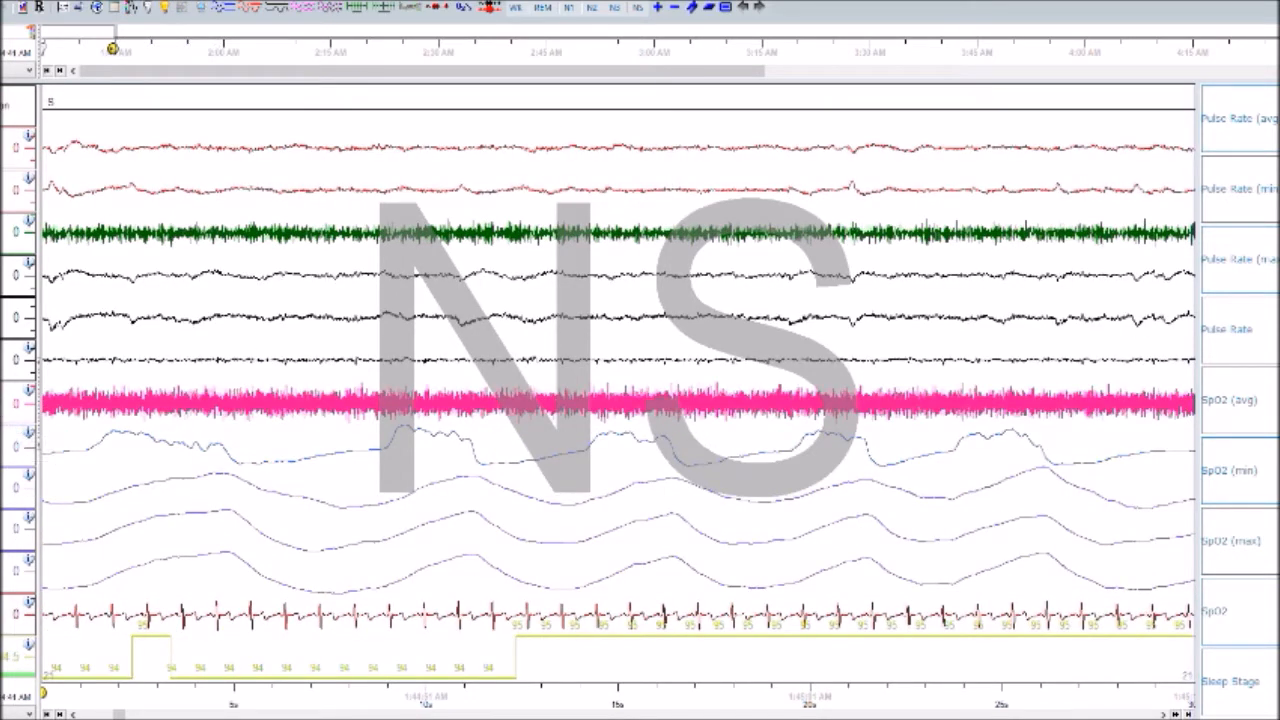
scroll(20, 402, "down", 2)
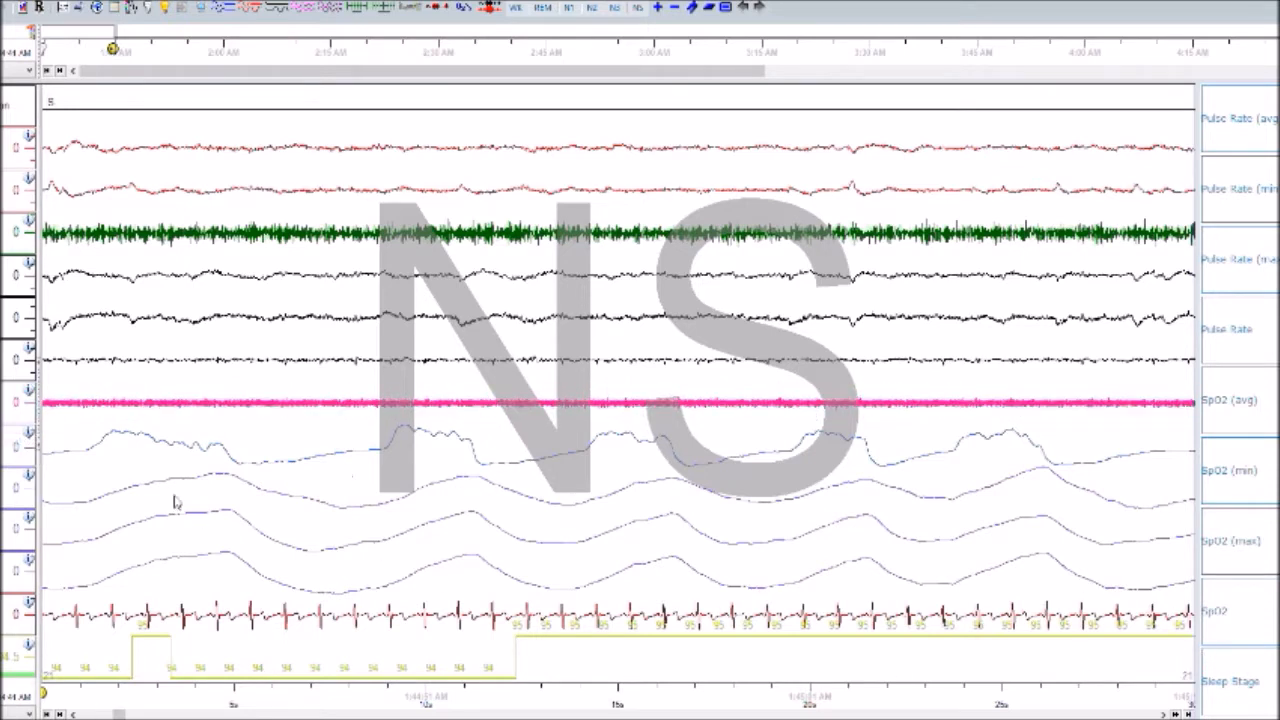
scroll(14, 658, "down", 8)
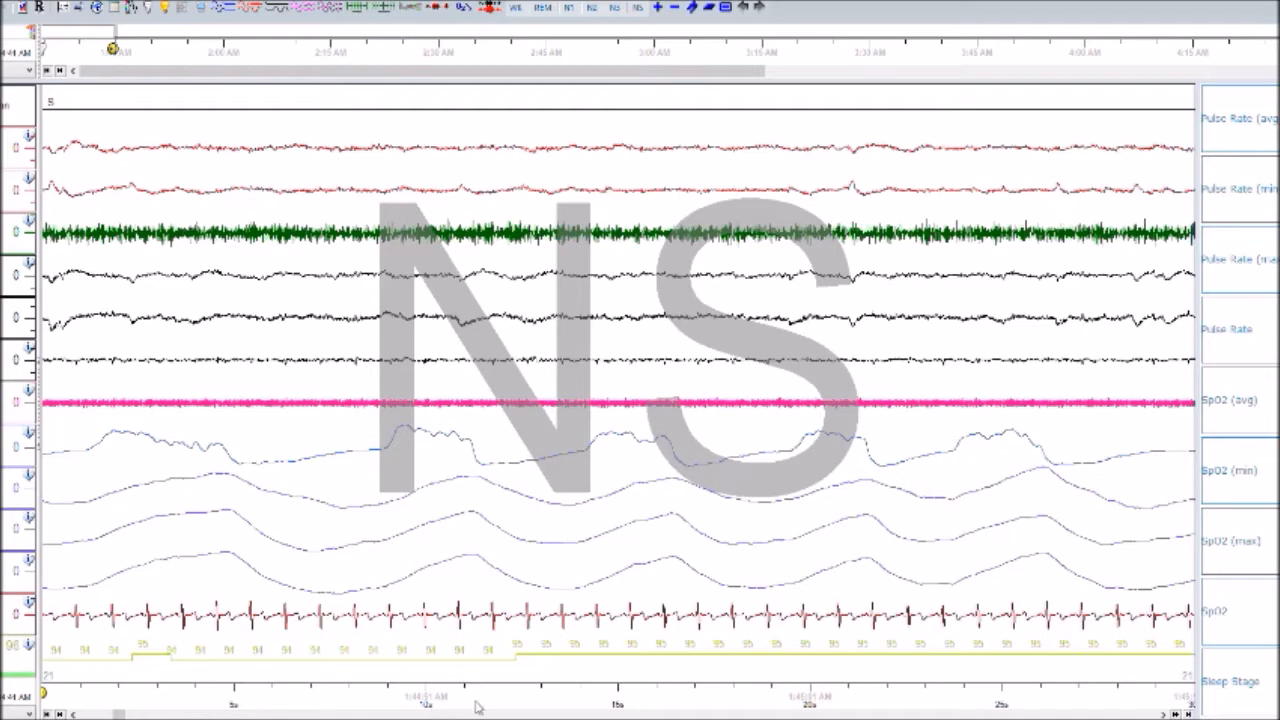
- Page forward to epoch 37, examining the breathing, EEG and SpO2 traces of each epoch
key("Page_Down")
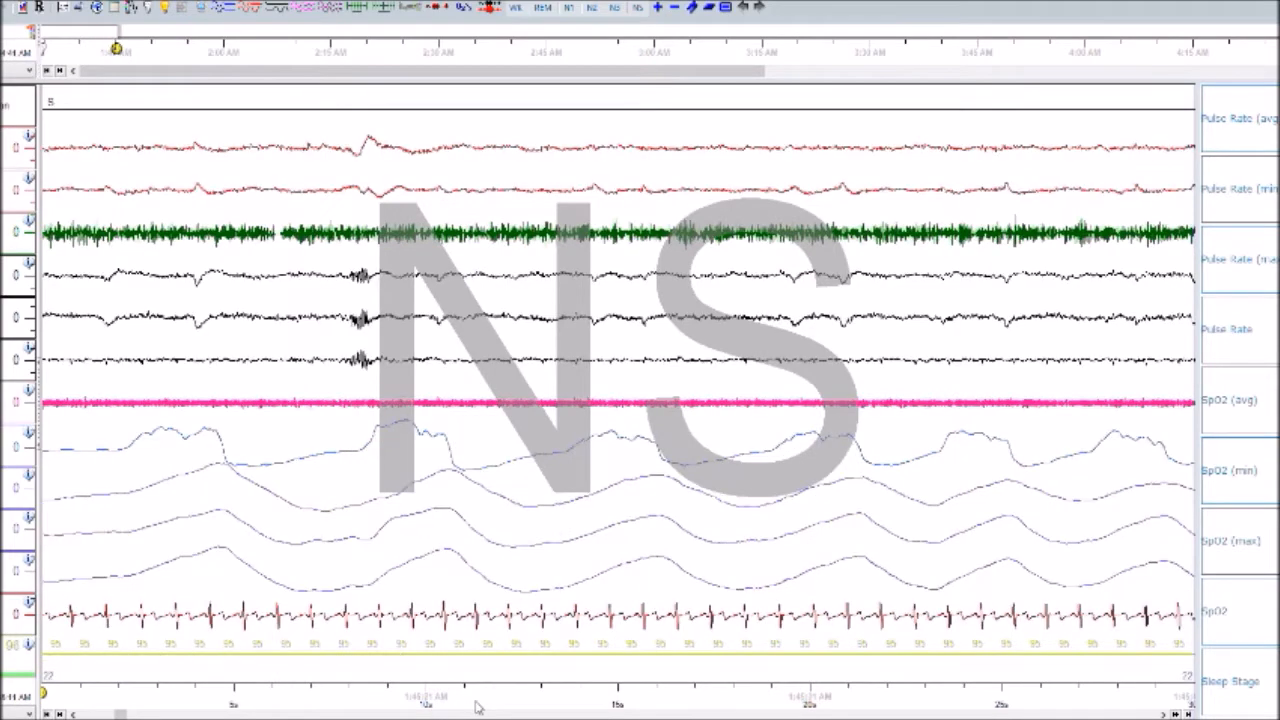
key("Page_Down")
key("Page_Down")
key("Page_Down")
key("Page_Down")
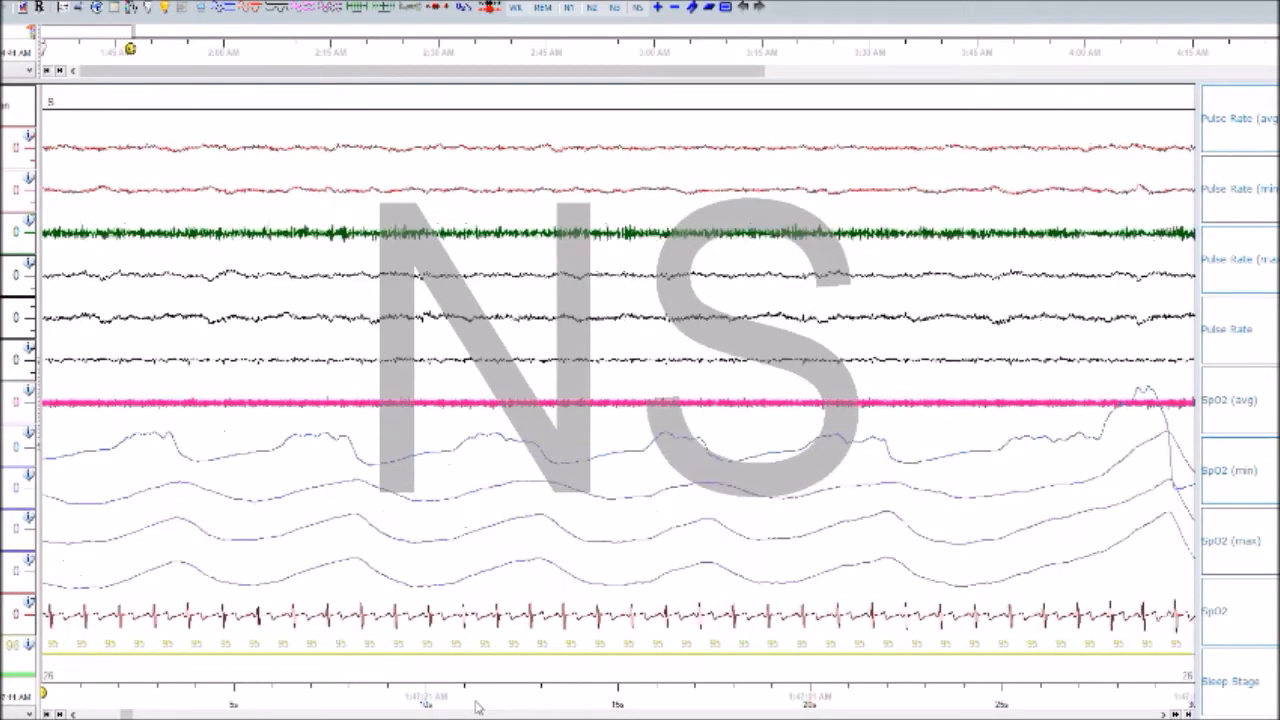
key("Page_Down")
key("Page_Down")
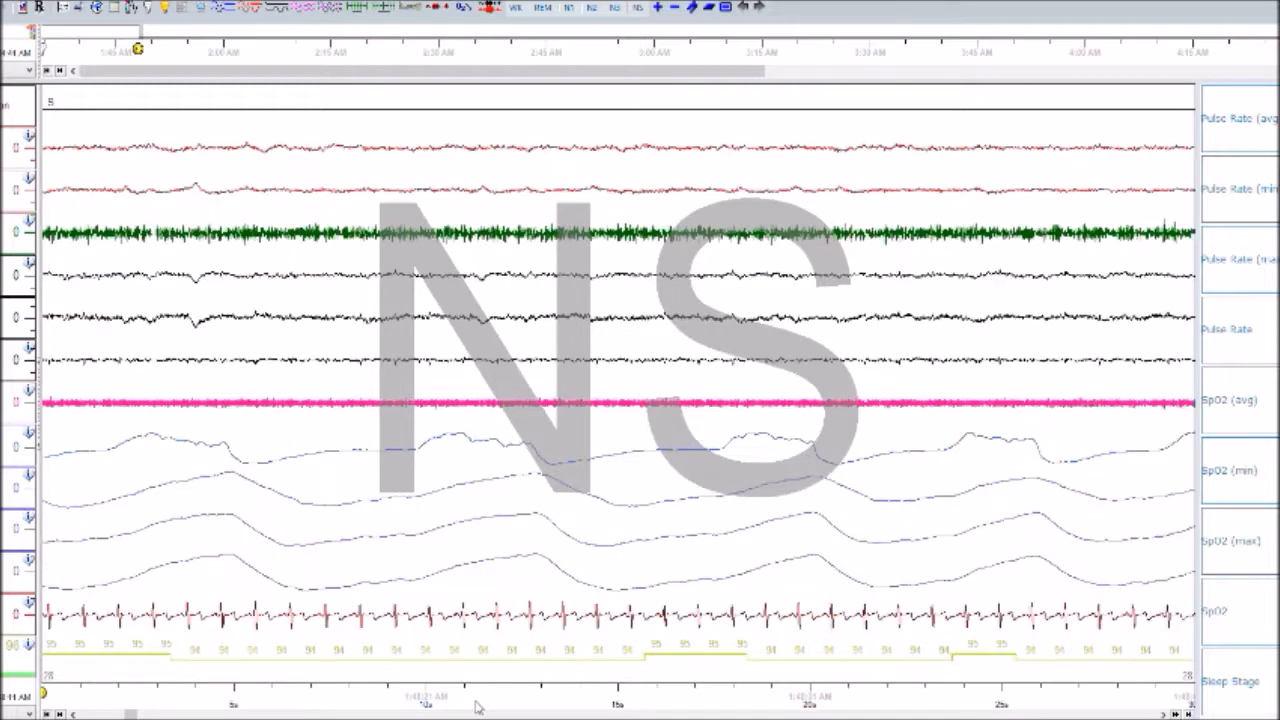
key("Page_Down")
key("Page_Down")
key("Page_Down")
key("Page_Down")
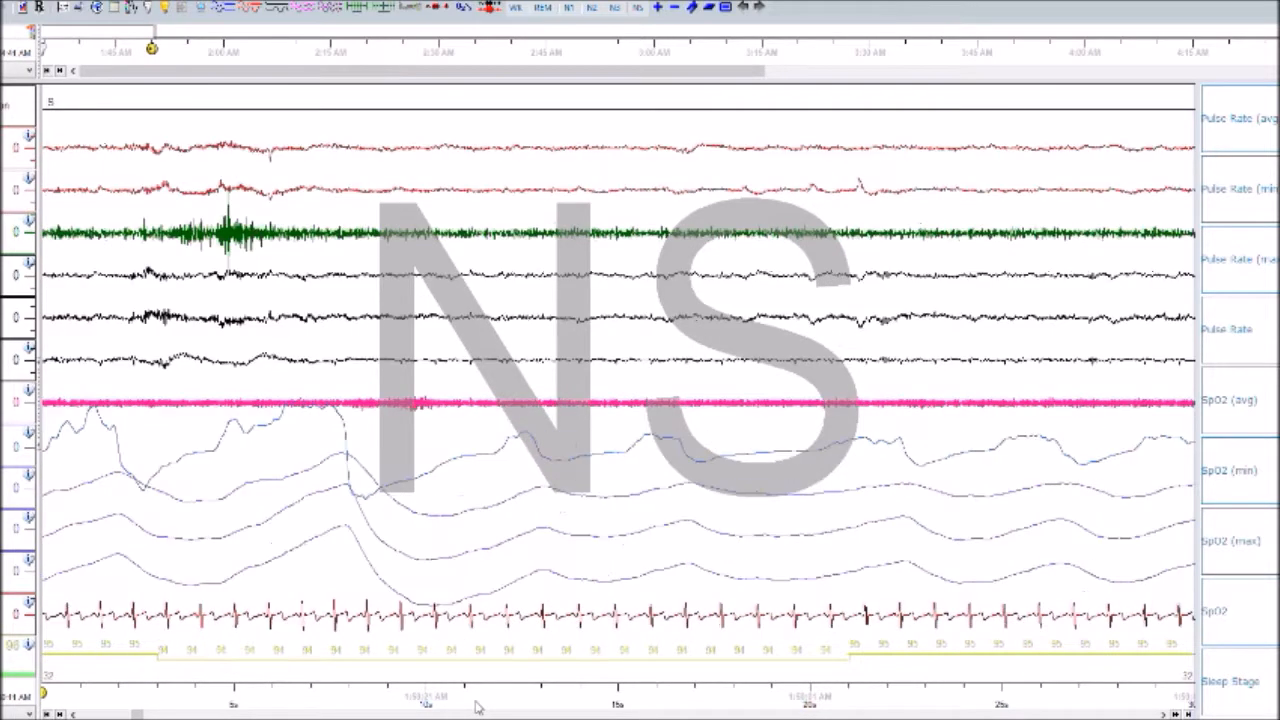
key("Page_Down")
key("Page_Down")
key("Page_Down")
key("Page_Down")
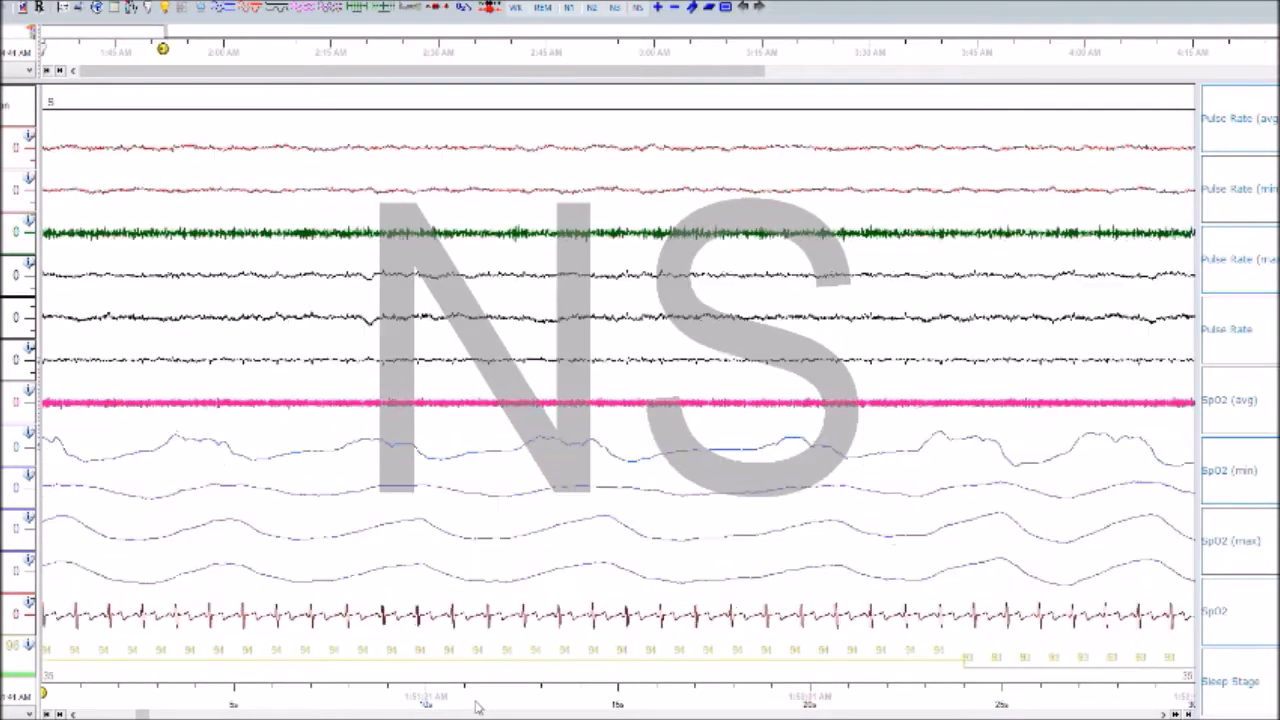
key("Page_Down")
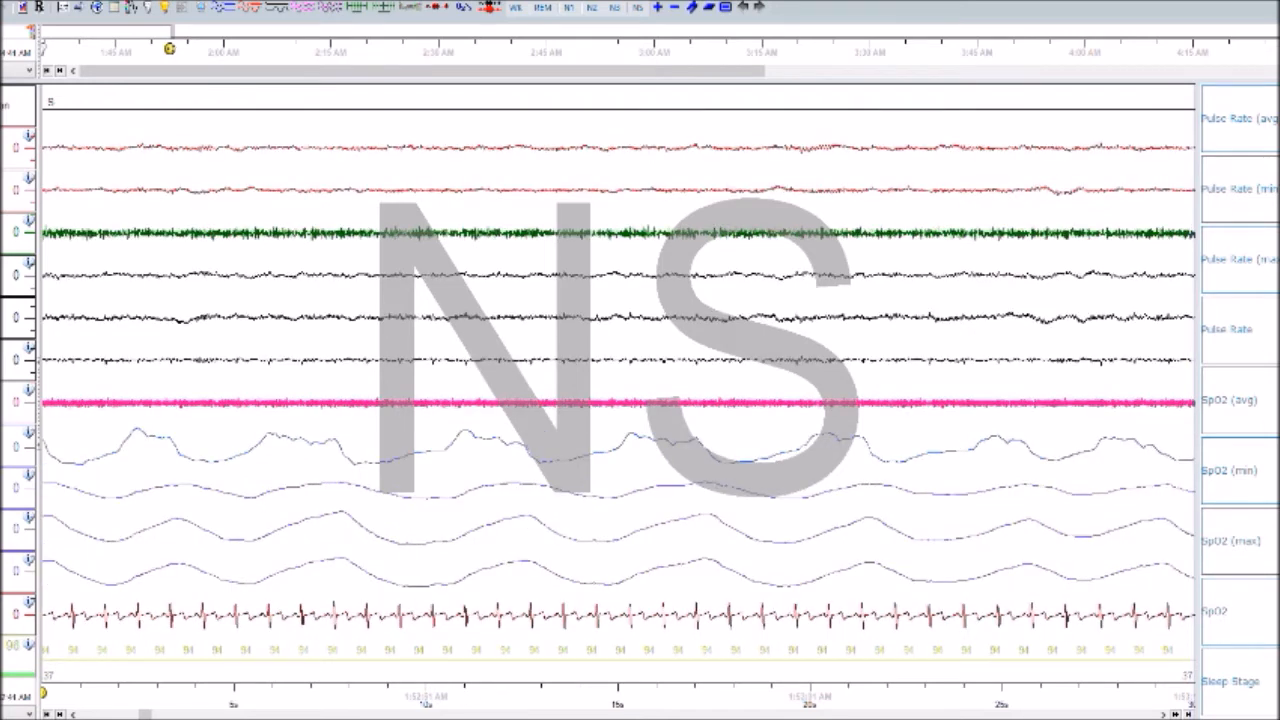
- Increase the amplitude of the three black EEG traces in epoch 37
right_click(4, 322)
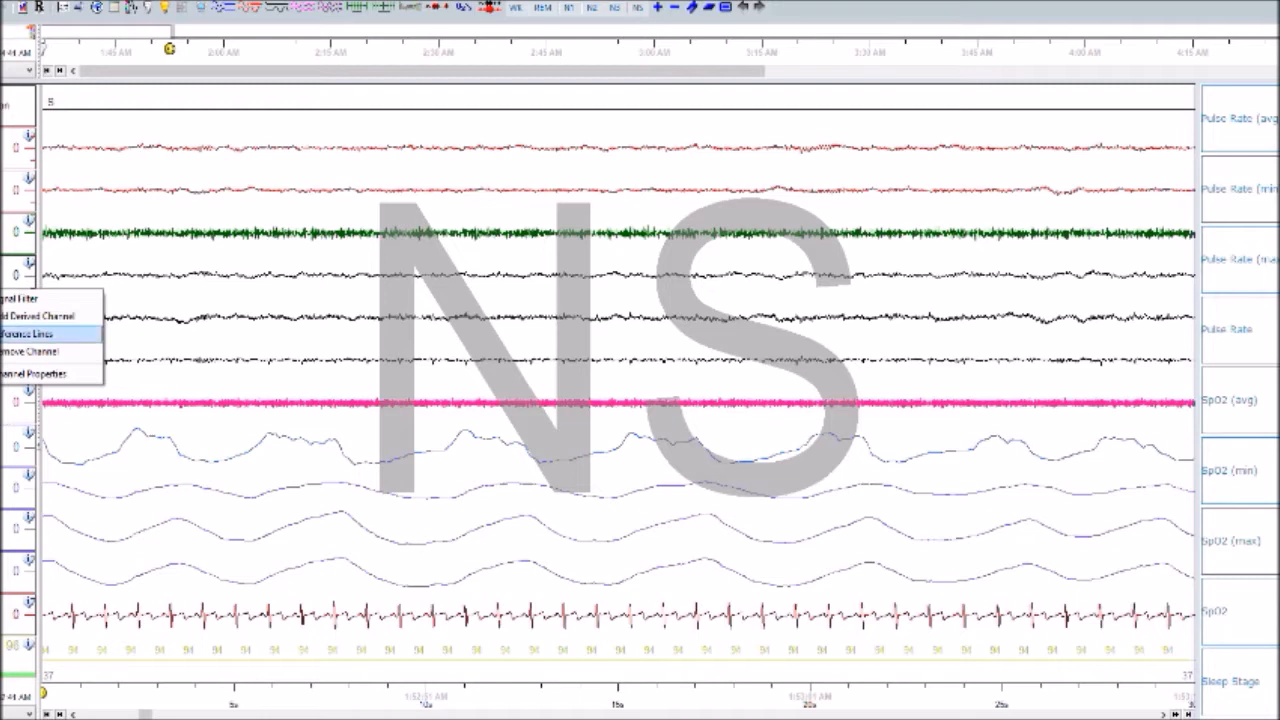
key("Escape")
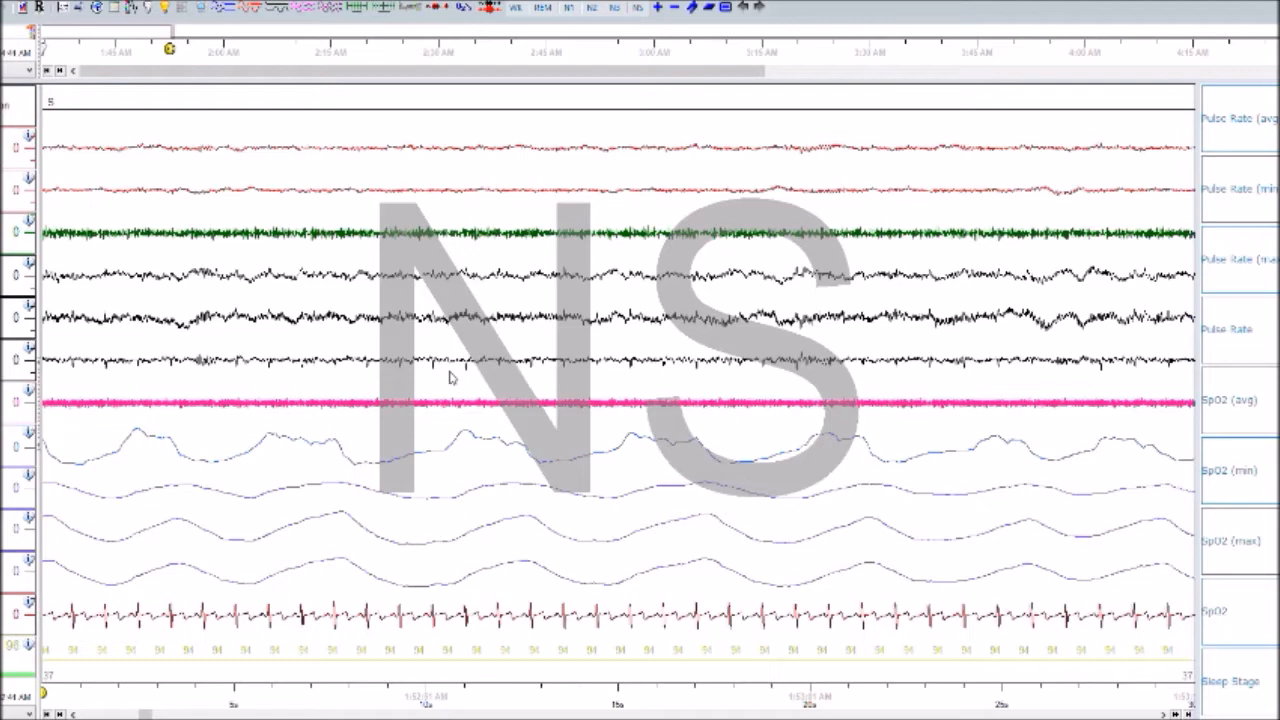
- Go back to epoch 36 for comparison, score epochs 37 and 38 as wake, and advance to epoch 39
key("Page_Up")
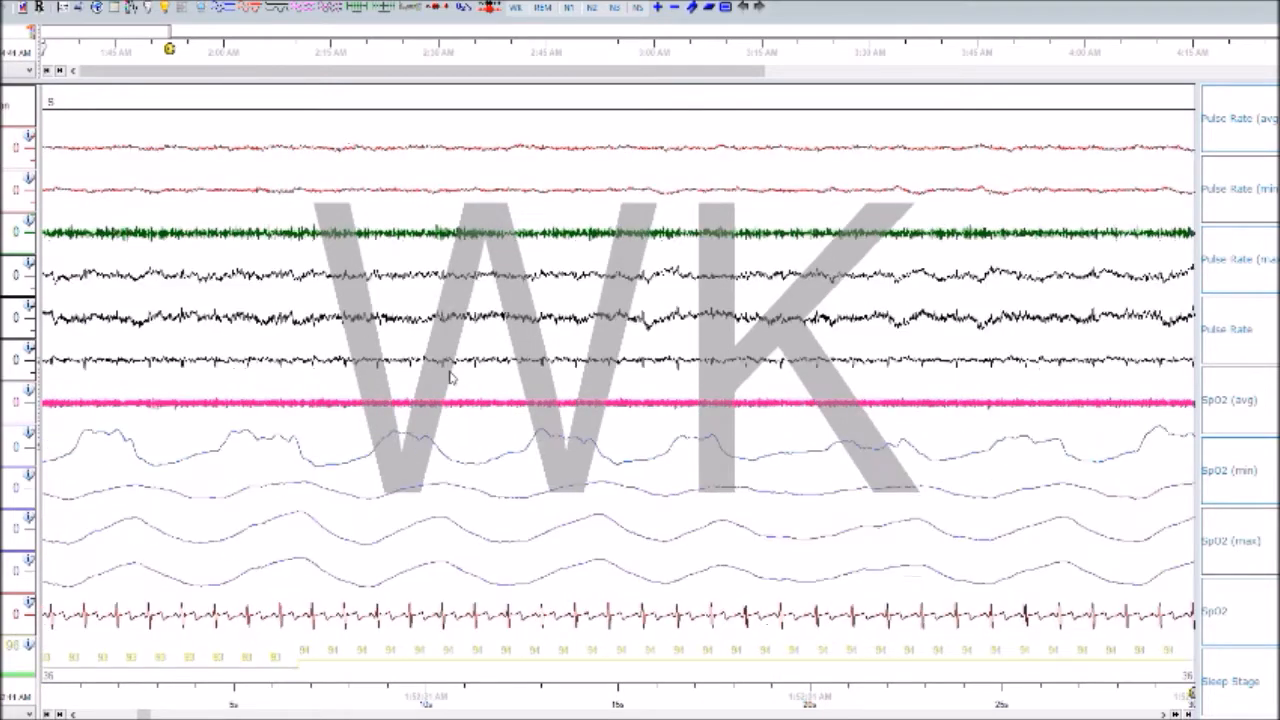
key("Page_Down")
key("Page_Down")
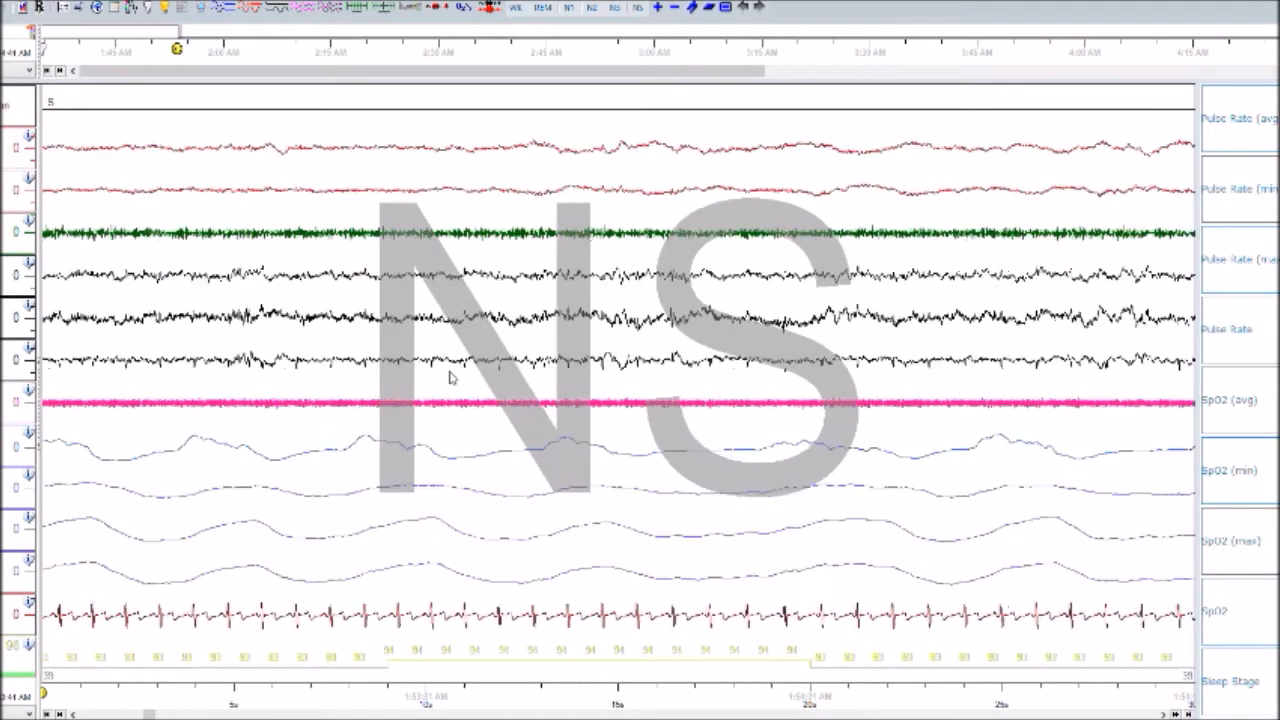
- Page back to epoch 35 and forward to epoch 39, comparing the EEG, EOG and airflow traces of the epochs
key("Page_Up")
key("Page_Up")
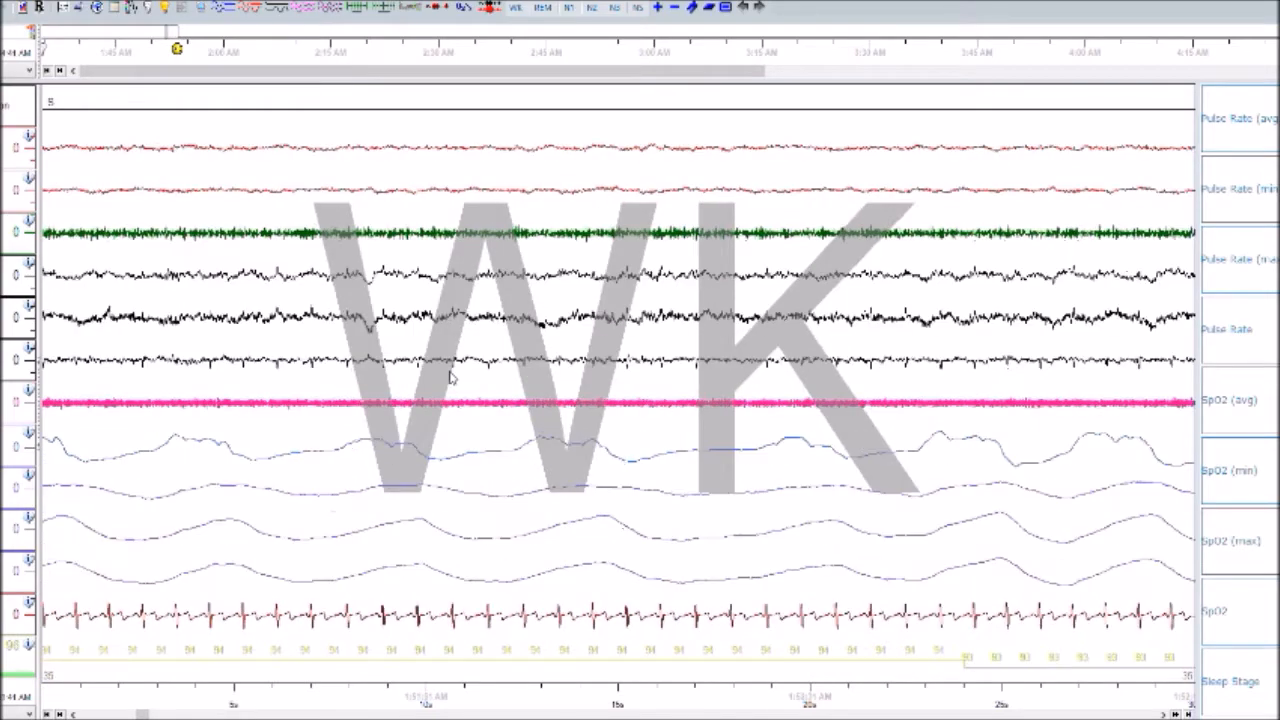
key("Page_Down")
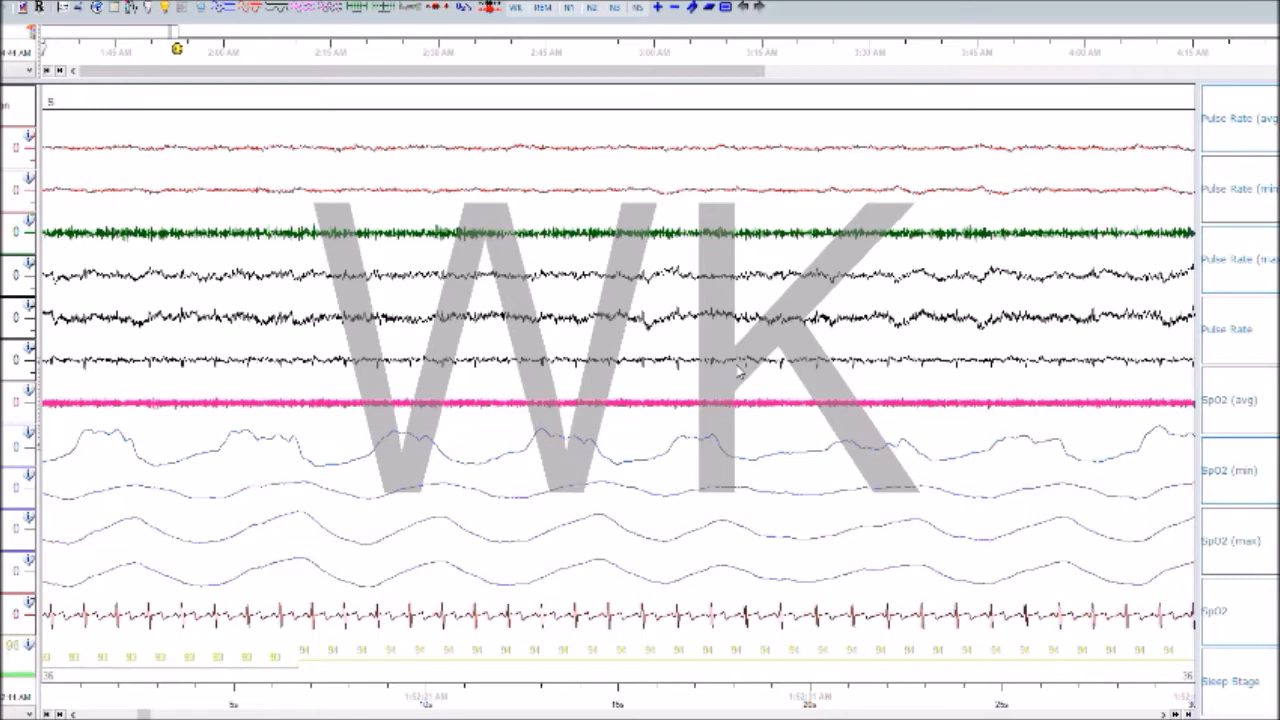
key("Page_Down")
key("Page_Down")
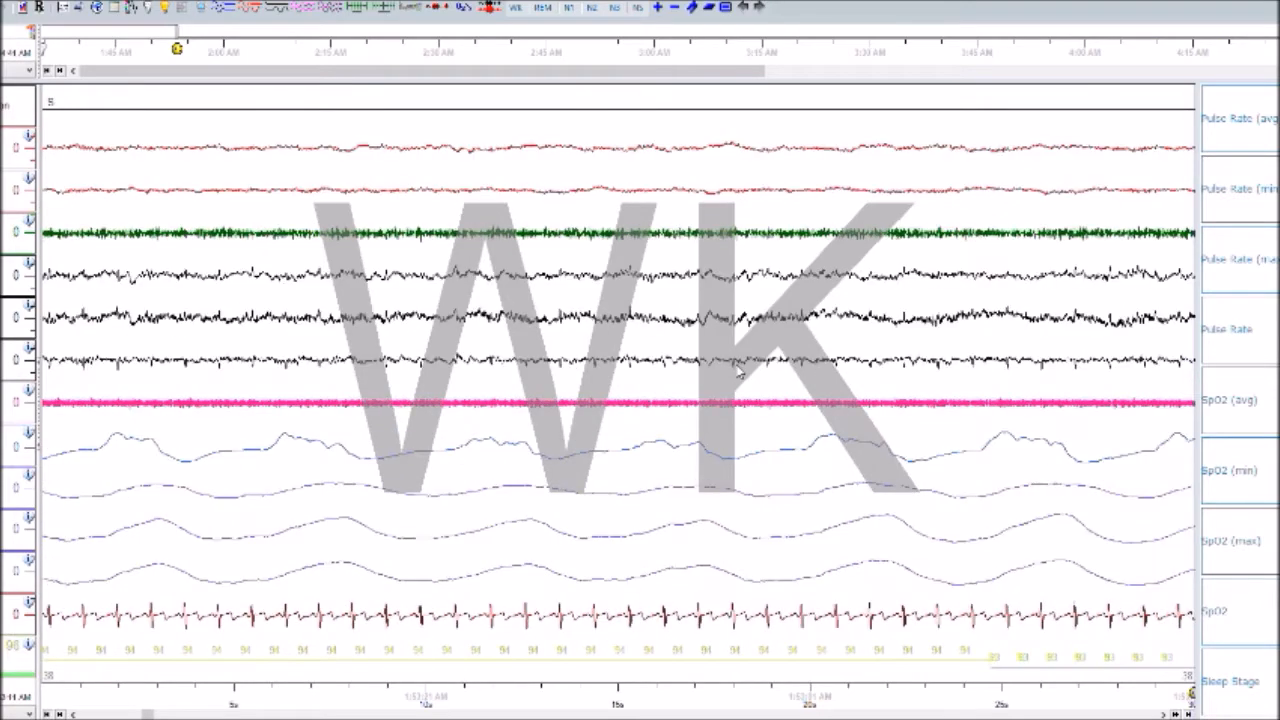
key("Page_Down")
key("Page_Down")
key("Page_Up")
key("Page_Down")
key("Page_Down")
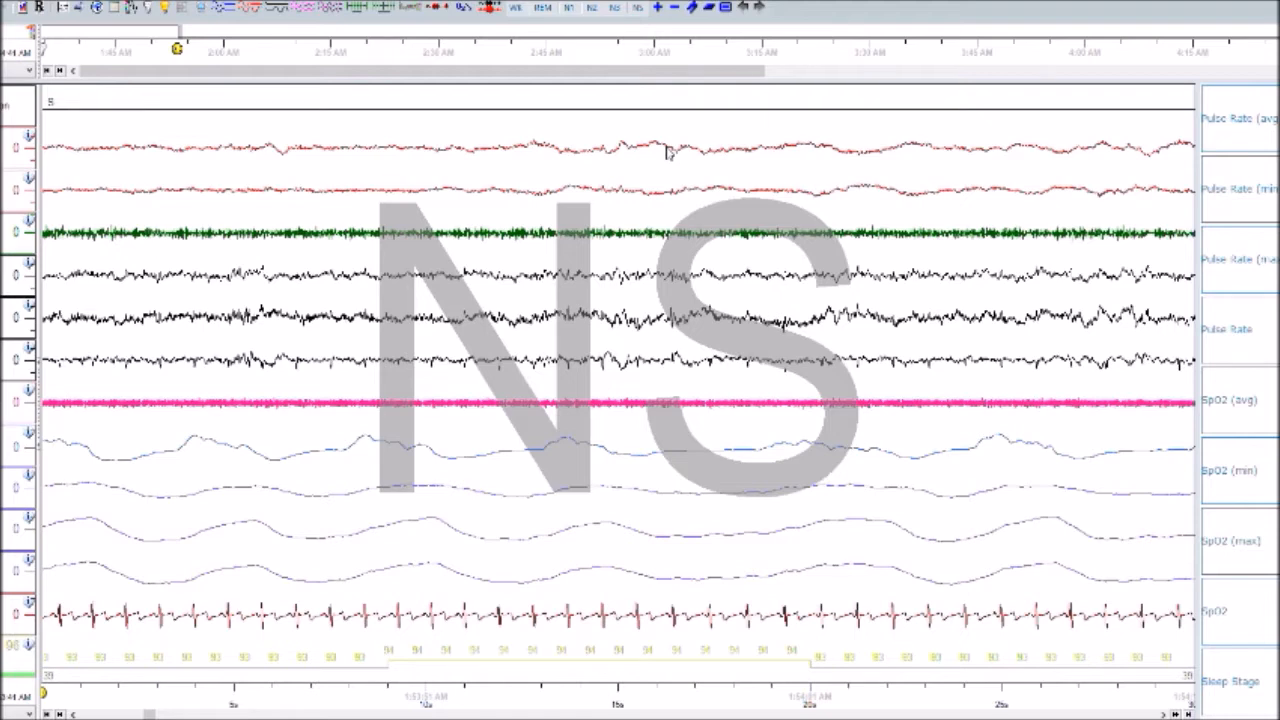
- Advance to epoch 41 and add reference lines to the uppermost black EEG trace
key("Page_Down")
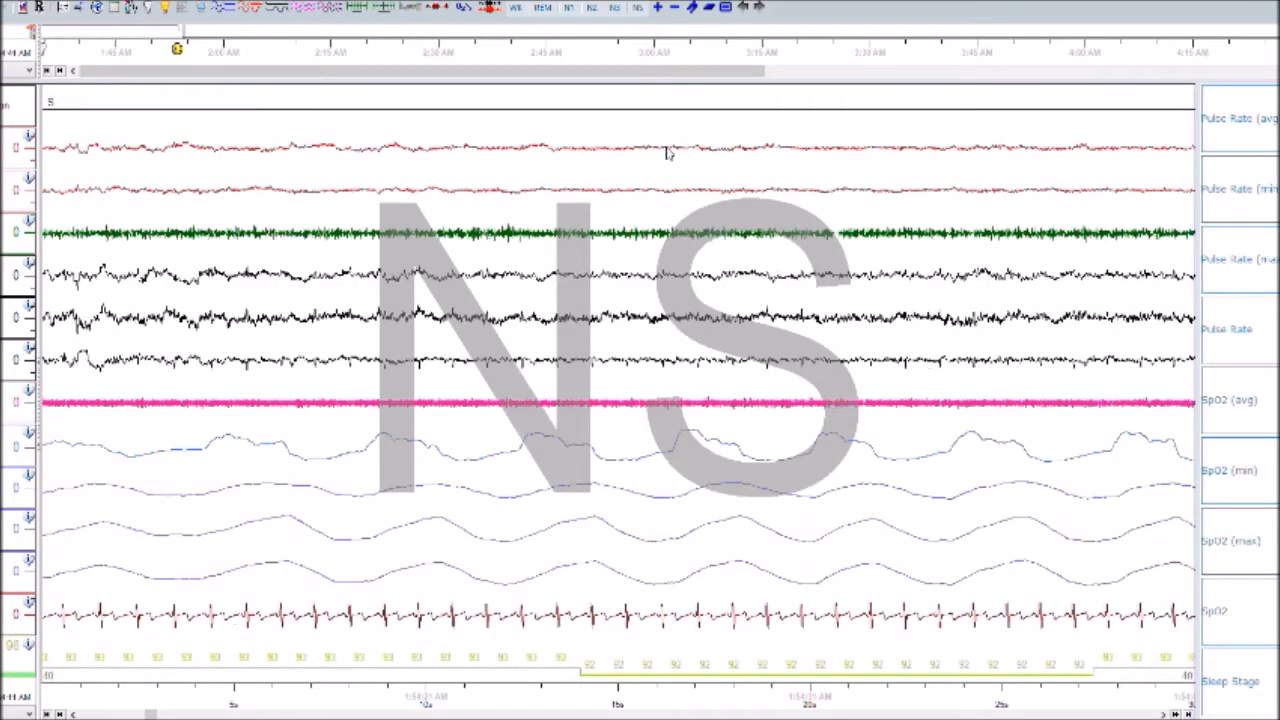
key("Page_Down")
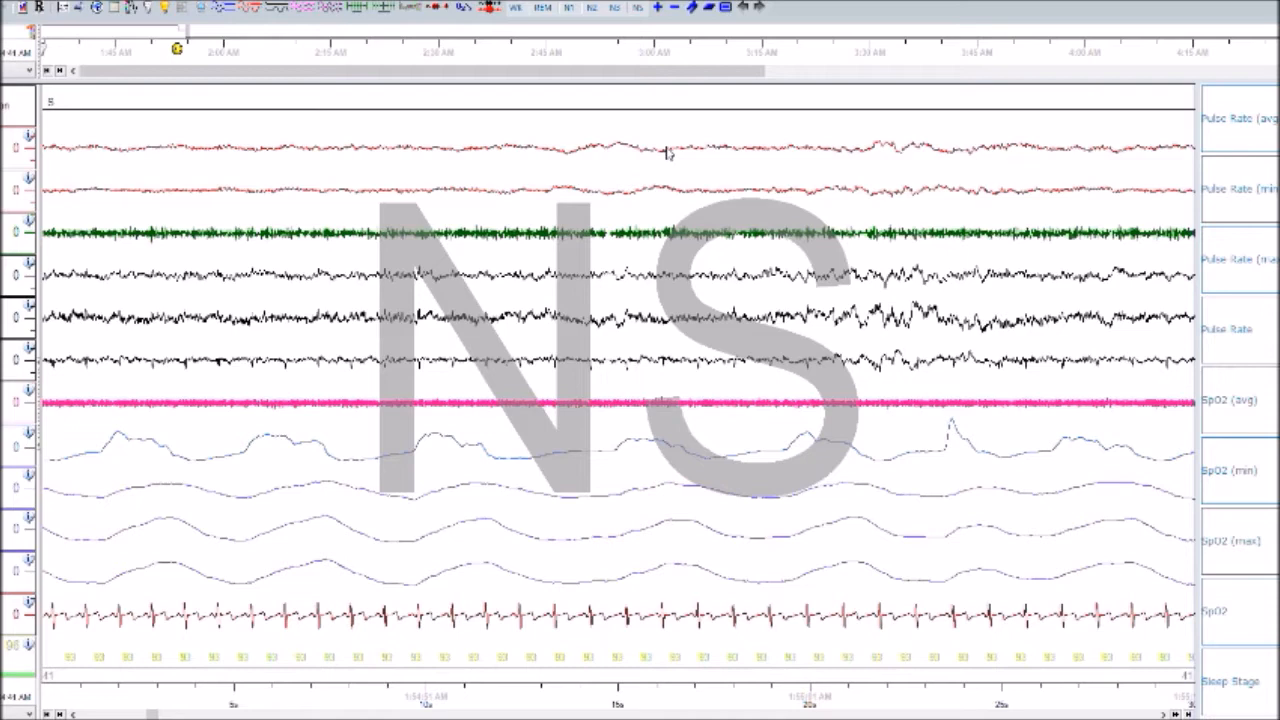
right_click(8, 276)
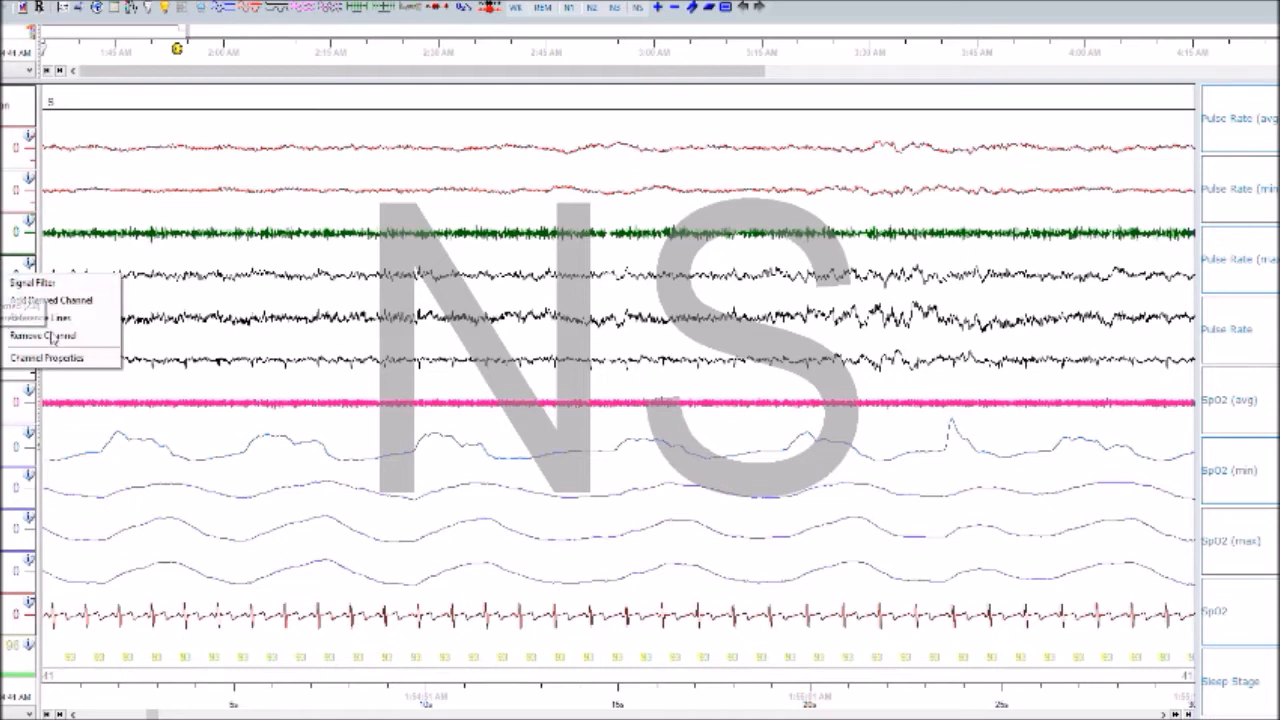
left_click(48, 318)
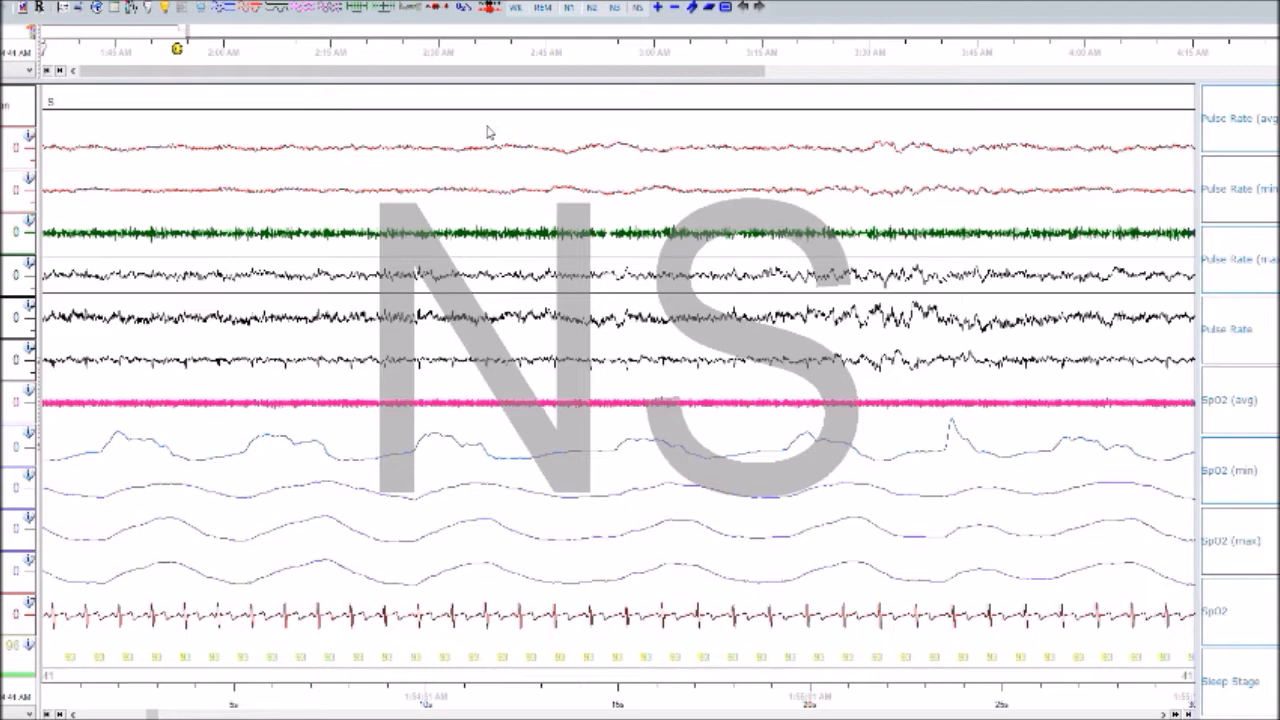
- Page forward from epoch 41 to epoch 52, examining eye movements and EEG amplitude against the reference lines
key("Page_Down")
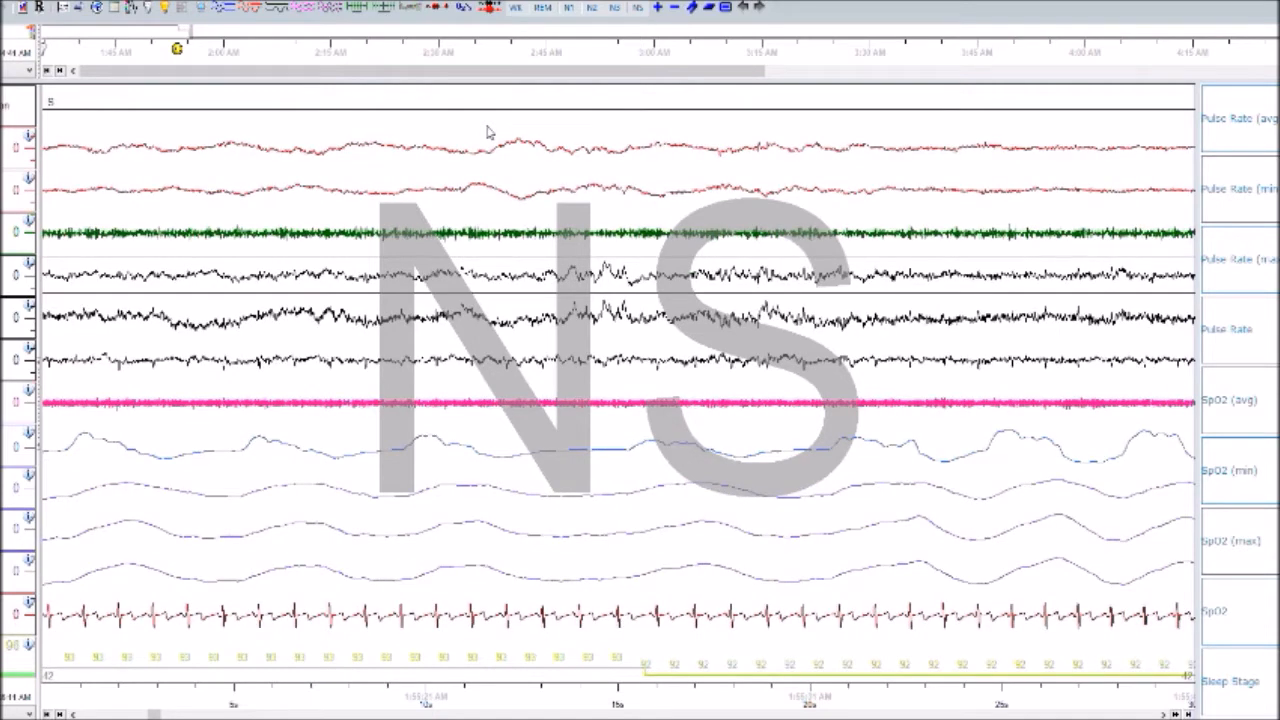
key("Page_Down")
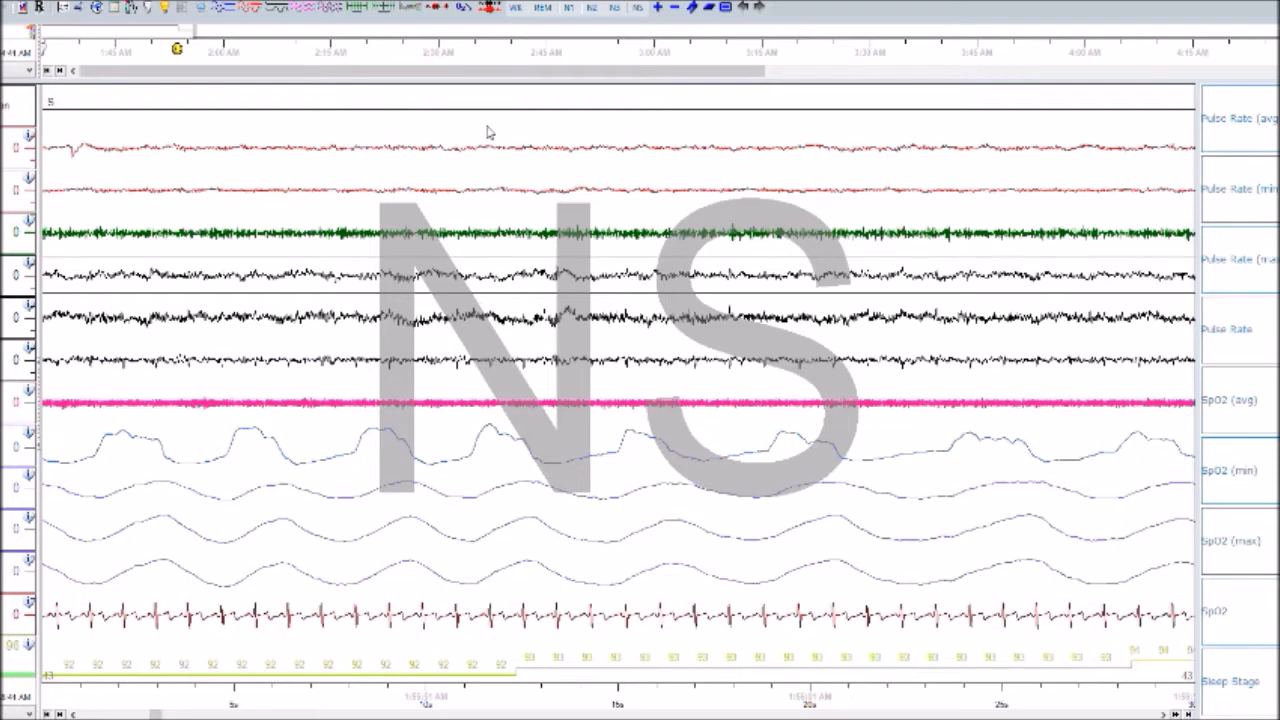
key("Page_Down")
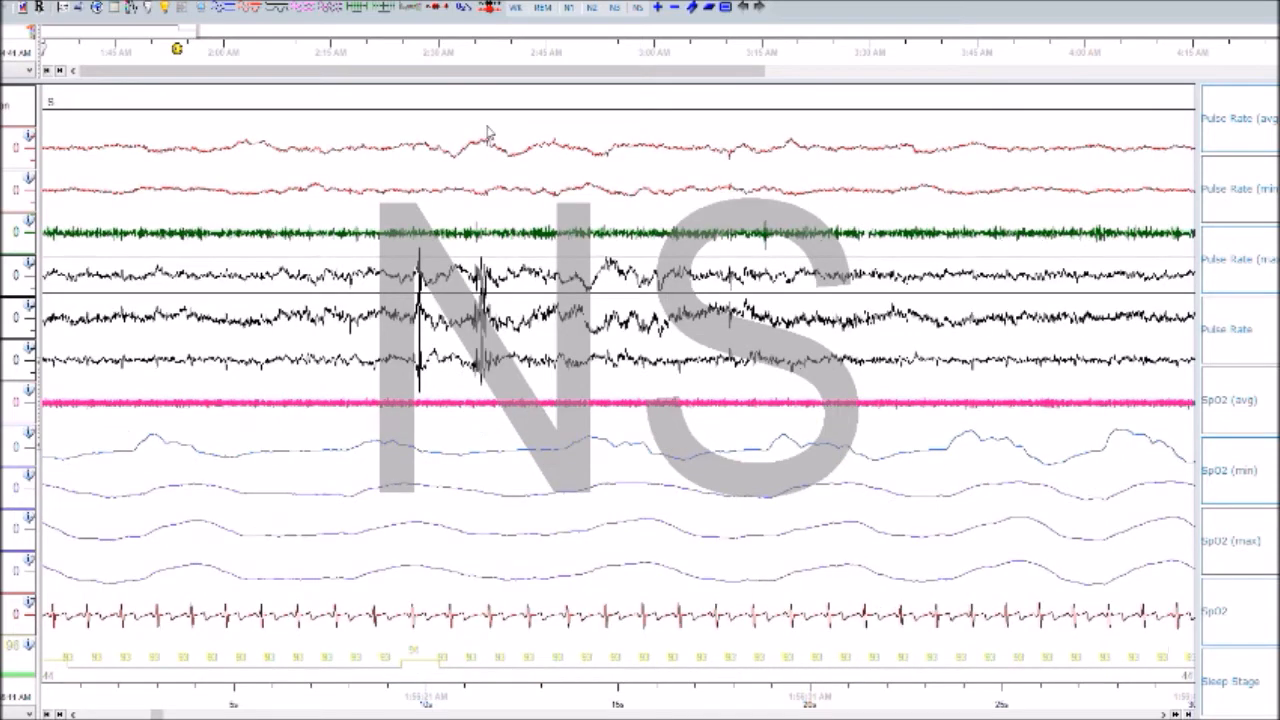
key("Page_Down")
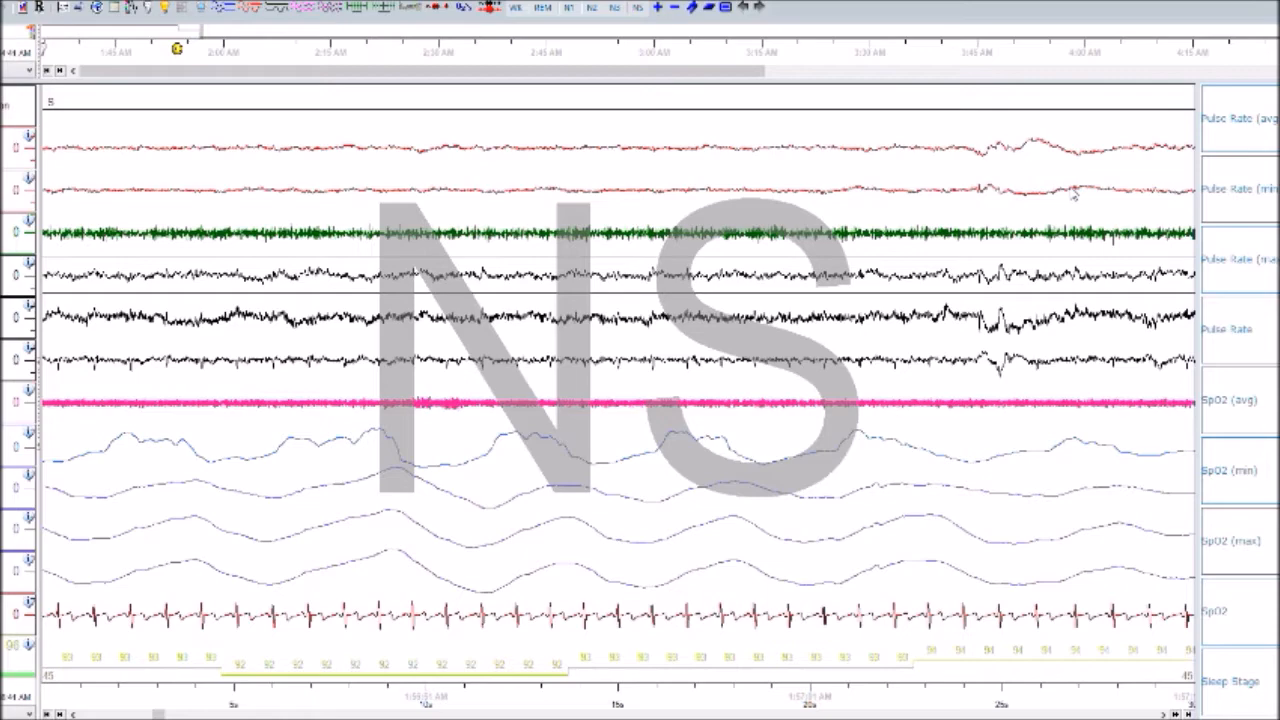
key("Page_Down")
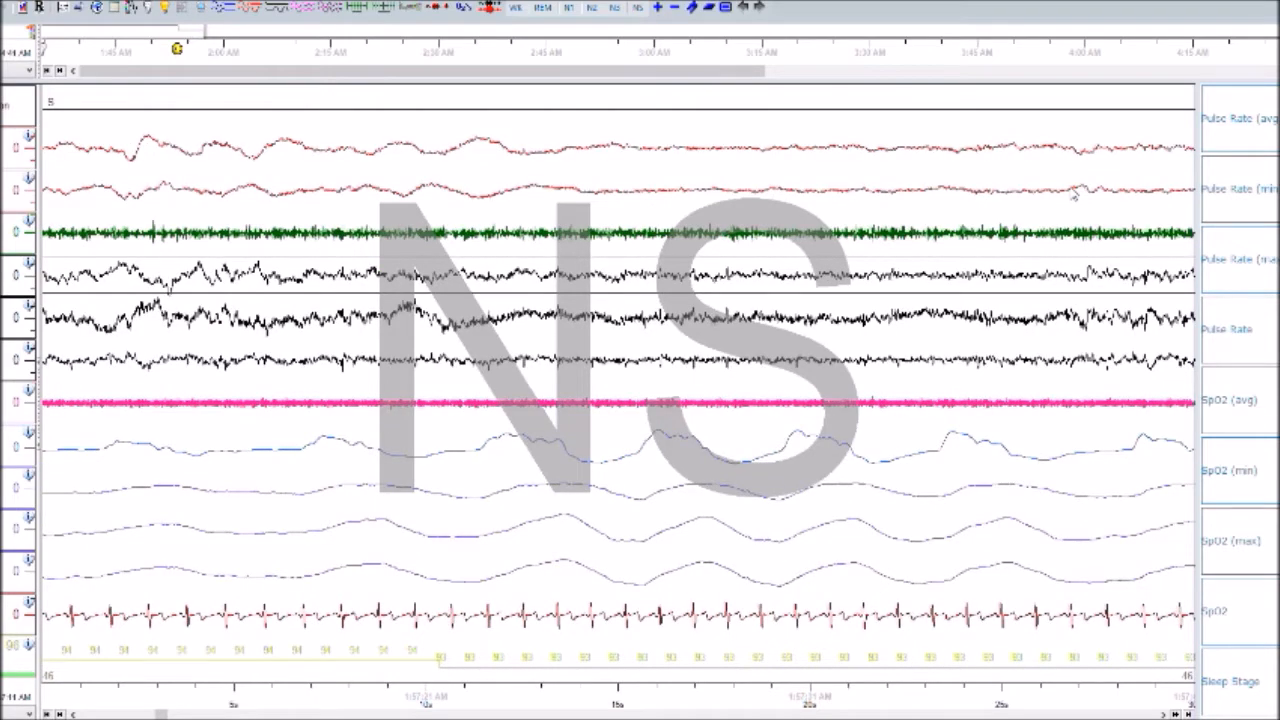
key("Page_Down")
key("Page_Down")
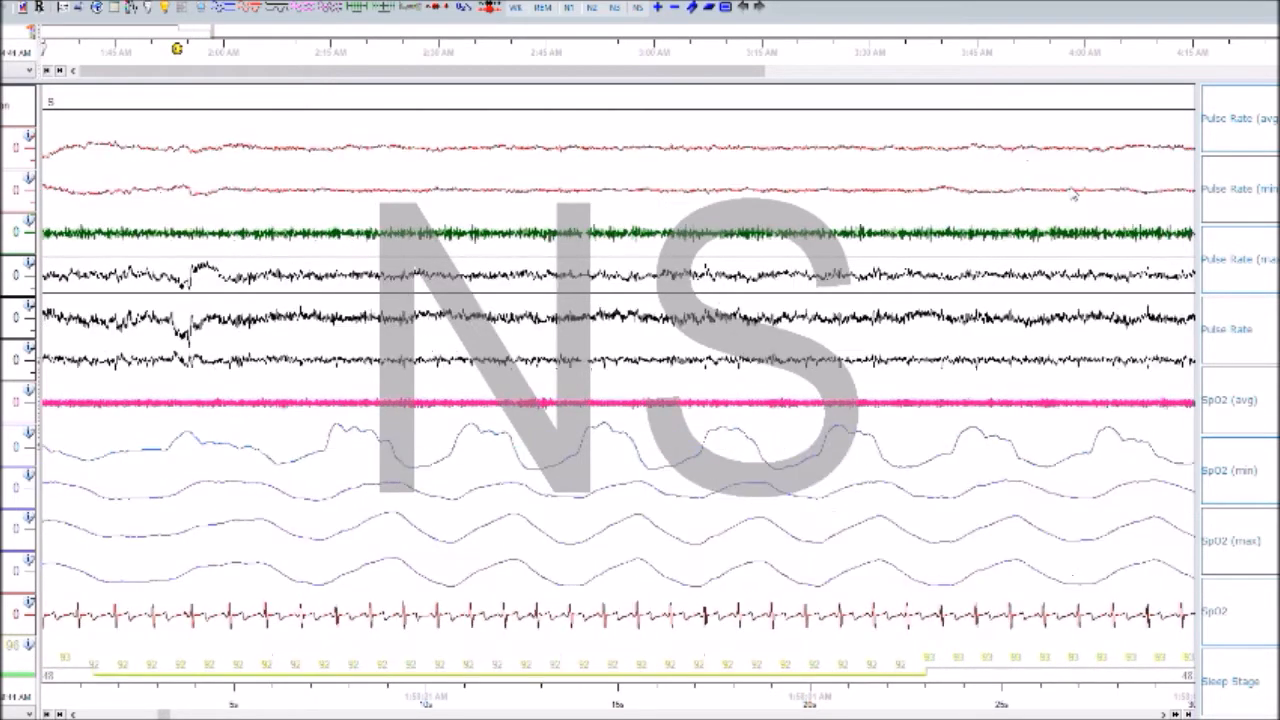
key("Page_Down")
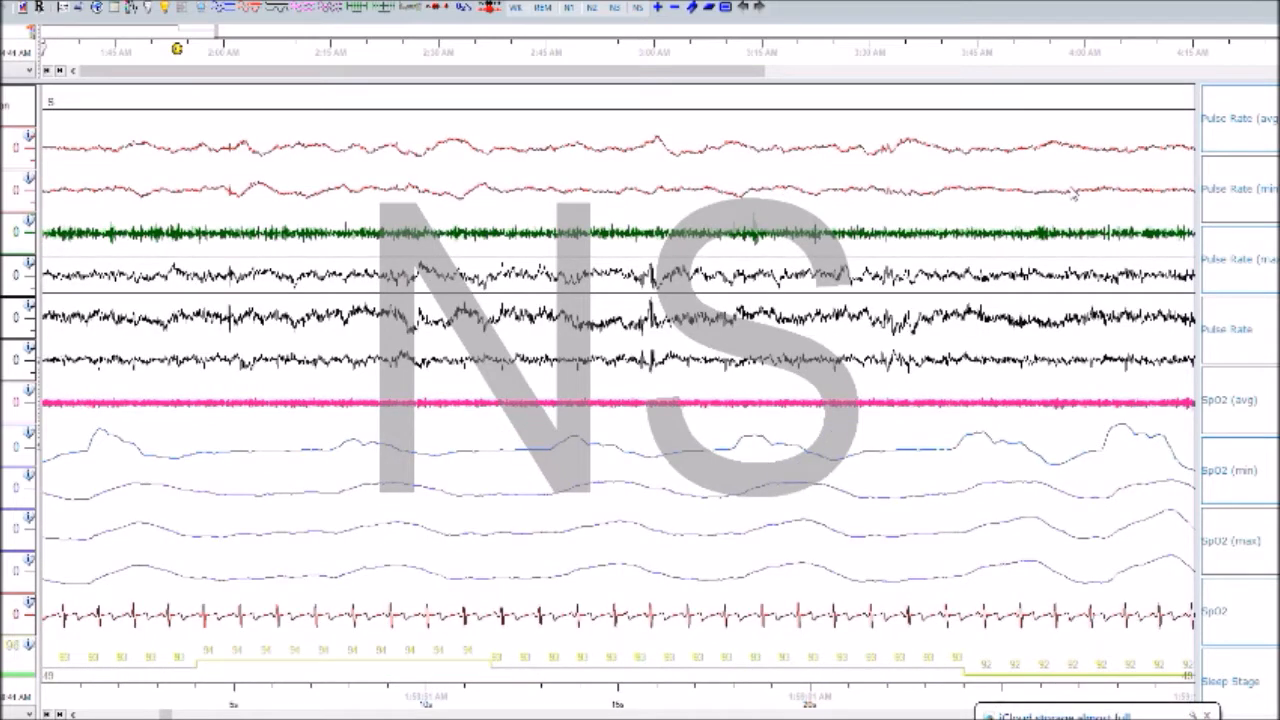
key("Page_Down")
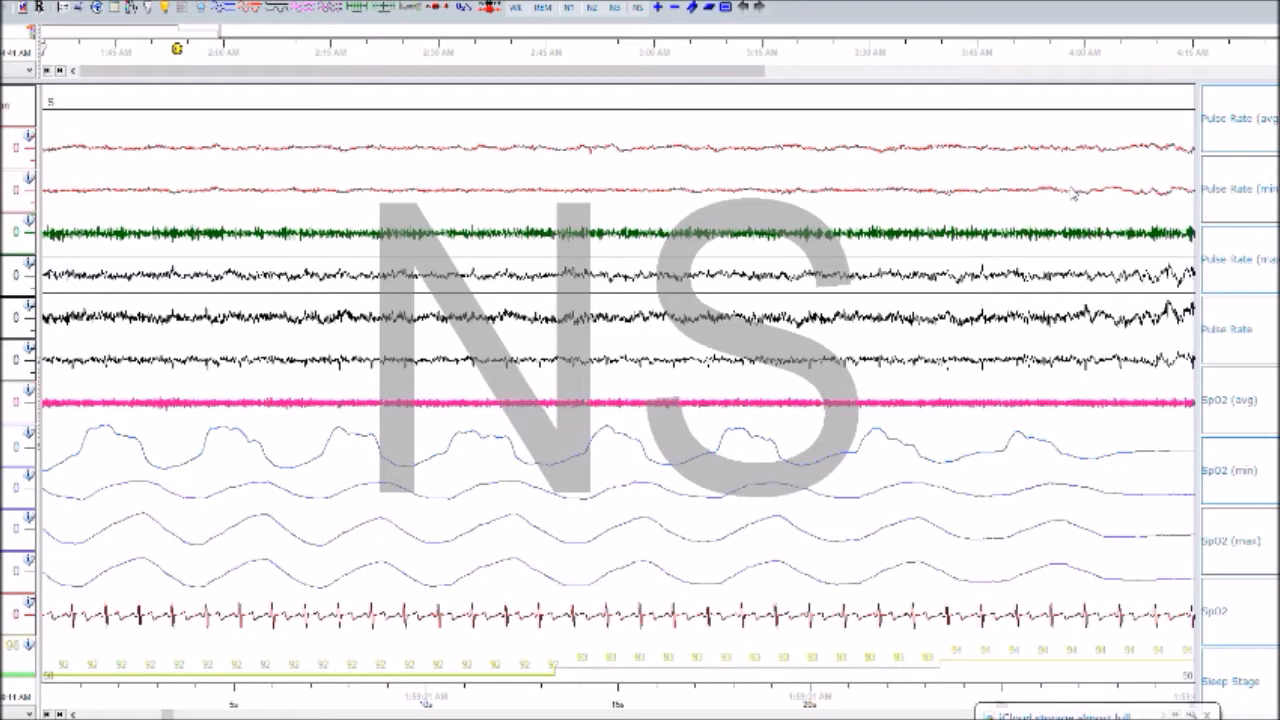
key("Page_Down")
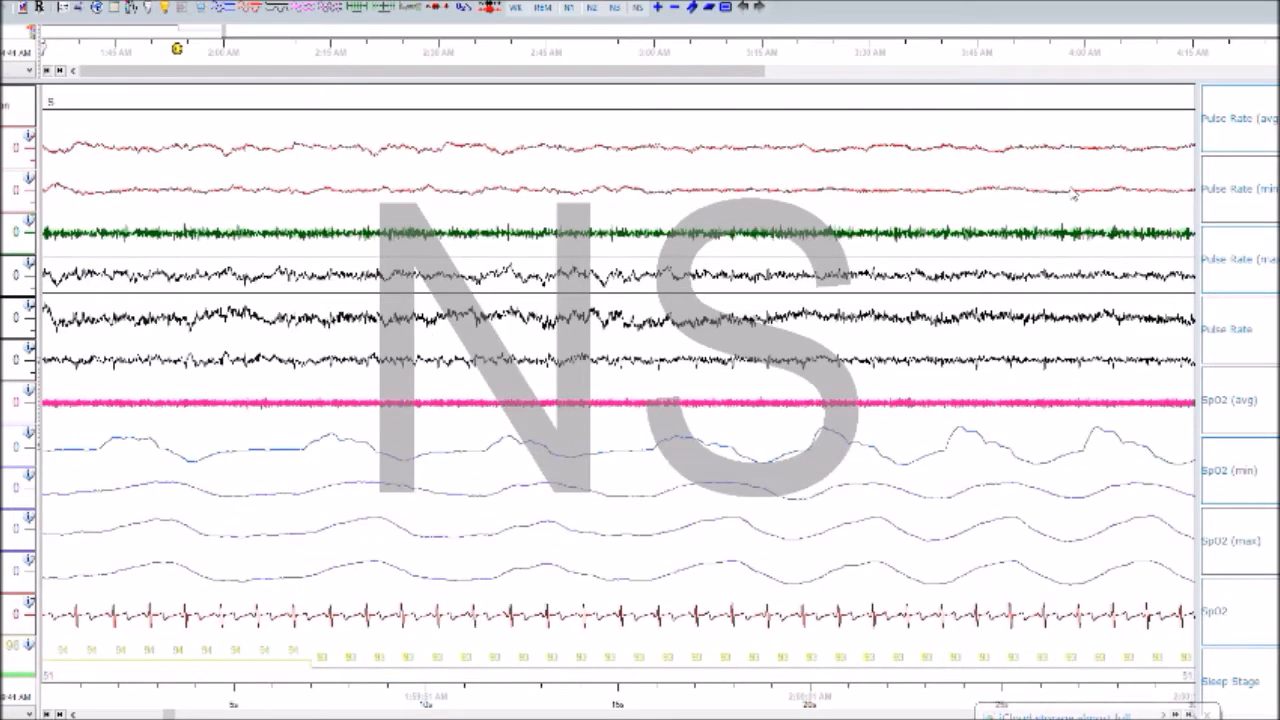
key("Page_Down")
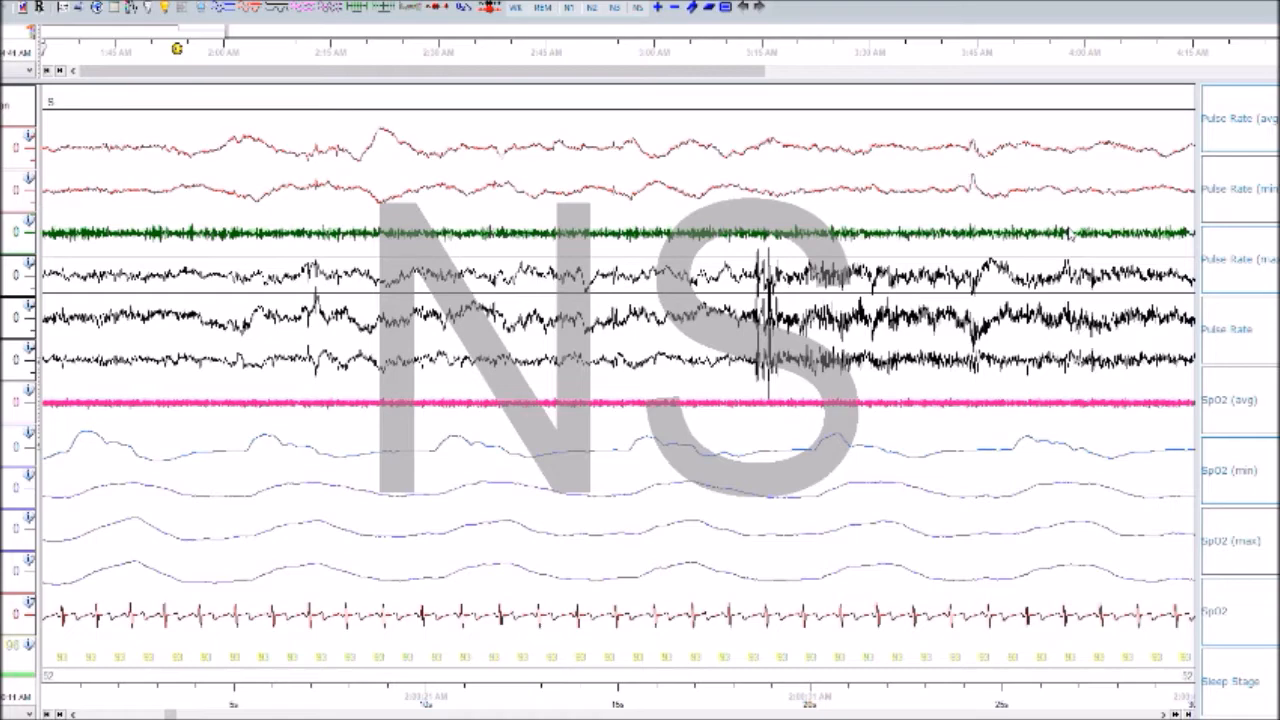
- Score epoch 52 as N1 and compare it with epoch 53
key("Right")
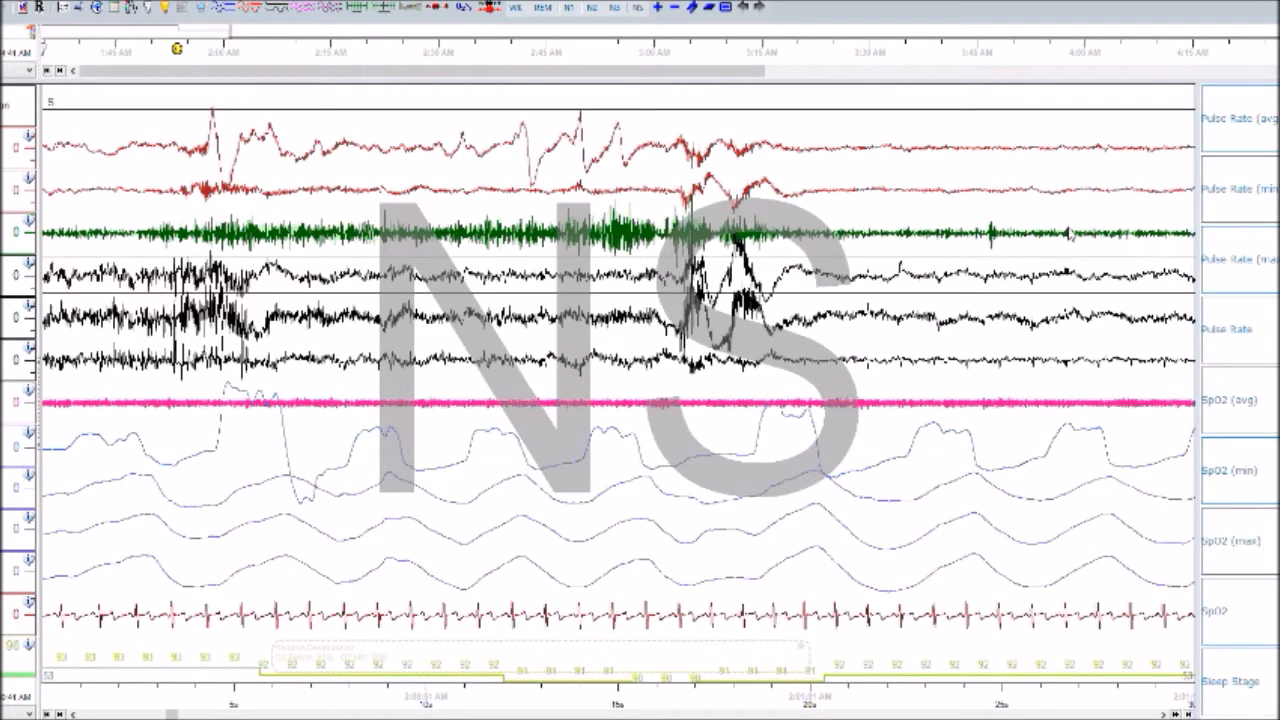
key("Left")
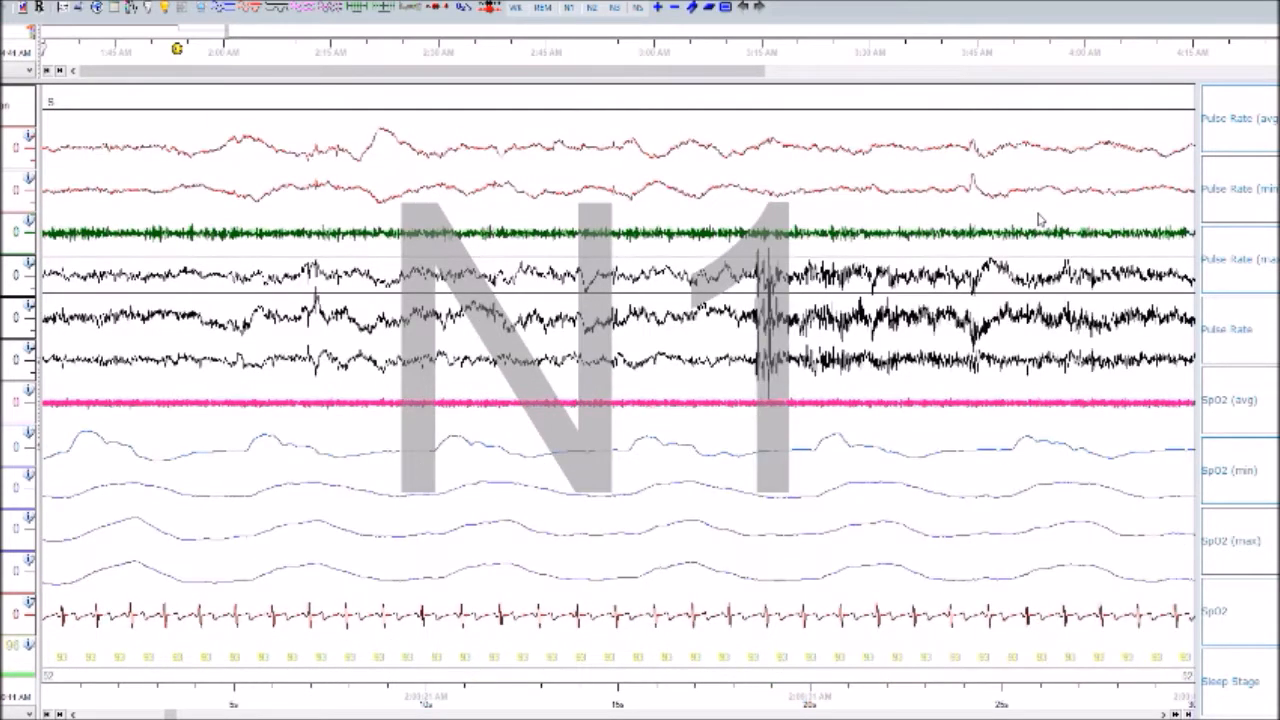
key("Right")
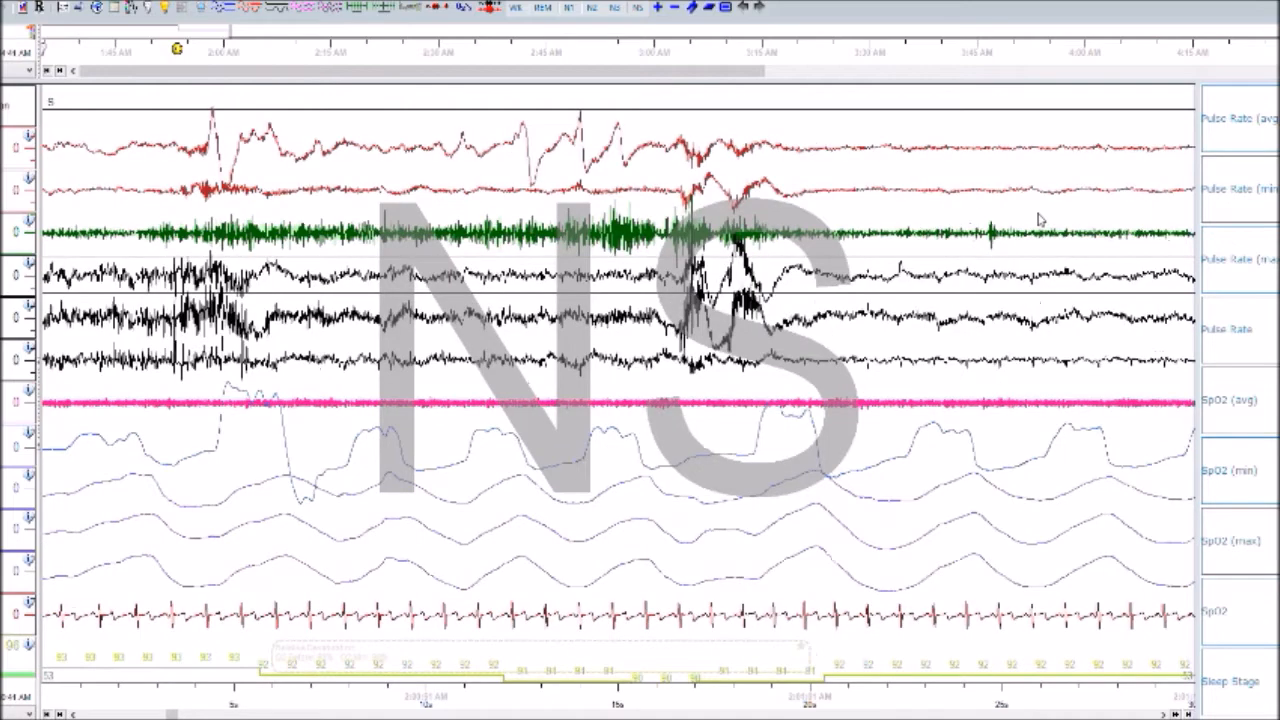
- Page forward from epoch 53 to epoch 67, examining the EEG, chin and breathing traces, and score epoch 66 as wake
key("Right")
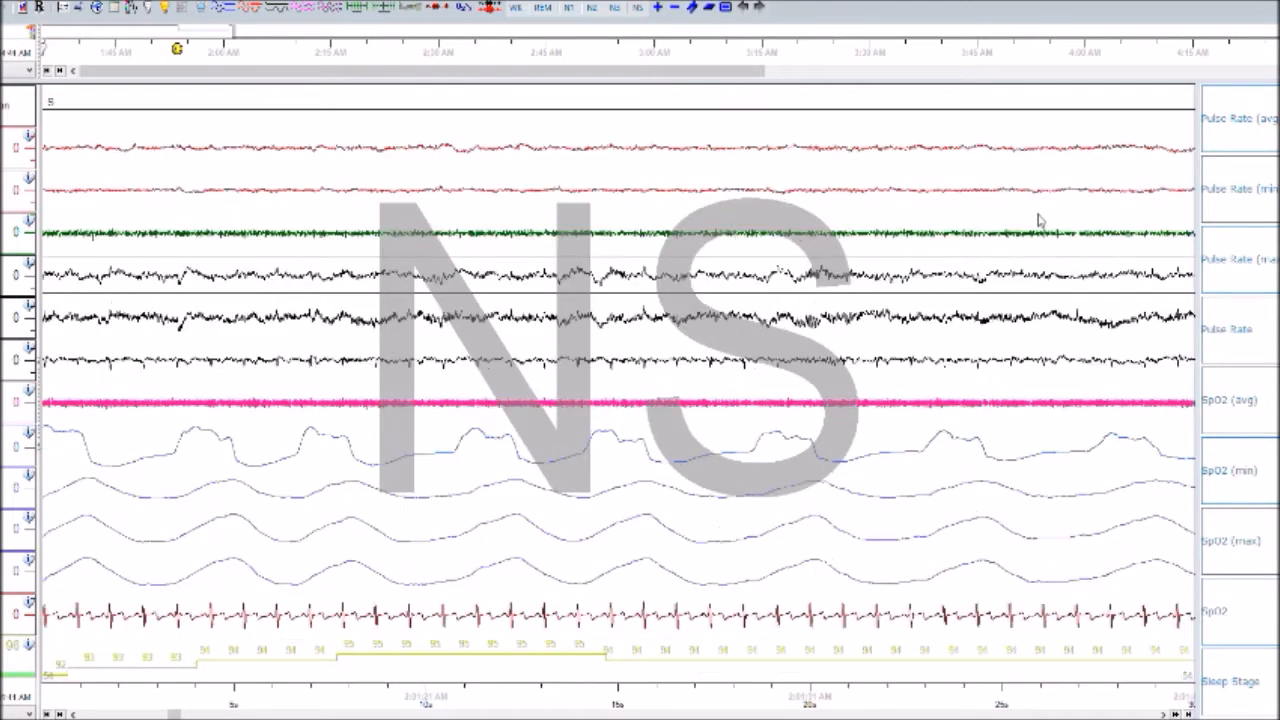
key("Right")
key("Right")
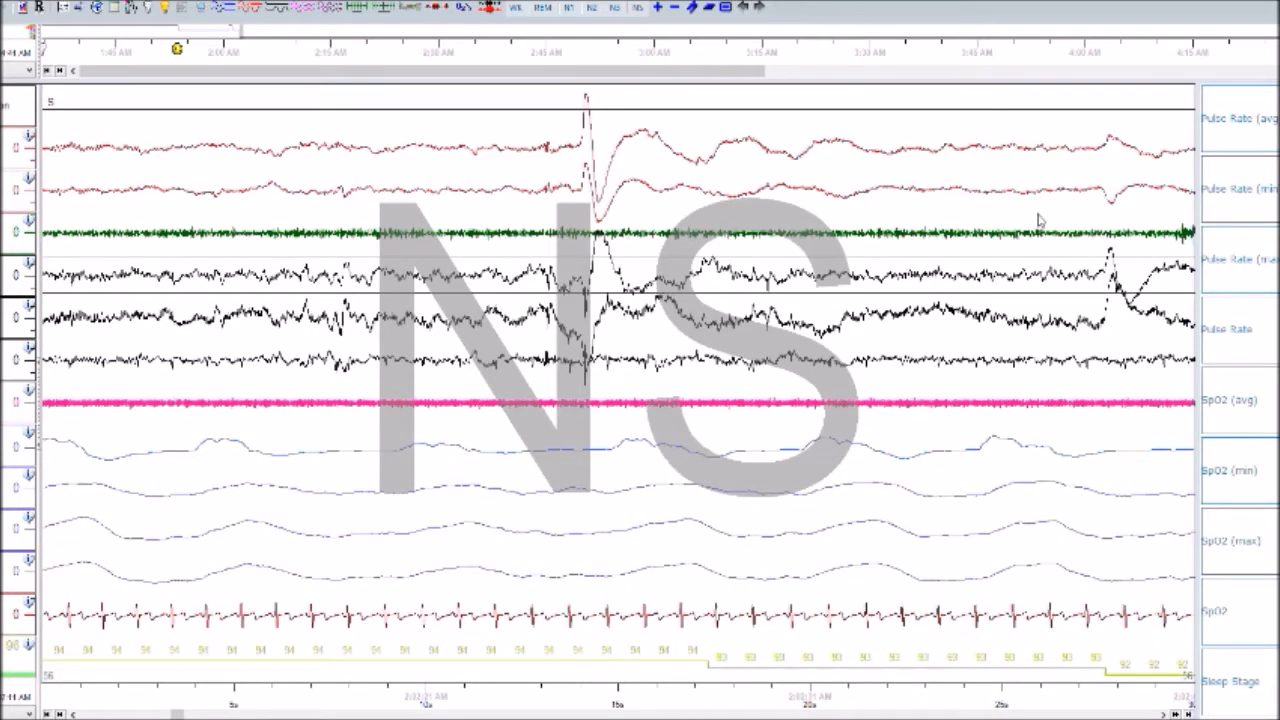
key("Right")
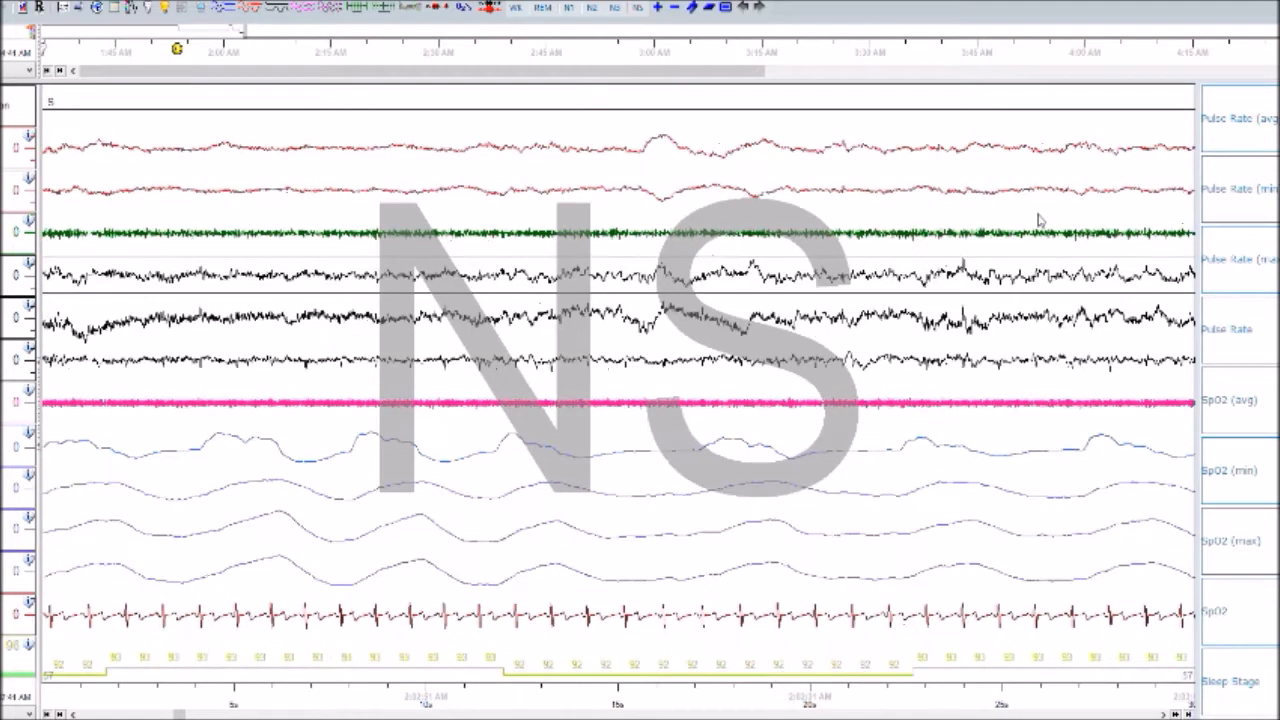
key("Right")
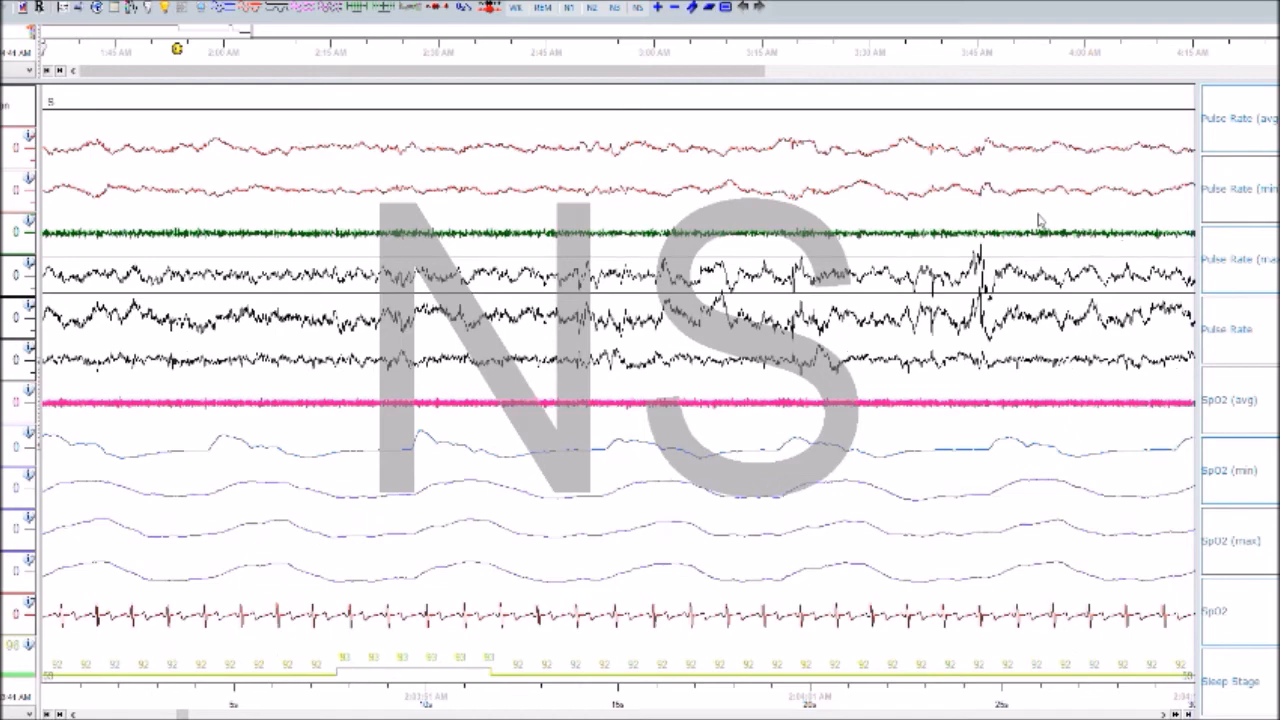
key("Right")
key("Right")
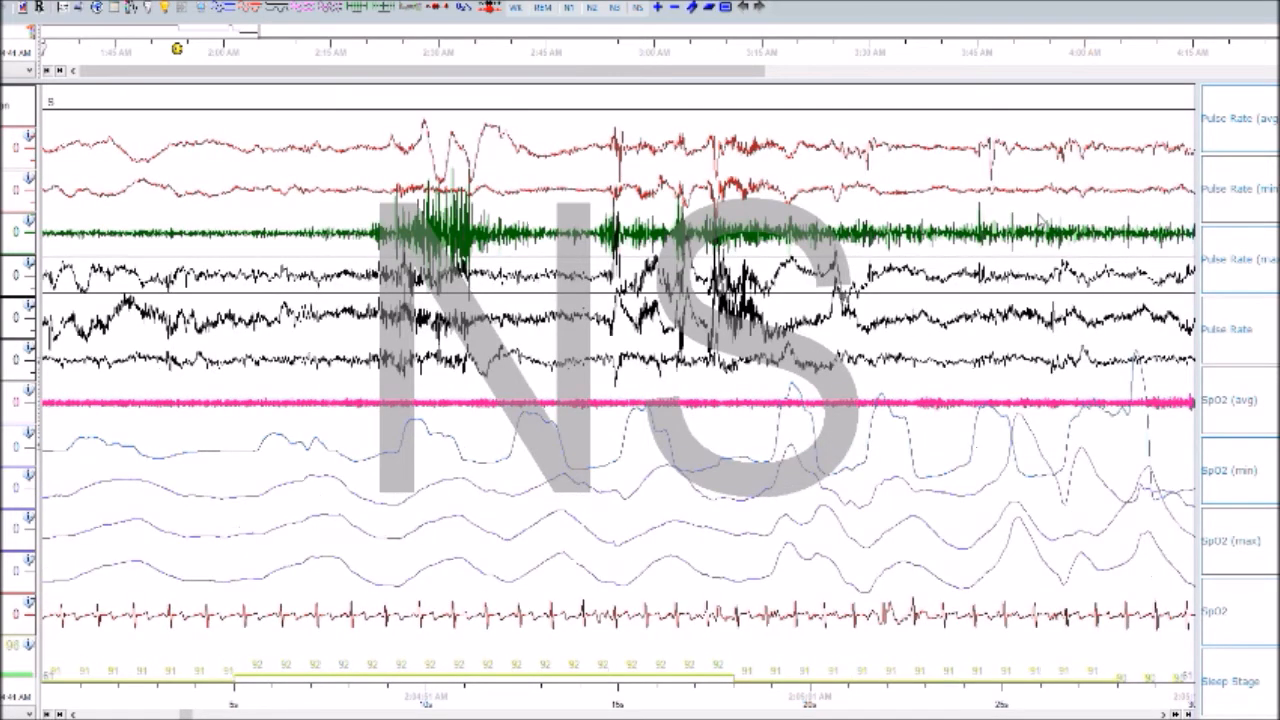
key("Right")
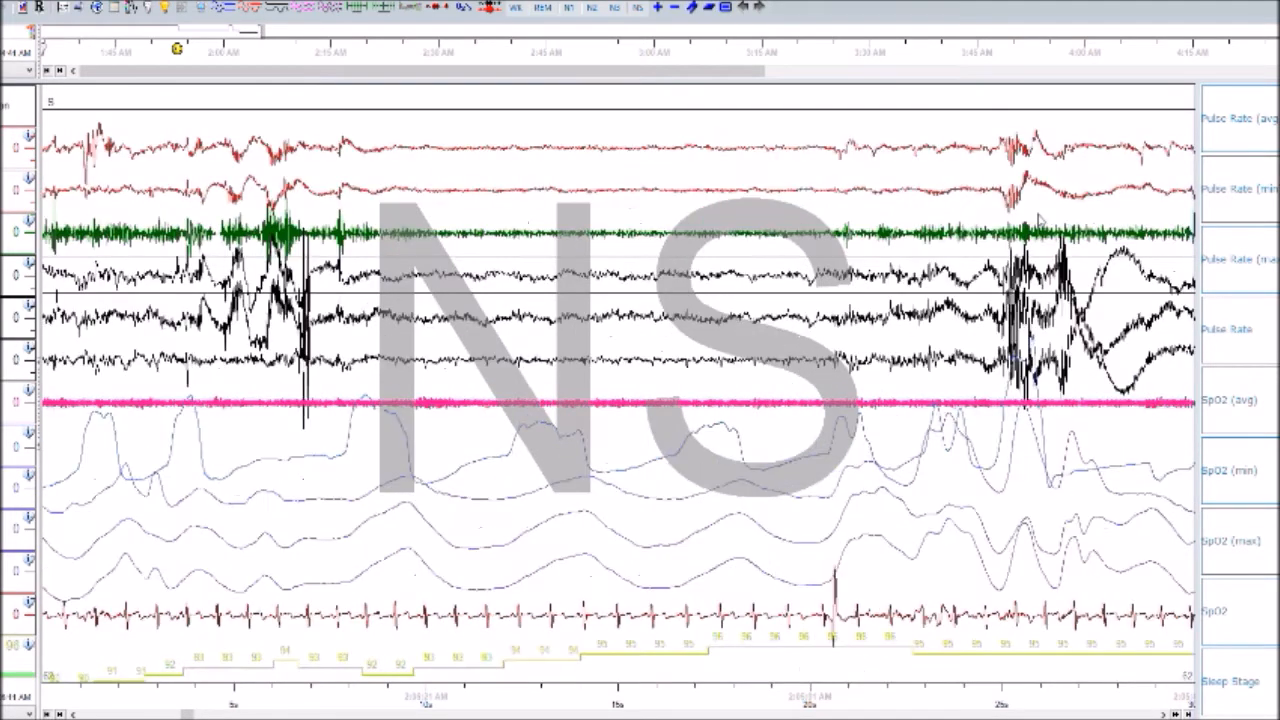
key("Right")
key("Right")
key("Right")
key("Right")
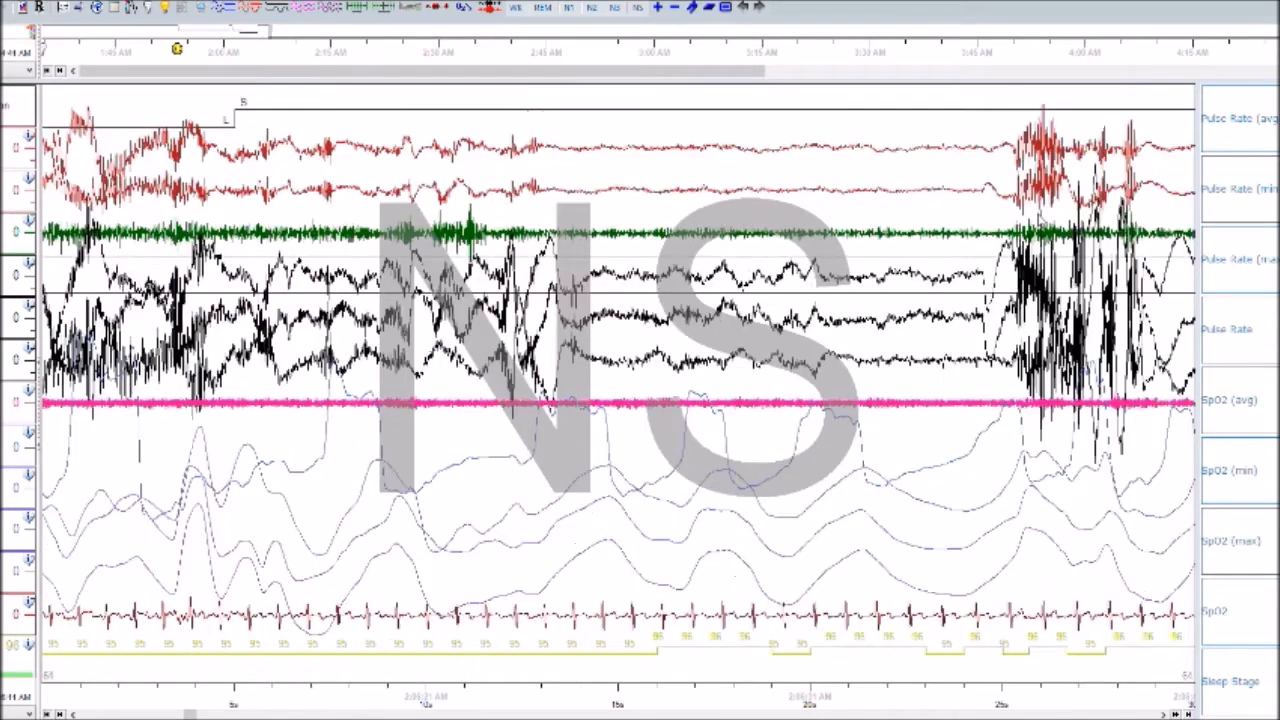
key("Right")
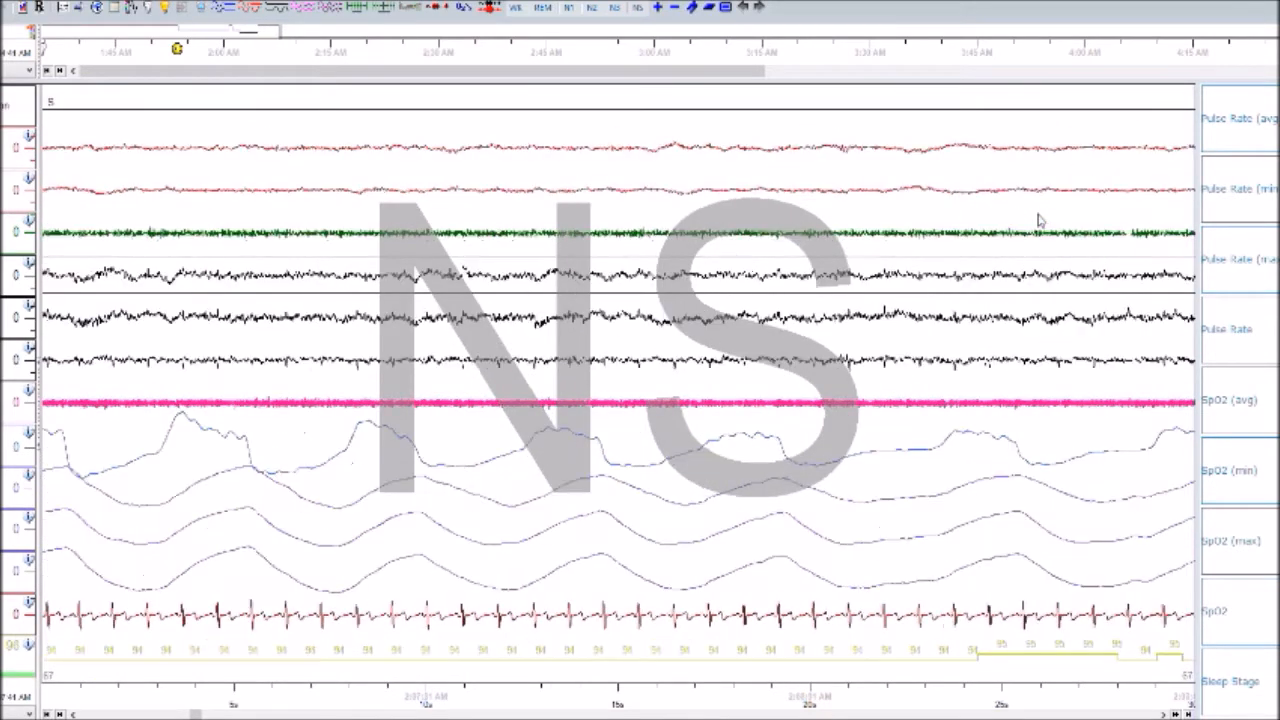
- Go back to epoch 66 to examine its eye blinks and page forward to epoch 69
key("Right")
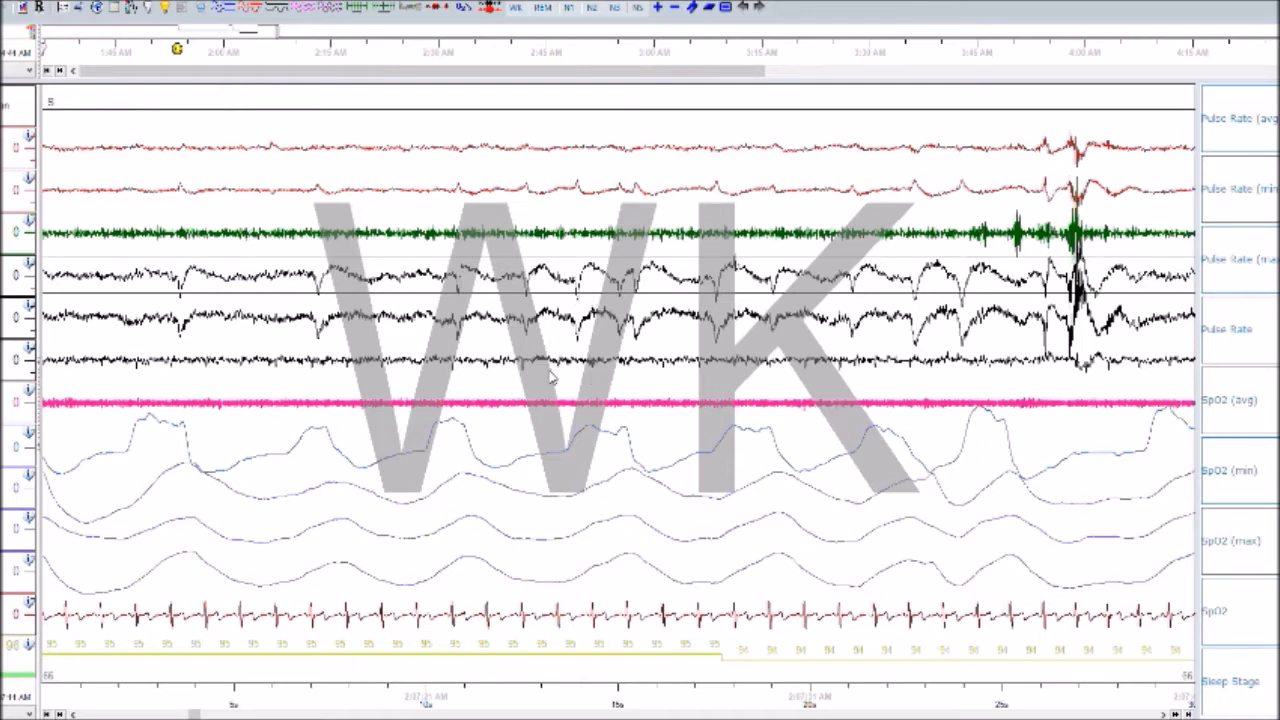
key("Page_Down")
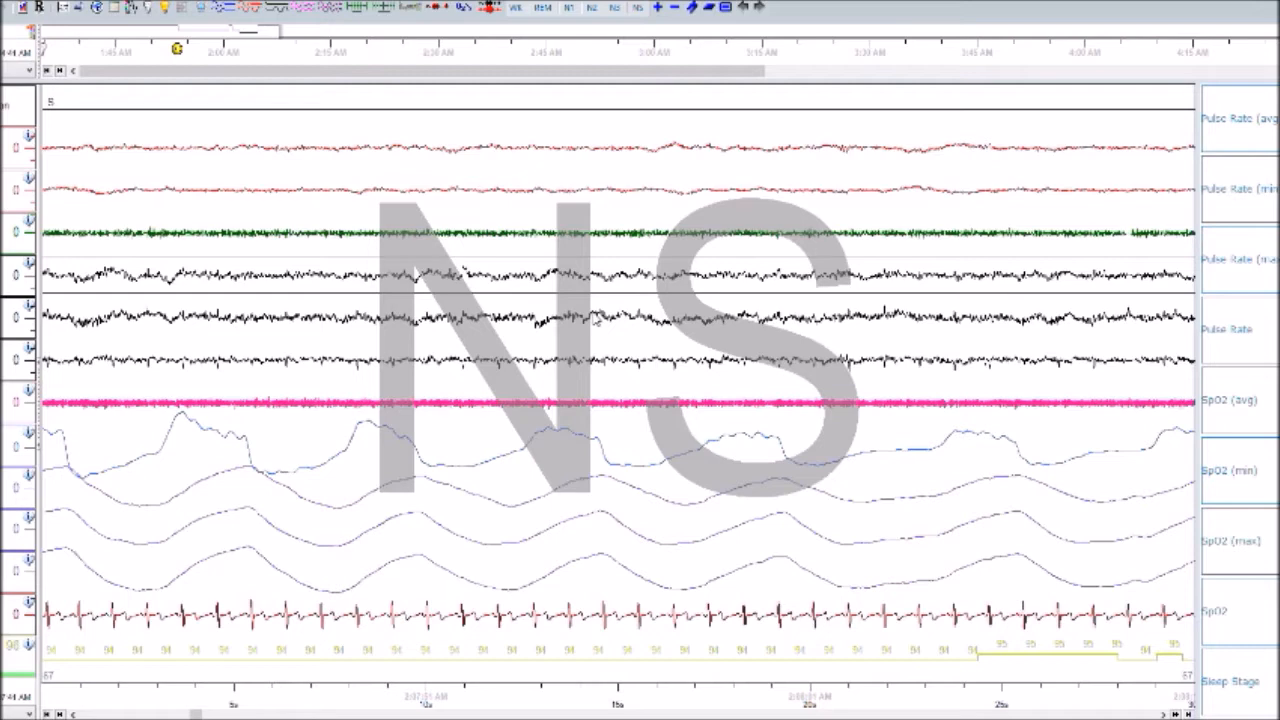
key("Page_Down")
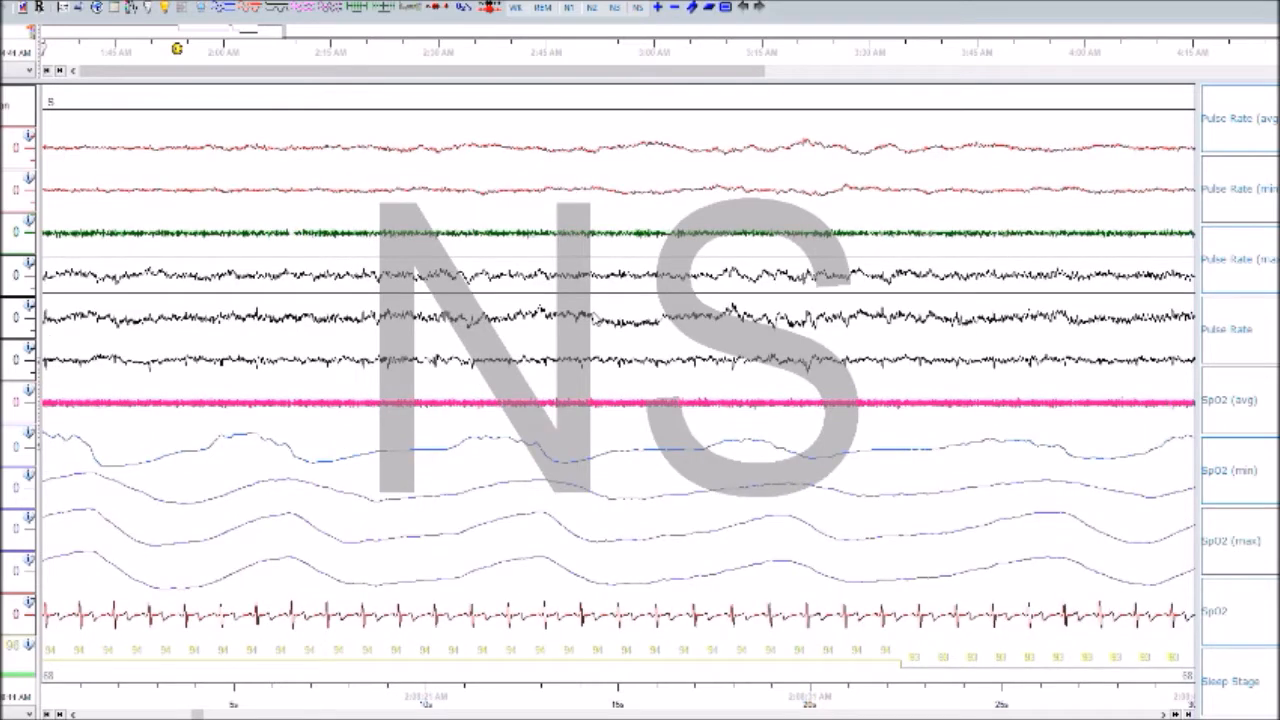
key("Page_Down")
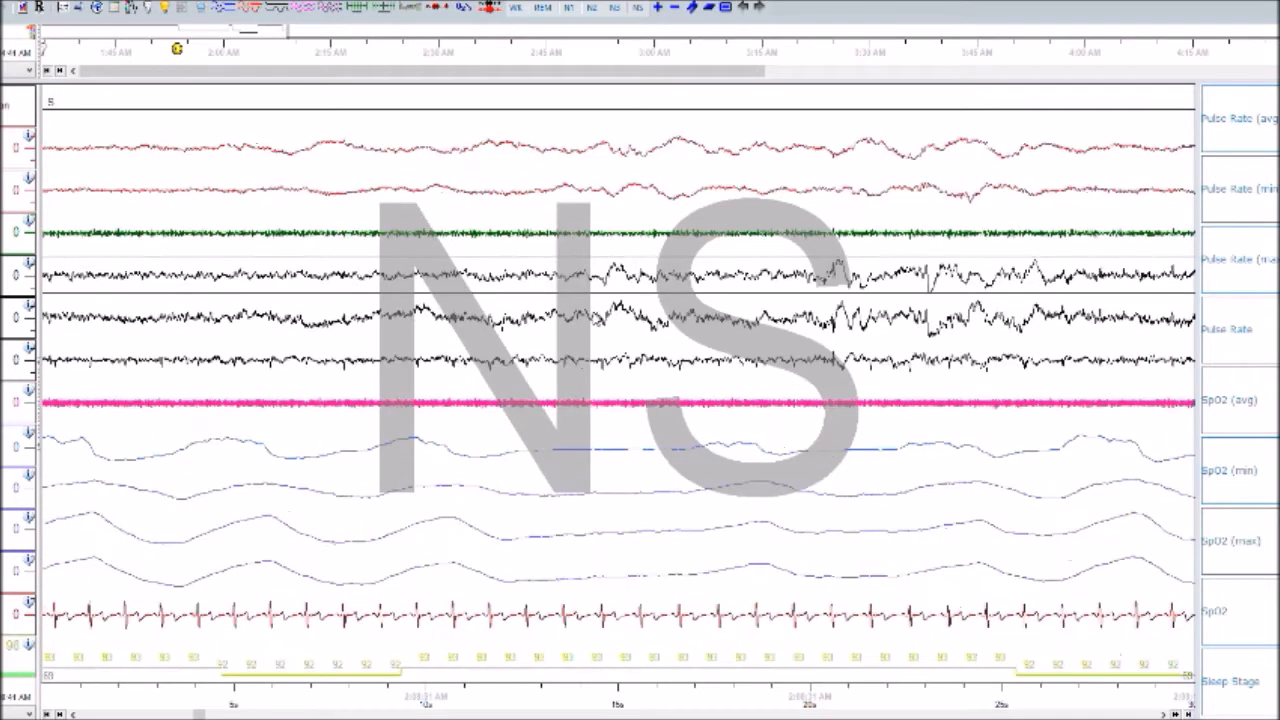
- Page forward from epoch 69 to epoch 78, examining the EEG and breathing traces, and score epoch 76 as wake and epoch 77 as N1
key("Page_Down")
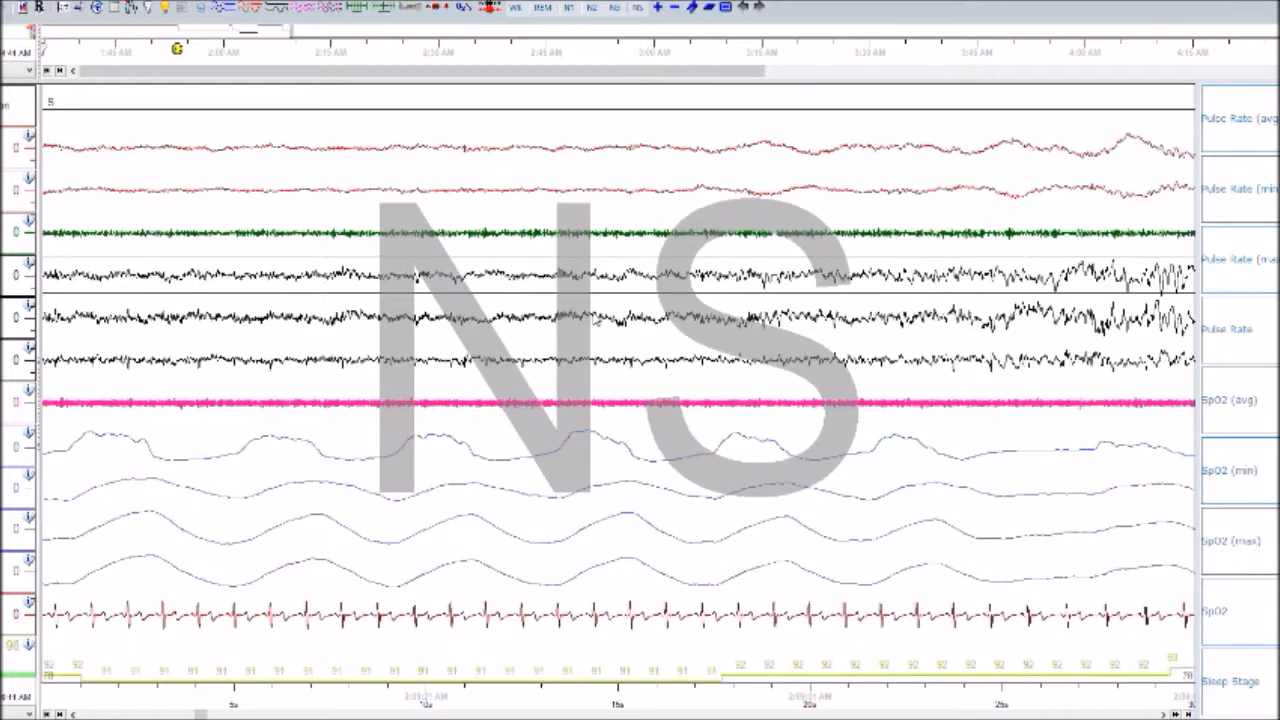
key("Page_Down")
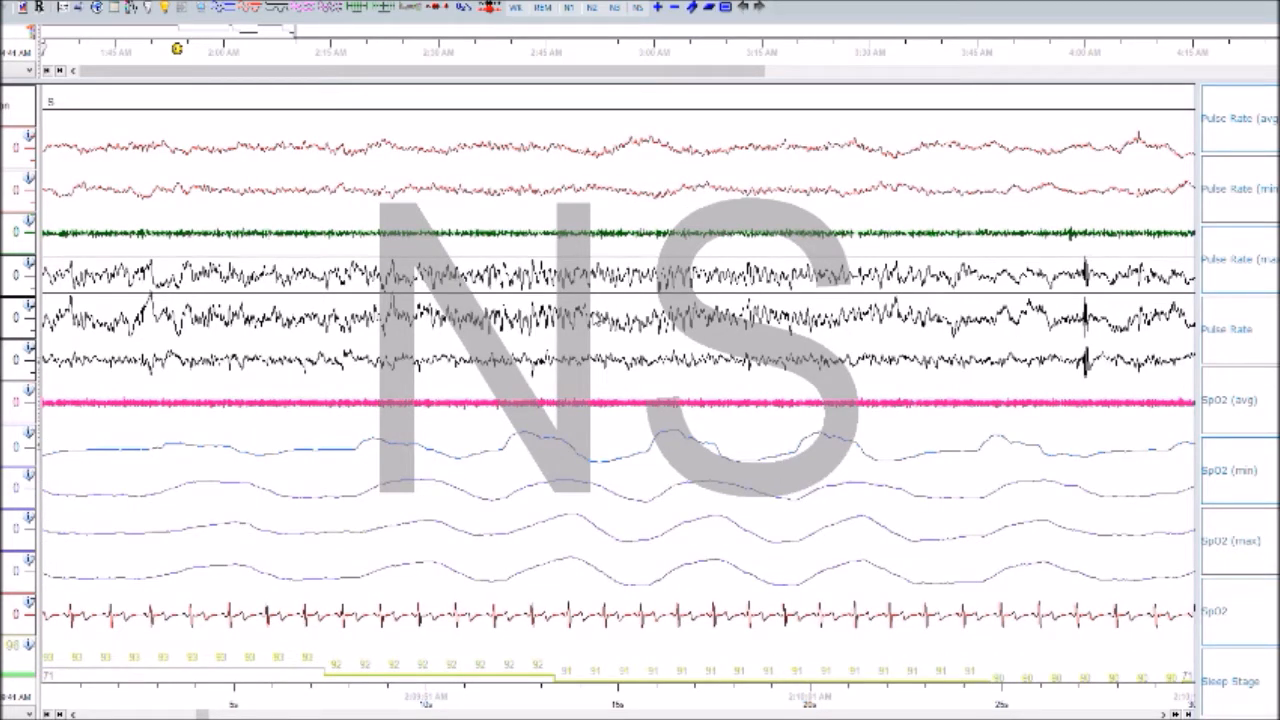
key("Page_Down")
key("Page_Down")
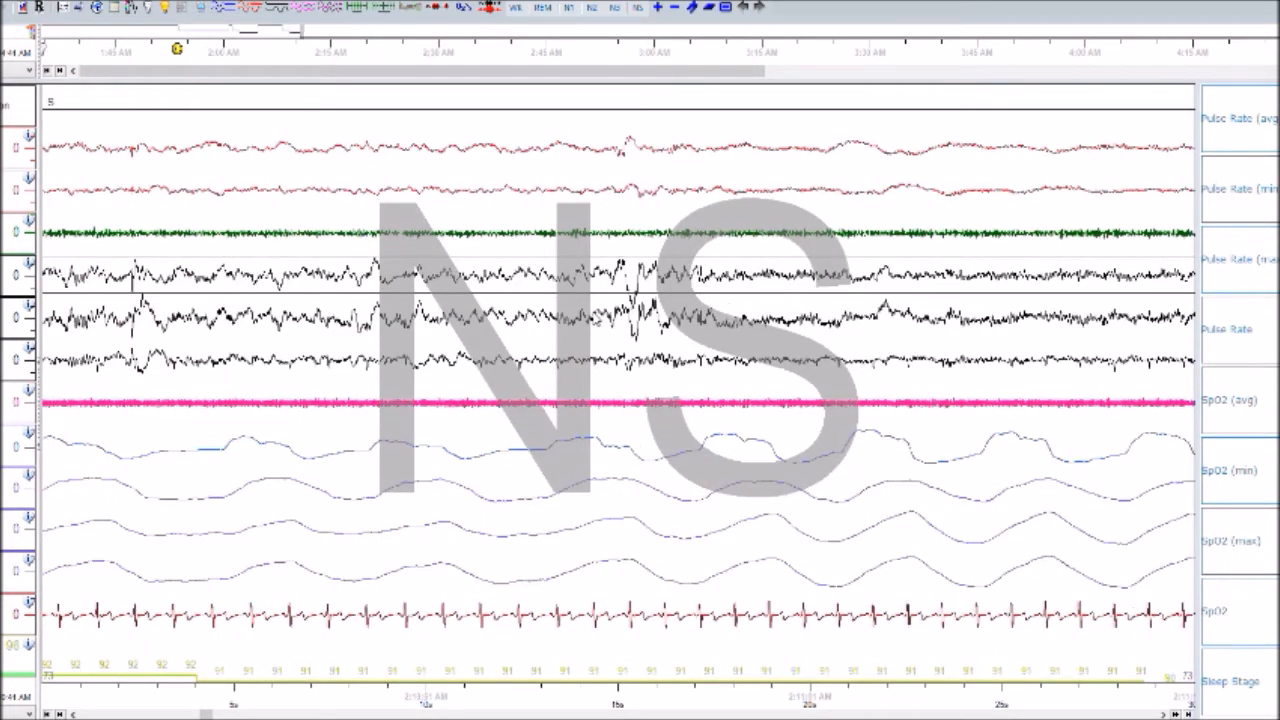
key("Page_Down")
key("Page_Down")
key("Page_Down")
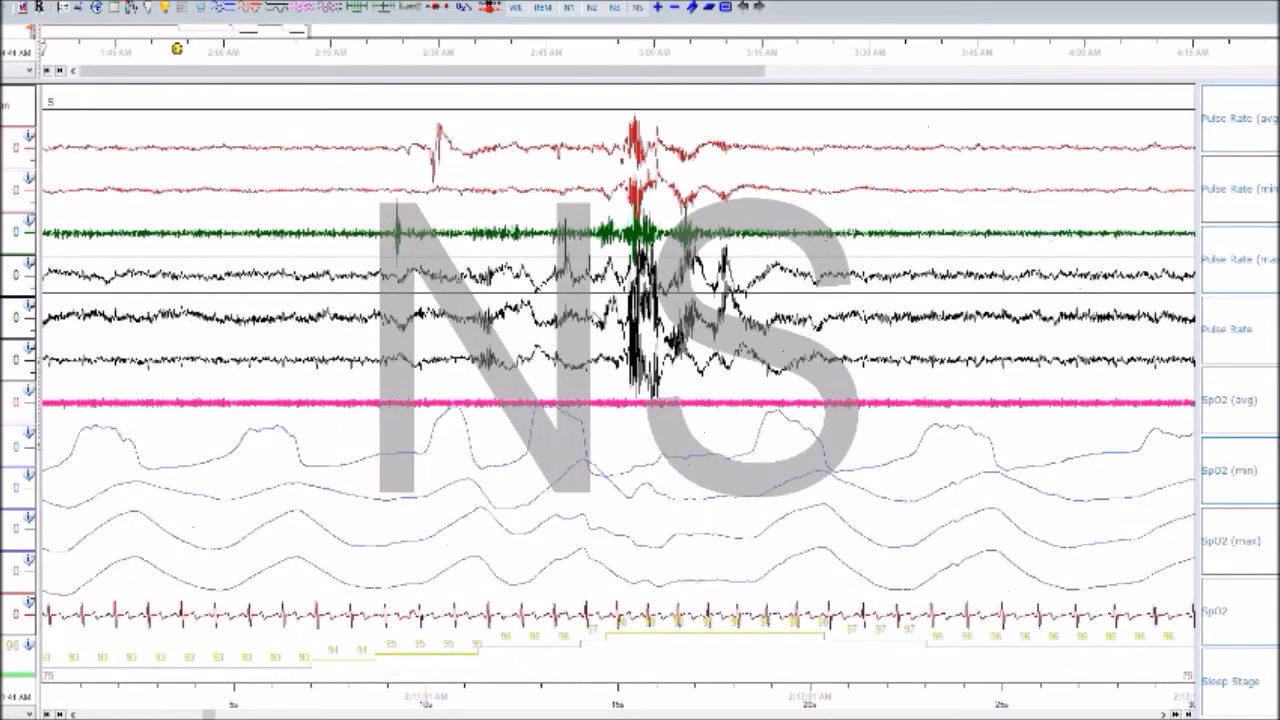
key("Page_Down")
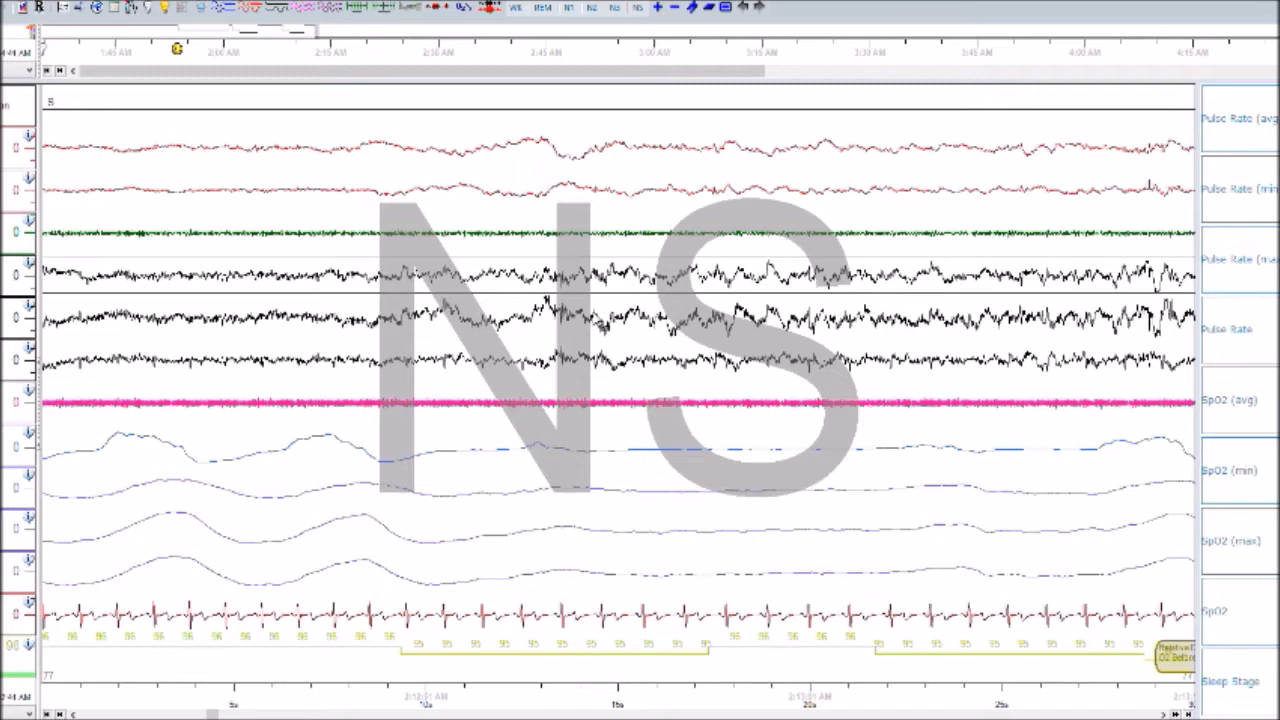
key("Page_Down")
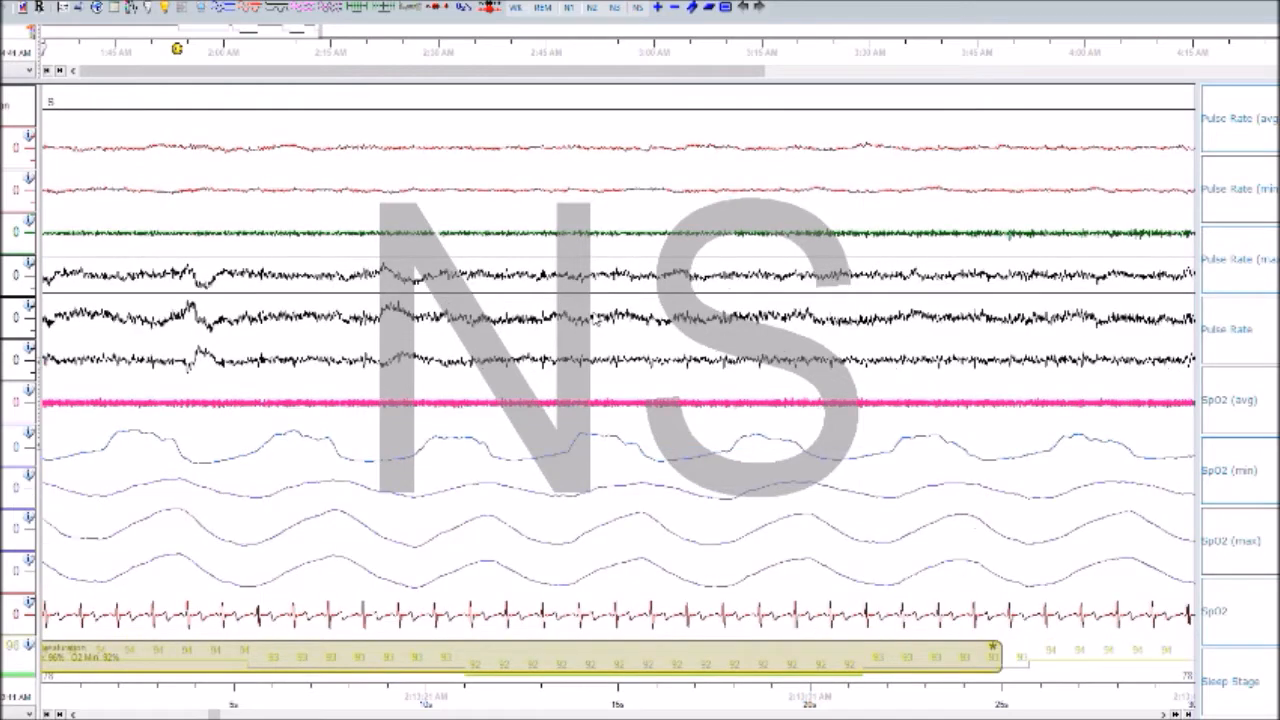
- Go back to epoch 76 to review the stages given to epochs 76 and 77, and return to epoch 78
key("Page_Up")
key("Page_Up")
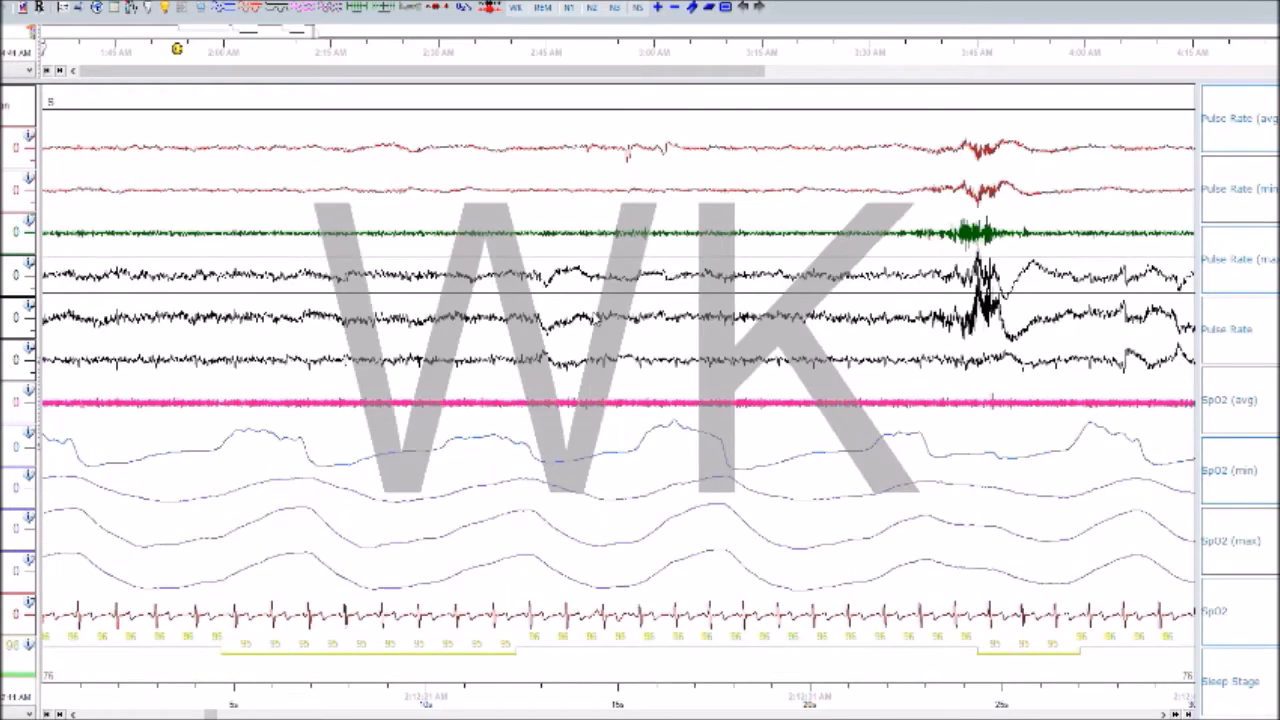
key("Page_Down")
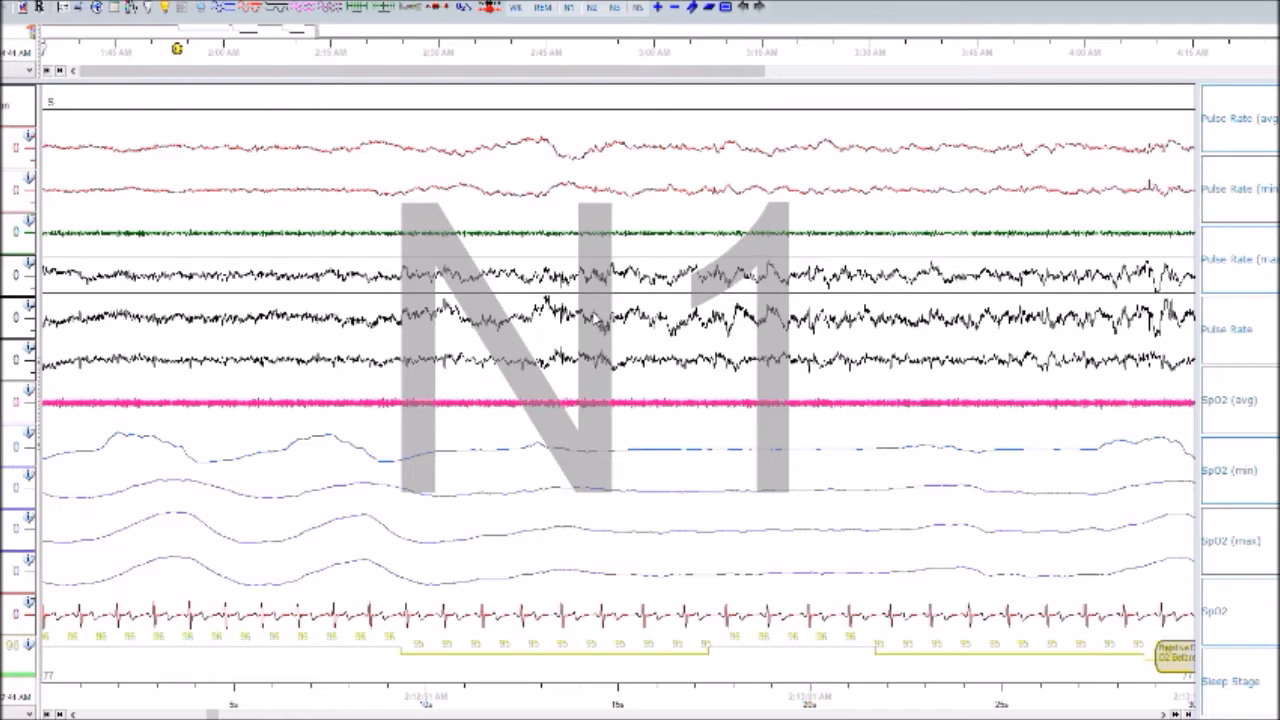
key("Page_Down")
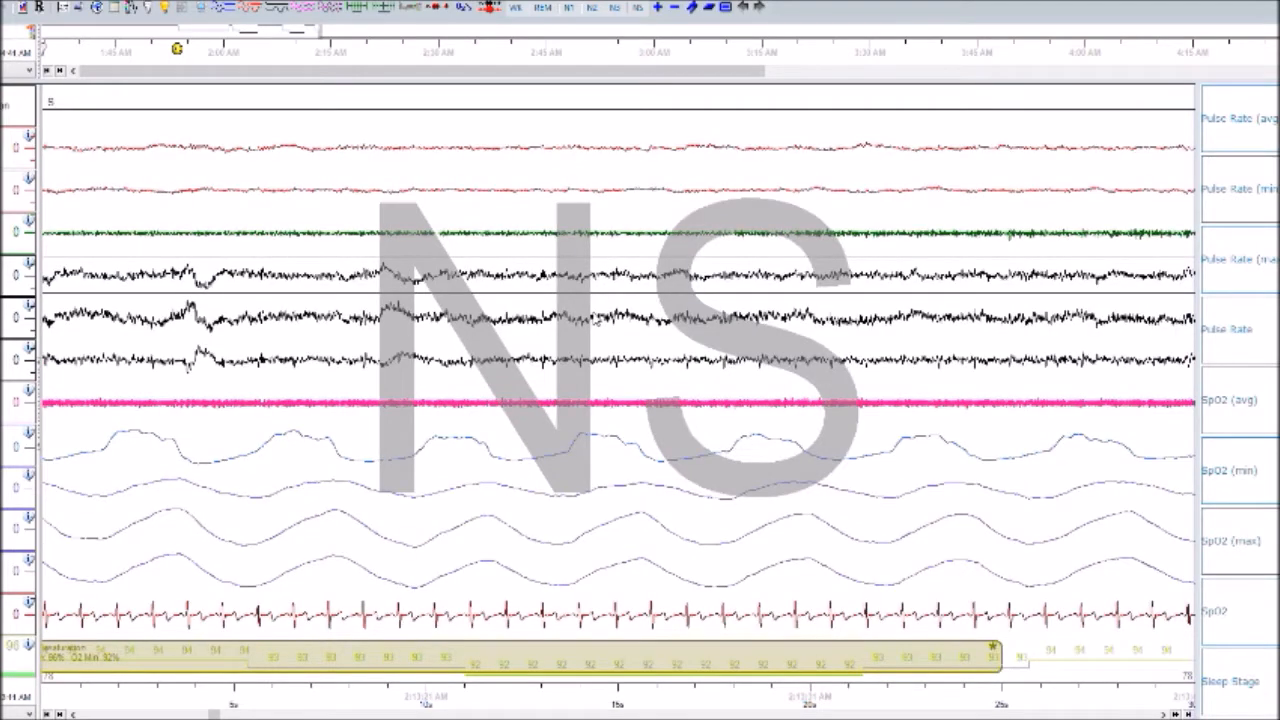
- Stage the epochs from 78 onward, advancing to epoch 85 with its movement artifact
key("Page_Down")
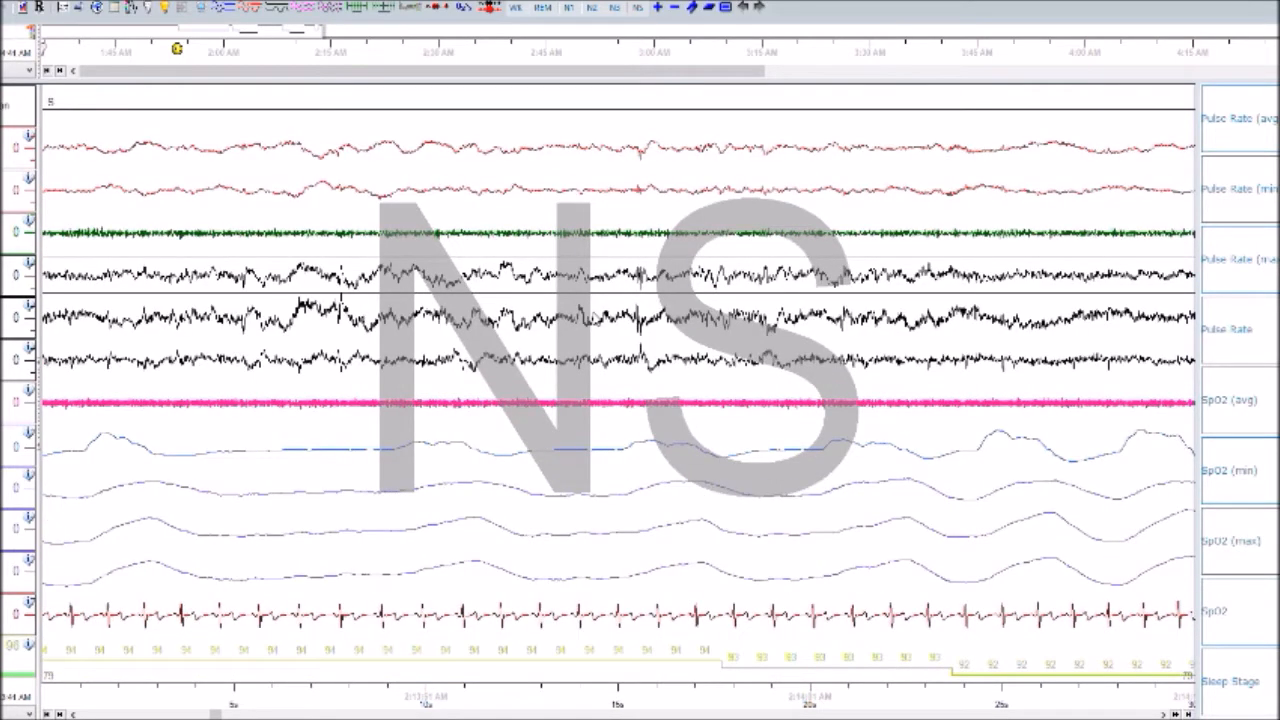
key("Page_Down")
key("Page_Down")
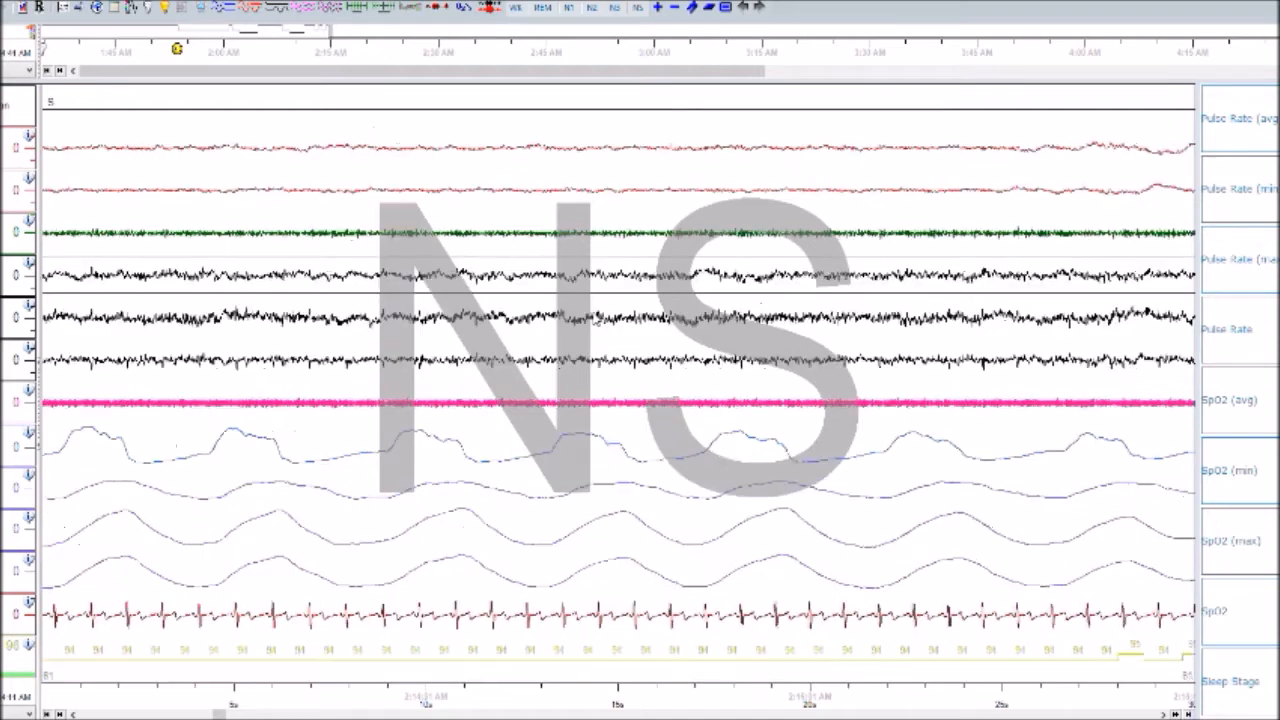
key("Page_Down")
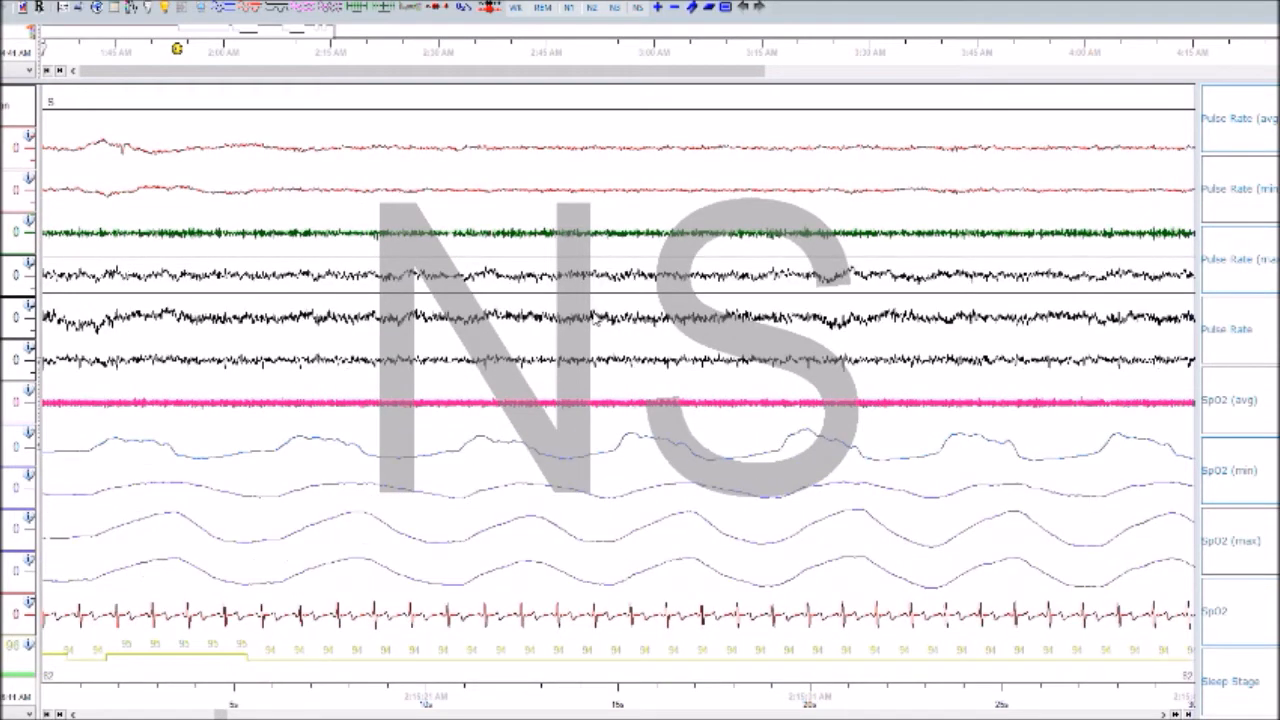
key("Page_Down")
key("Page_Down")
key("Page_Down")
key("Page_Down")
key("Page_Down")
key("Page_Down")
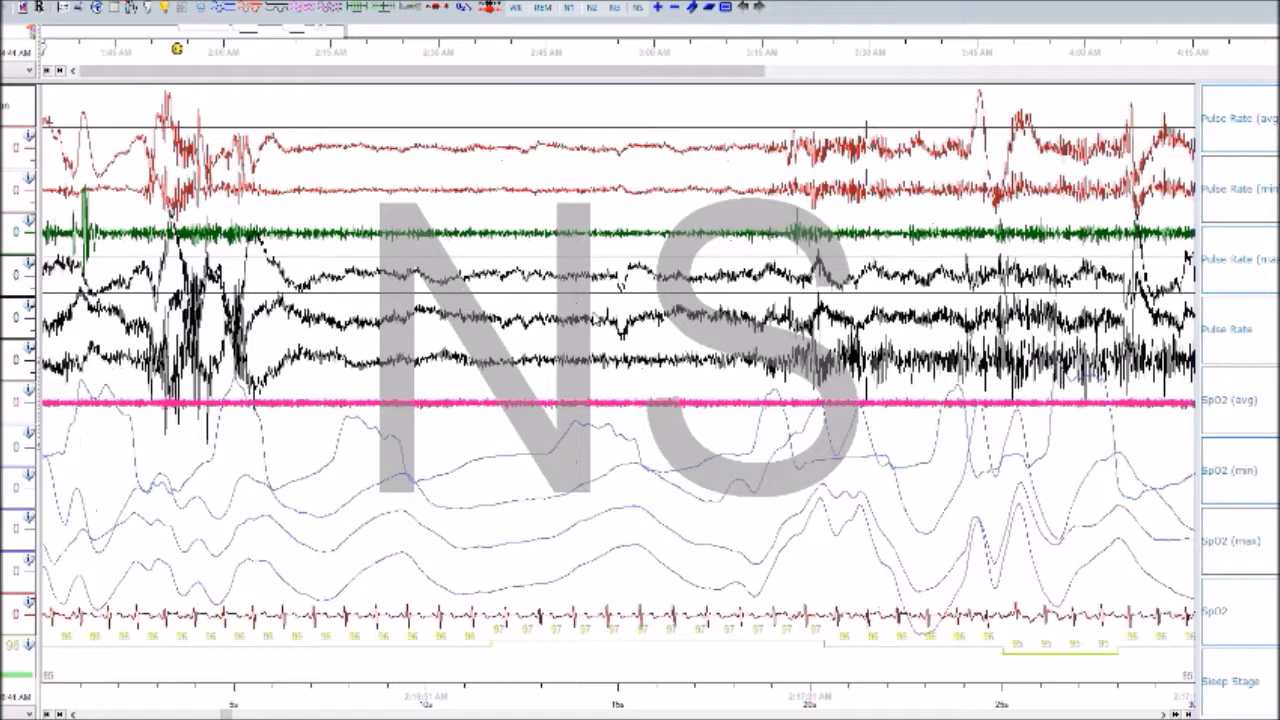
- Continue staging from epoch 85 to epoch 97, scoring epochs 95 and 96 as wake
key("Page_Down")
key("Page_Down")
key("Page_Down")
key("Page_Down")
key("Page_Down")
key("Page_Down")
key("Page_Down")
key("Page_Down")
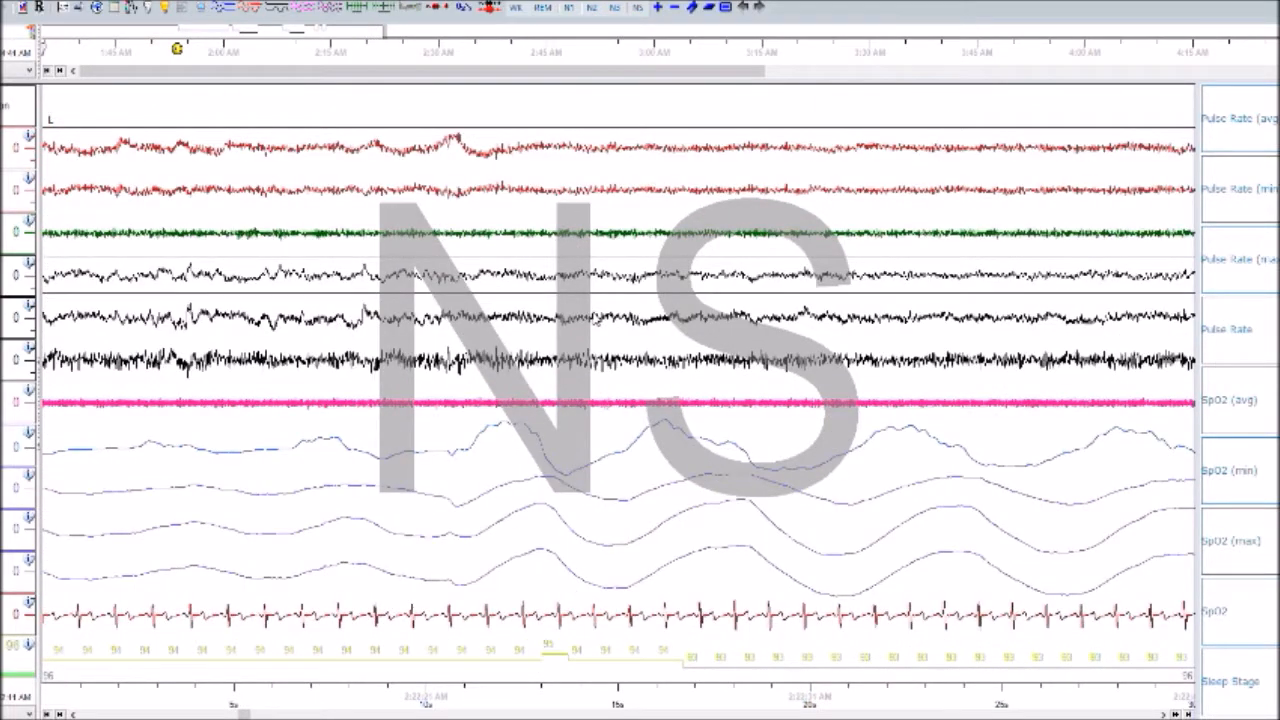
key("Page_Down")
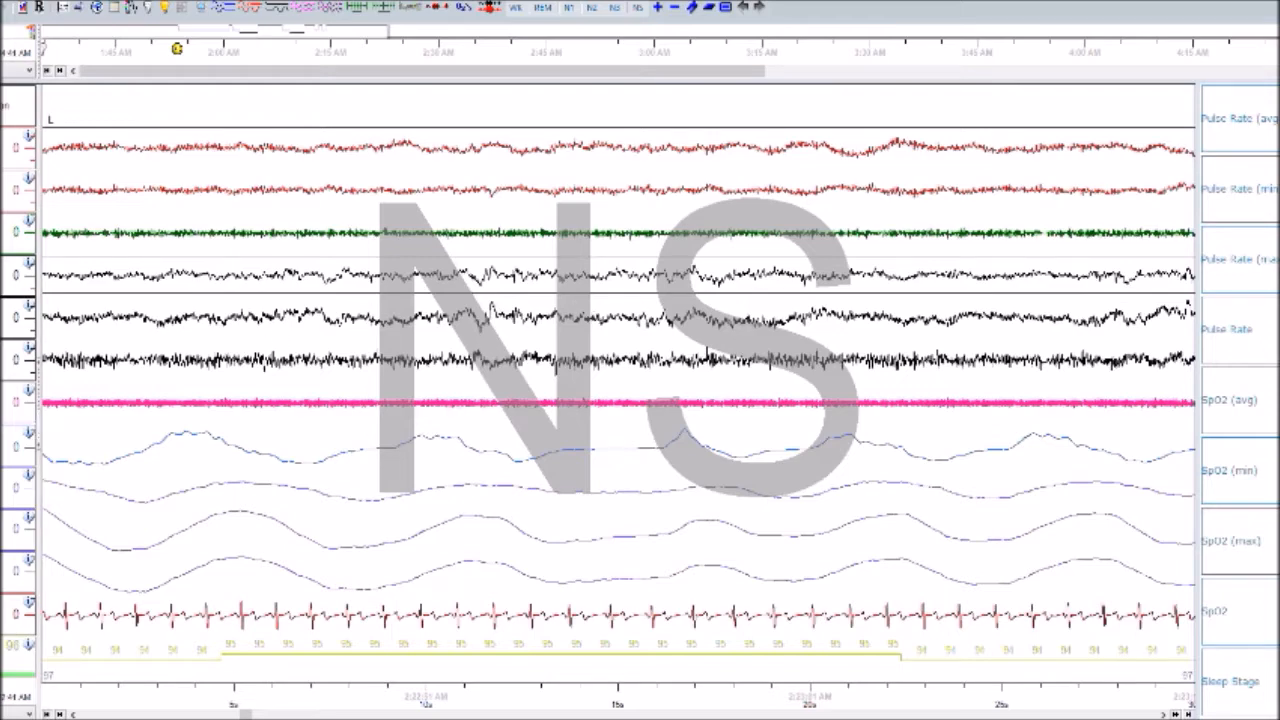
- Go back to epoch 95 to recheck epochs 95 and 96, and move forward to epoch 99, comparing the EEG traces
key("Page_Up")
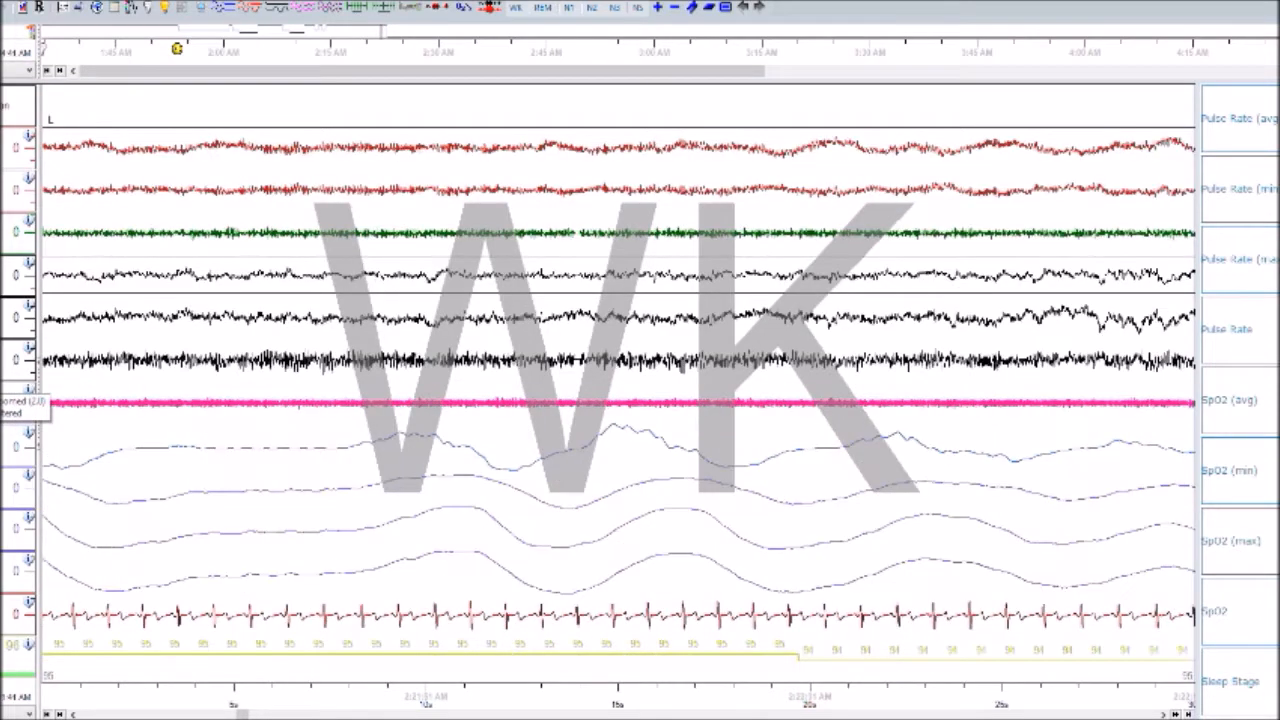
key("Page_Down")
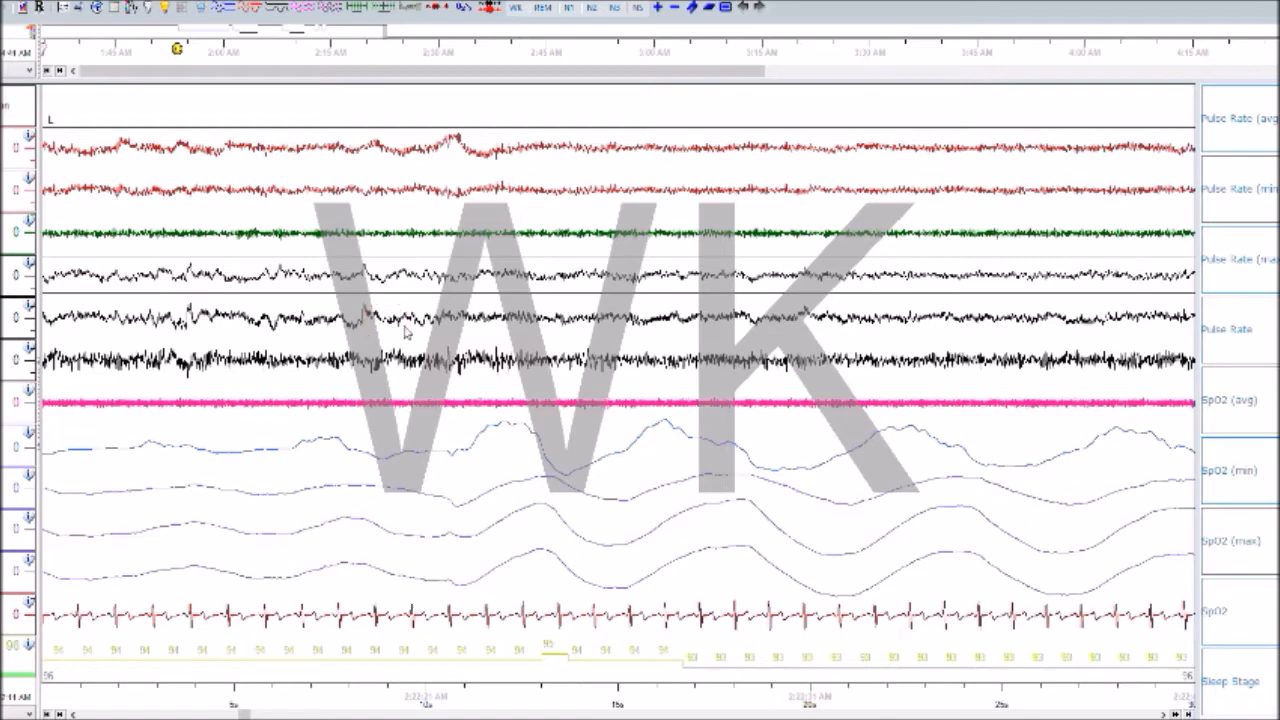
key("Right")
key("Right")
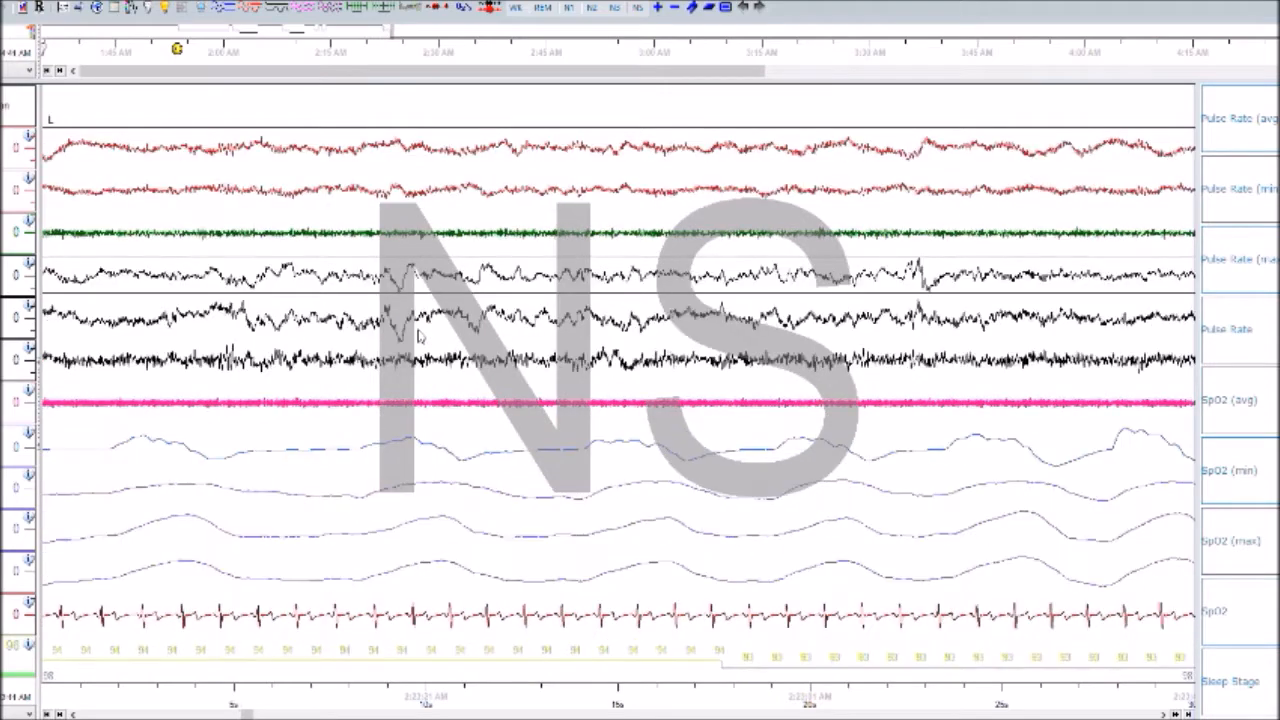
key("Right")
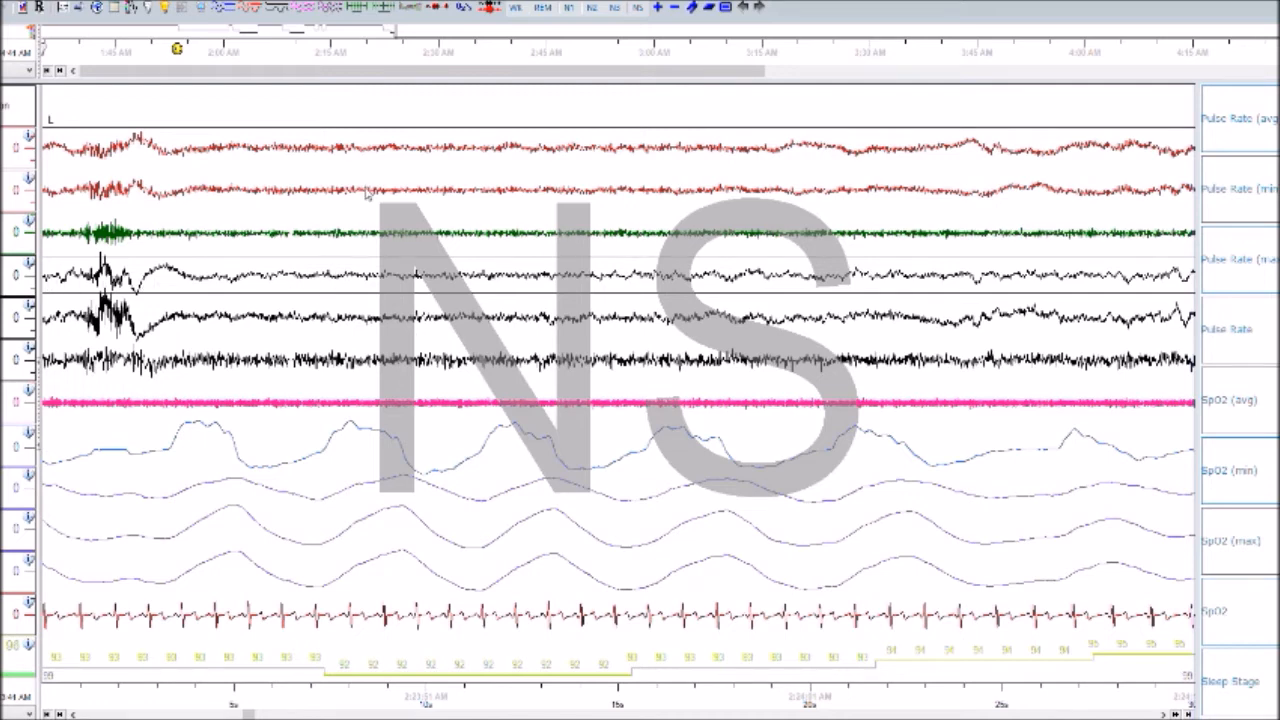
- Stage the following epochs from 99 onward, advancing to epoch 115 and checking the EEG amplitude against the reference lines
key("Right")
key("Right")
key("Right")
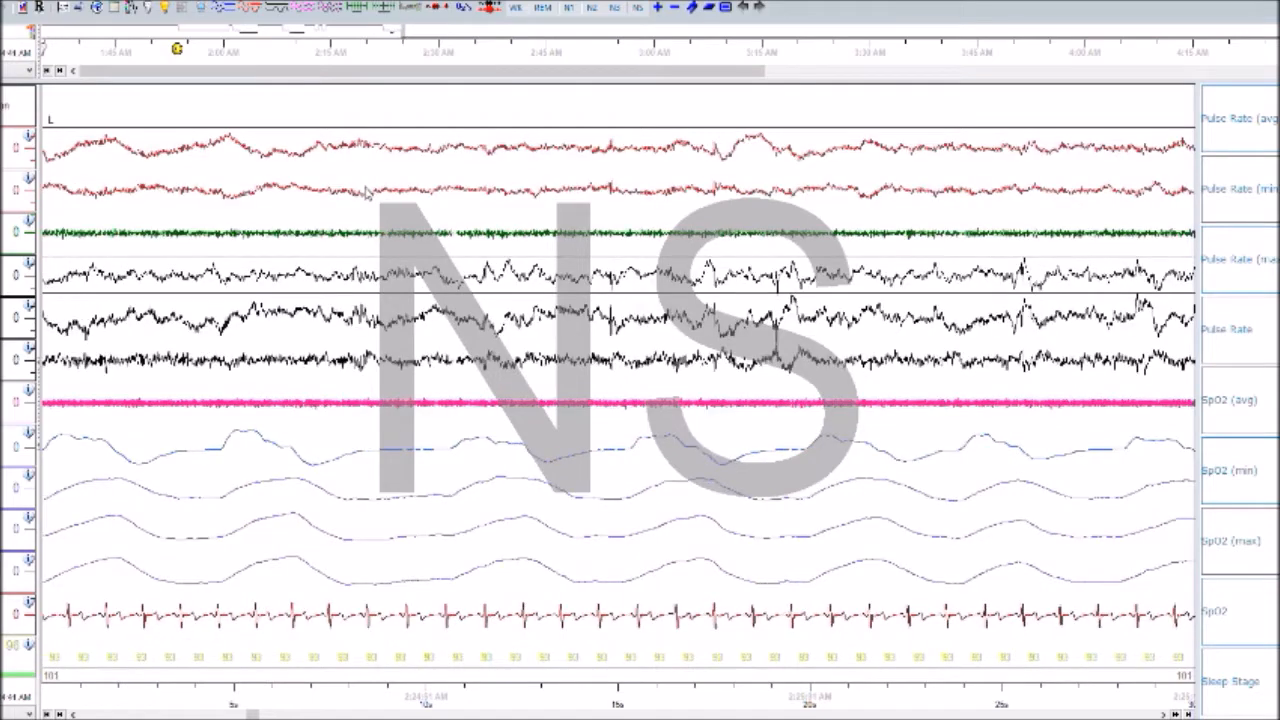
key("Right")
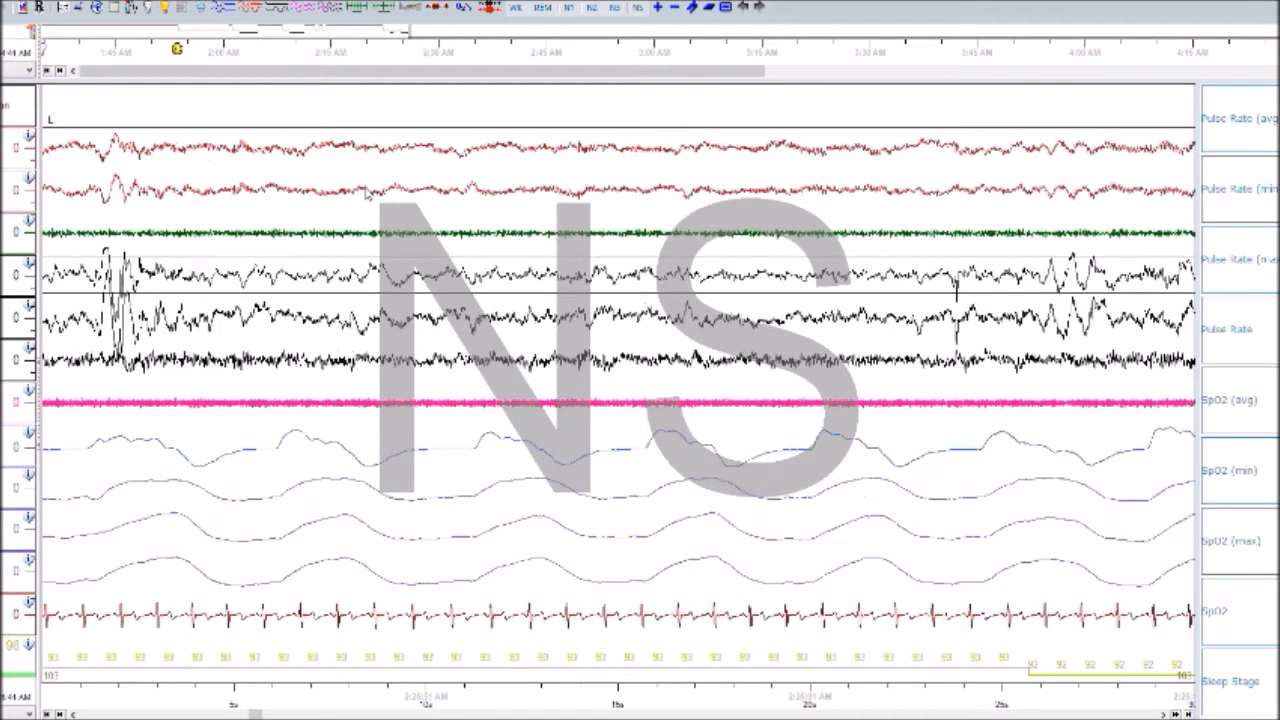
key("Right")
key("Right")
key("Right")
key("Right")
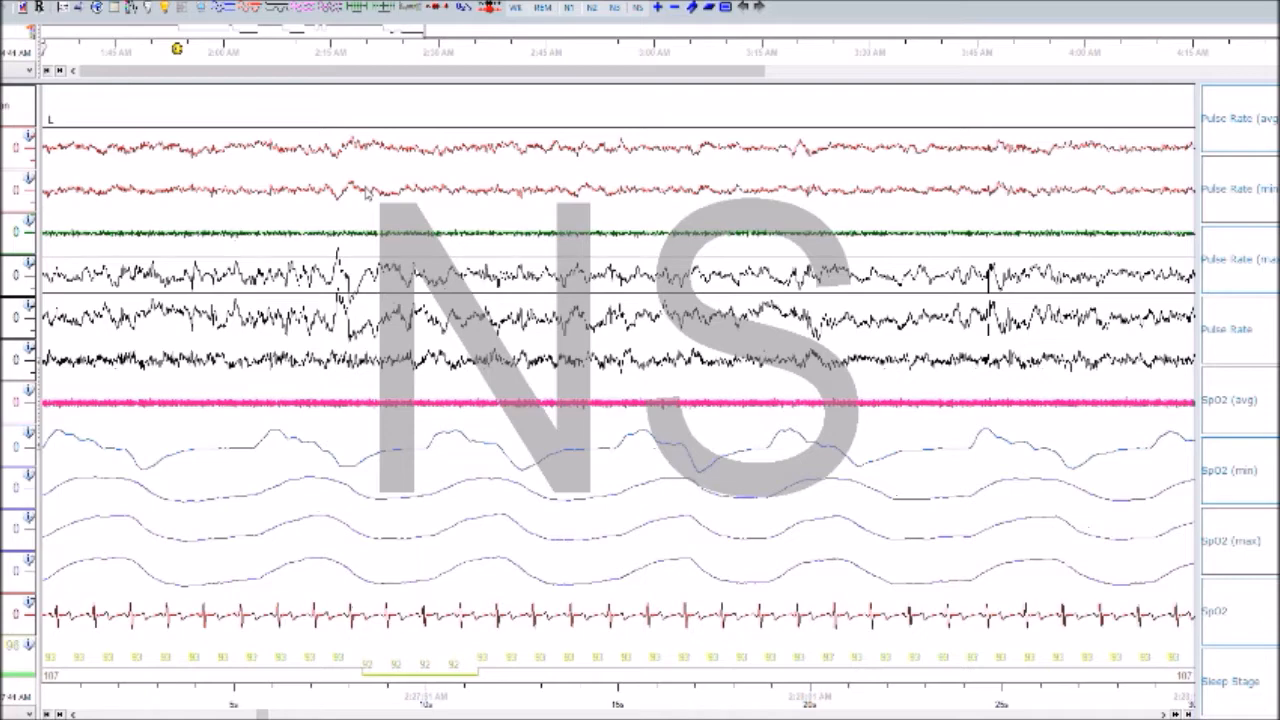
key("Right")
key("Right")
key("Right")
key("Right")
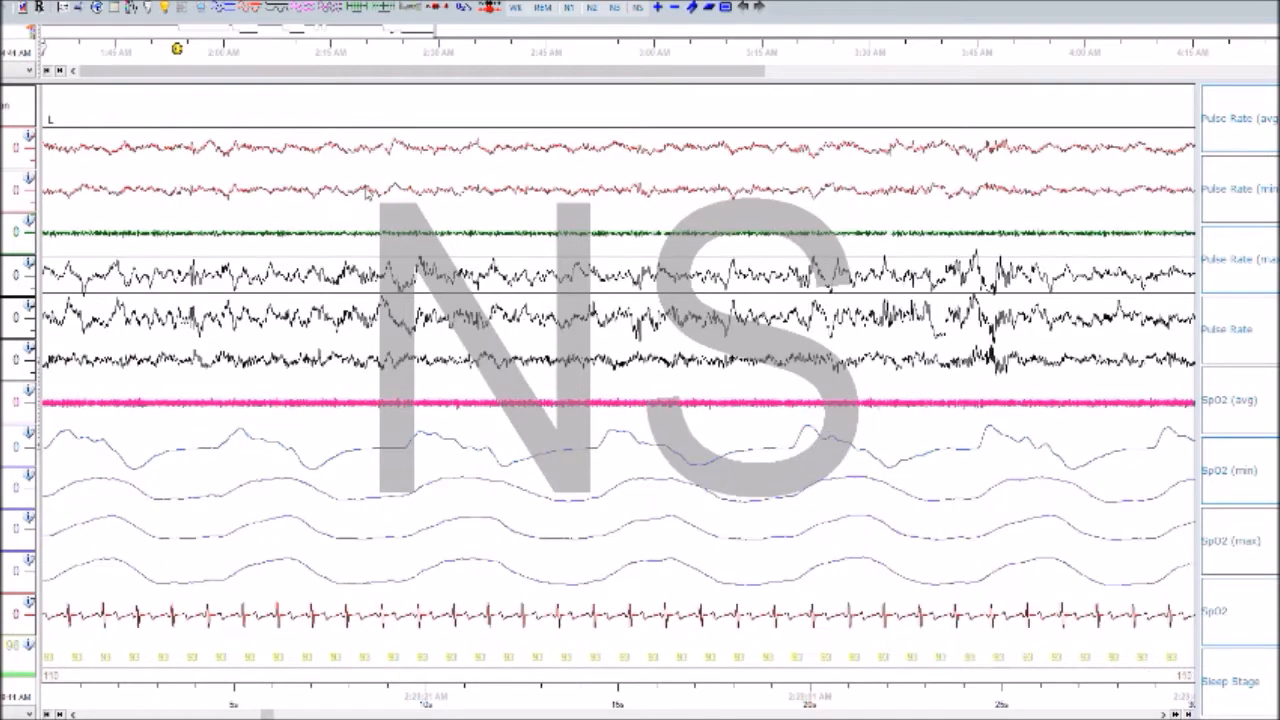
key("Right")
key("Right")
key("Right")
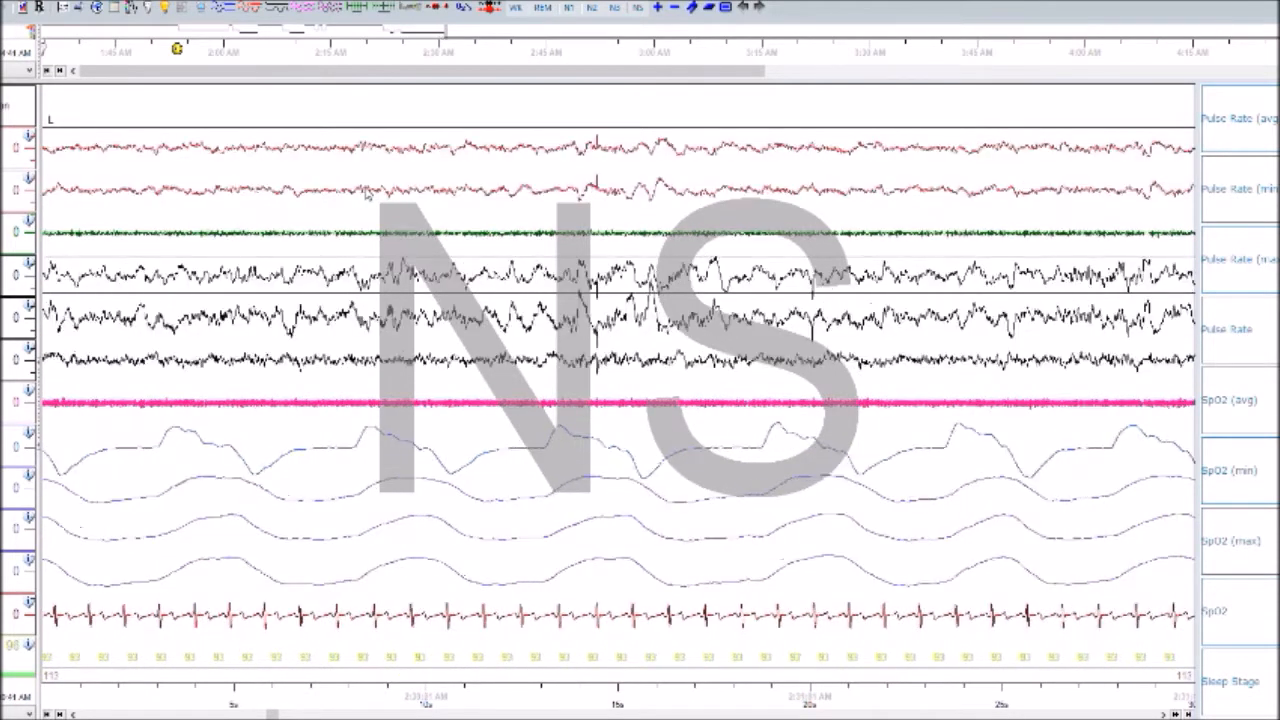
key("Right")
key("Right")
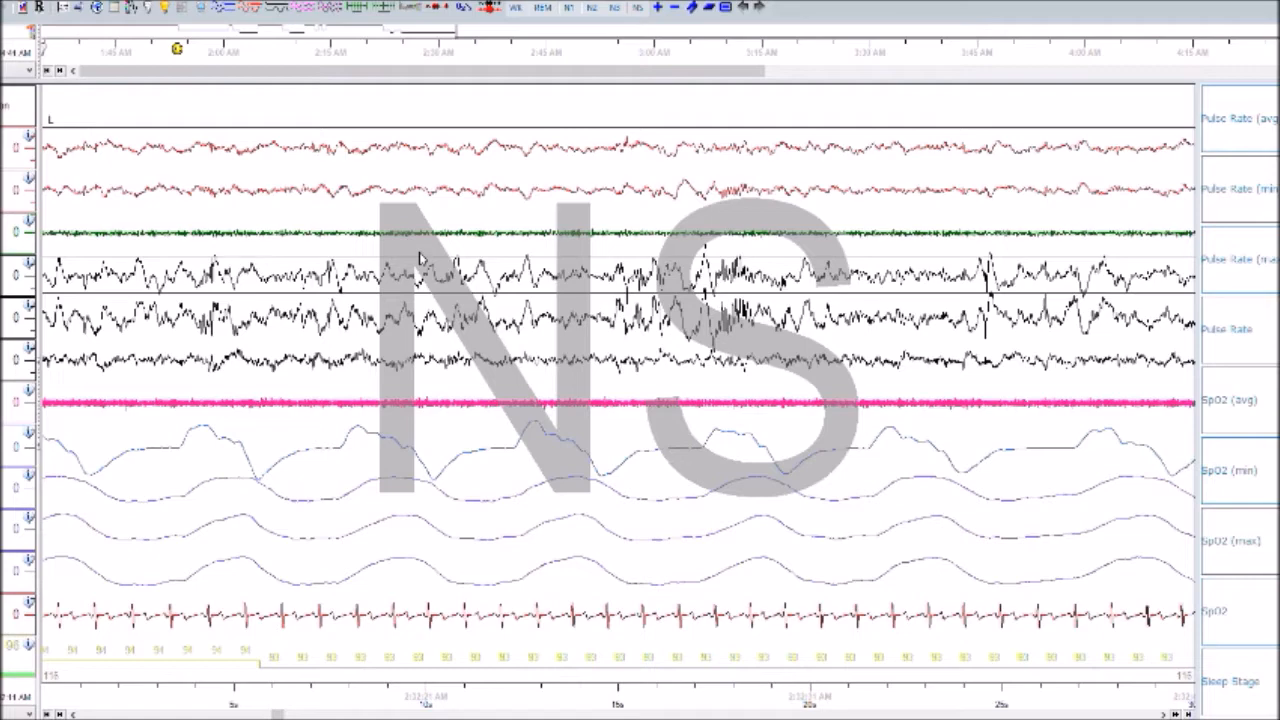
- Score epochs 115 through 122 one after another, advancing to the arousal in epoch 123
key("3")
key("3")
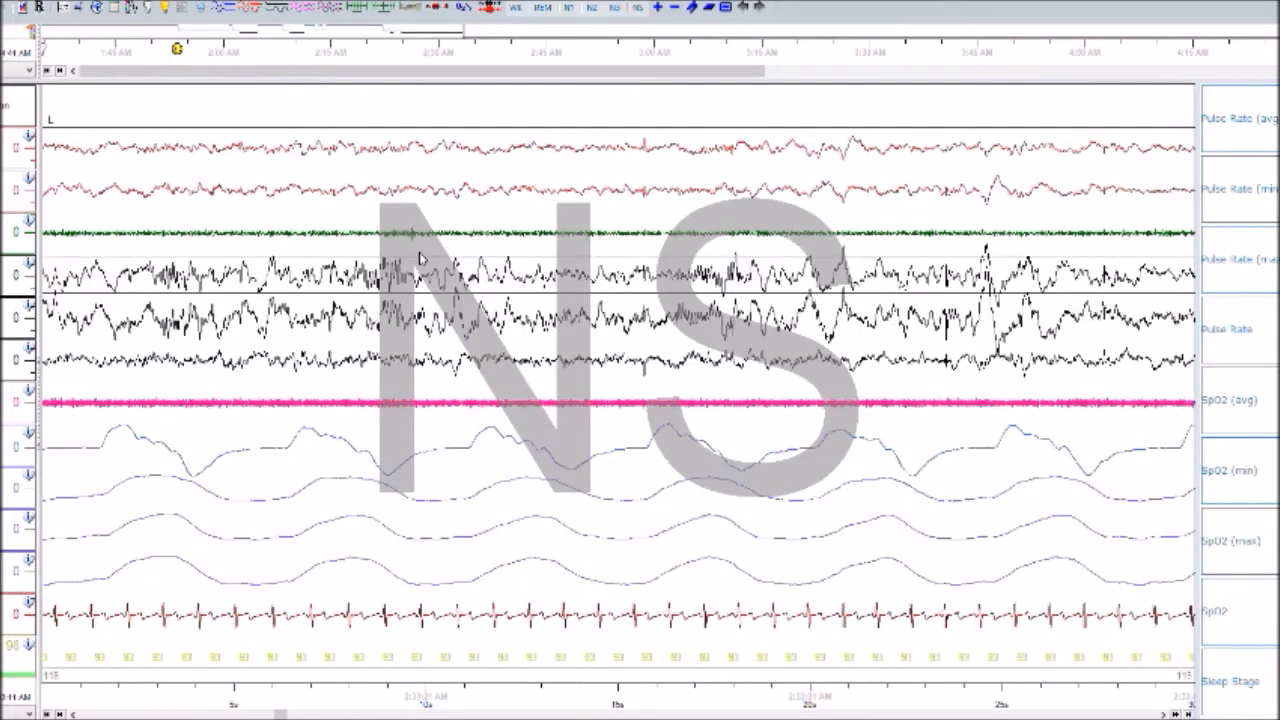
key("3")
key("3")
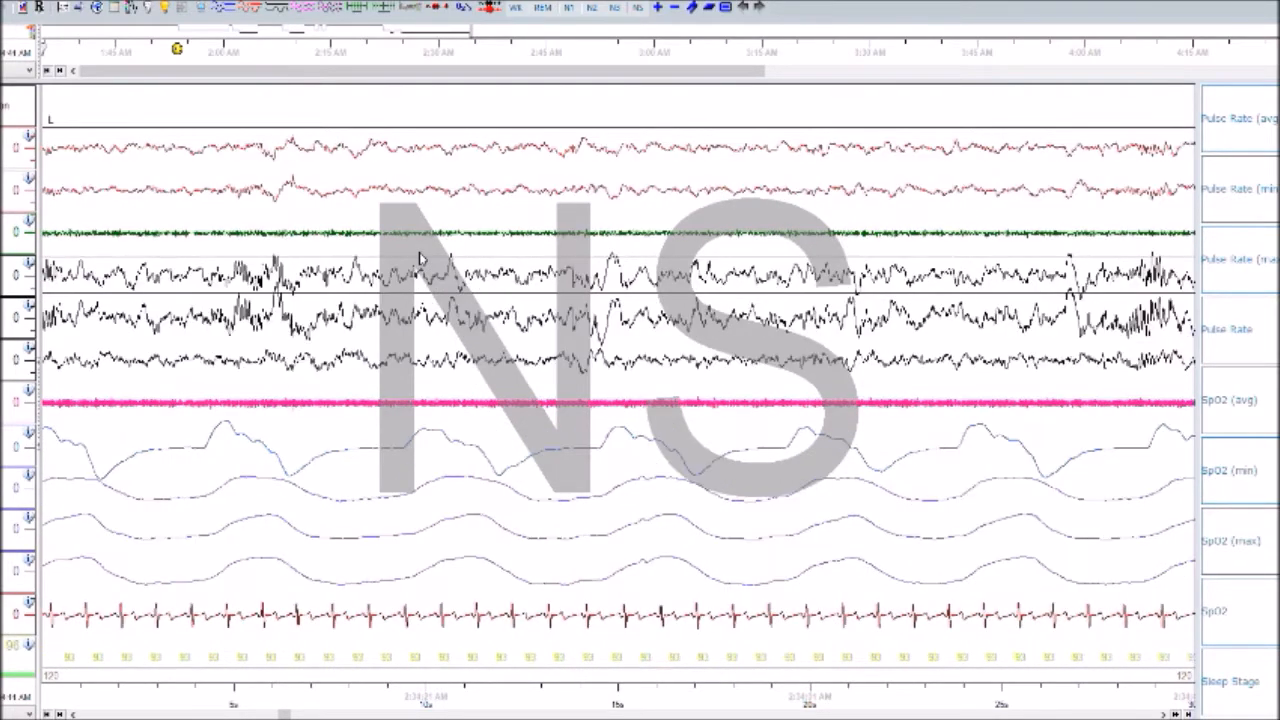
key("3")
key("3")
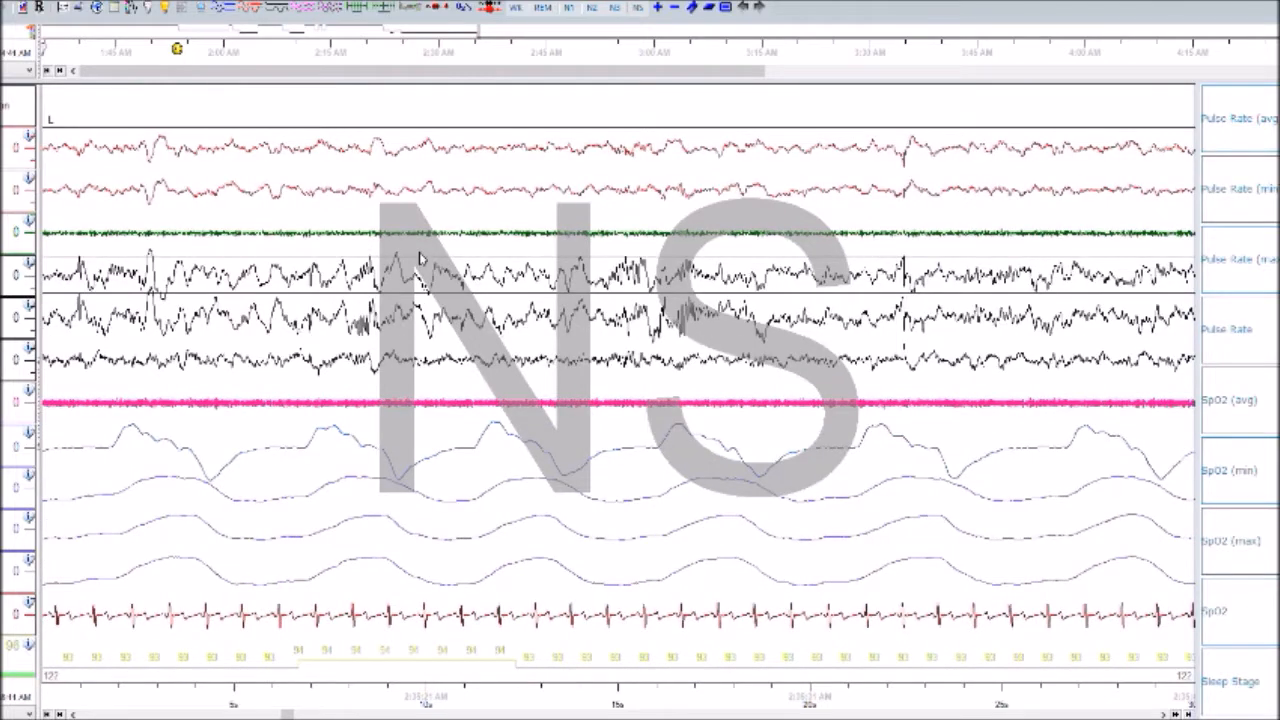
key("3")
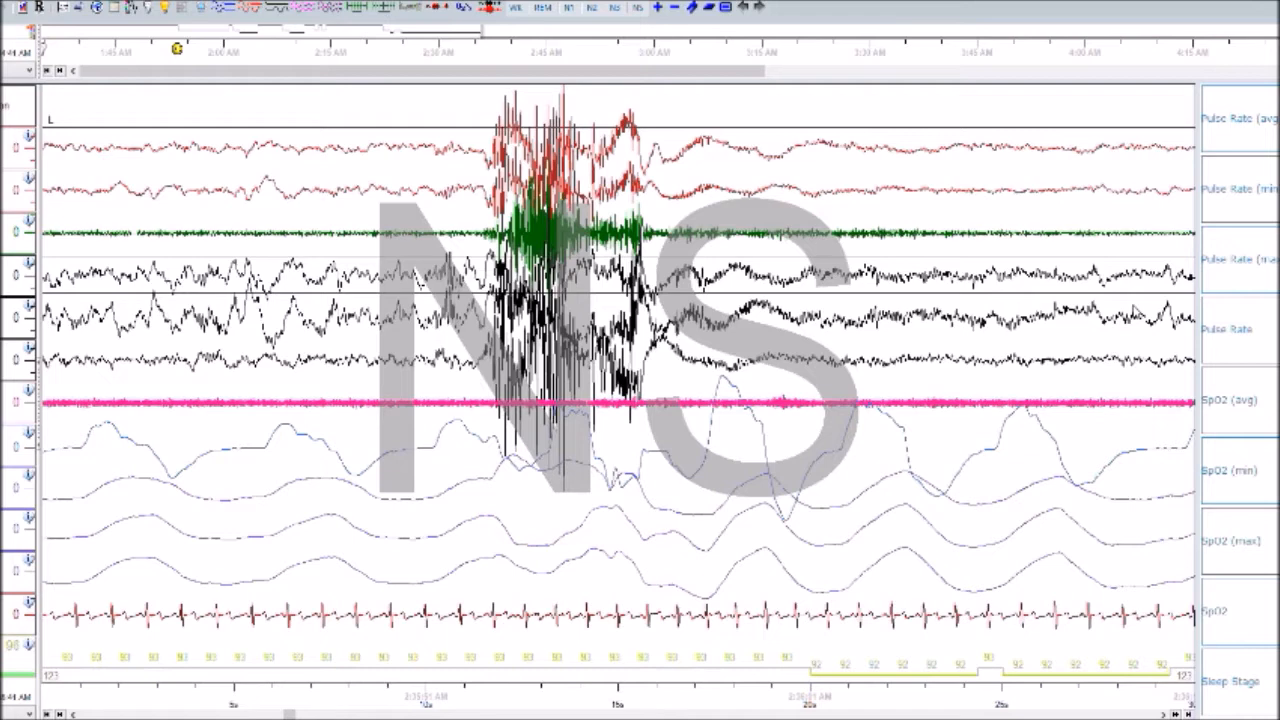
- Score epoch 123 as wake and epochs 124 and 125 as N2, advancing to epoch 126
key("Page_Down")
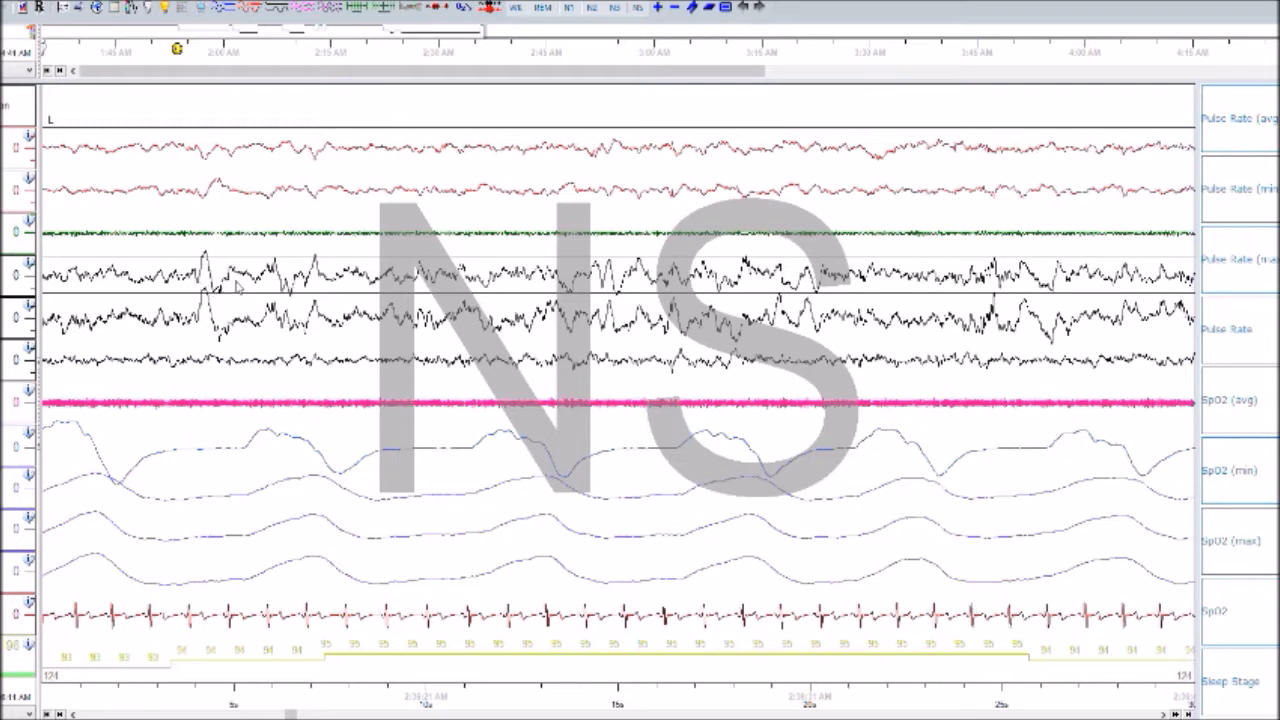
key("Page_Down")
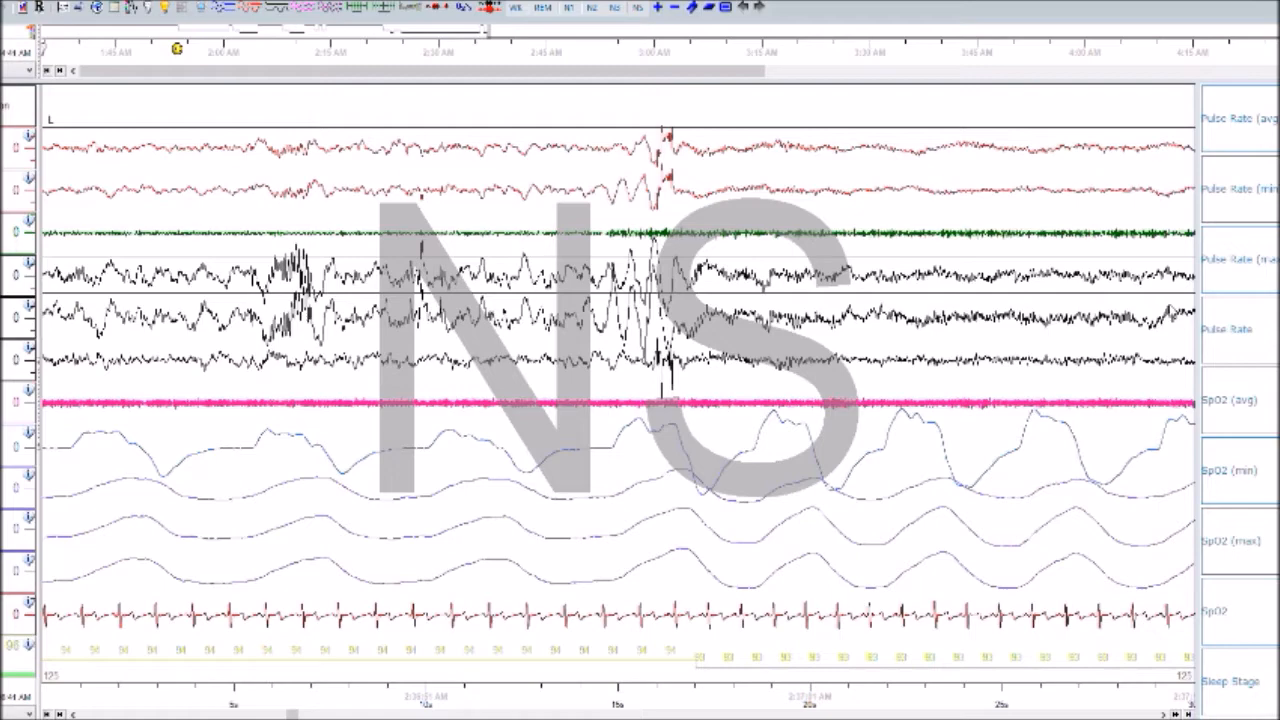
key("Page_Down")
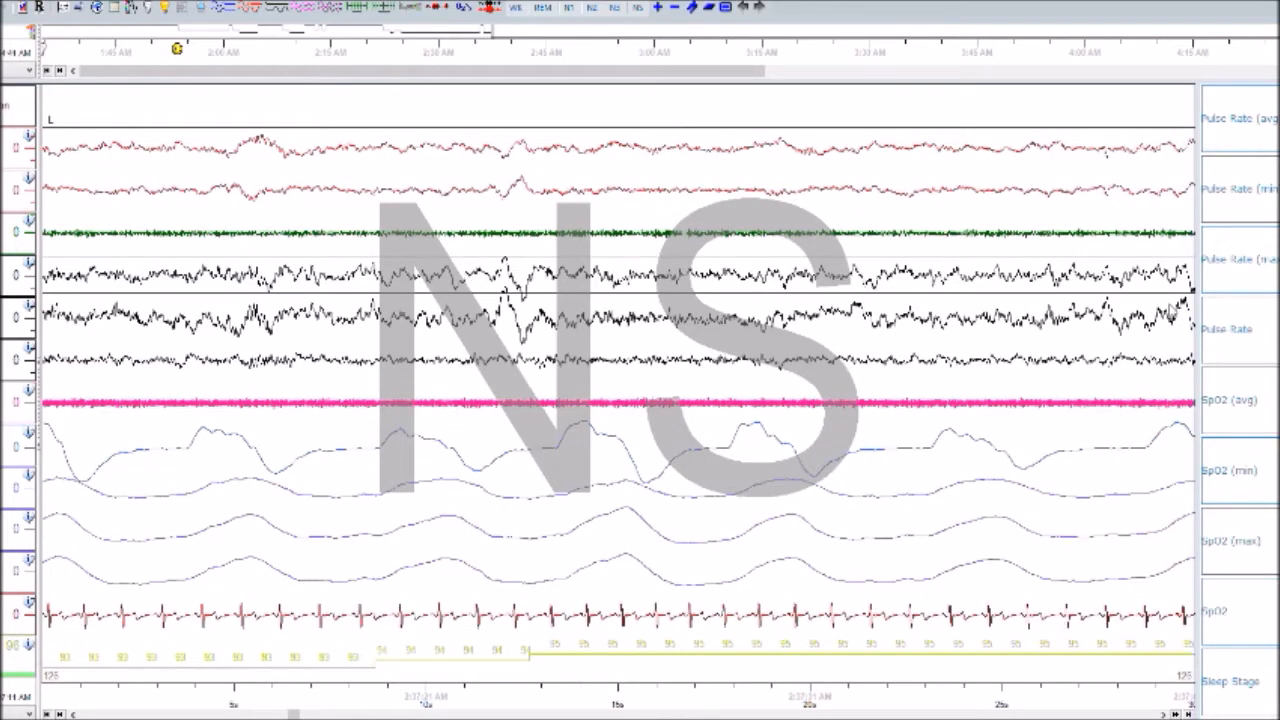
- Go back to epoch 125, examine it with its neighbouring epochs in a two-minute view, and return to the 30-second view
key("Page_Down")
key("Page_Up")
key("Page_Down")
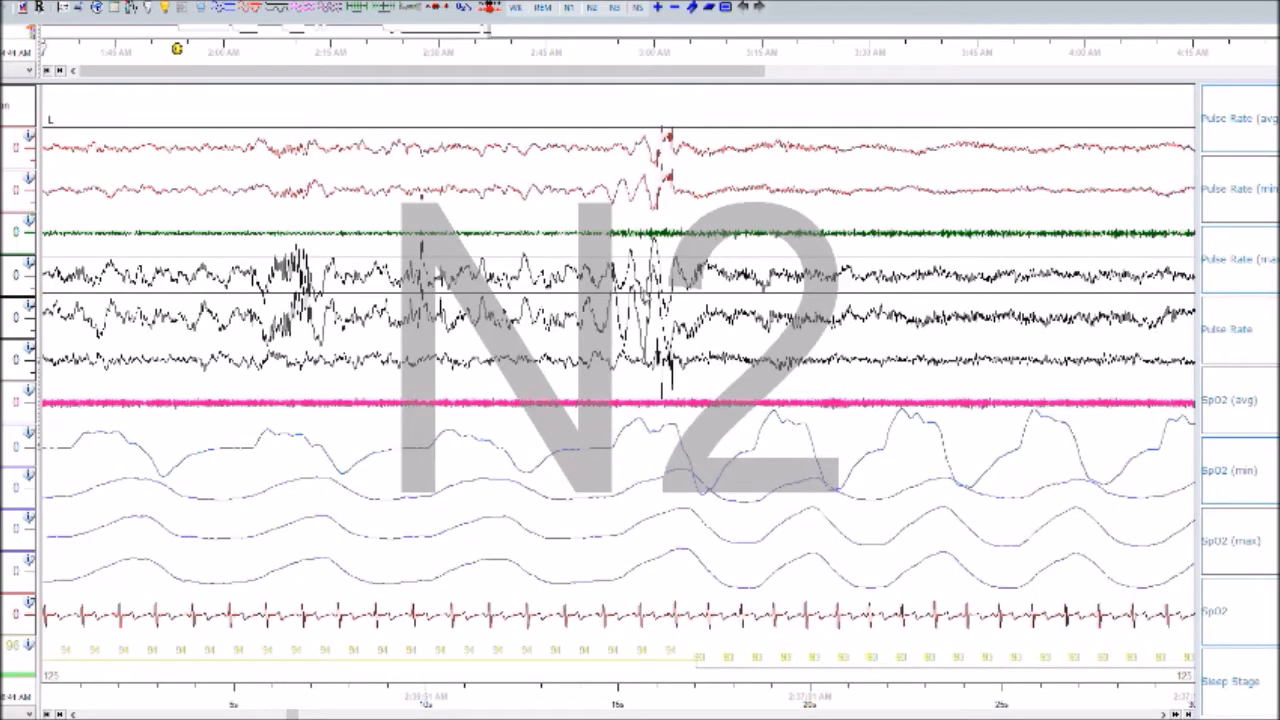
key("Up")
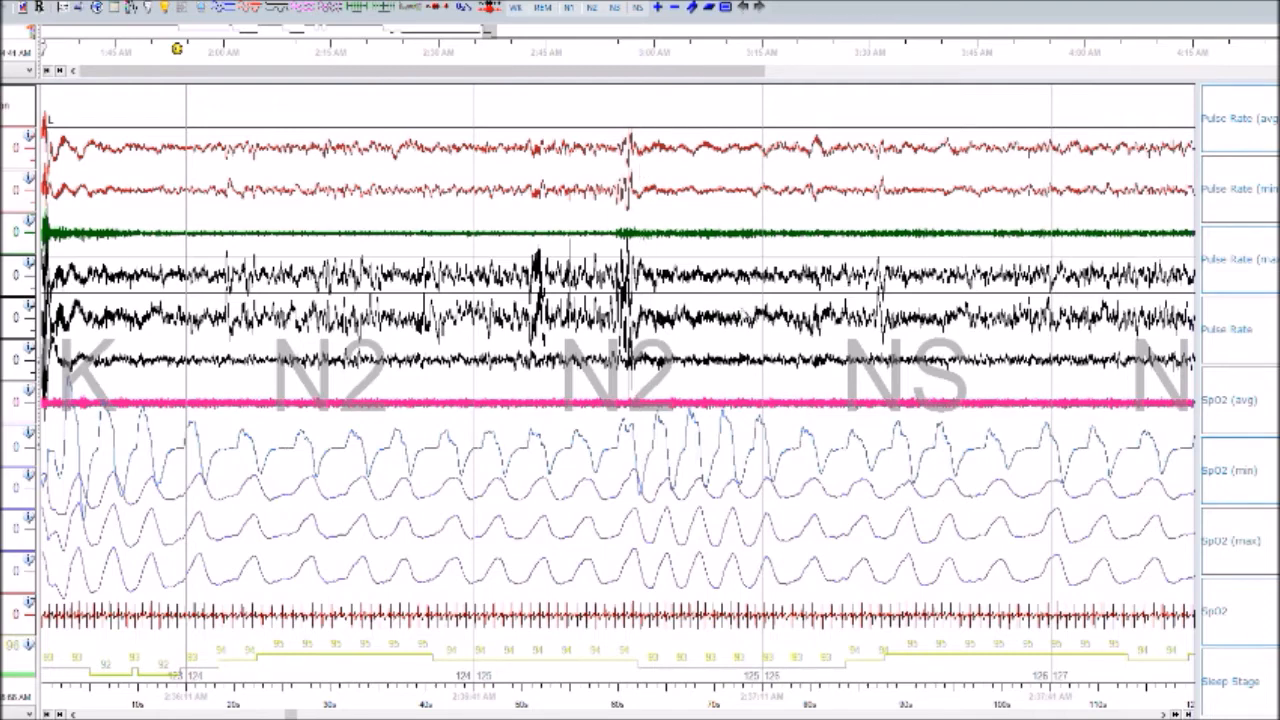
key("ctrl+3")
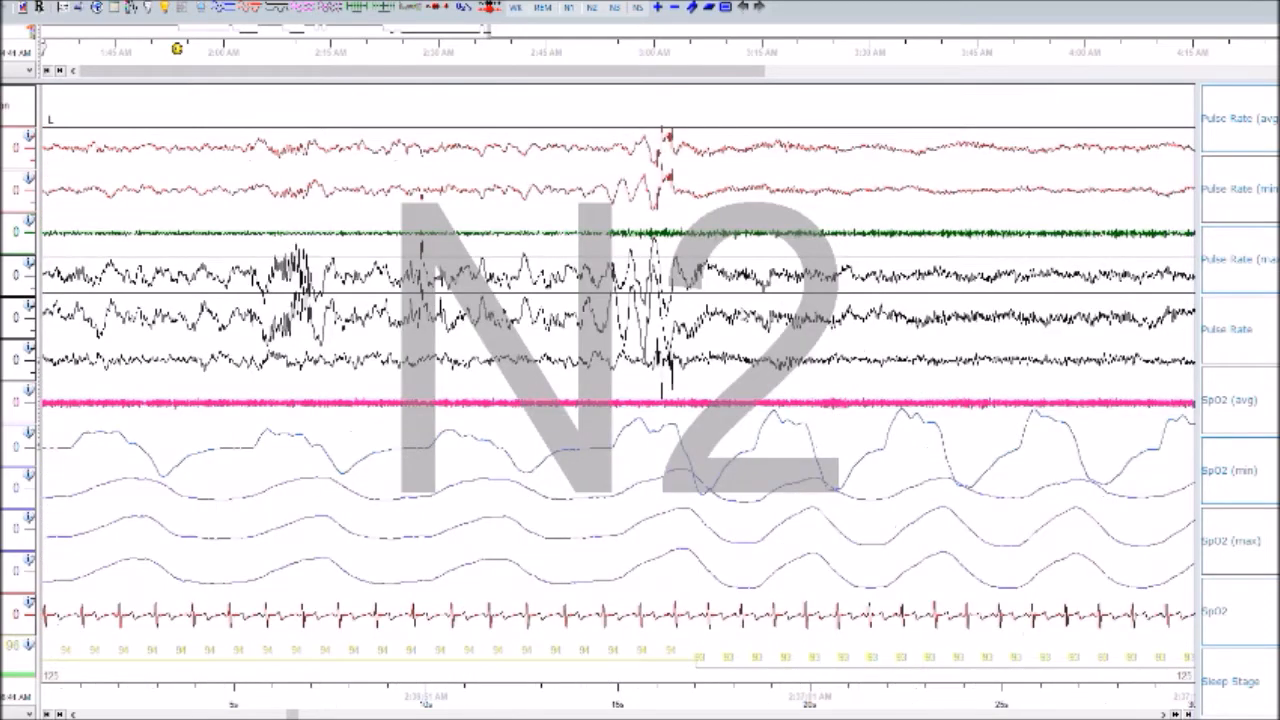
- Continue staging from epoch 123 through epoch 129, one epoch at a time, advancing to epoch 130
key("Right")
key("Right")
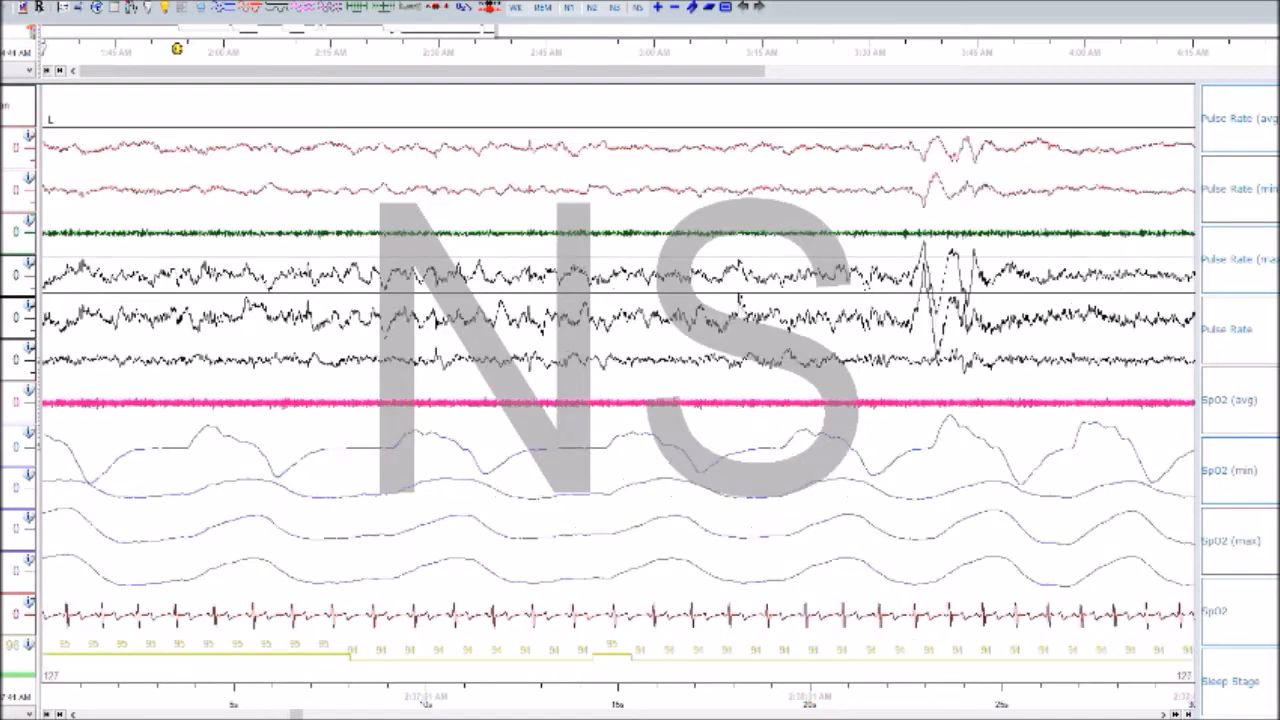
key("Right")
key("Right")
key("Right")
key("Right")
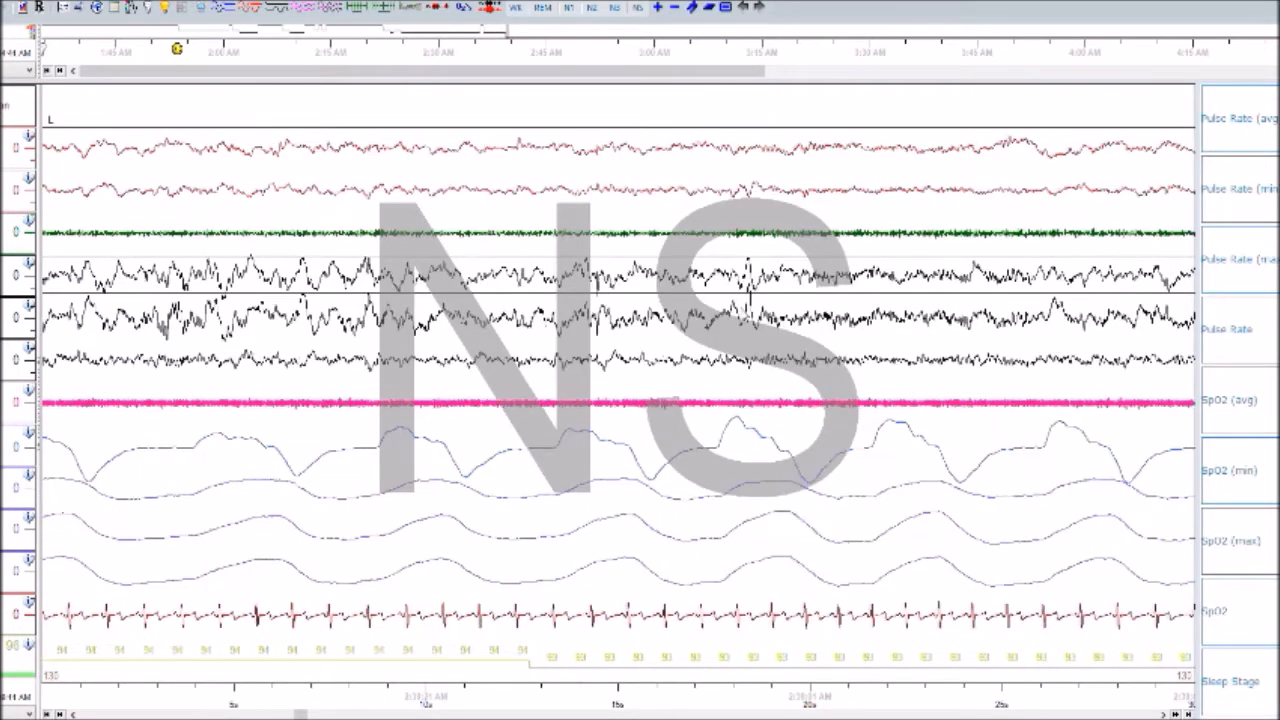
- Score epochs 130 through 141 one after another, advancing to epoch 142
key("Right")
key("Right")
key("Right")
key("Right")
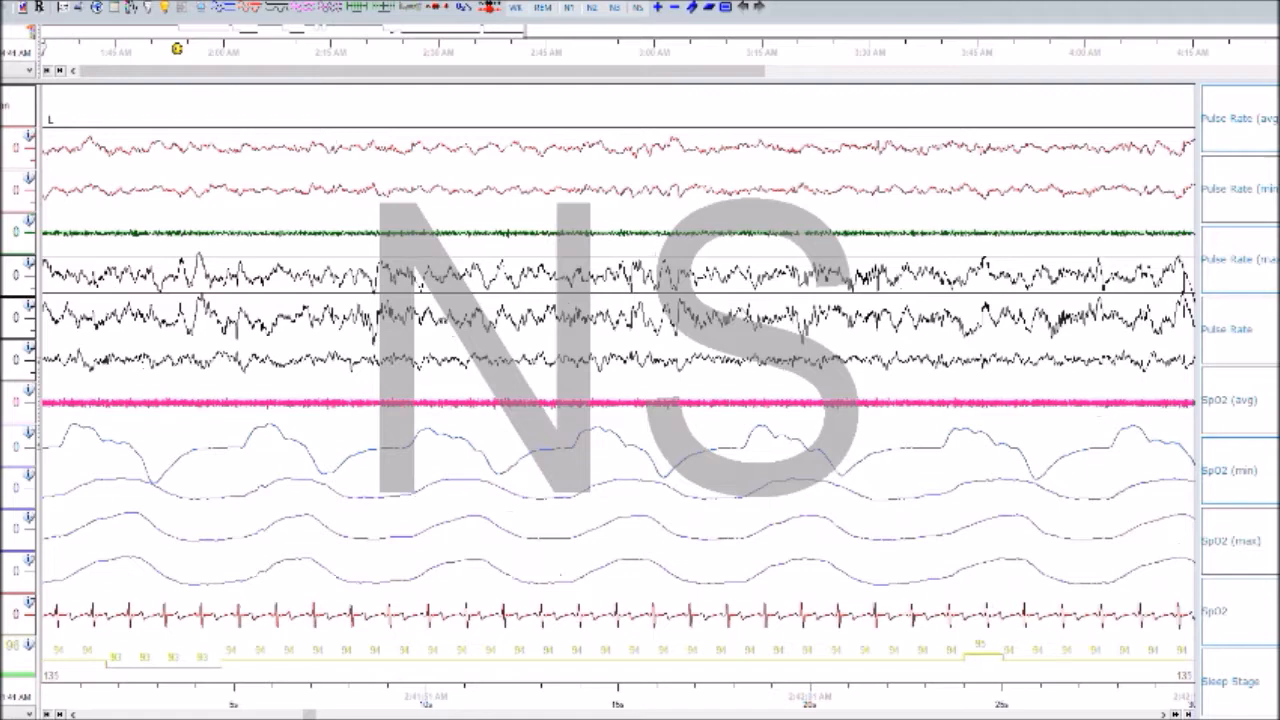
key("Right")
key("Right")
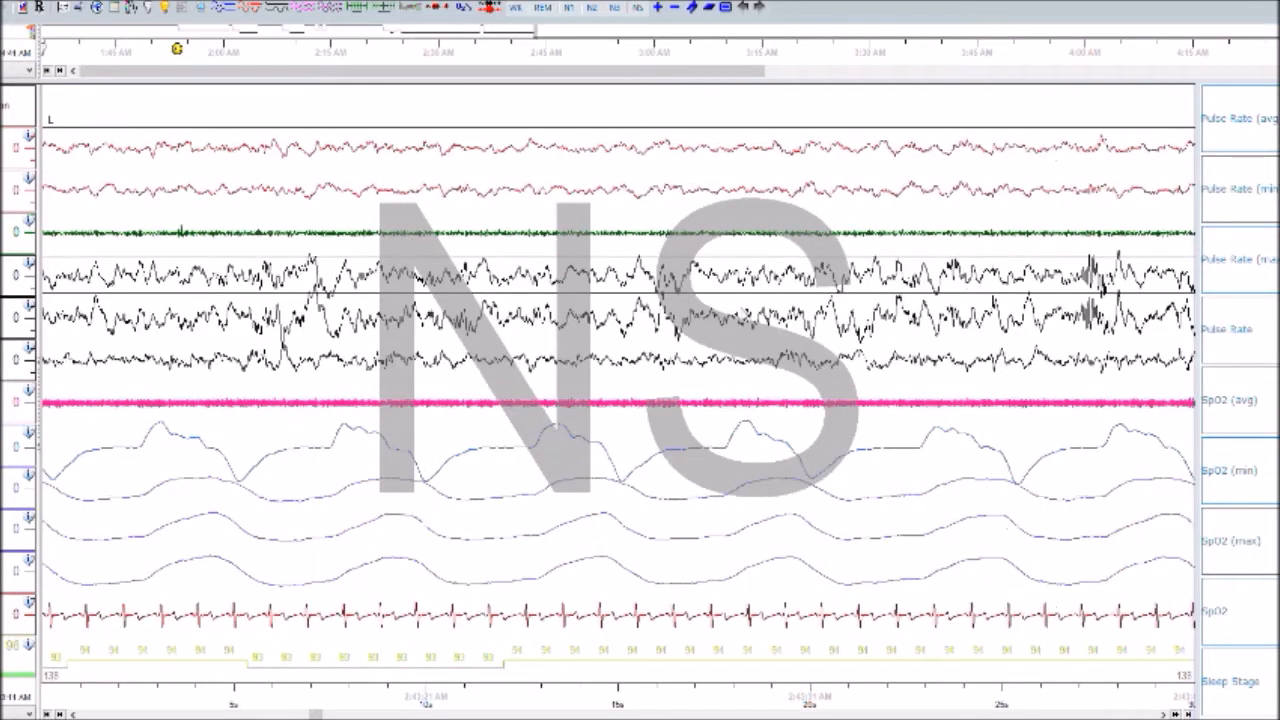
key("Right")
key("Right")
key("Right")
key("Right")
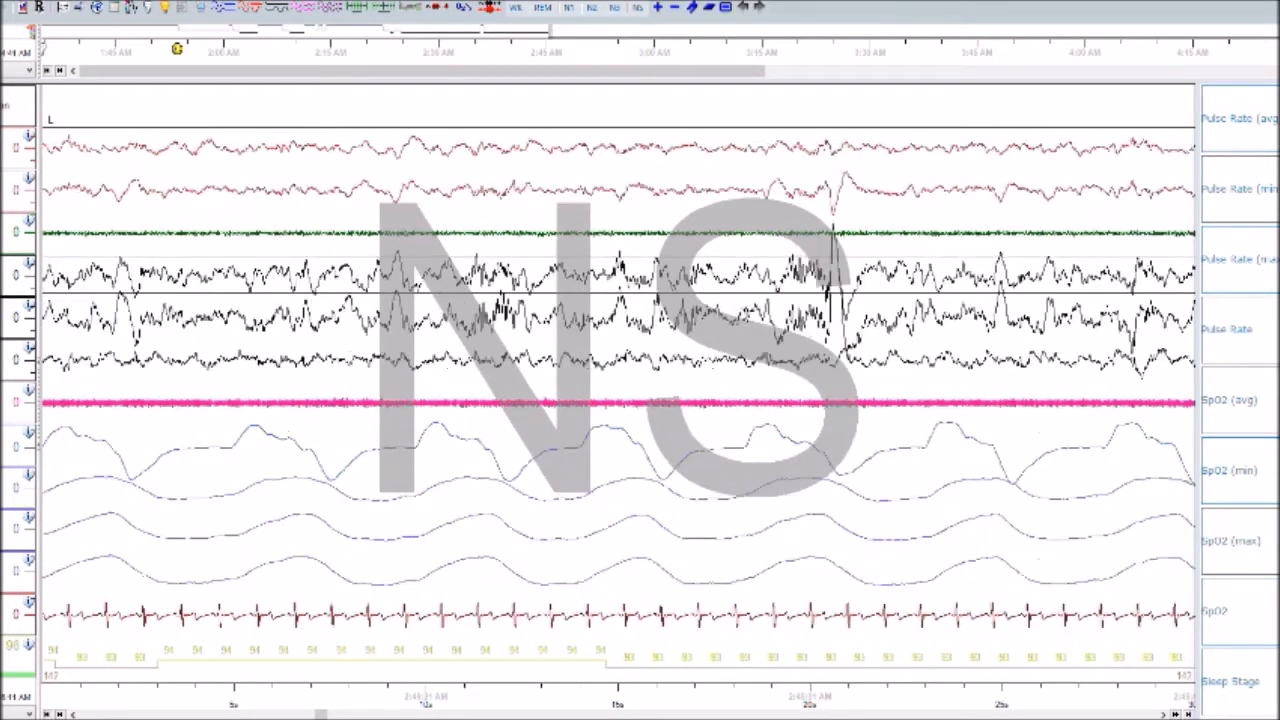
- Stage epochs 142 through 148, assessing the slow-wave activity in each, and advance to epoch 149
key("Right")
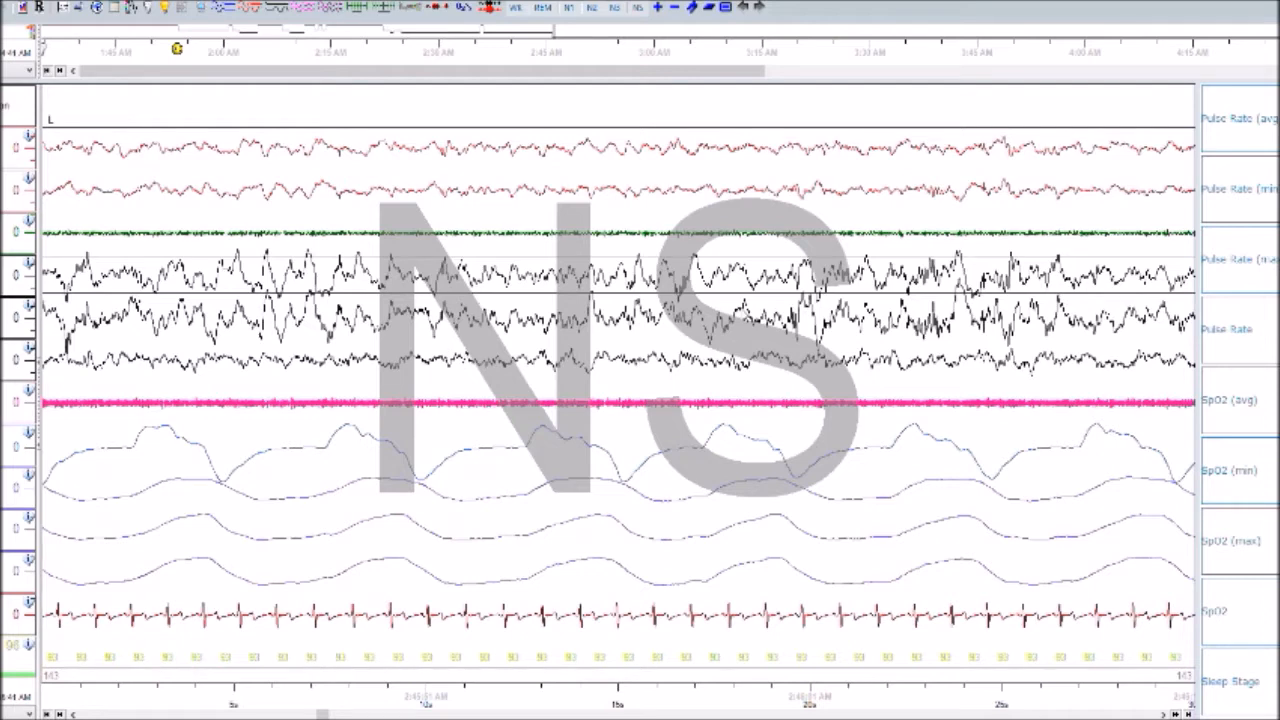
key("Right")
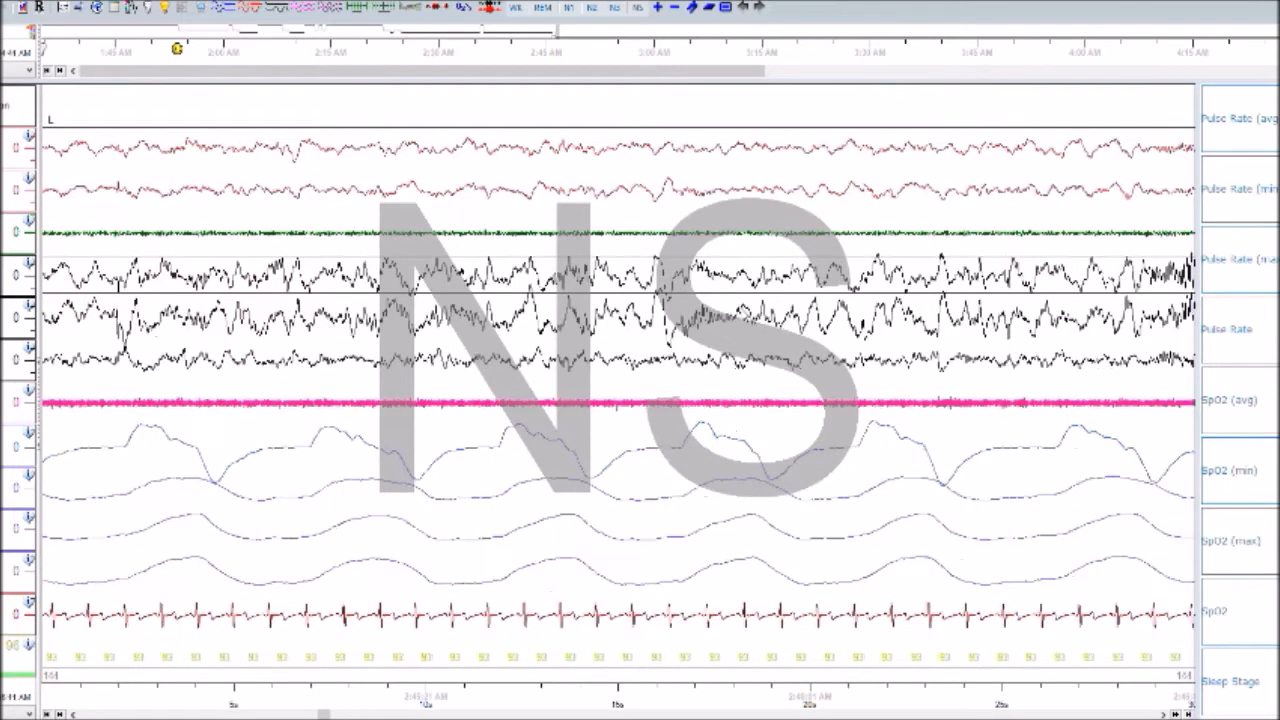
key("Right")
key("Right")
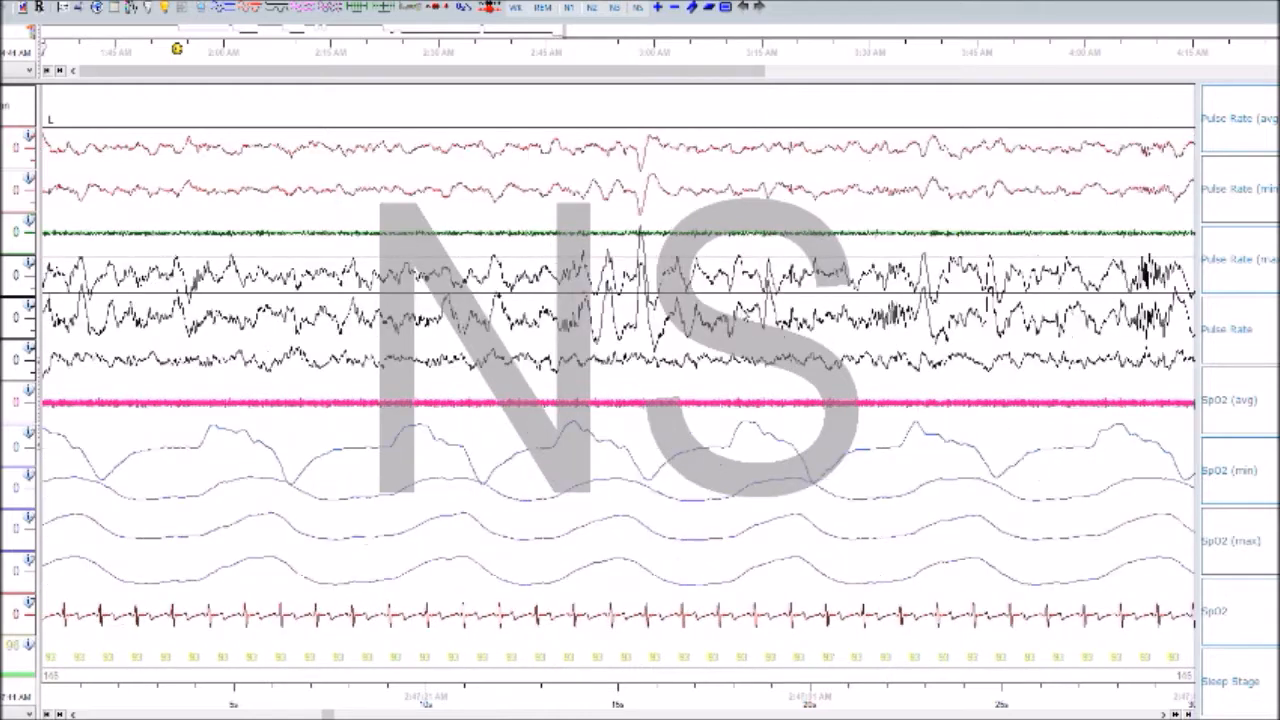
key("Right")
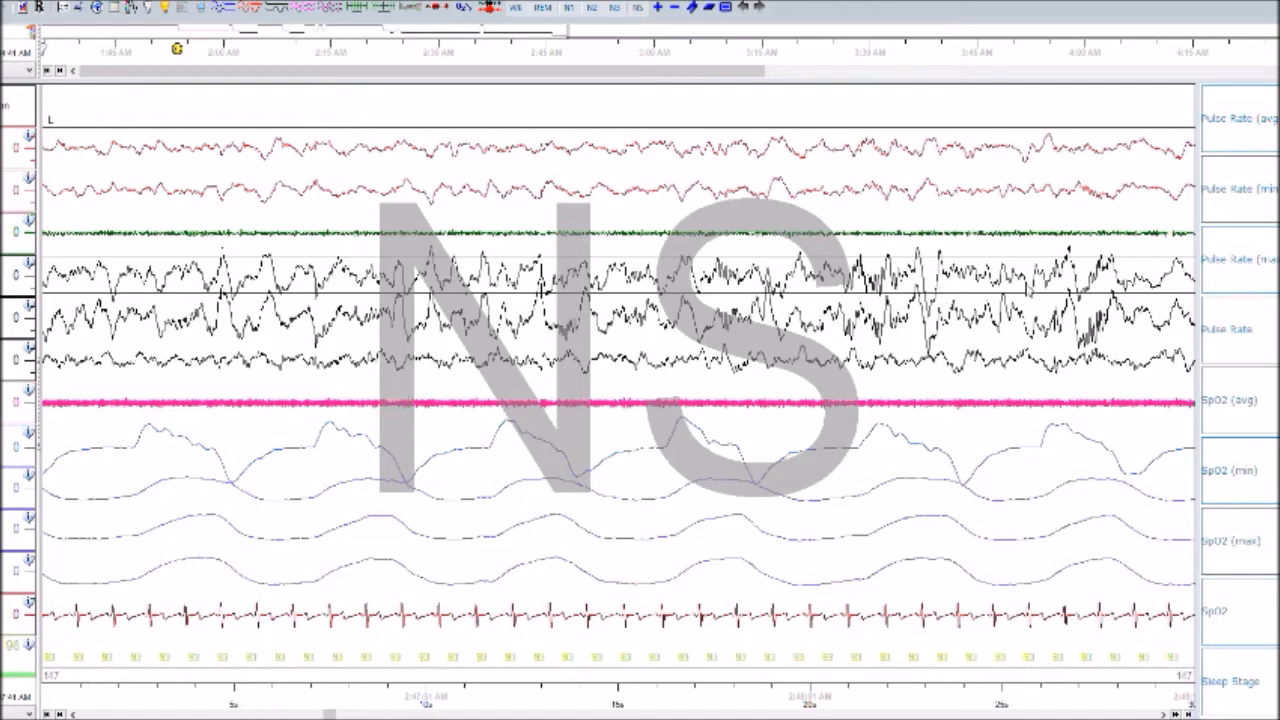
key("Right")
key("Right")
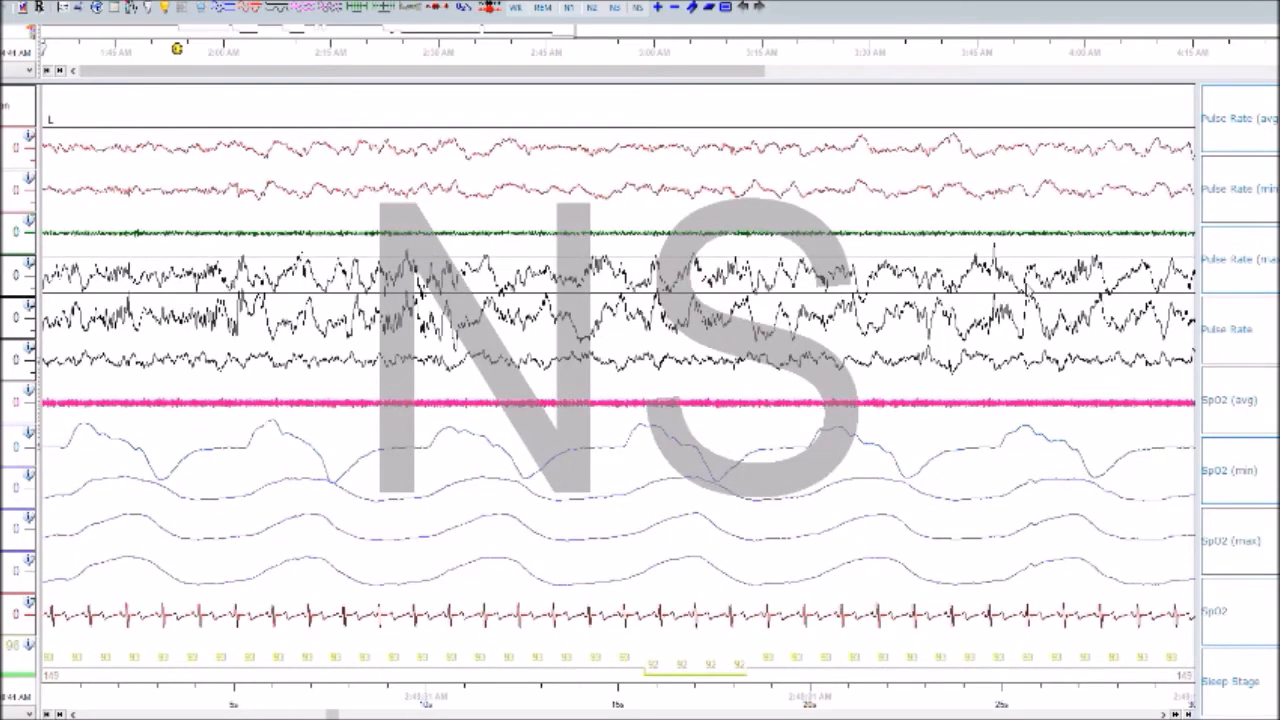
- Stage epochs 149 through 156 in sequence, checking the EEG amplitude against the reference lines, and advance to epoch 157
key("Right")
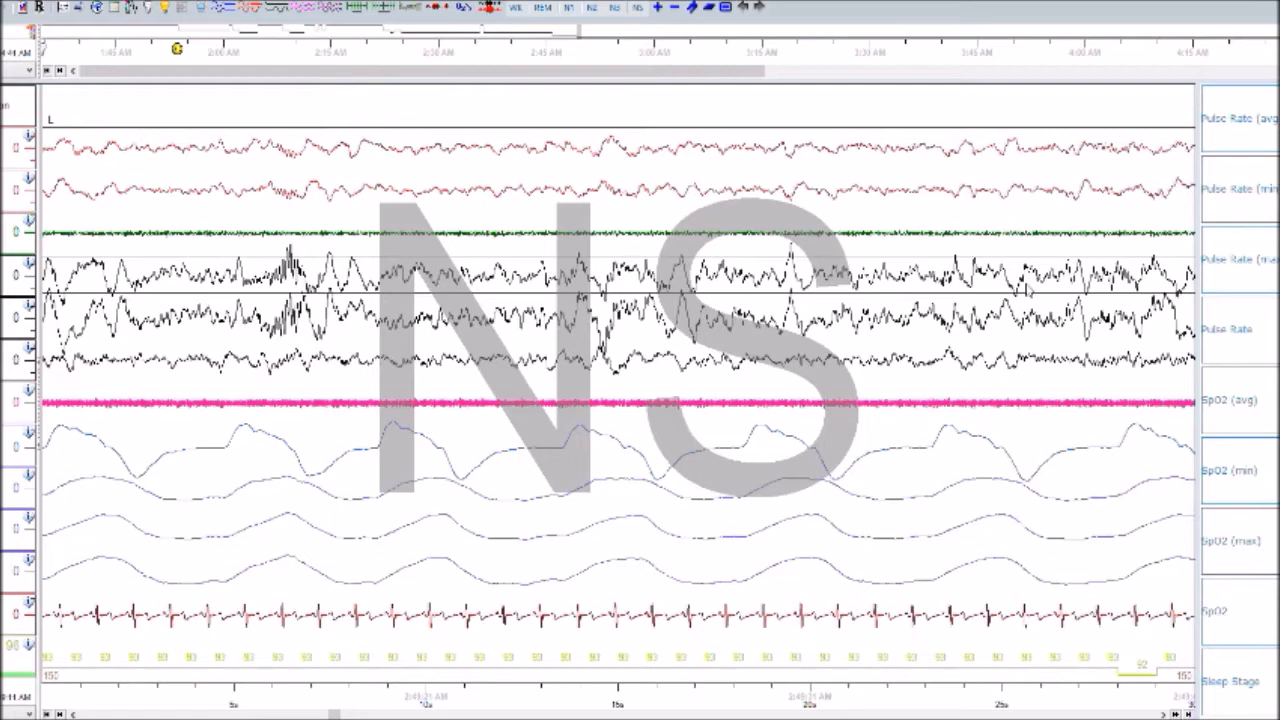
key("Right")
key("Right")
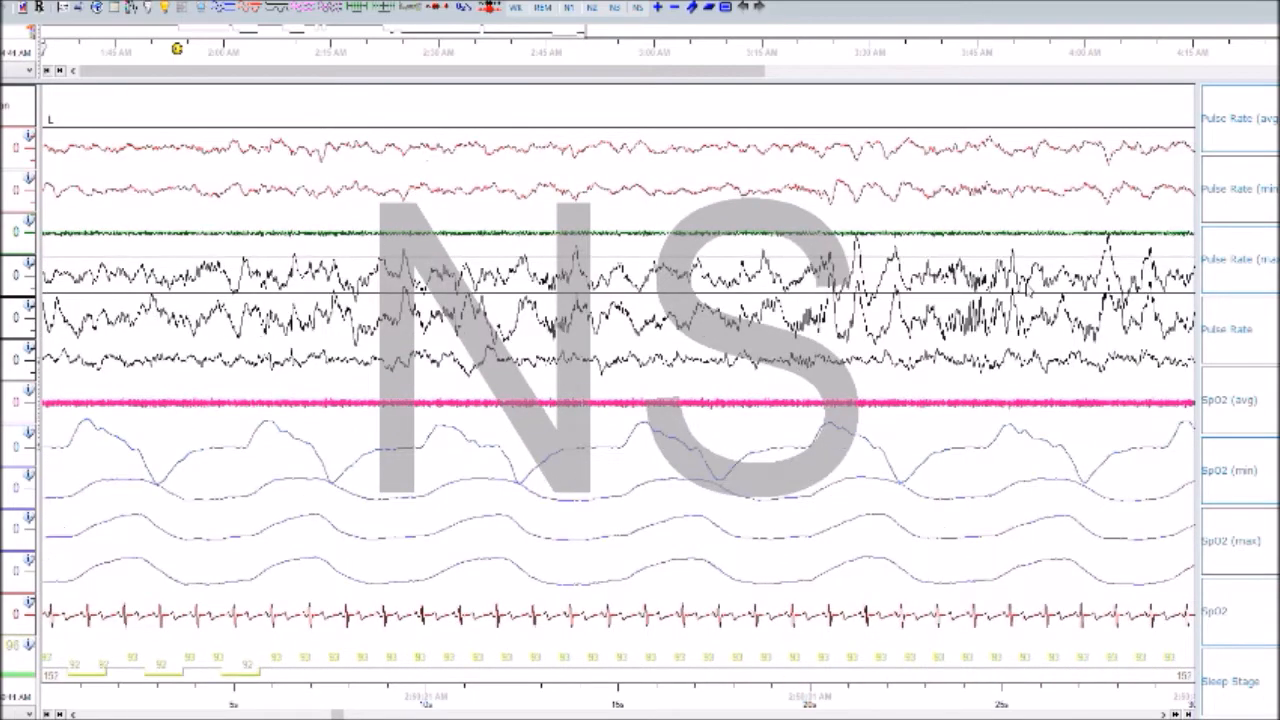
key("Right")
key("Right")
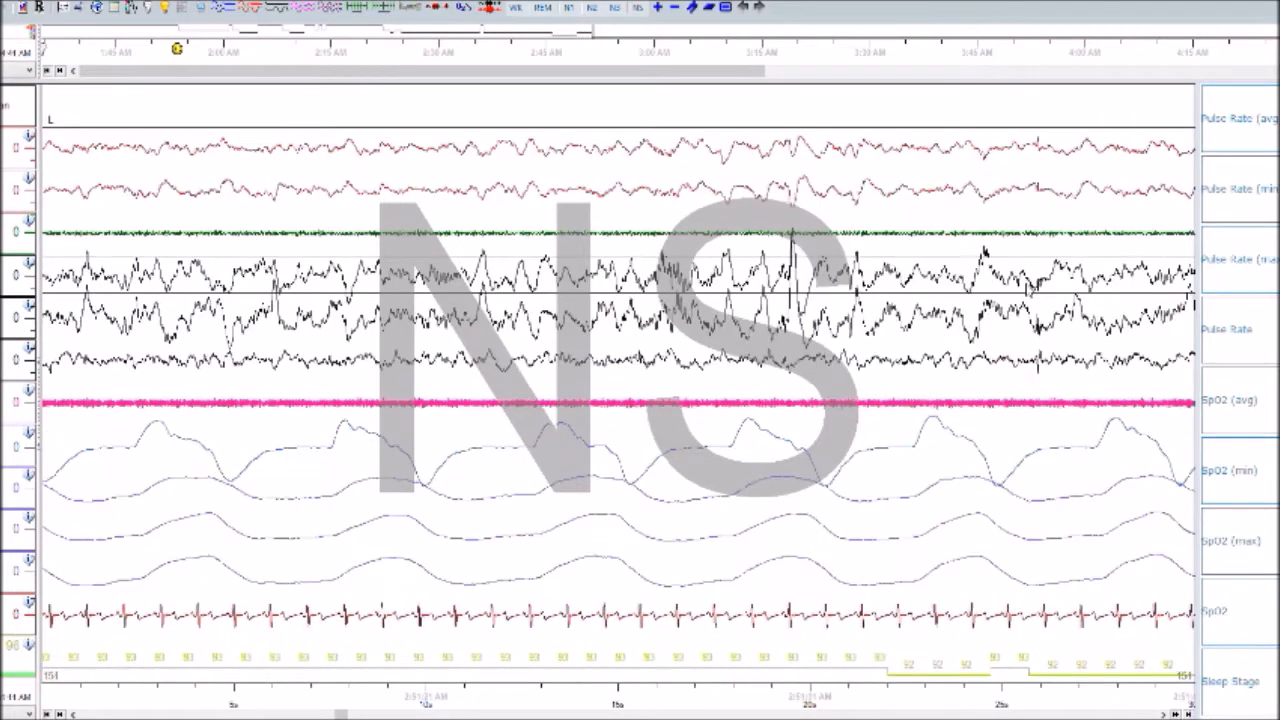
key("Right")
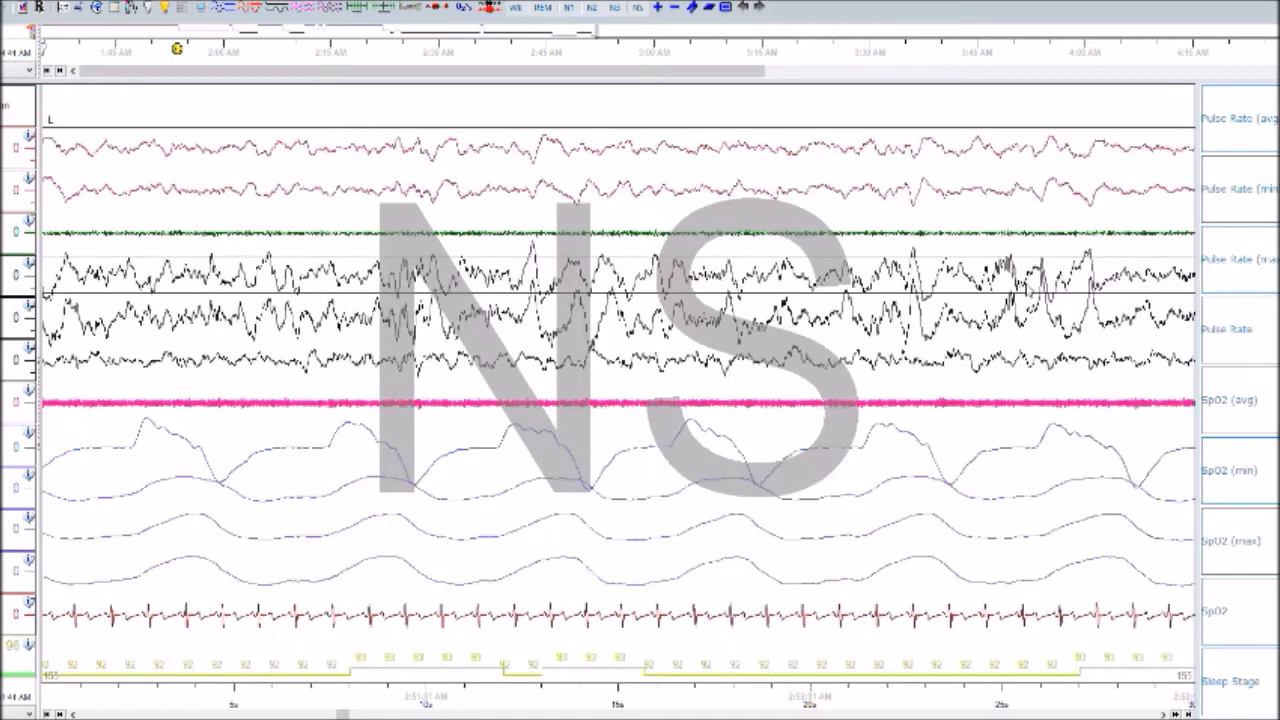
key("Right")
key("Right")
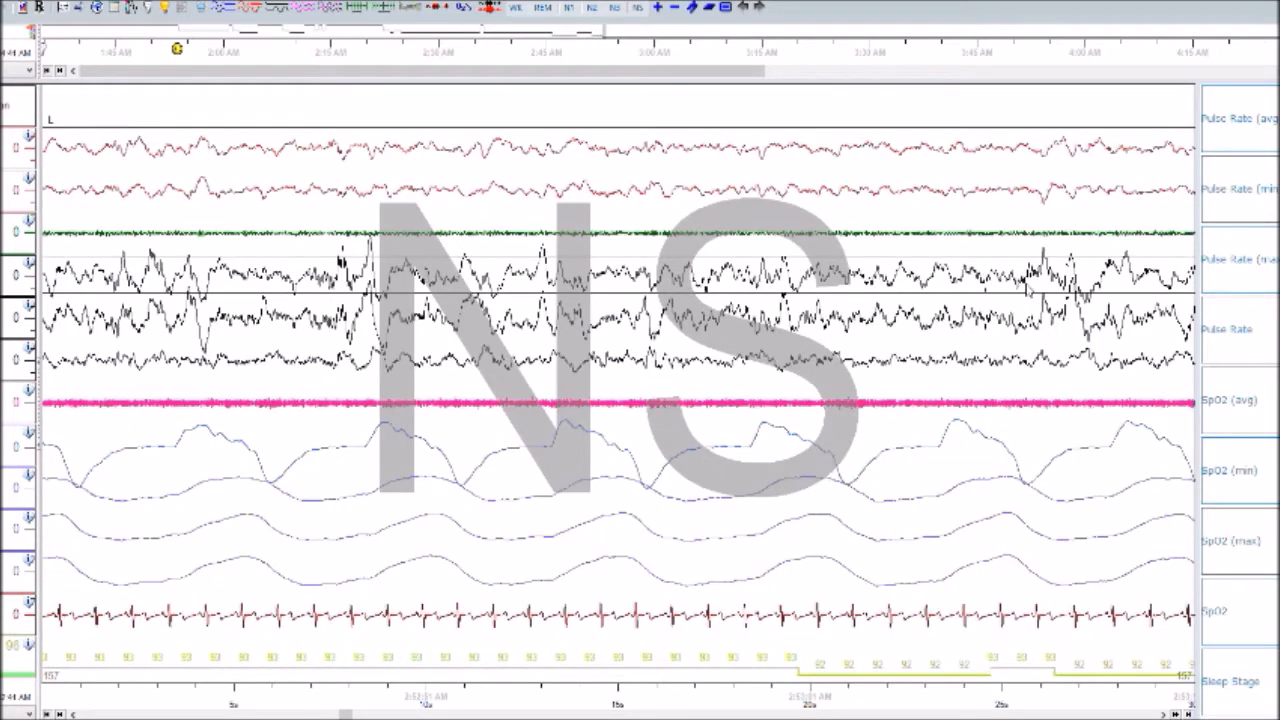
- Score epochs 157 through 163 one by one, advancing to the arousal in epoch 164
key("Right")
key("Right")
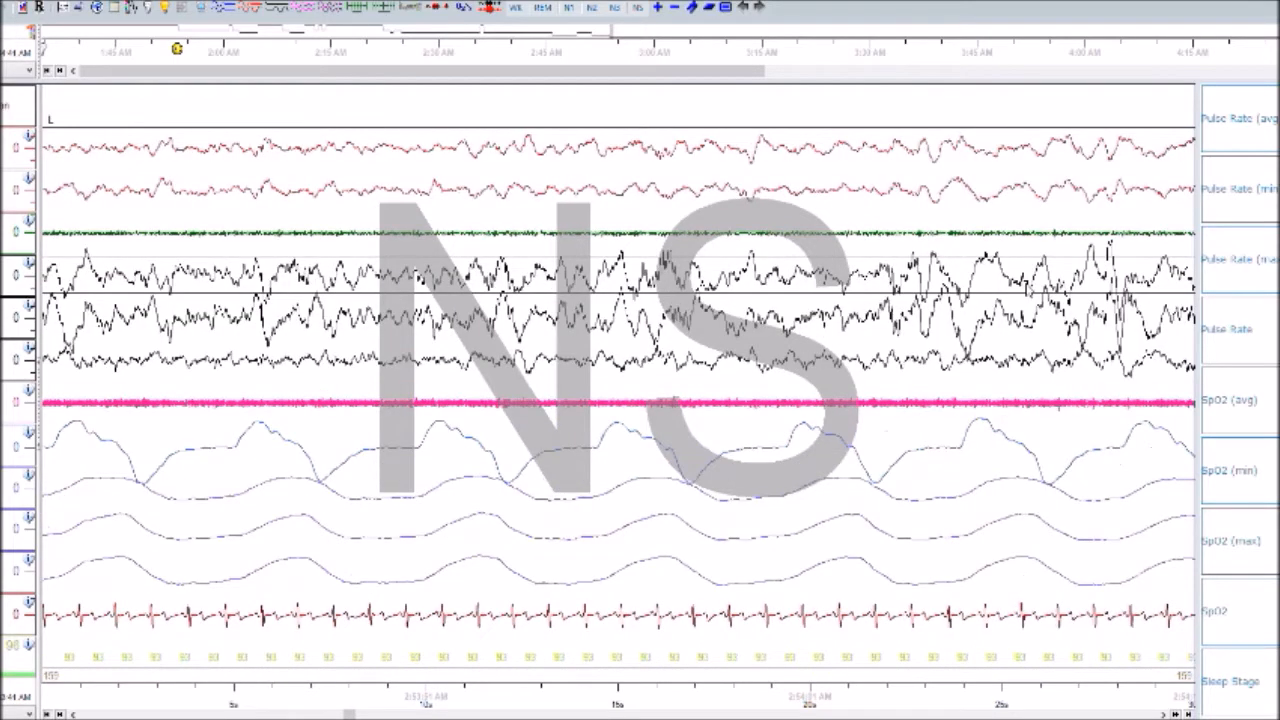
key("Right")
key("Right")
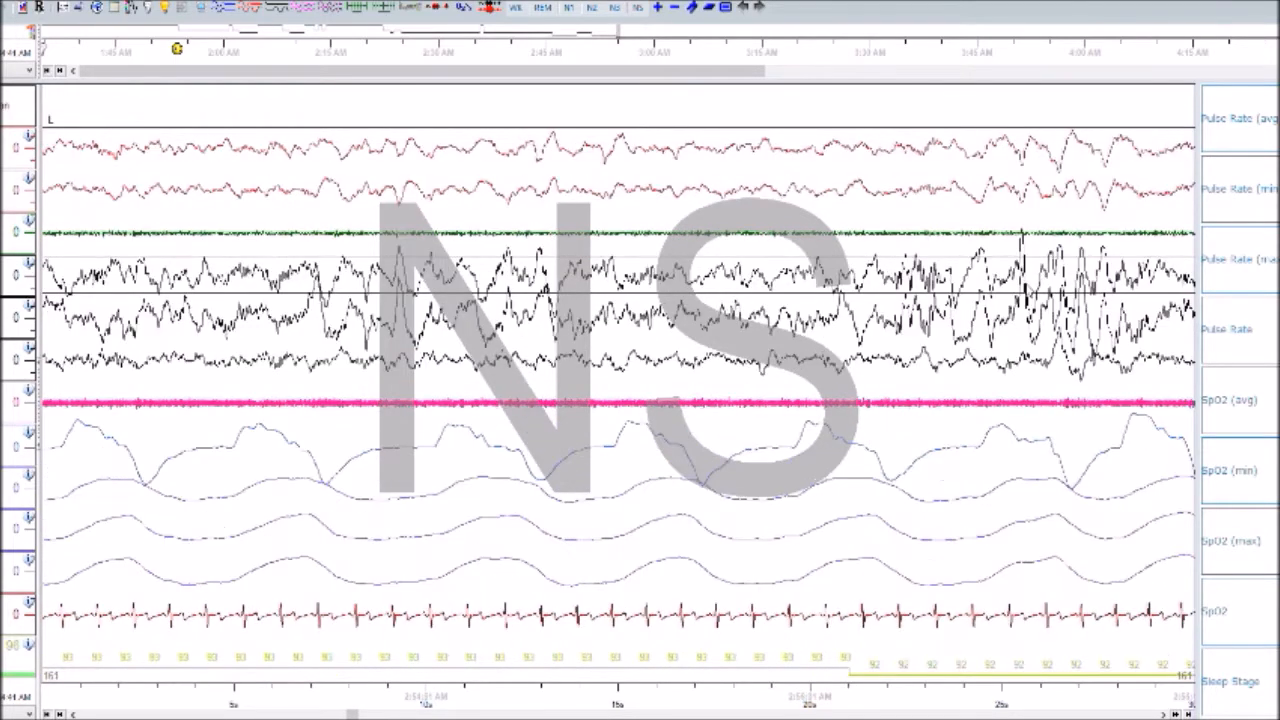
key("Right")
key("Right")
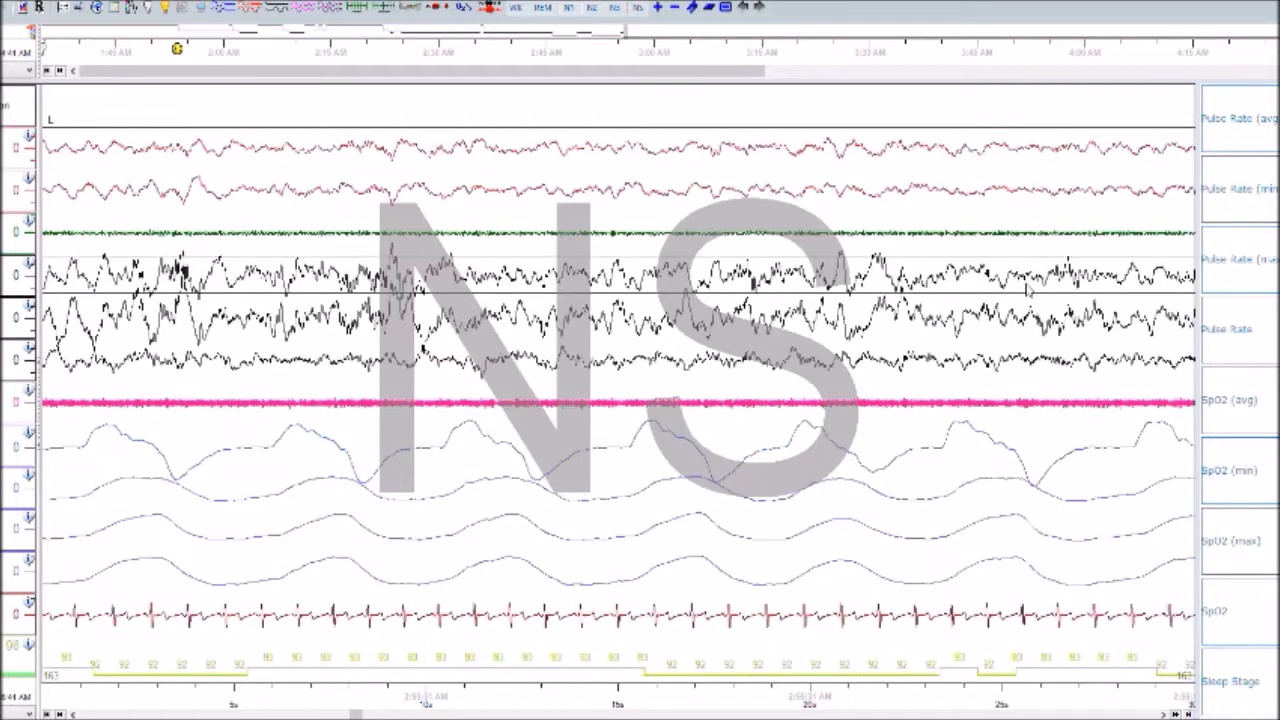
key("Right")
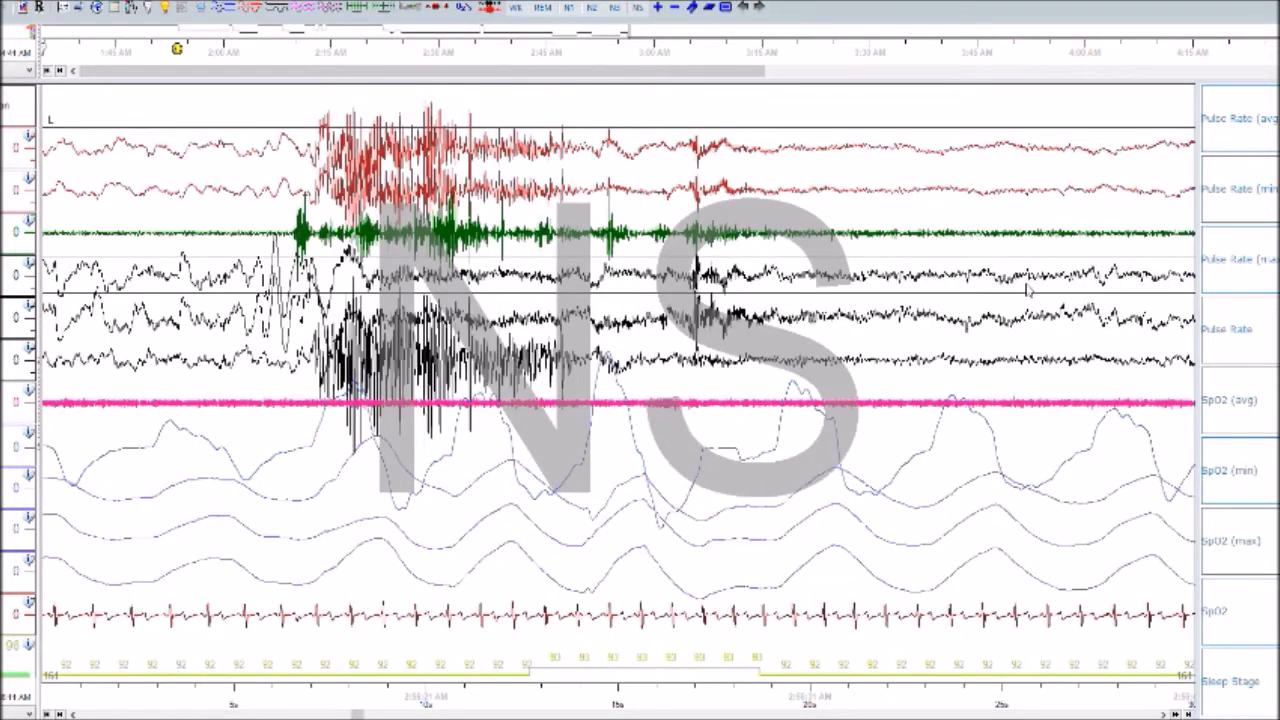
- Stage epochs 164 through 168, advancing to the movement arousal in epoch 169
key("Right")
key("Right")
key("Right")
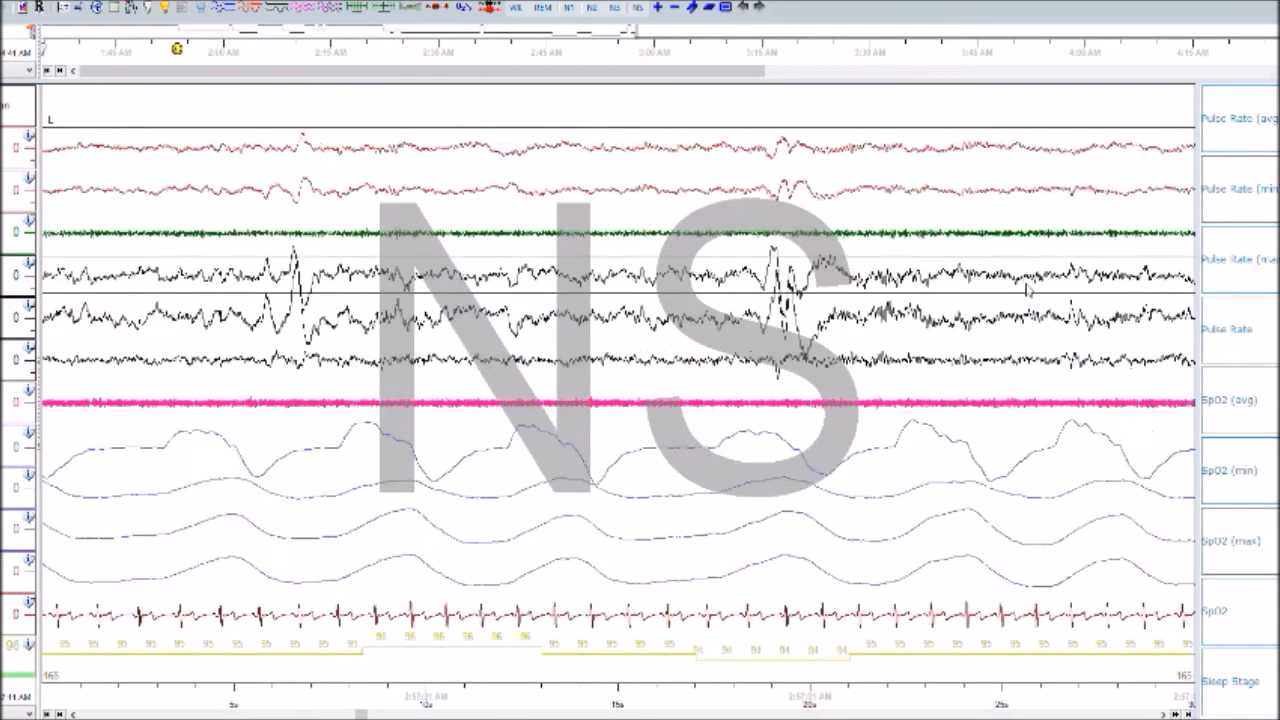
key("Right")
key("Right")
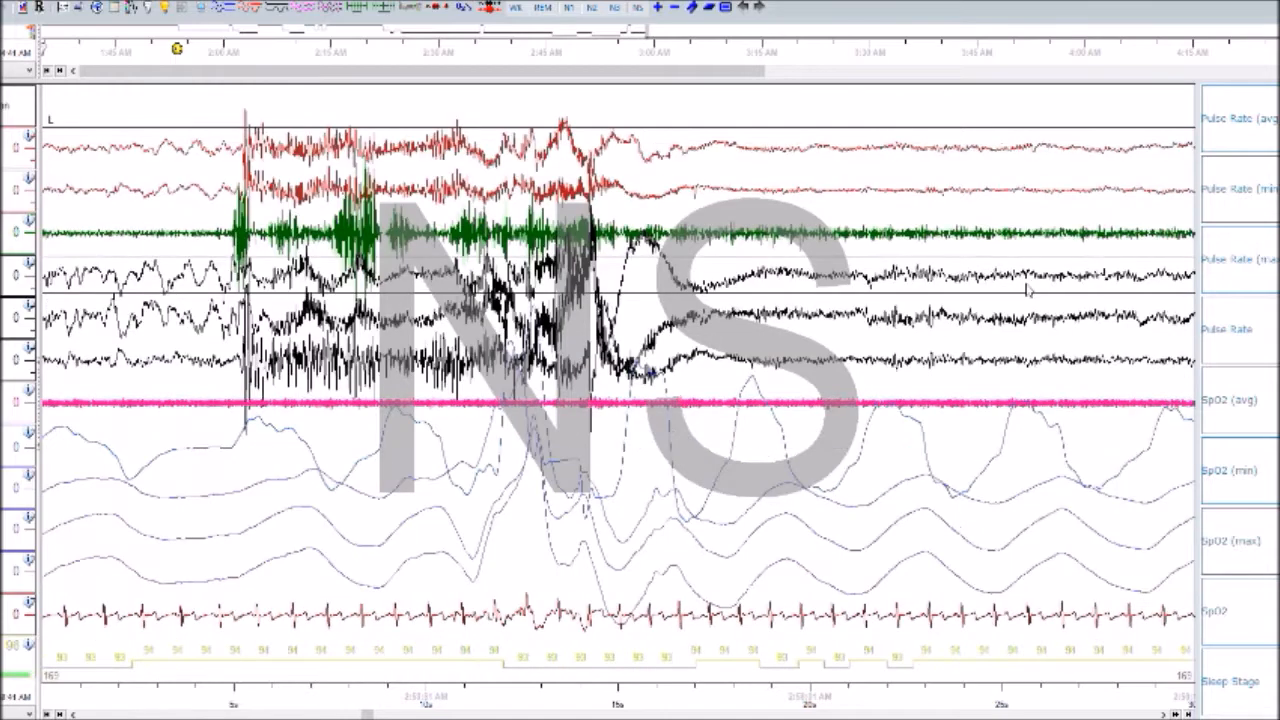
- Score the epochs from the arousal in 169 through 180, advancing to epoch 181
key("Right")
key("Right")
key("Right")
key("Right")
key("Right")
key("Right")
key("Right")
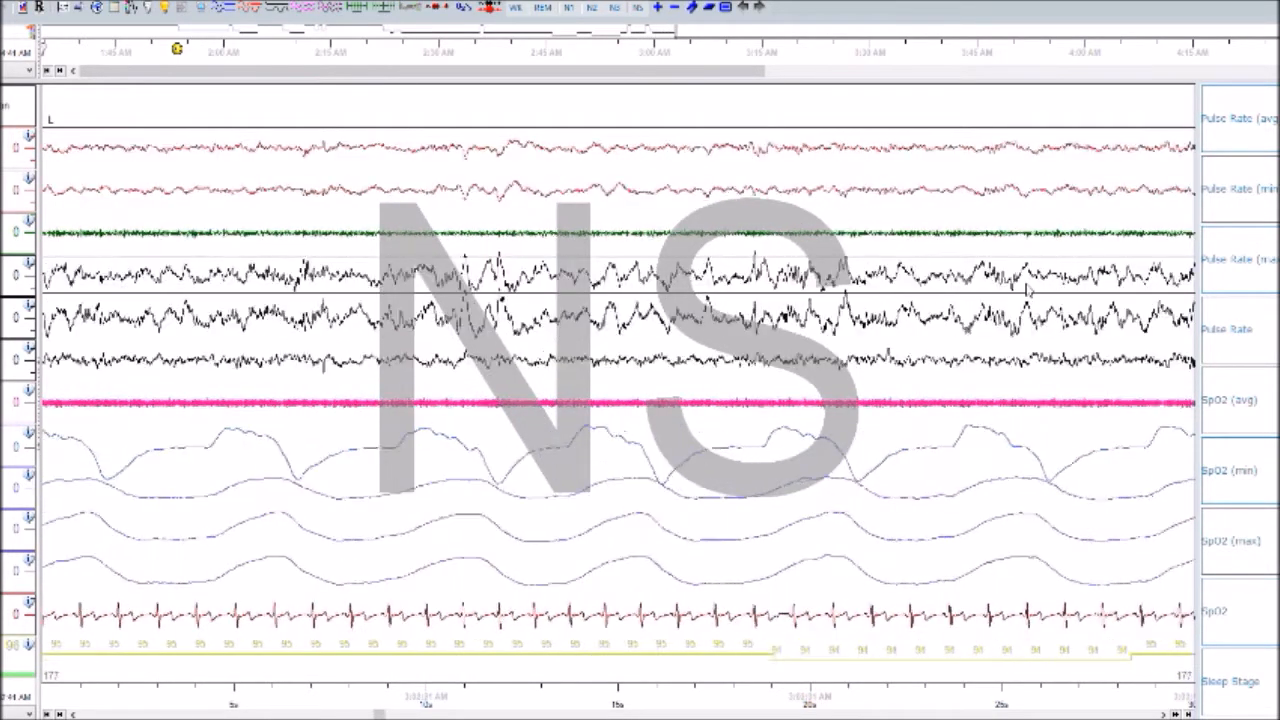
key("Right")
key("Right")
key("Right")
key("Right")
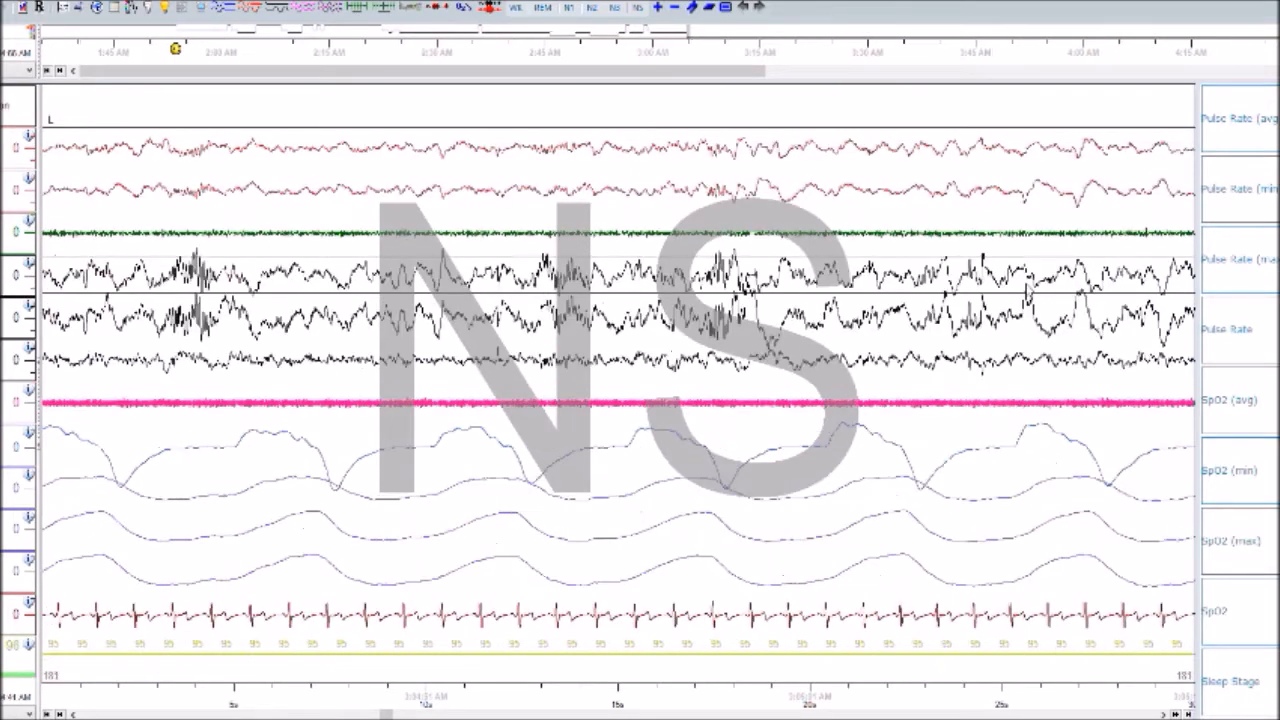
- Stage epochs 181 through 190 one after another, advancing to epoch 191
key("Right")
key("Right")
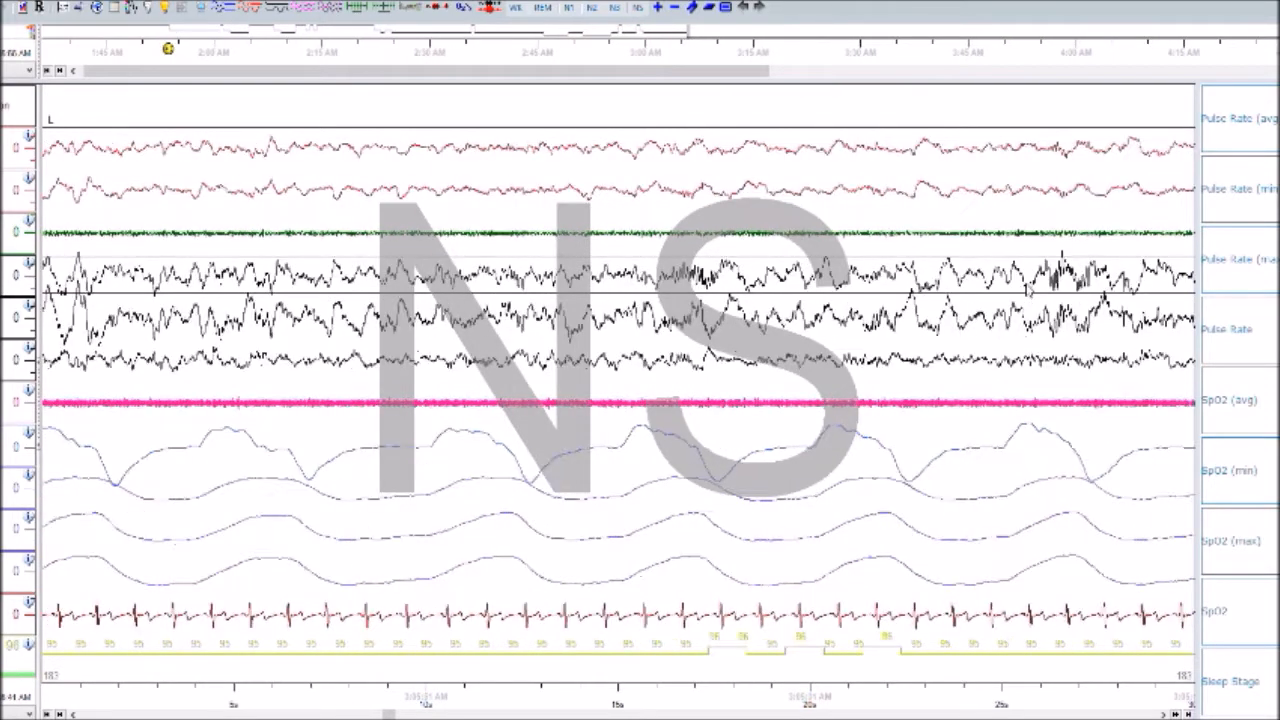
key("Right")
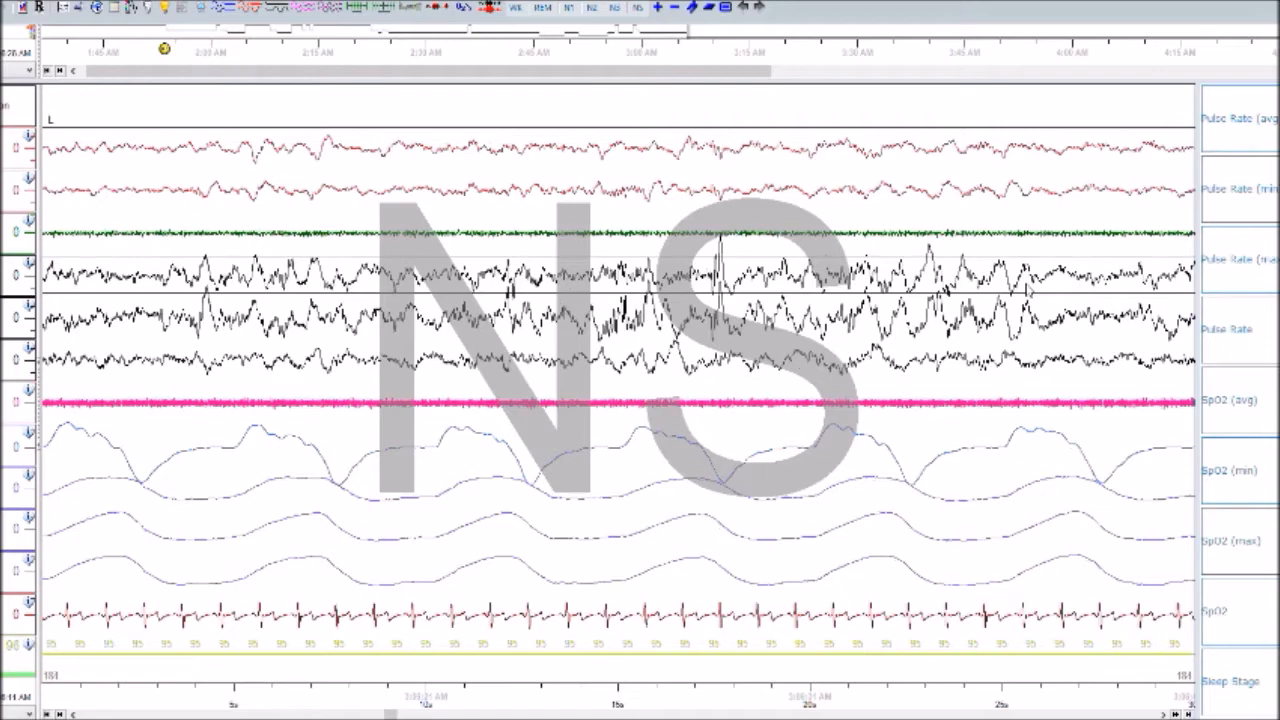
key("Right")
key("Right")
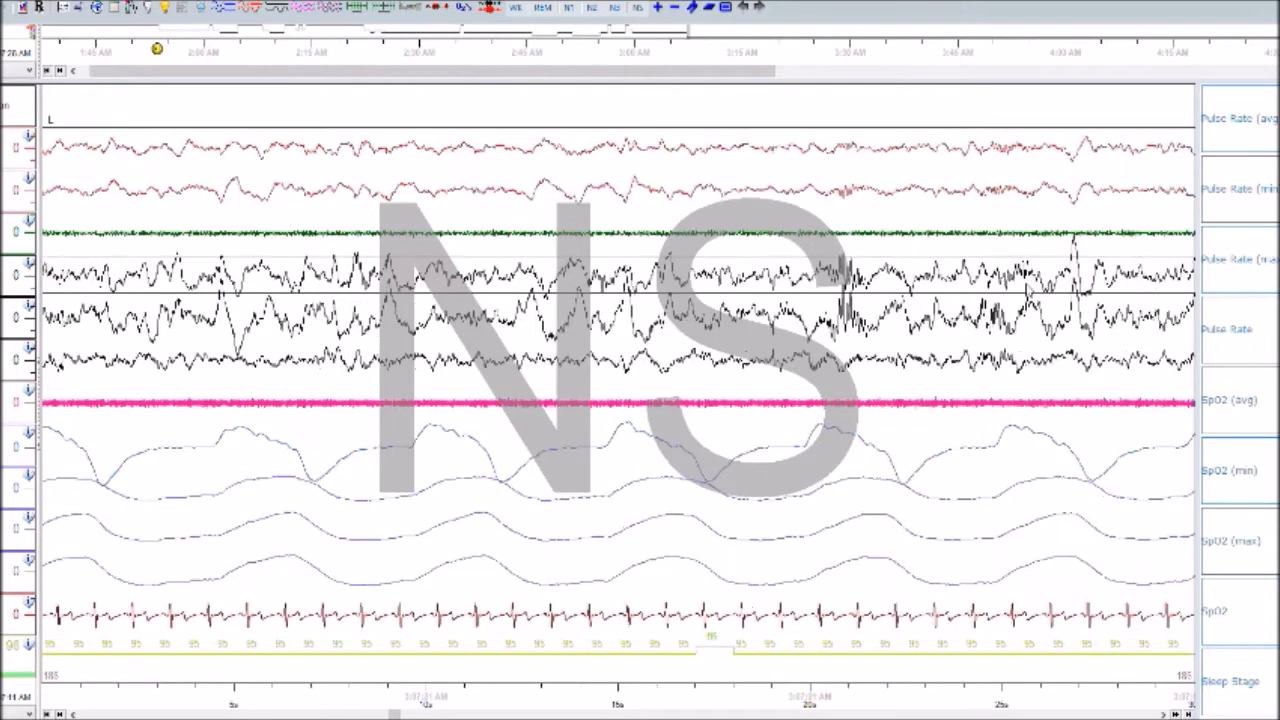
key("Right")
key("Right")
key("Right")
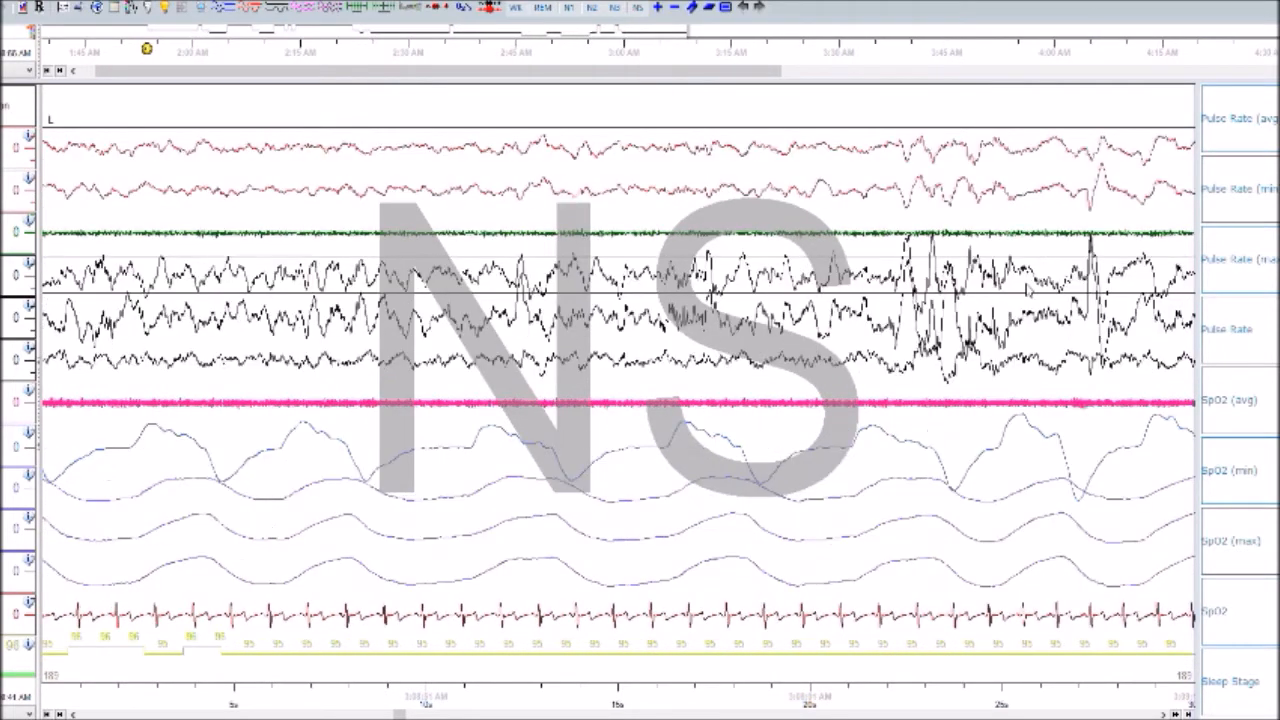
key("Right")
key("Right")
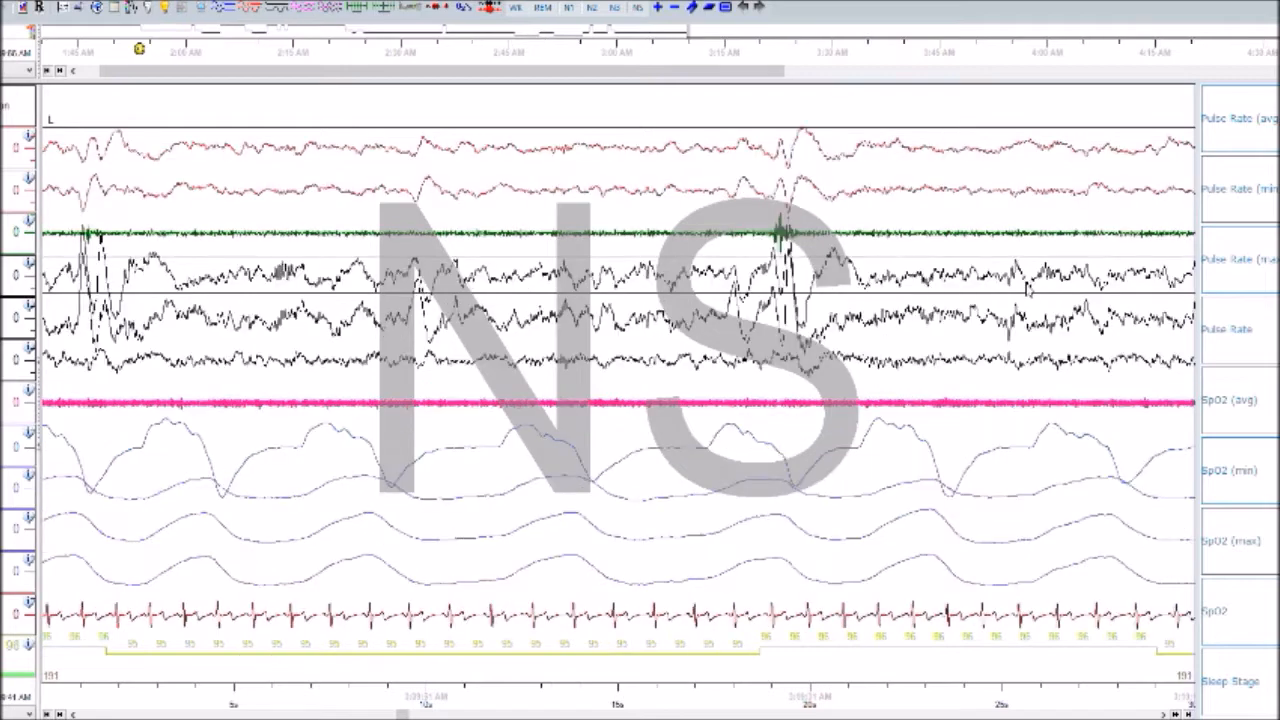
- Score epochs 191 through 198 in sequence, advancing to epoch 199
key("Right")
key("Right")
key("Right")
key("Right")
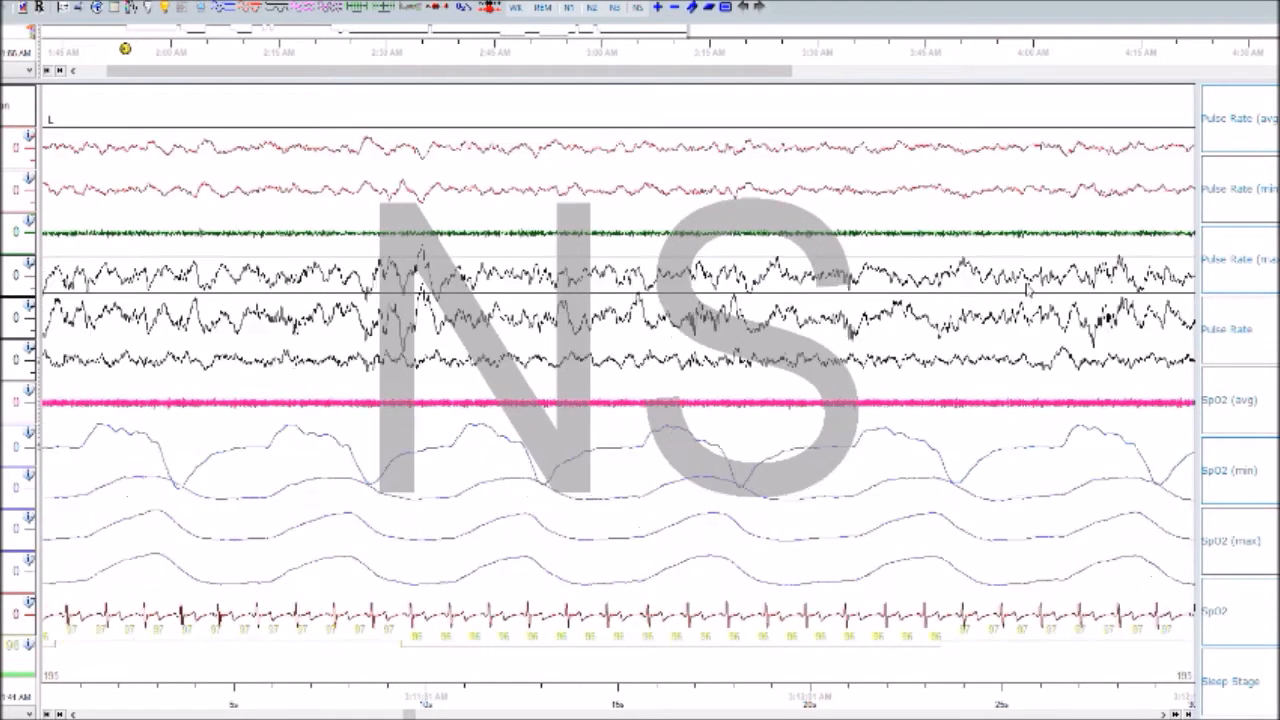
key("Right")
key("Right")
key("Right")
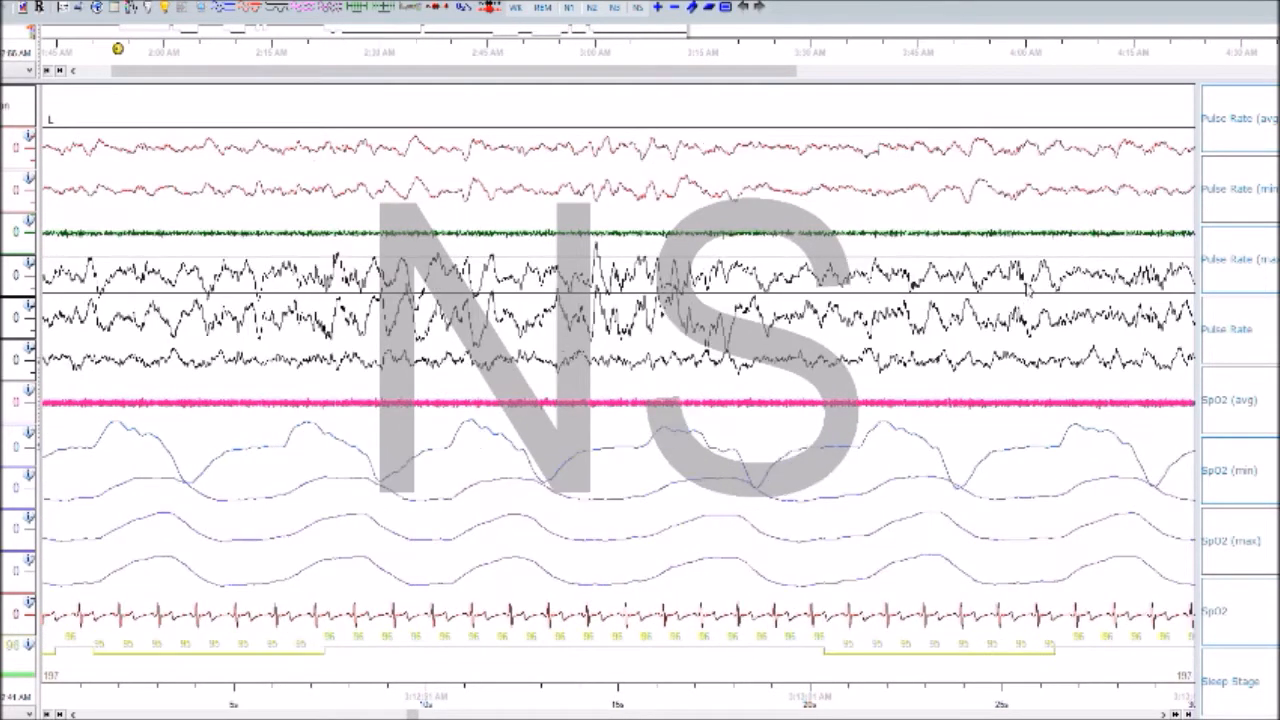
key("Right")
key("Right")
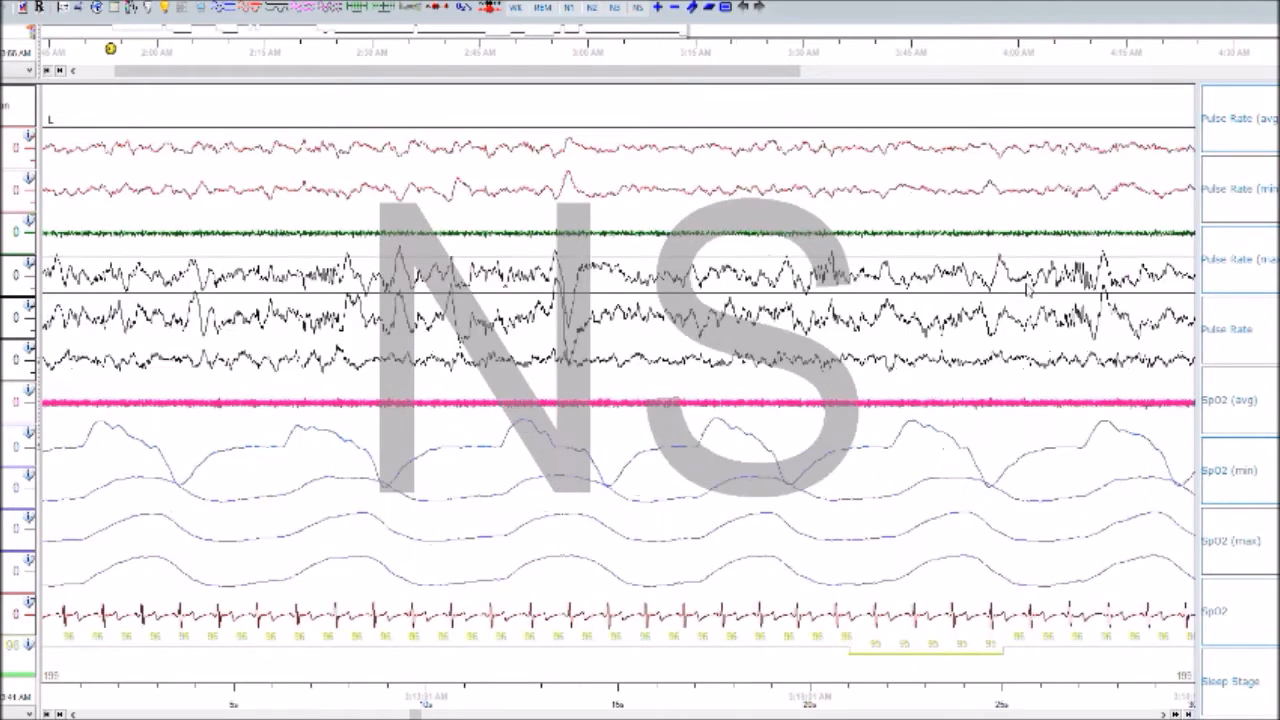
- Stage epochs 199 through 204 one by one, advancing to epoch 205
key("Right")
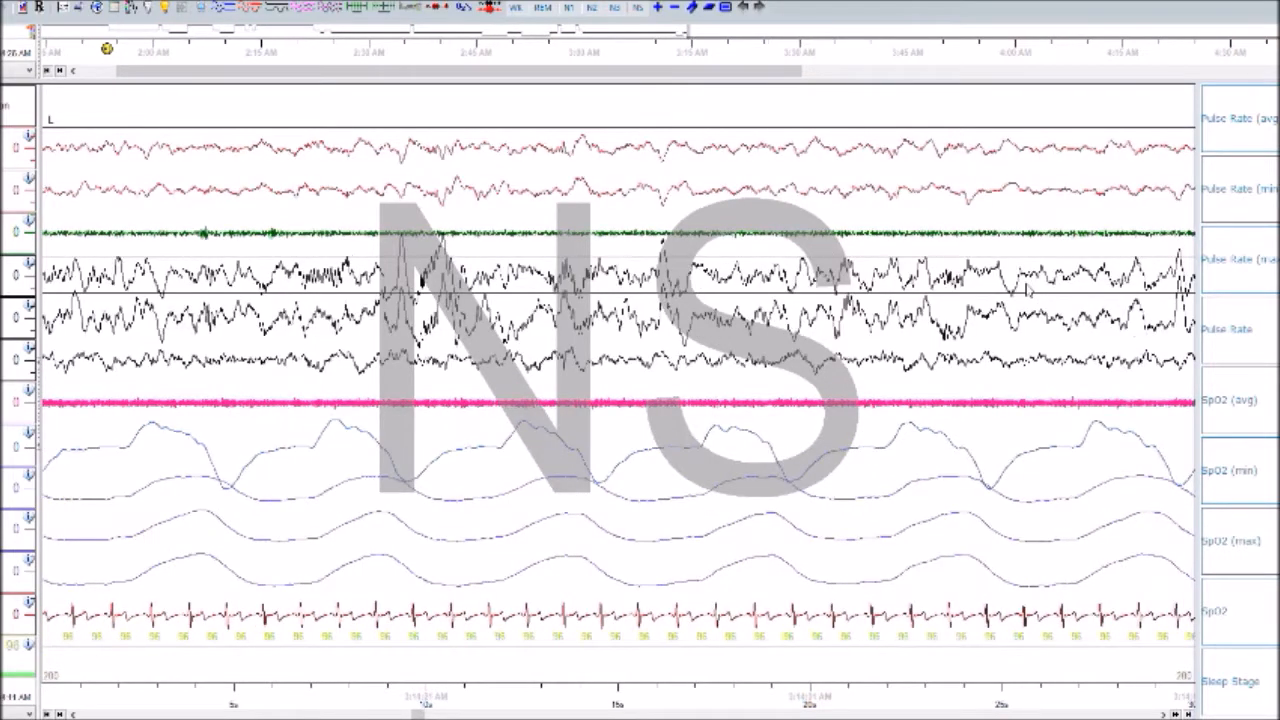
key("Right")
key("Right")
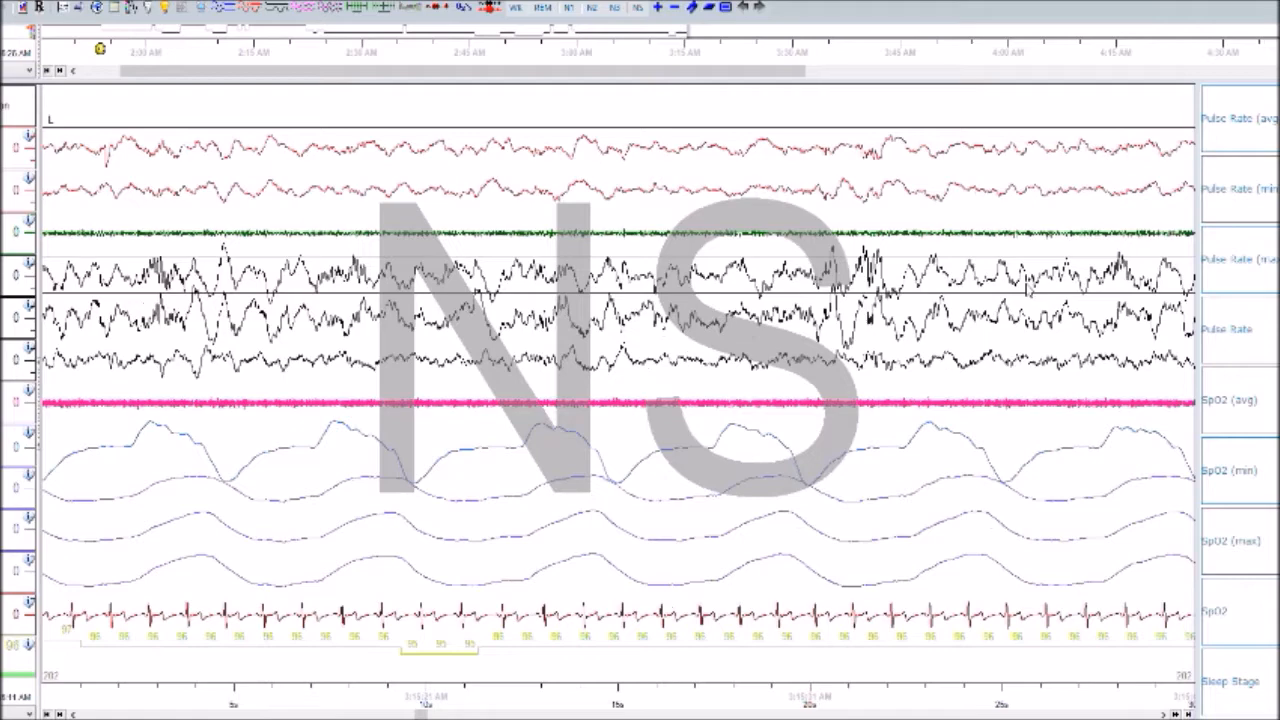
key("Right")
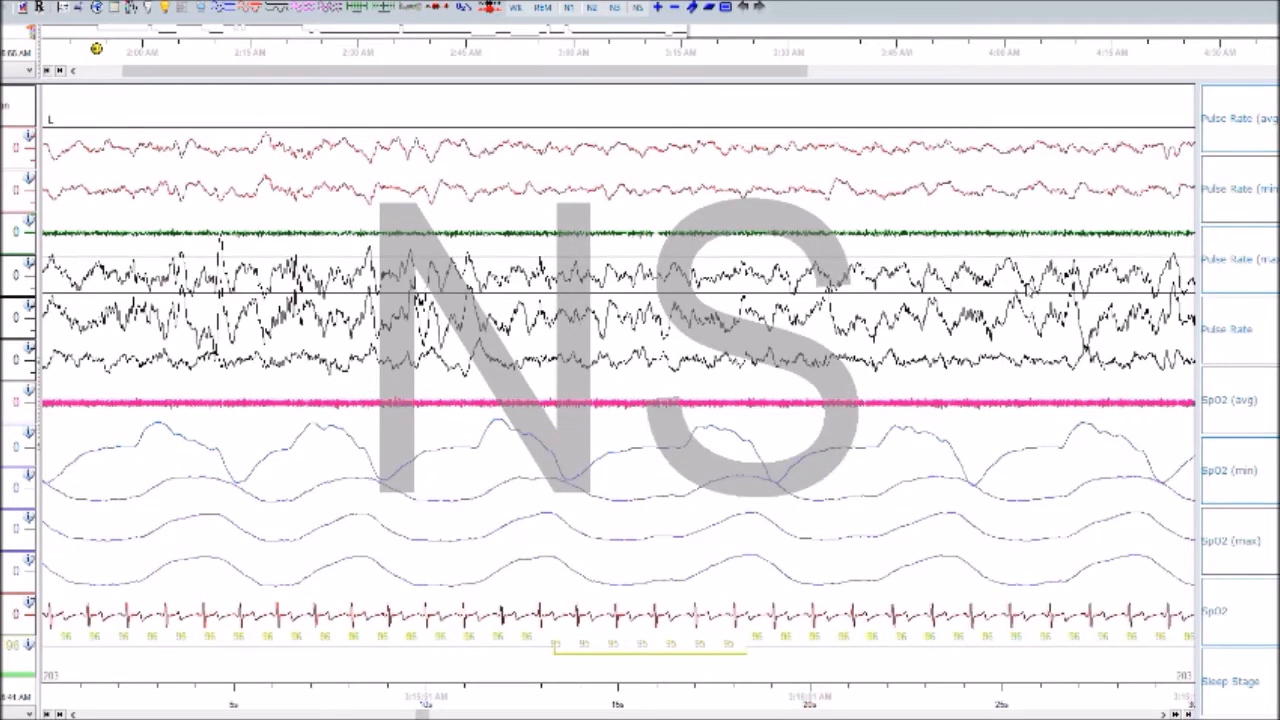
key("Right")
key("Right")
key("Right")
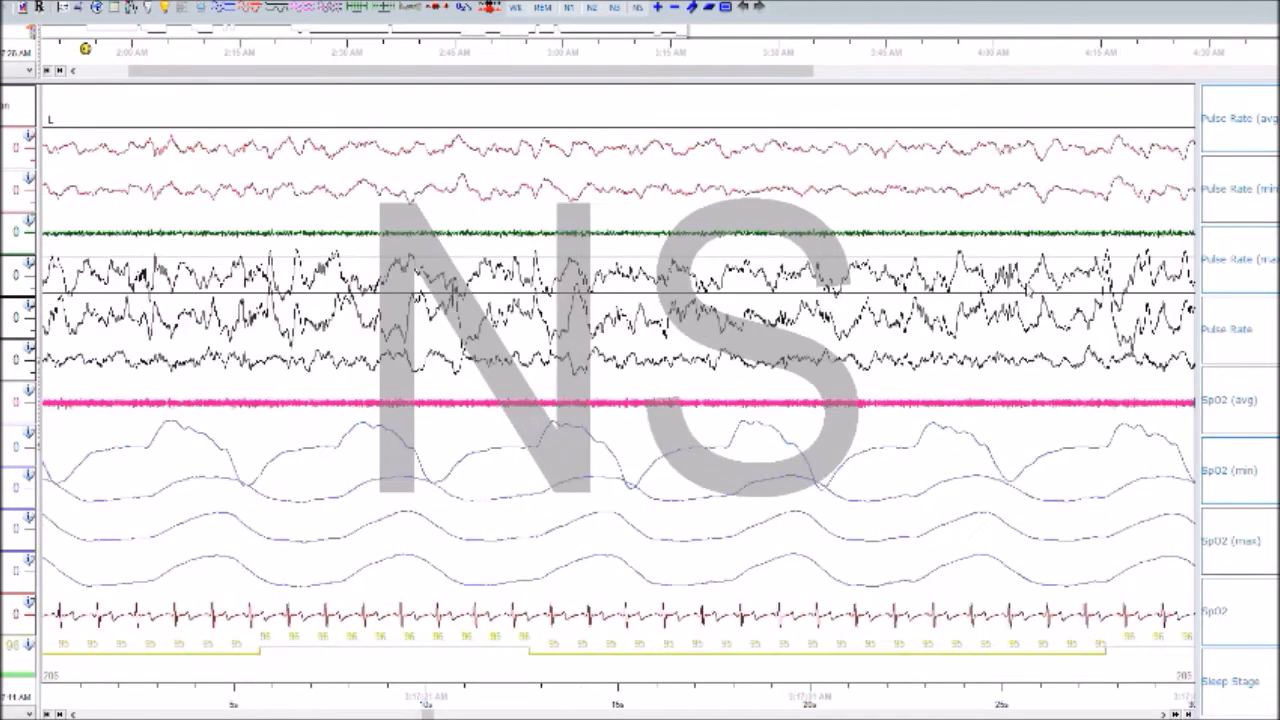
- Continue staging the epochs one after another through 213, advancing to epoch 214
key("Right")
key("Right")
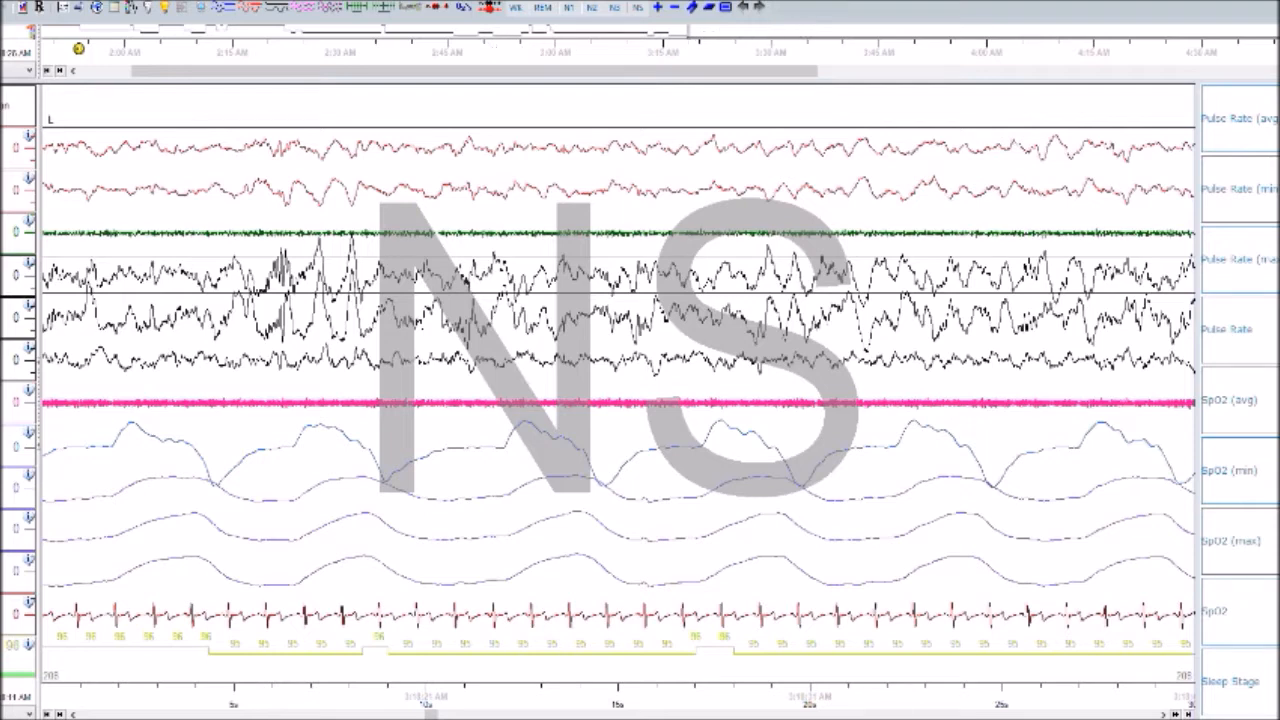
key("Page_Down")
key("Page_Down")
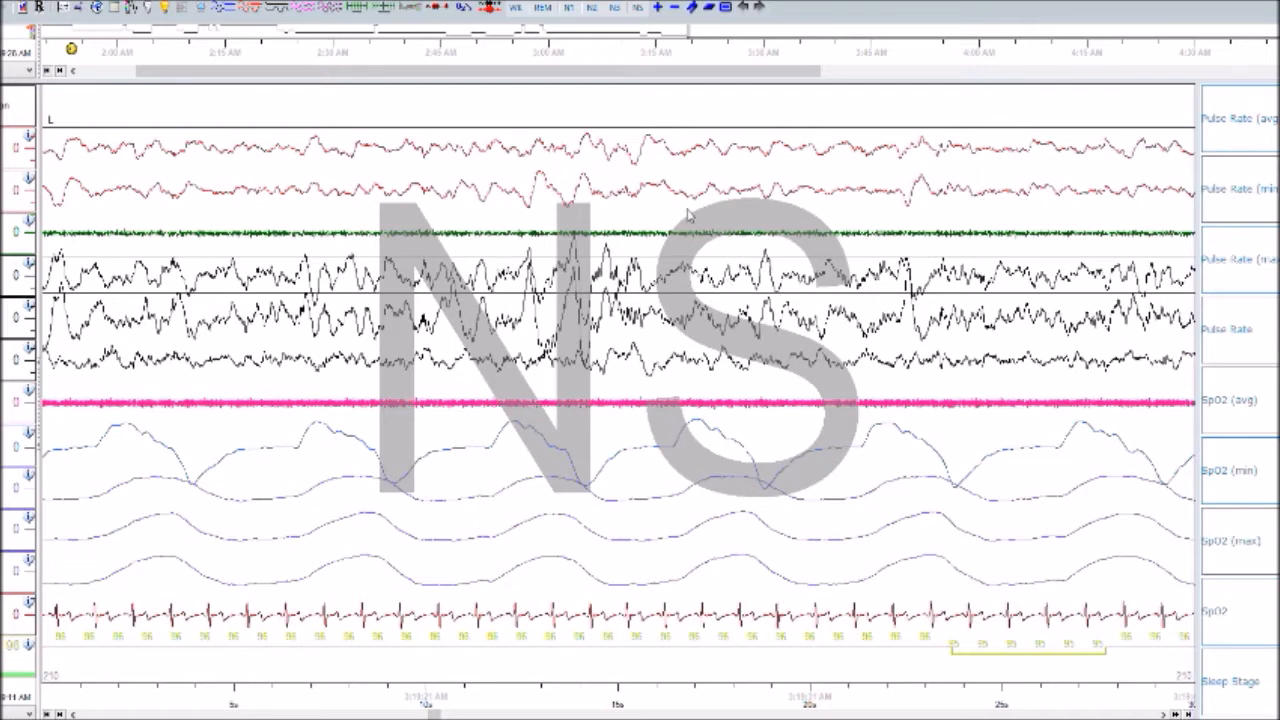
key("Page_Up")
key("Page_Down")
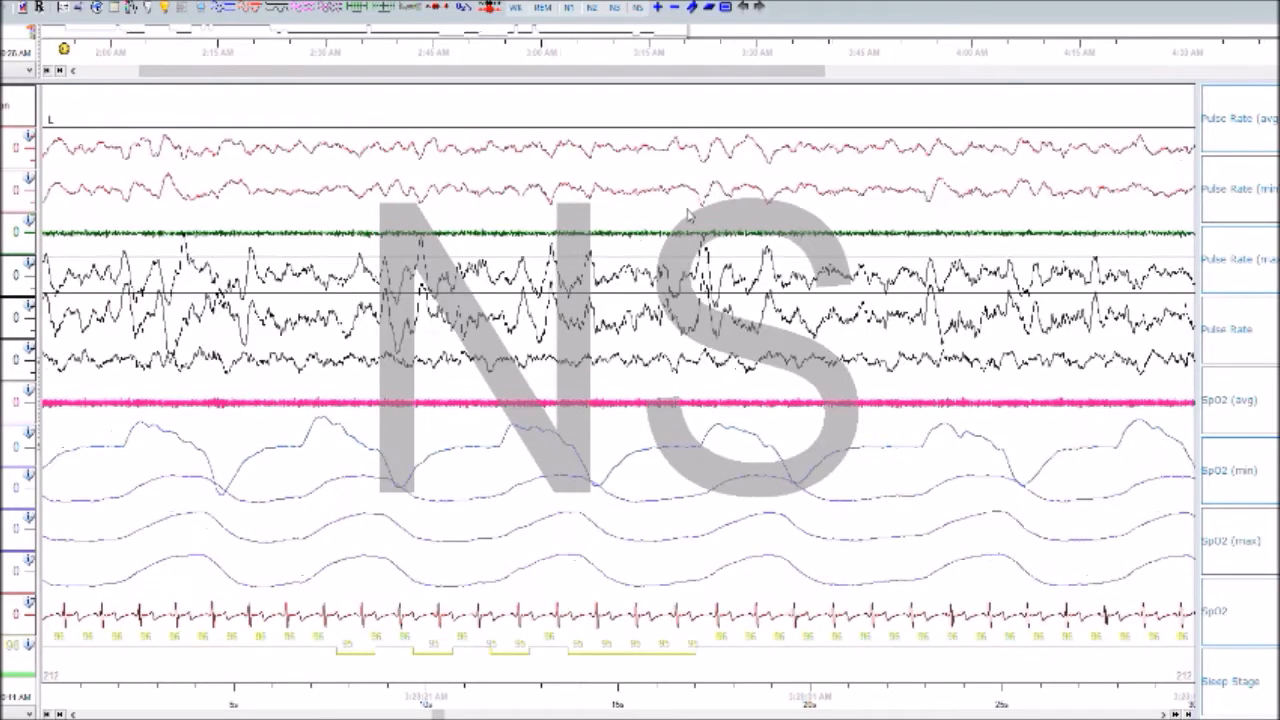
key("Page_Down")
key("Page_Down")
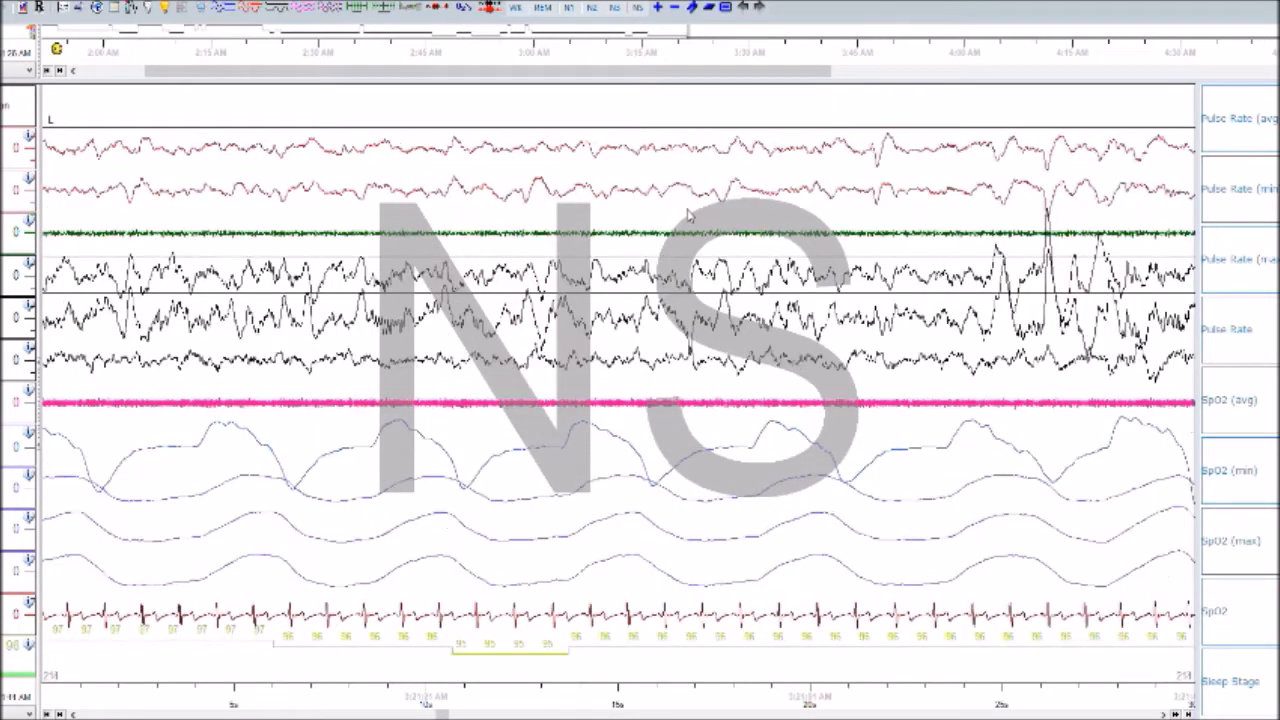
- Stage epochs 214 through 220 in sequence, advancing to epoch 221
key("Page_Down")
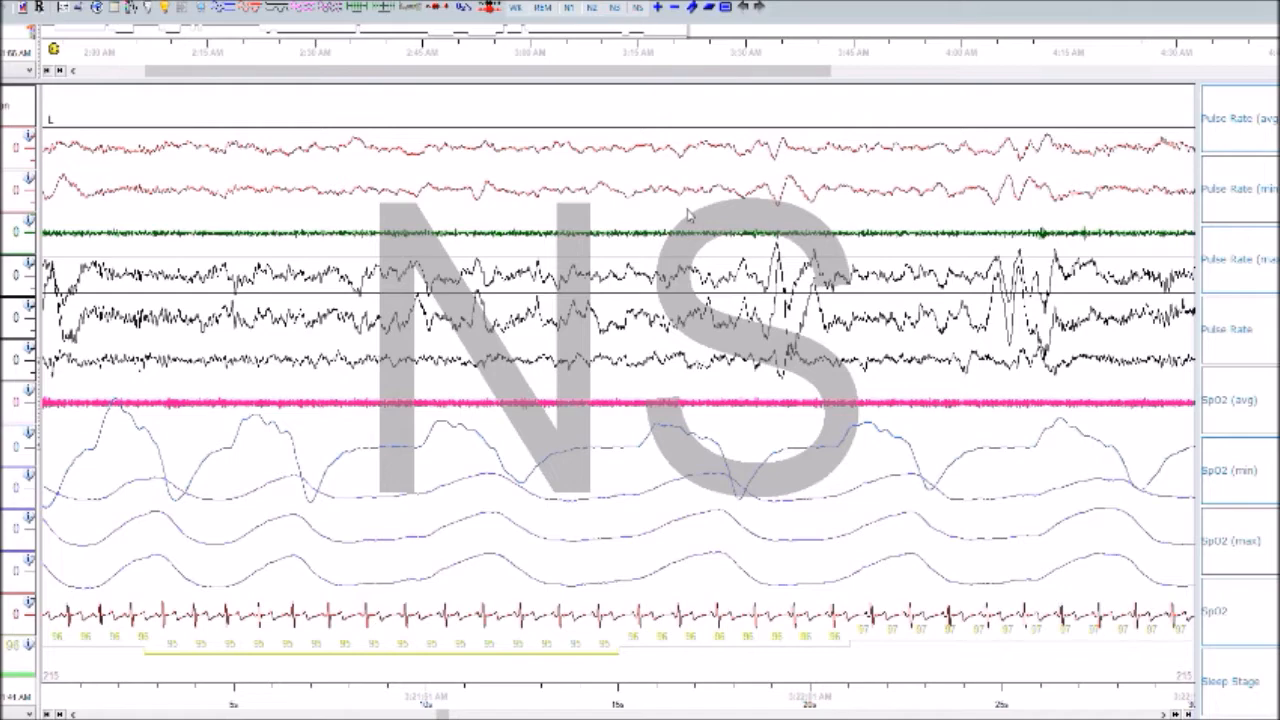
key("Page_Down")
key("Page_Down")
key("Page_Down")
key("Page_Down")
key("Page_Down")
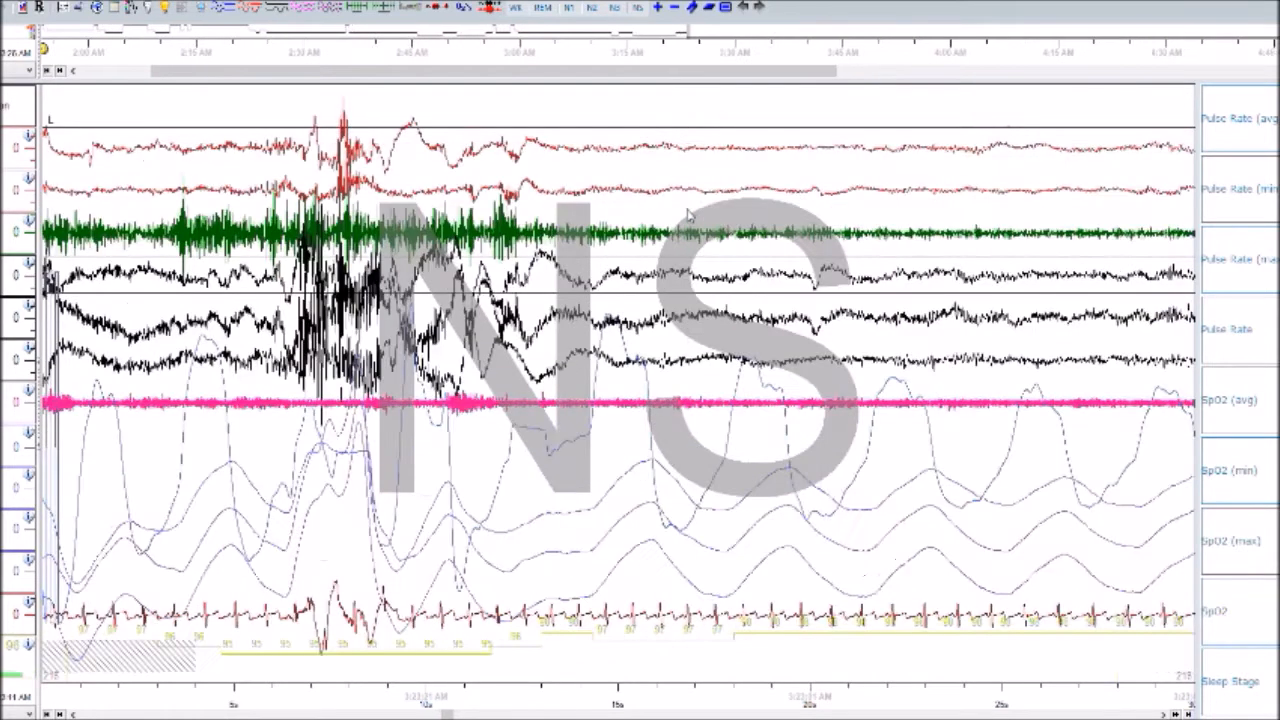
key("Page_Down")
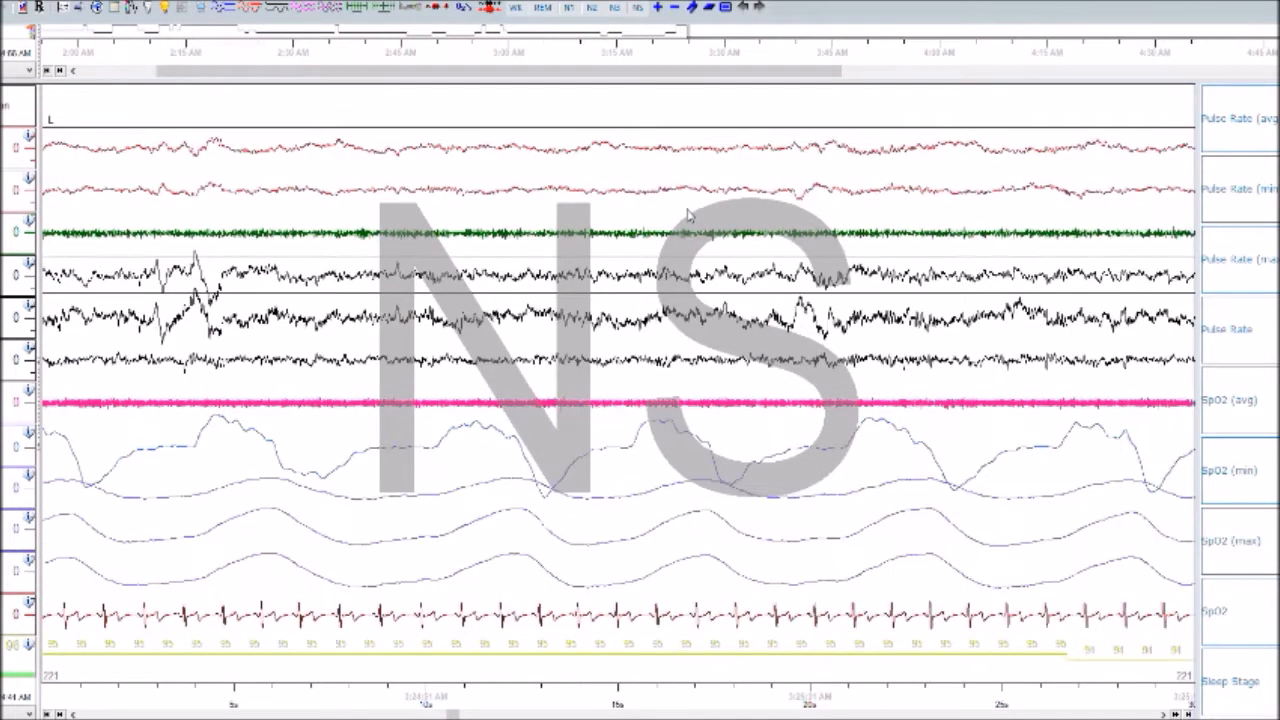
- Score epochs 221 through 230 one by one, advancing to epoch 231
key("Page_Down")
key("Page_Down")
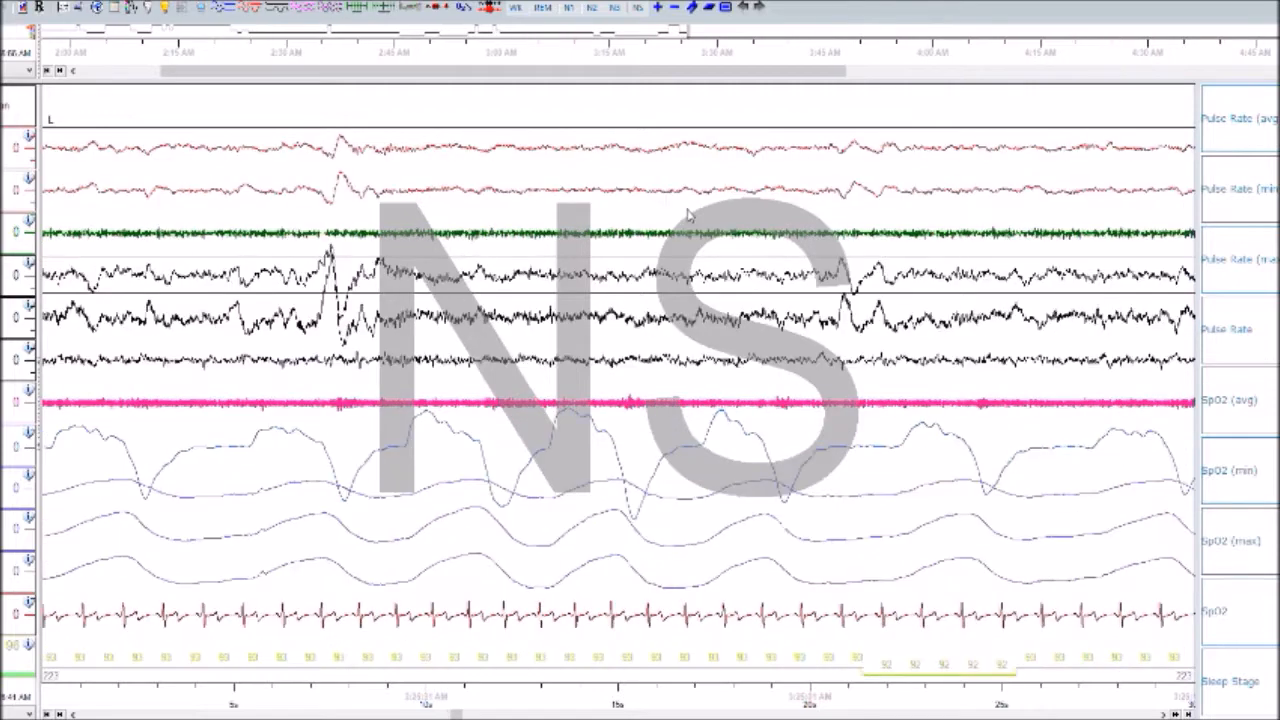
key("Page_Down")
key("Page_Down")
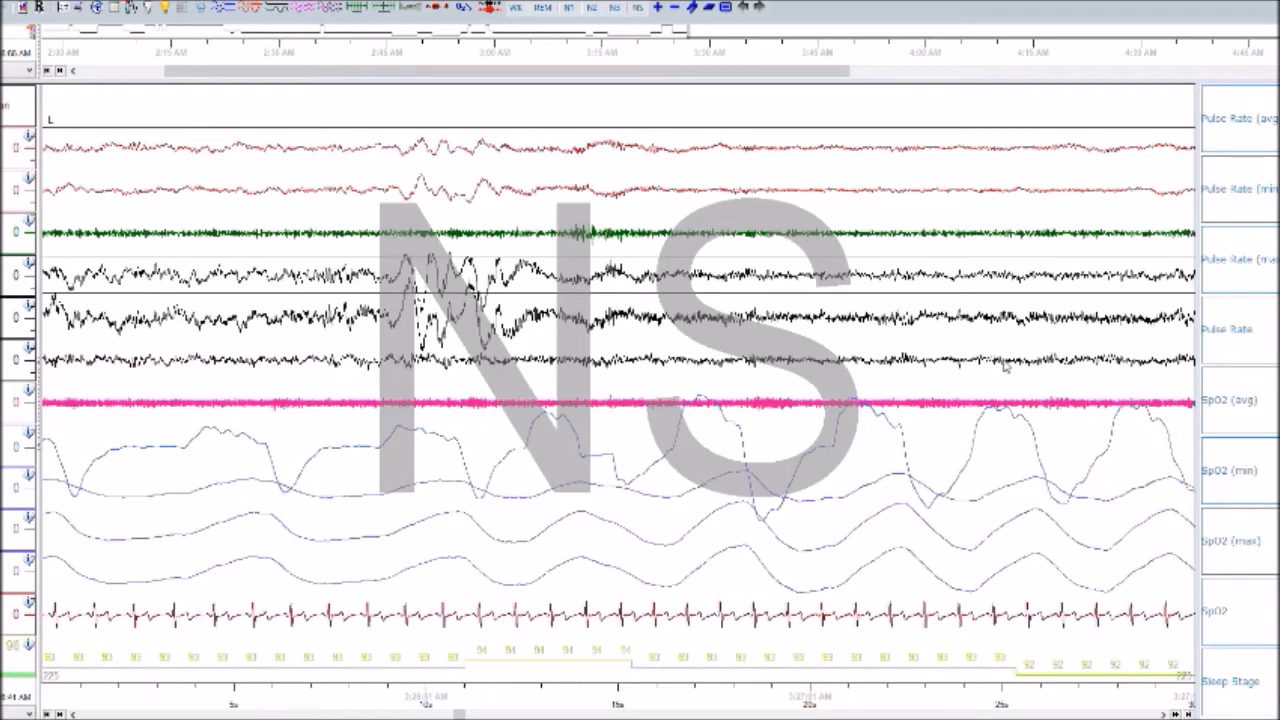
key("Page_Down")
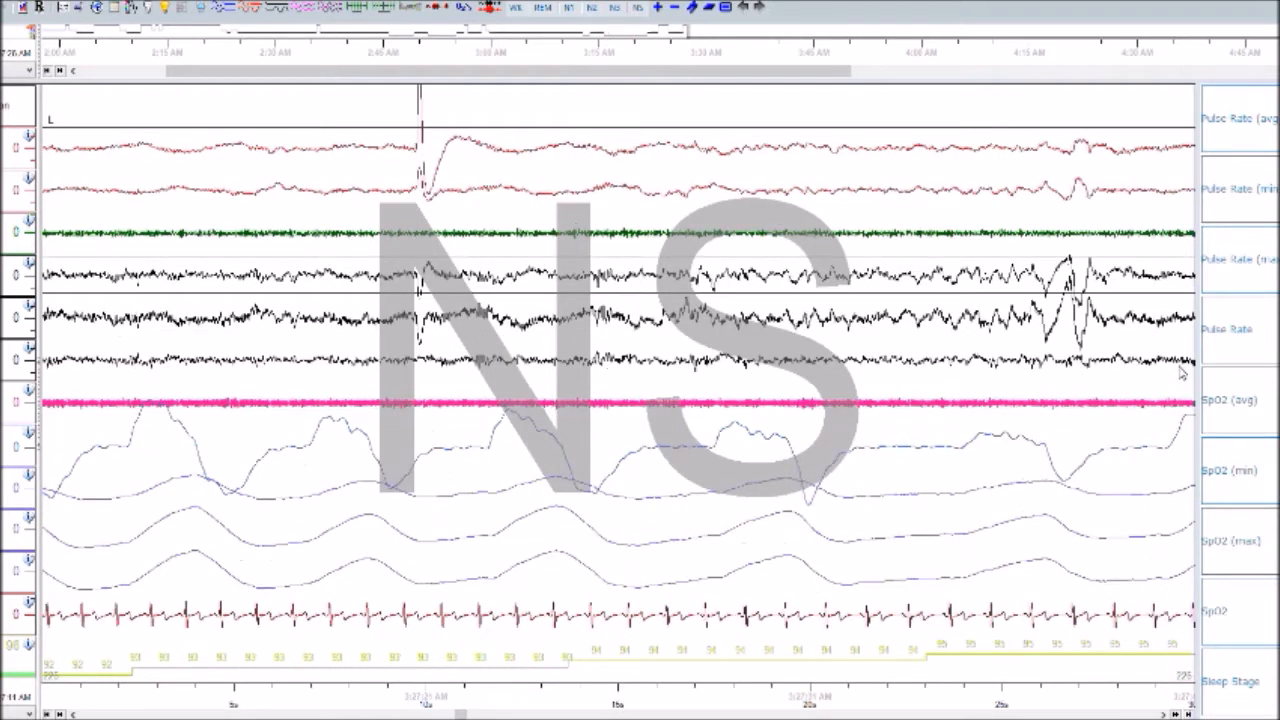
key("Page_Down")
key("Page_Down")
key("Page_Down")
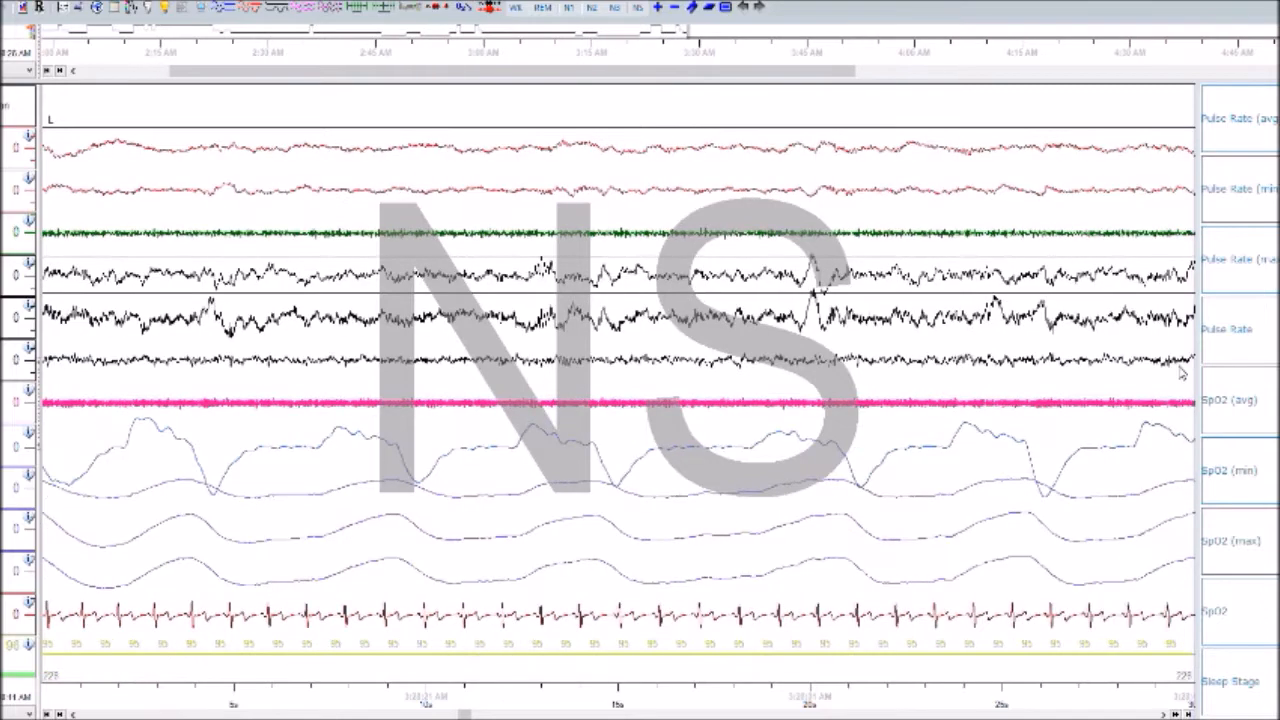
key("Page_Down")
key("Page_Down")
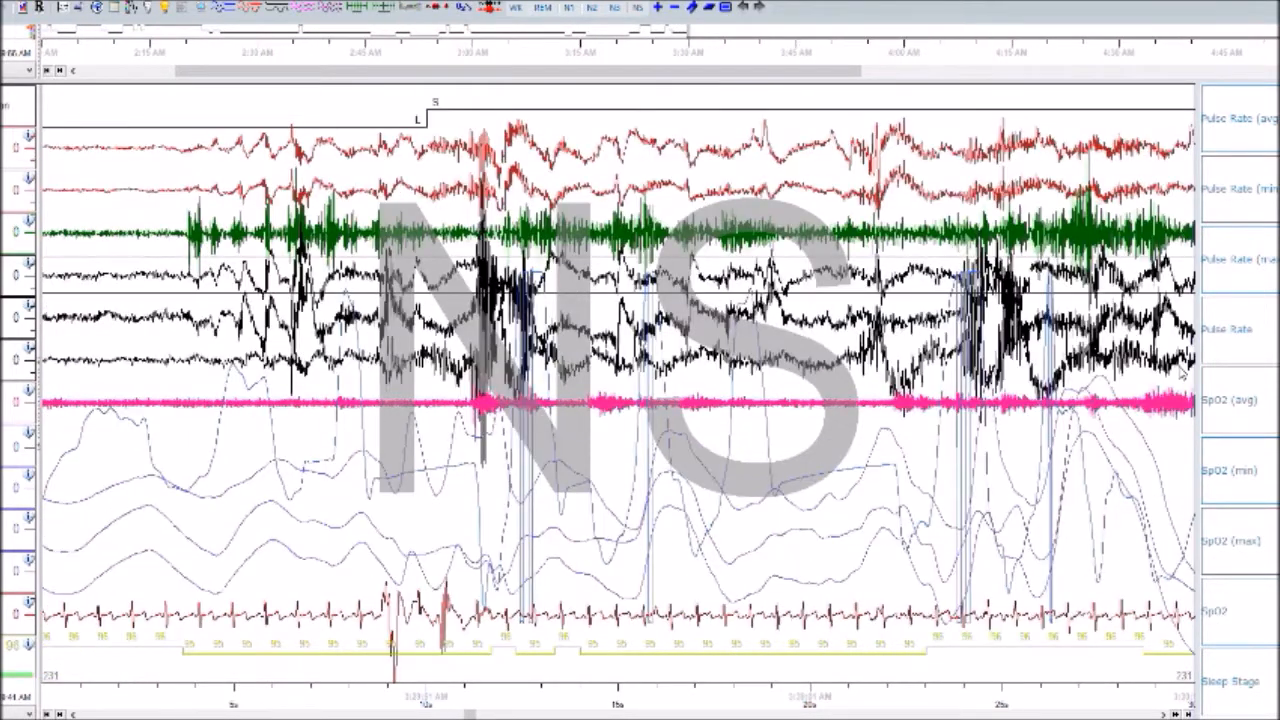
- Stage epochs 231 through 238 in sequence, advancing to epoch 239
key("Page_Down")
key("Page_Down")
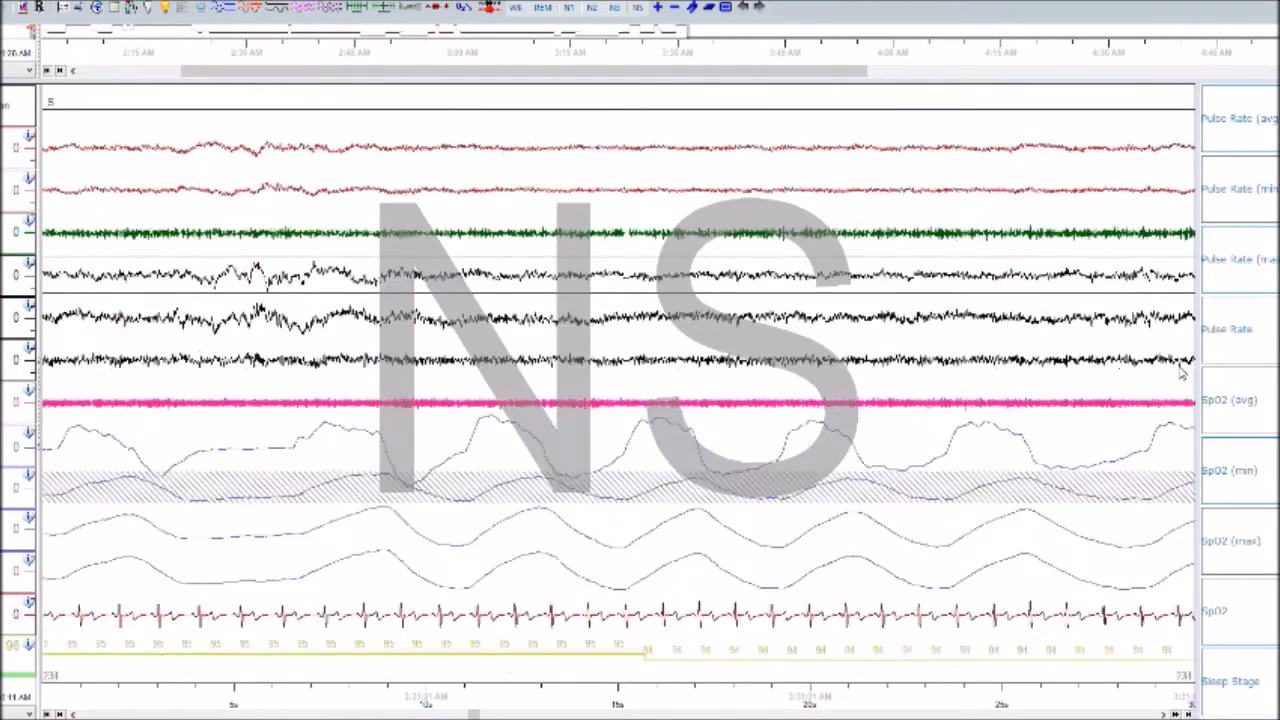
key("Page_Down")
key("Page_Down")
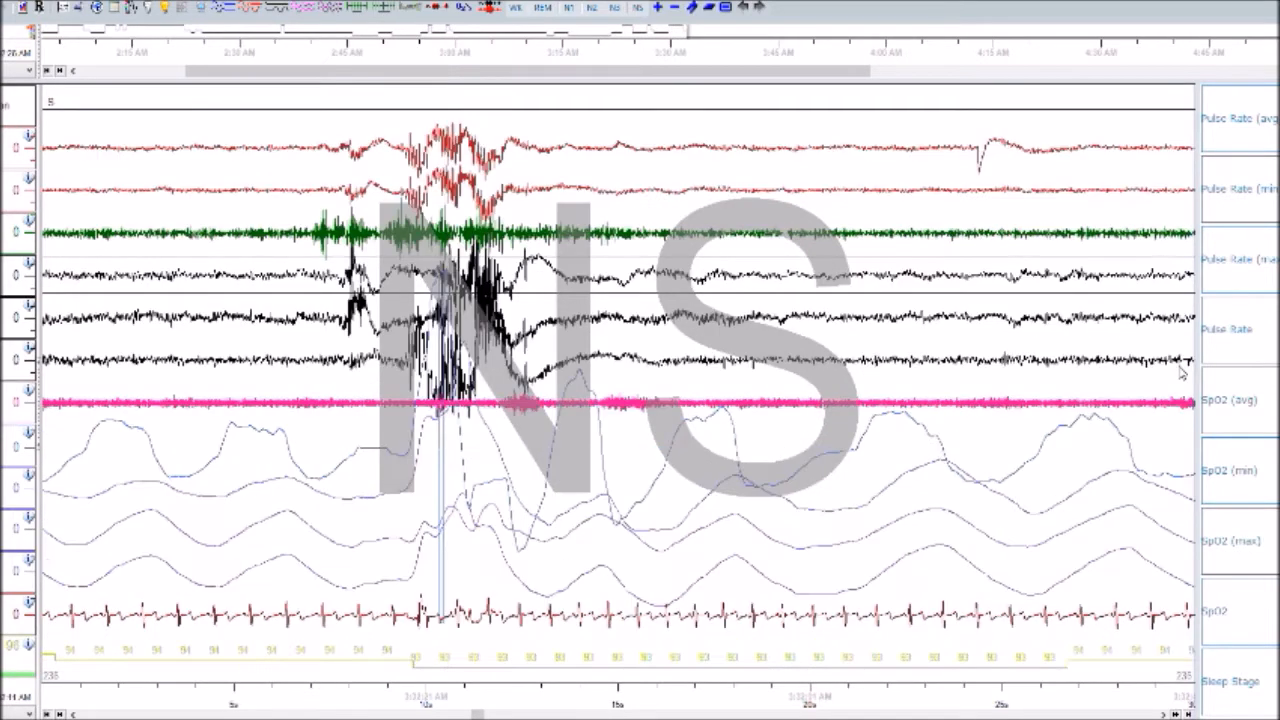
key("Page_Down")
key("Page_Down")
key("Page_Down")
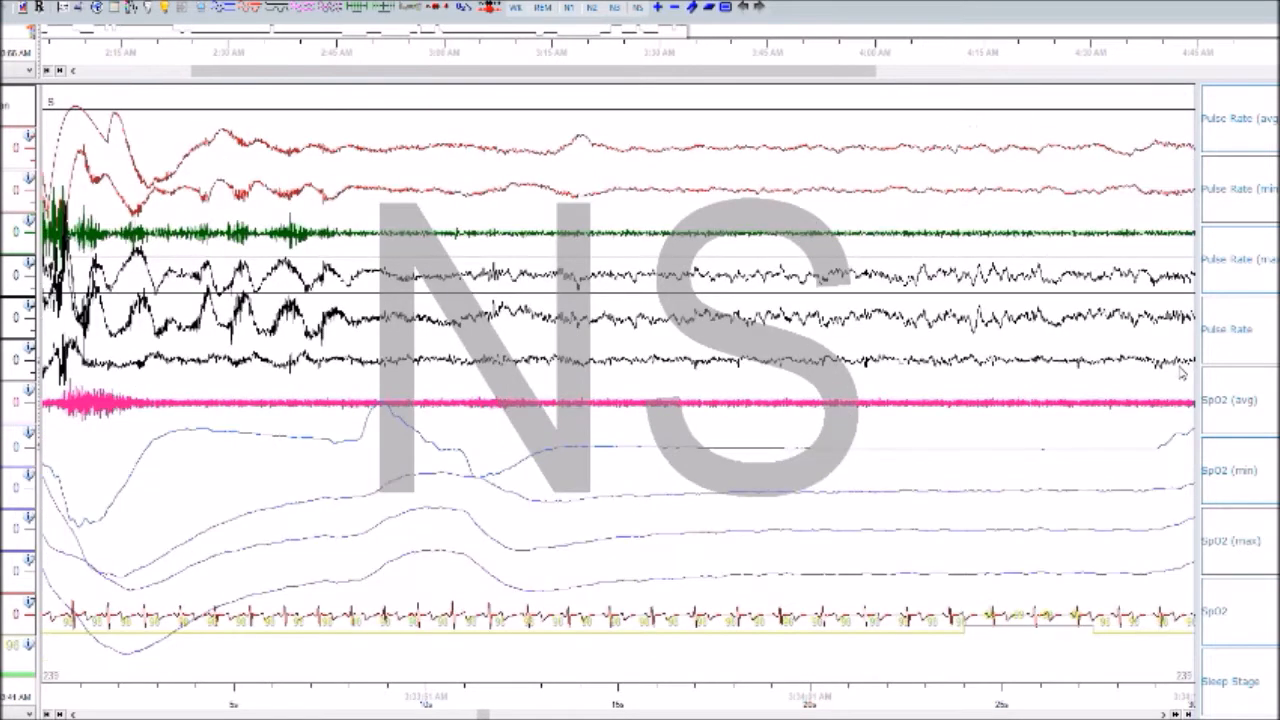
- Score epochs 239 through 246 one after another, advancing to epoch 247
key("Page_Down")
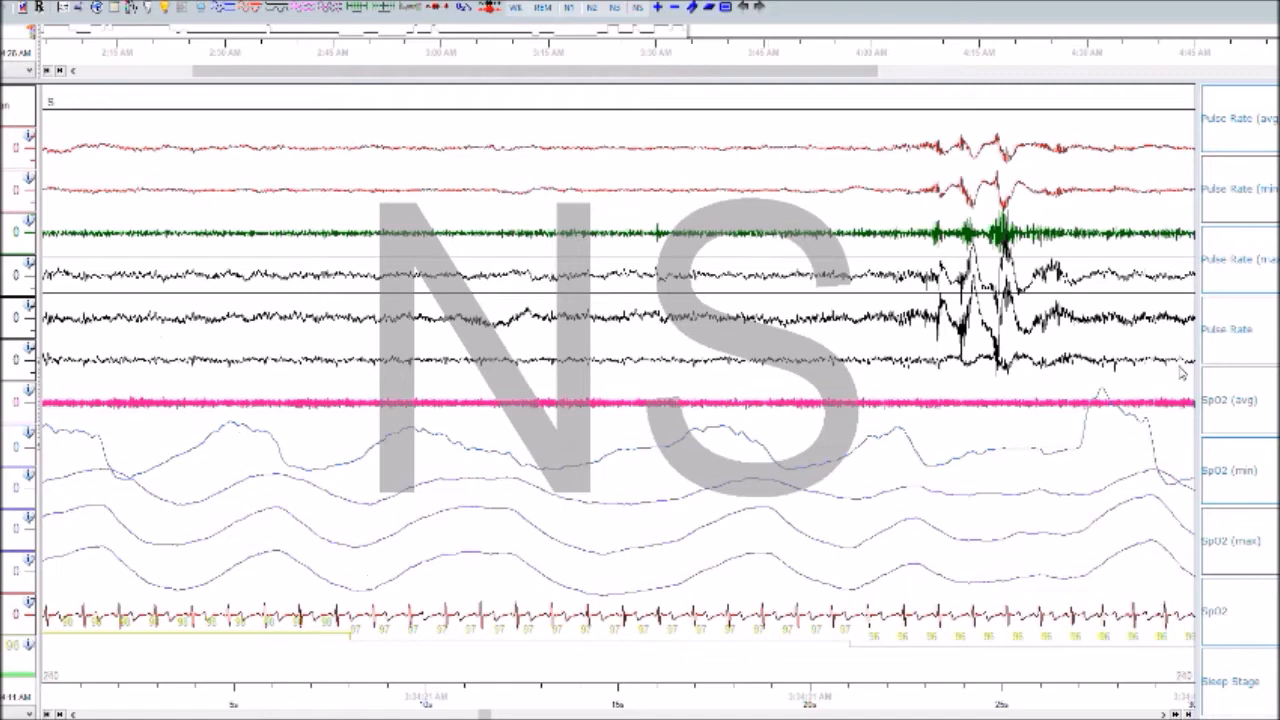
key("Page_Down")
key("Page_Down")
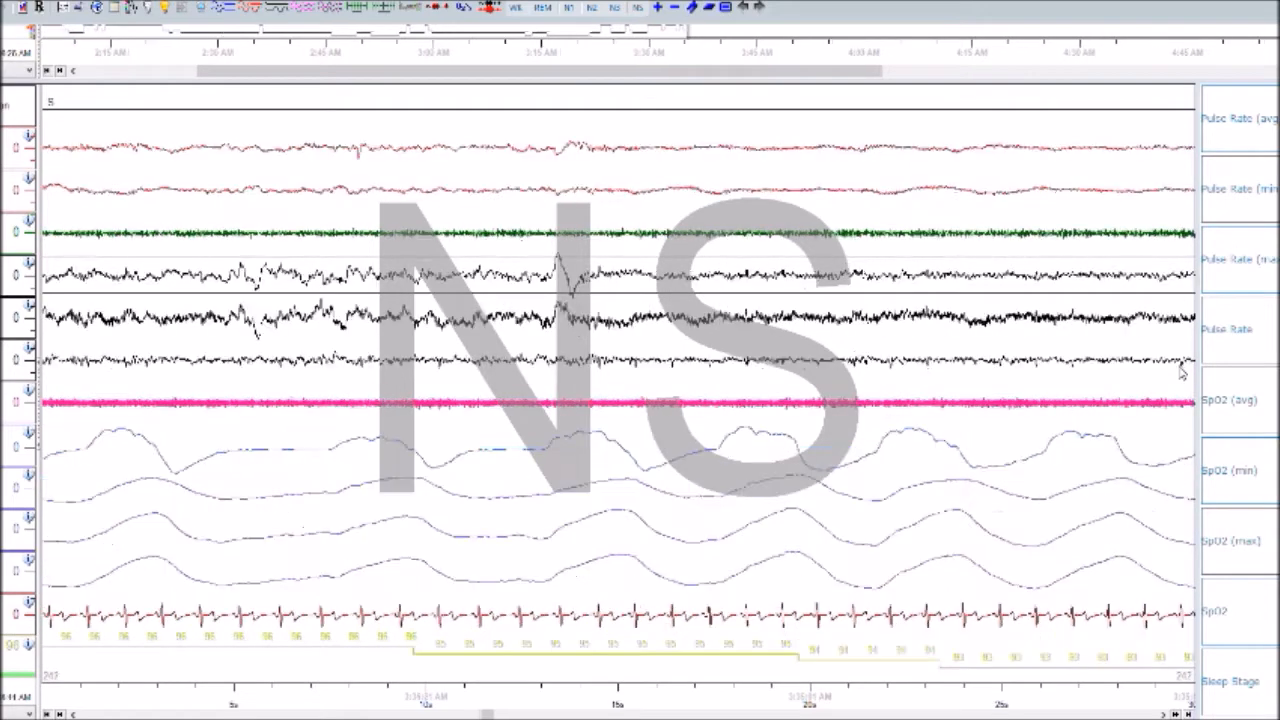
key("Page_Down")
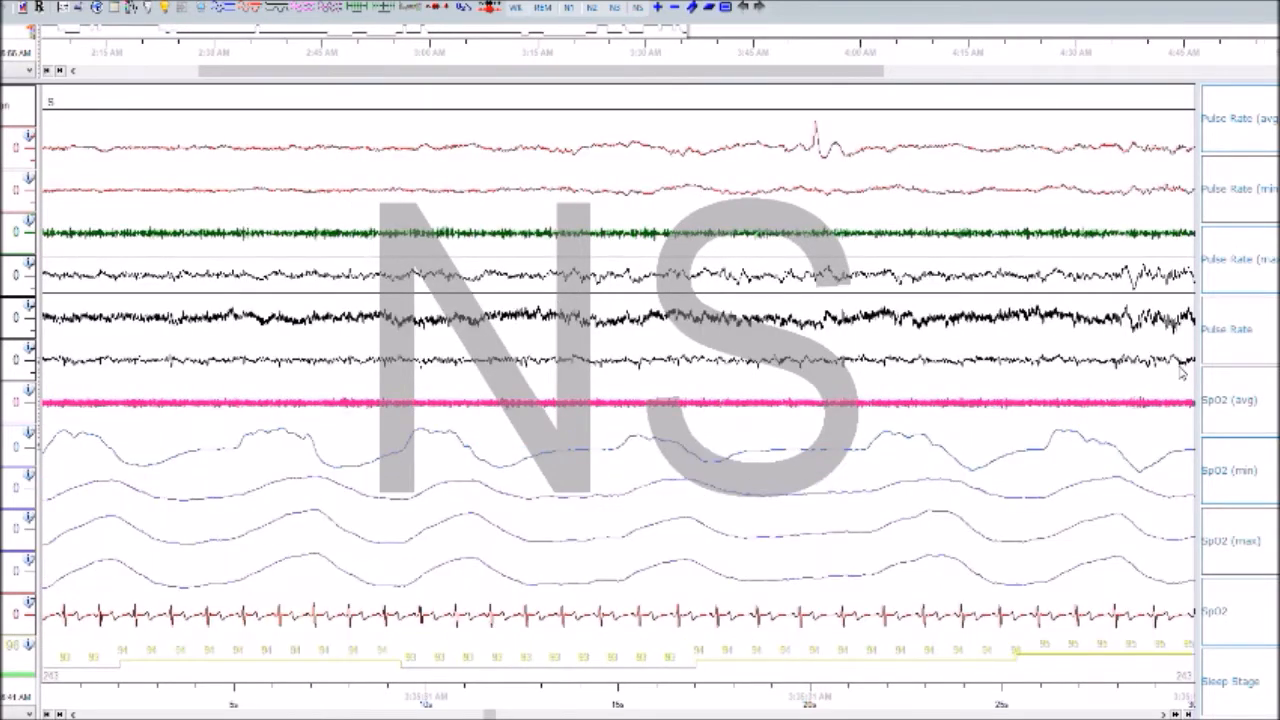
key("Page_Down")
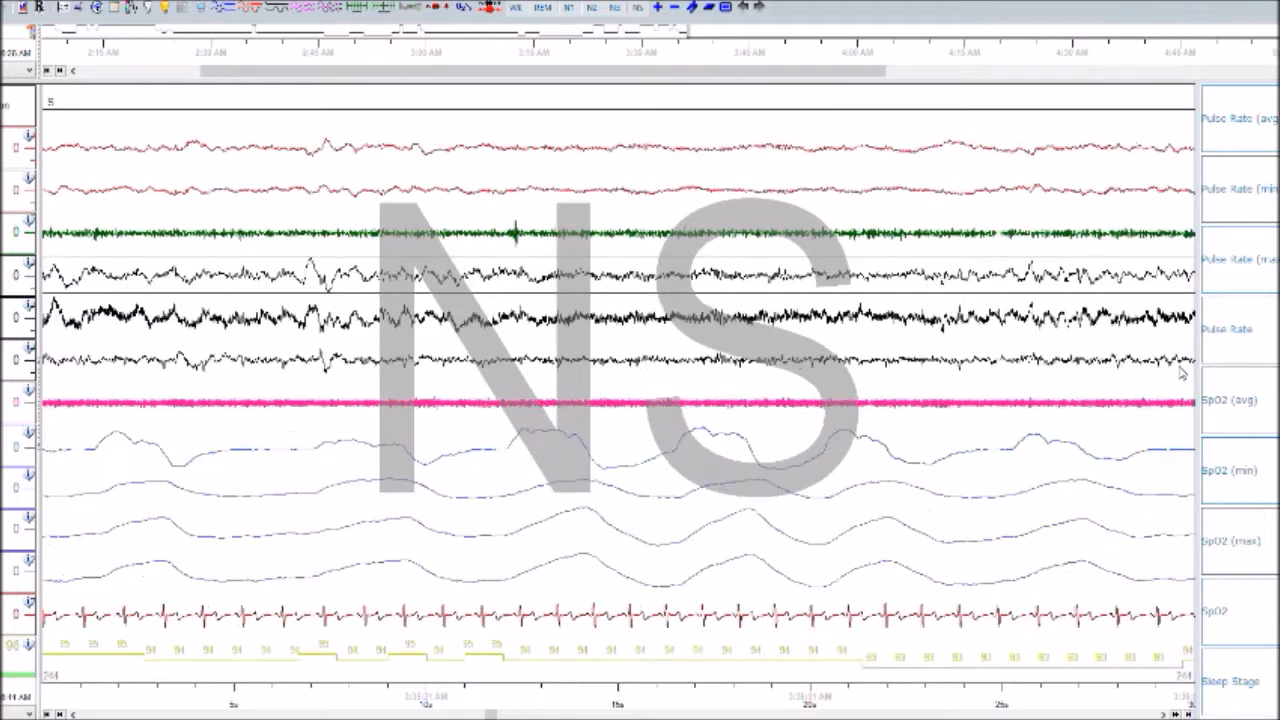
key("Page_Up")
key("Page_Down")
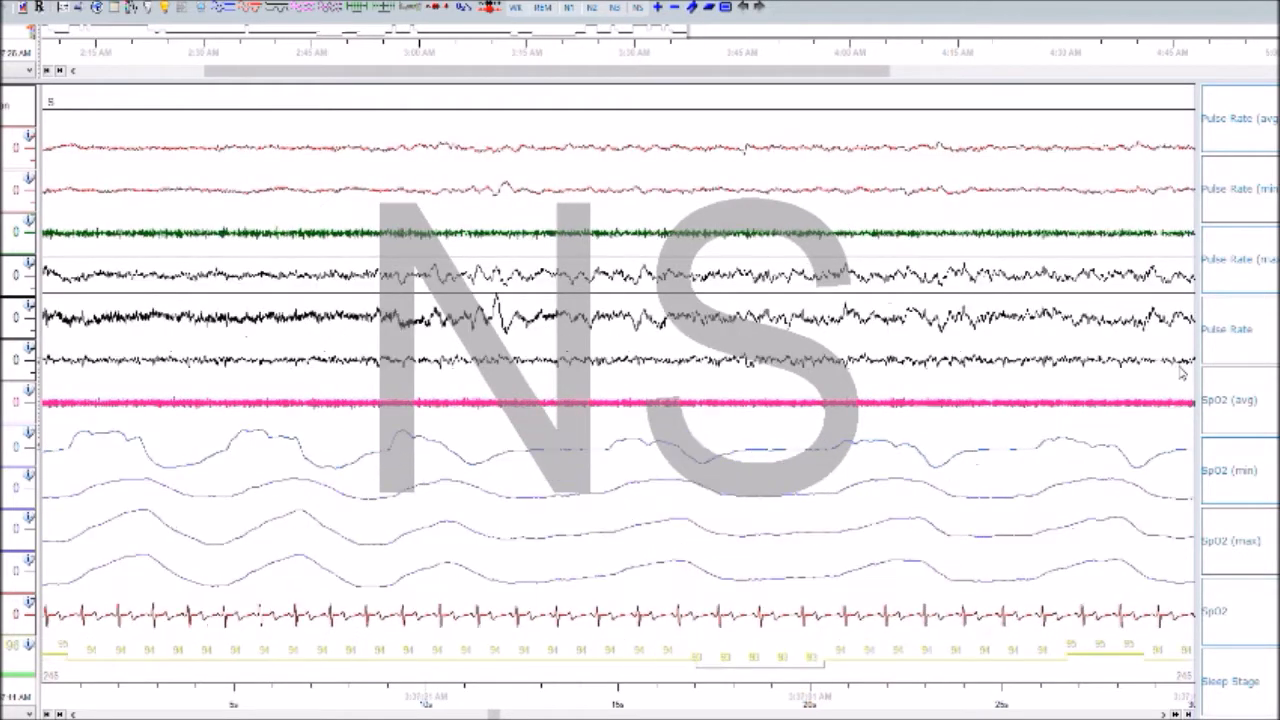
key("Page_Down")
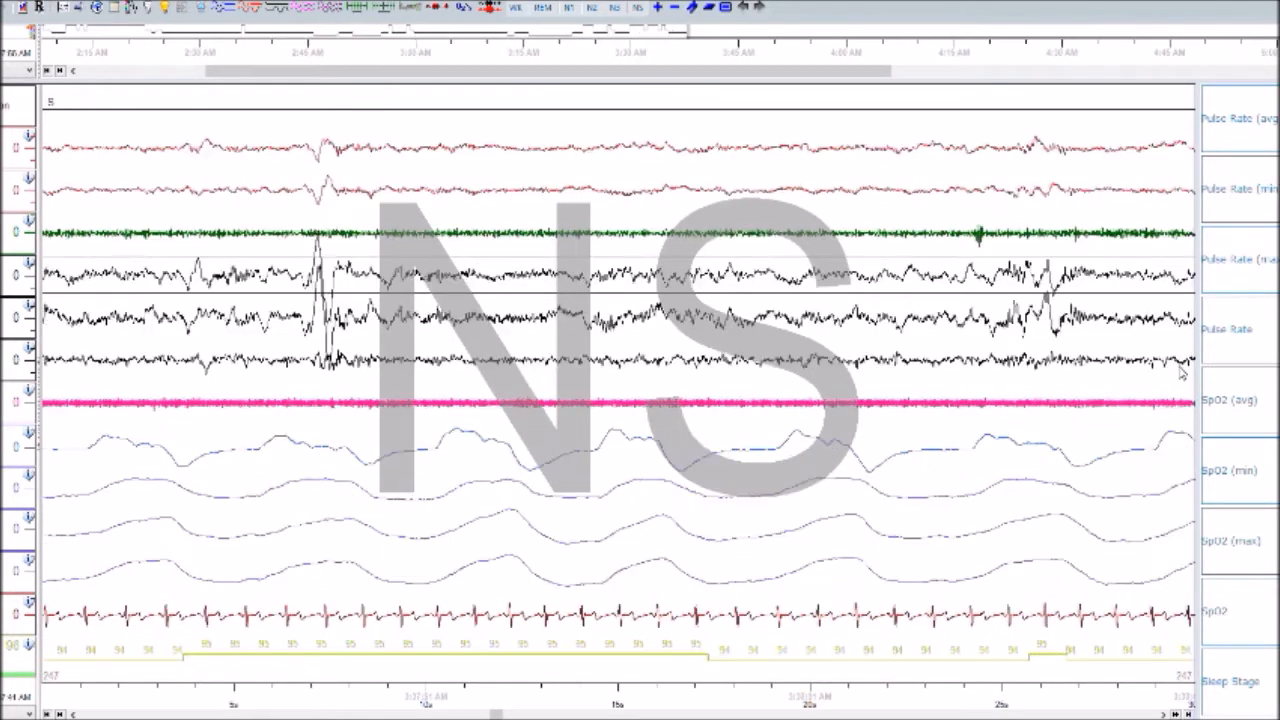
- Stage epochs 247 through 251, scoring 249 to 251 as N2, and advance to epoch 252
key("Page_Down")
key("Page_Down")
key("Page_Down")
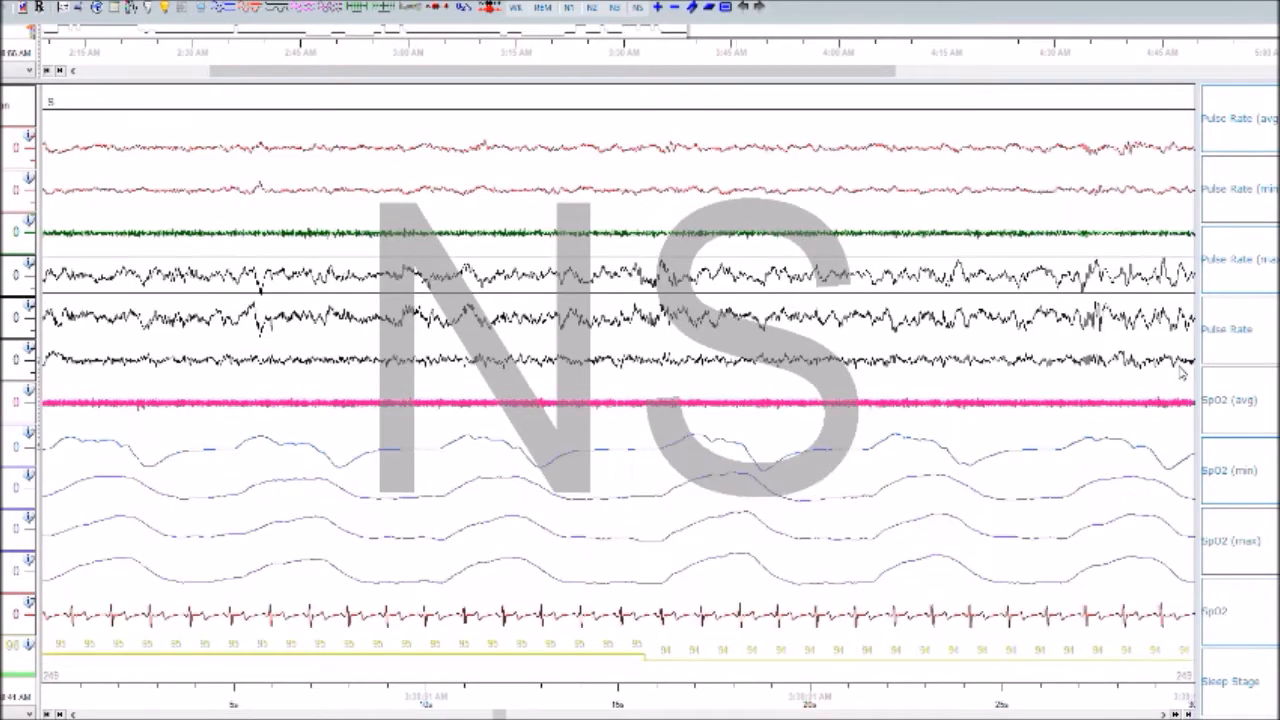
key("Page_Down")
key("Page_Down")
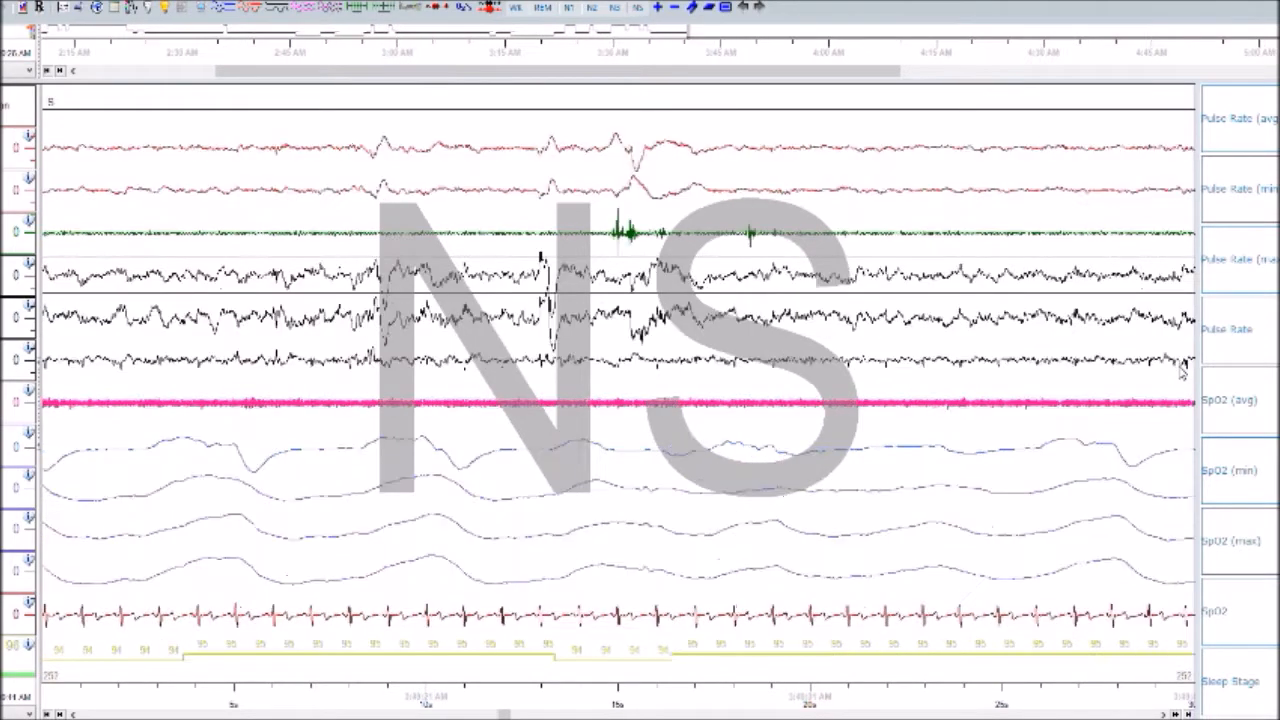
- Return to epoch 249, enlarge the green trace's amplitude, and recheck epochs 249 through 251 before going back to epoch 252
key("Page_Down")
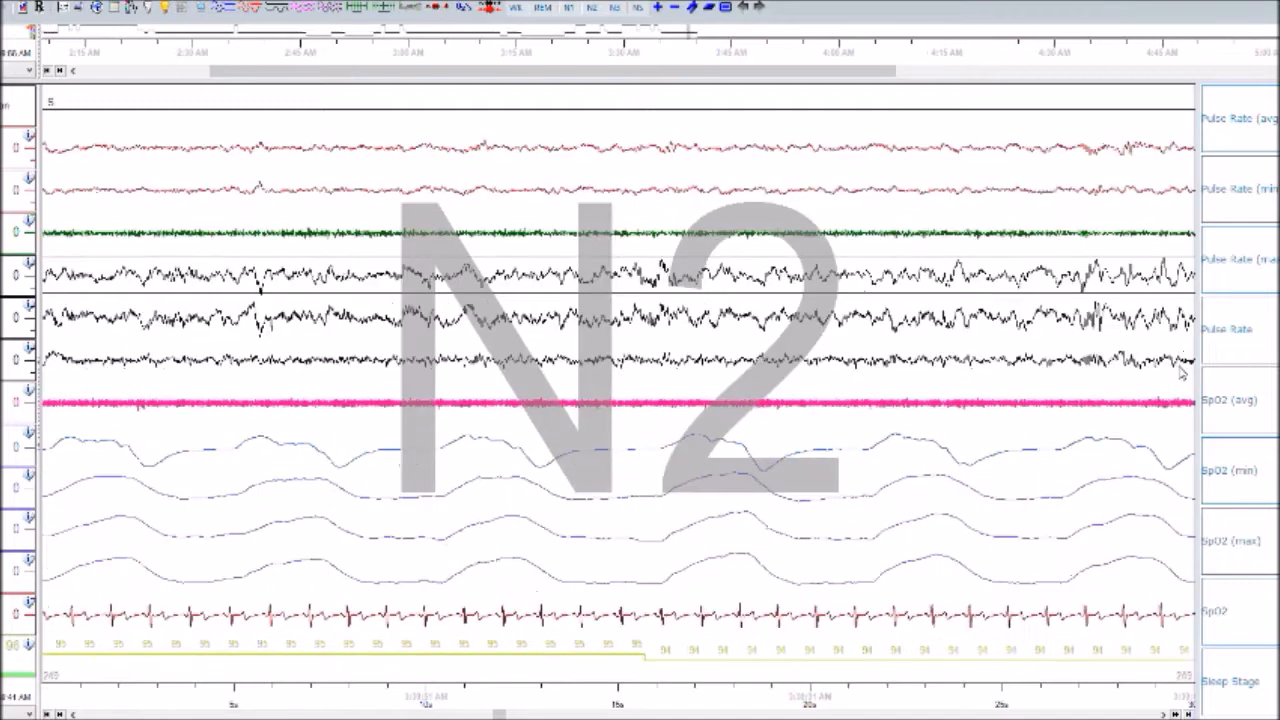
key("Page_Down")
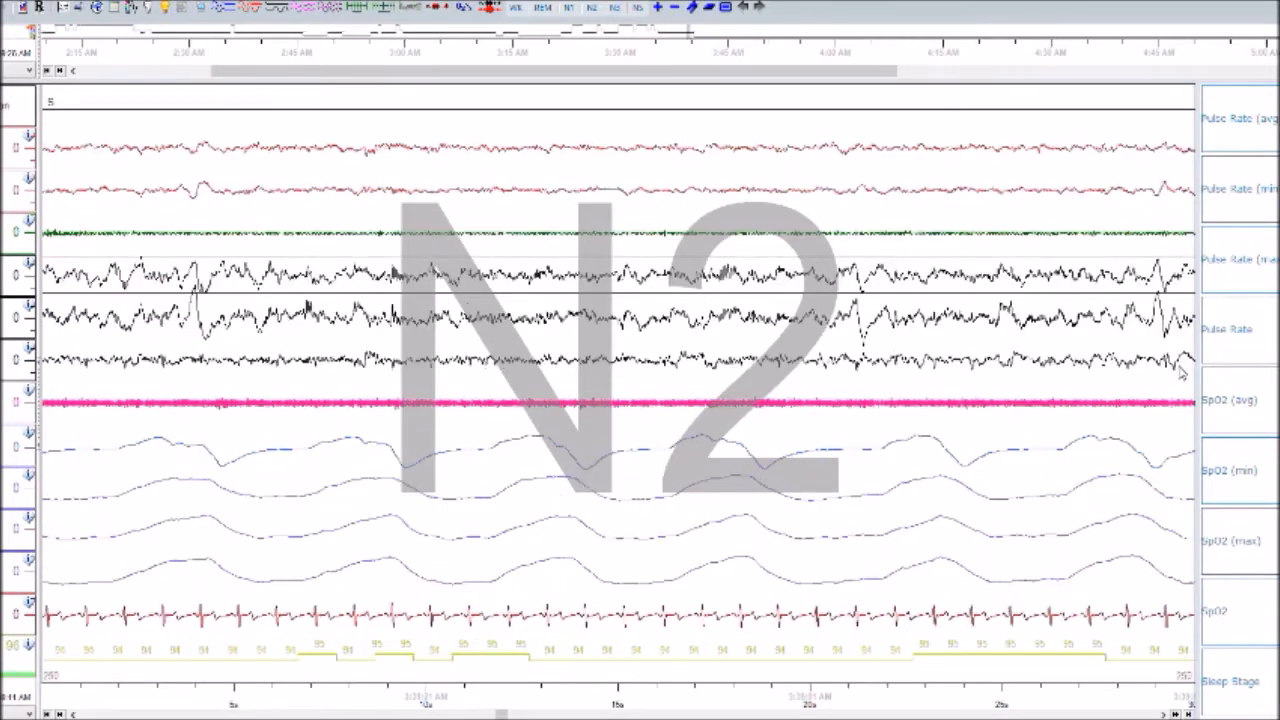
key("Page_Down")
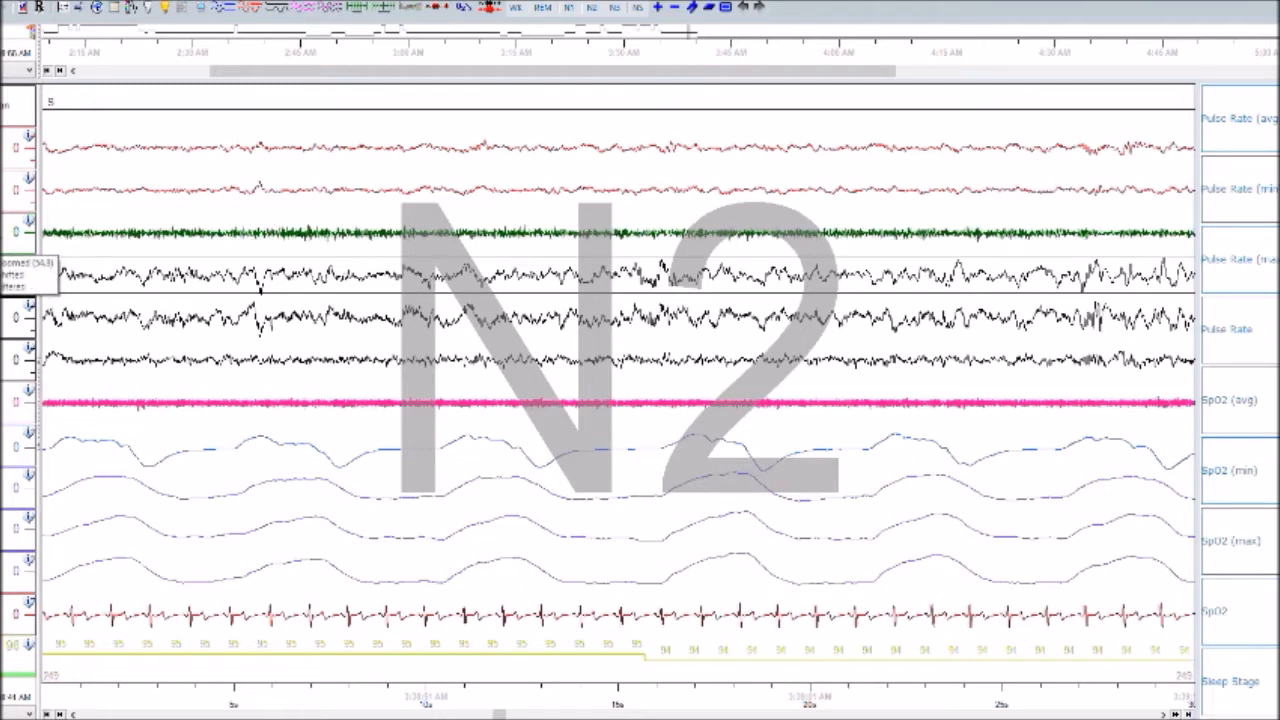
left_click(209, 240)
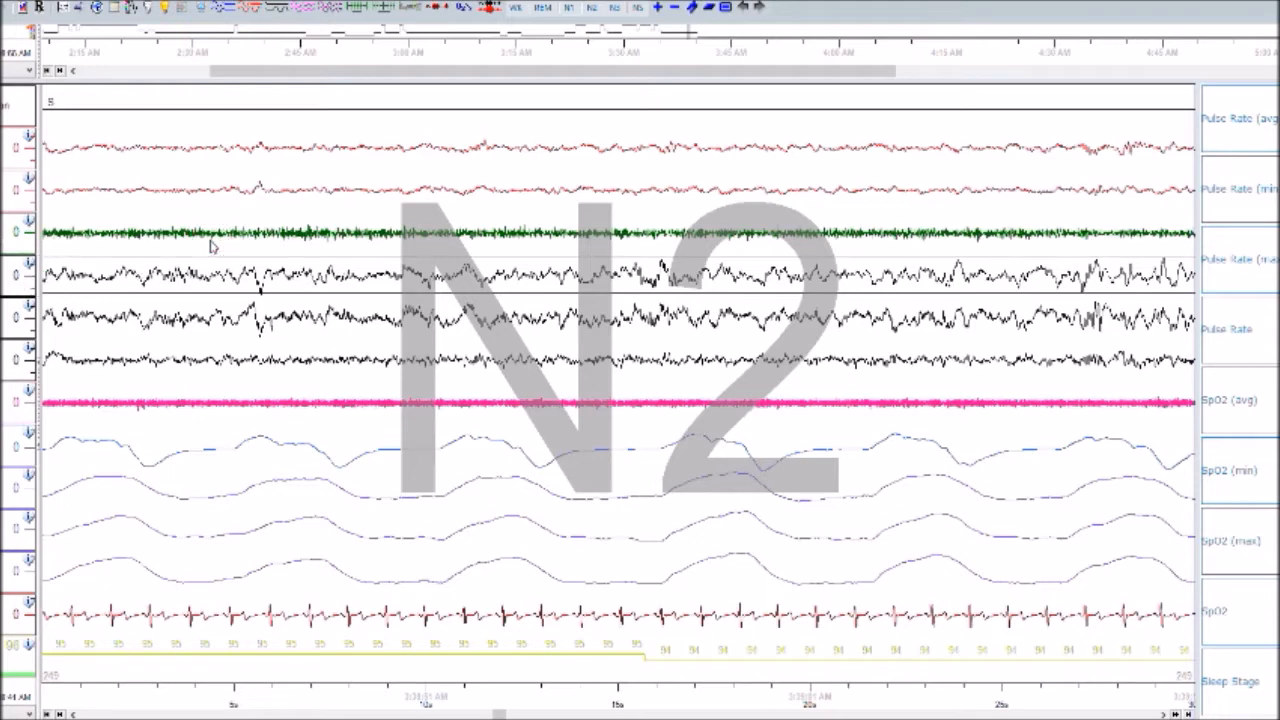
key("Page_Down")
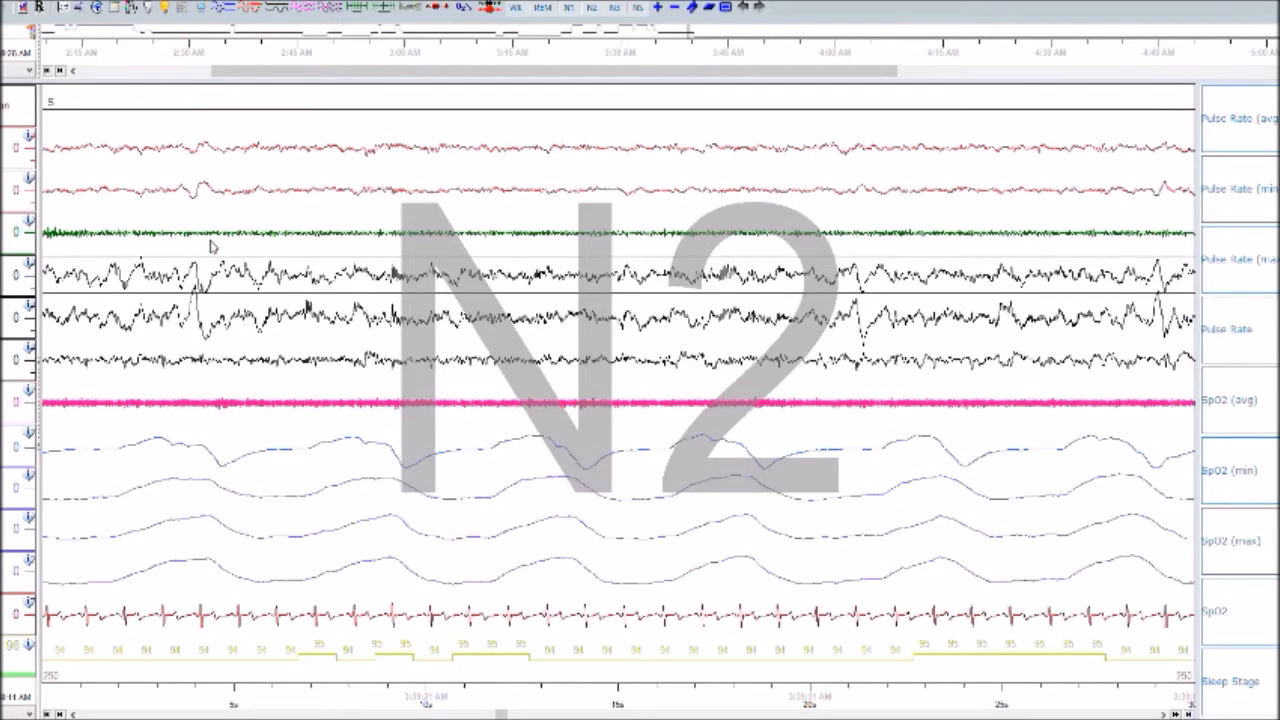
key("Page_Up")
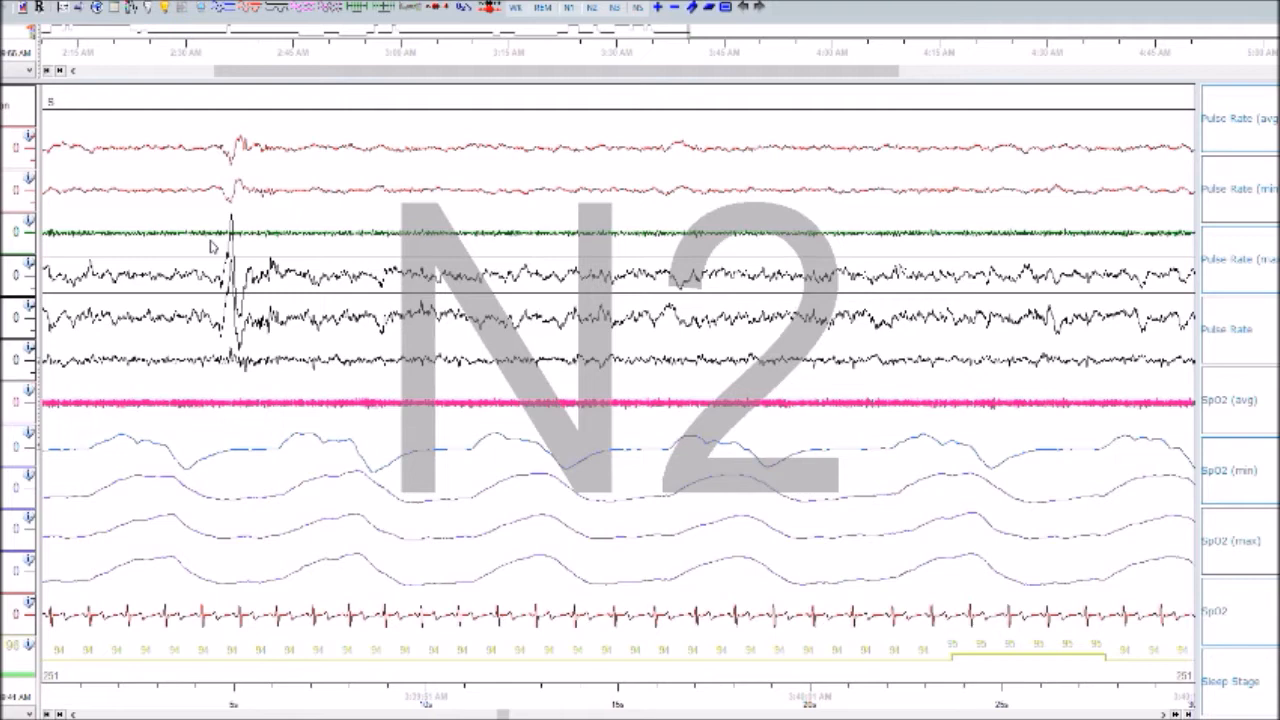
key("Page_Down")
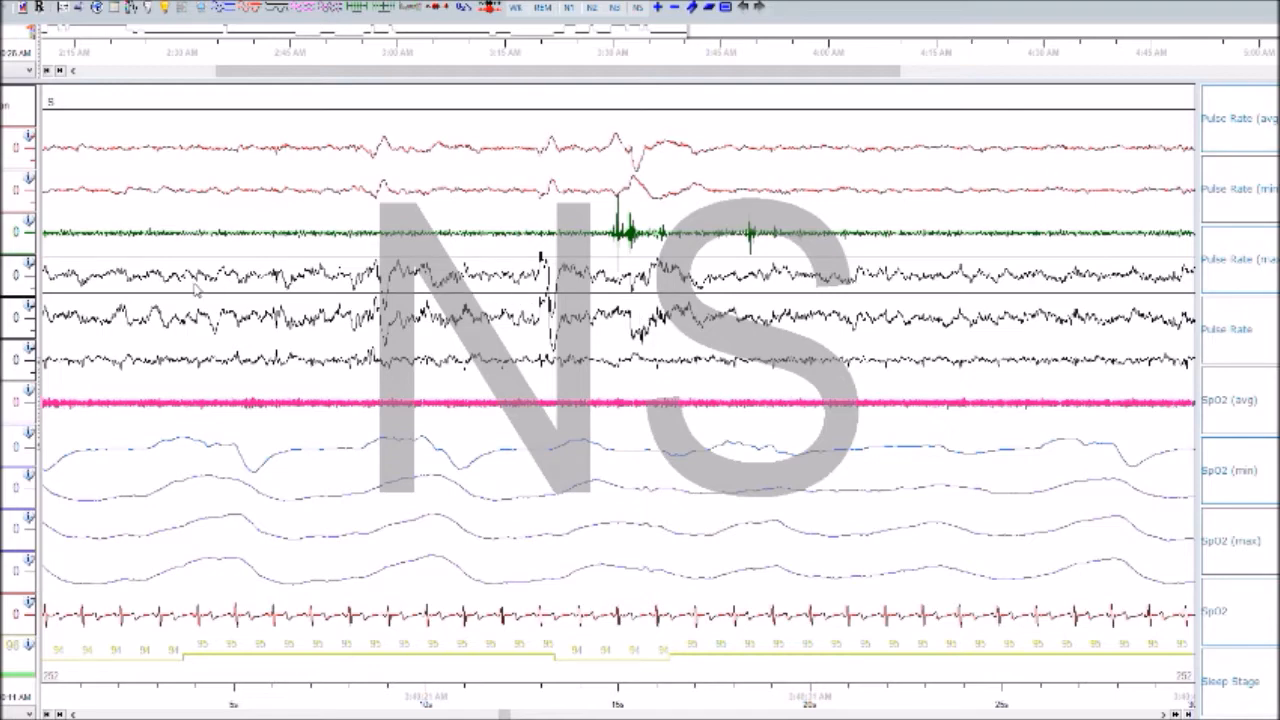
- Stage epochs 252 through 258 one by one, advancing to epoch 259
key("Page_Up")
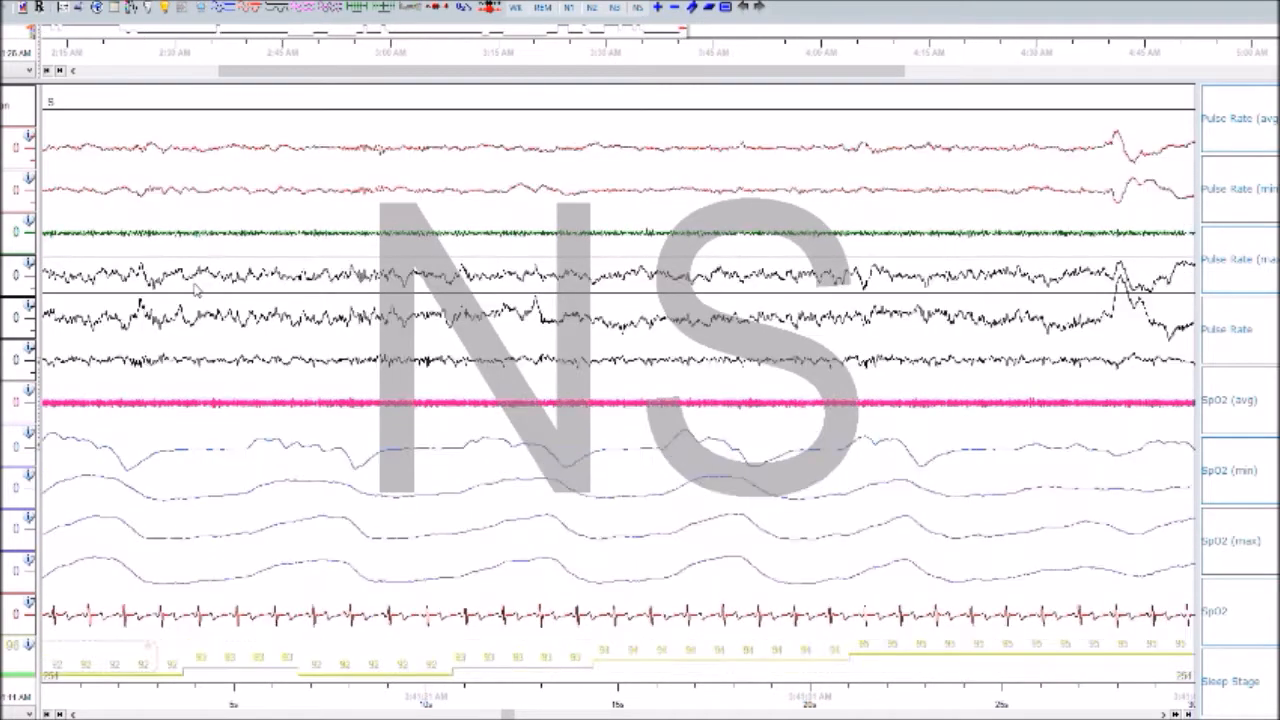
key("Right")
key("Right")
key("Right")
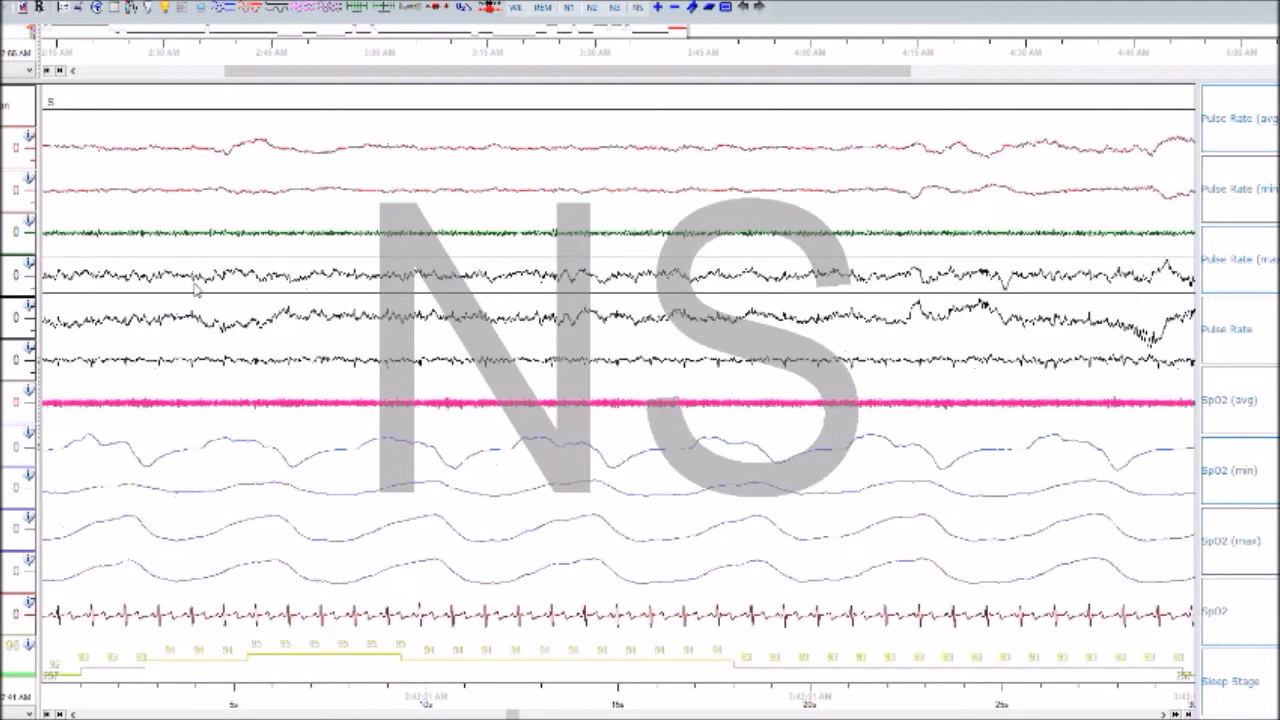
key("Right")
key("Right")
key("Right")
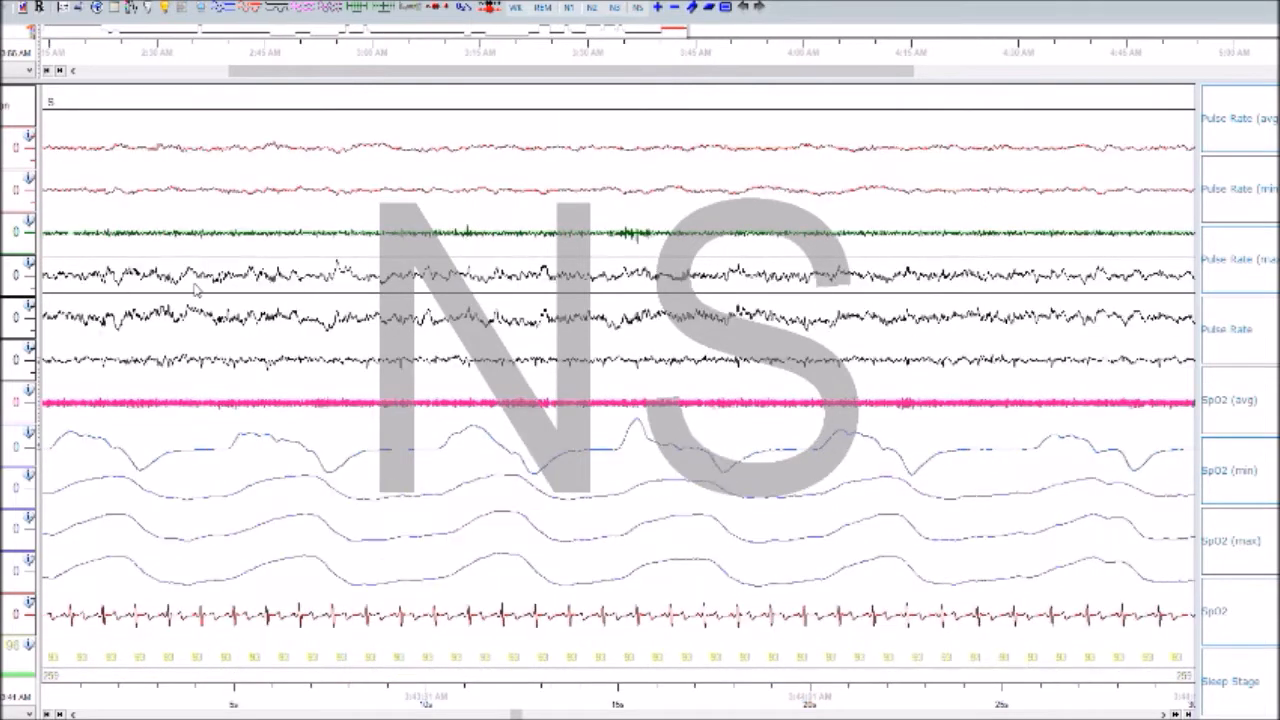
- Score epochs 259 through 264 in sequence, advancing to epoch 265
key("Right")
key("Right")
key("Right")
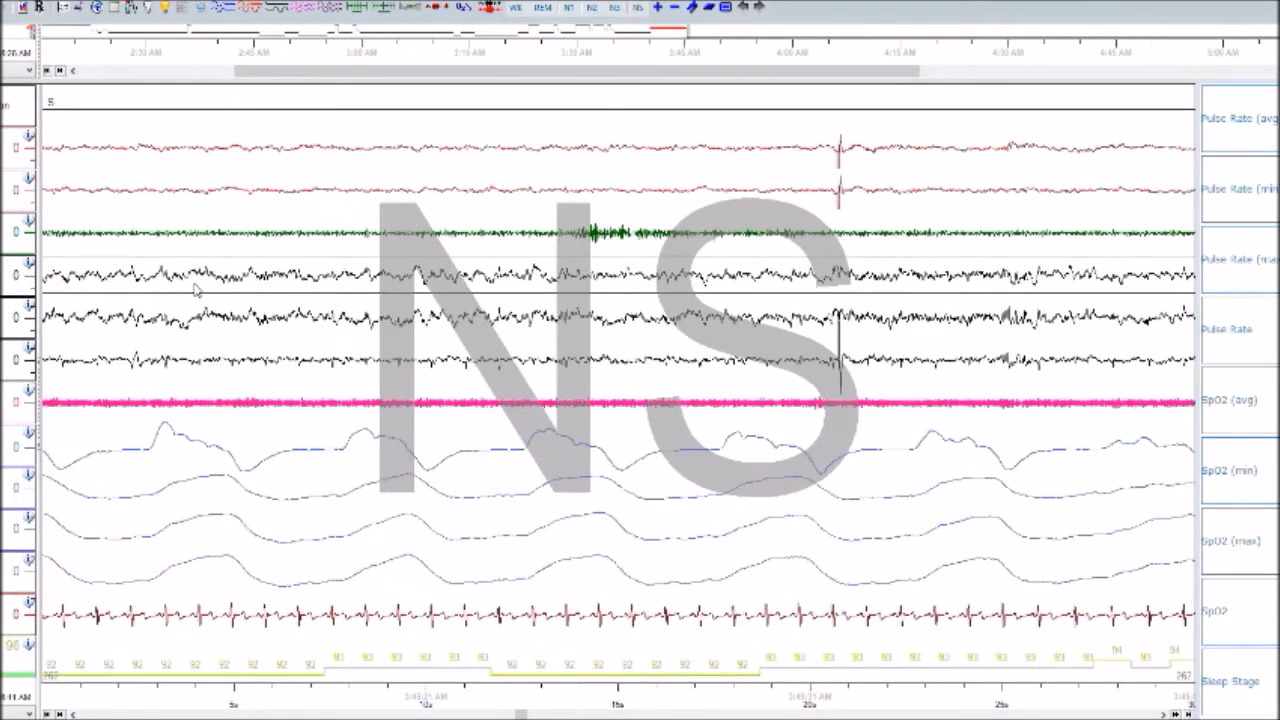
key("Right")
key("Right")
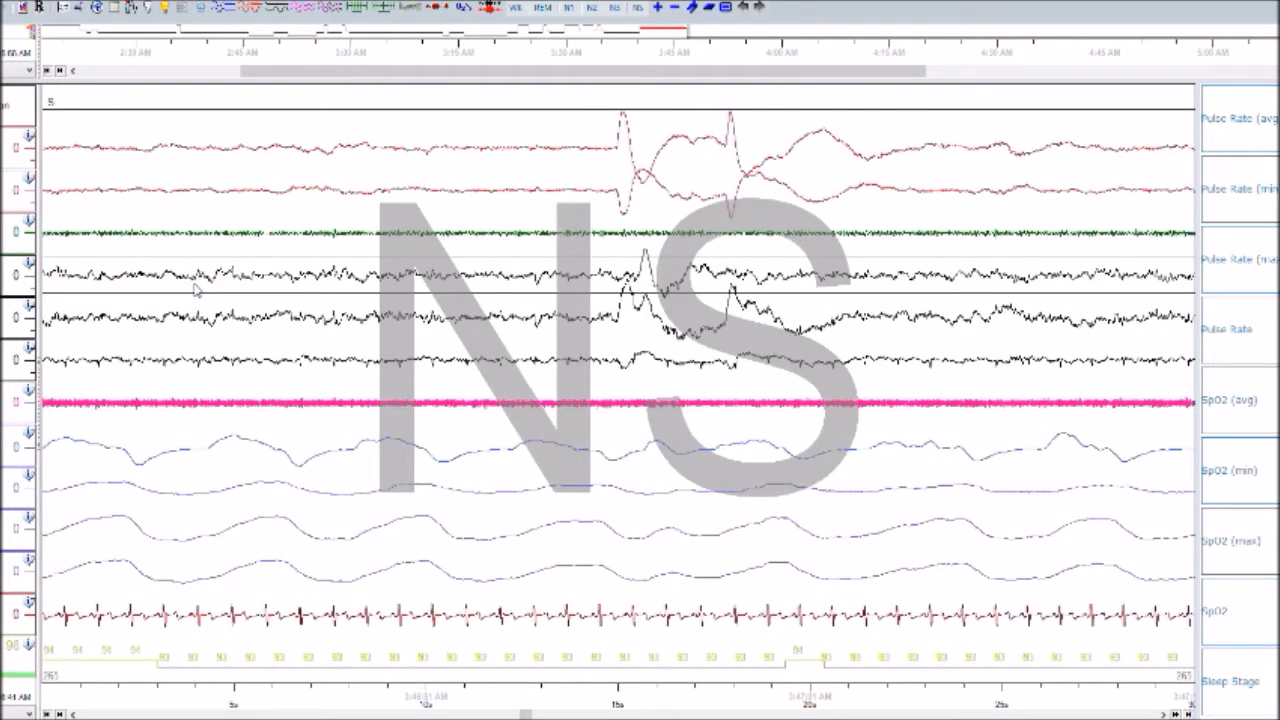
- Score epochs 265 through 273 as REM one by one, advancing to epoch 274
key("Right")
key("Right")
key("Right")
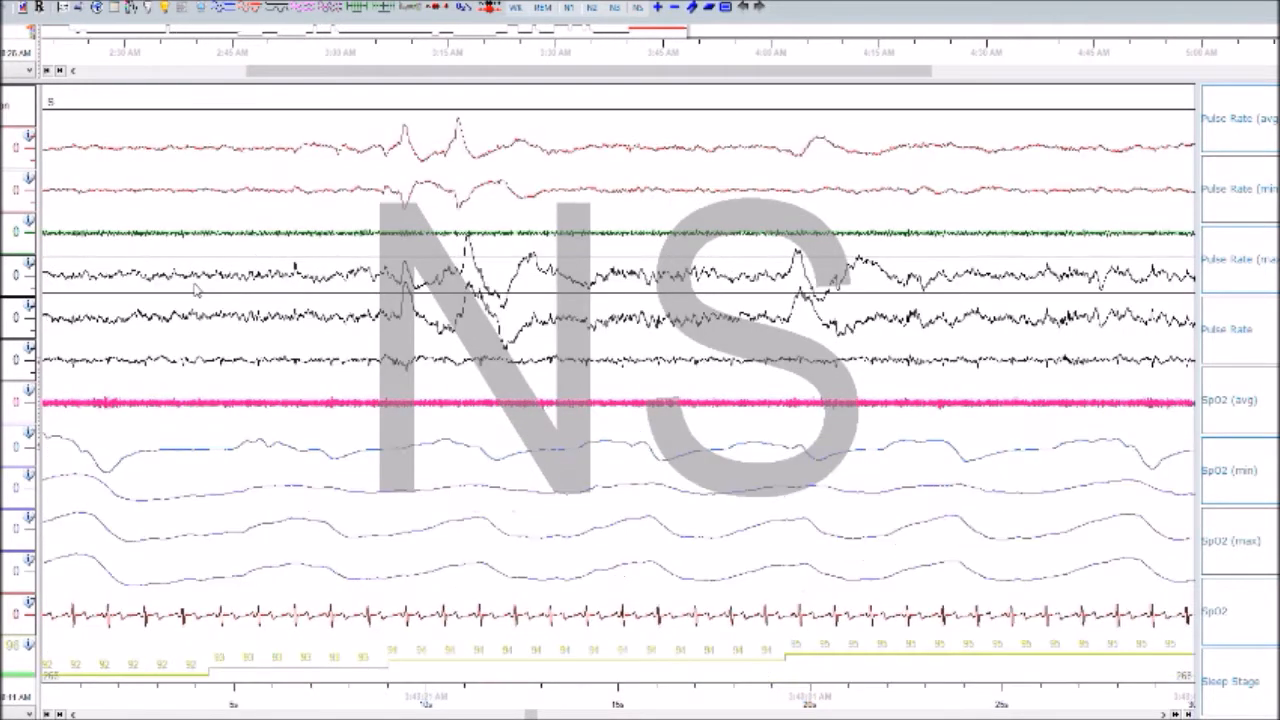
key("Right")
key("Right")
key("Right")
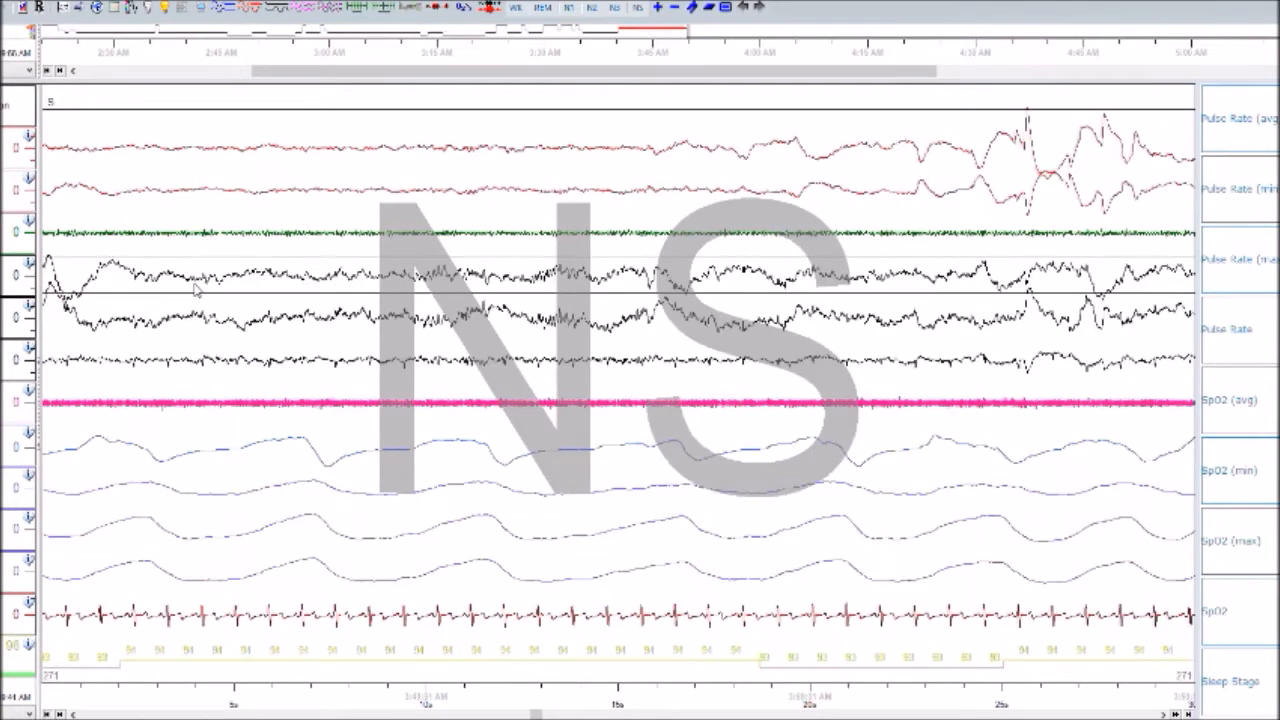
key("Right")
key("Right")
key("Right")
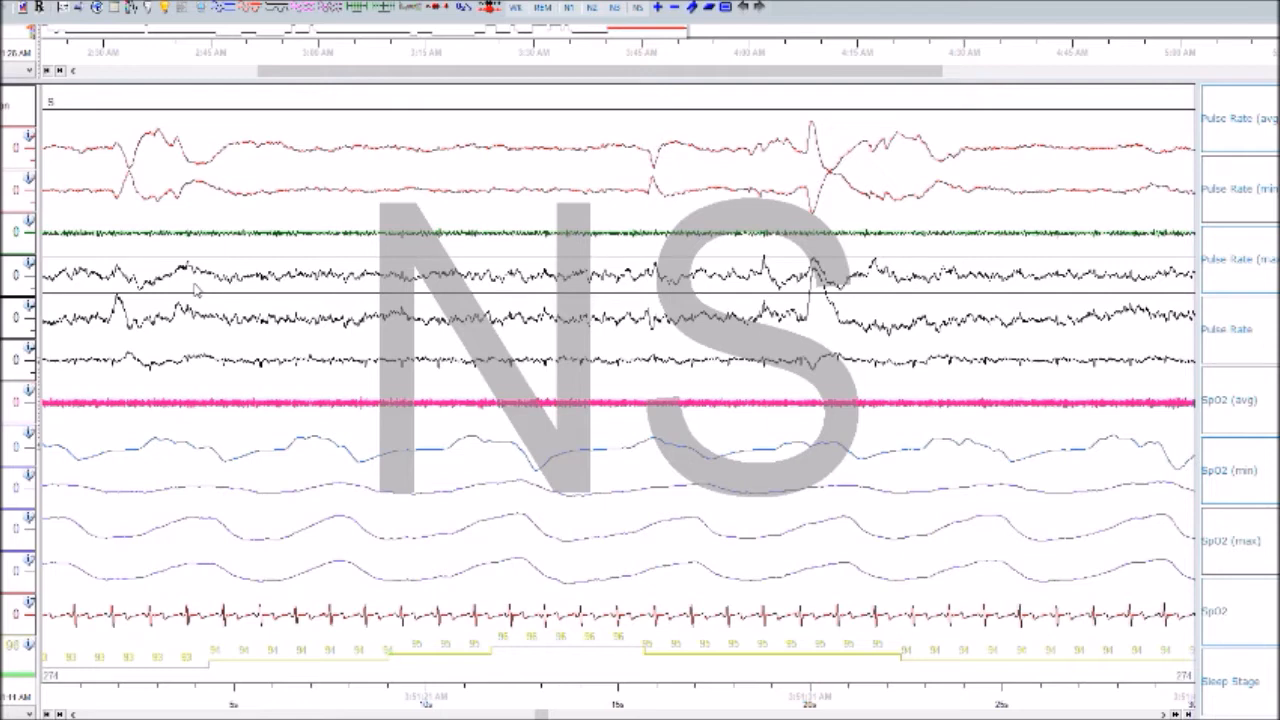
- Score epochs 274 through 279 as REM and advance to epoch 280
key("Left")
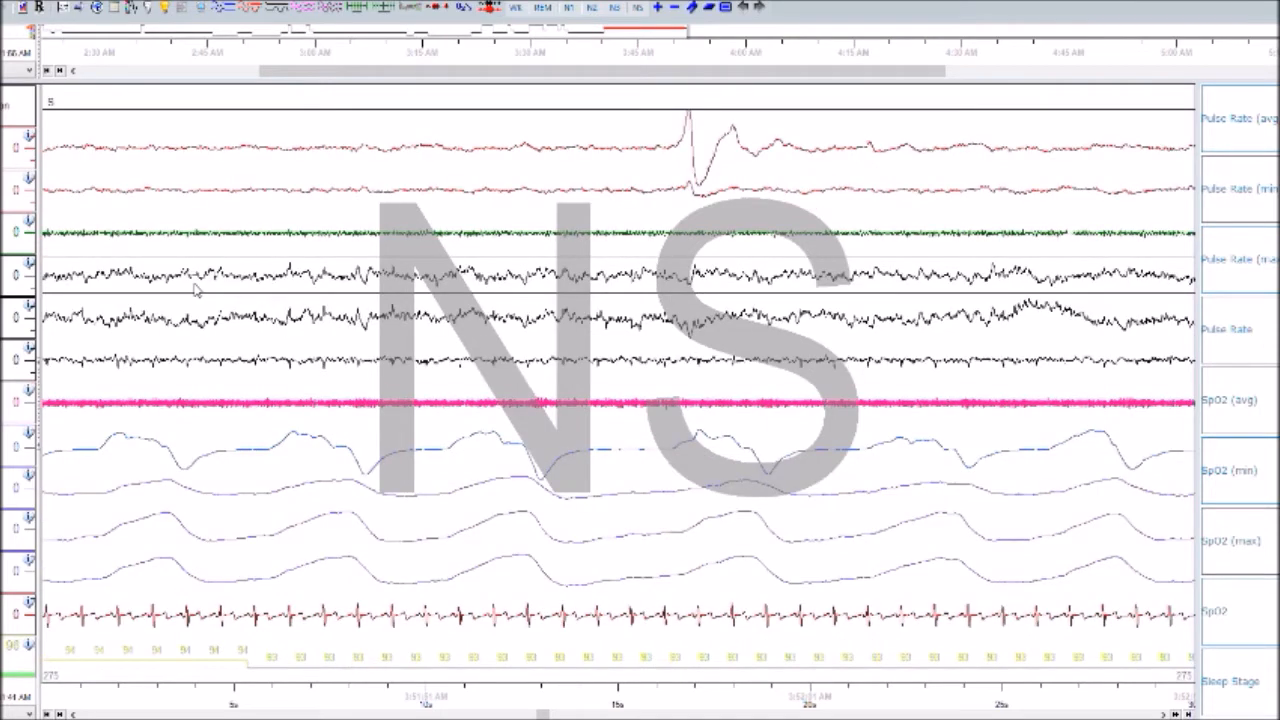
key("Right")
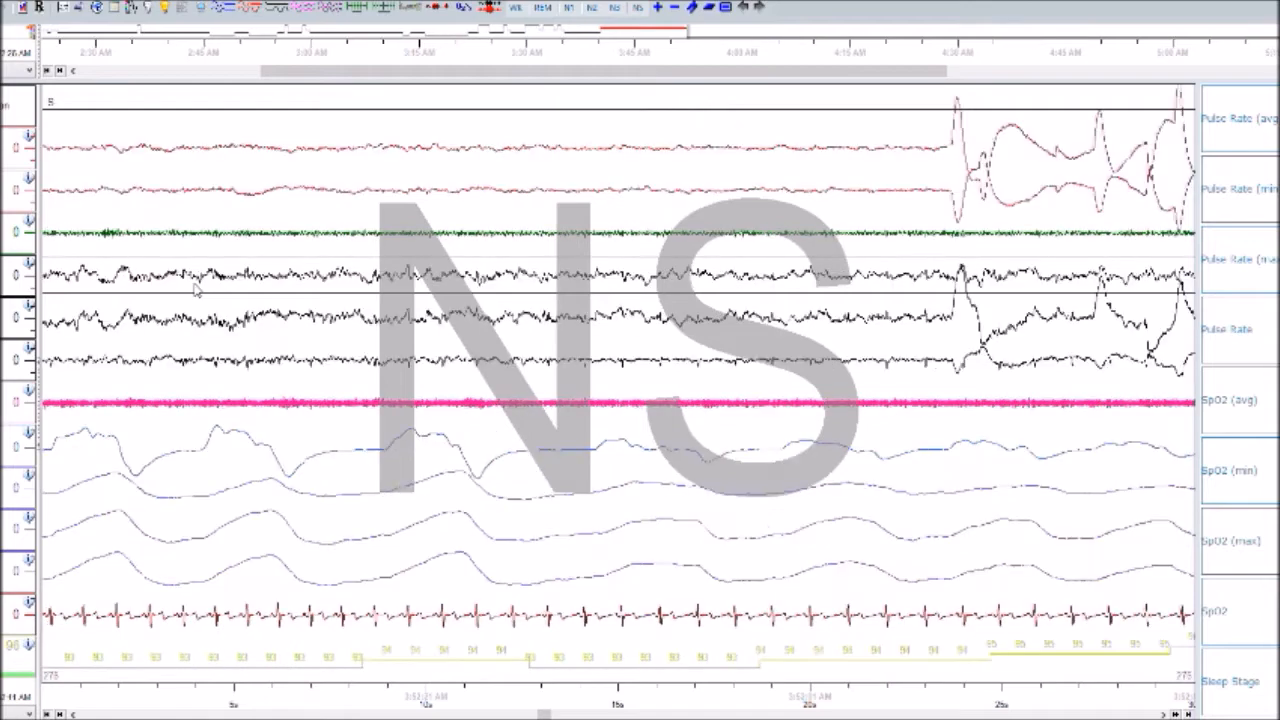
key("Right")
key("Right")
key("Right")
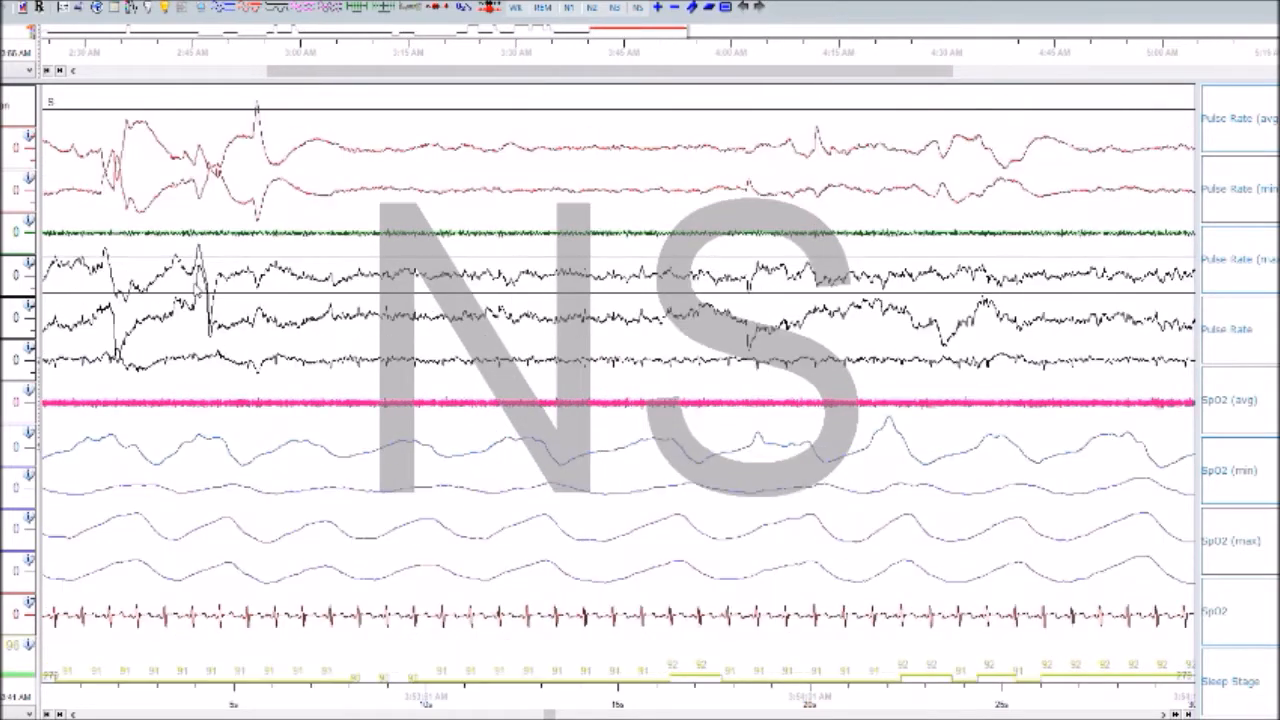
key("Right")
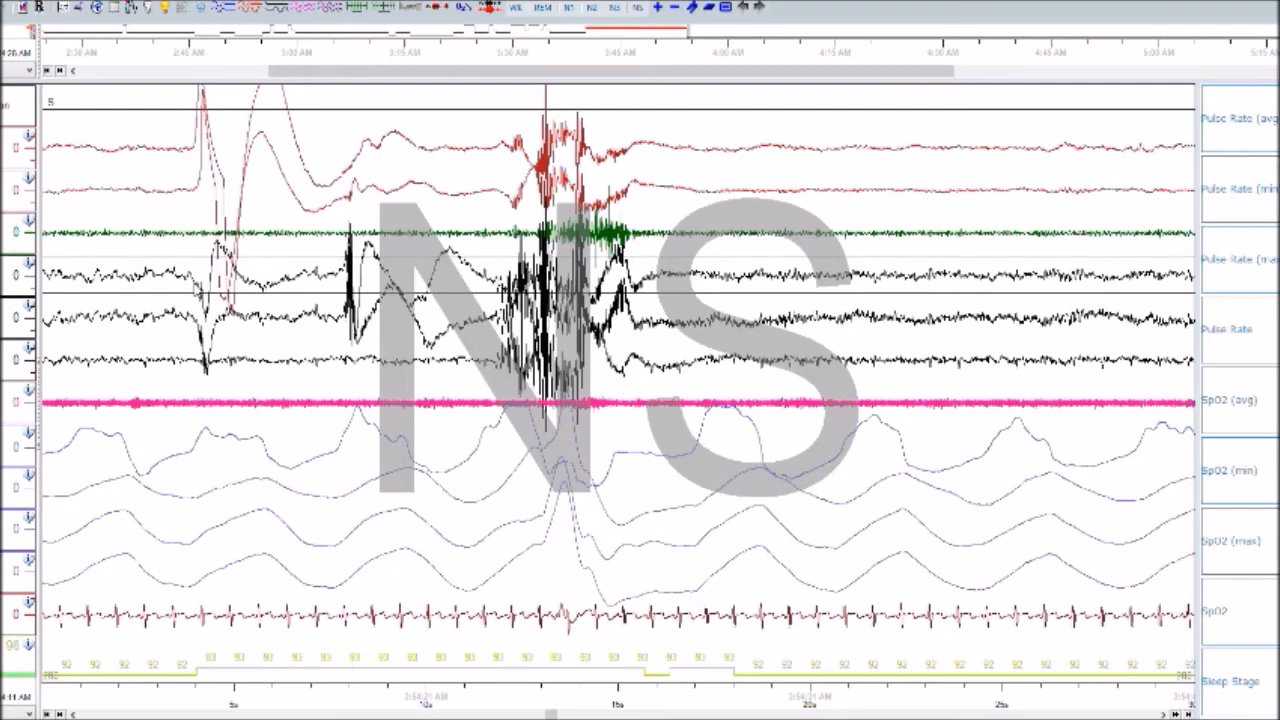
- Stage epochs 280 through 287 in sequence, advancing to epoch 288
key("Right")
key("Right")
key("Right")
key("Right")
key("Right")
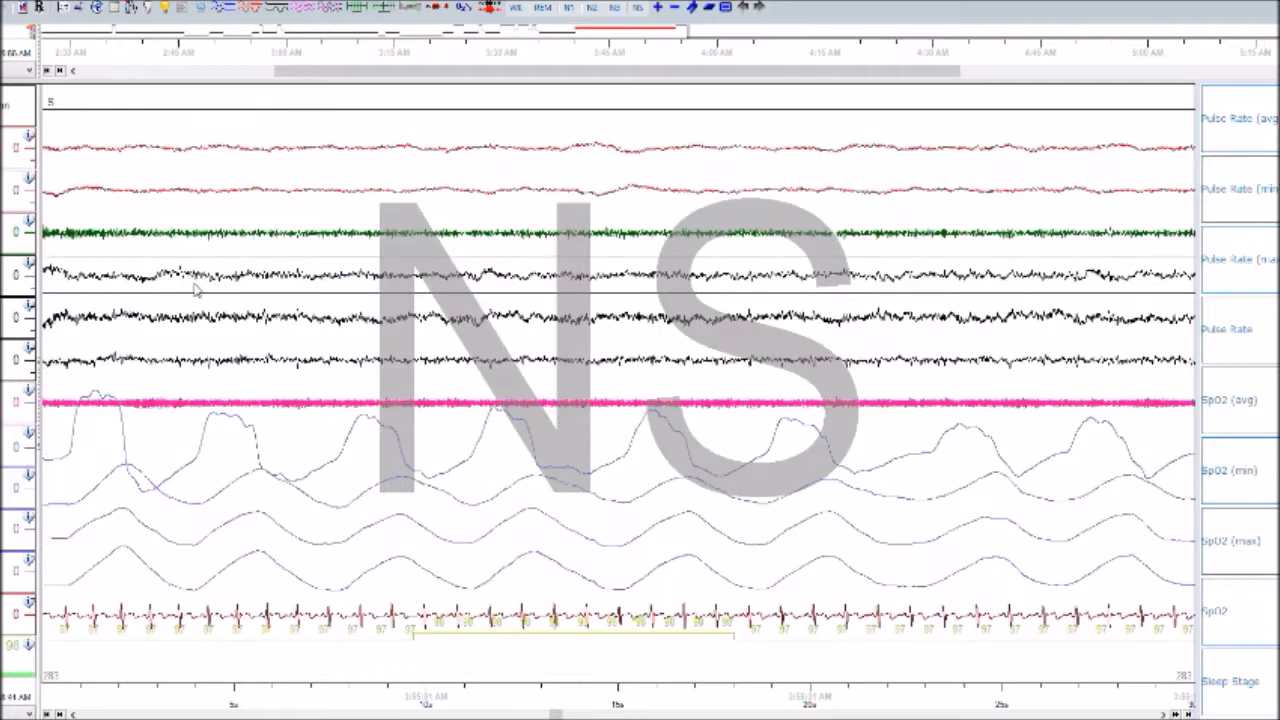
key("Right")
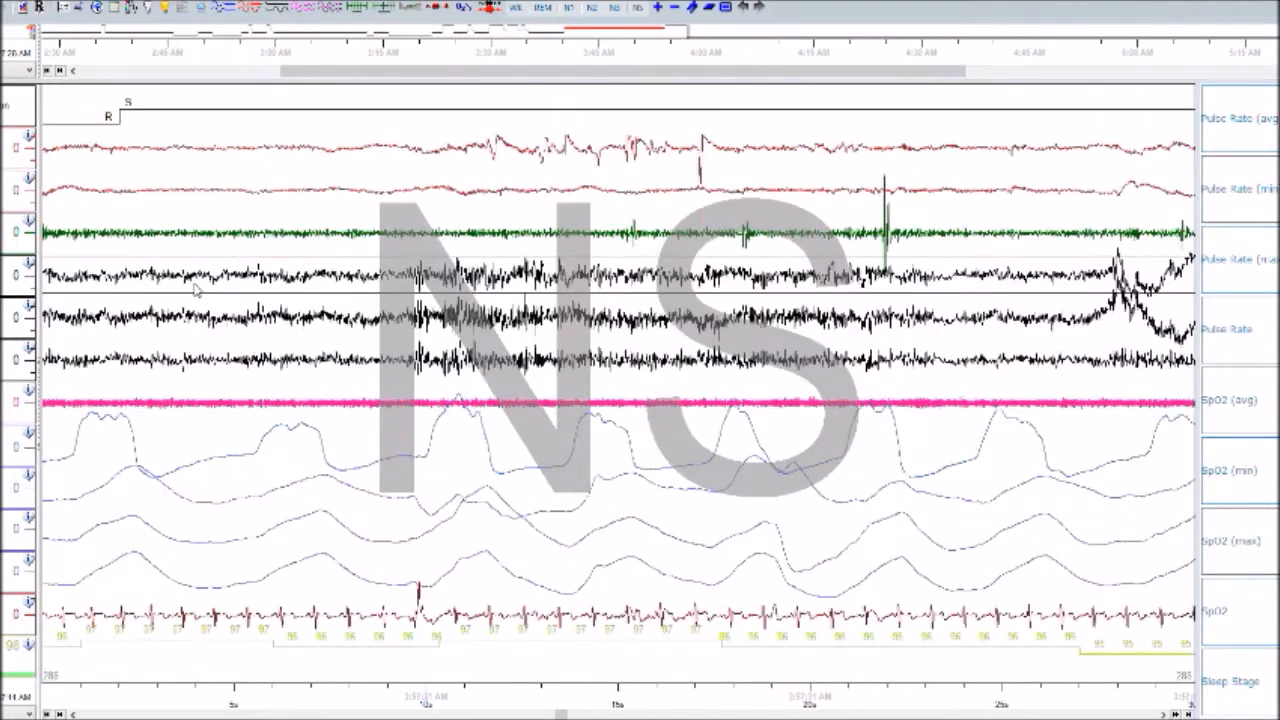
key("Right")
key("Right")
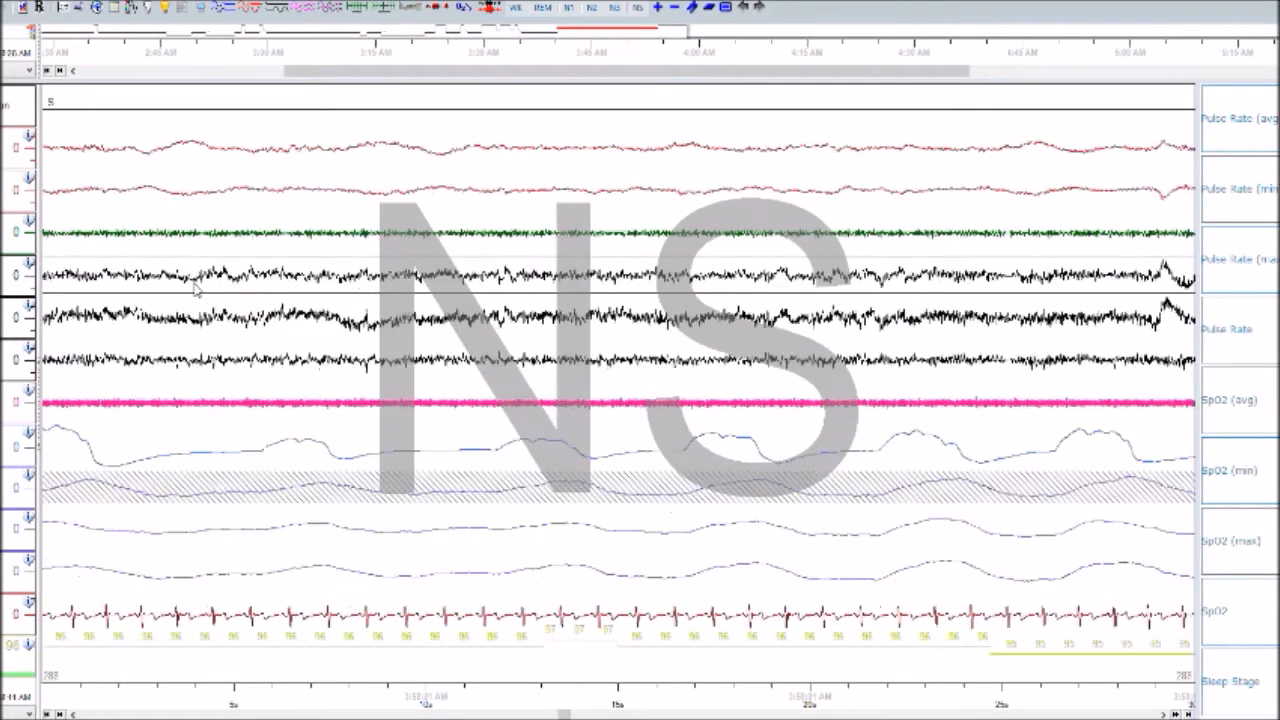
- Score epochs 288 through 291 as wake (WK) and advance to epoch 292
key("Right")
key("Right")
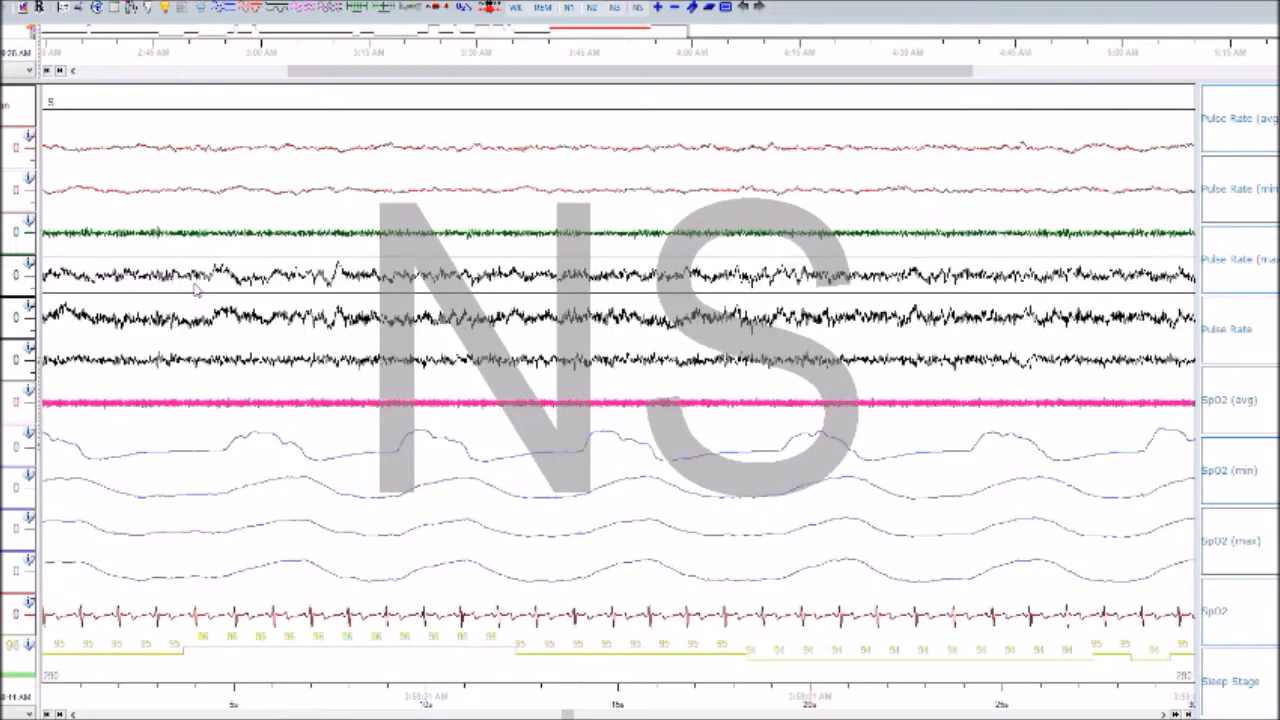
key("Right")
key("Right")
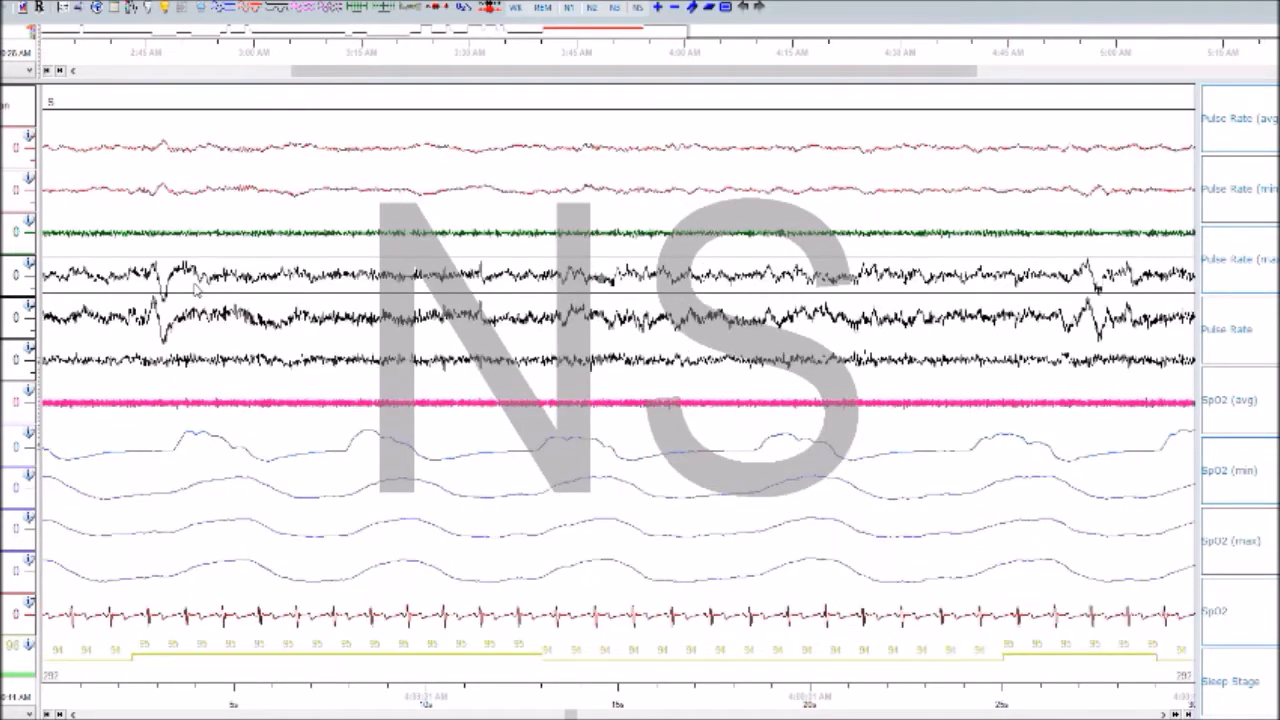
- Go back to epoch 288, recheck the epochs up to 292, and return to epoch 291
key("Left")
key("Left")
key("Left")
key("Left")
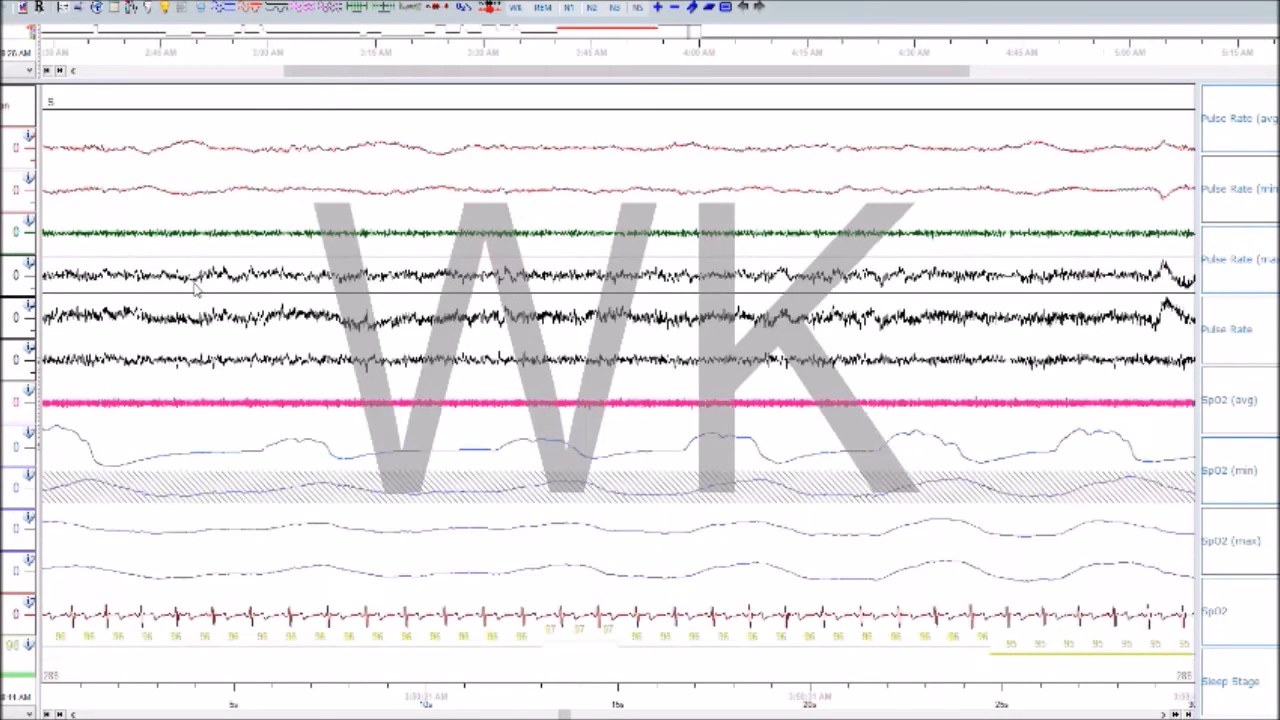
key("Right")
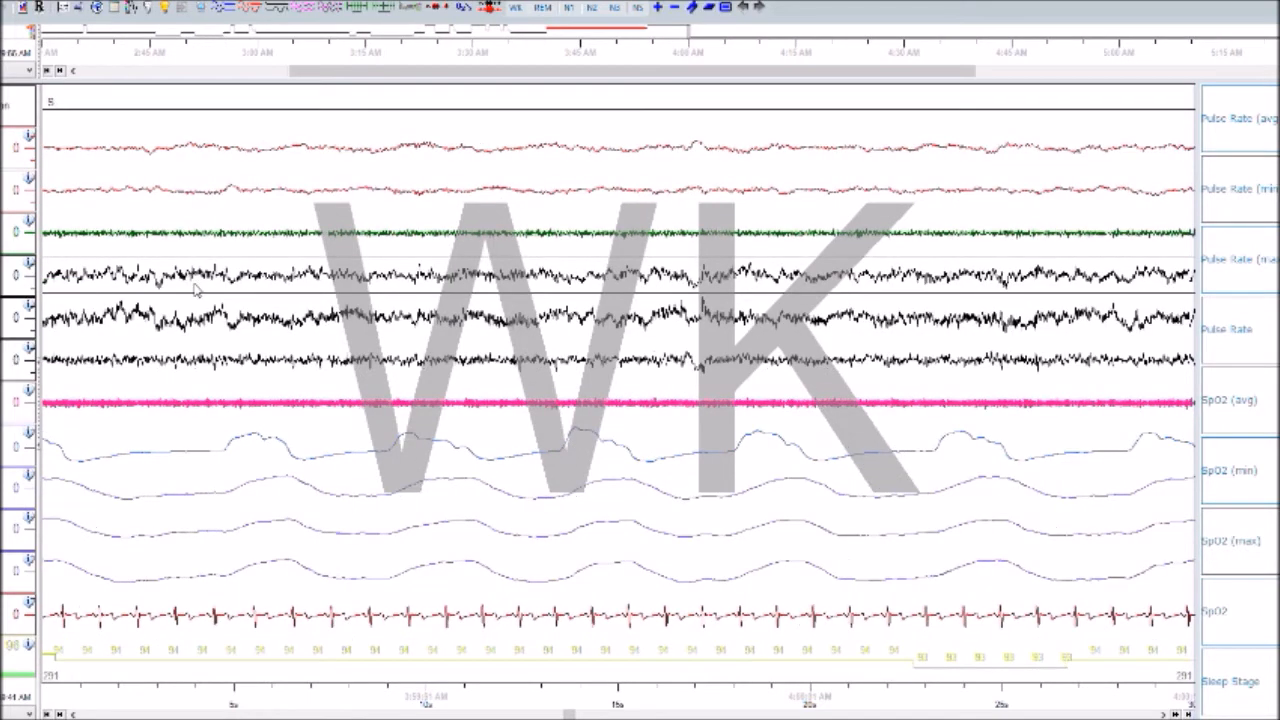
key("Right")
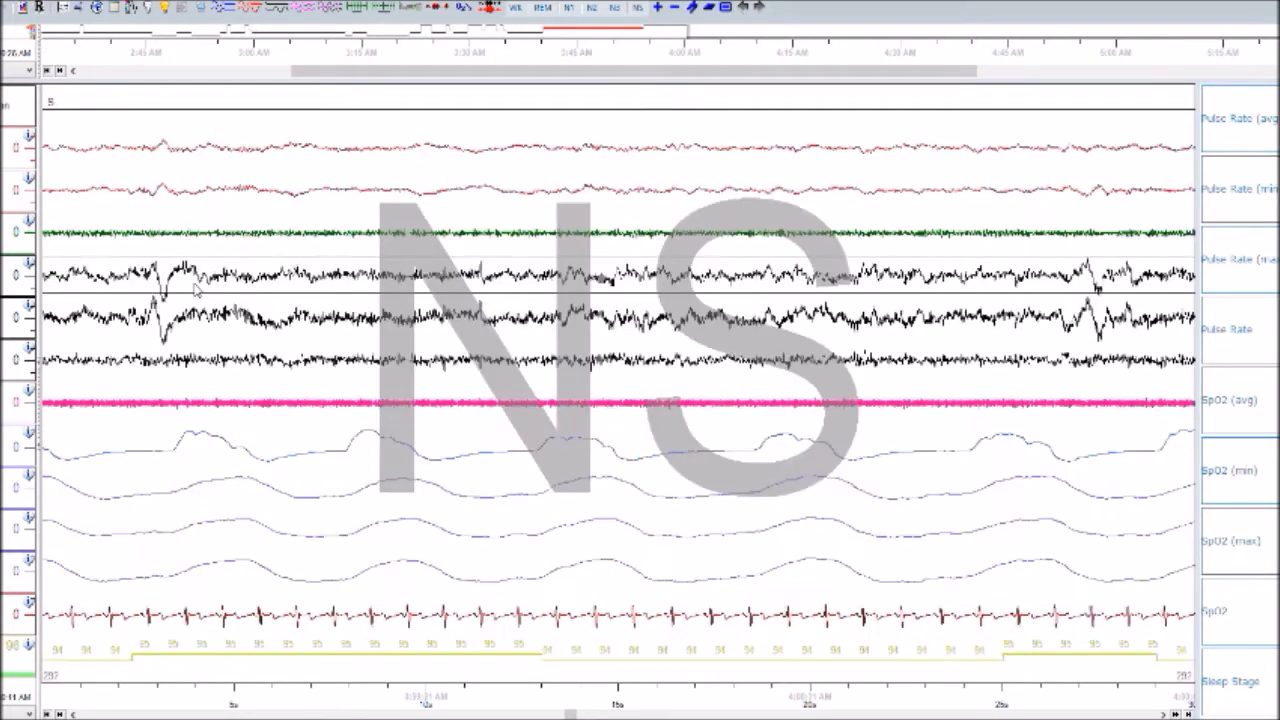
key("Left")
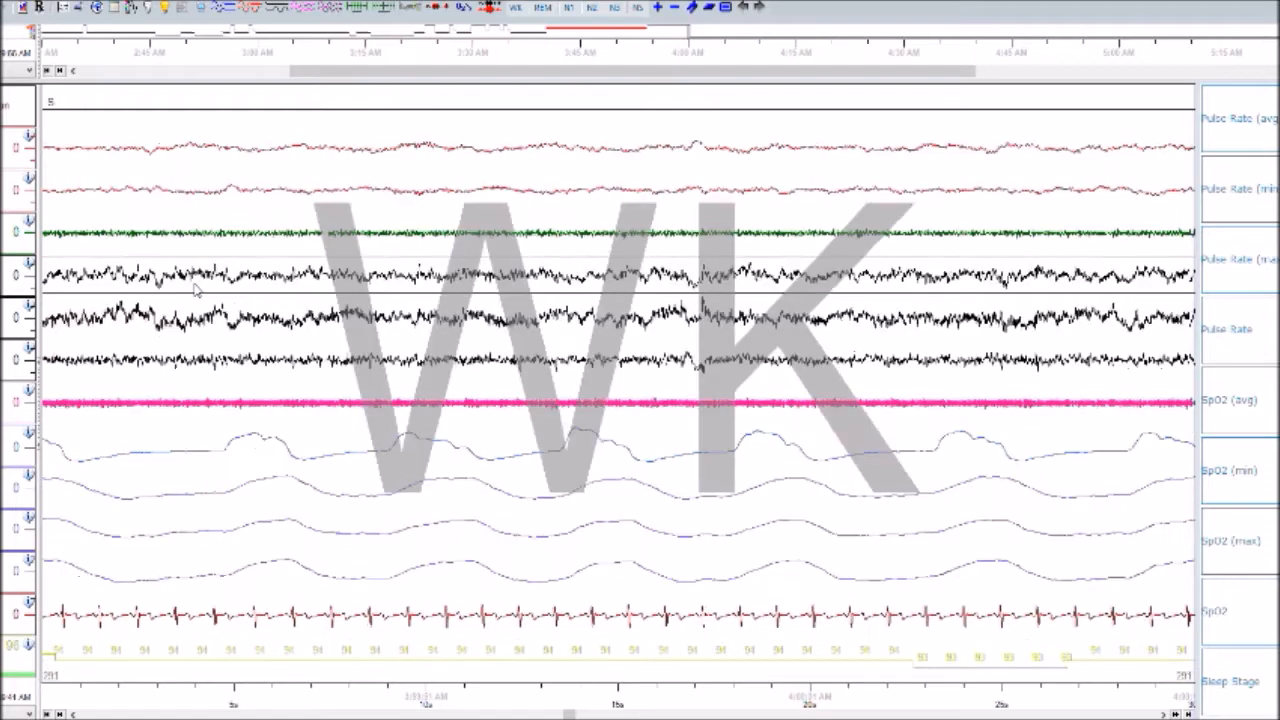
- Continue from epoch 291 and stage epochs 292 through 298, advancing to epoch 299
key("Right")
key("Right")
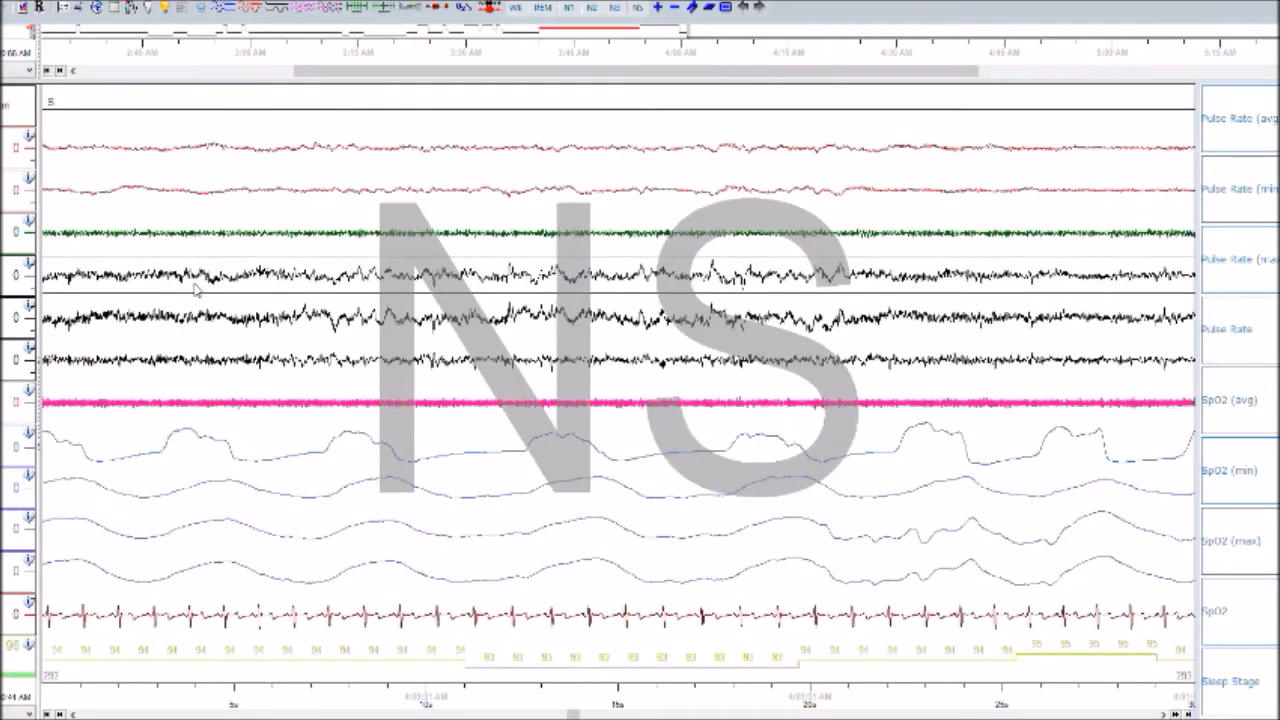
key("Right")
key("Right")
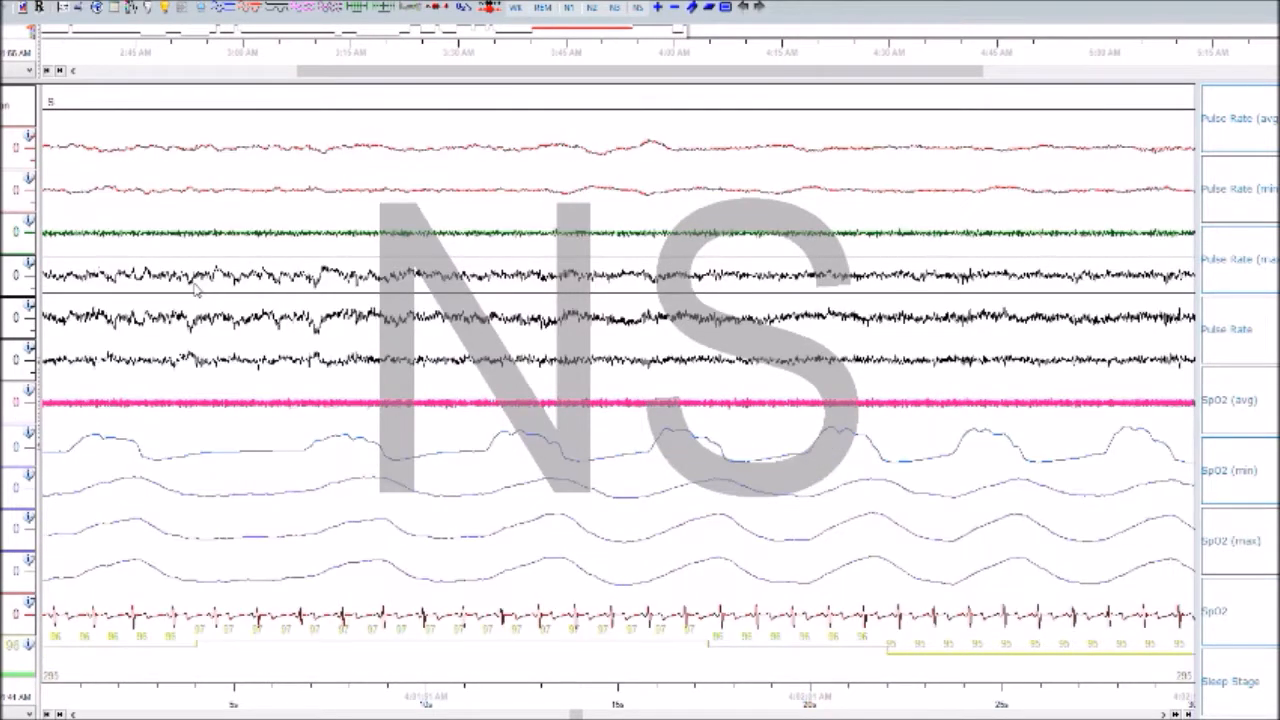
key("Right")
key("Right")
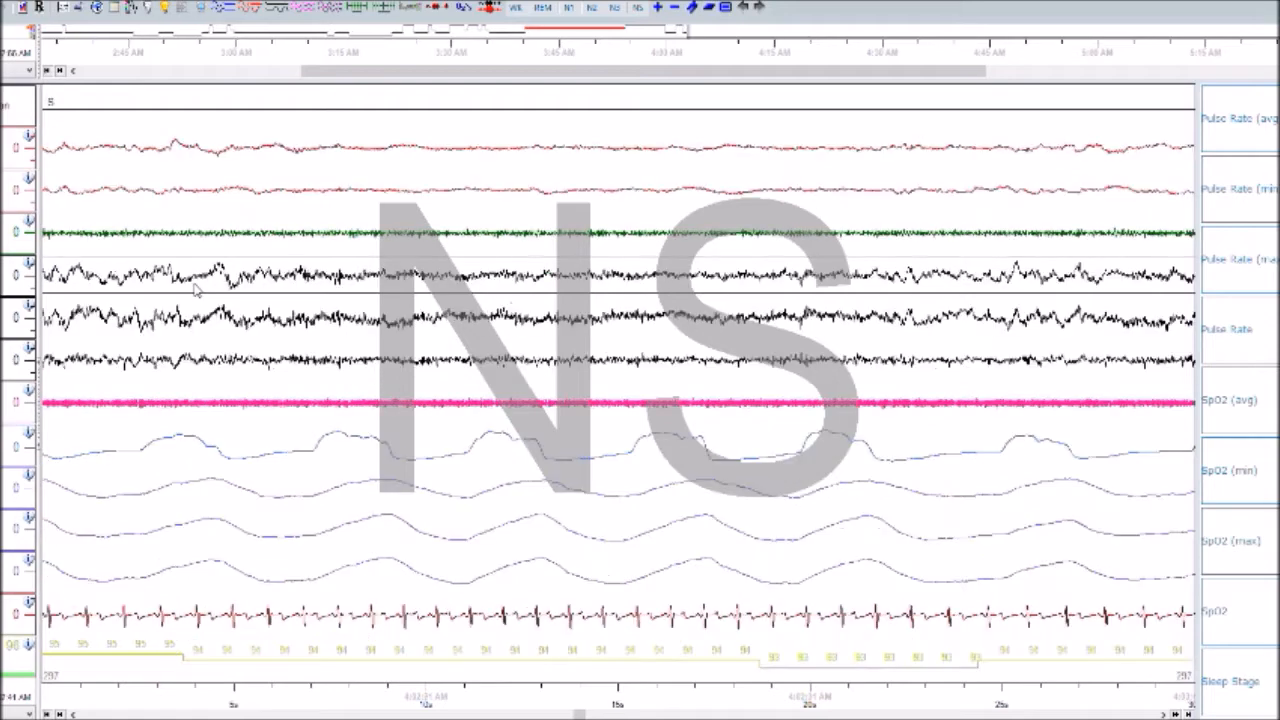
key("Right")
key("Right")
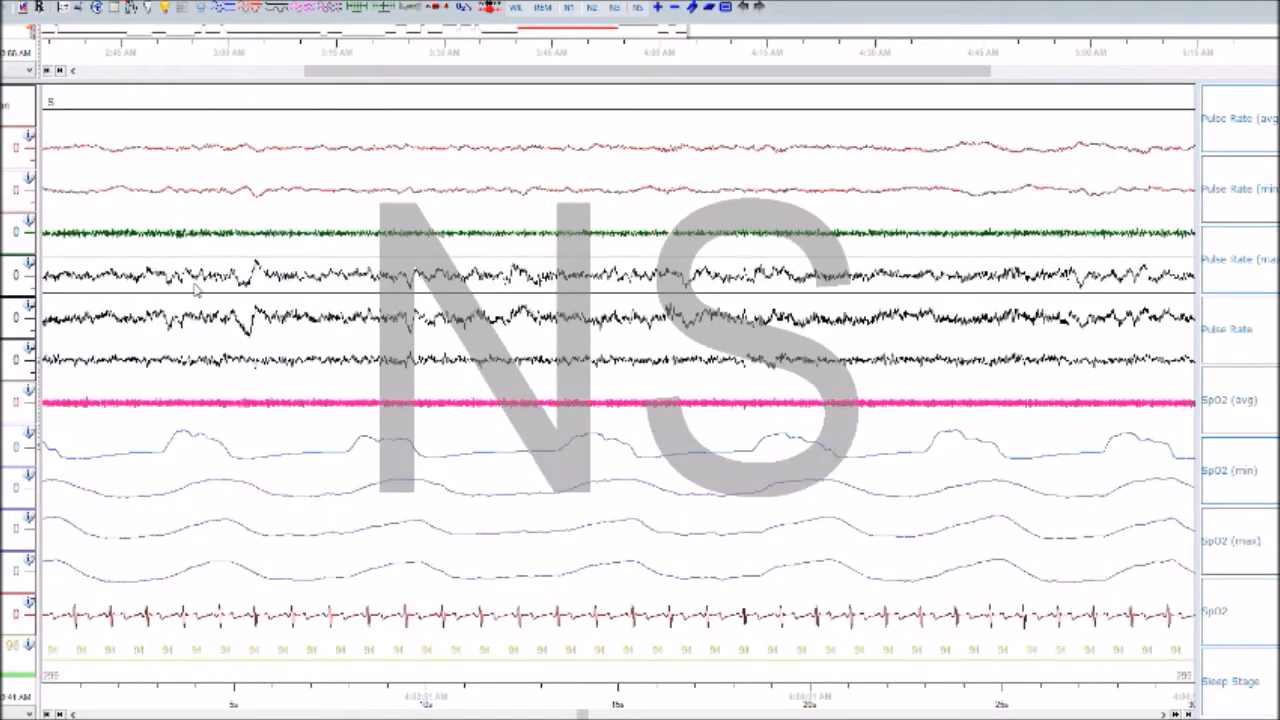
- Stage epochs 299 through 303 one by one, advancing to epoch 304
key("Right")
key("Right")
key("Right")
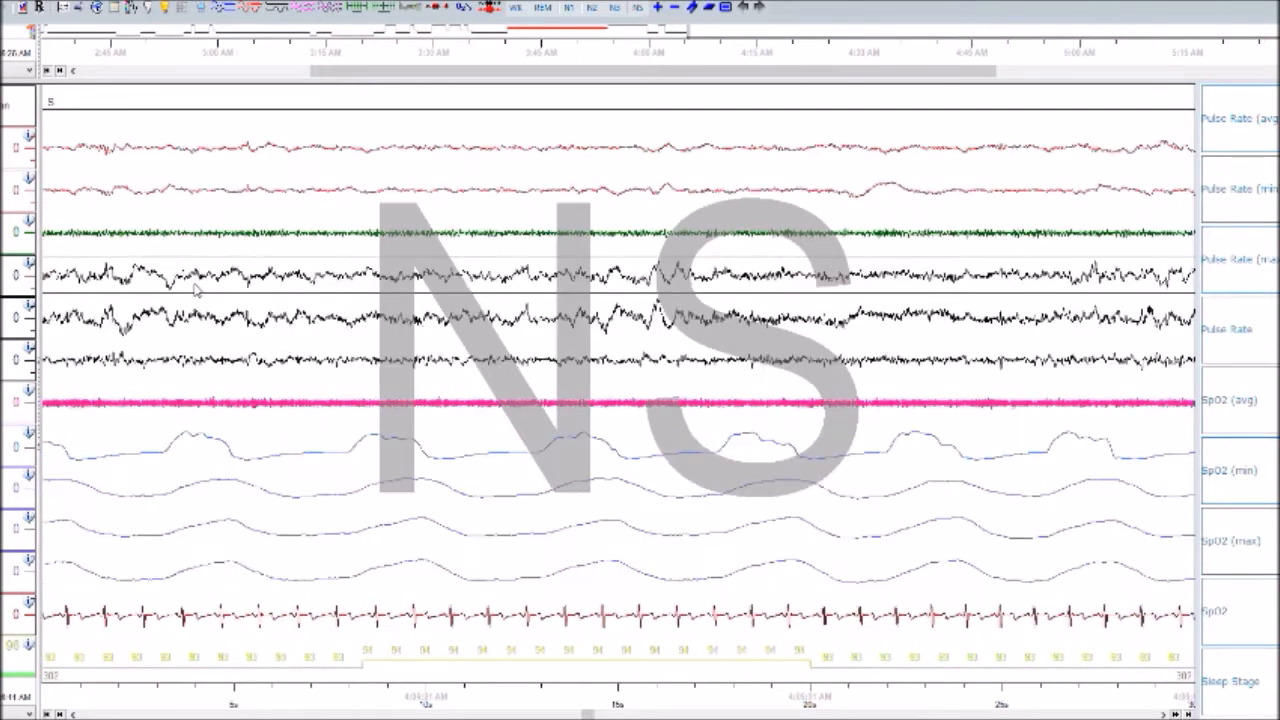
key("Right")
key("Right")
key("Right")
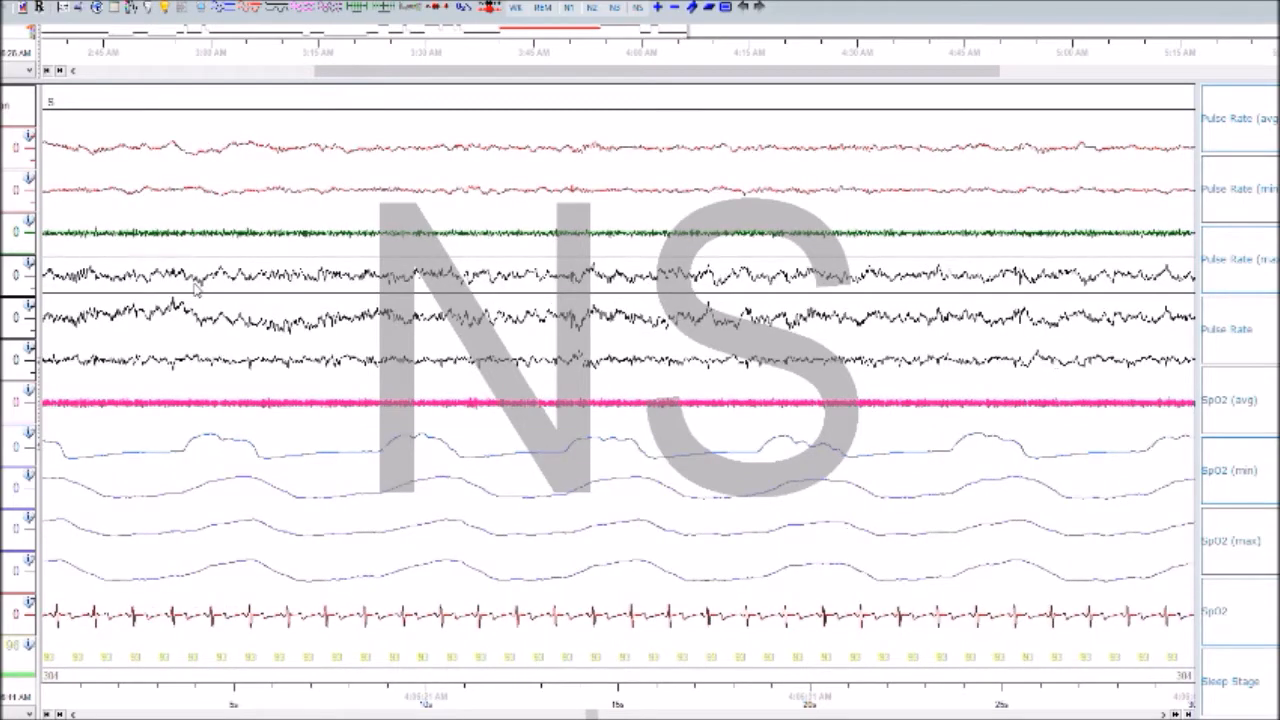
- Stage epochs 304 through 311 in sequence, advancing to epoch 312
key("Right")
key("Right")
key("Right")
key("Right")
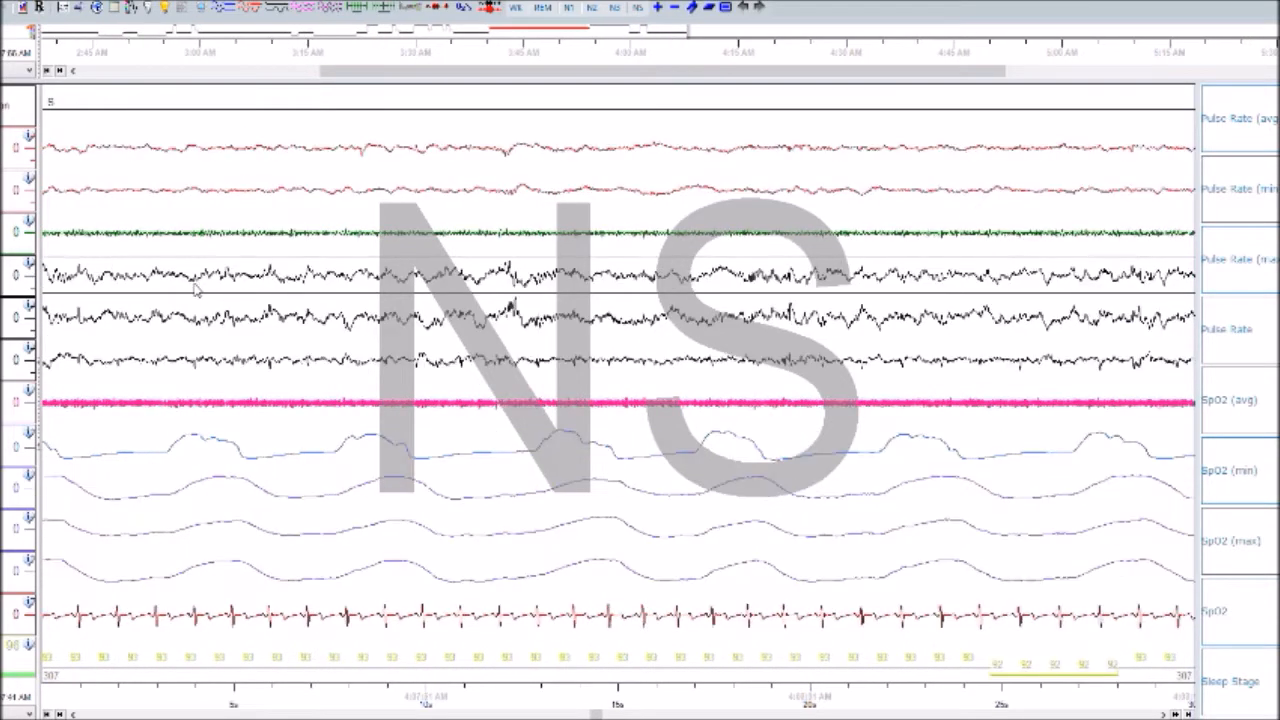
key("Right")
key("Right")
key("Right")
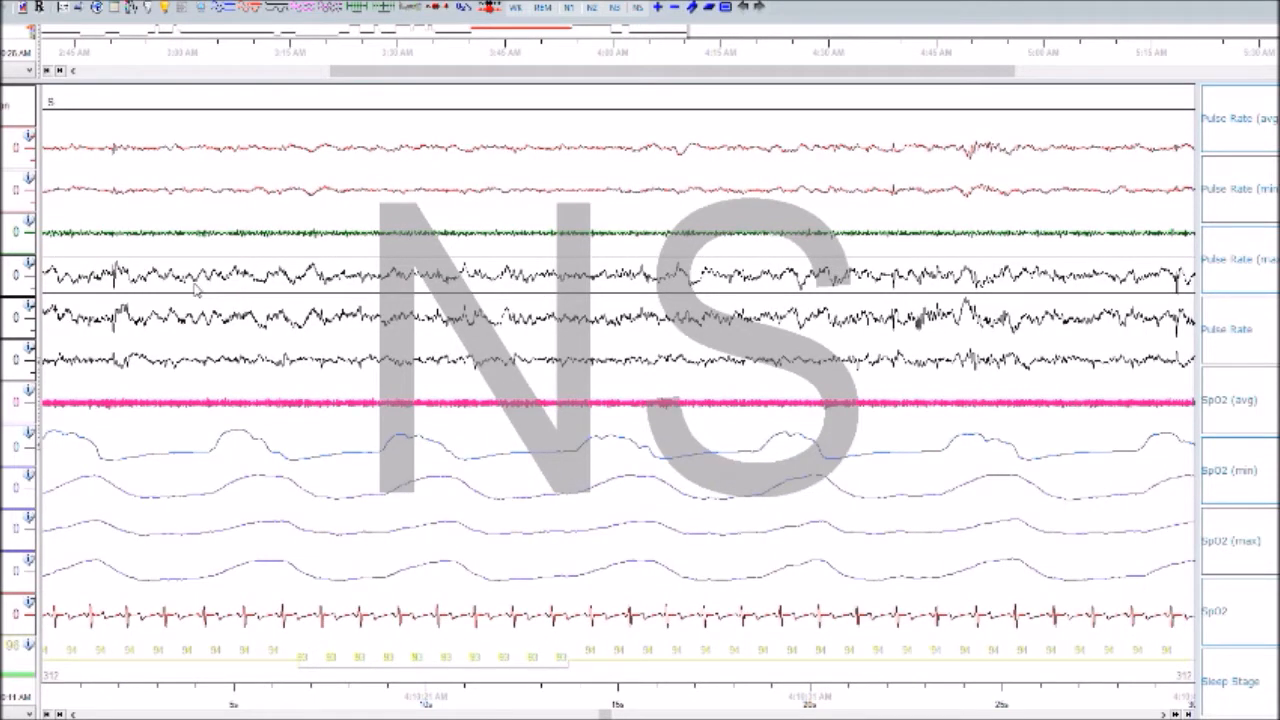
- Stage epochs 312 through 318 in sequence, advancing to epoch 319
key("Right")
key("Right")
key("Right")
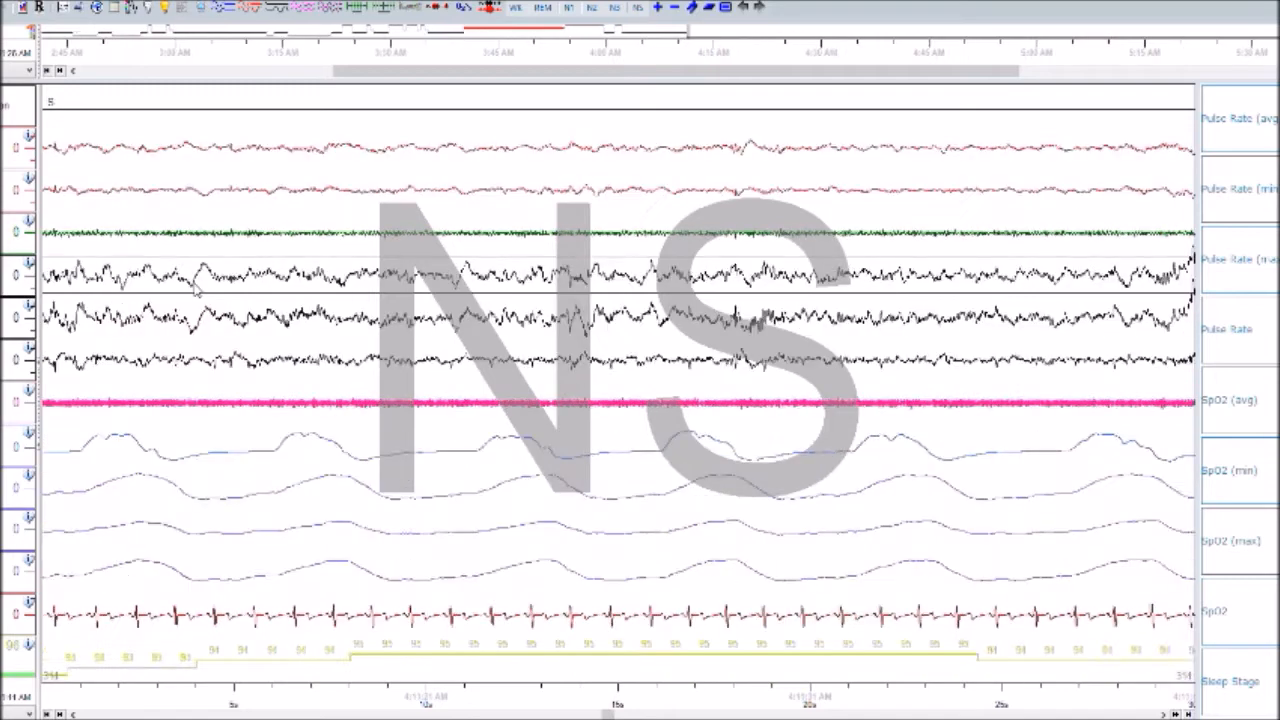
key("Right")
key("Right")
key("Right")
key("Right")
key("Right")
key("Right")
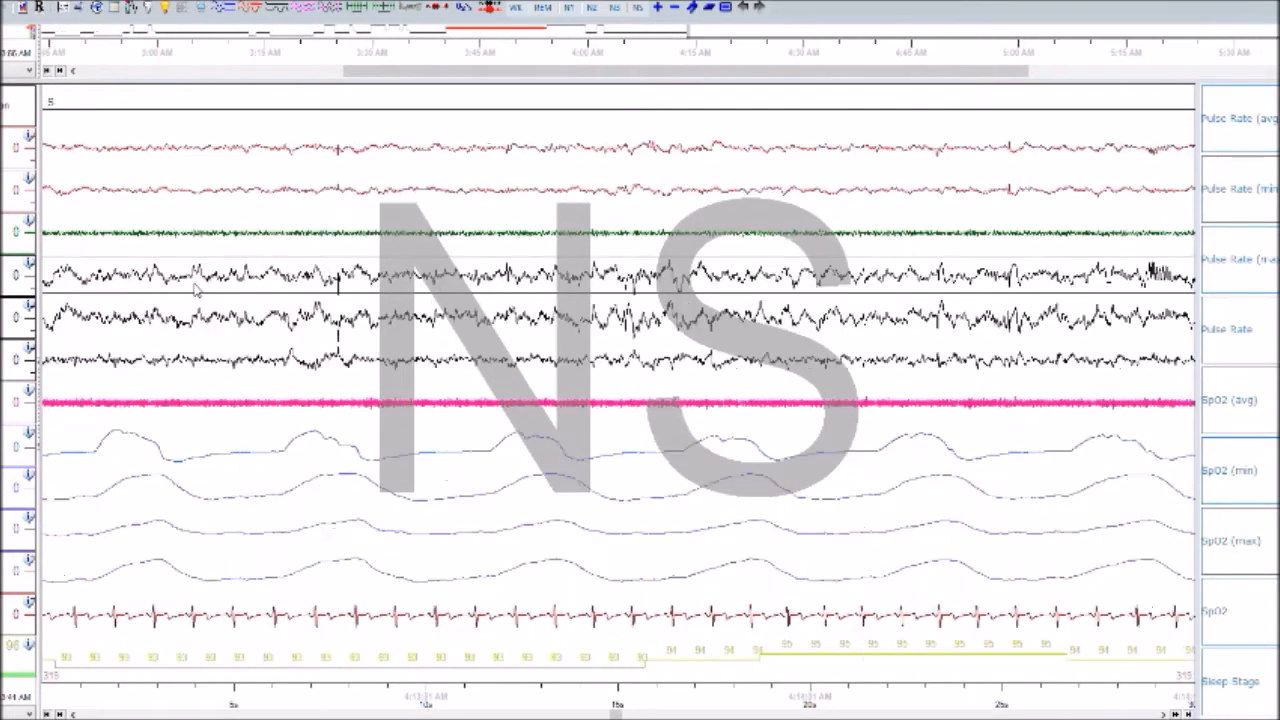
- Stage epochs 319 through 327 in sequence, advancing to epoch 328
key("Right")
key("Right")
key("Right")
key("Right")
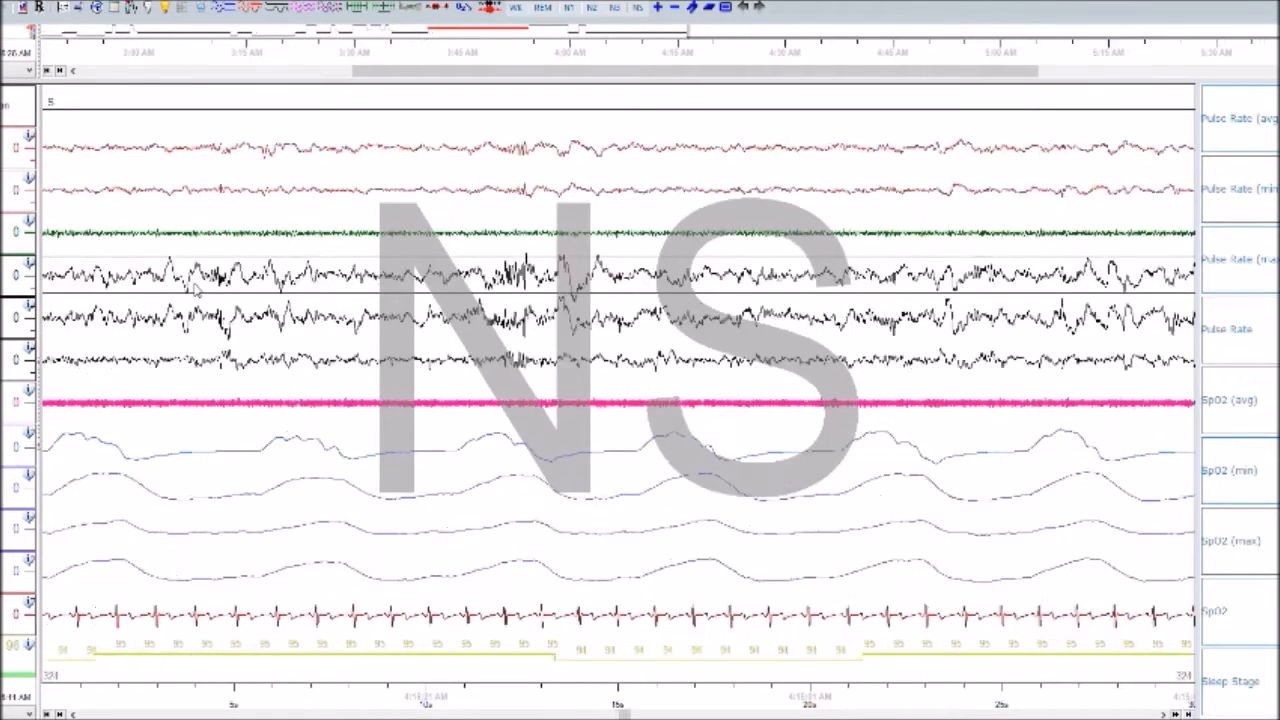
key("Right")
key("Right")
key("Right")
key("Right")
key("Right")
key("Right")
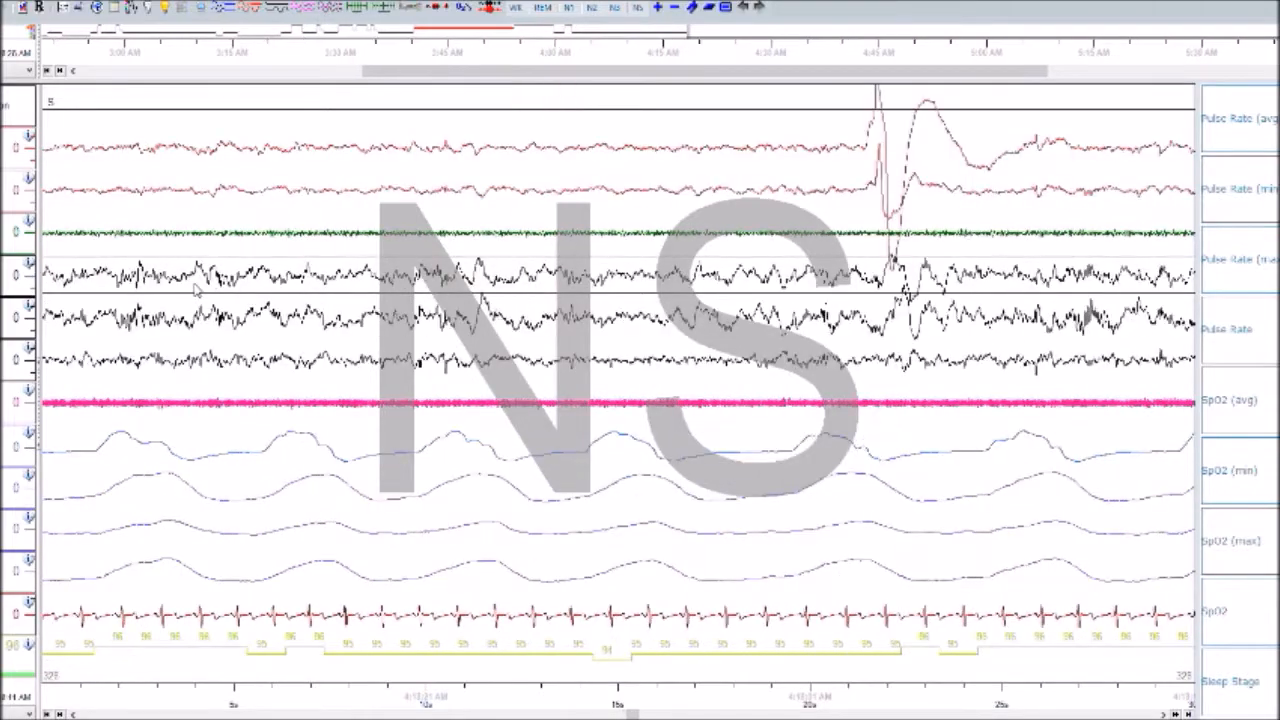
- Stage epochs 328 through 332 one by one, advancing to epoch 333
key("Right")
key("Right")
key("Right")
key("Right")
key("Right")
key("Right")
key("Right")
key("Right")
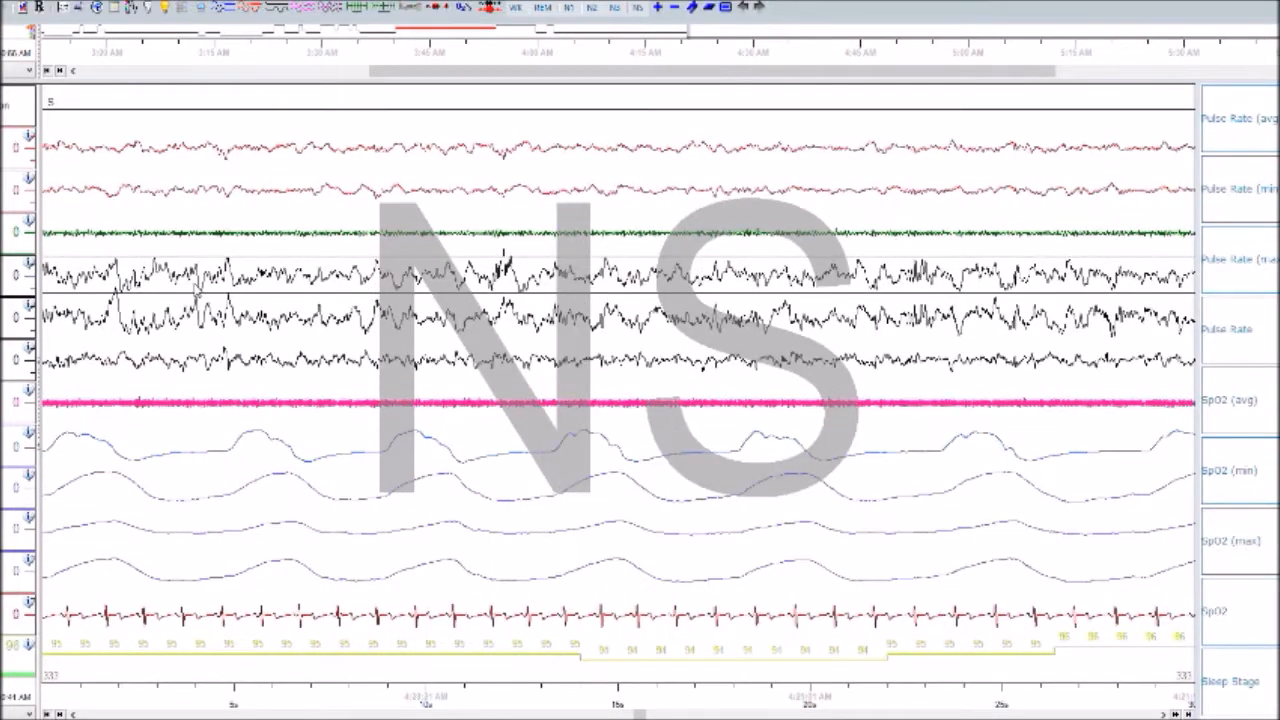
- Stage epochs 333 through 337 one by one, advancing to epoch 338
key("Right")
key("Right")
key("Right")
key("Right")
key("Right")
key("Right")
key("Right")
key("Right")
key("Right")
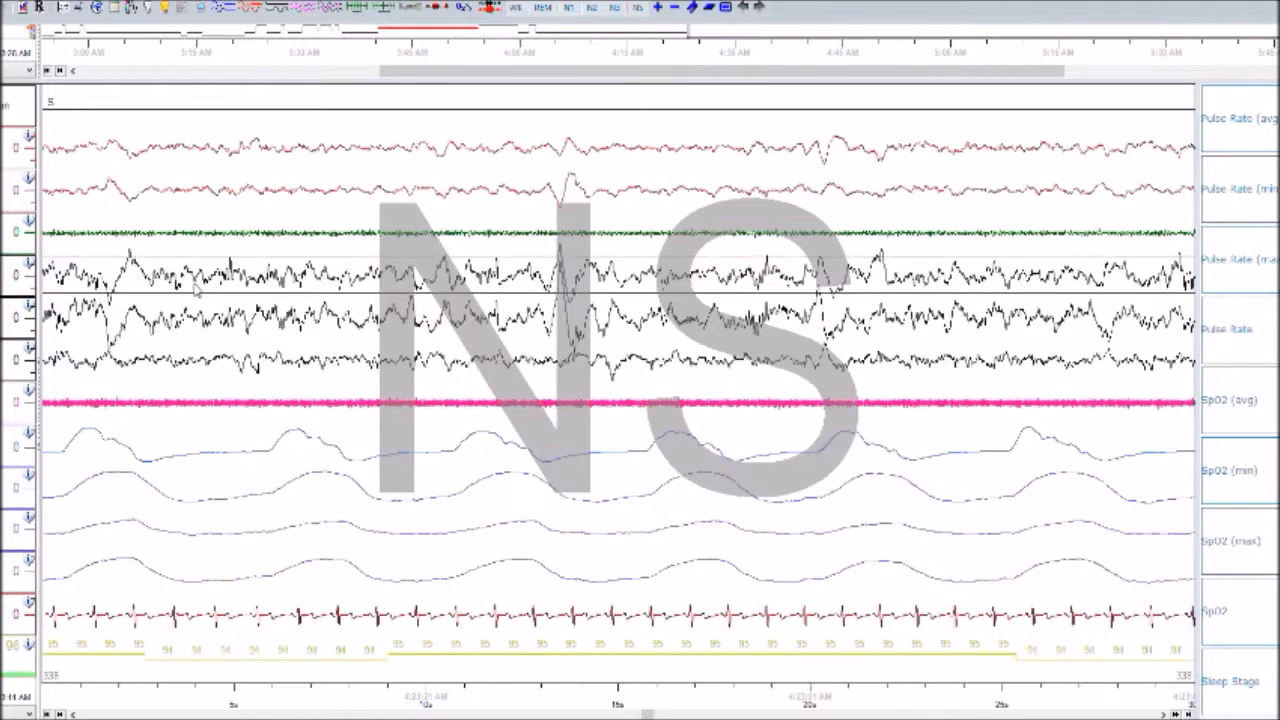
- Stage epochs 338 through 346 in sequence, advancing to epoch 347
key("Right")
key("Right")
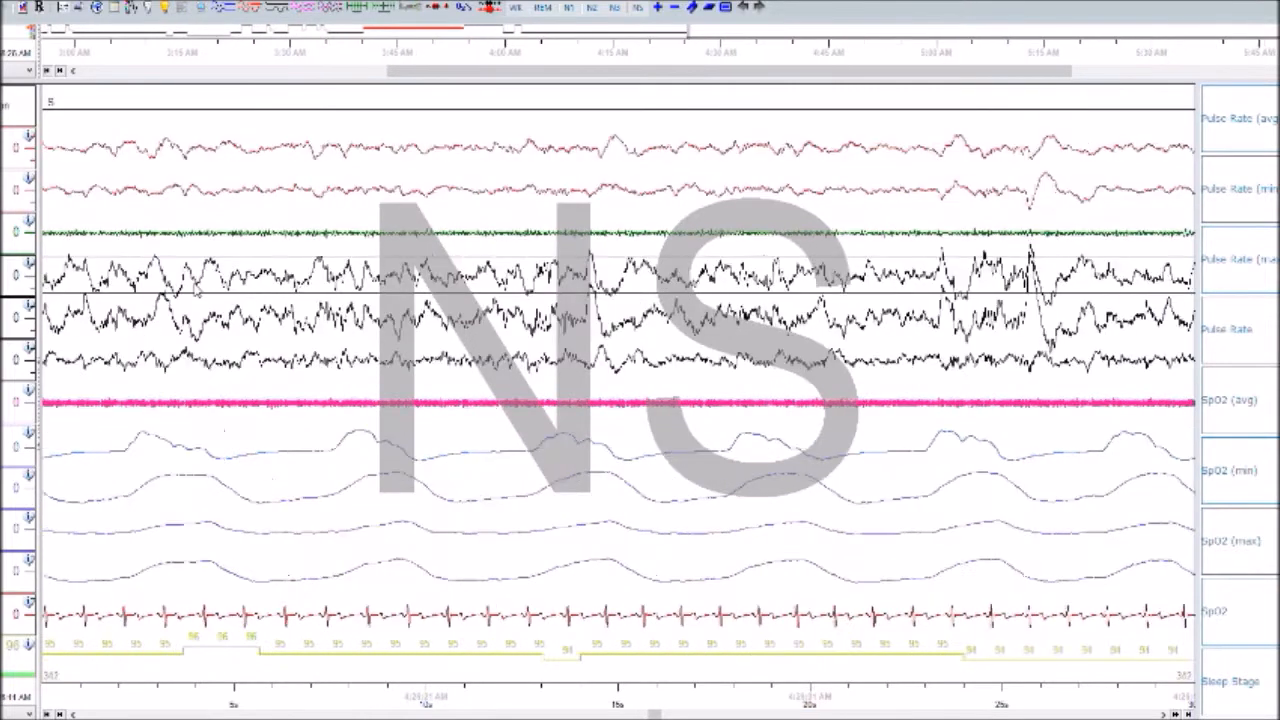
key("Right")
key("Right")
key("Right")
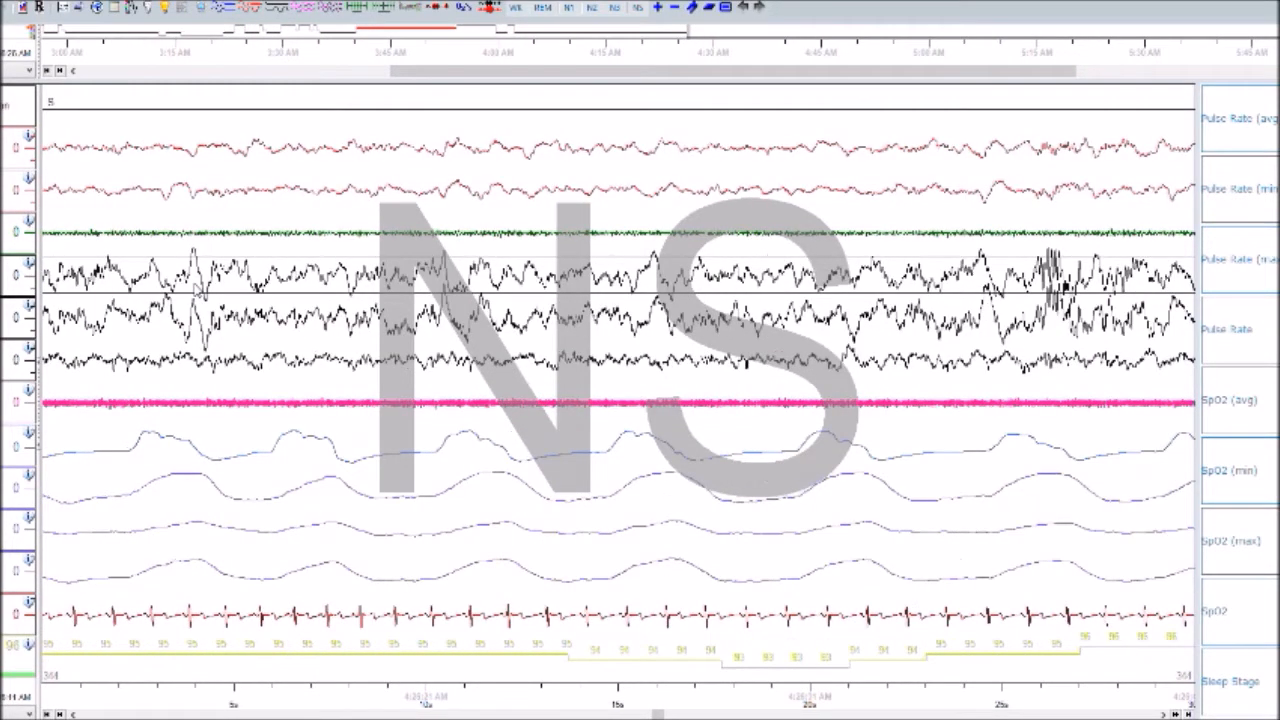
key("Right")
key("Right")
key("Right")
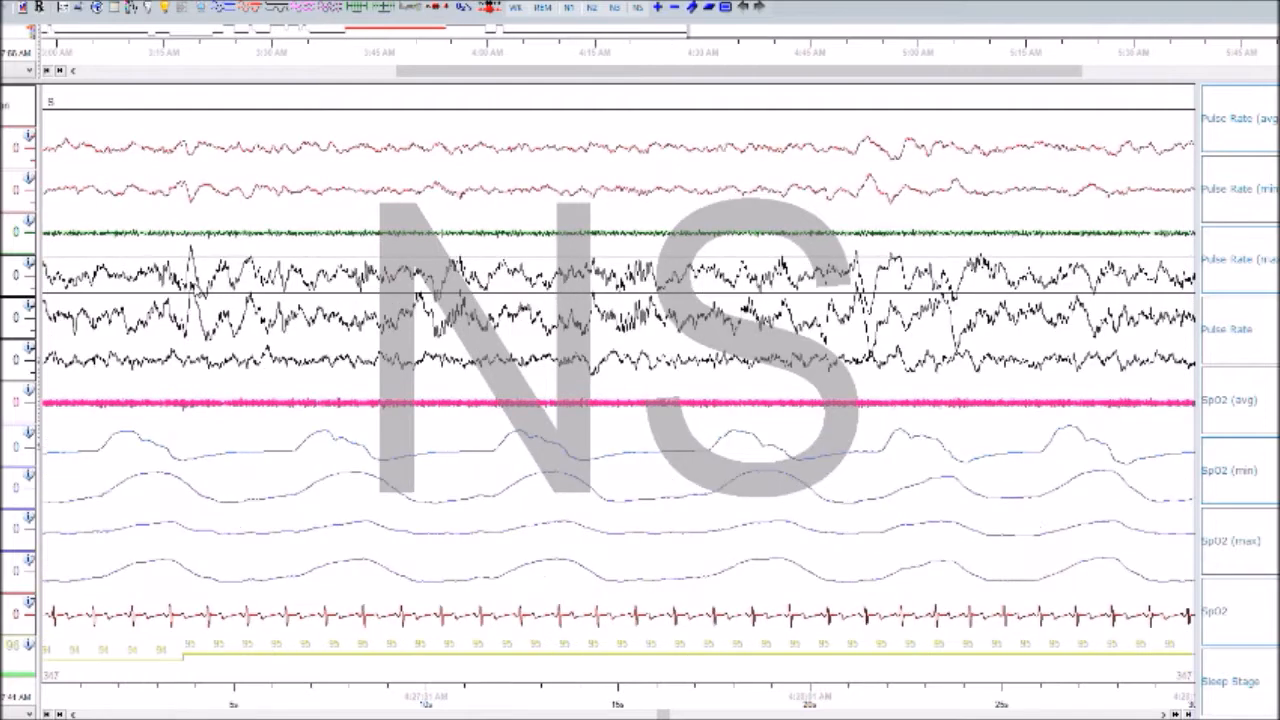
- Stage epochs 347 through 350 one by one, advancing to epoch 351
key("Right")
key("Right")
key("Right")
key("Right")
key("Right")
key("Right")
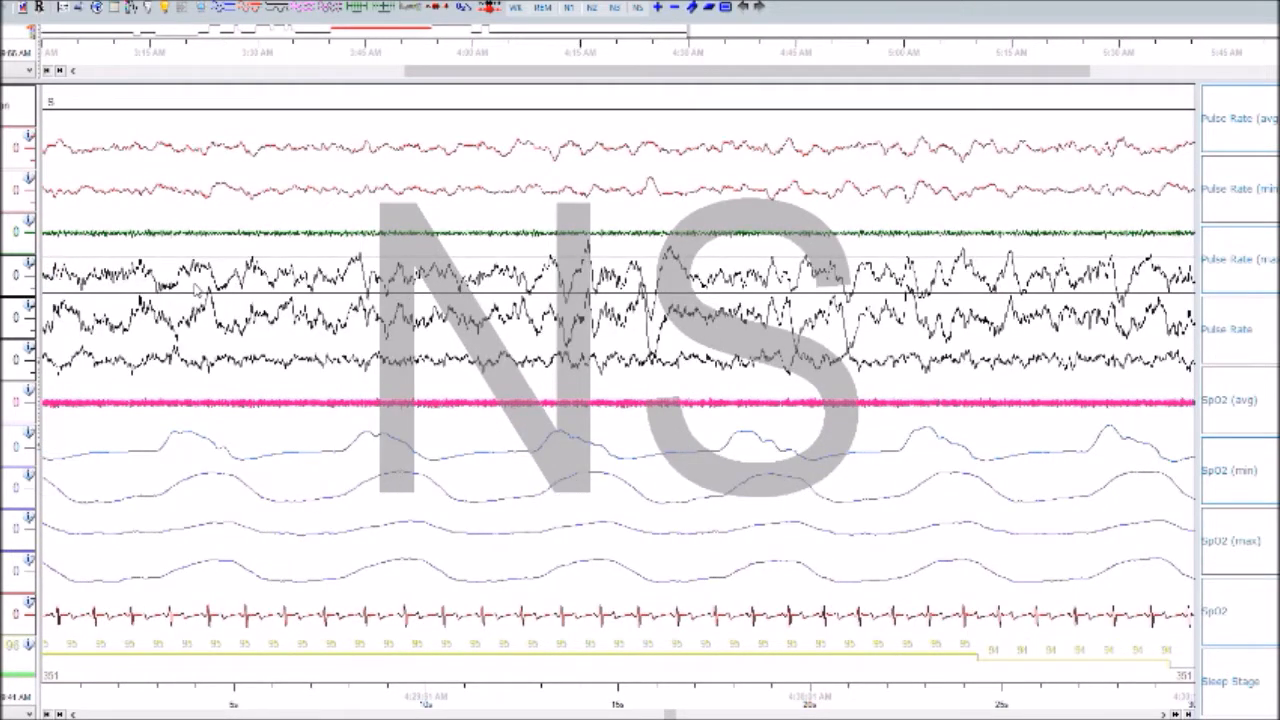
- Stage epochs 351 through 357 in sequence, advancing to epoch 358
key("Right")
key("Right")
key("Right")
key("Right")
key("Right")
key("Right")
key("Right")
key("Right")
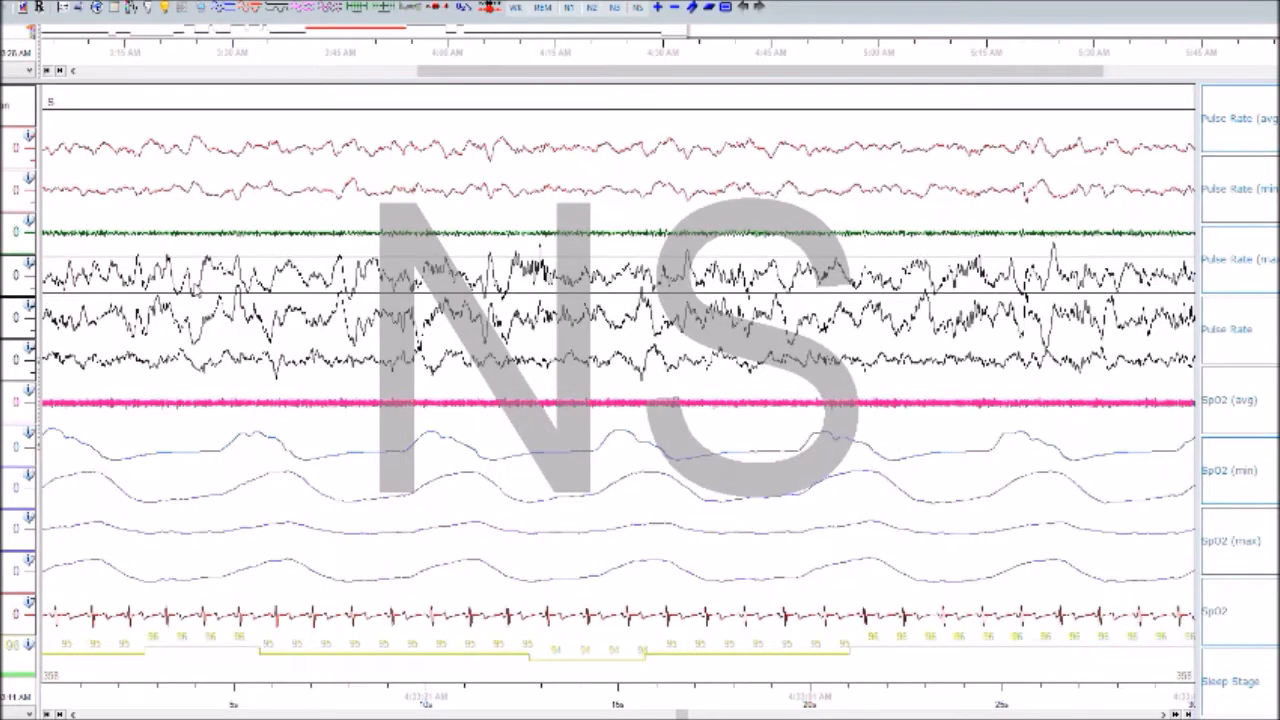
- Stage epochs 358 through 367 in sequence, advancing to epoch 368
key("Right")
key("Right")
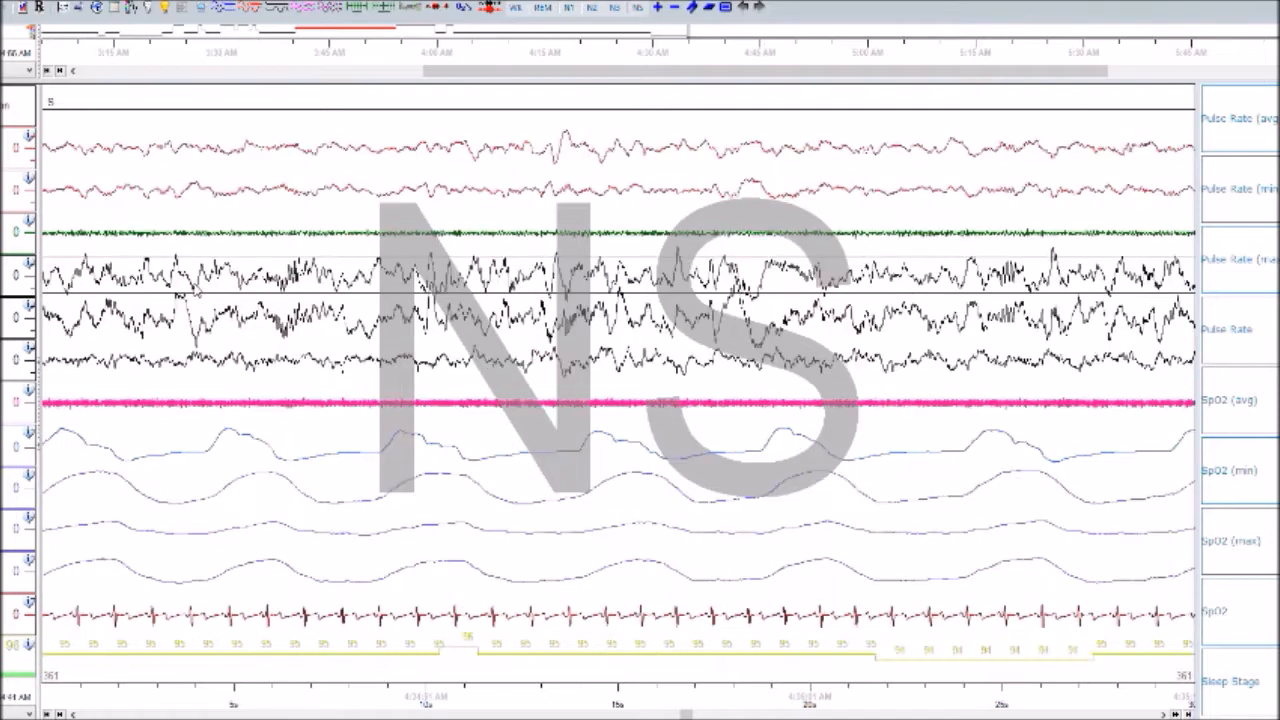
key("Right")
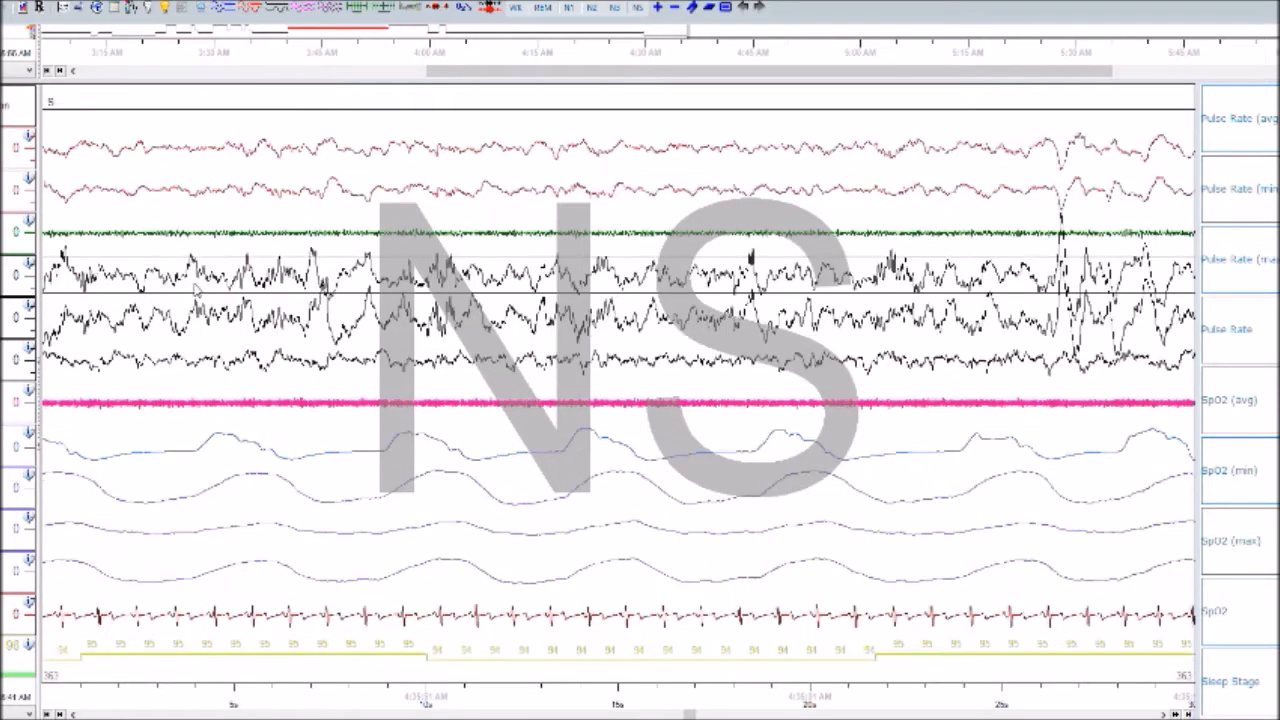
key("Left")
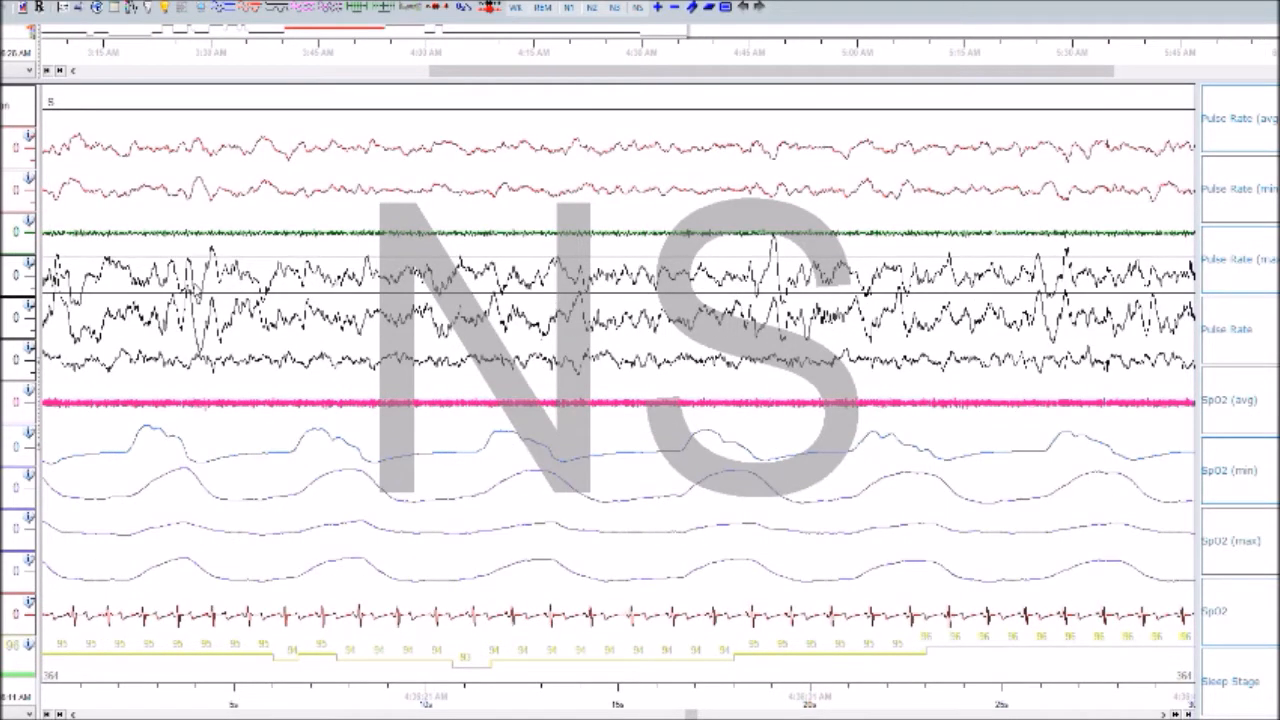
key("Right")
key("Right")
key("Right")
key("Right")
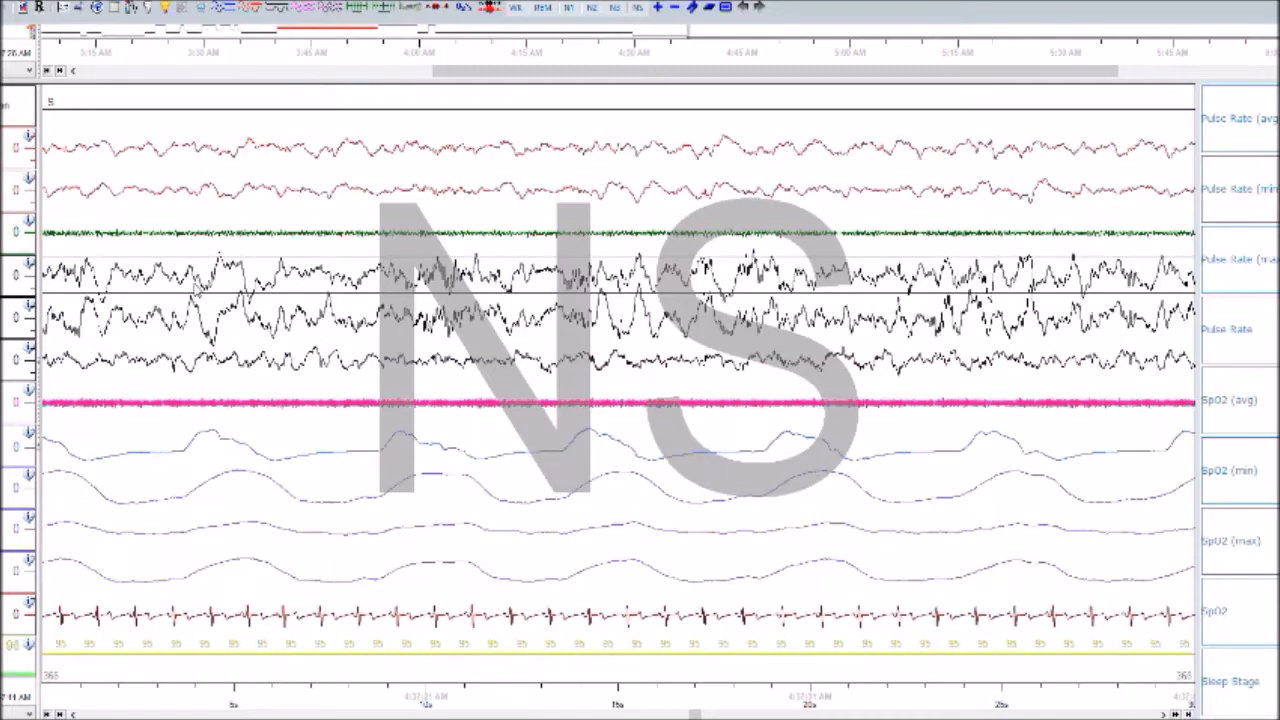
- Stage epochs 368 through 411 one after another, advancing to epoch 412
key("Right")
key("Right")
key("Right")
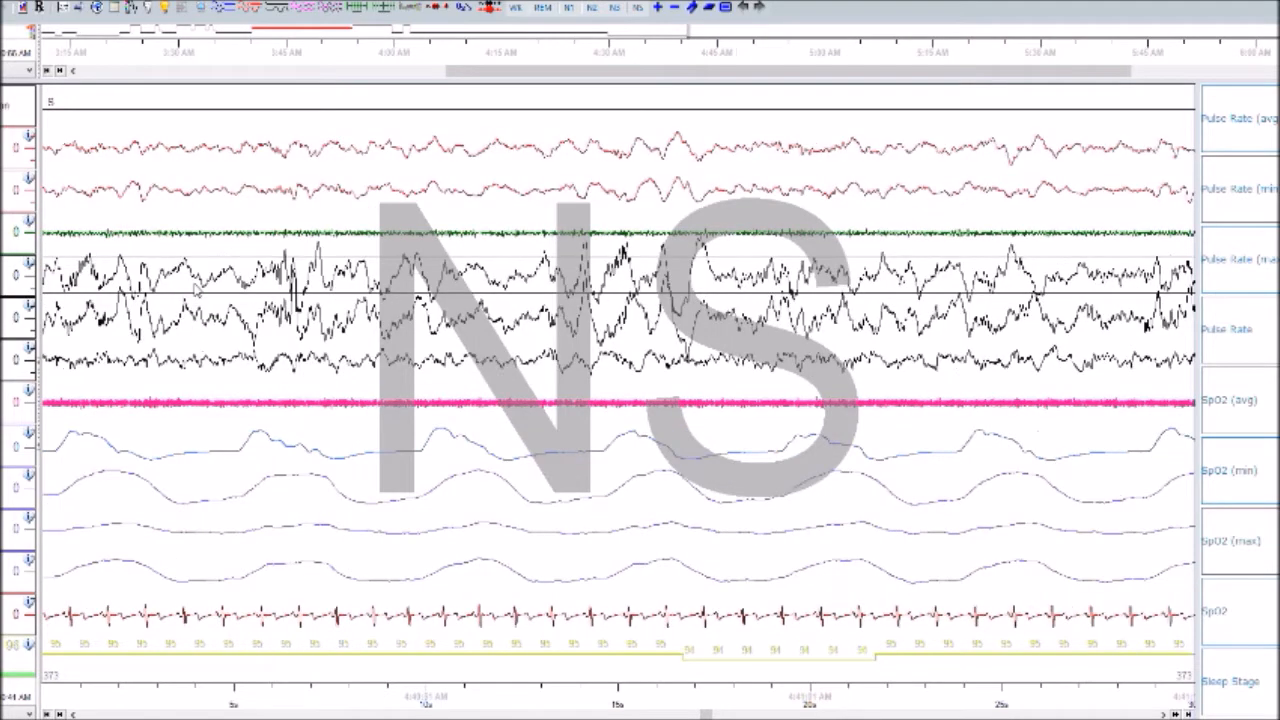
key("Right")
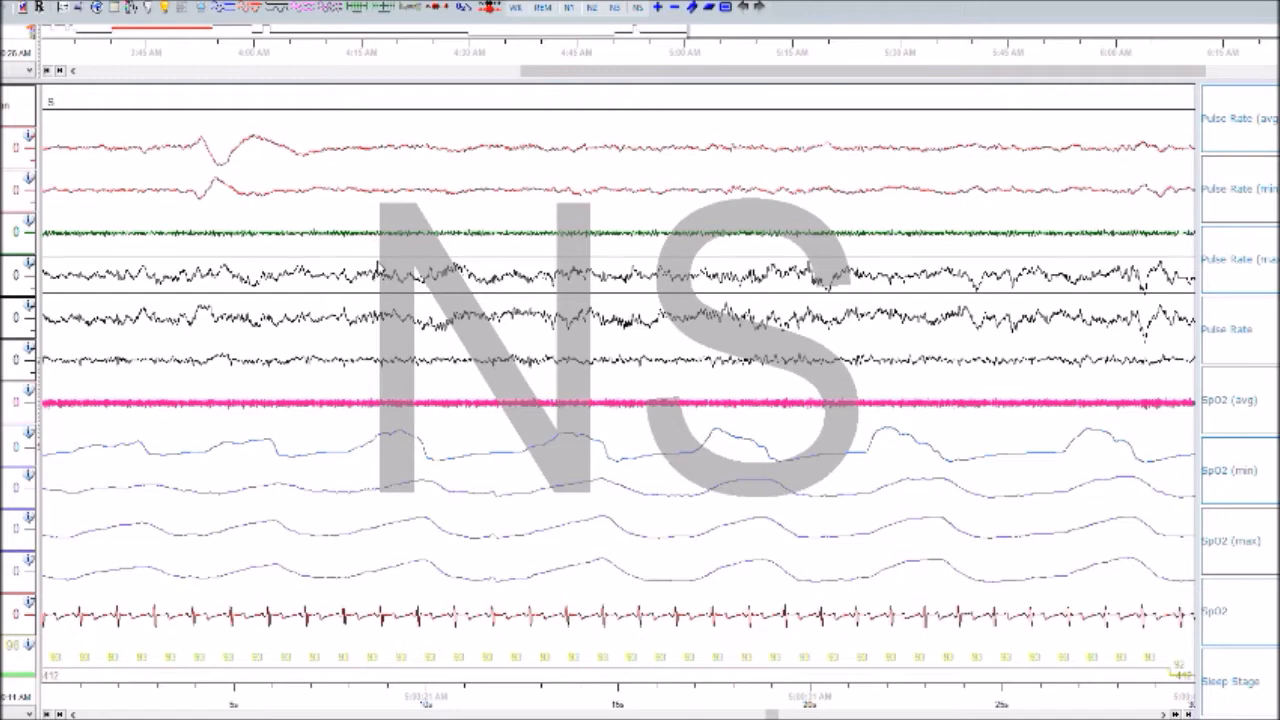
- Stage epochs 412 through 416 as REM, advancing to epoch 417
key("Right")
key("Right")
key("Right")
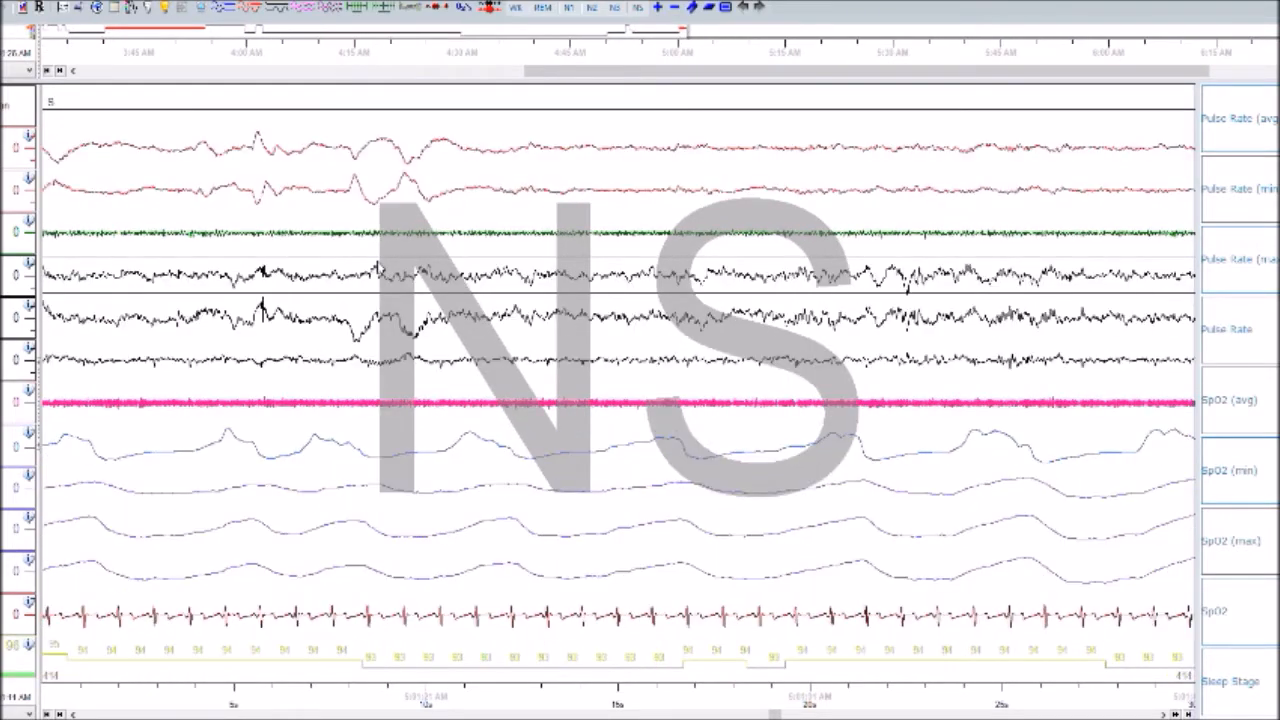
key("Right")
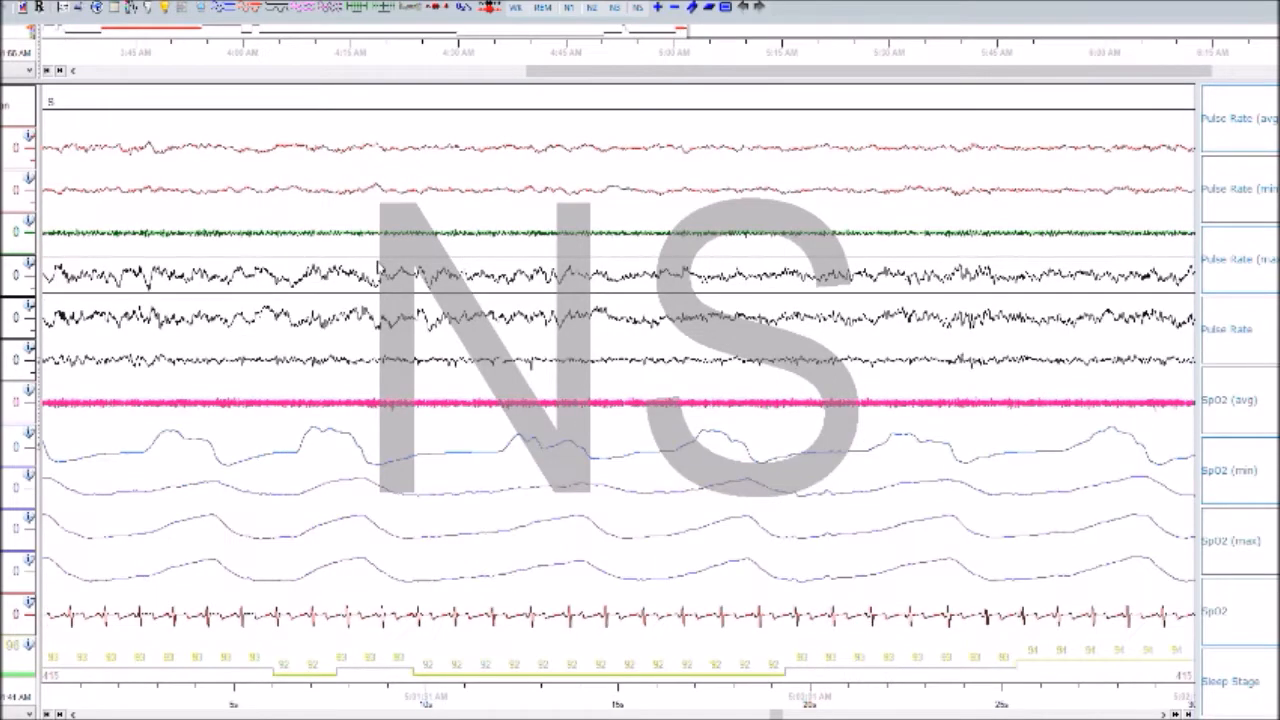
key("Right")
key("Right")
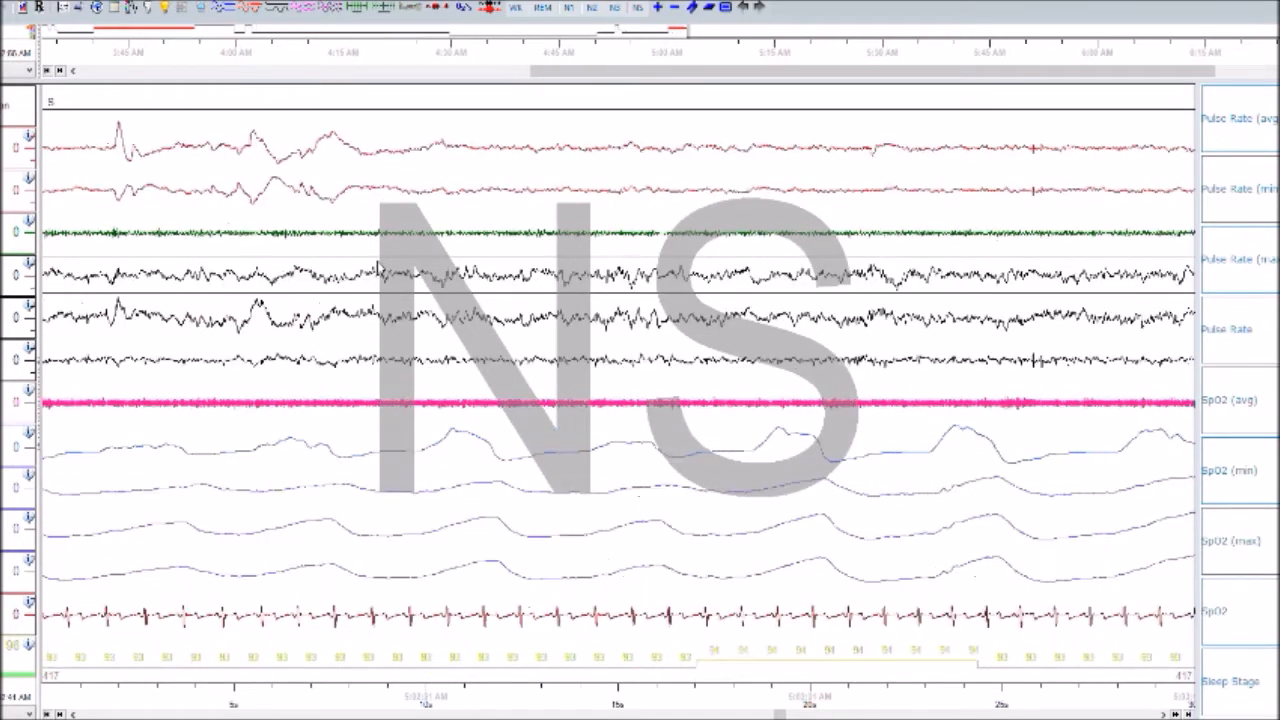
- Score epochs 417 through 422 as REM, advancing to epoch 423
key("Right")
key("Right")
key("Right")
key("Right")
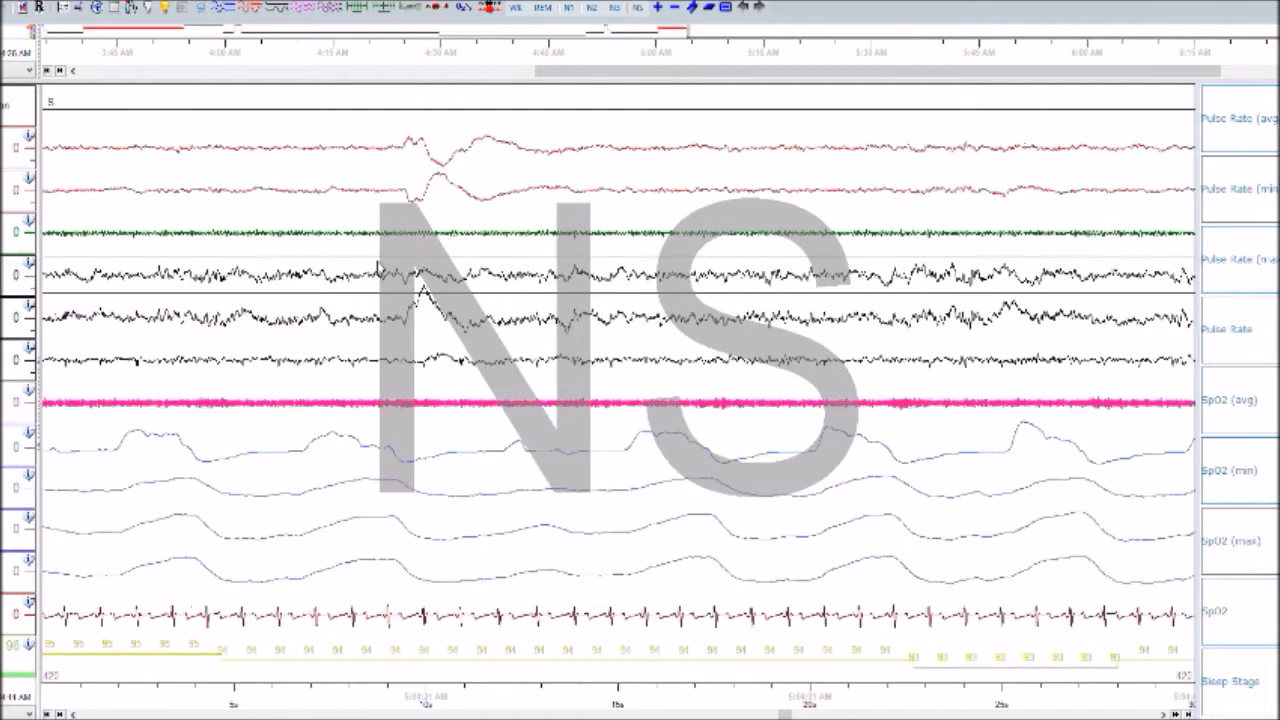
key("Right")
key("Right")
key("Right")
key("Right")
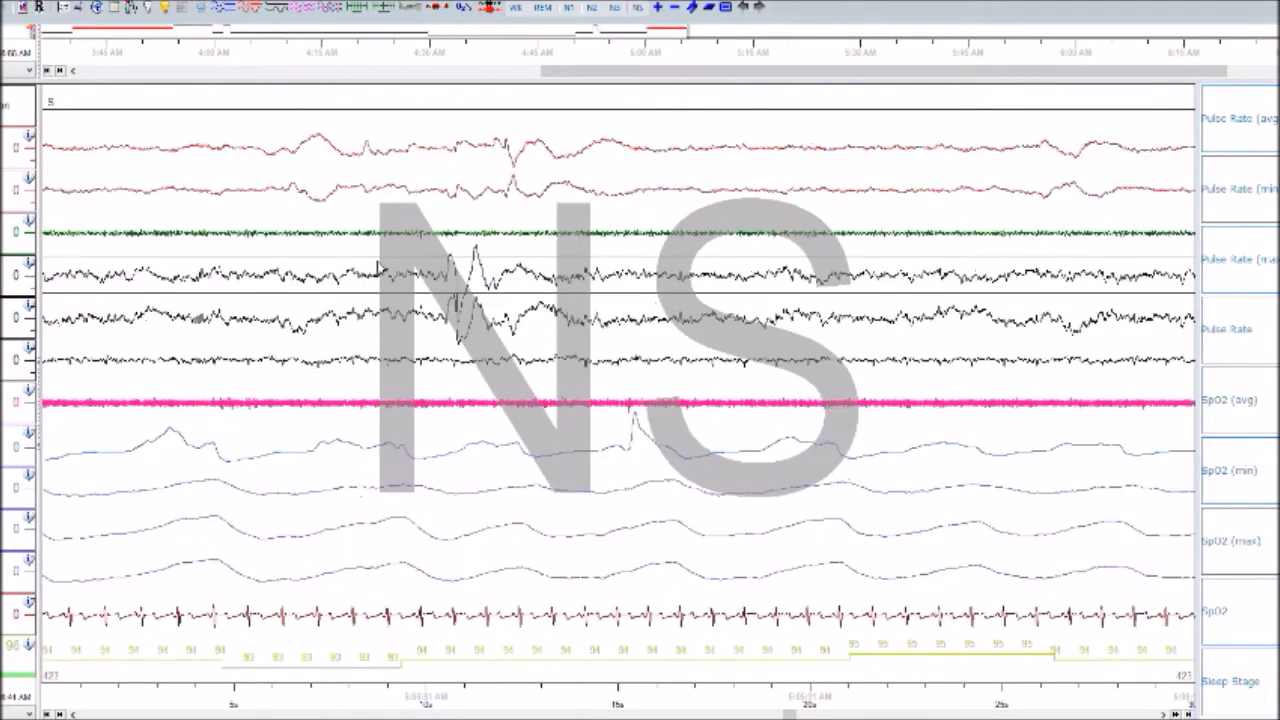
- Stage epochs 423 through 430 as REM, advancing to epoch 431
key("Right")
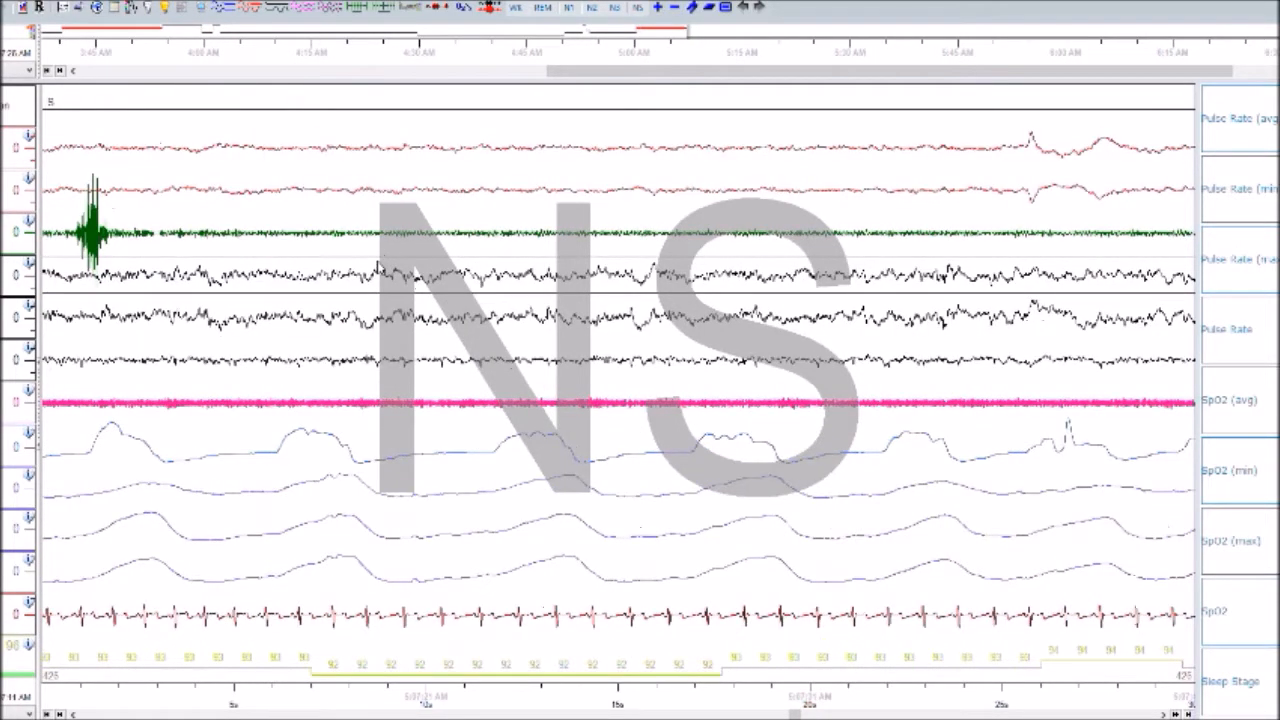
key("Right")
key("Right")
key("Right")
key("Right")
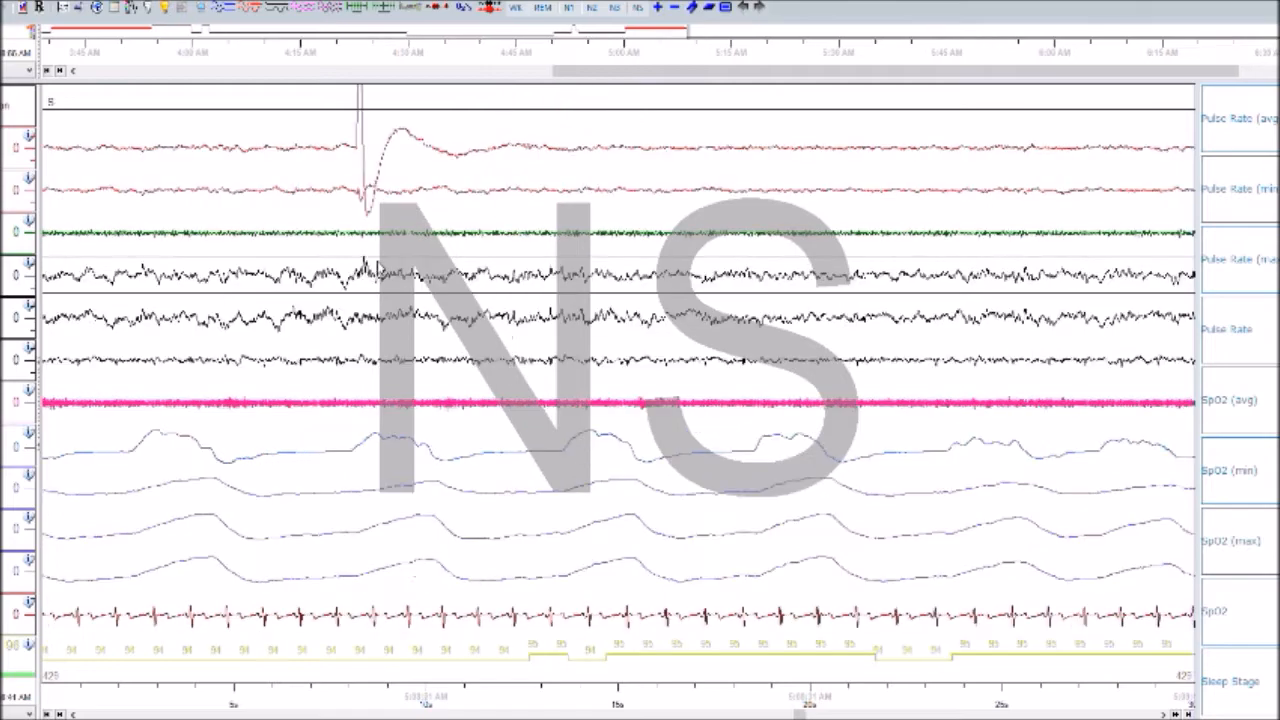
key("Right")
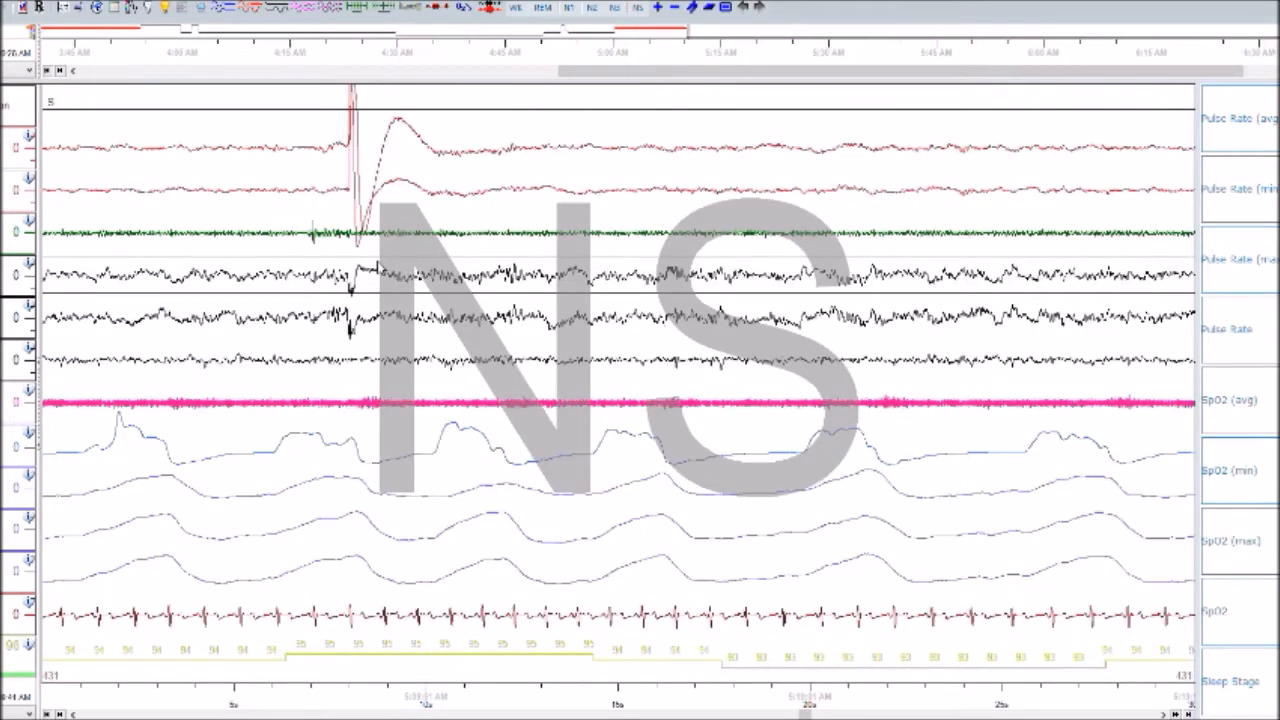
- Score epochs 431 through 440 as REM one by one, advancing to epoch 441
key("Right")
key("Right")
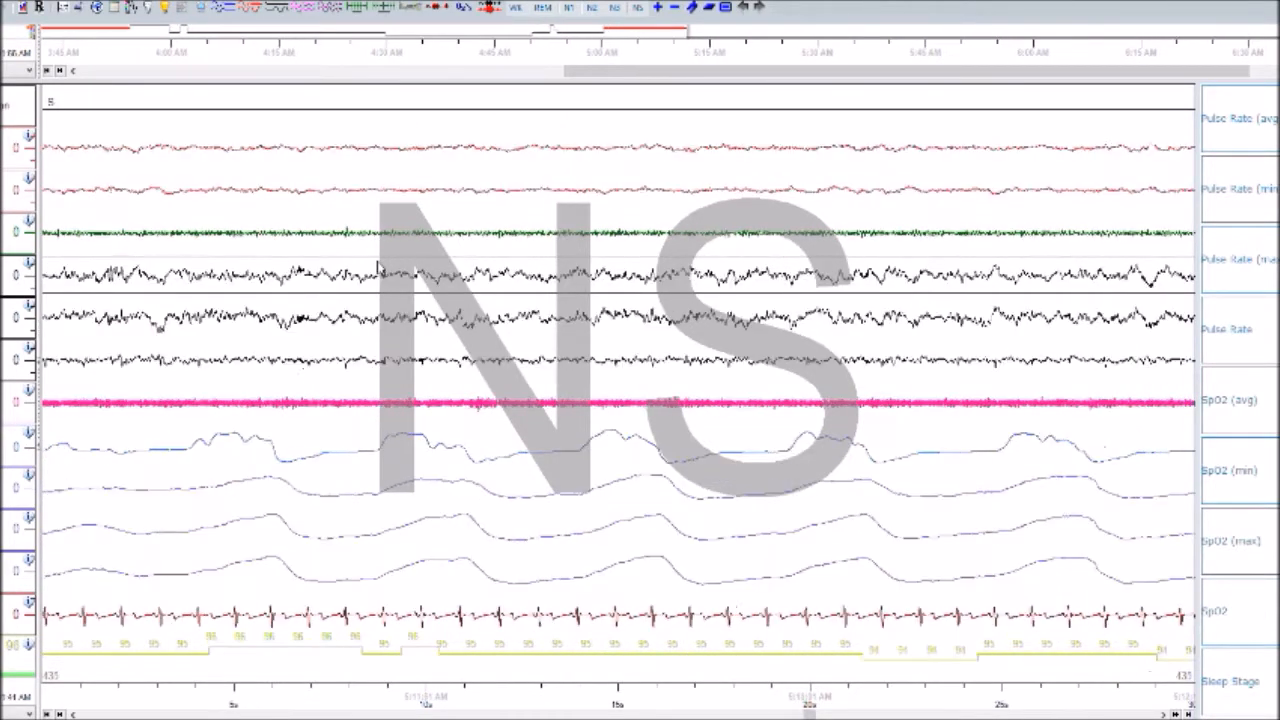
key("Right")
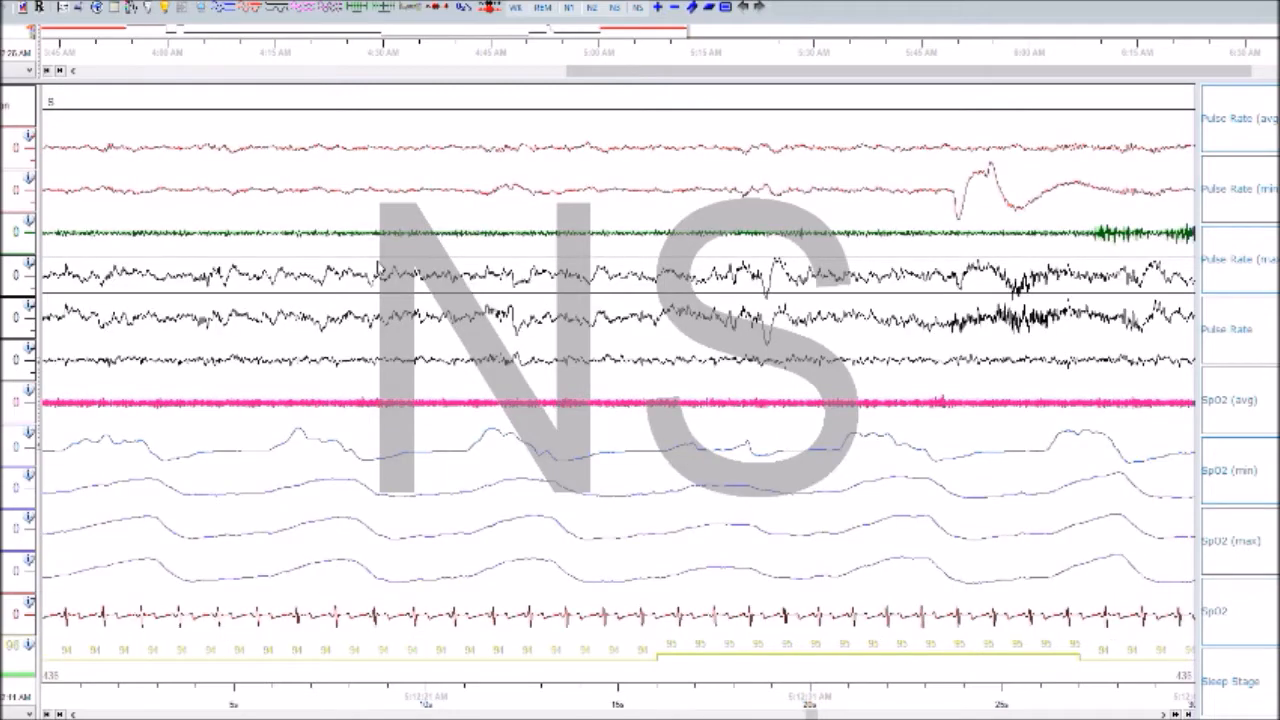
key("Right")
key("Right")
key("Right")
key("Right")
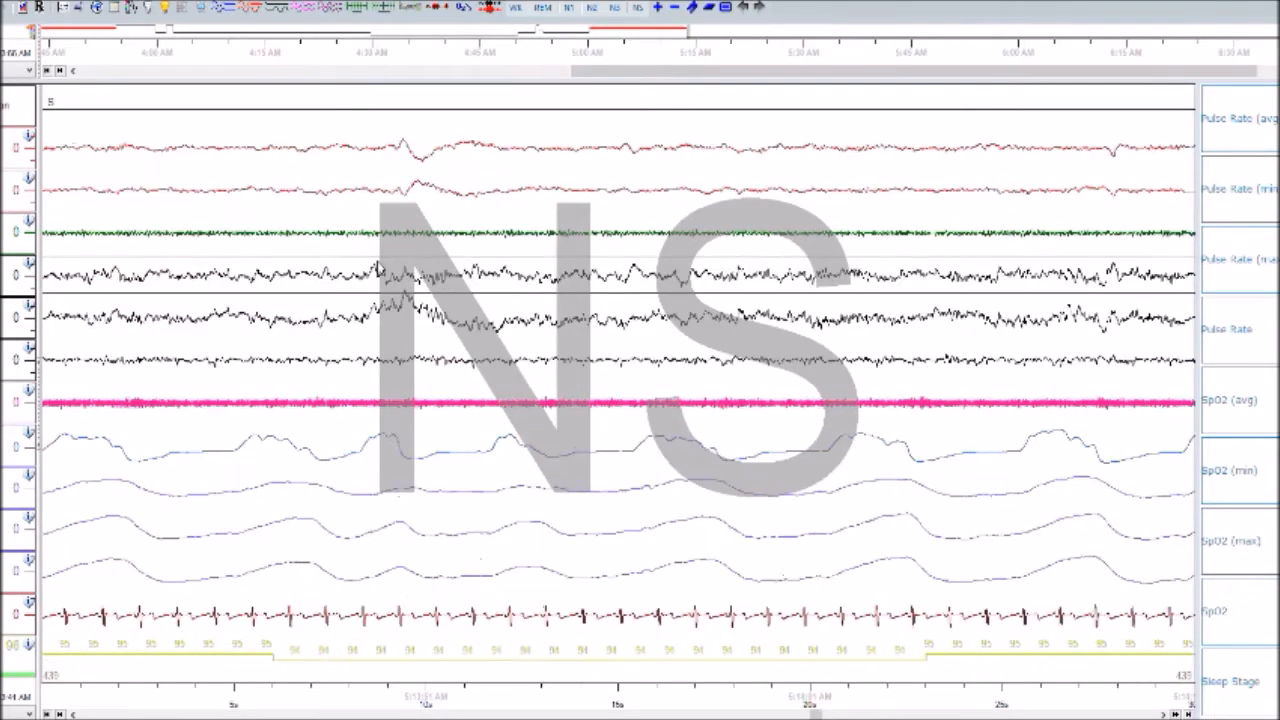
key("Right")
key("Right")
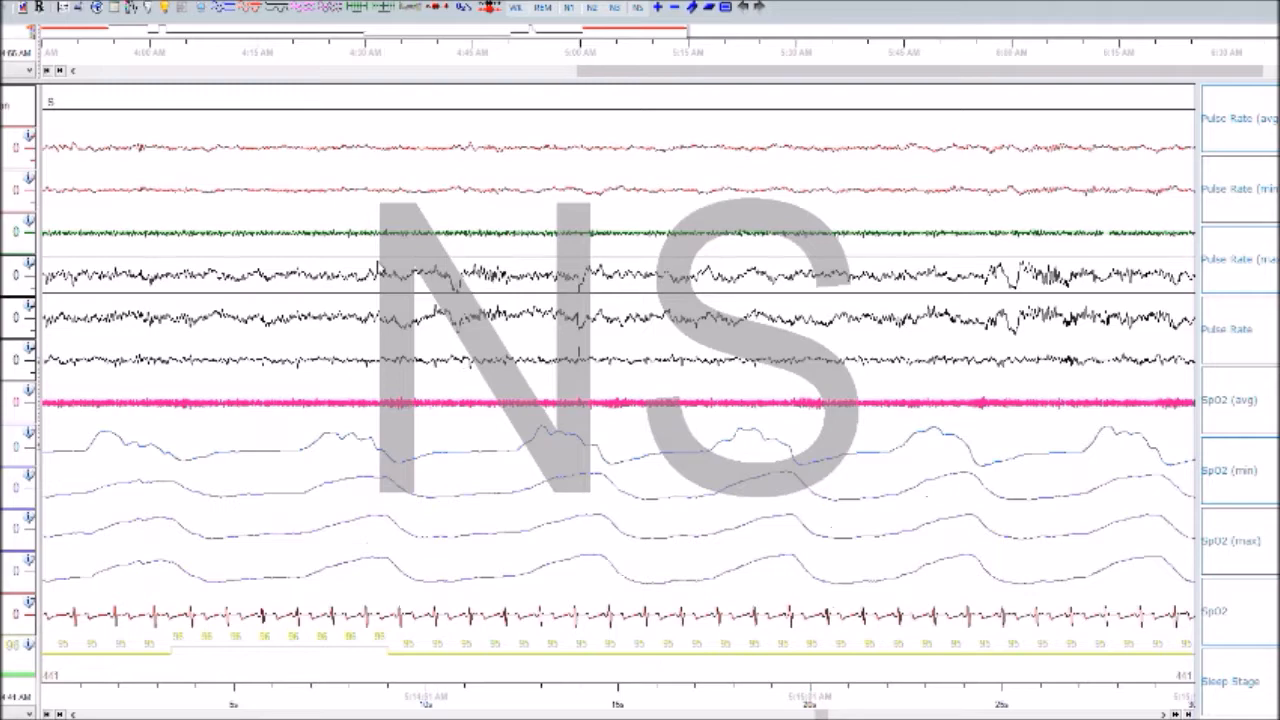
- Stage epochs 441 through 450 as REM, advancing to epoch 451
key("Right")
key("Right")
key("Right")
key("Right")
key("Right")
key("Right")
key("Right")
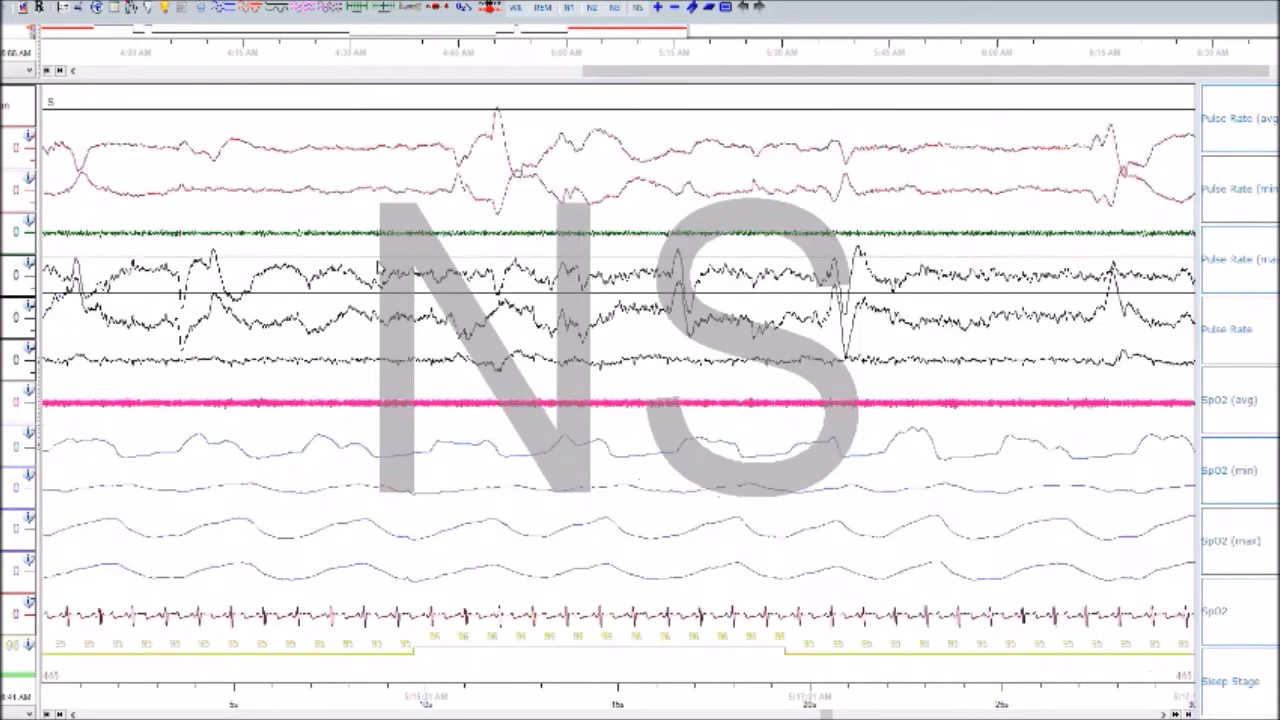
key("Right")
key("Right")
key("Right")
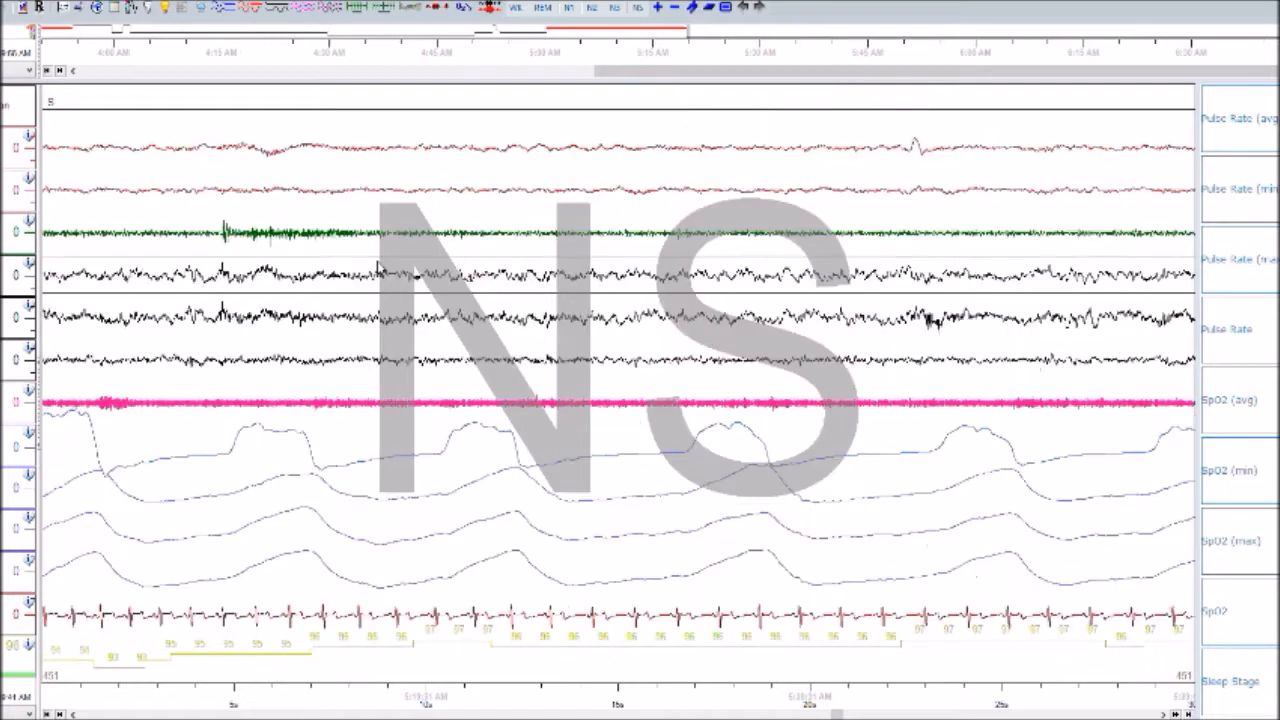
- Stage epochs 451 through 453, go back to epoch 451 and restage all three as REM, advancing to epoch 454
key("Right")
key("Right")
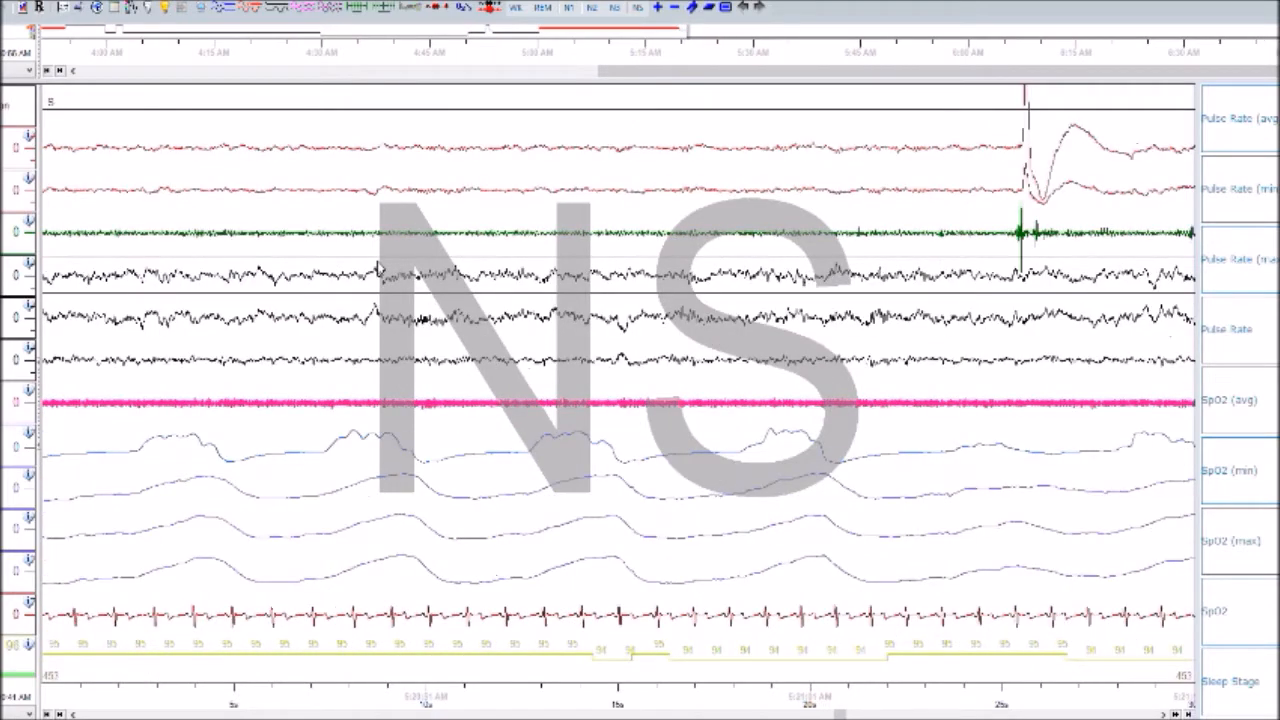
key("Right")
key("Right")
key("Right")
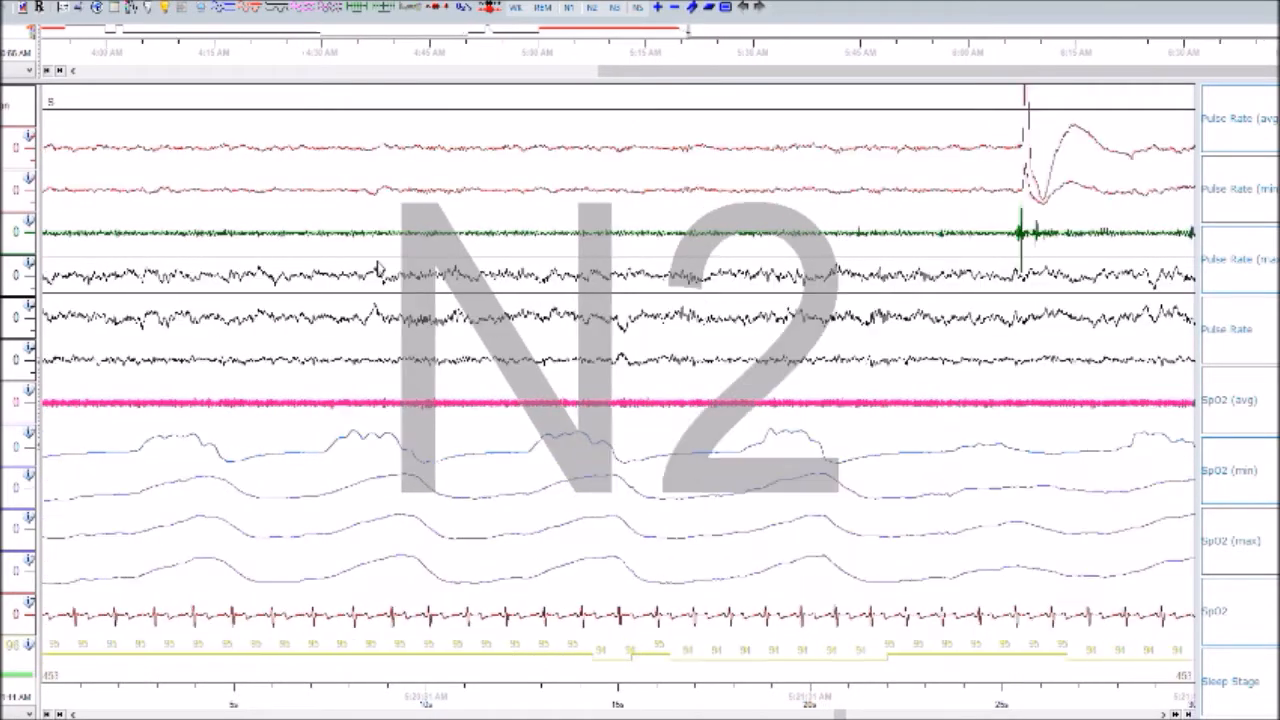
key("Left")
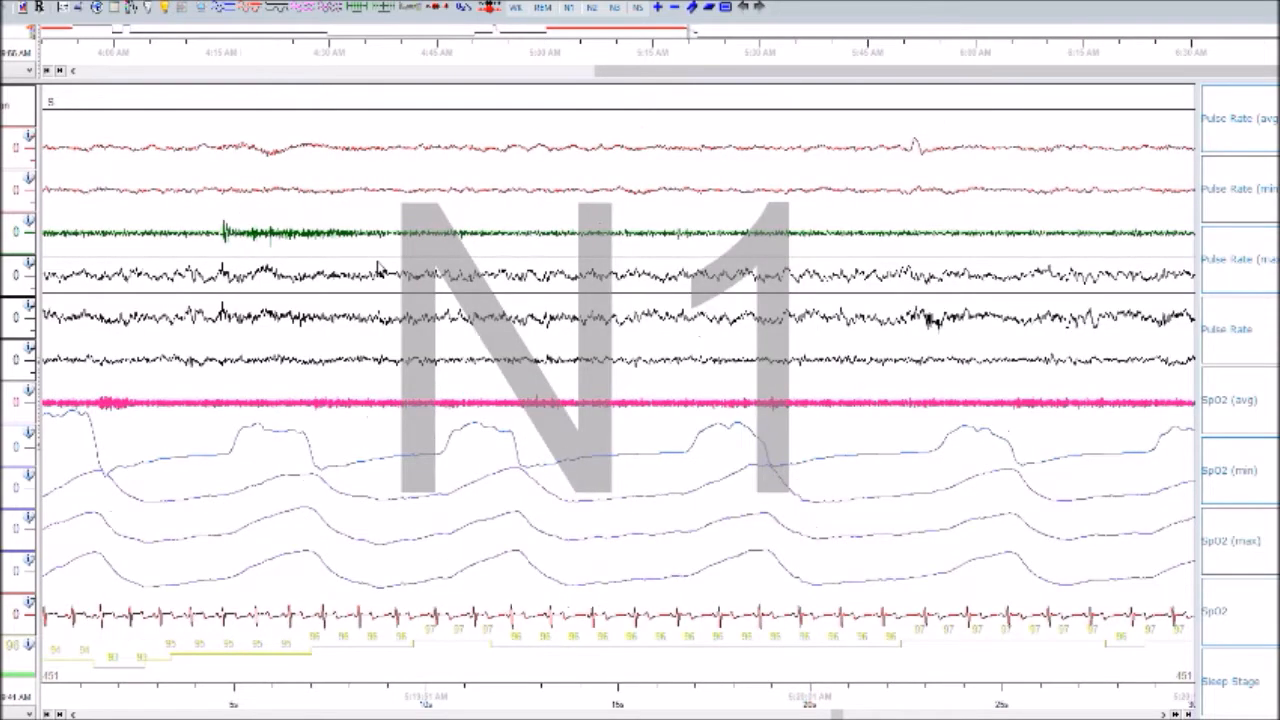
key("Right")
key("Right")
key("Right")
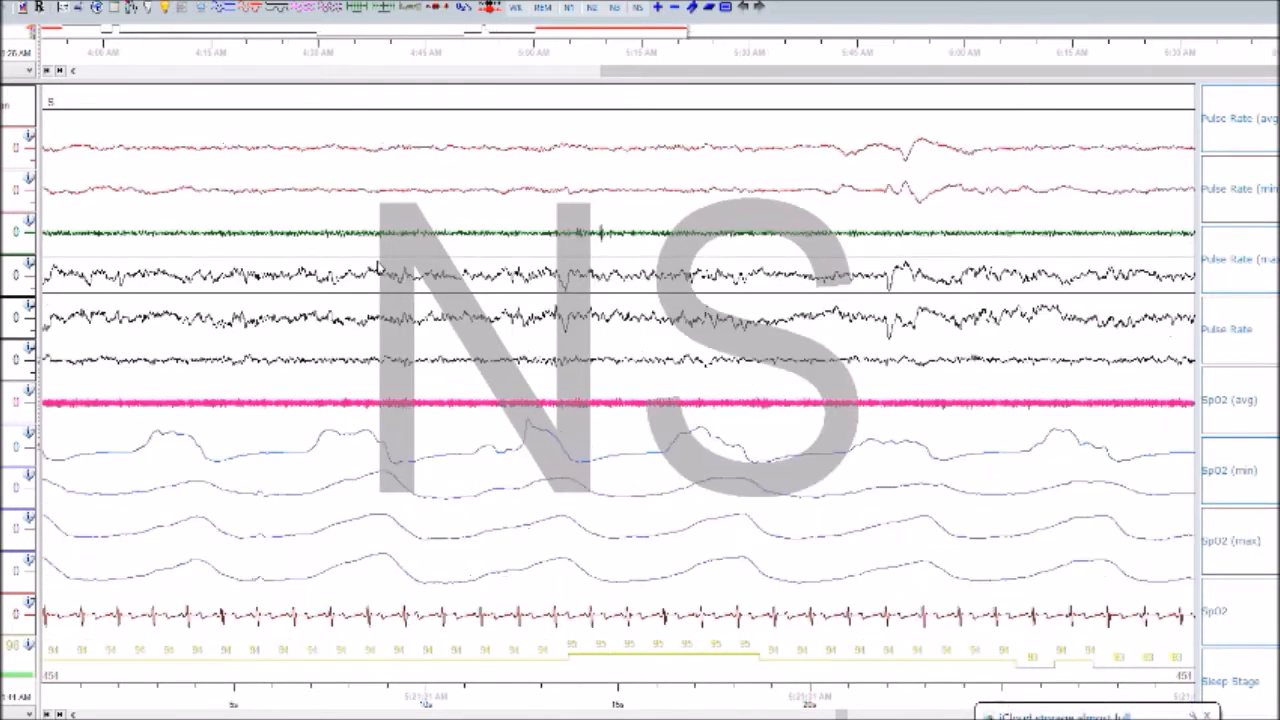
- Go back to epoch 450 and check the stages through epoch 453, dismissing the iCloud storage notification, and return to epoch 454
key("Left")
key("Left")
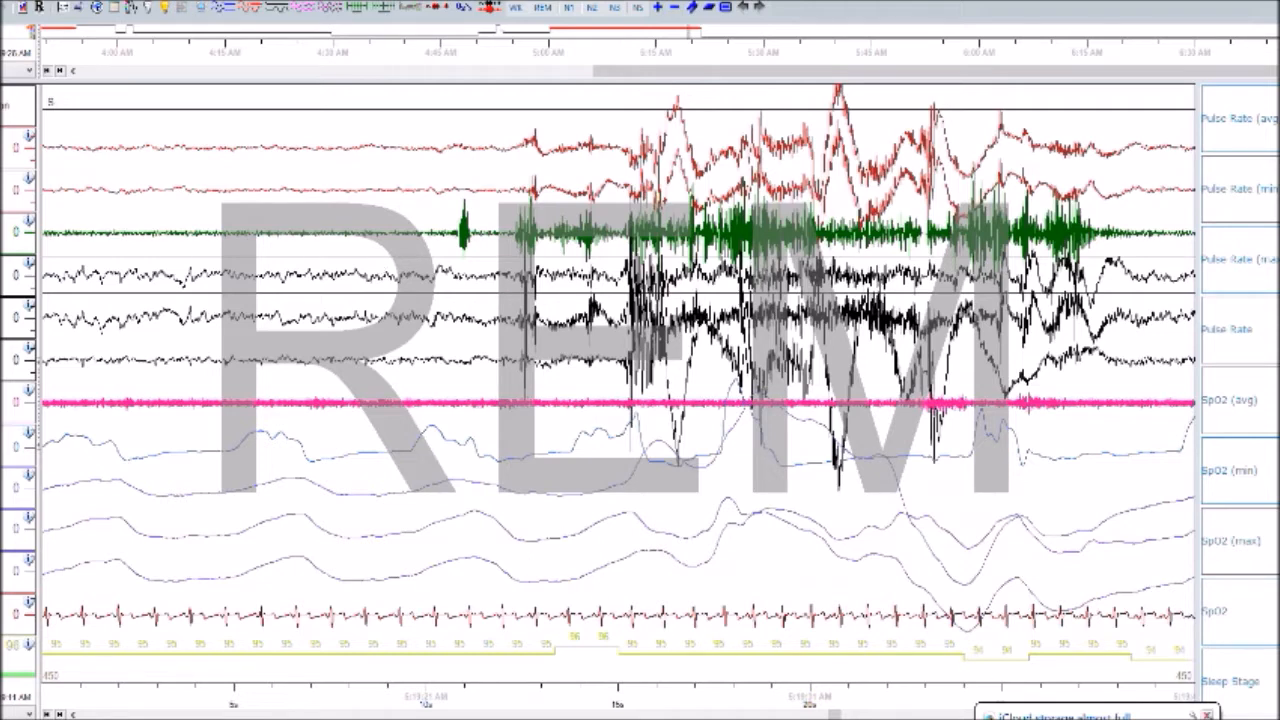
left_click(1207, 714)
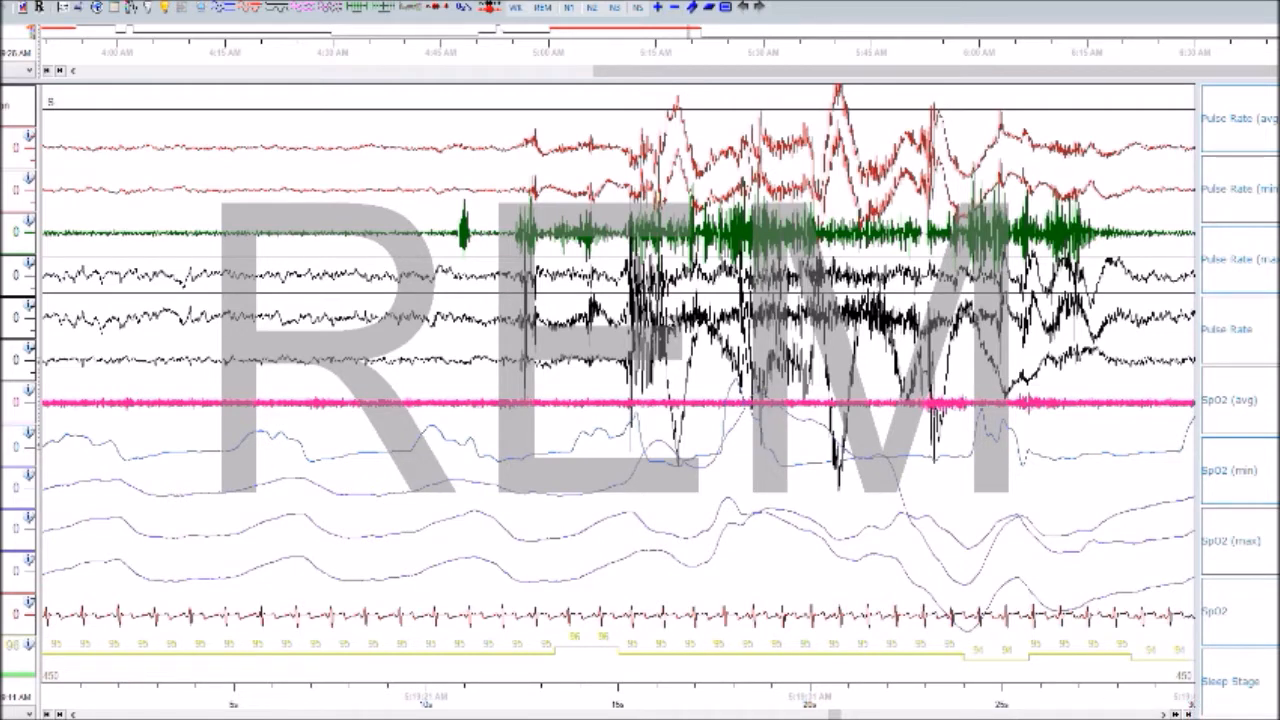
left_click(407, 499)
key("Right")
key("Right")
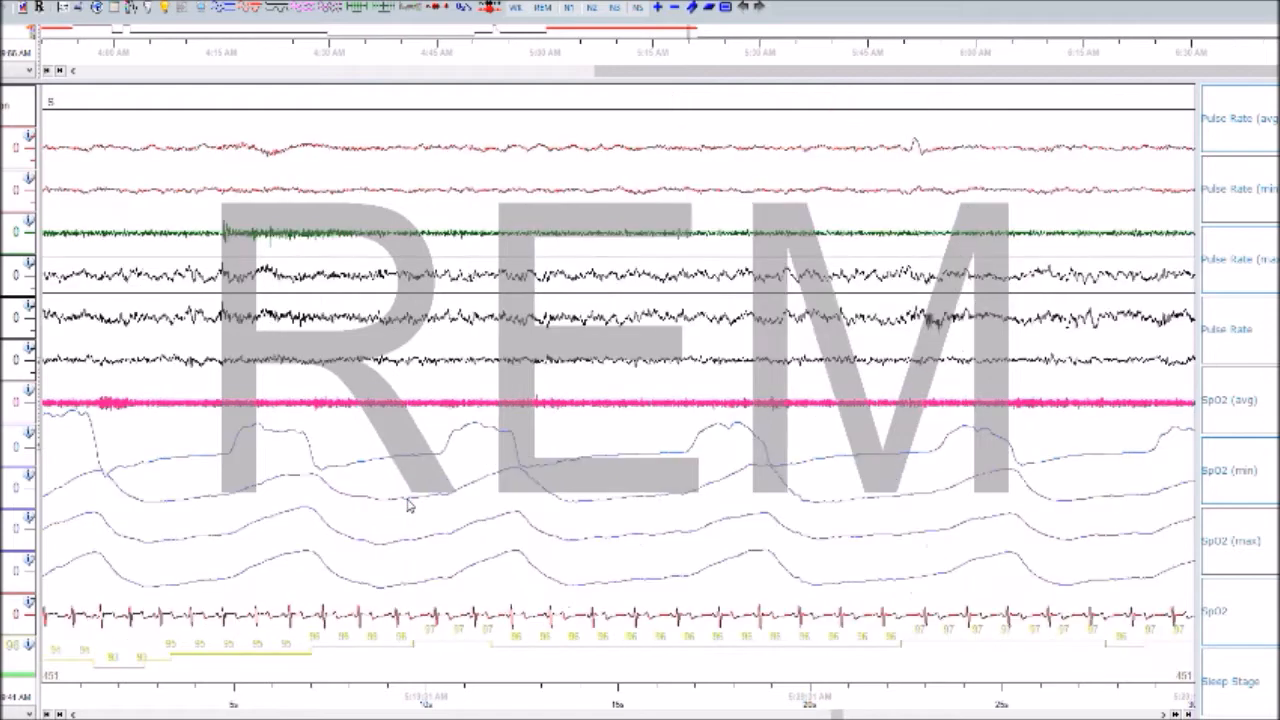
key("Right")
key("Right")
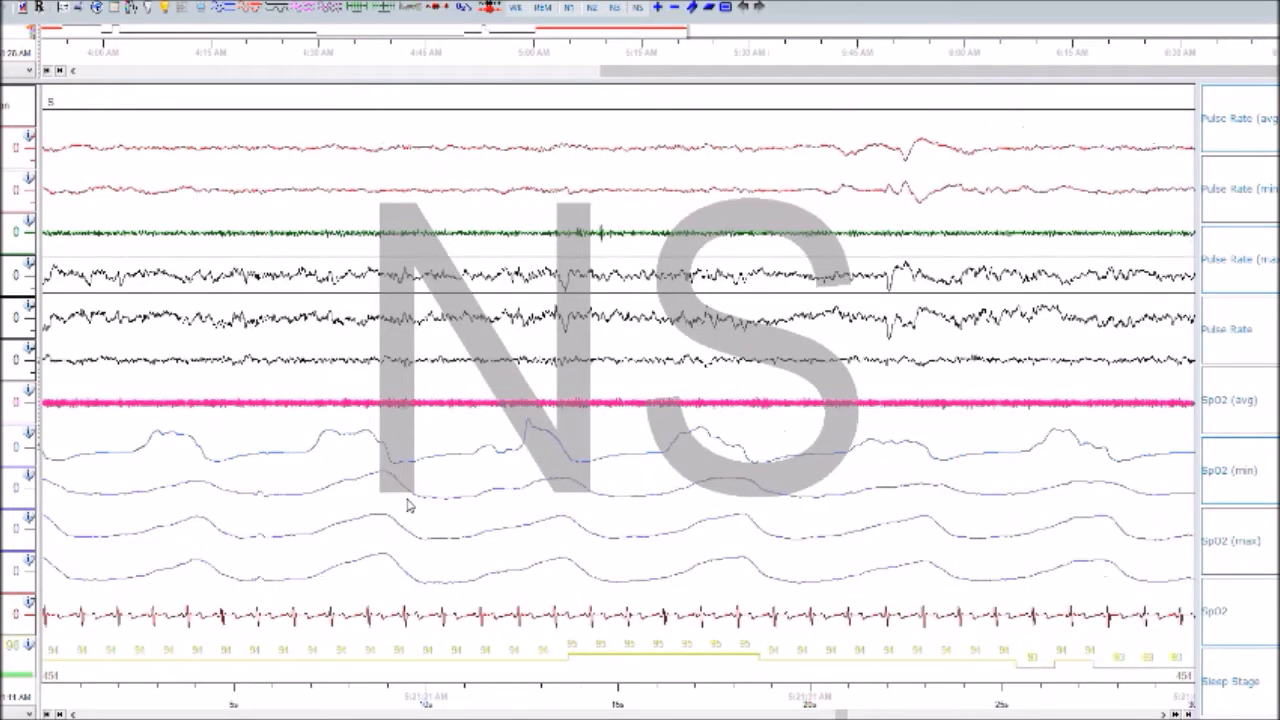
- Stage epochs 454 through 460 as REM, advancing to epoch 461
key("Right")
key("Right")
key("Right")
key("Right")
key("Right")
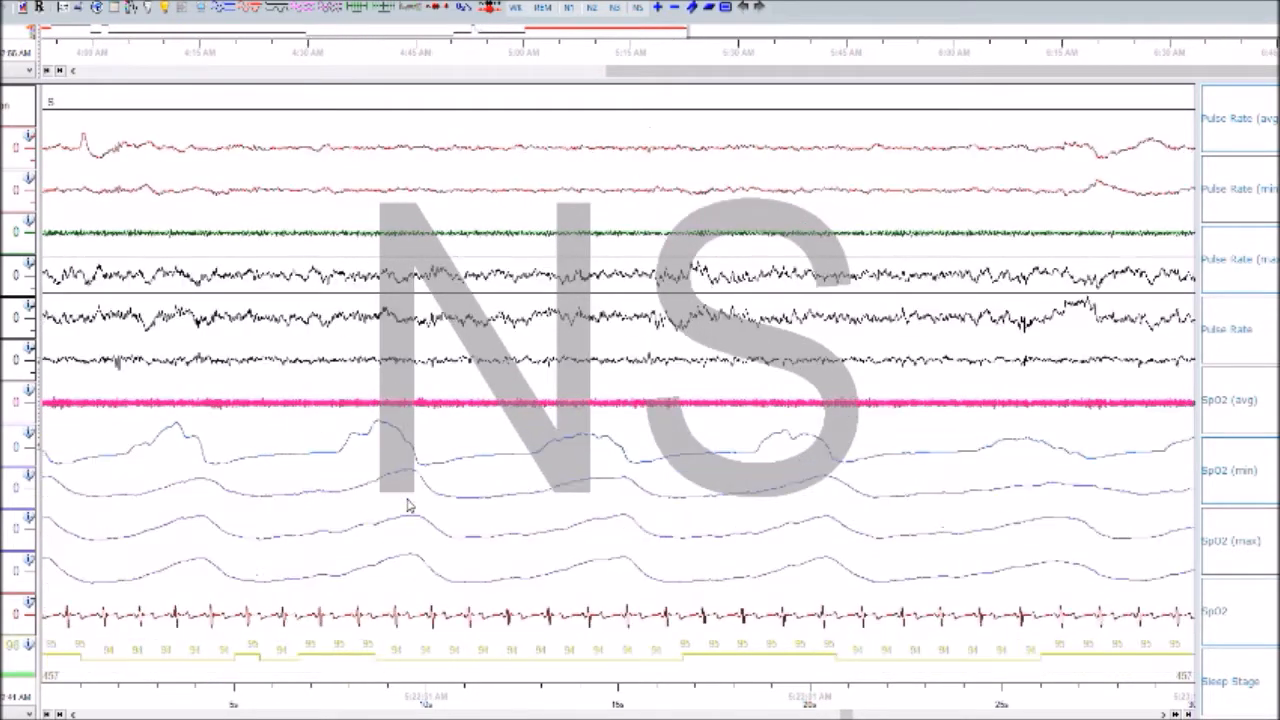
key("Right")
key("Right")
key("Right")
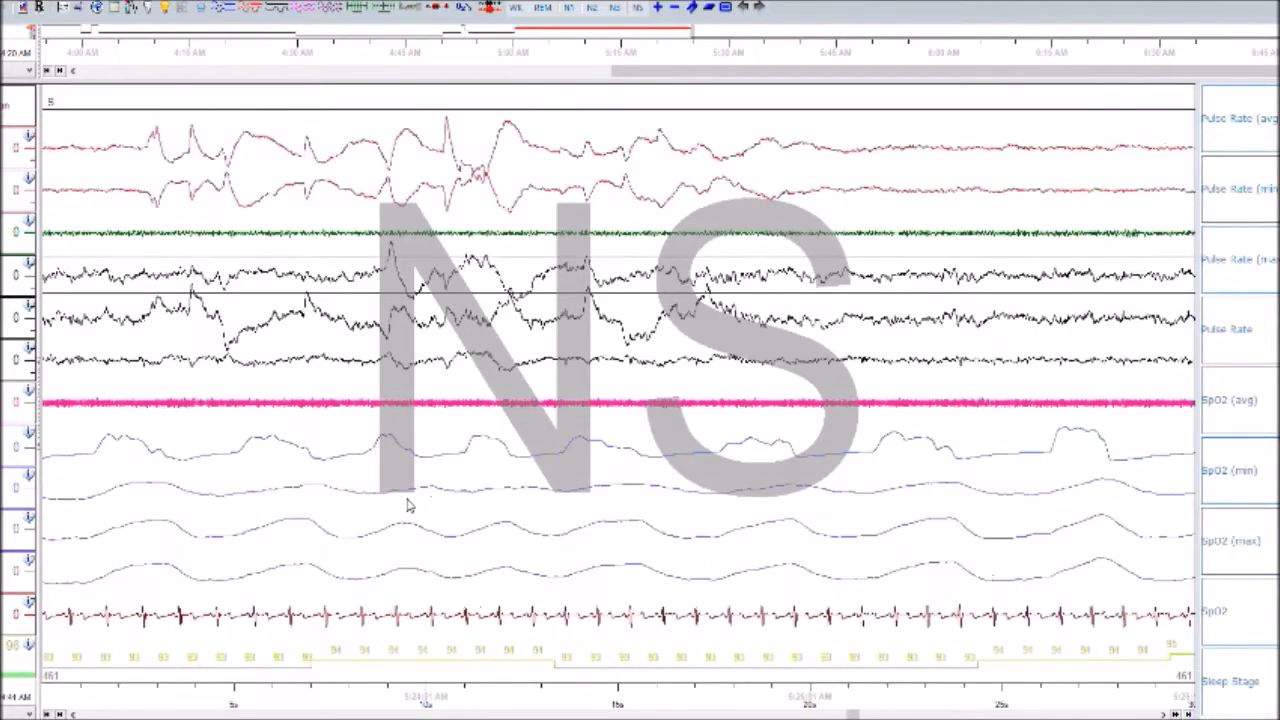
- Score epochs 461 through 469 as REM in sequence, advancing to epoch 470
key("Right")
key("Right")
key("Right")
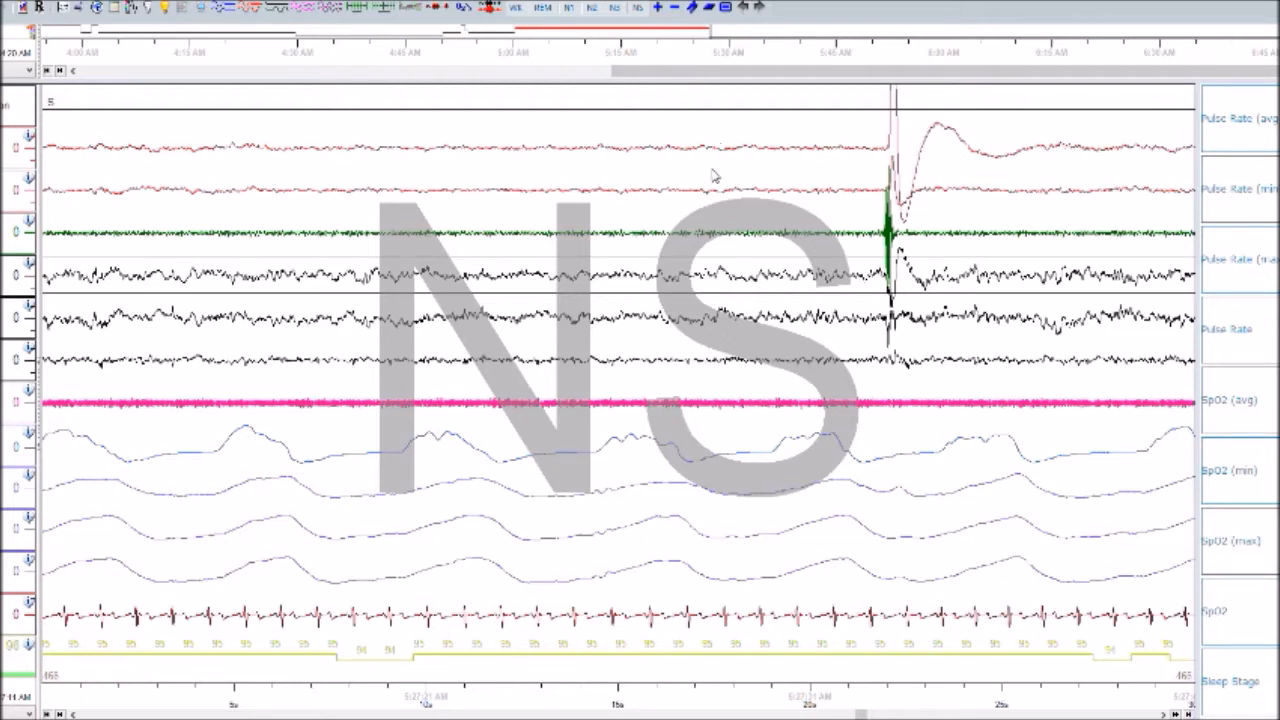
key("Right")
key("Right")
key("Right")
key("Right")
key("Right")
key("Right")
key("Right")
key("Right")
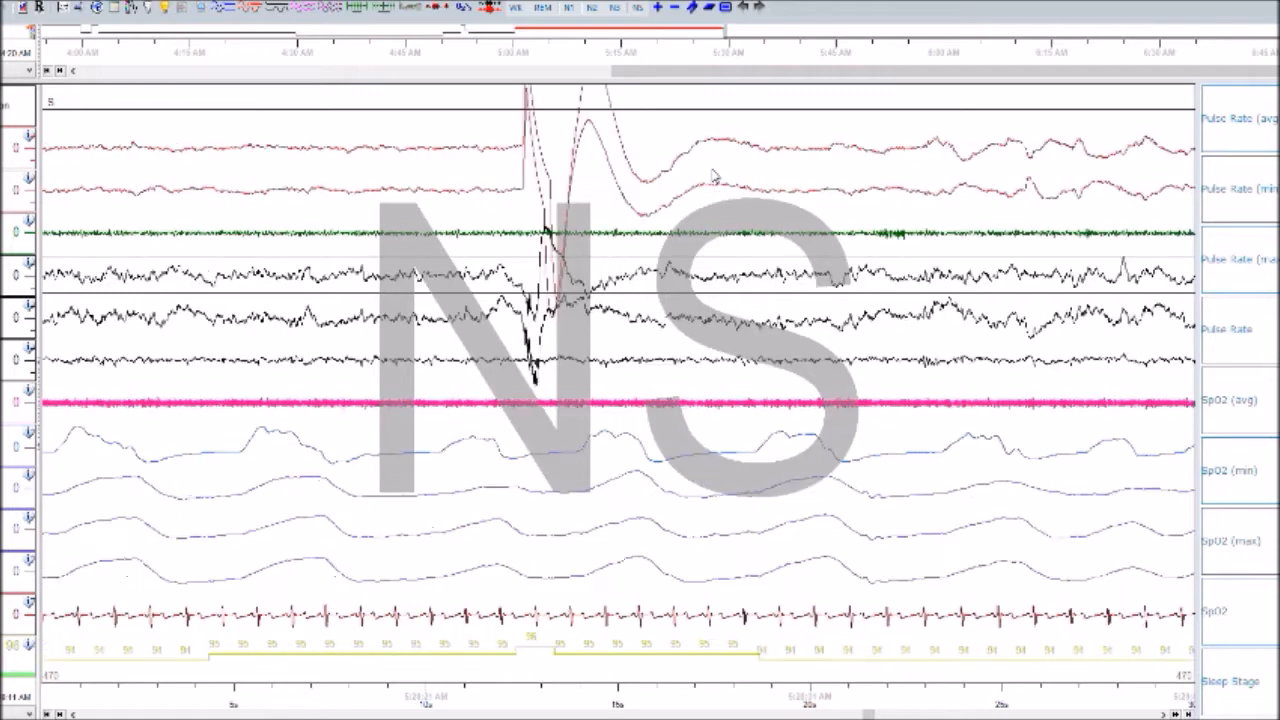
- Stage epochs 470 through 478 as REM, advancing to epoch 479
key("Right")
key("Right")
key("Right")
key("Right")
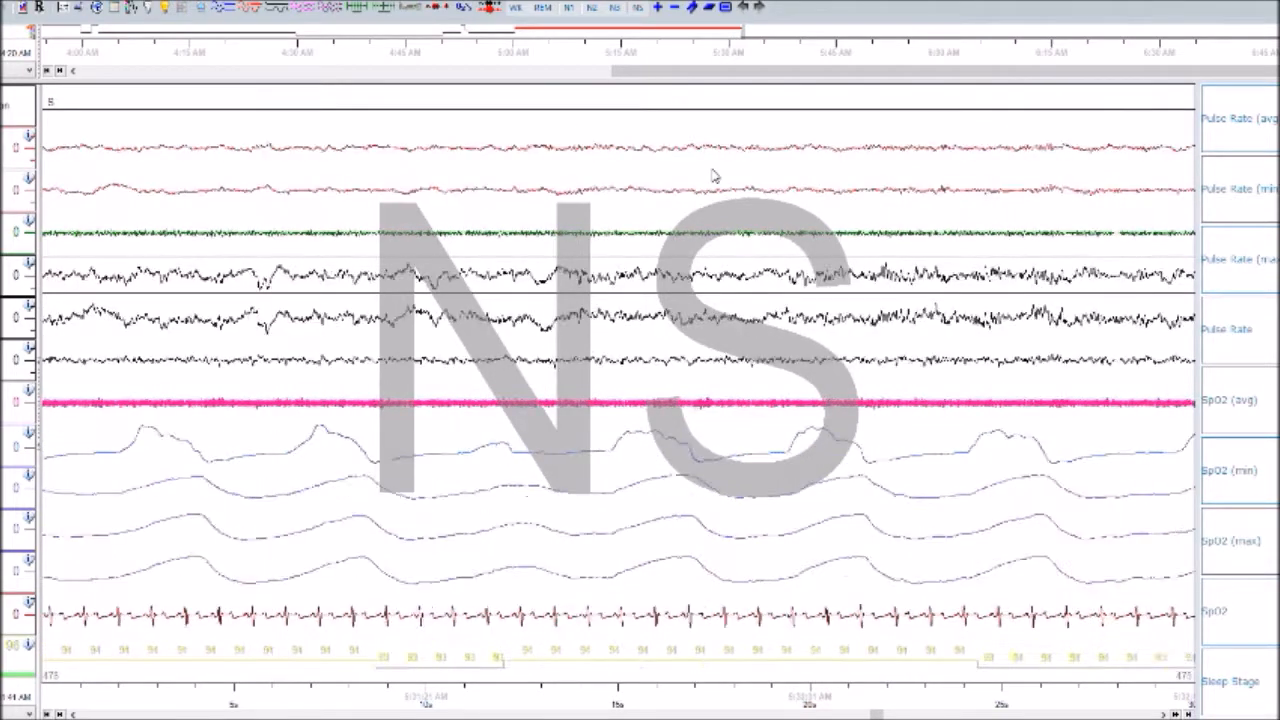
key("Right")
key("Right")
key("Right")
key("Right")
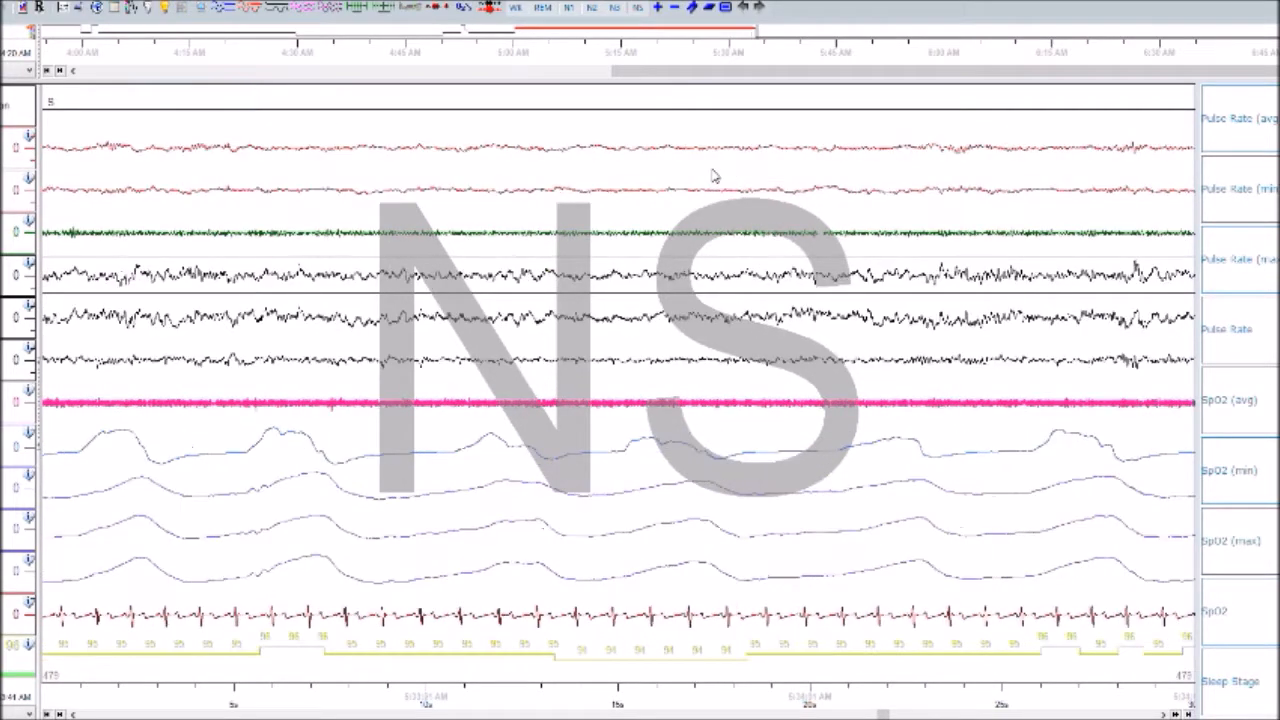
- Score epochs 479 through 483 as REM, advancing to epoch 484
key("Right")
key("Right")
key("Right")
key("Right")
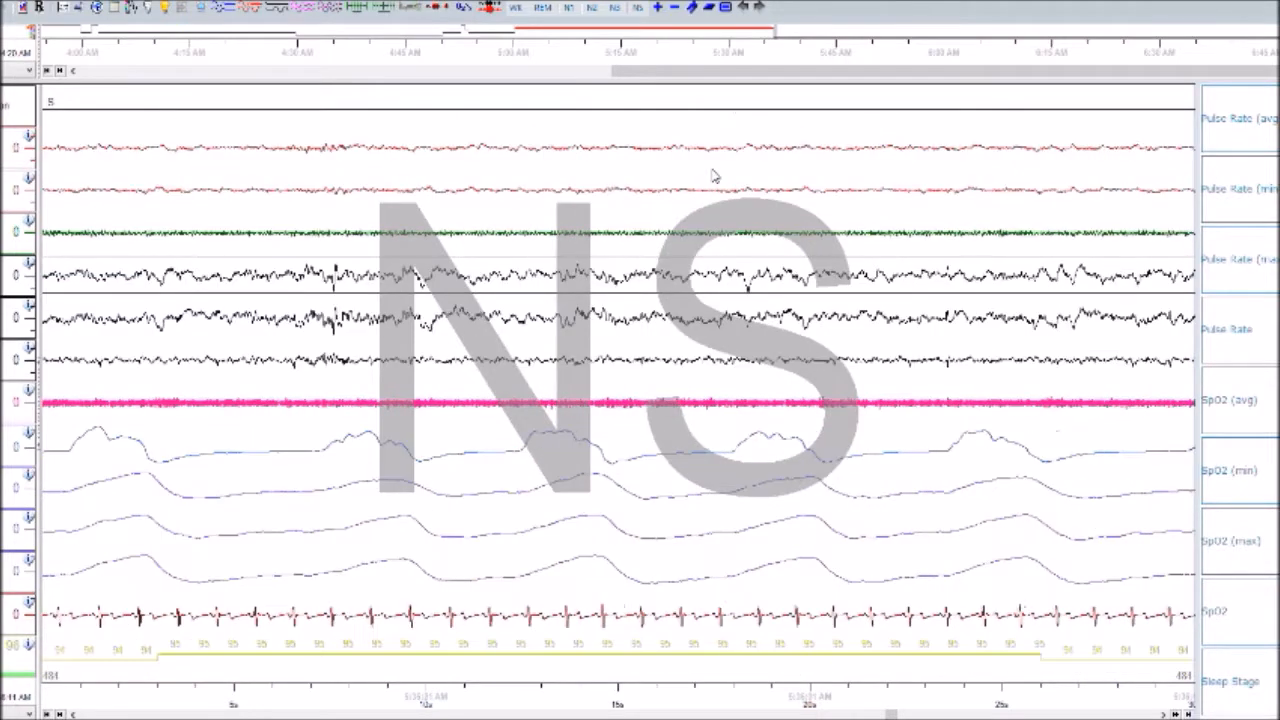
- Score epochs 484 through 492 as REM, advancing to epoch 493
key("Right")
key("Right")
key("Right")
key("Right")
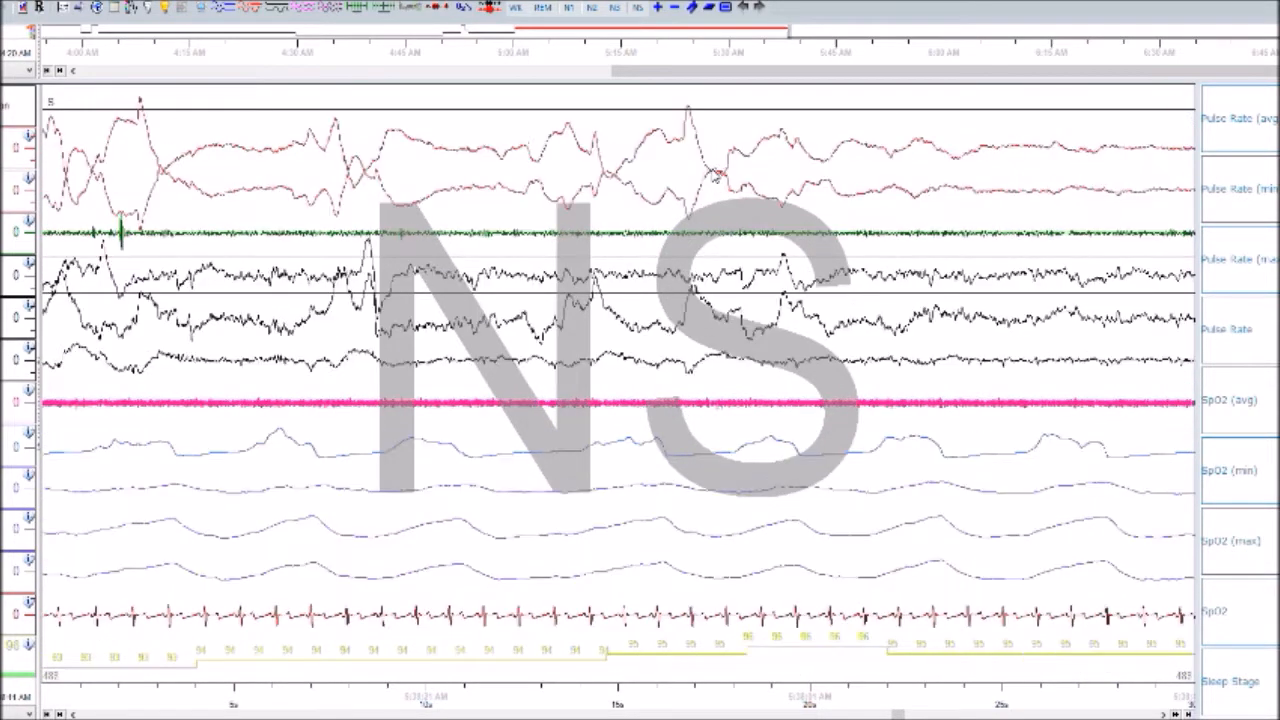
key("Right")
key("Right")
key("Right")
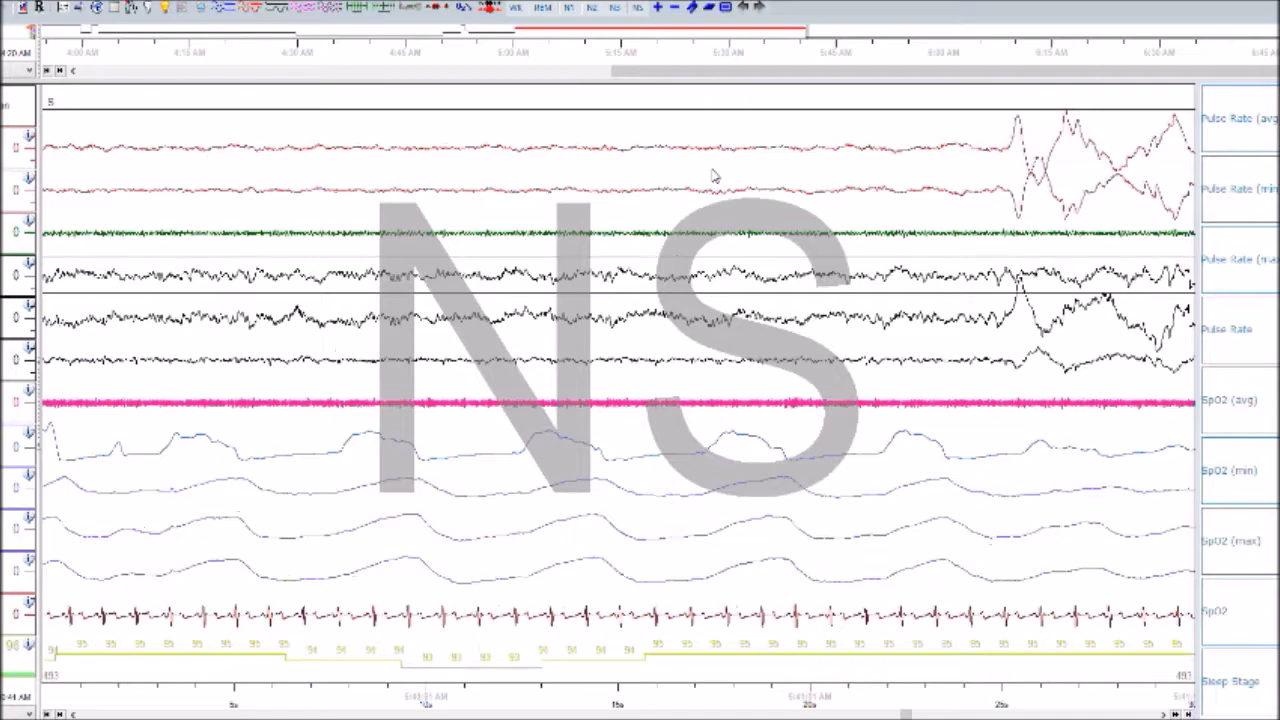
- Stage epochs 493 through 503 as REM in sequence, advancing to epoch 504
key("Right")
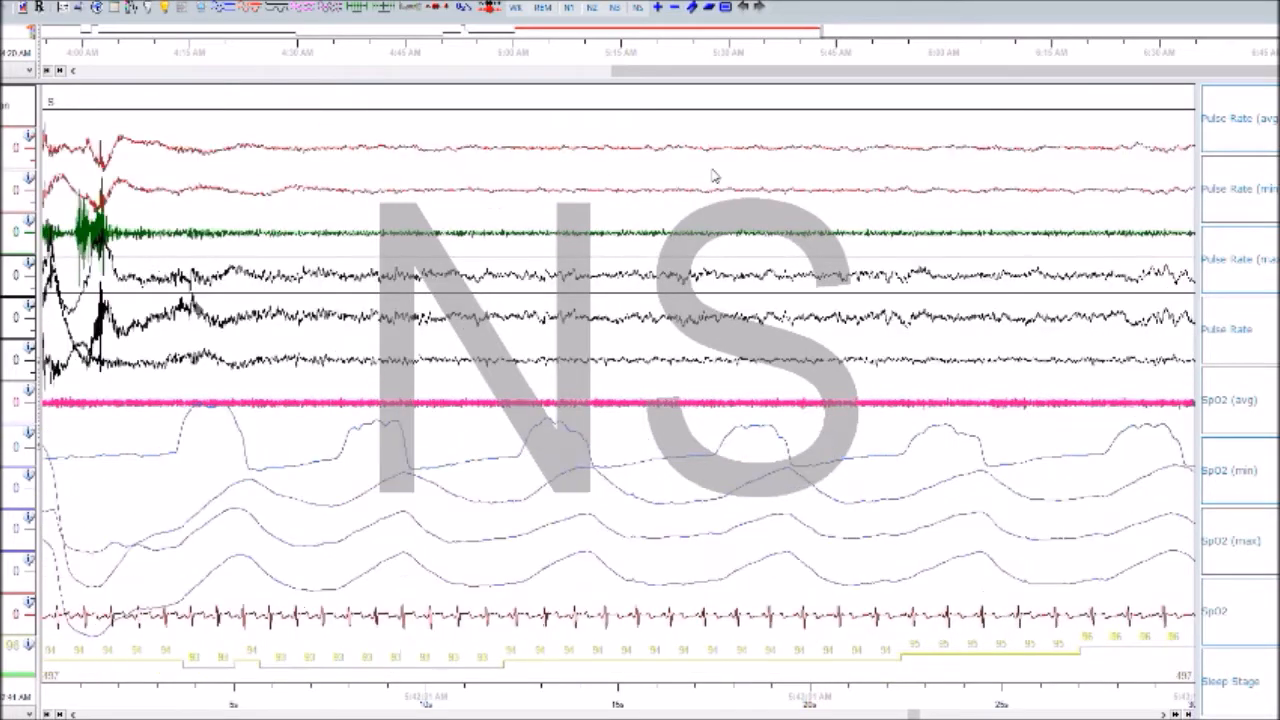
key("Right")
key("Right")
key("Right")
key("Right")
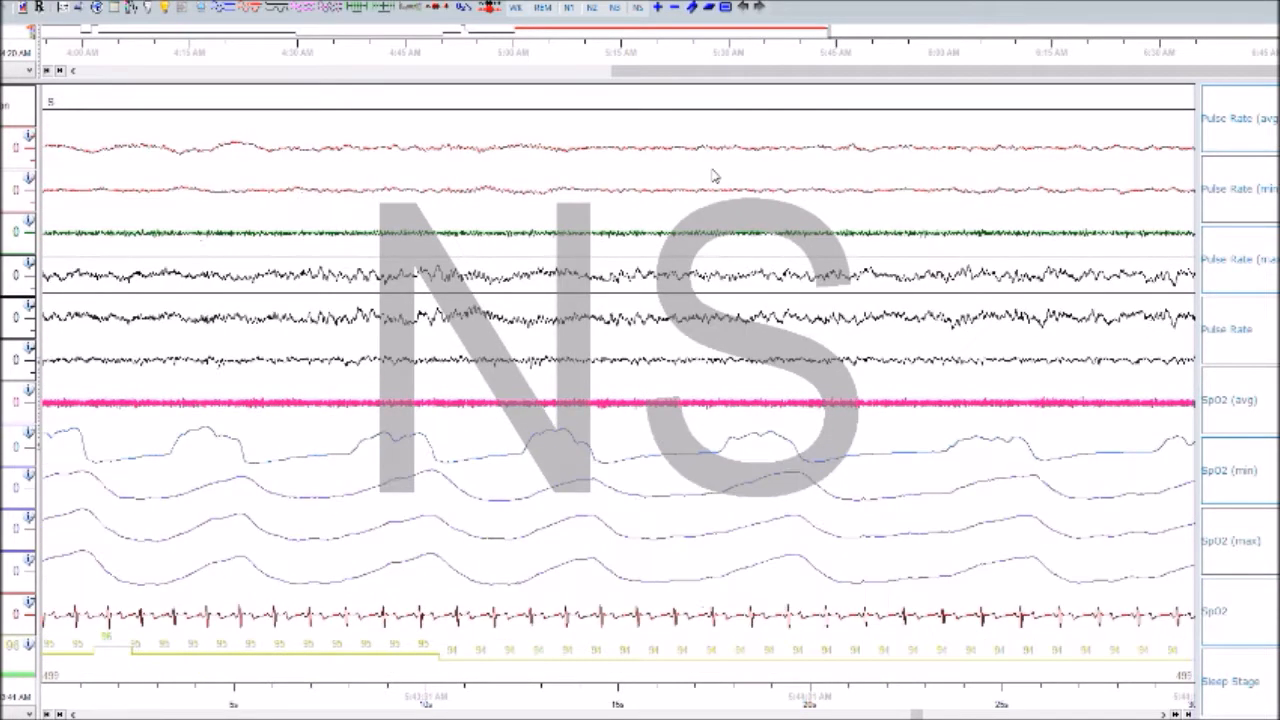
key("Right")
key("Right")
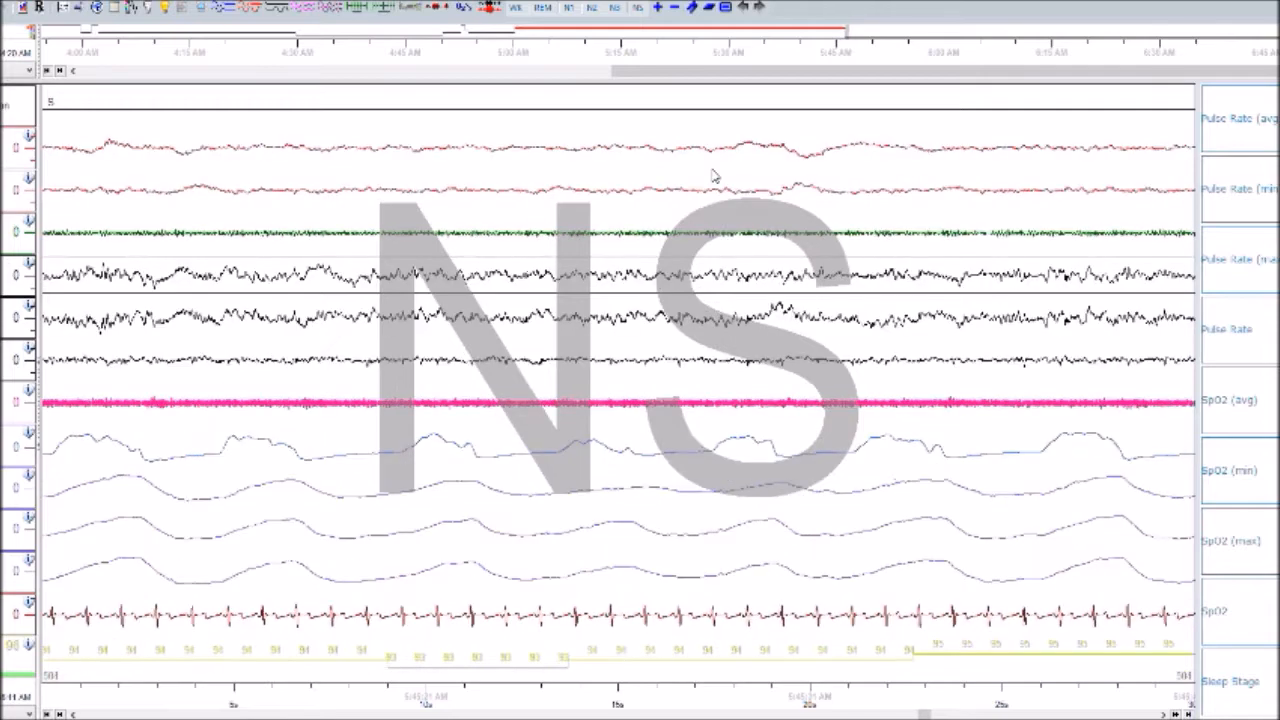
- Score epochs 504 through 508 as REM, advancing to epoch 509
key("Right")
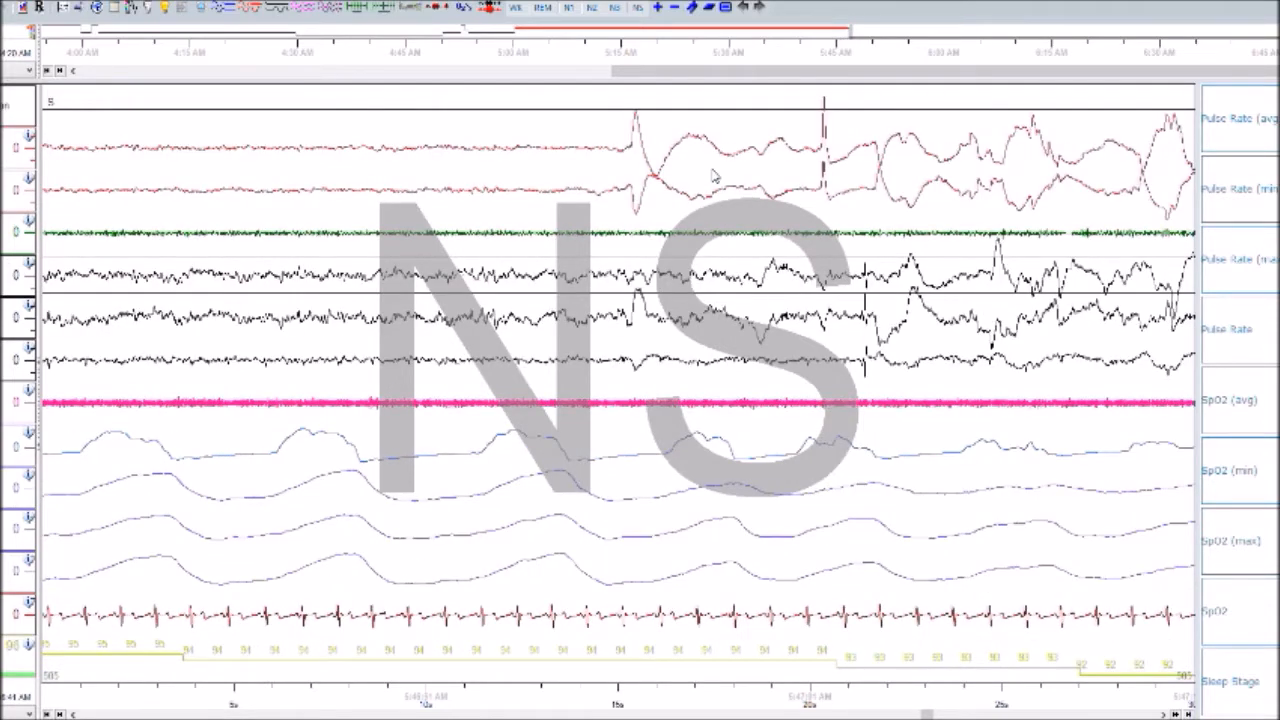
key("Right")
key("Right")
key("Right")
key("Right")
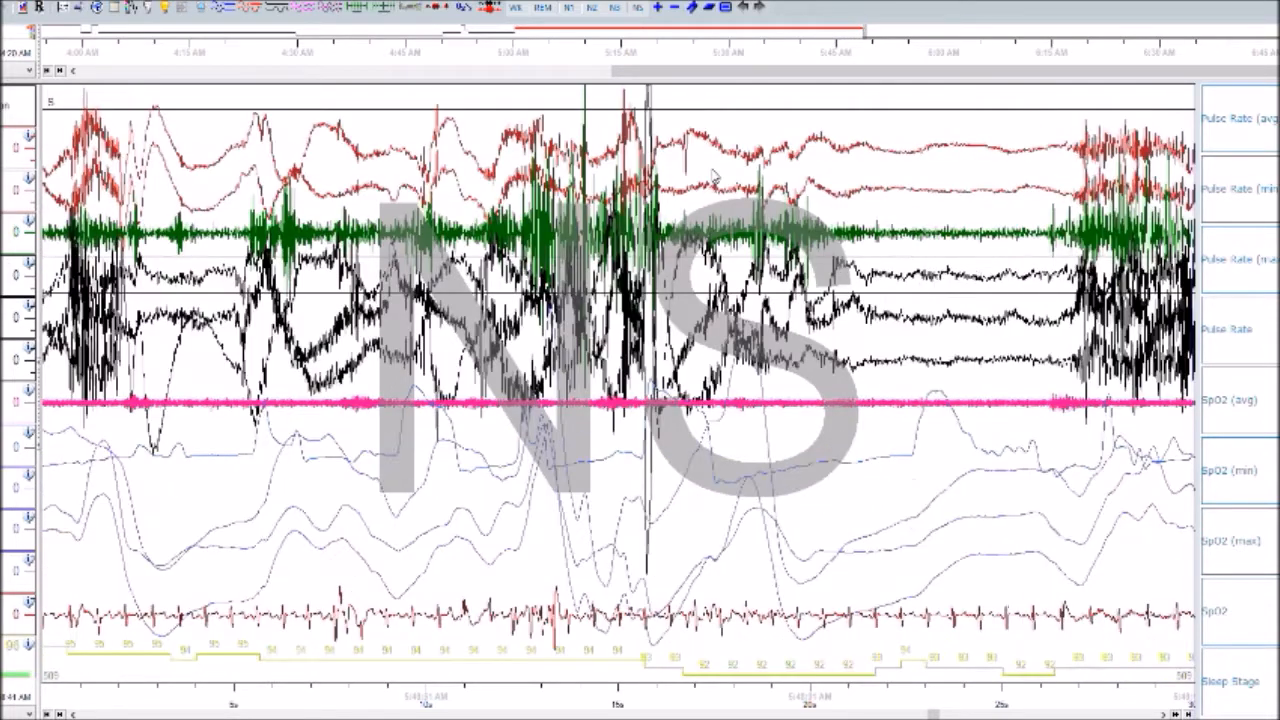
- Examine the signal traces of the unscored epochs from about 5:48 AM to 5:59 AM
key("Right")
key("Right")
key("Right")
key("Right")
key("Right")
key("Right")
key("Right")
key("Right")
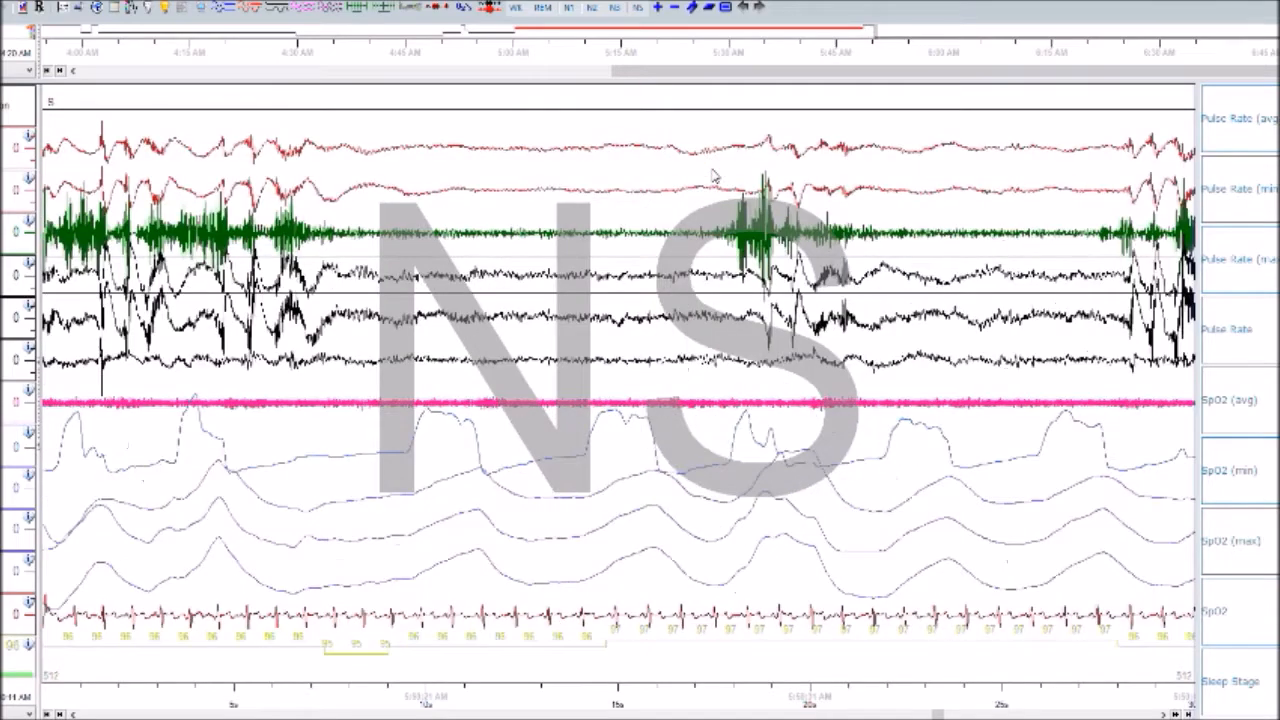
key("Right")
key("Right")
key("Right")
key("Right")
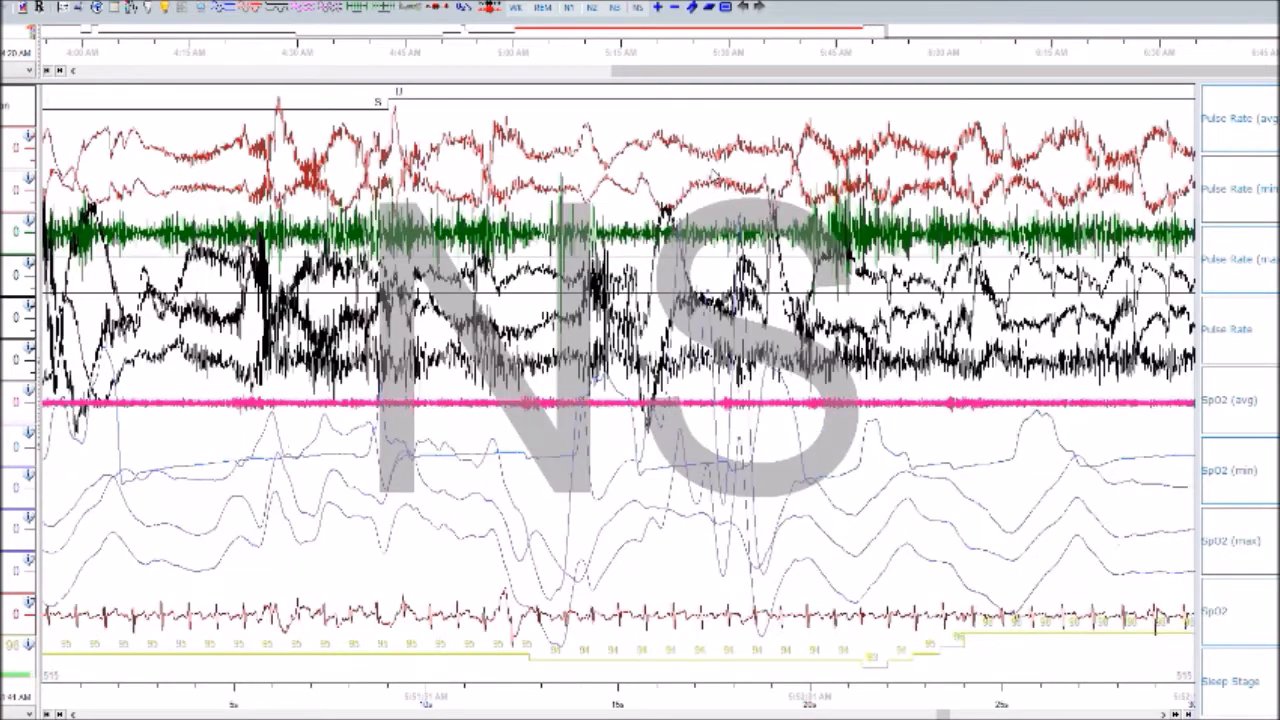
key("Right")
key("Right")
key("Right")
key("Right")
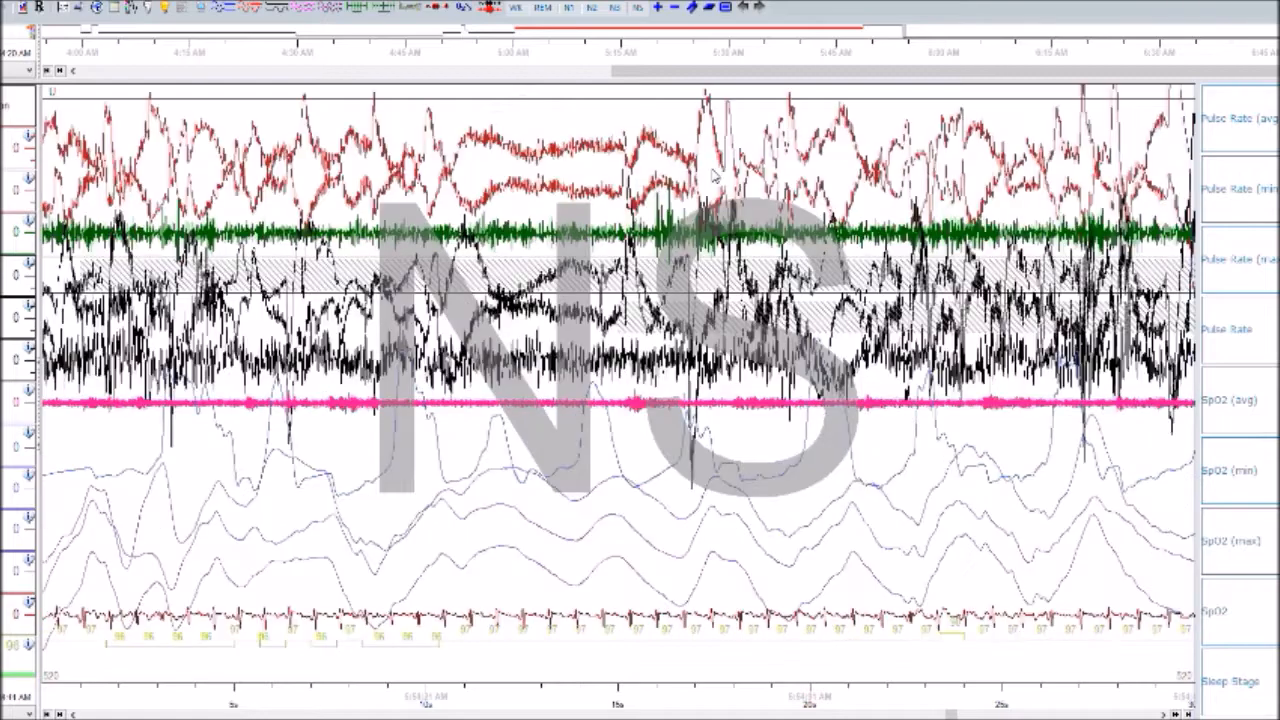
key("Right")
key("Right")
key("Right")
key("Right")
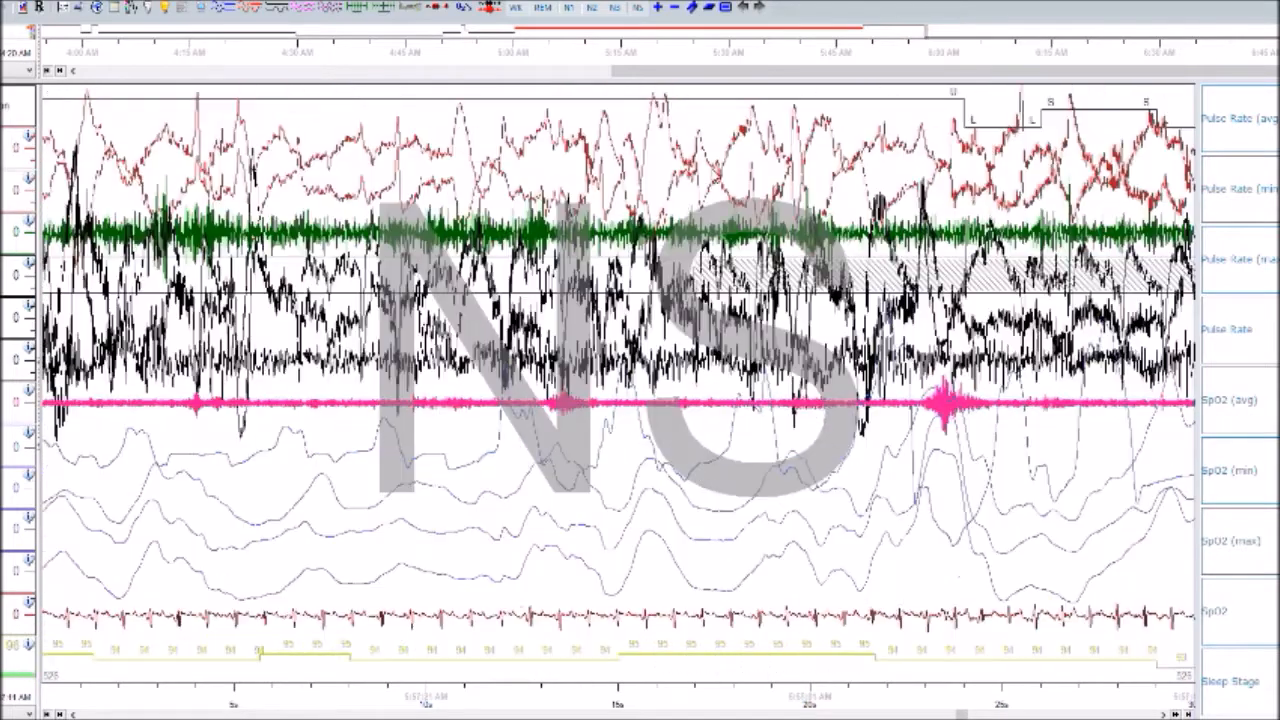
key("Right")
key("Right")
key("Right")
key("Right")
key("Right")
key("Right")
key("Right")
key("Right")
key("Right")
key("Right")
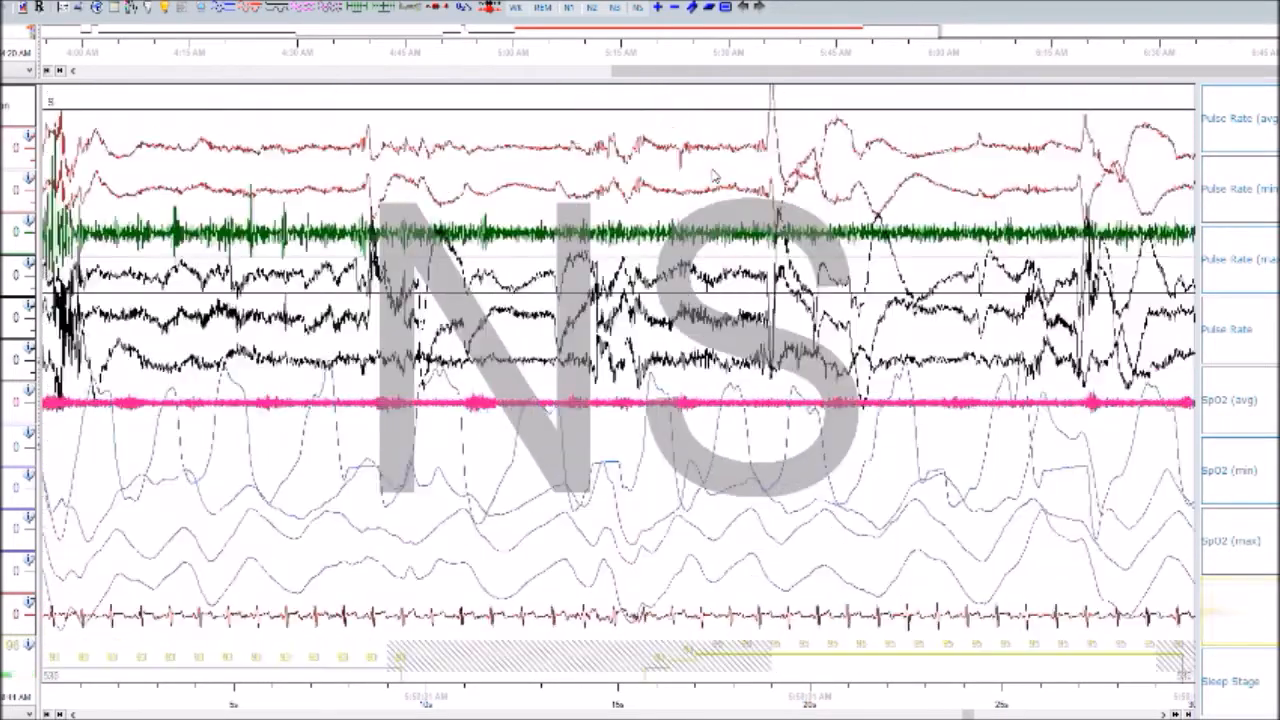
- Score the epochs from about 6:00 AM to 6:02 AM as wake (WK)
key("Right")
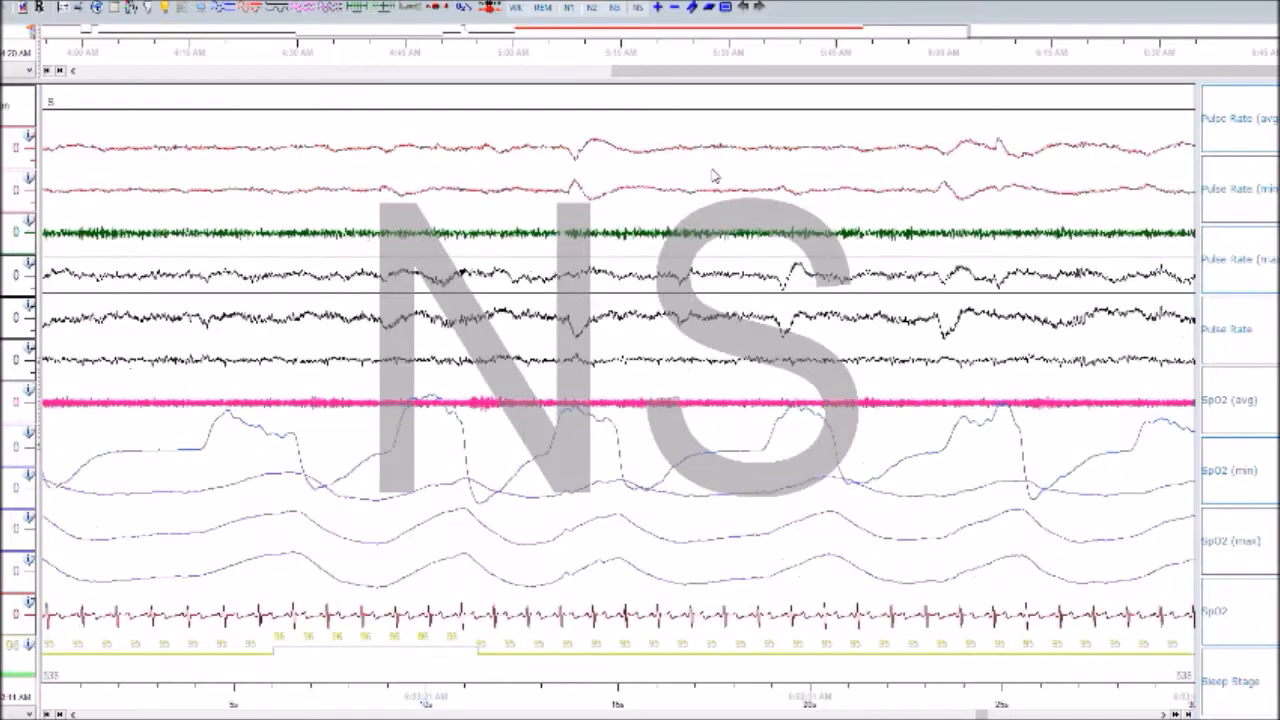
key("Right")
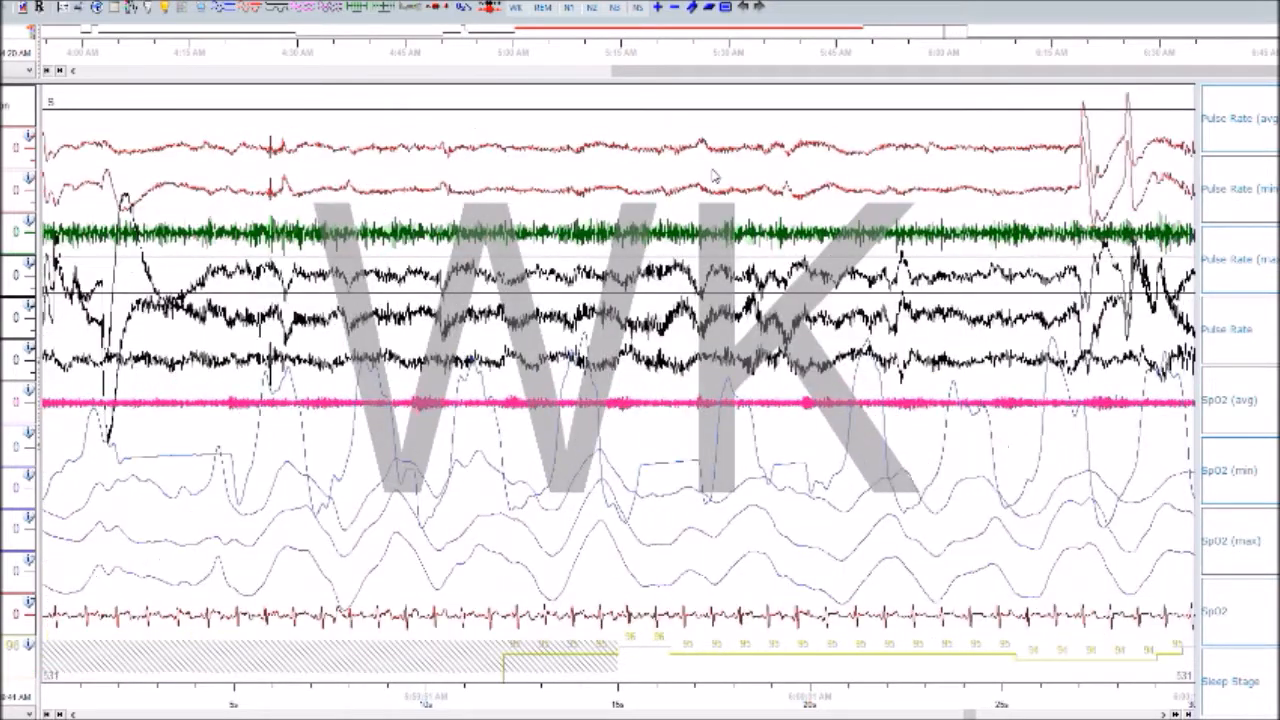
key("Left")
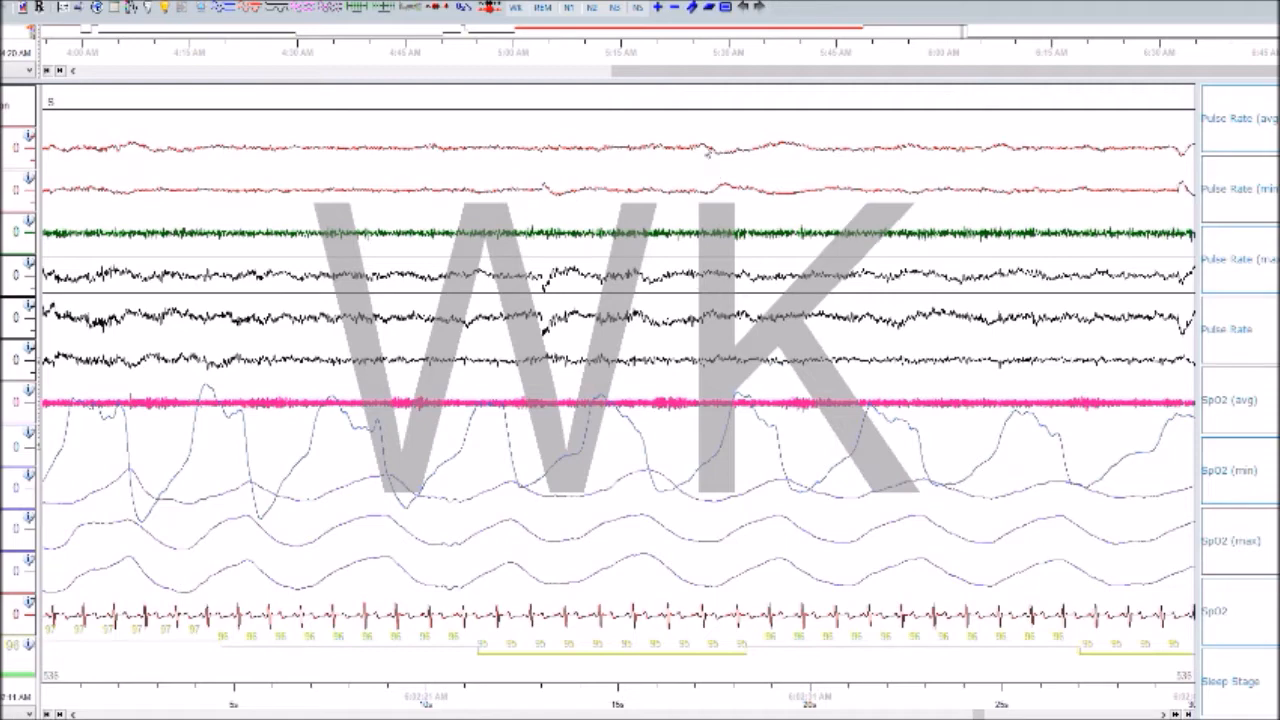
- Apply Best Fit All Channels at the 6:02 AM epoch and check the rescaled traces in the following epochs
left_click(130, 8)
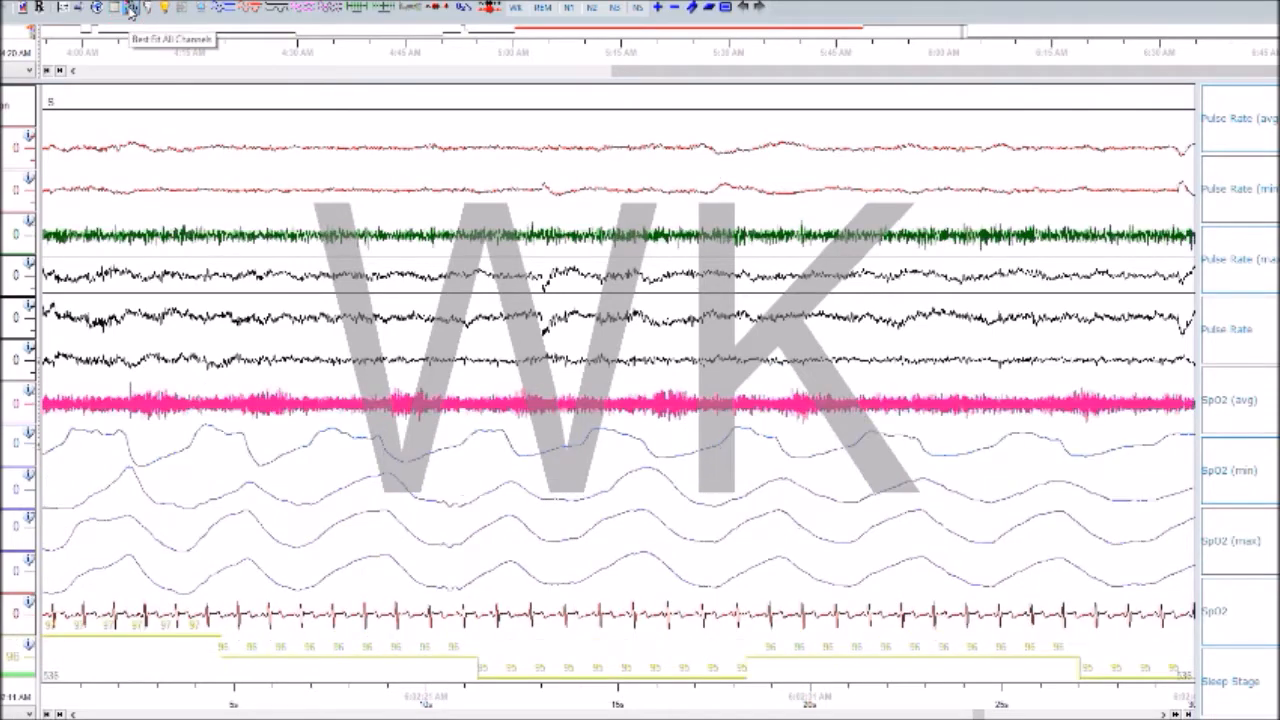
key("Right")
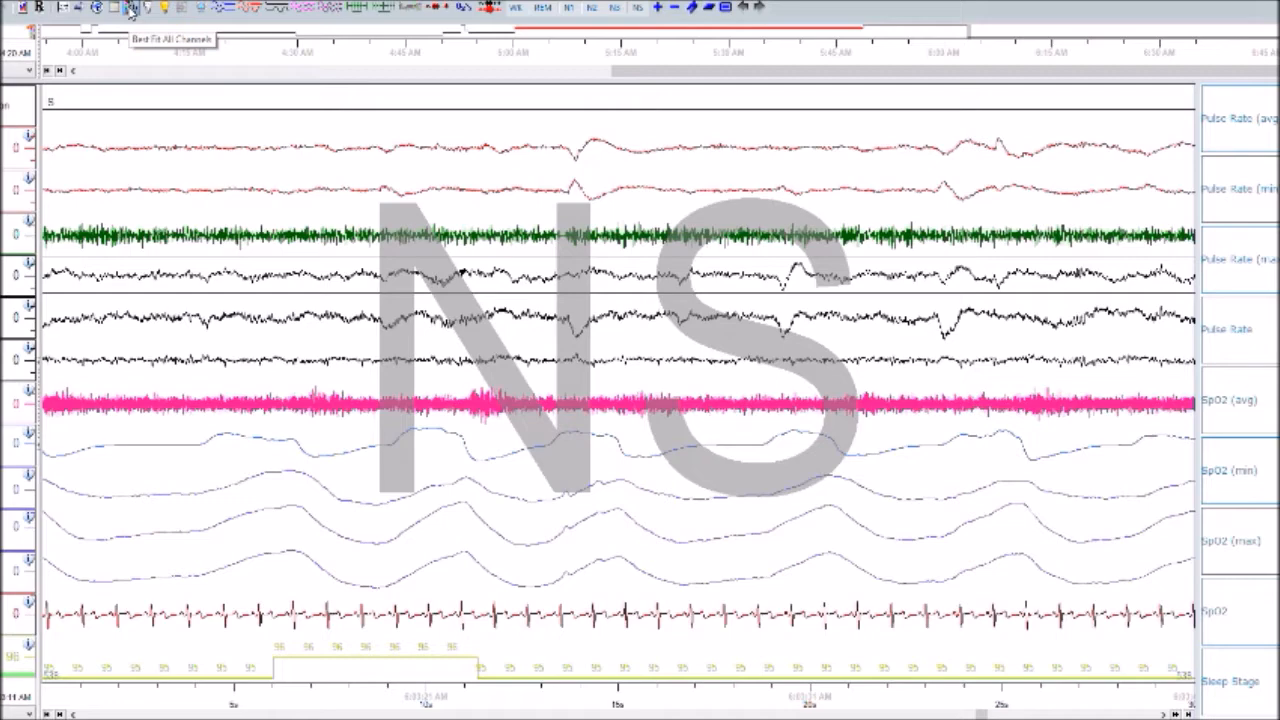
key("Right")
key("Right")
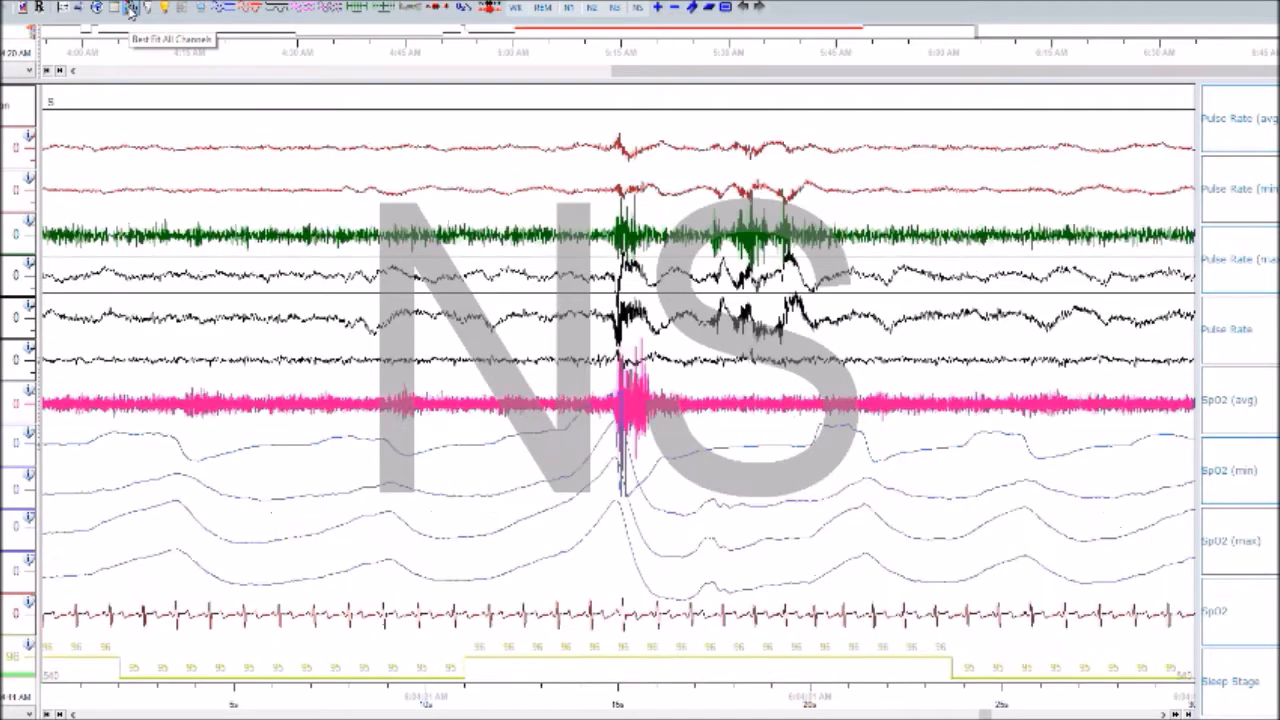
- Examine the traces of the unscored epochs from about 6:04 AM to 6:15 AM
key("Right")
key("Right")
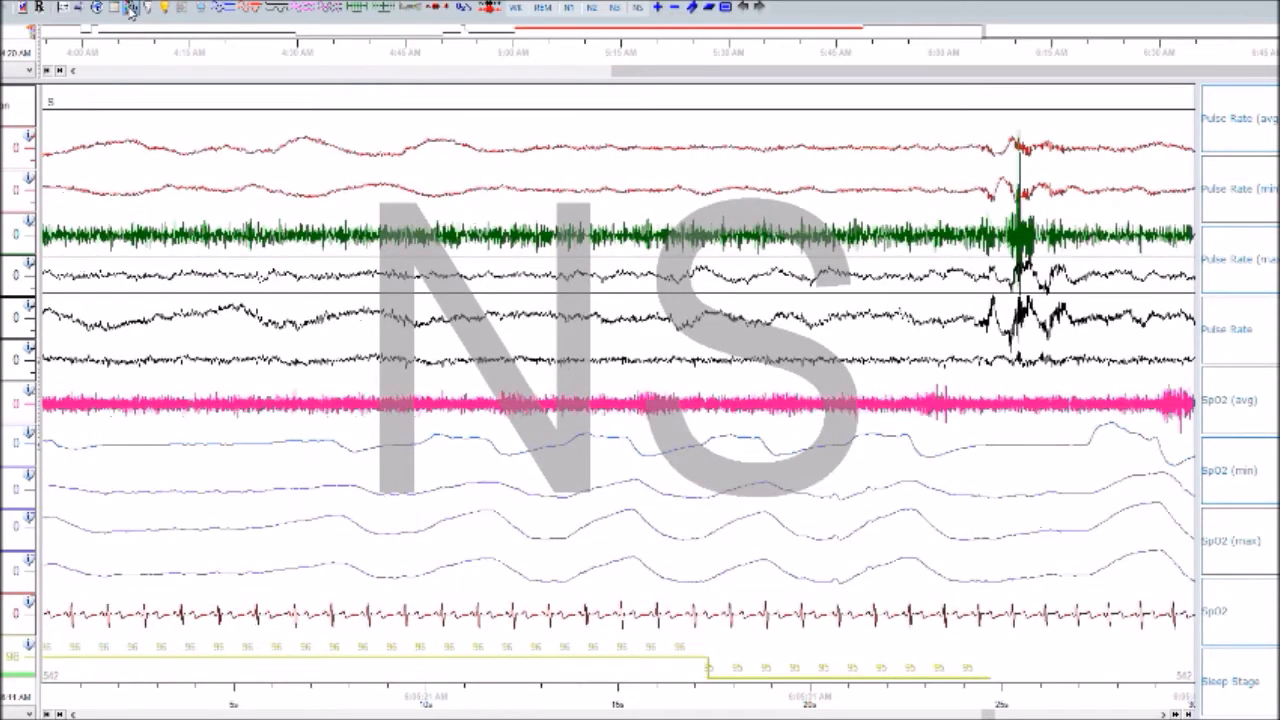
key("Right")
key("Right")
key("Right")
key("Right")
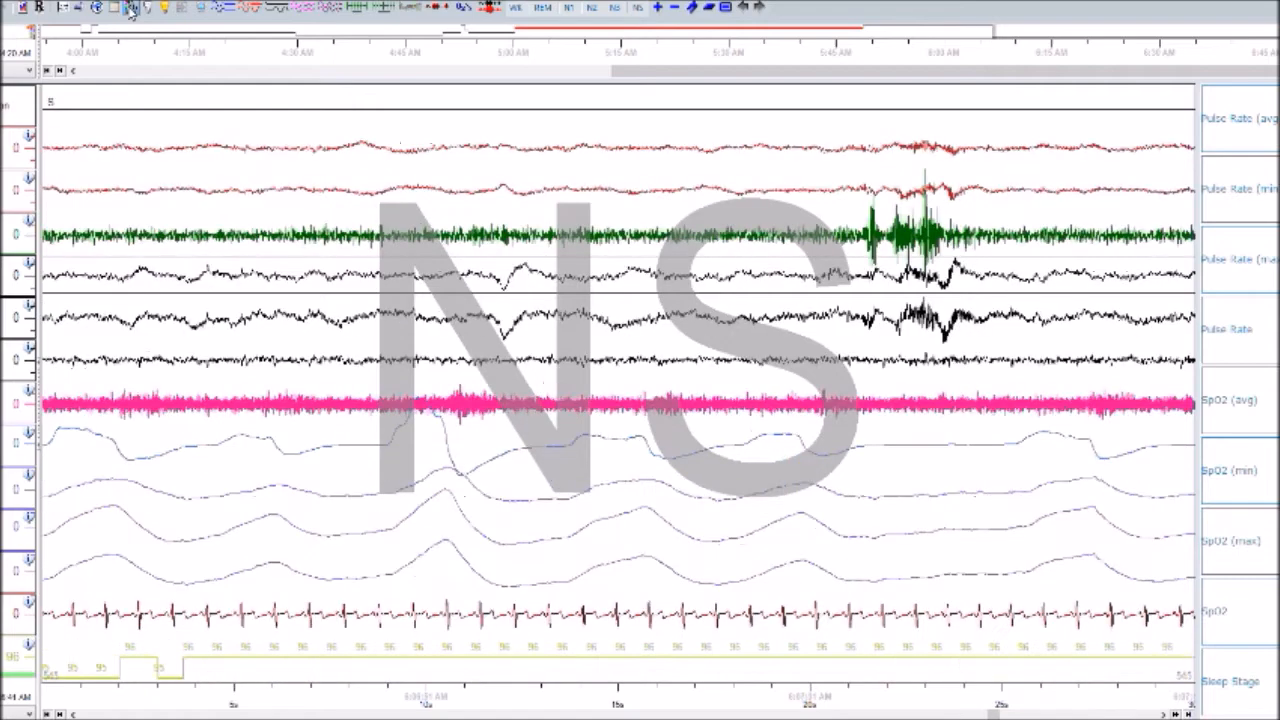
key("Right")
key("Right")
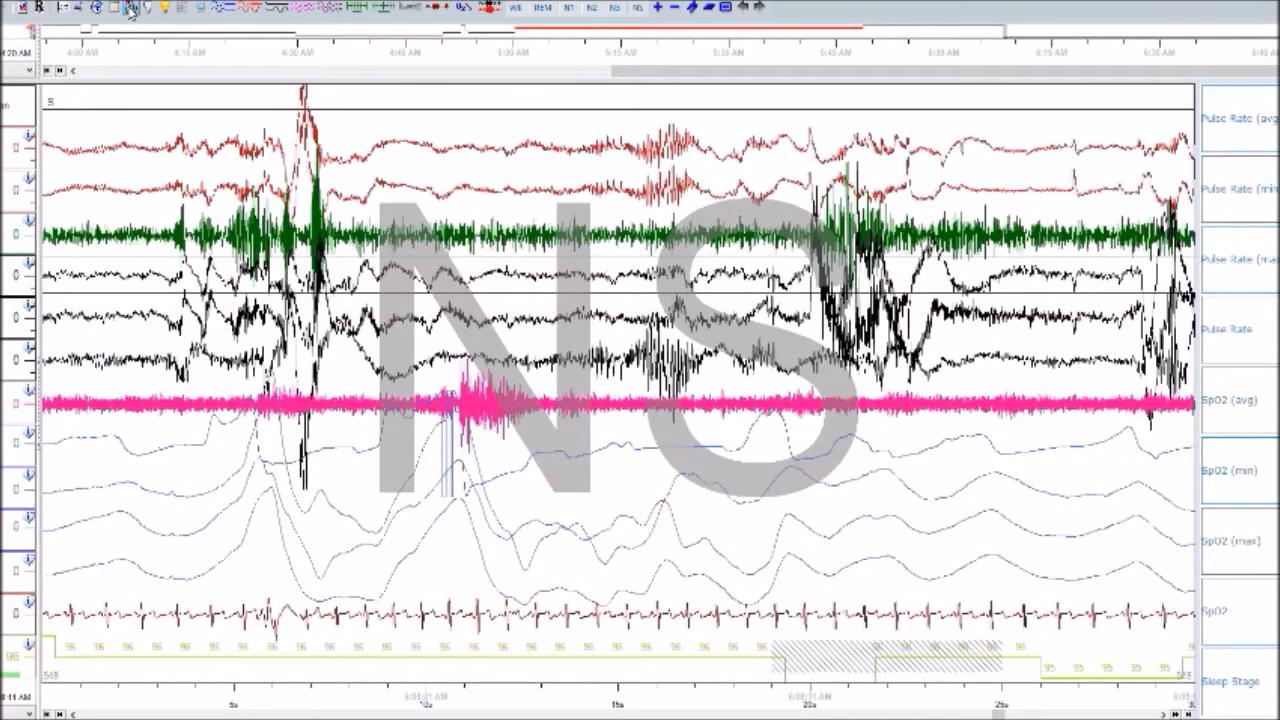
key("Right")
key("Right")
key("Right")
key("Right")
key("Right")
key("Right")
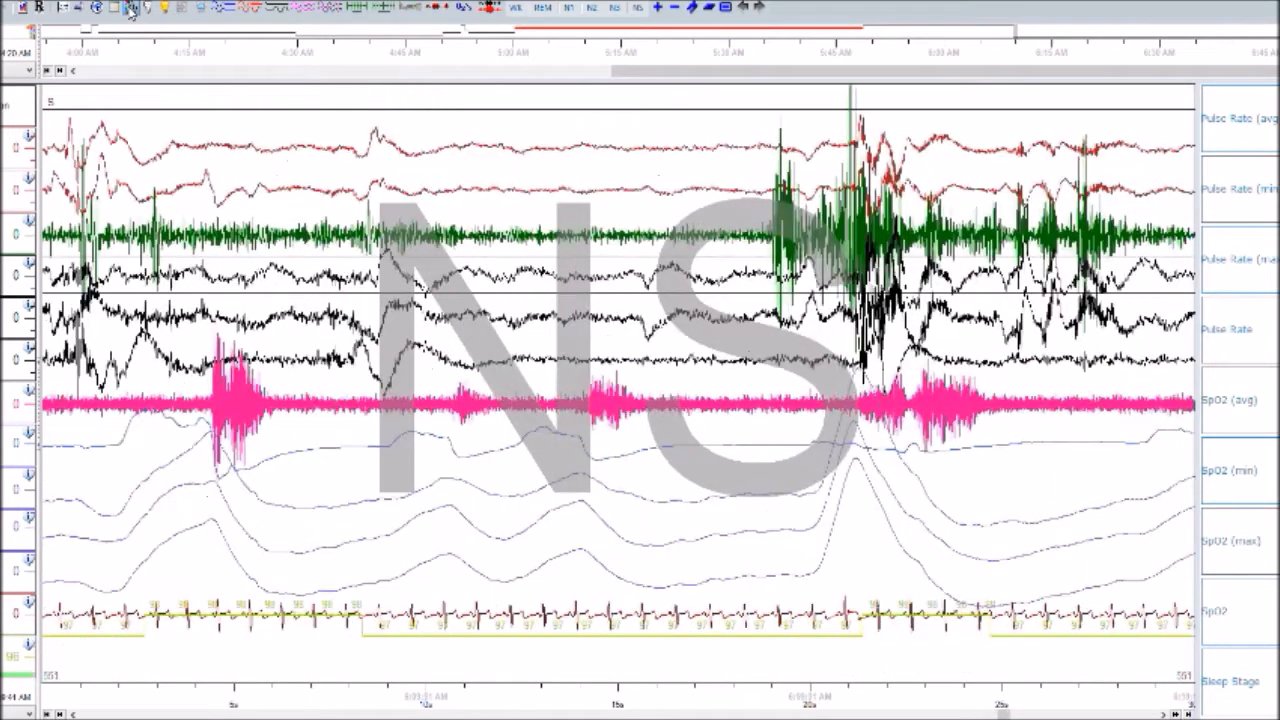
key("Left")
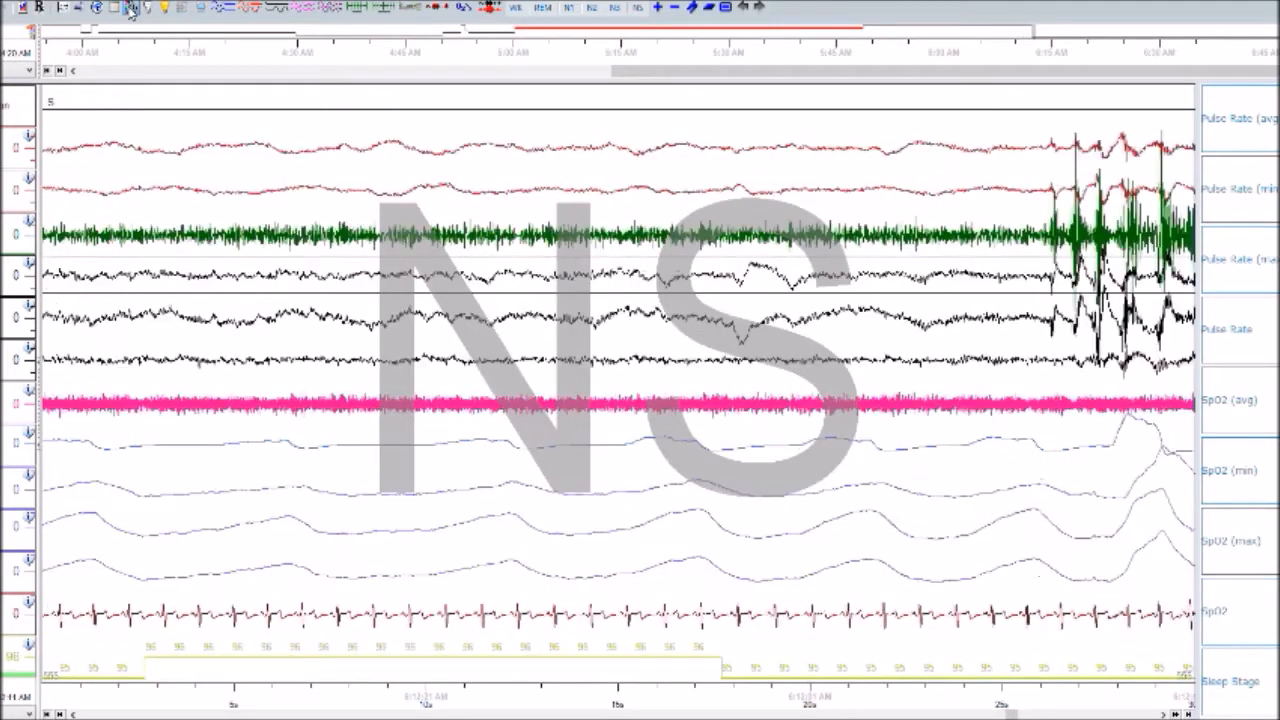
key("Right")
key("Right")
key("Right")
key("Right")
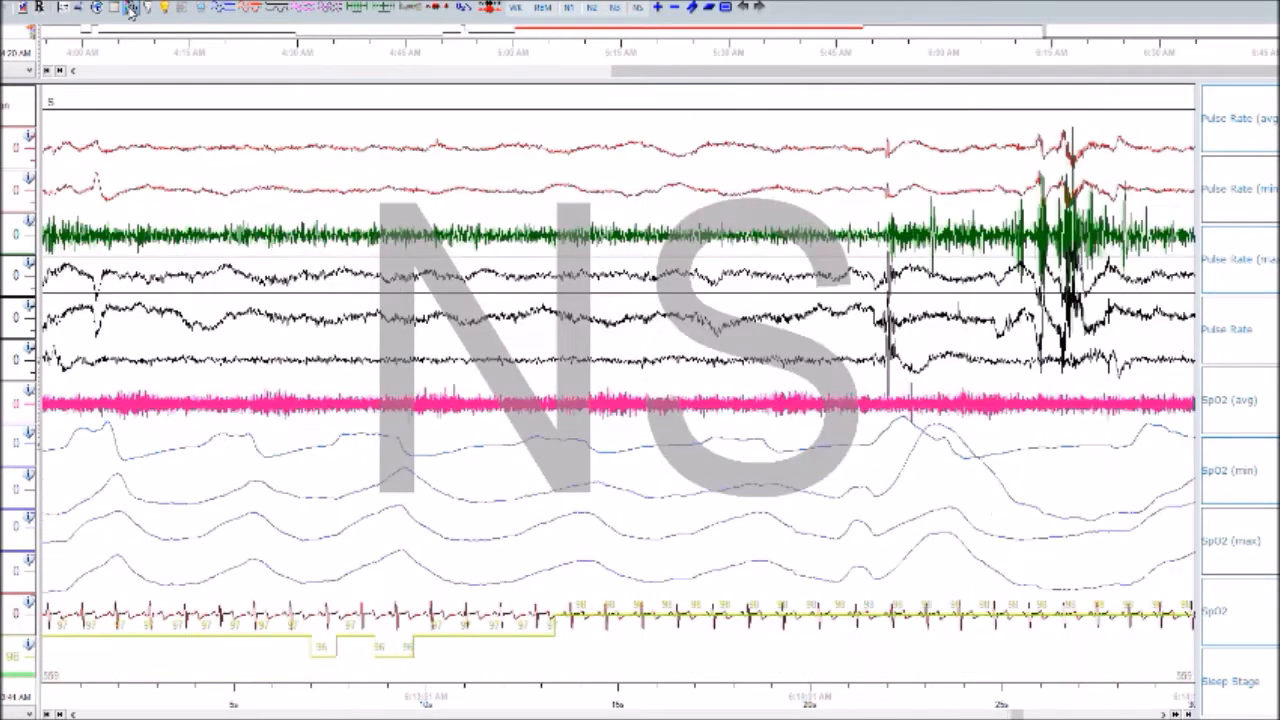
key("Right")
key("Right")
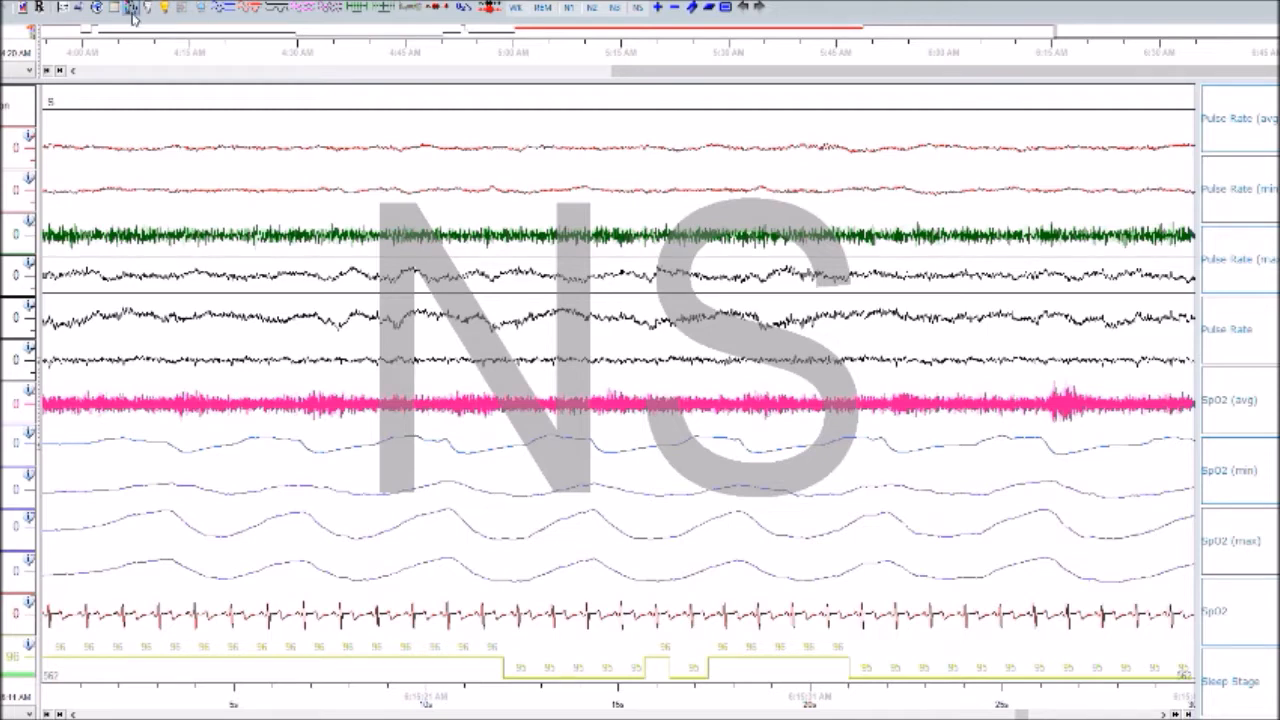
- Apply Best Fit All Channels at the 6:15 AM epoch and review the rescaled traces up to about 6:17 AM
left_click(130, 10)
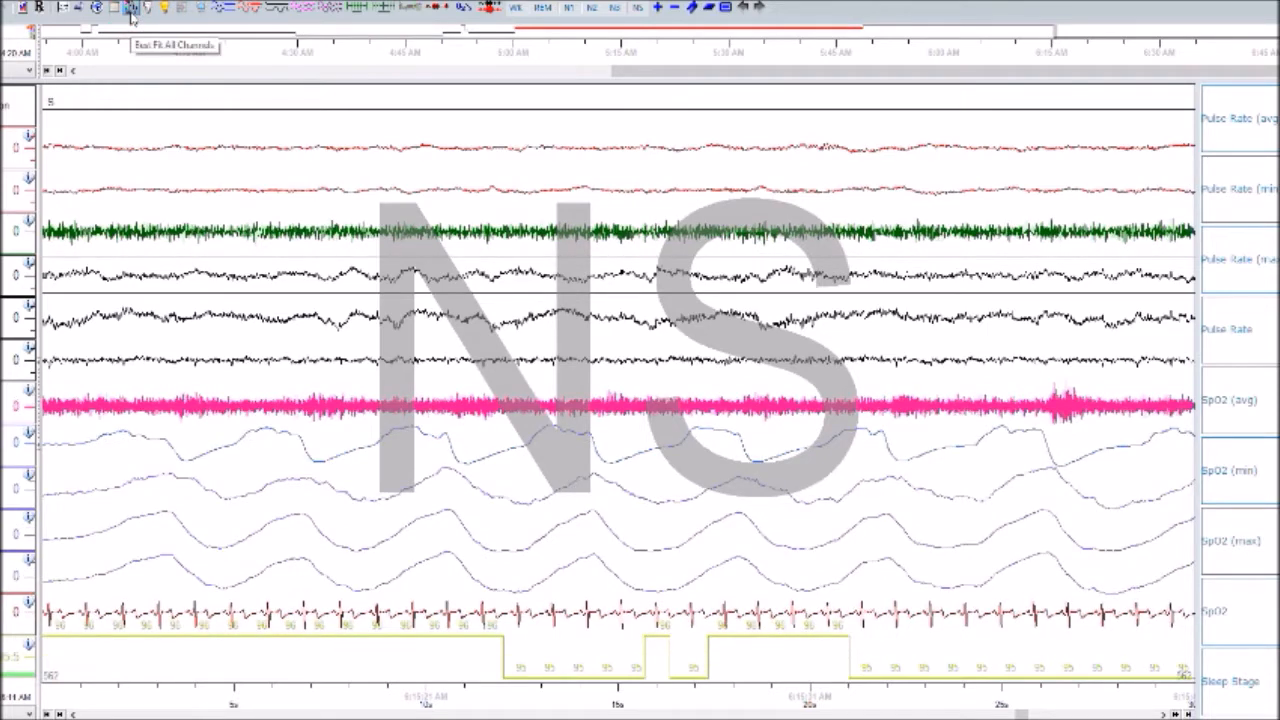
key("Right")
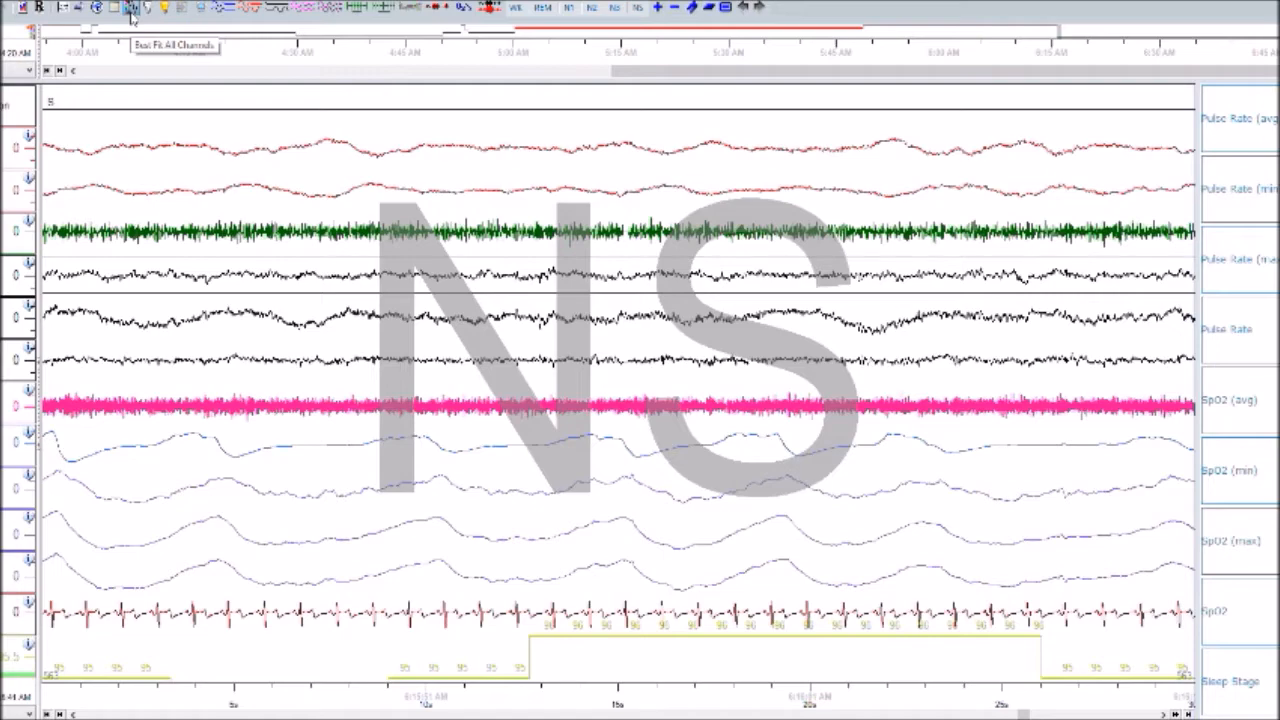
key("Right")
key("Right")
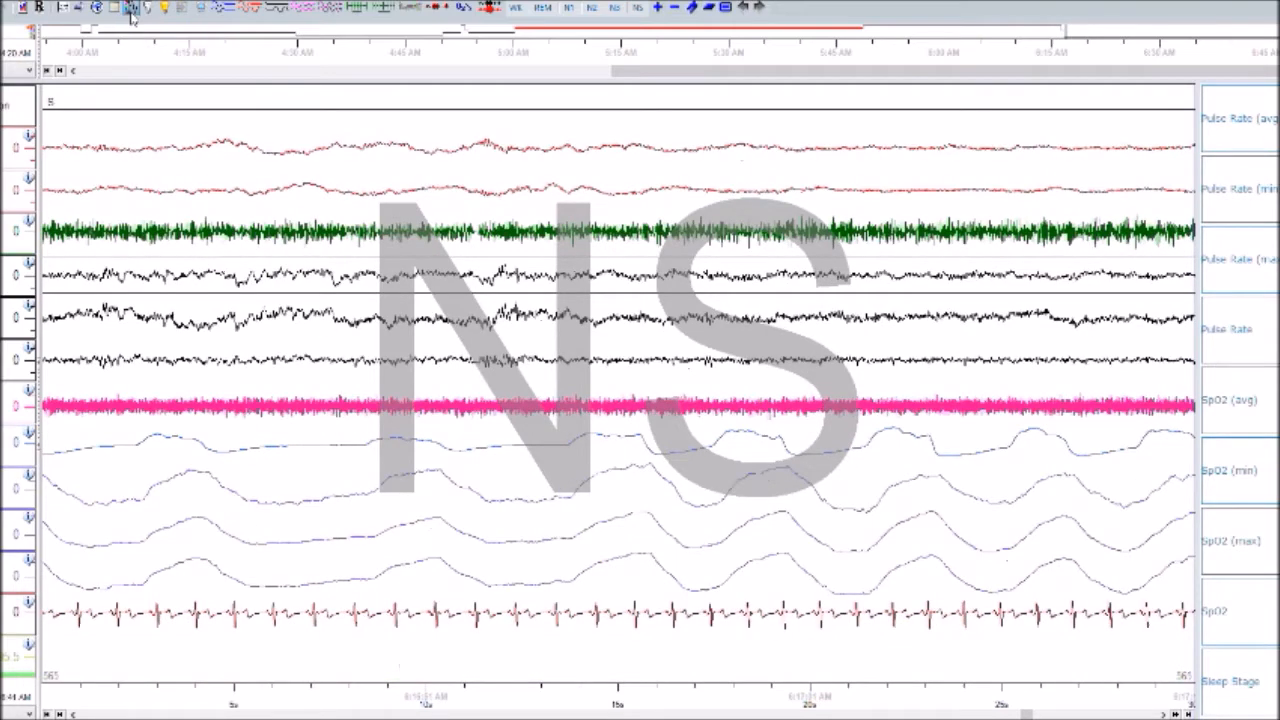
key("Right")
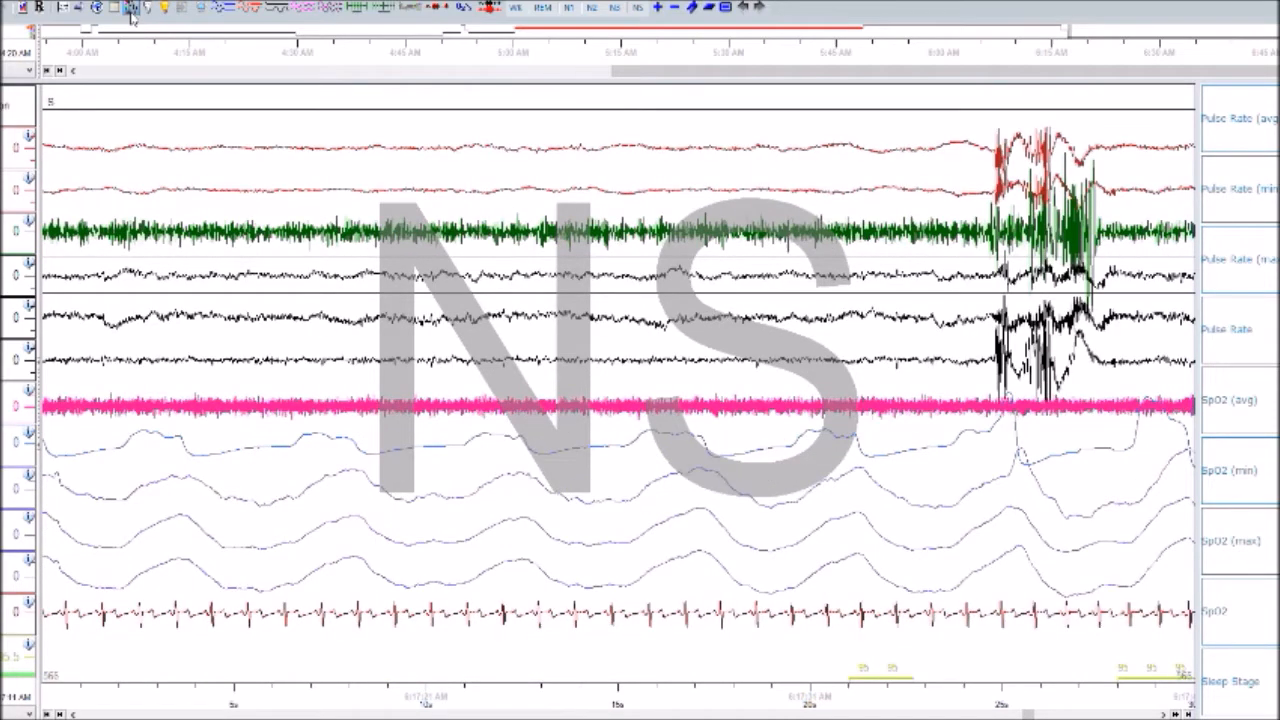
- Go back to epoch 564 at about 6:16 AM and score it as N1
key("Left")
key("Left")
key("Left")
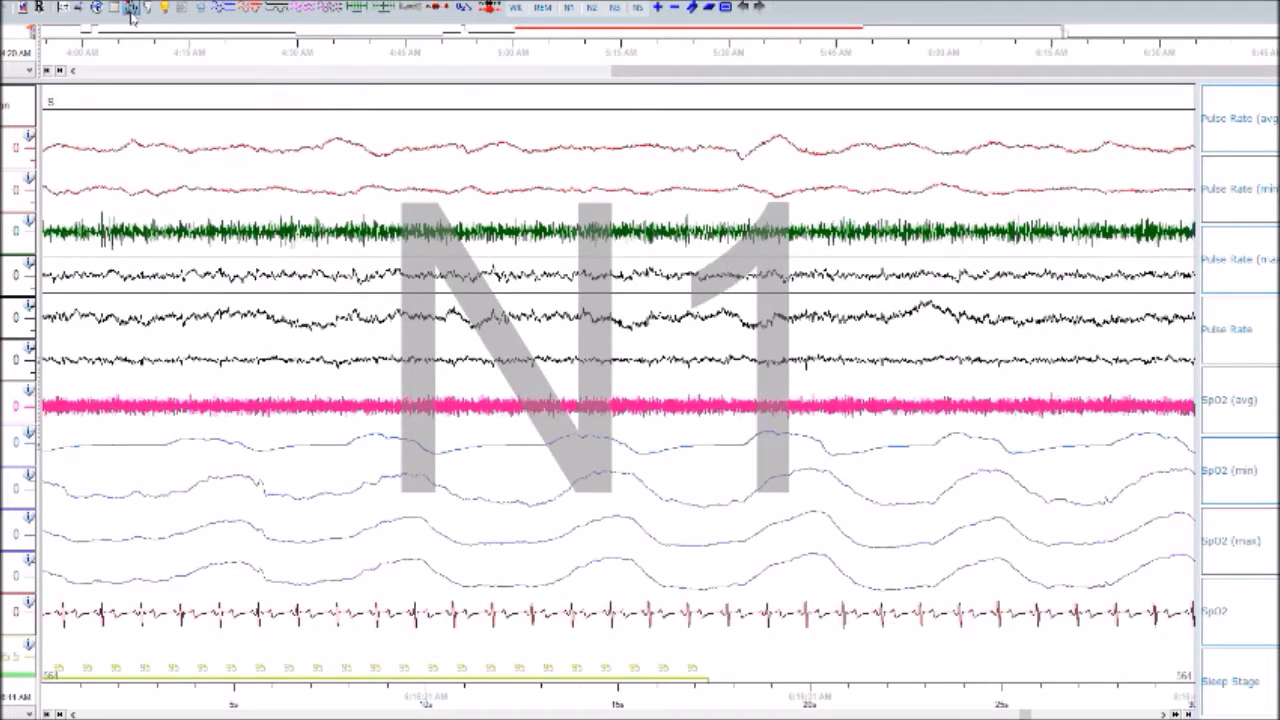
- Examine the traces of the unscored epochs from about 6:17 AM to 6:28 AM
key("Right")
key("Right")
key("Right")
key("Right")
key("Right")
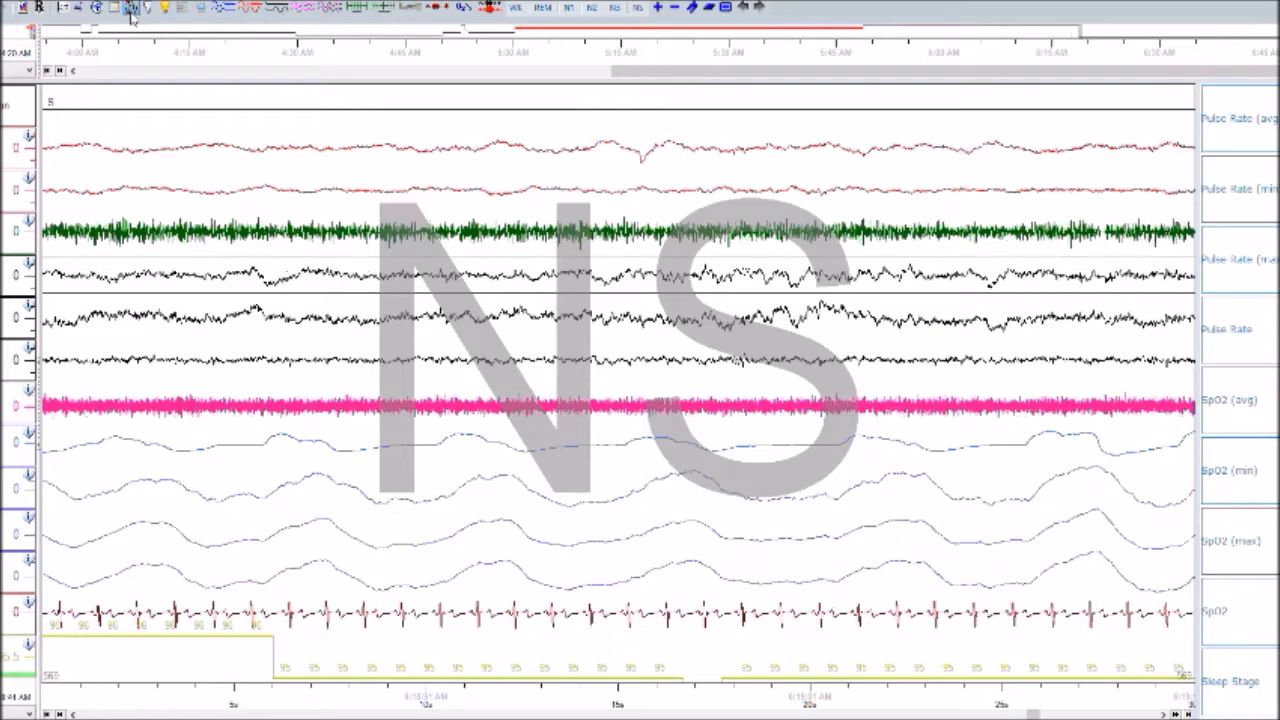
key("Right")
key("Right")
key("Right")
key("Right")
key("Right")
key("Right")
key("Right")
key("Right")
key("Right")
key("Right")
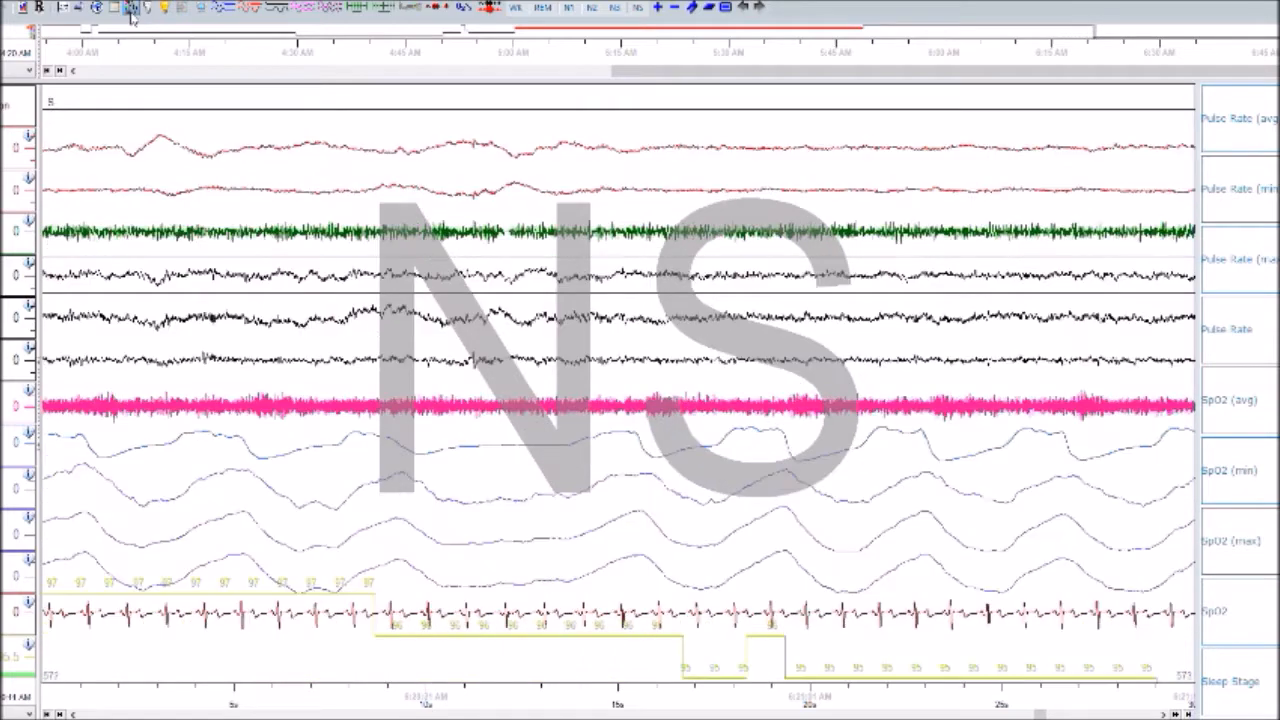
key("Right")
key("Right")
key("Right")
key("Right")
key("Right")
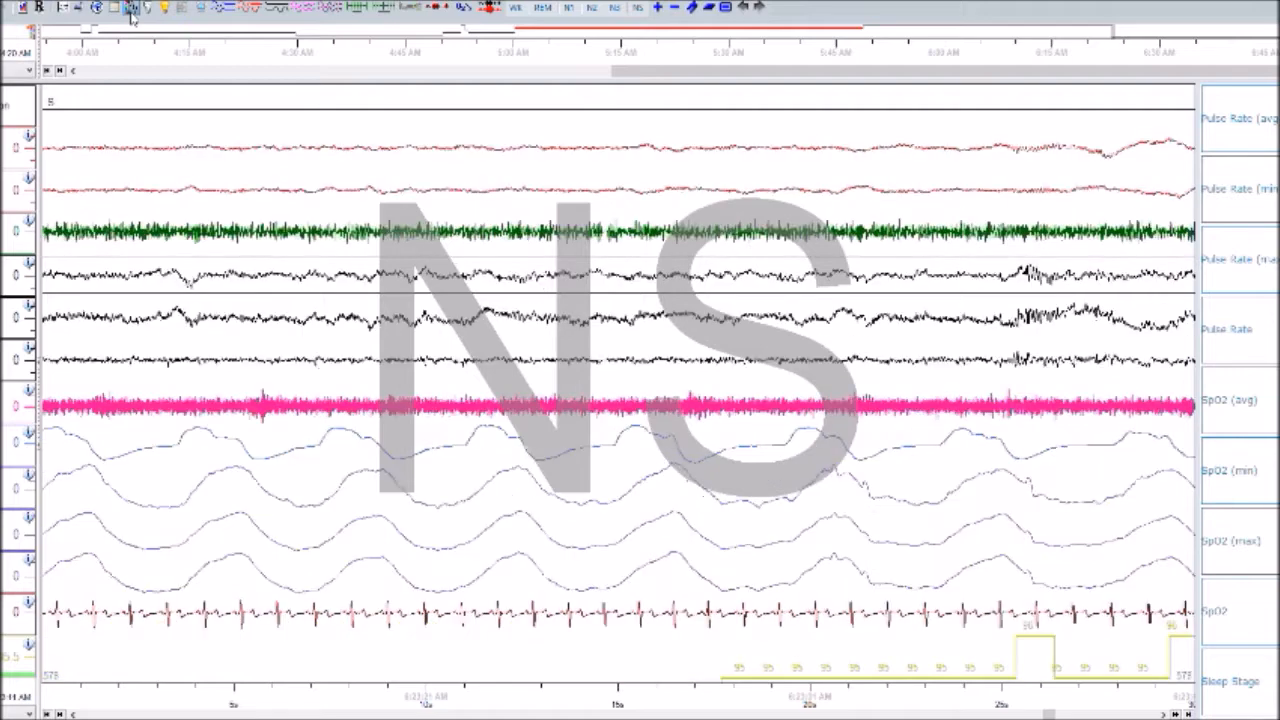
key("Right")
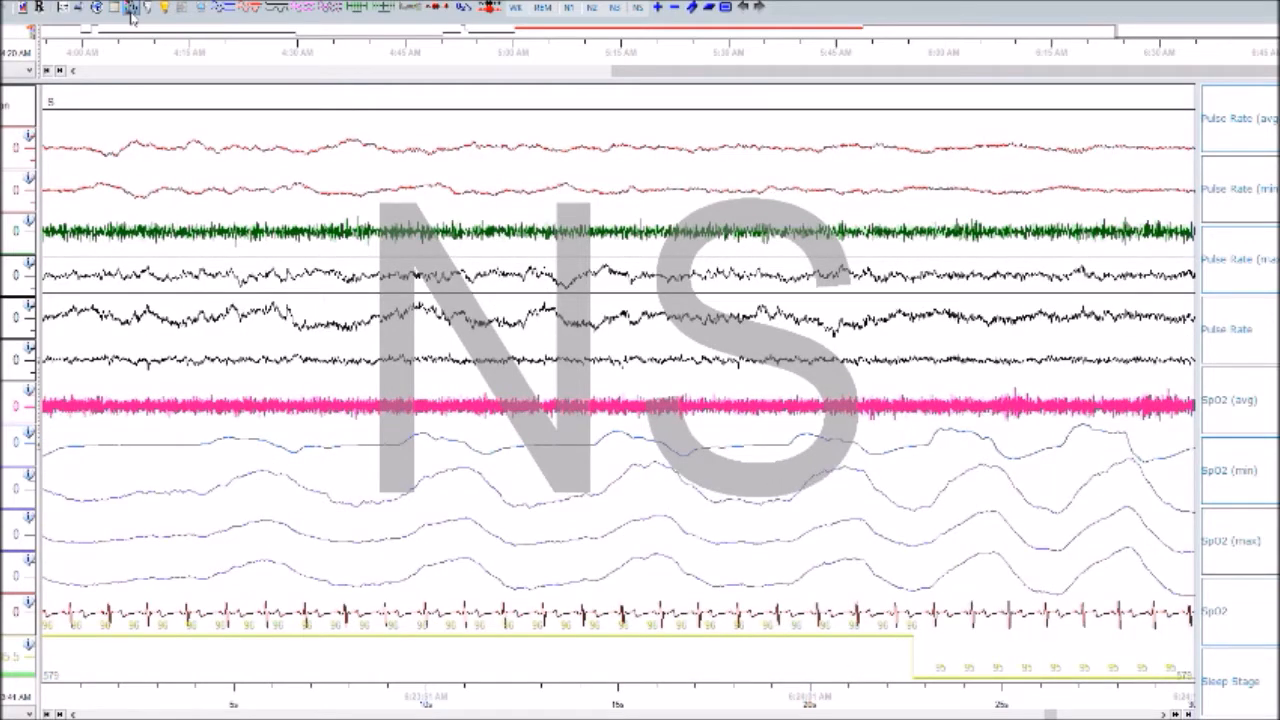
key("Right")
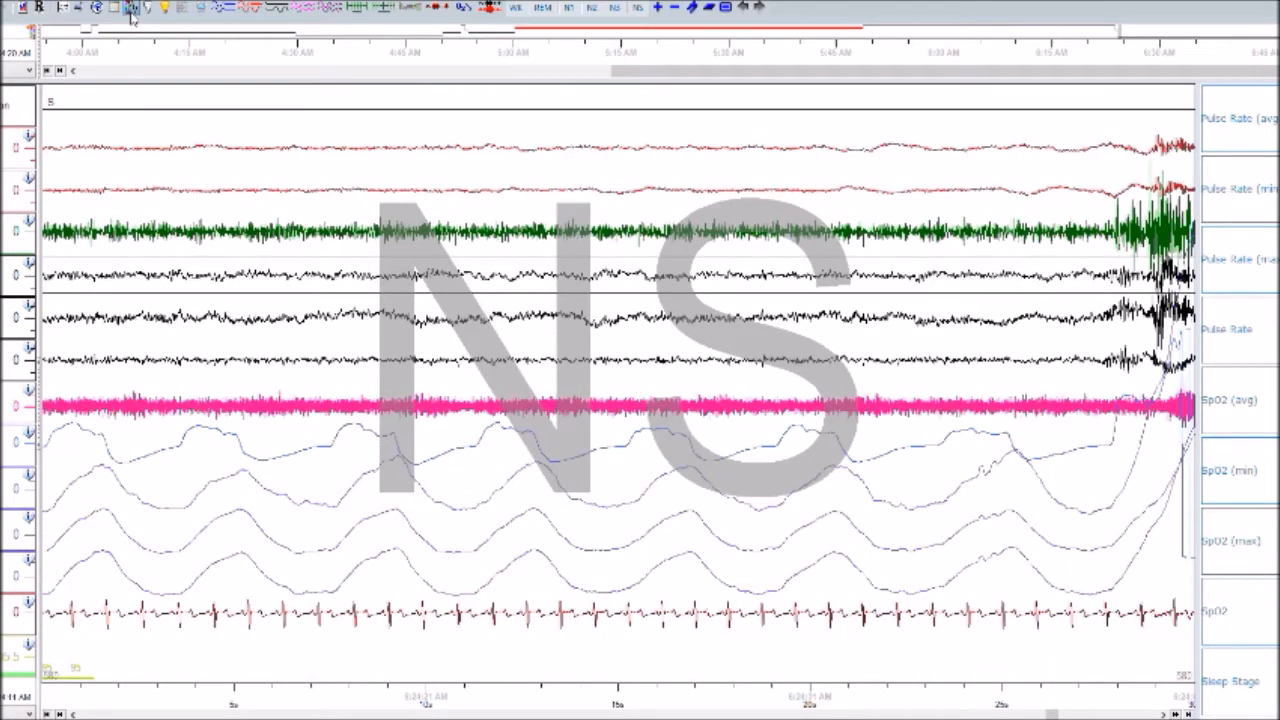
key("Right")
key("Right")
key("Right")
key("Right")
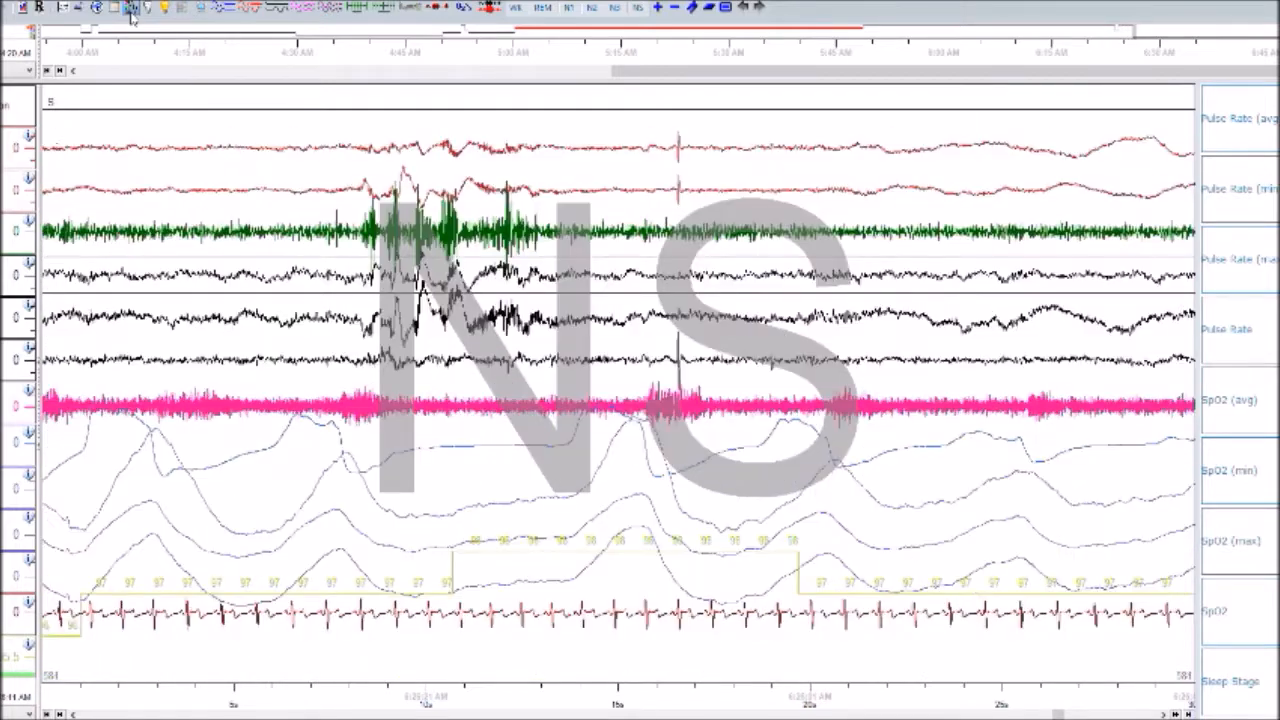
key("Right")
key("Right")
key("Right")
key("Right")
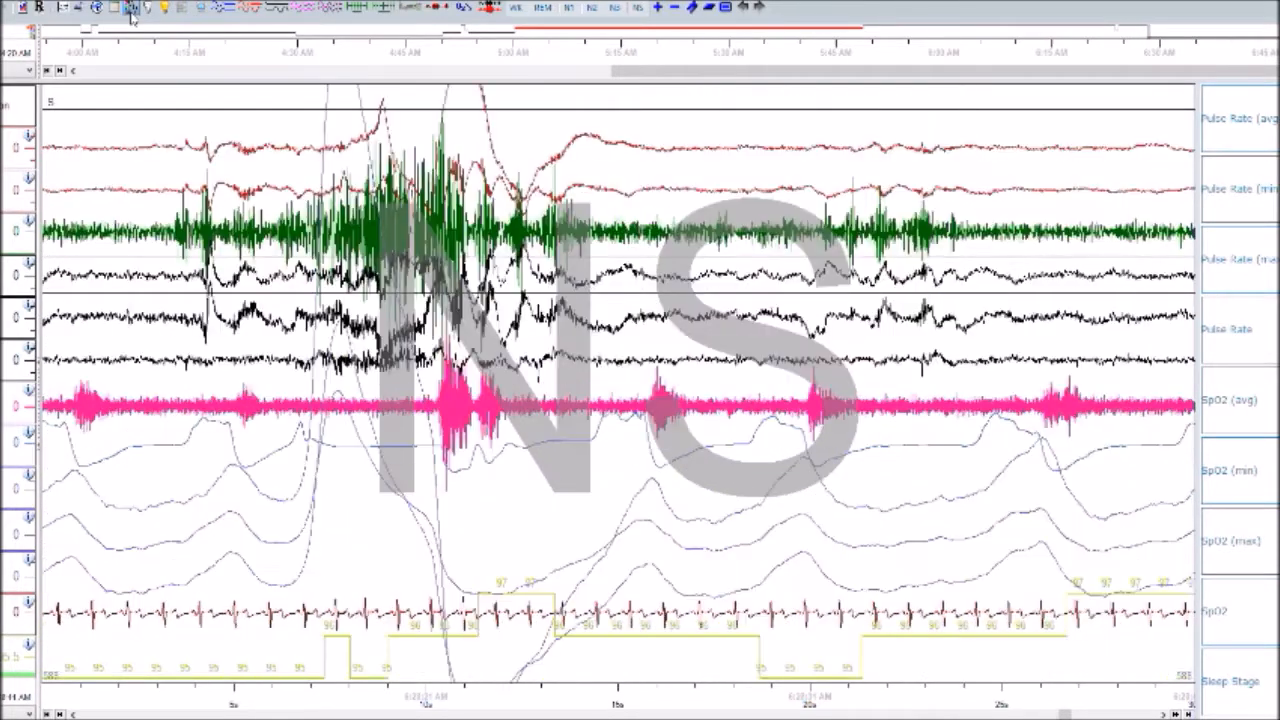
- Go to epoch 593 at about 6:31 AM and score it as N1
key("Right")
key("Right")
key("Right")
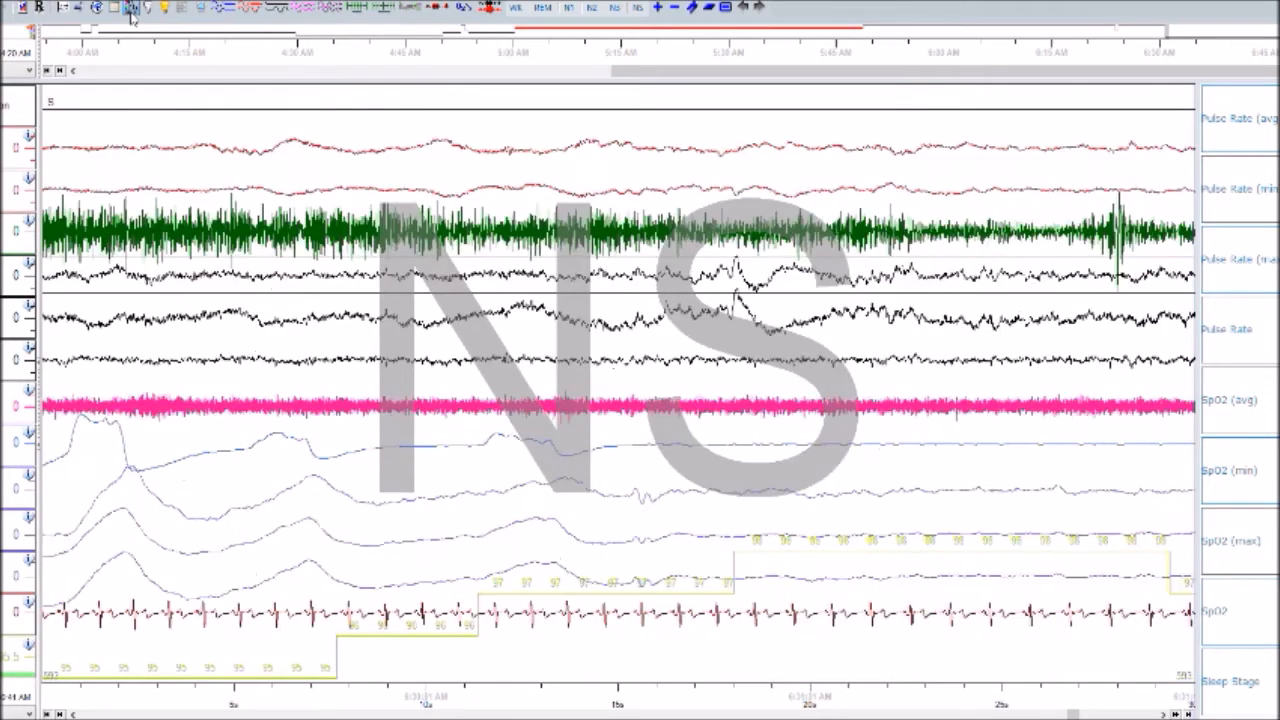
key("Right")
key("Right")
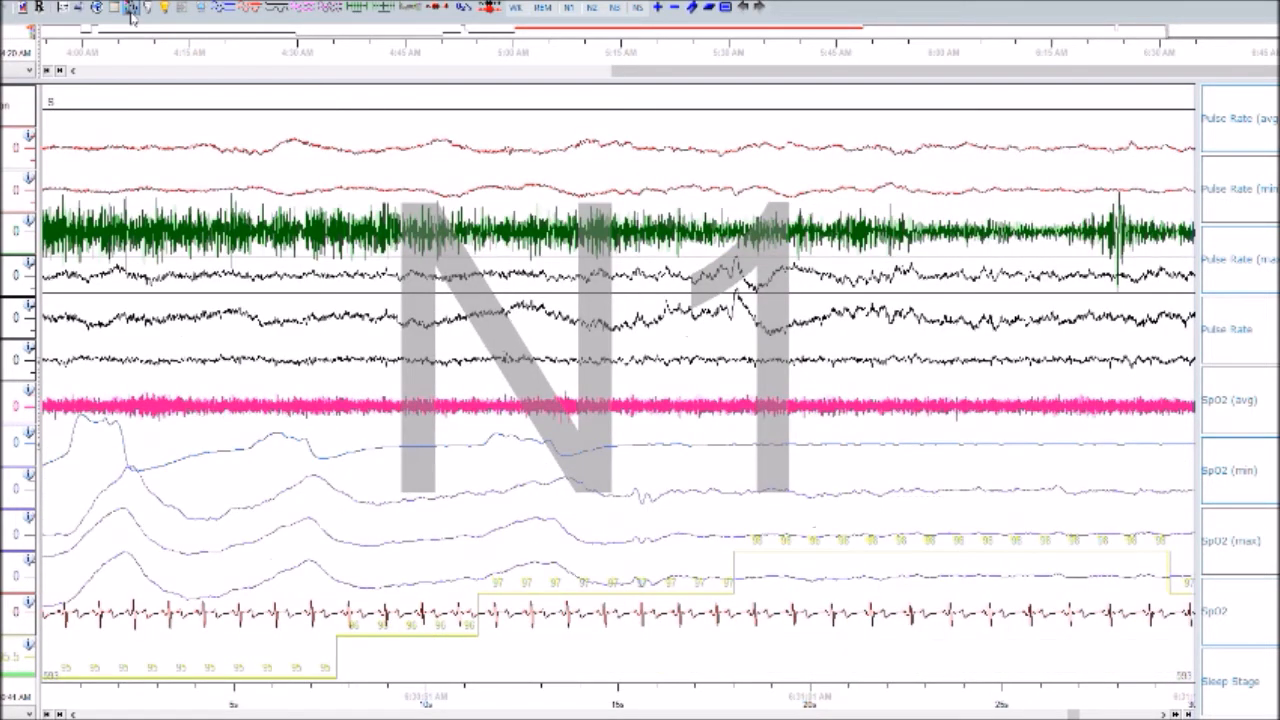
- Examine the traces of the unscored epochs from about 6:31 AM to 6:34 AM
key("Right")
key("Right")
key("Right")
key("Right")
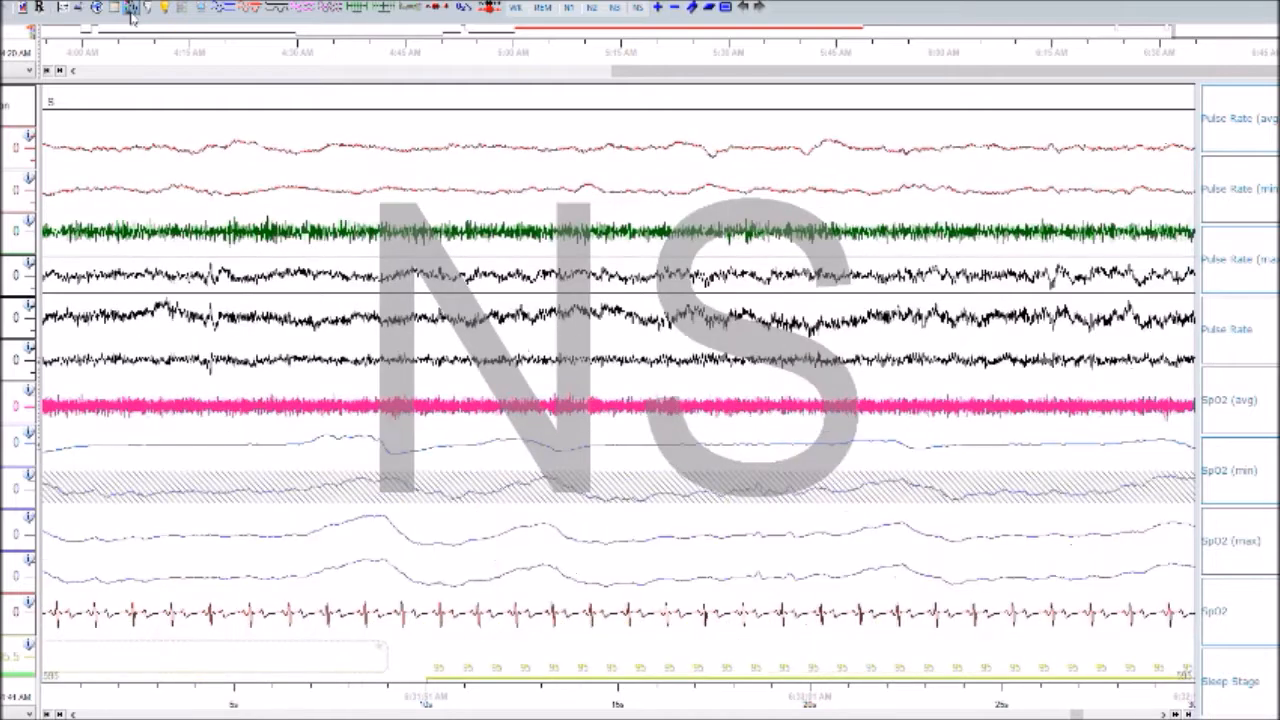
key("Right")
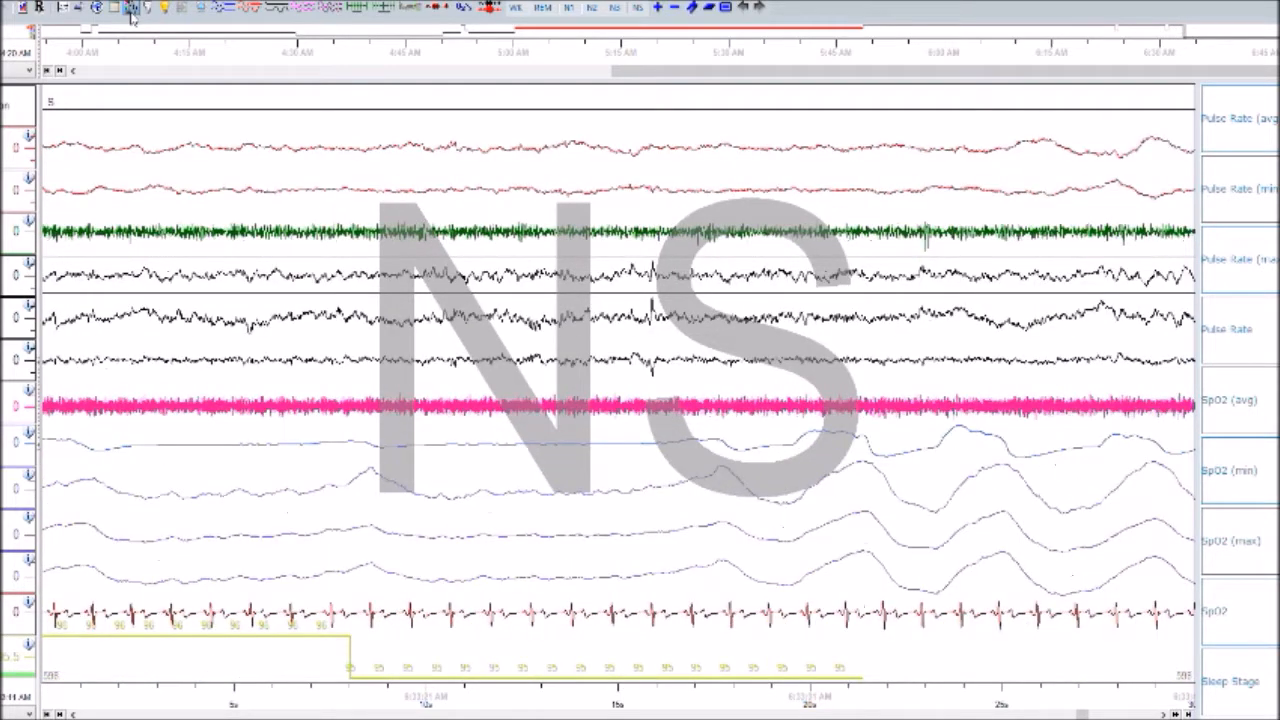
key("Right")
key("Right")
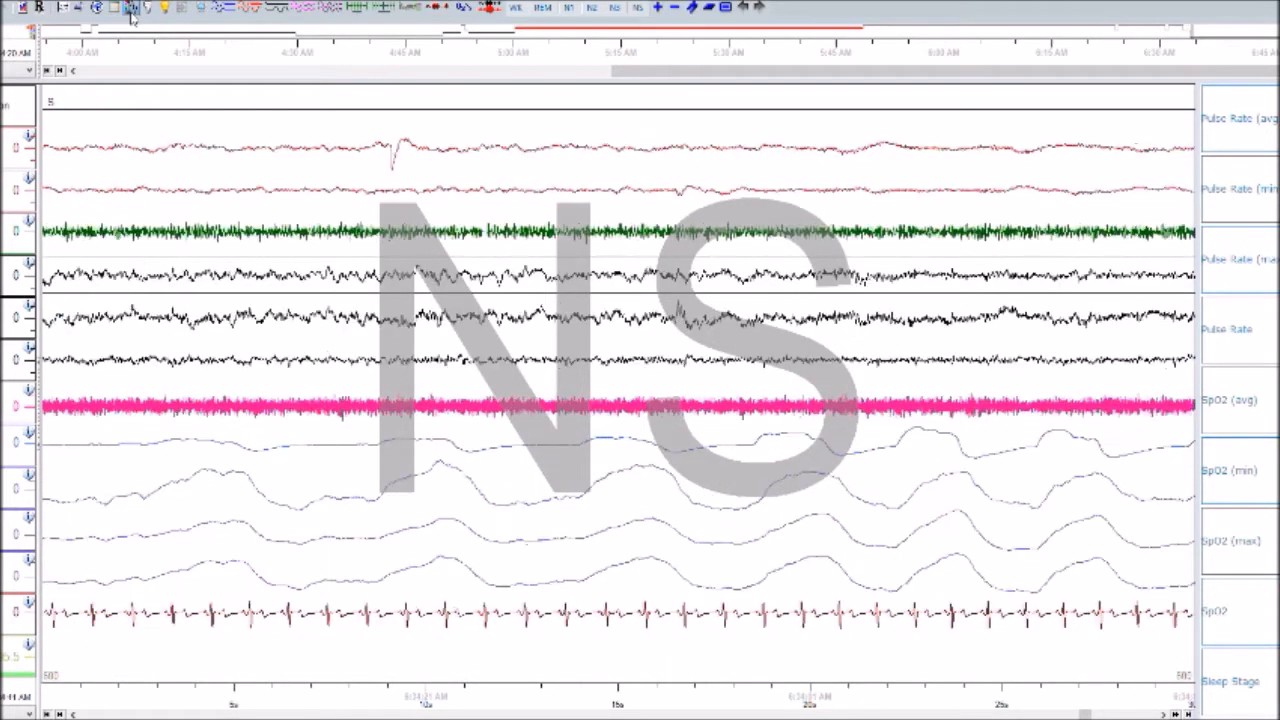
- Examine the traces of the unscored epochs from about 6:34 AM to 6:43 AM
key("Right")
key("Right")
key("Right")
key("Right")
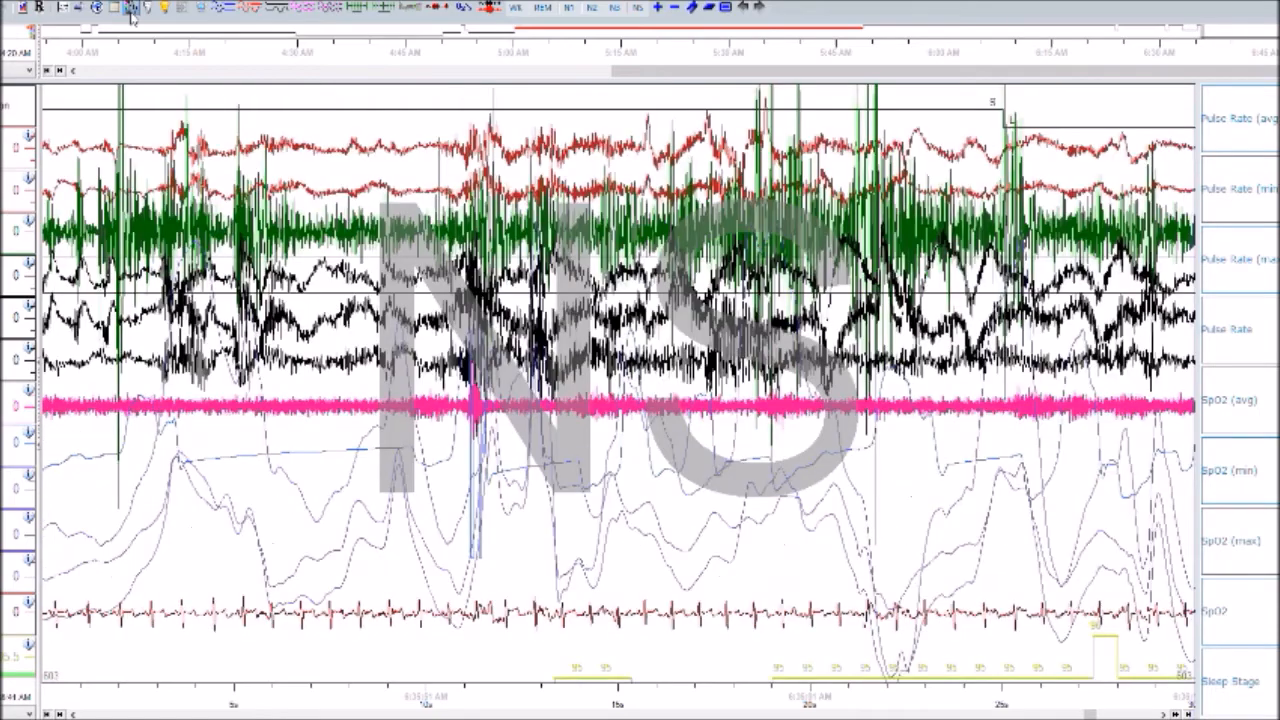
key("Right")
key("Right")
key("Right")
key("Right")
key("Right")
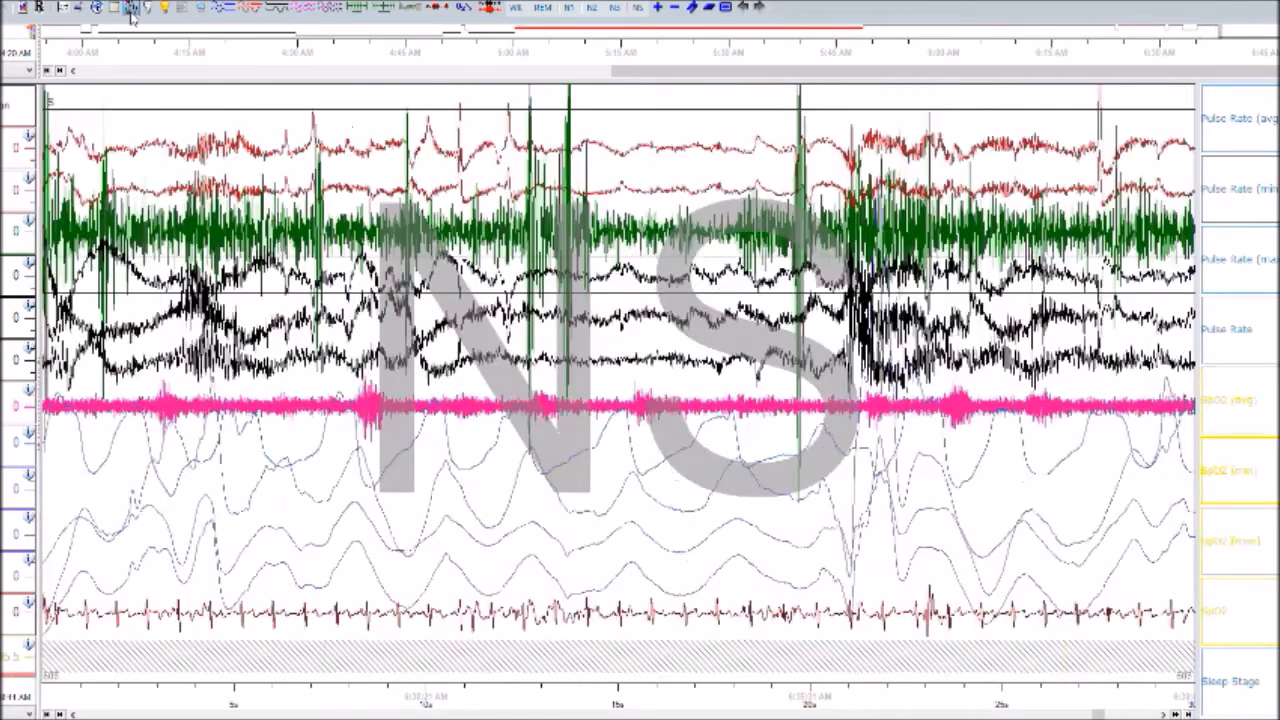
key("Right")
key("Right")
key("Right")
key("Right")
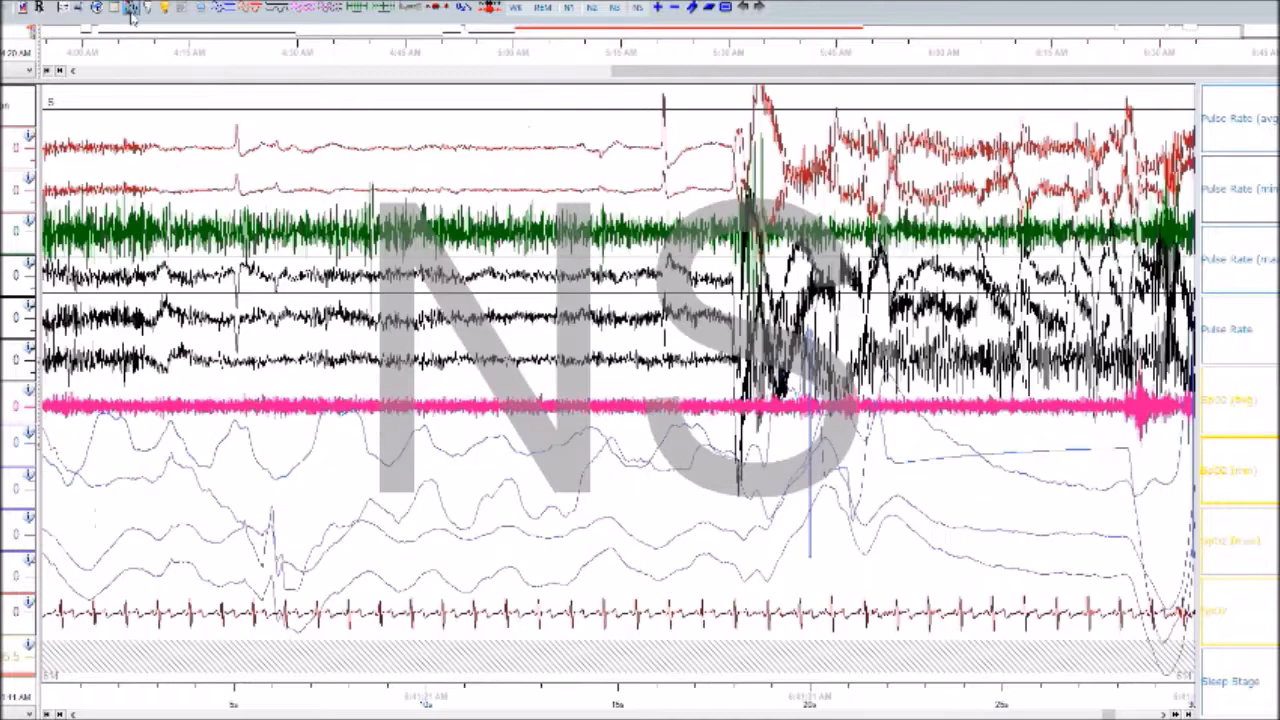
key("Right")
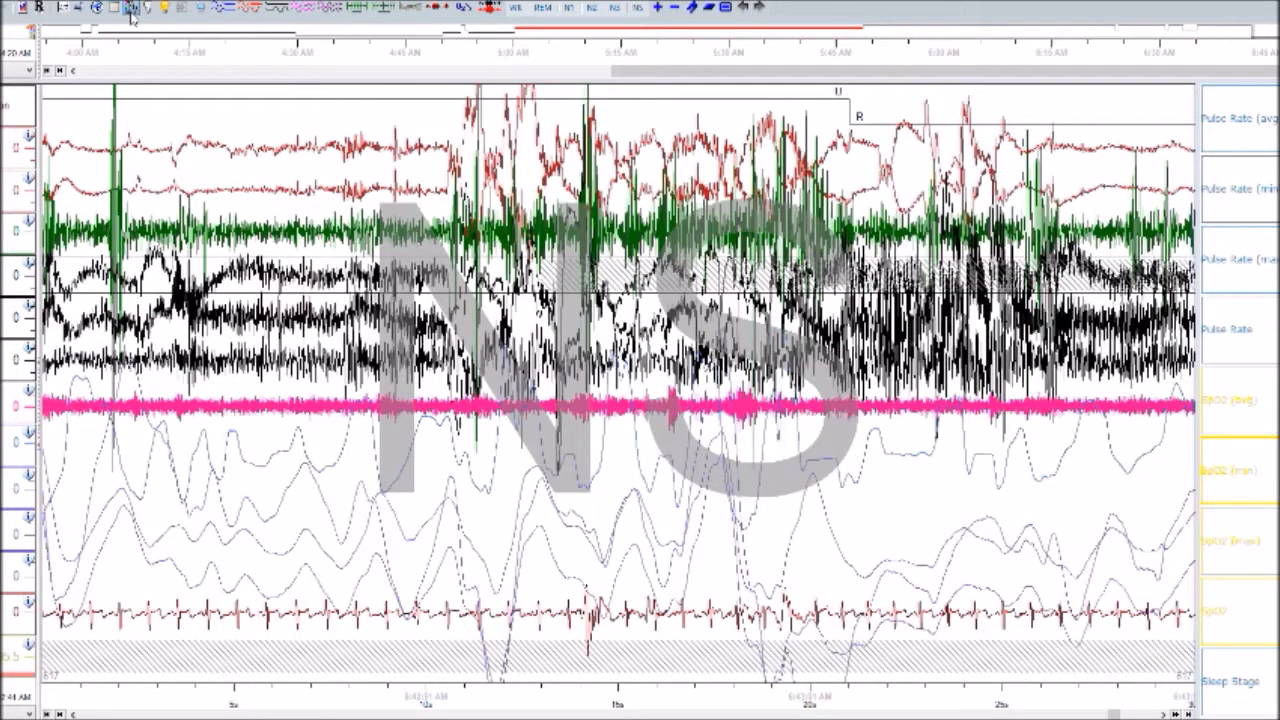
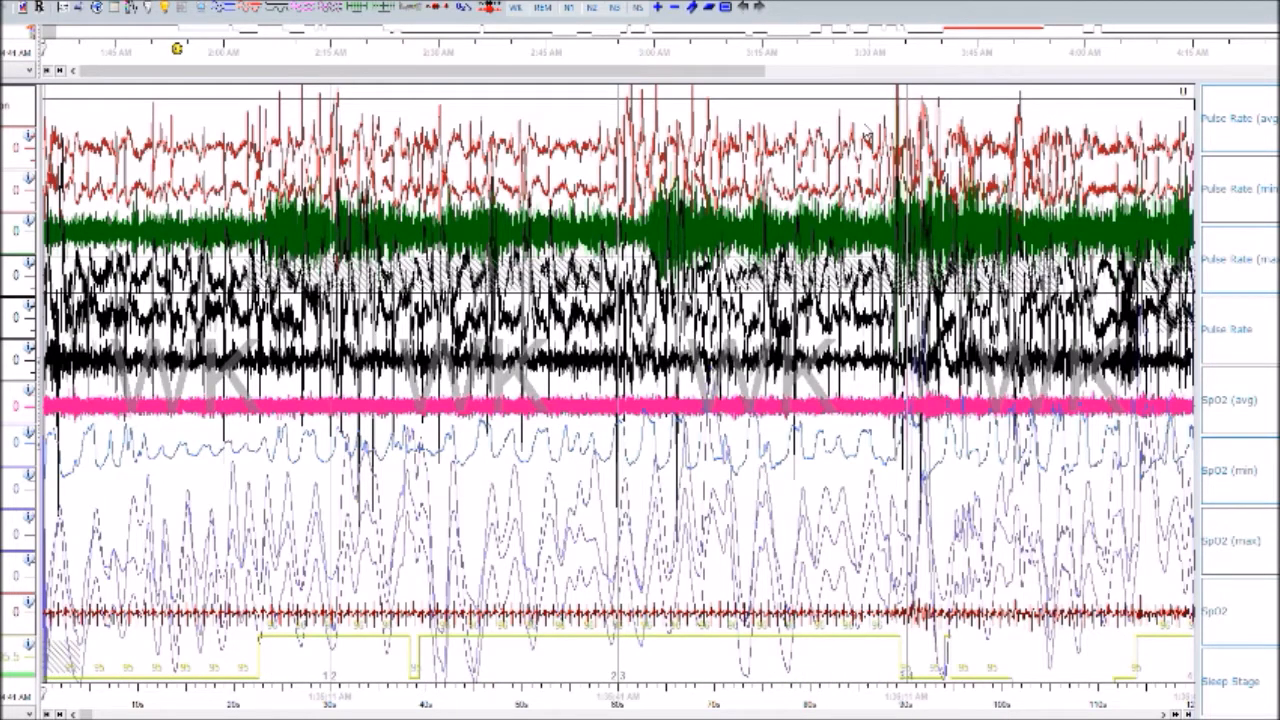
- Return to the early part of the recording and examine the epochs from about 1:44 AM up to the first N1 epochs
left_click(97, 36)
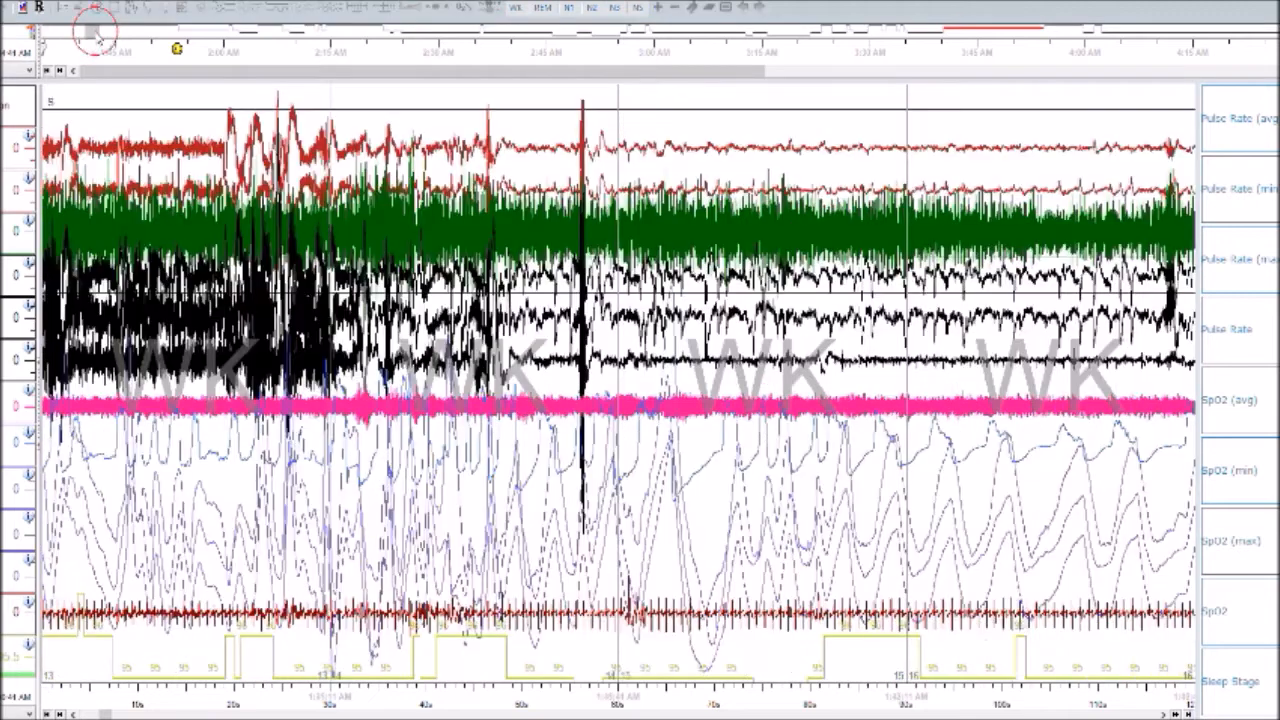
left_click(129, 38)
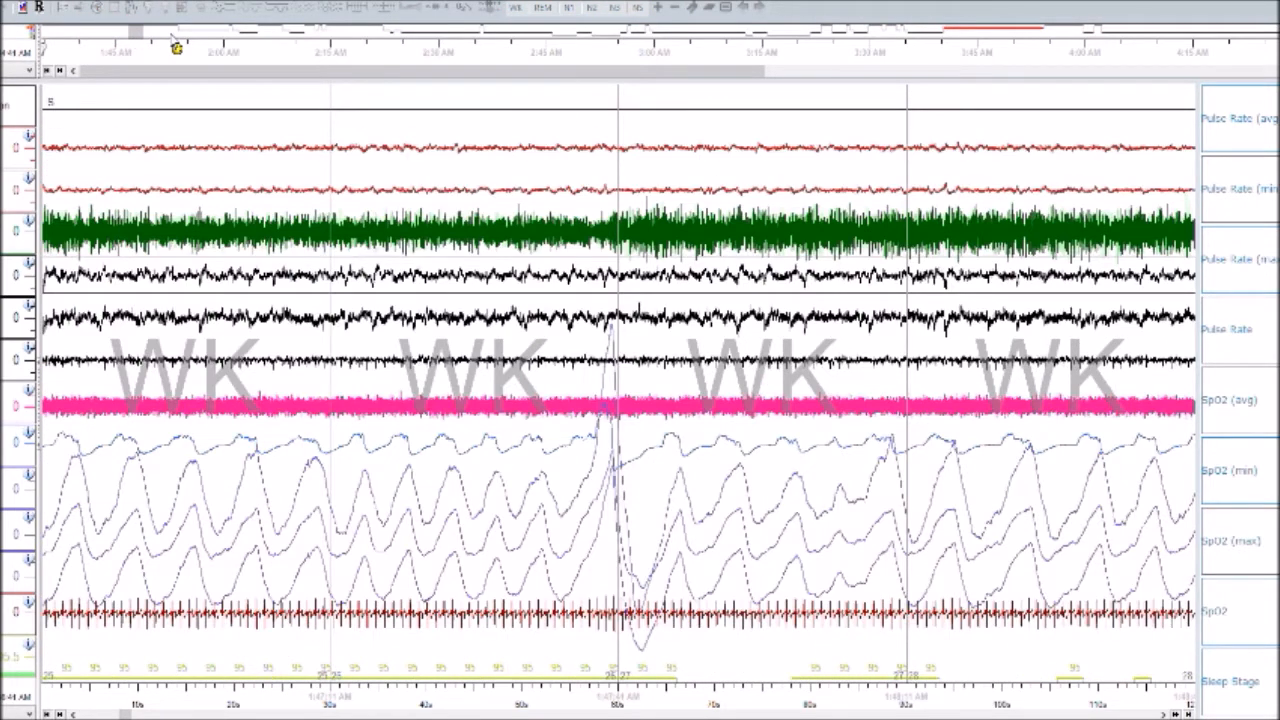
left_click(105, 37)
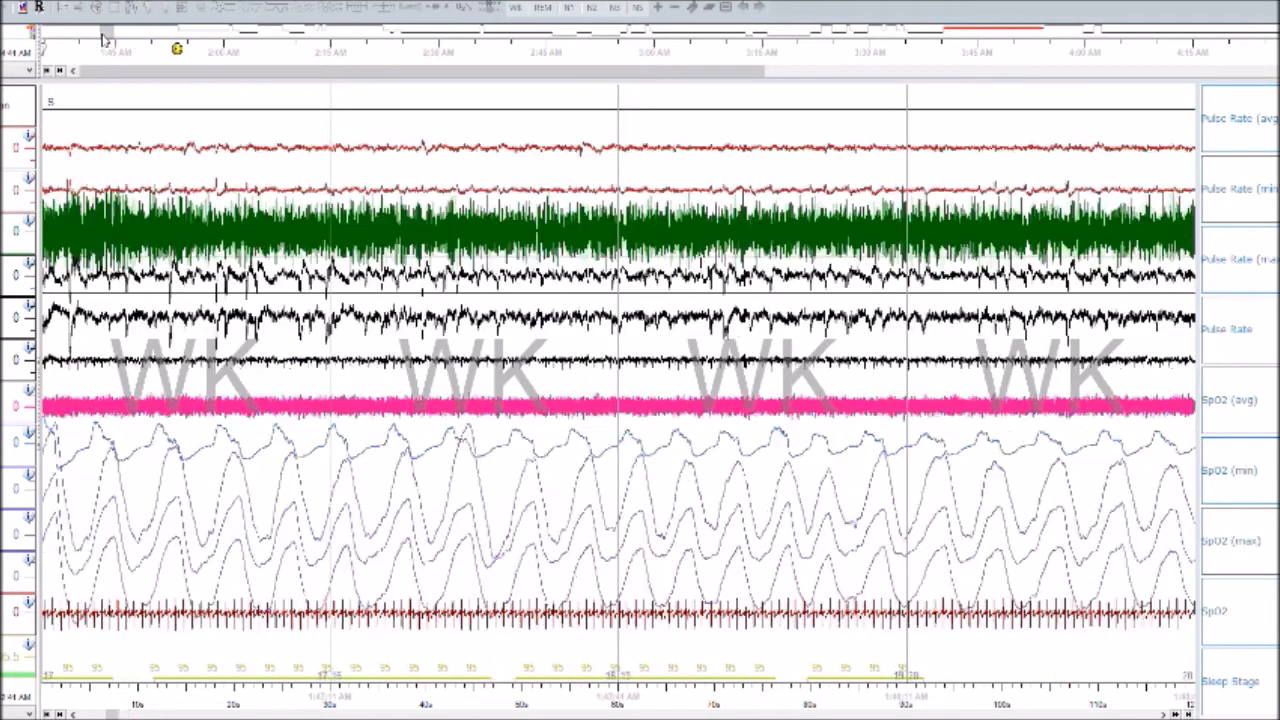
left_click(176, 45)
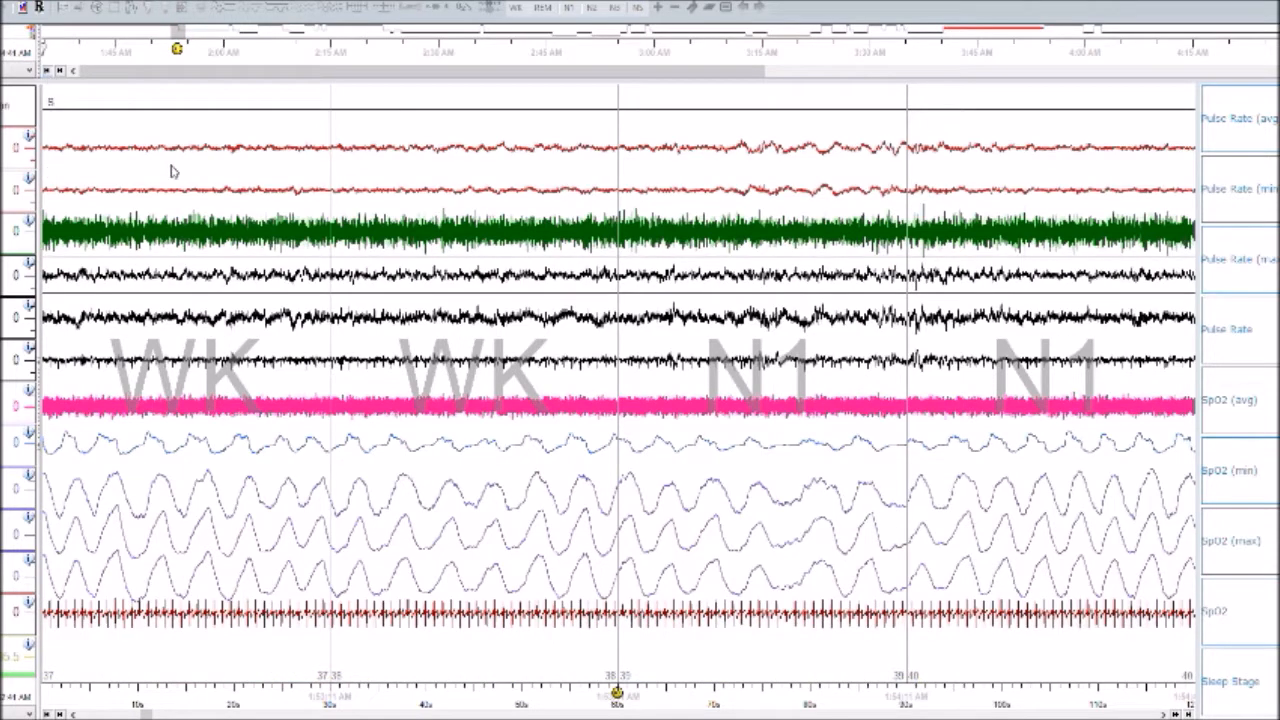
scroll(282, 183, "down", 1)
scroll(282, 183, "up", 1)
scroll(282, 183, "down", 1)
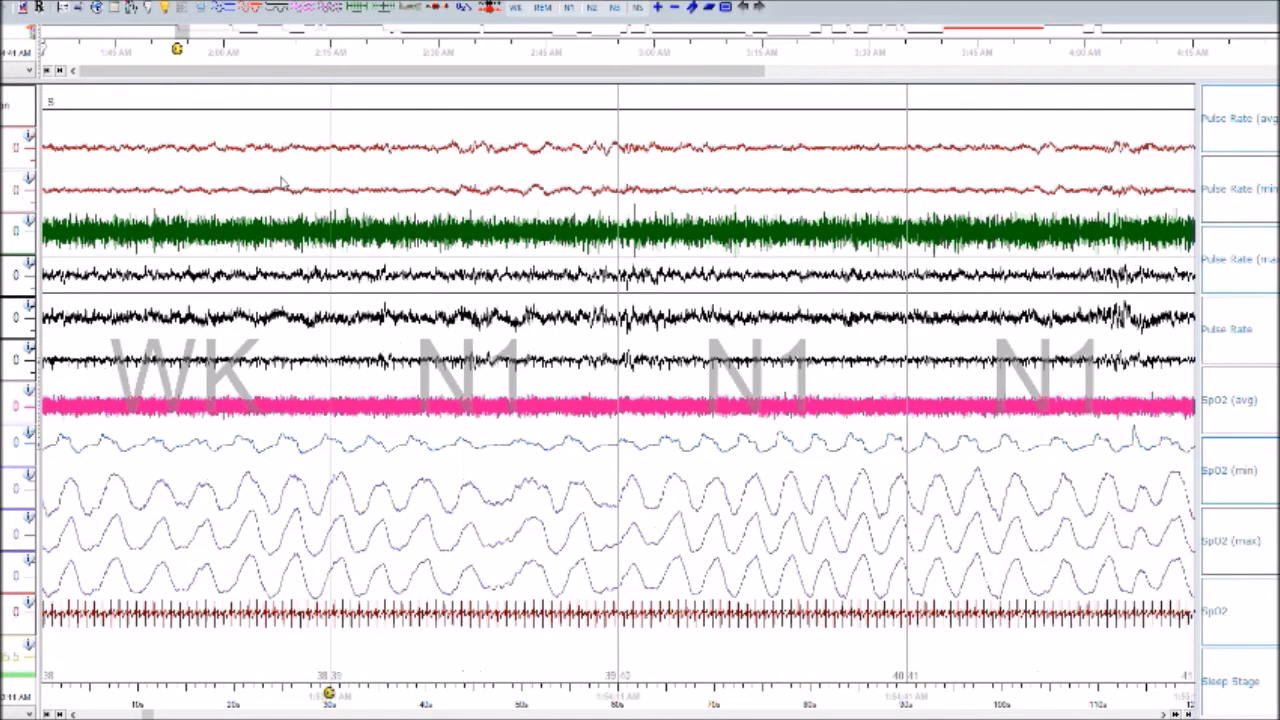
left_click(130, 10)
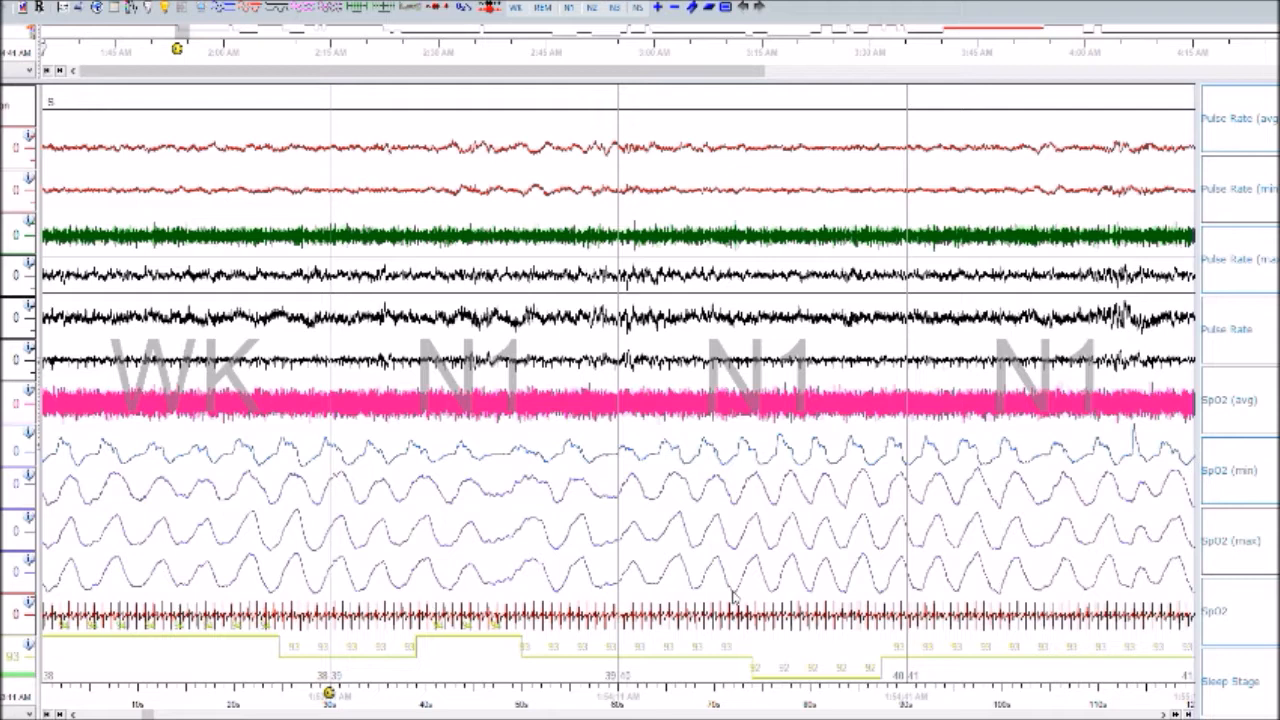
- Examine the airflow, SpO2 and EEG traces of N1 epochs 42 to 46 in both two-minute and single-epoch views
key("Down")
key("Down")
key("Down")
key("Down")
key("Down")
key("Down")
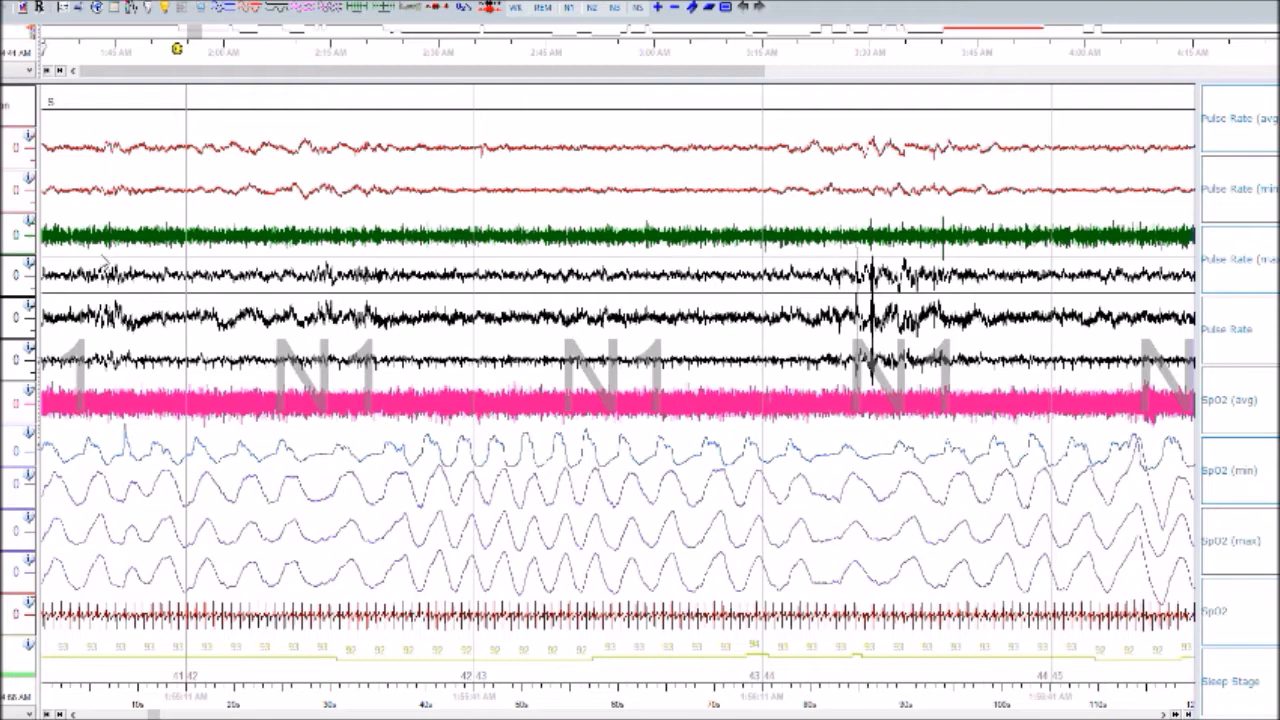
key("Up")
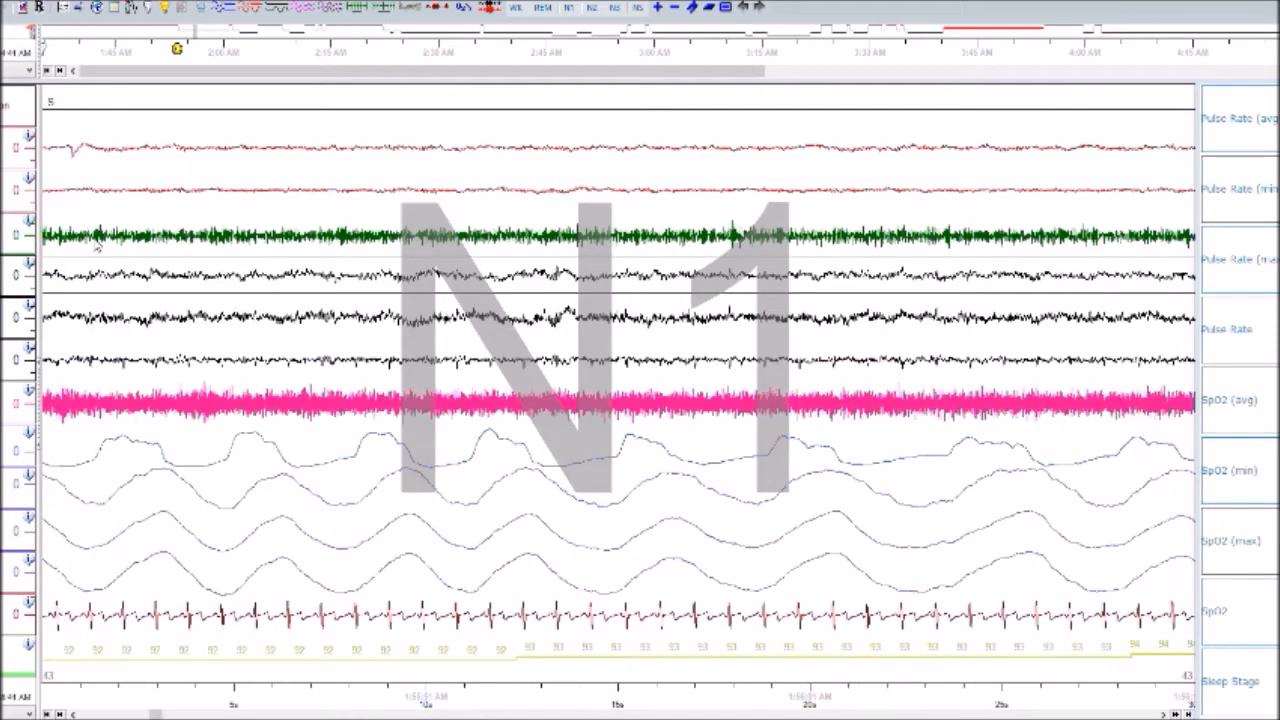
key("Page_Down")
key("Page_Down")
key("Page_Up")
key("Page_Down")
key("Page_Down")
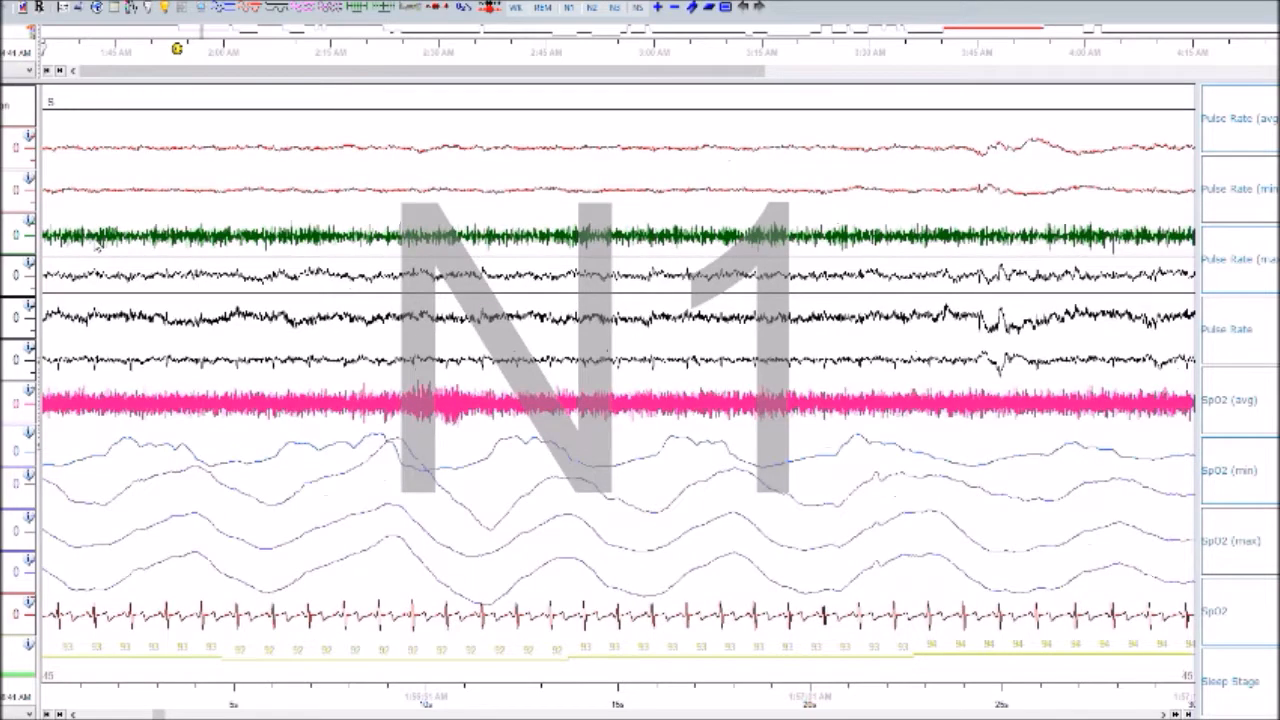
key("Page_Down")
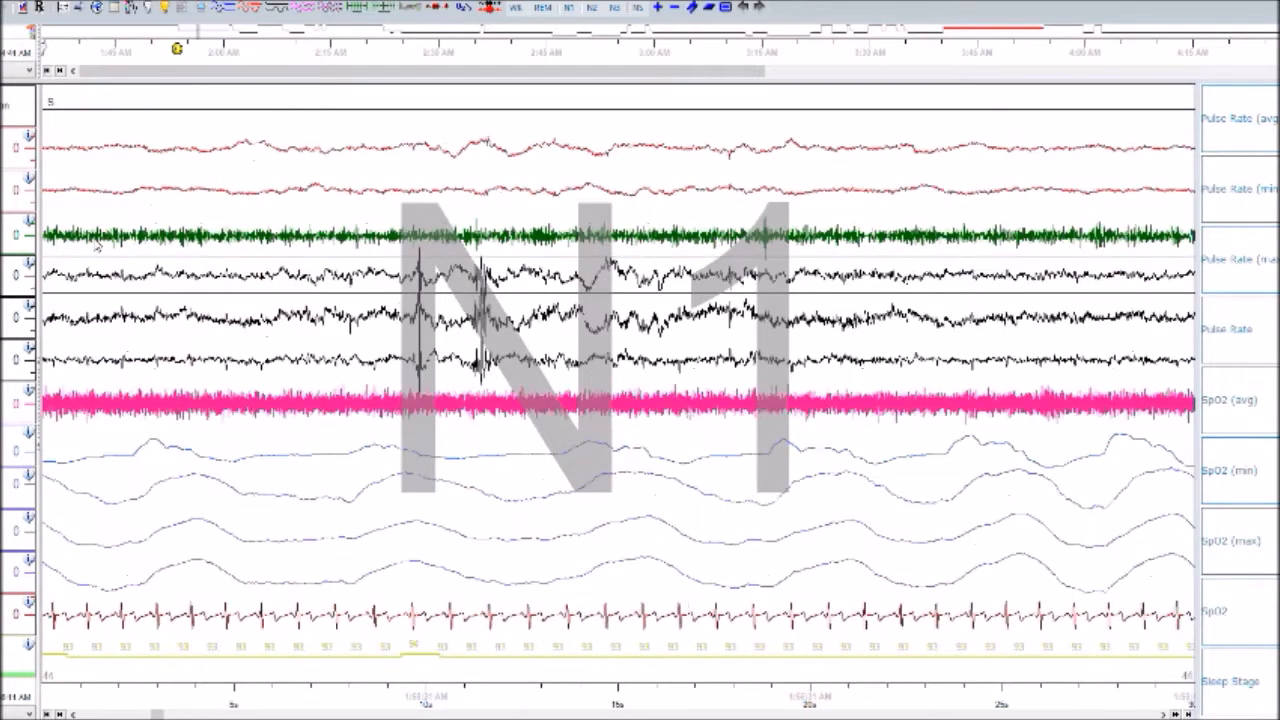
key("Up")
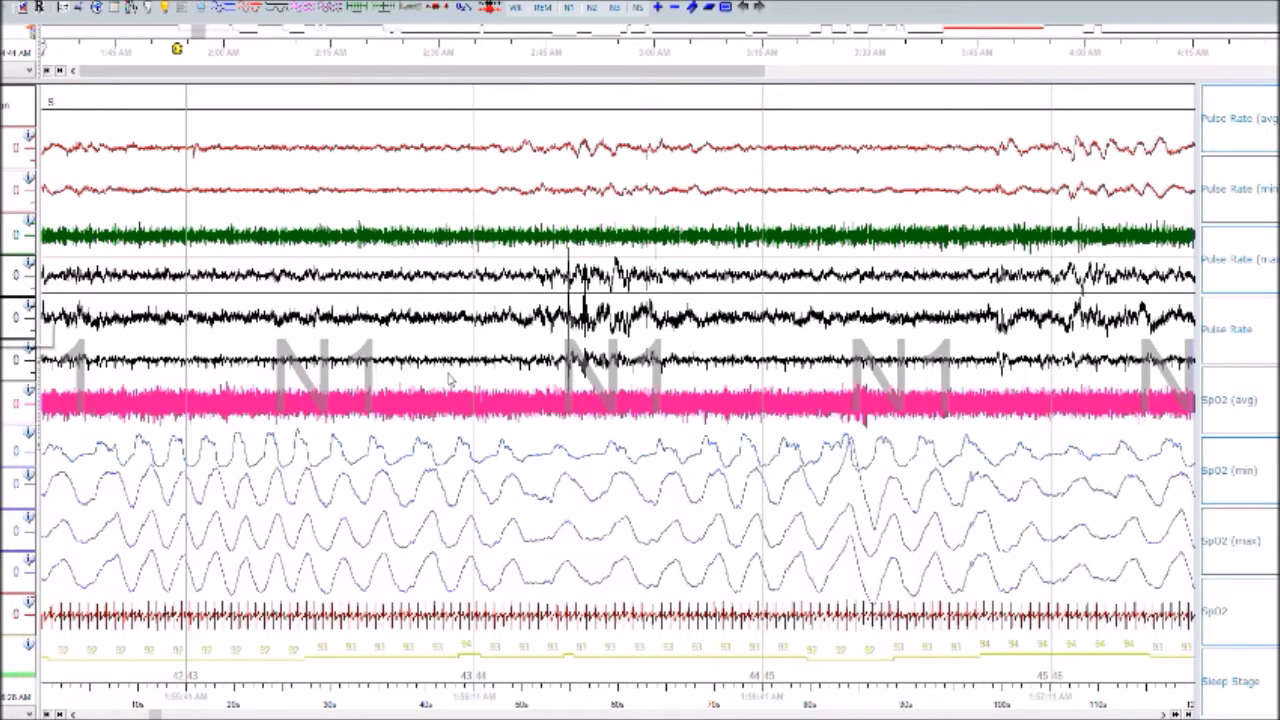
- Score a RERA about 33 seconds long on the uppermost airflow trace across N1 epochs 47 and 48
key("Page_Down")
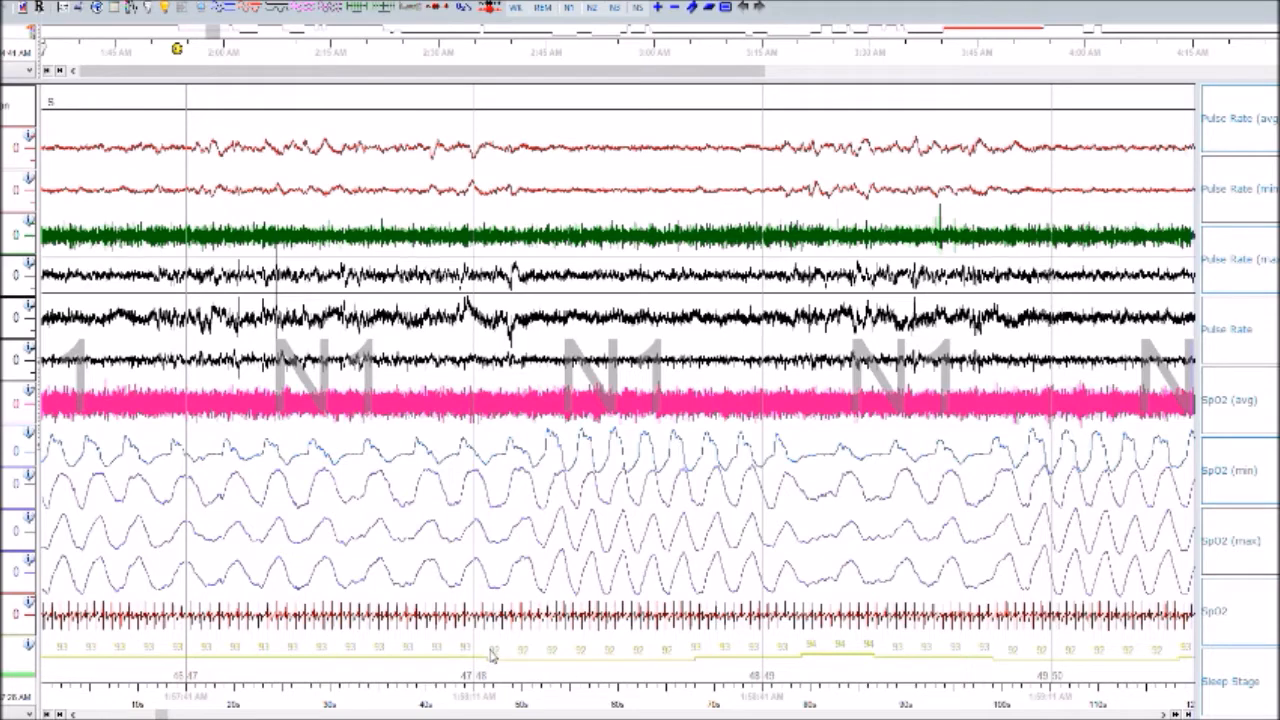
left_click_drag(270, 452, 590, 446)
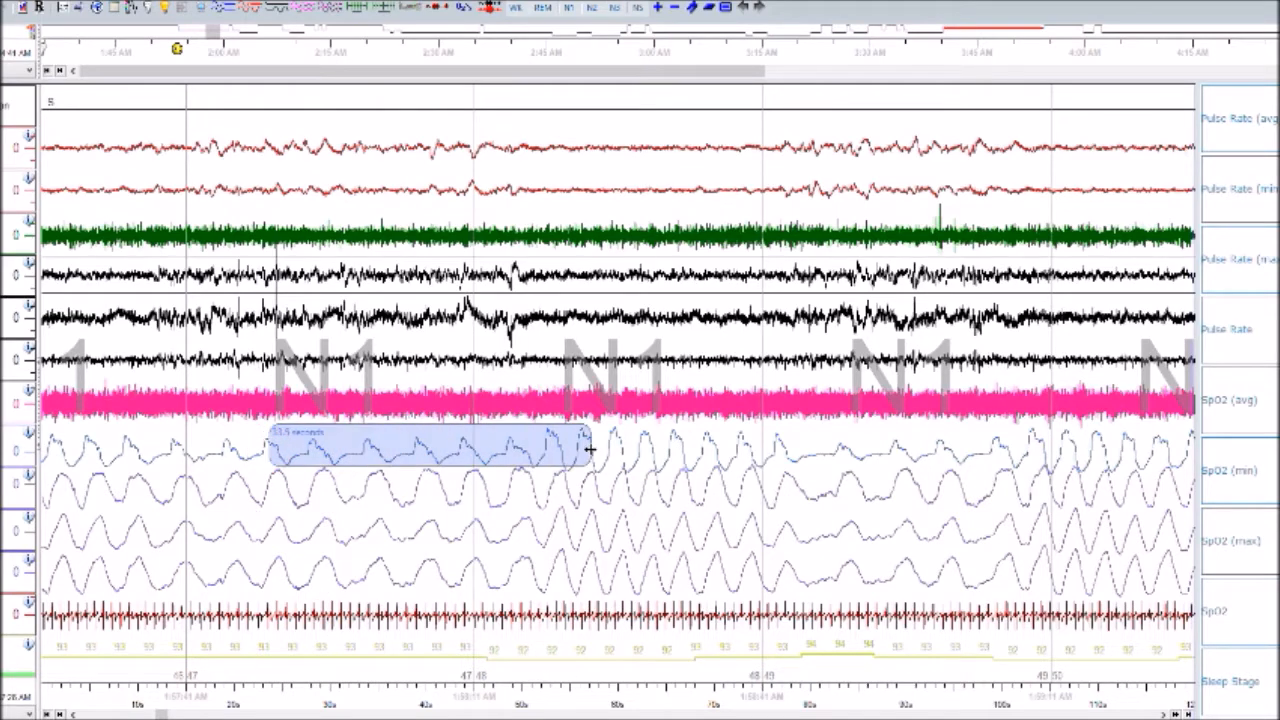
right_click(571, 446)
left_click(493, 453)
left_click_drag(222, 450, 542, 464)
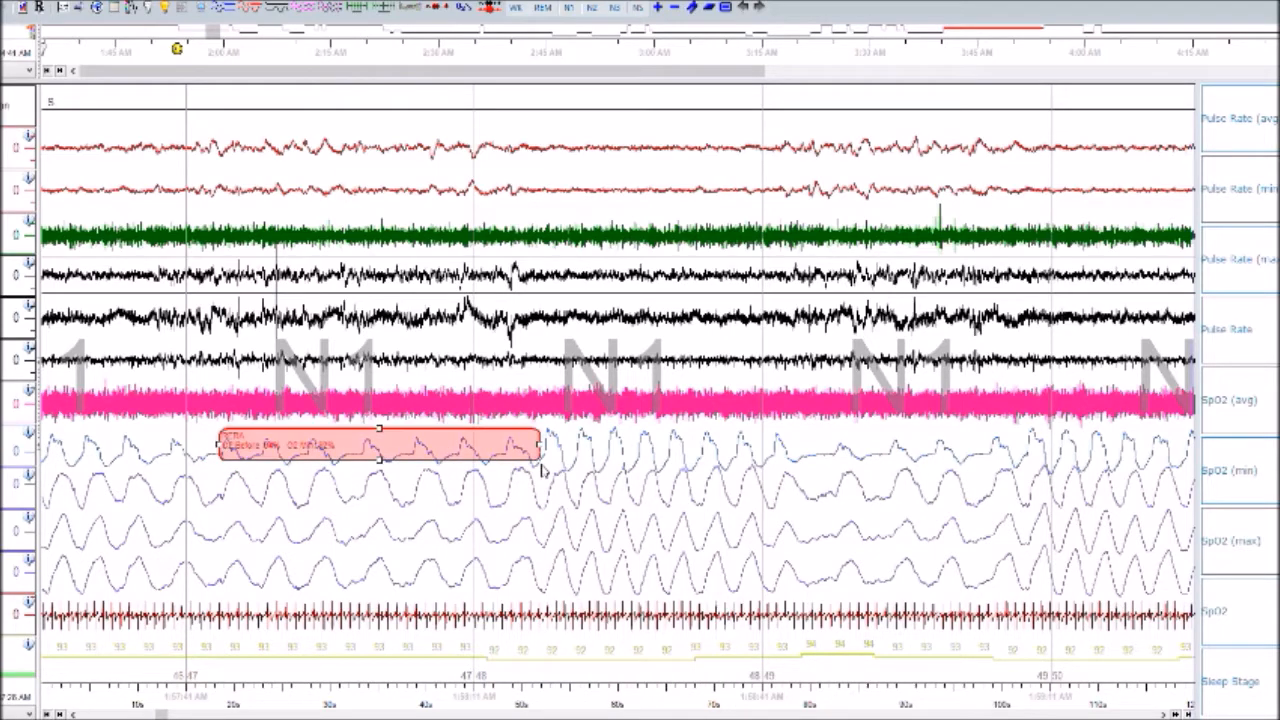
- Score a RERA about 24 seconds long on the uppermost airflow trace within N1 epoch 49
scroll(655, 481, "down", 2)
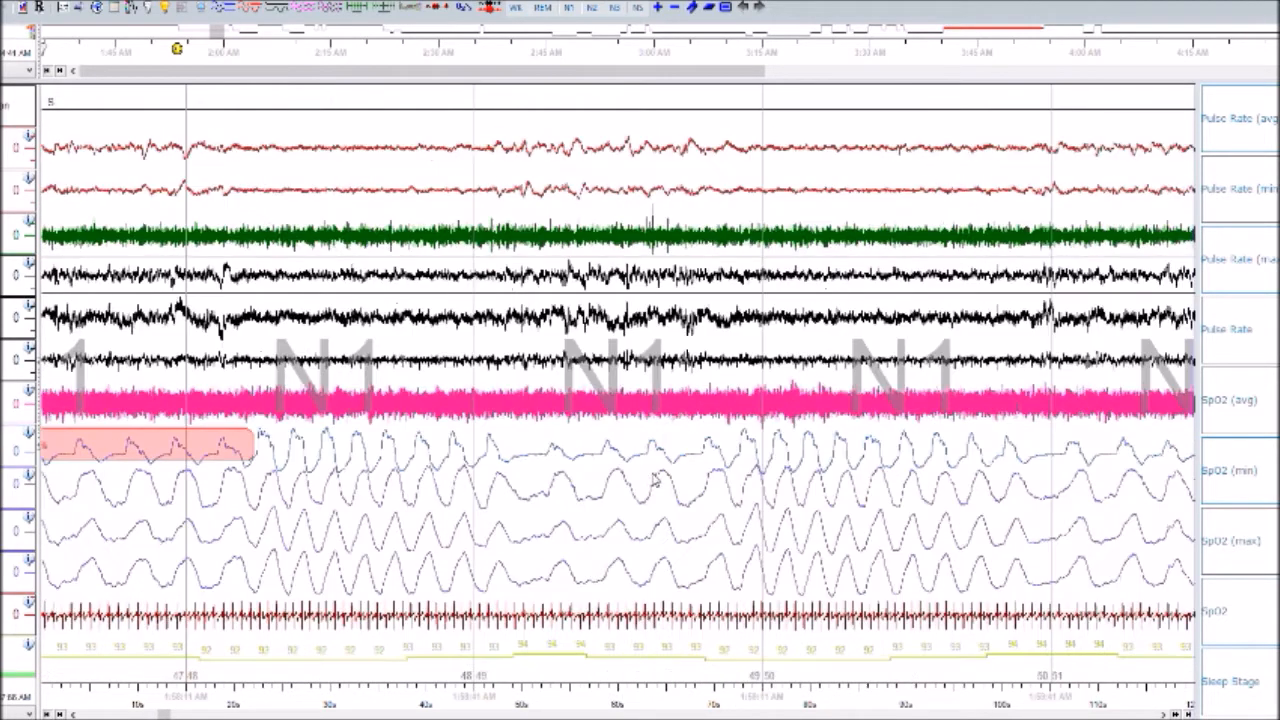
scroll(655, 481, "down", 1)
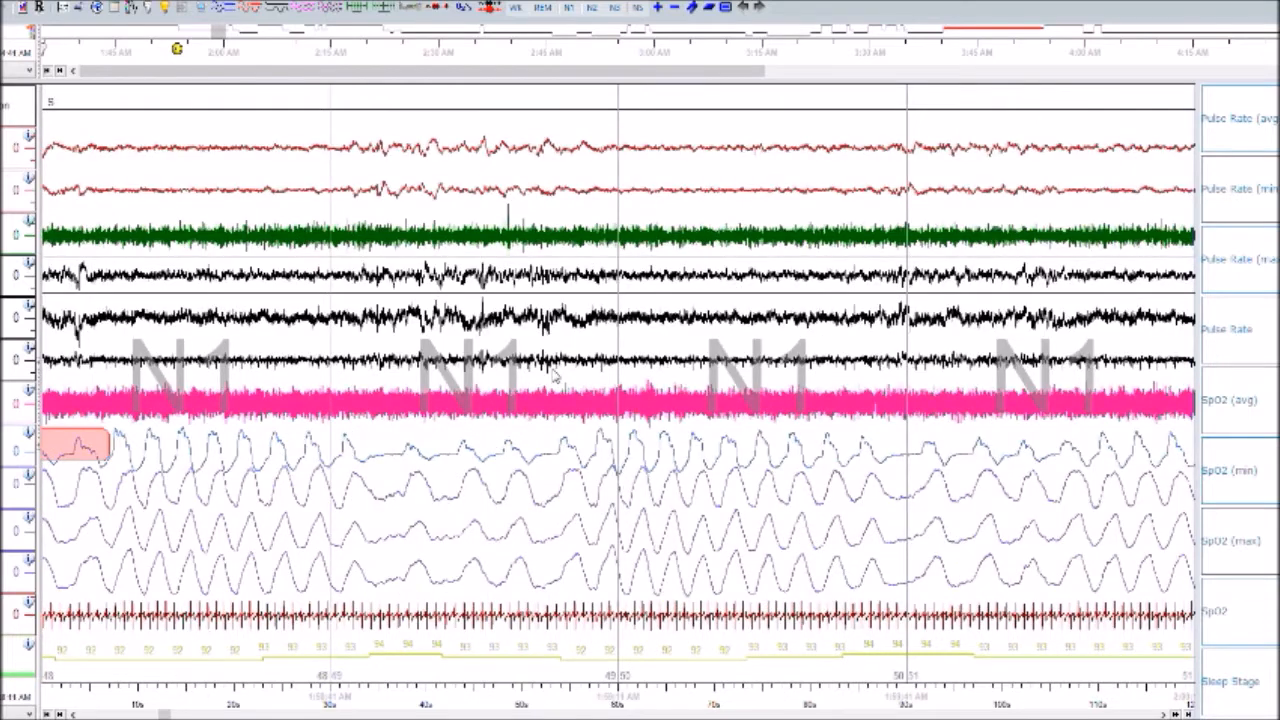
mouse_move(374, 466)
left_mouse_down()
mouse_move(561, 466)
mouse_move(600, 453)
left_mouse_up()
- Score a RERA about 20 seconds long on the uppermost airflow trace within epoch 52, just before the WK epoch
scroll(602, 454, "down", 3)
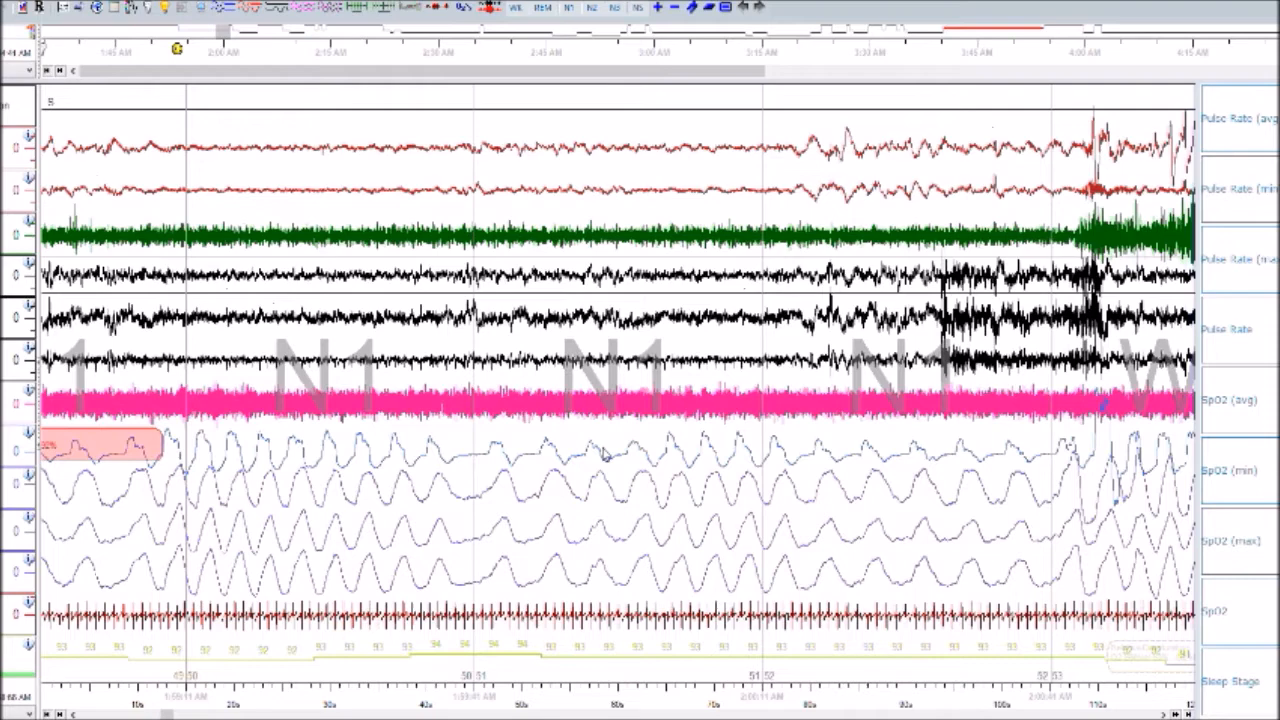
scroll(600, 460, "down", 2)
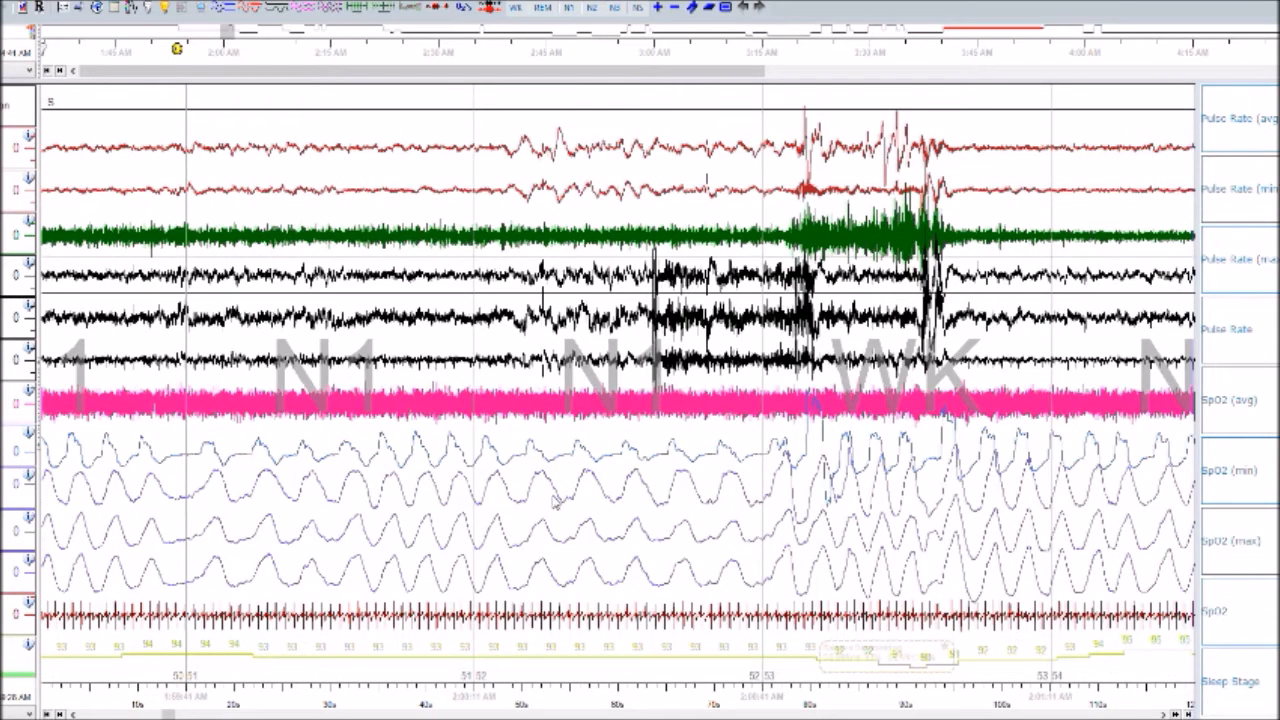
scroll(490, 656, "down", 1)
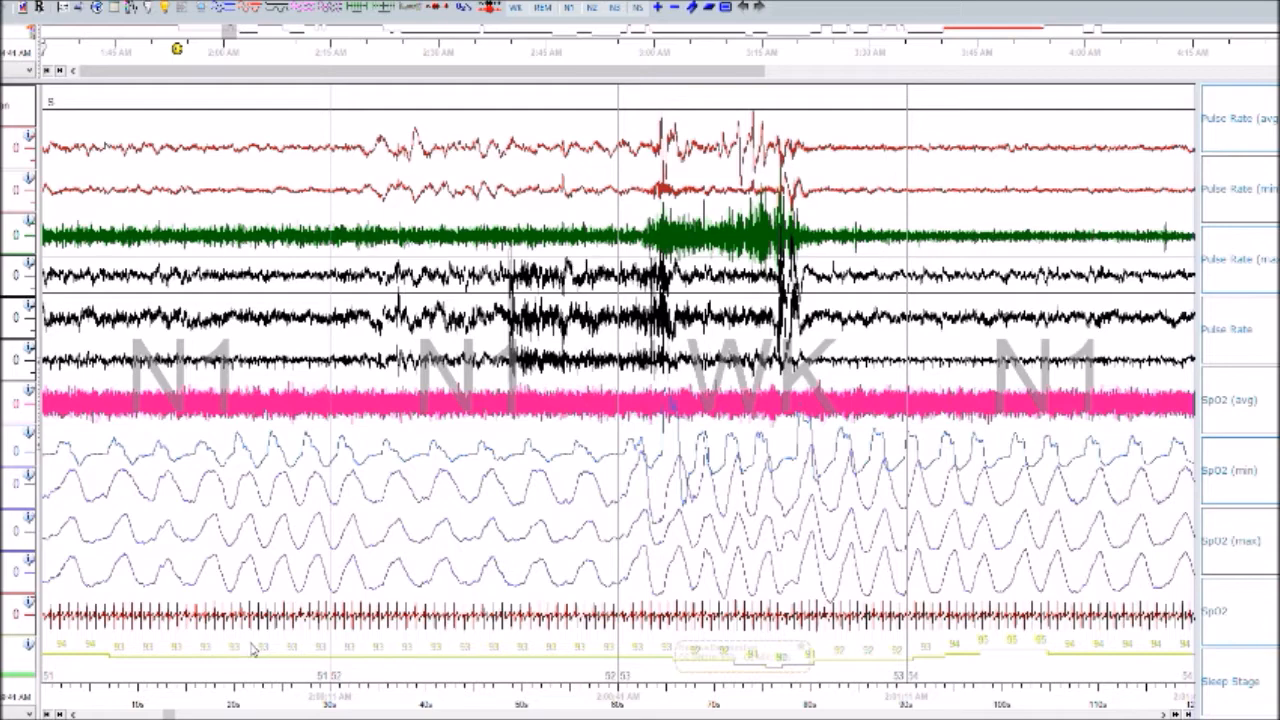
scroll(253, 645, "up", 1)
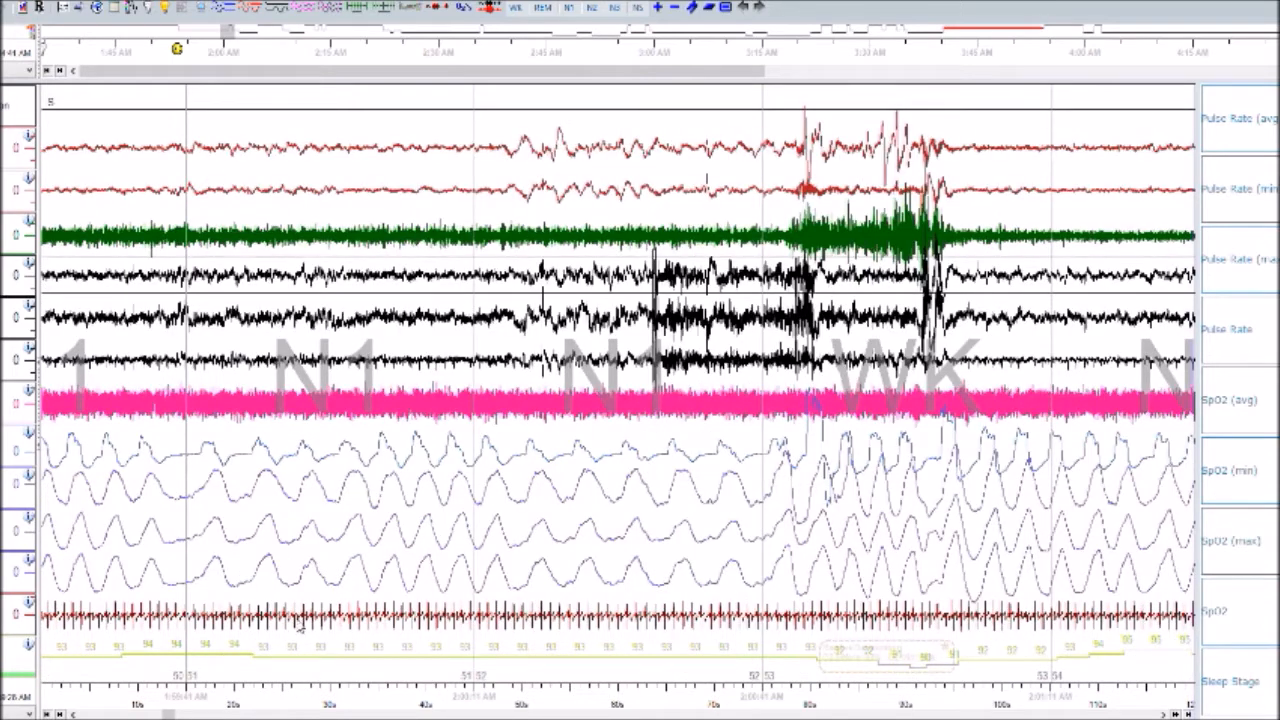
scroll(299, 626, "down", 1)
mouse_move(386, 429)
left_mouse_down()
mouse_move(400, 443)
mouse_move(586, 464)
left_mouse_up()
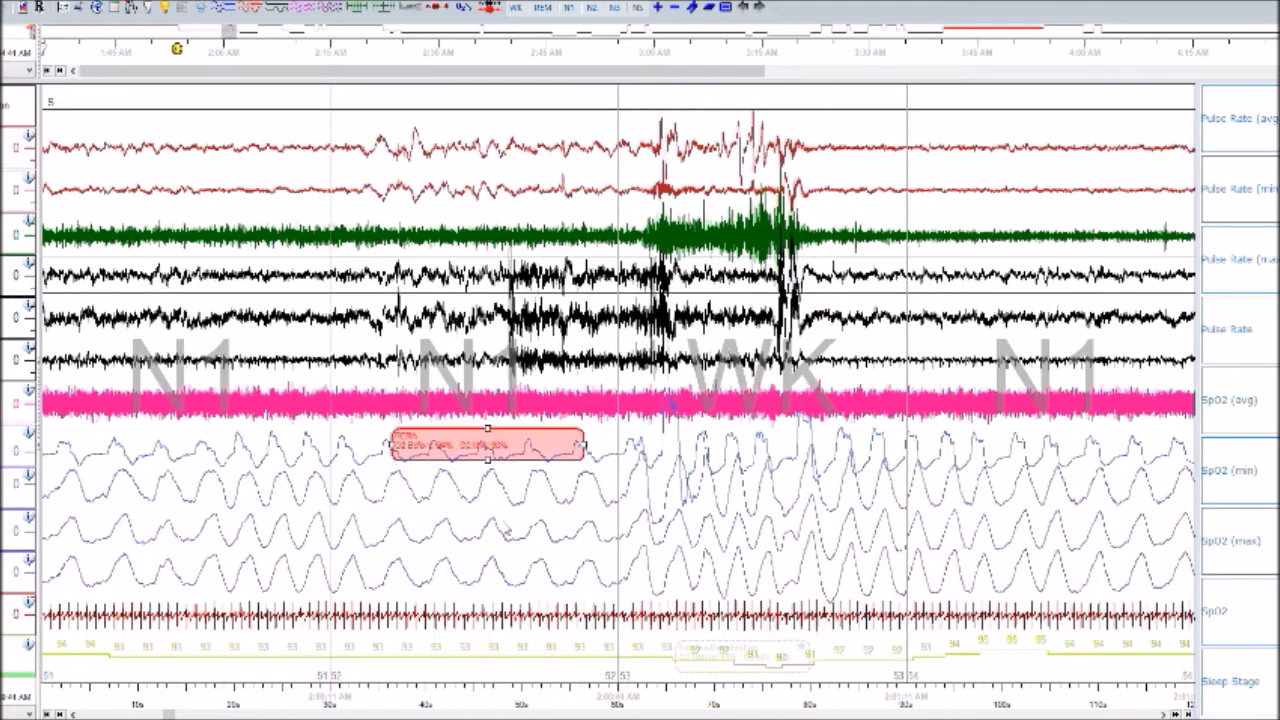
- Score a RERA about 24 seconds long on the uppermost airflow trace across epochs 60 and 61 and review the surrounding traces
scroll(485, 538, "down", 9)
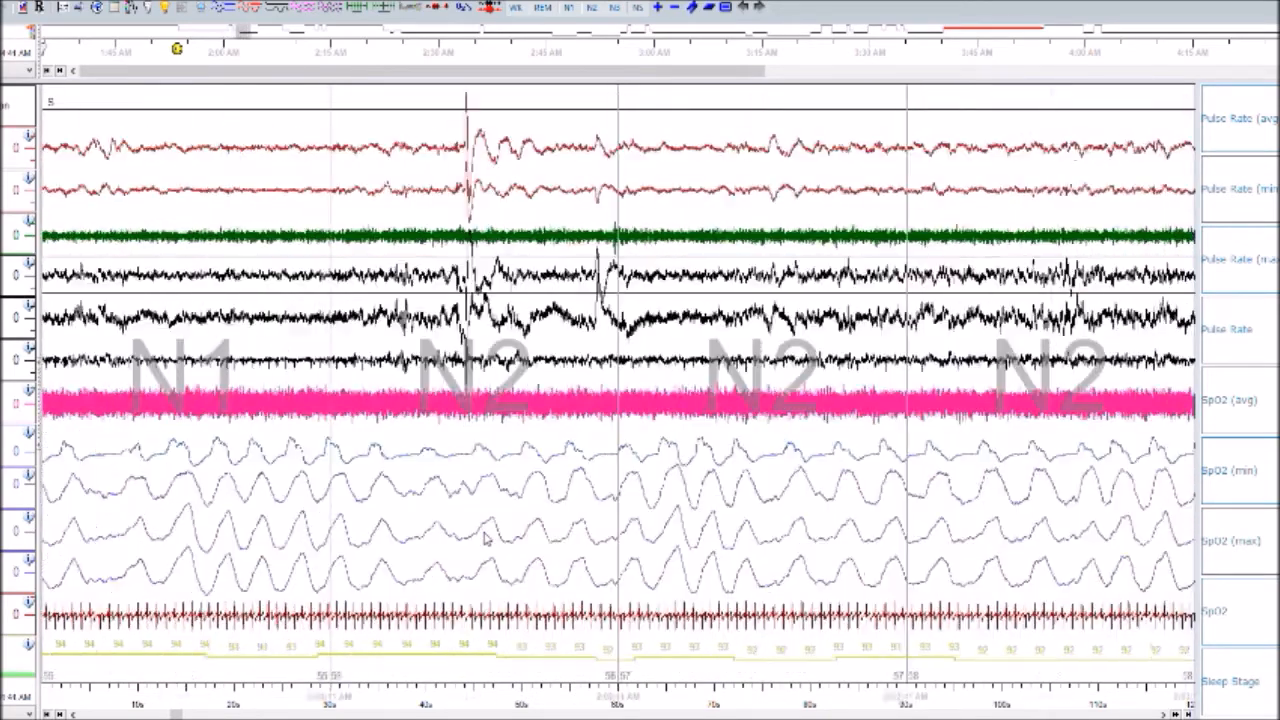
scroll(490, 540, "down", 8)
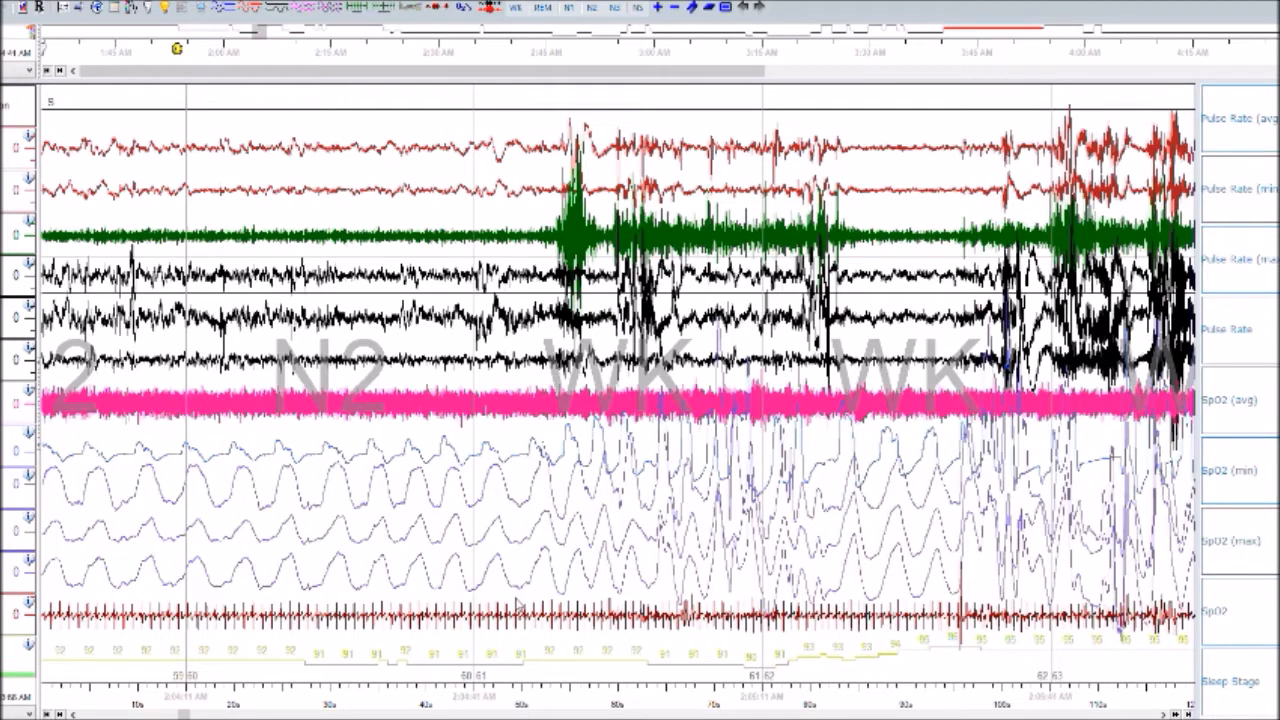
left_click_drag(335, 458, 566, 455)
scroll(487, 592, "down", 2)
scroll(487, 592, "up", 4)
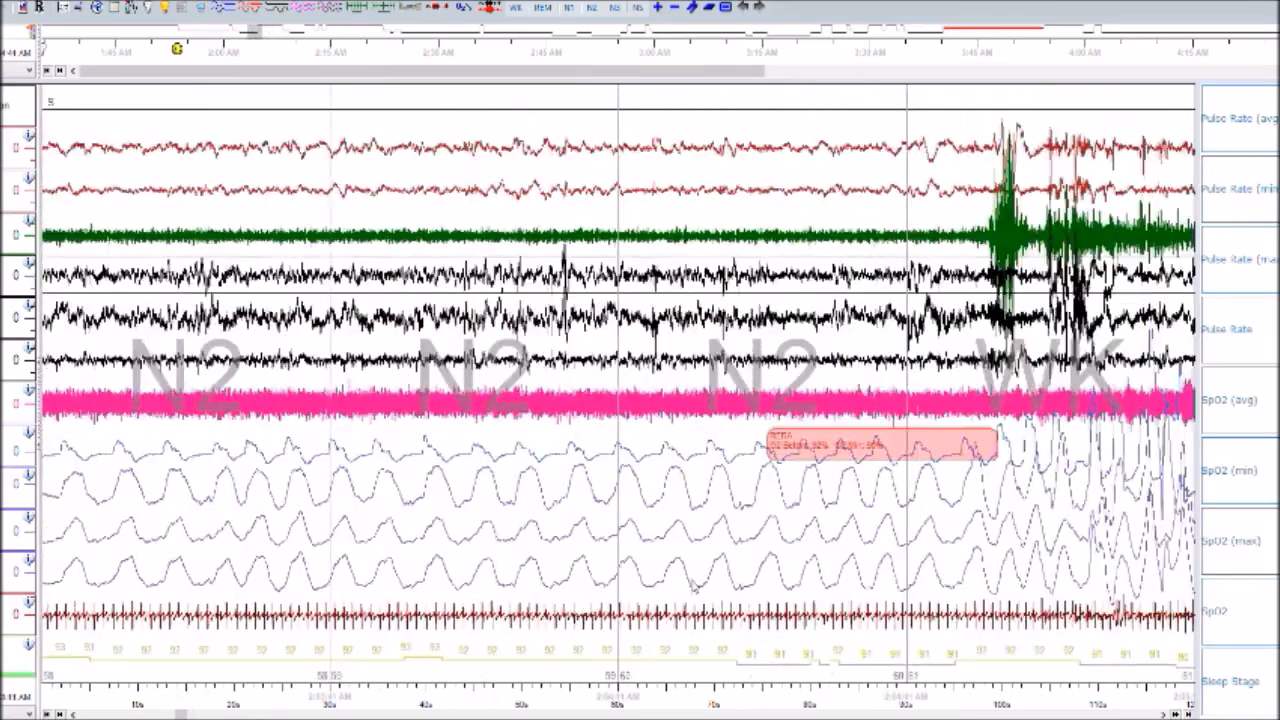
scroll(923, 550, "down", 3)
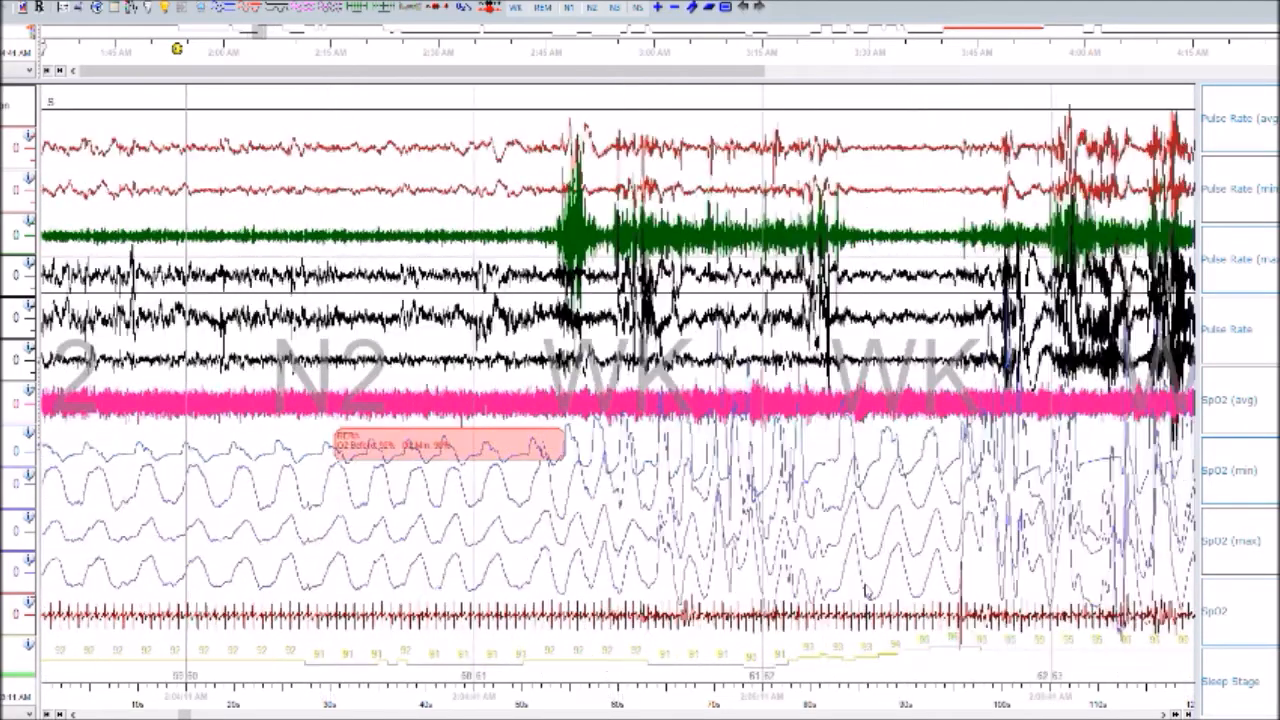
- Score a RERA about 30 seconds long on the uppermost airflow trace from epoch 73 into epoch 74
scroll(860, 597, "down", 6)
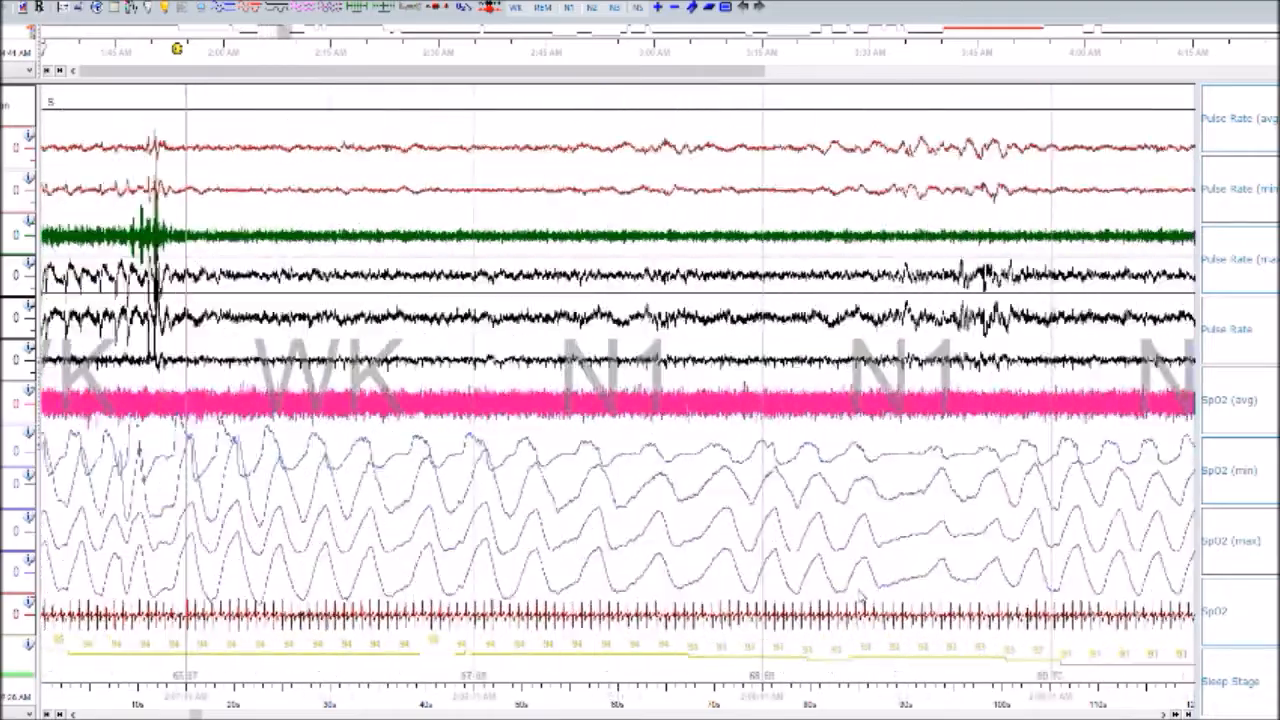
scroll(618, 384, "down", 8)
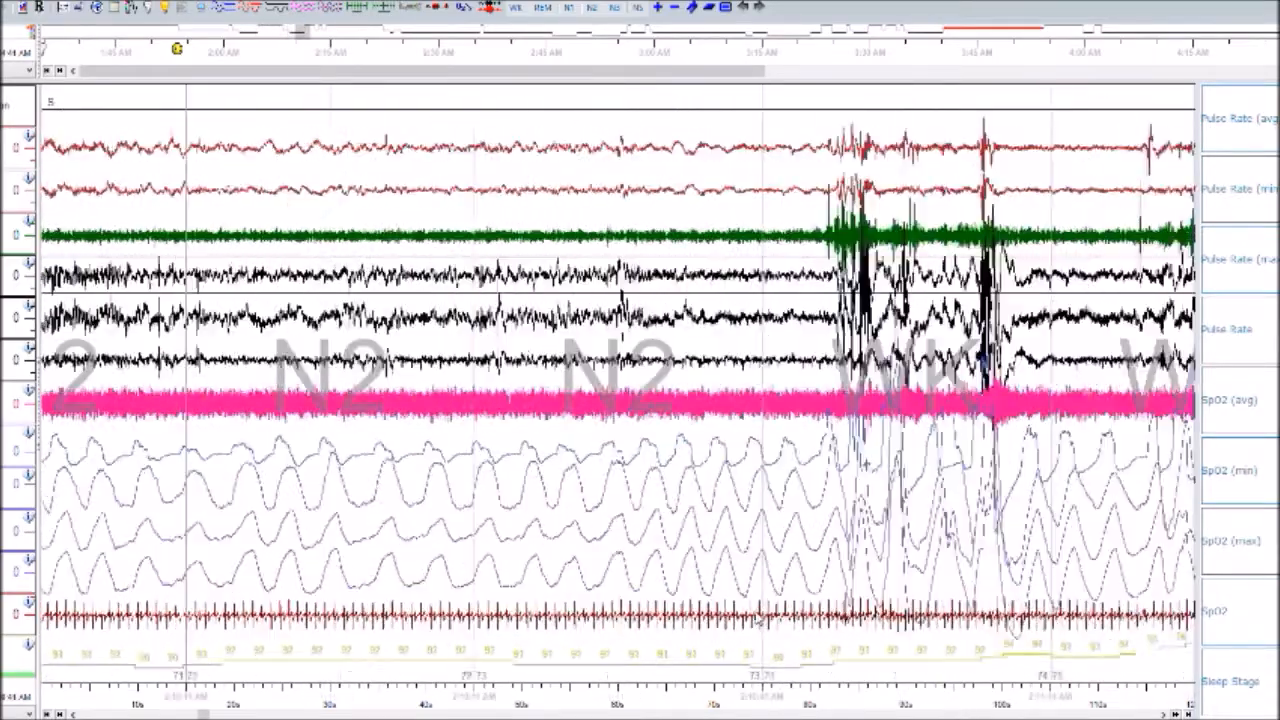
scroll(750, 640, "down", 1)
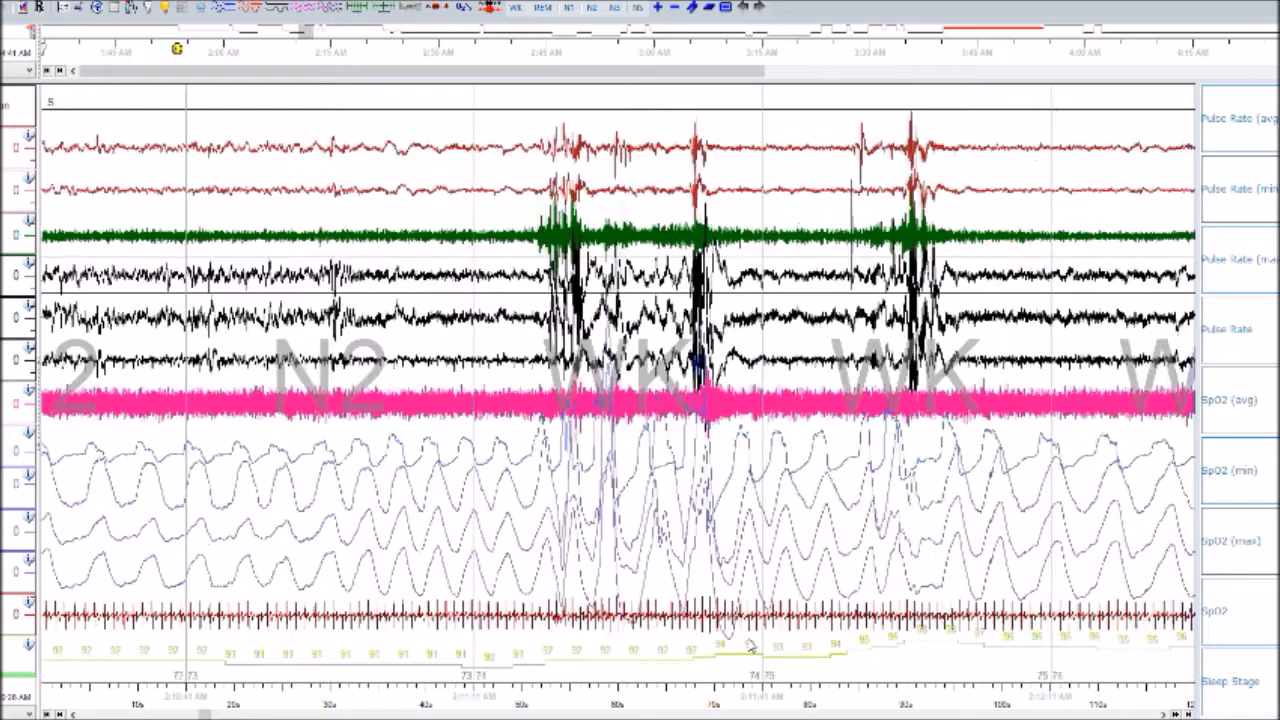
scroll(752, 648, "up", 3)
scroll(752, 648, "down", 2)
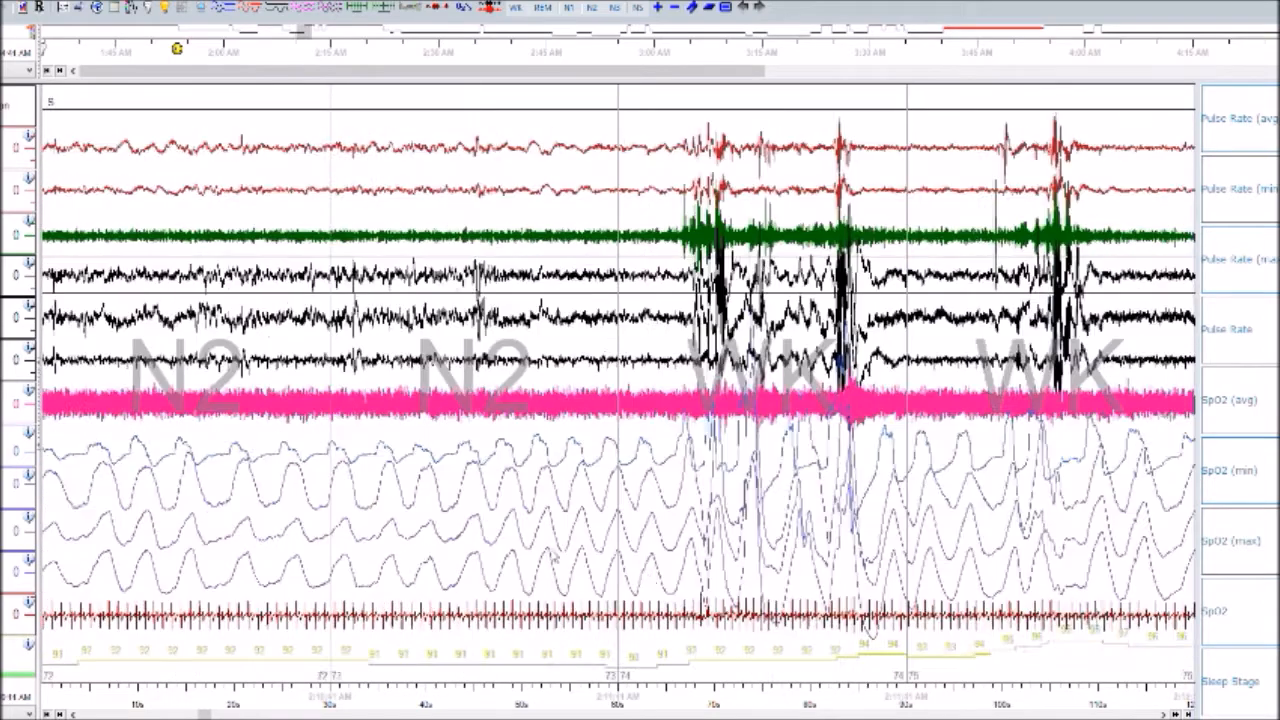
left_click_drag(394, 448, 592, 437)
key("h")
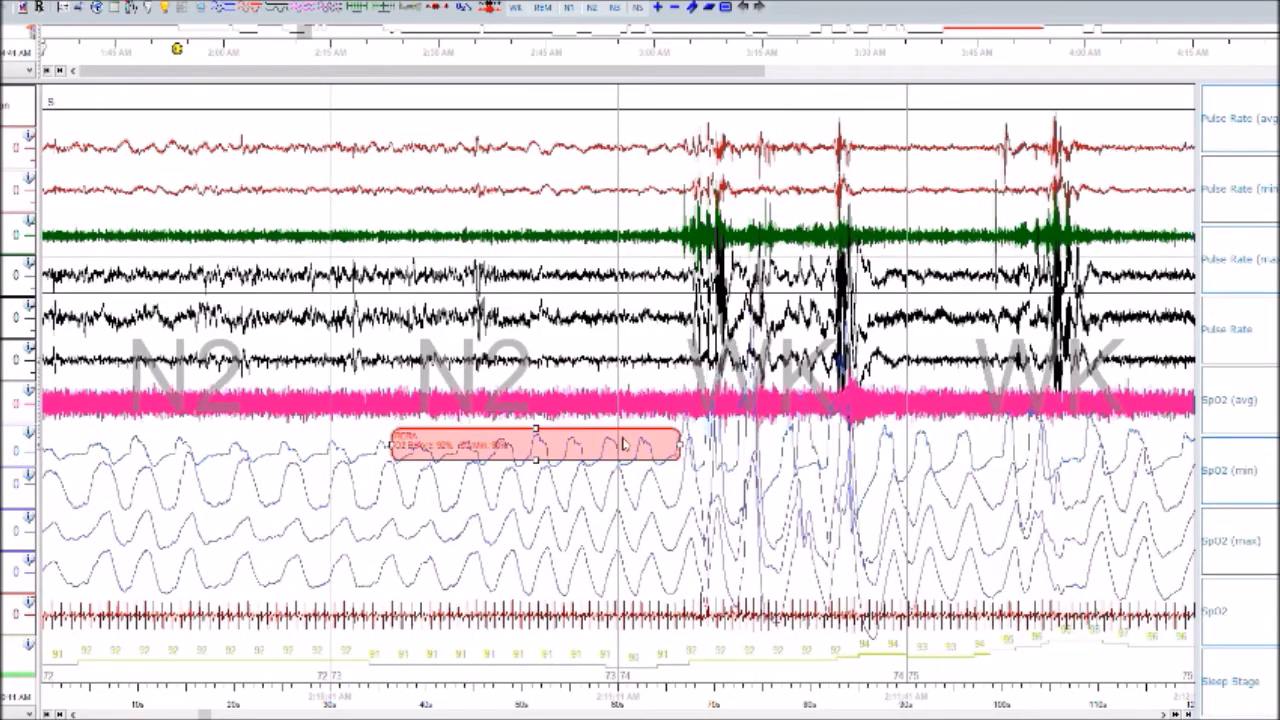
- Measure the duration of the flattened breathing on the second airflow trace within N1 epoch 77
scroll(622, 442, "down", 9)
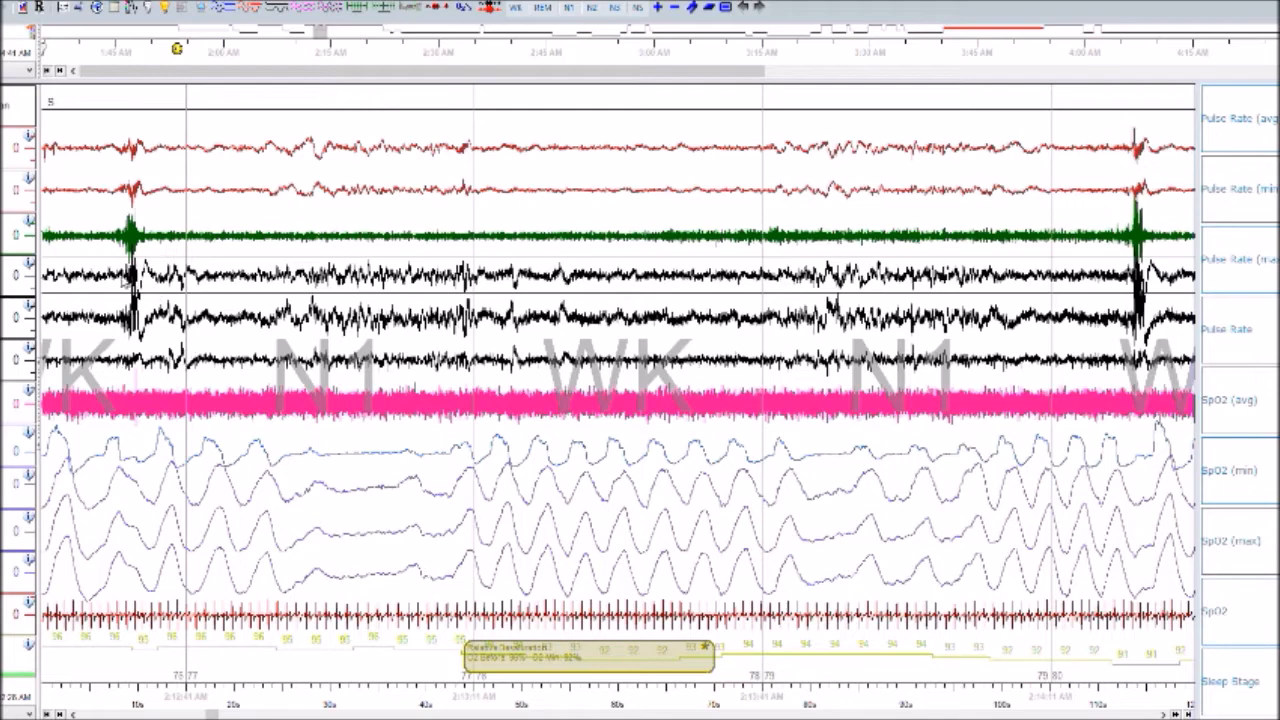
scroll(139, 320, "up", 1)
scroll(197, 450, "down", 1)
left_click_drag(315, 492, 417, 487)
right_click(417, 487)
left_click(370, 490)
left_click_drag(311, 497, 407, 489)
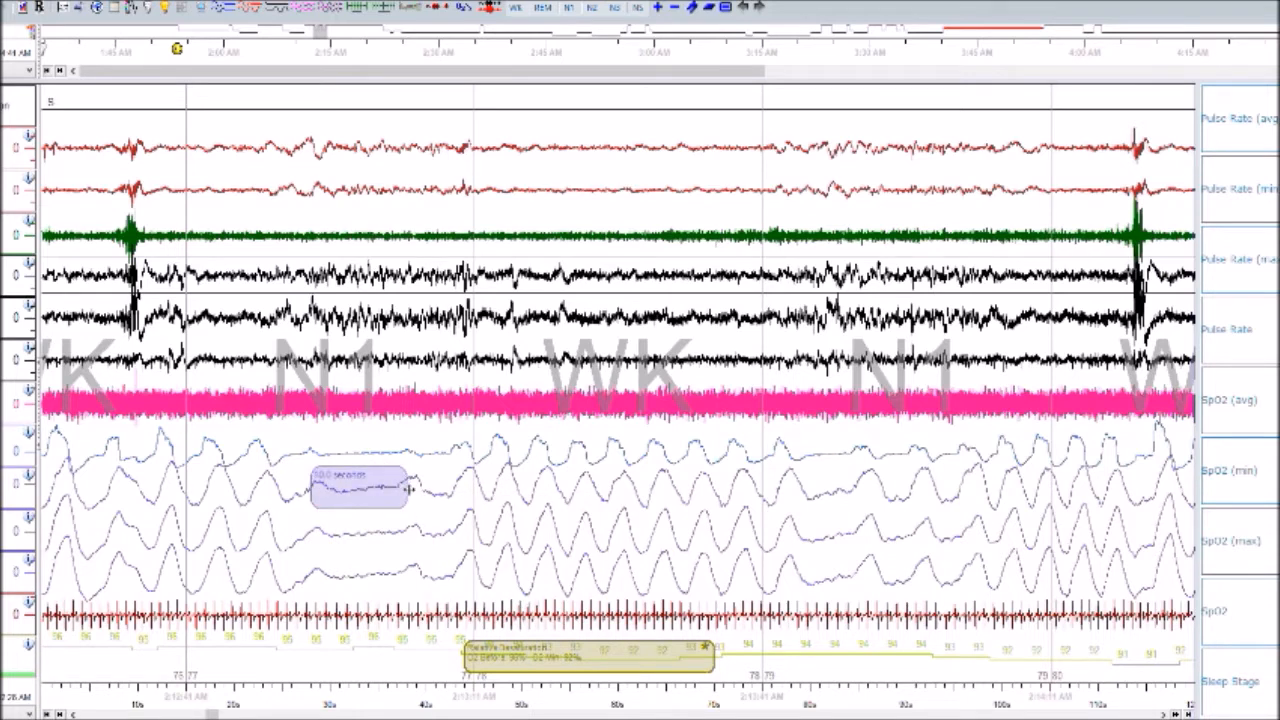
right_click(409, 489)
left_click(392, 490)
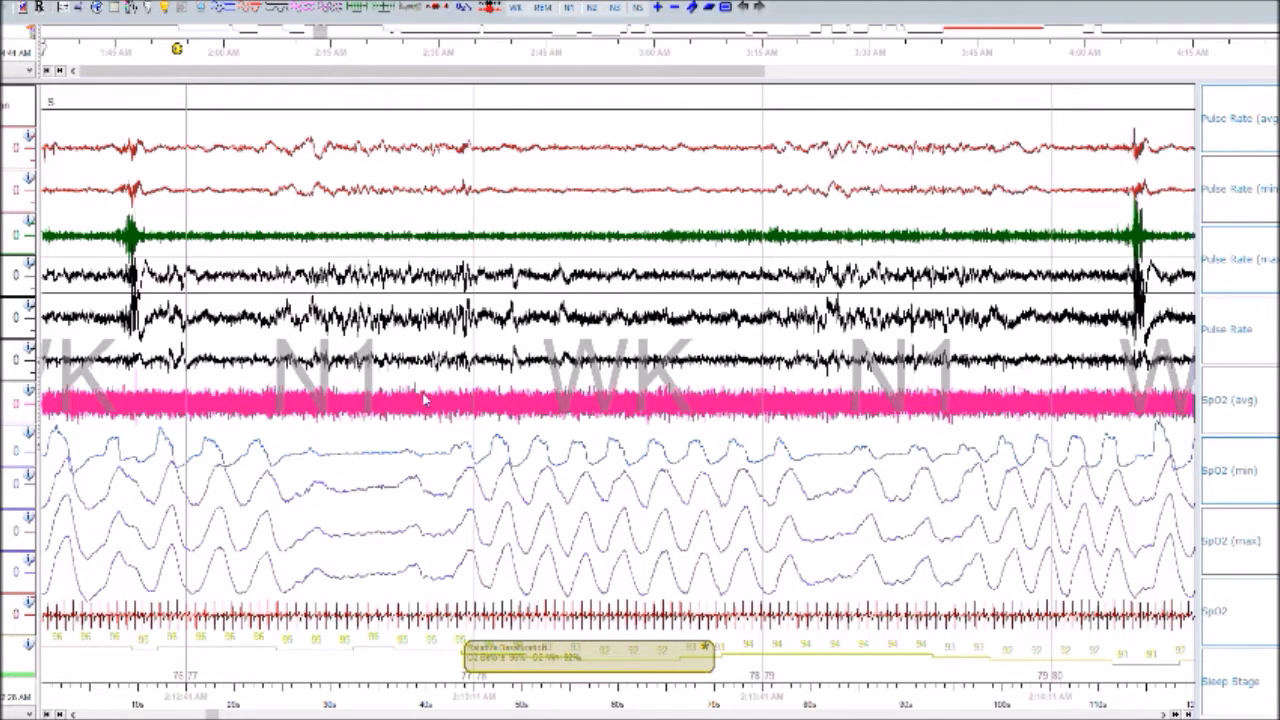
- Score an arousal about 8 seconds long at the transition from N1 epoch 77 into WK epoch 78
right_click(521, 366)
left_click(463, 362)
left_click_drag(463, 362, 536, 356)
right_click(537, 352)
left_click(593, 359)
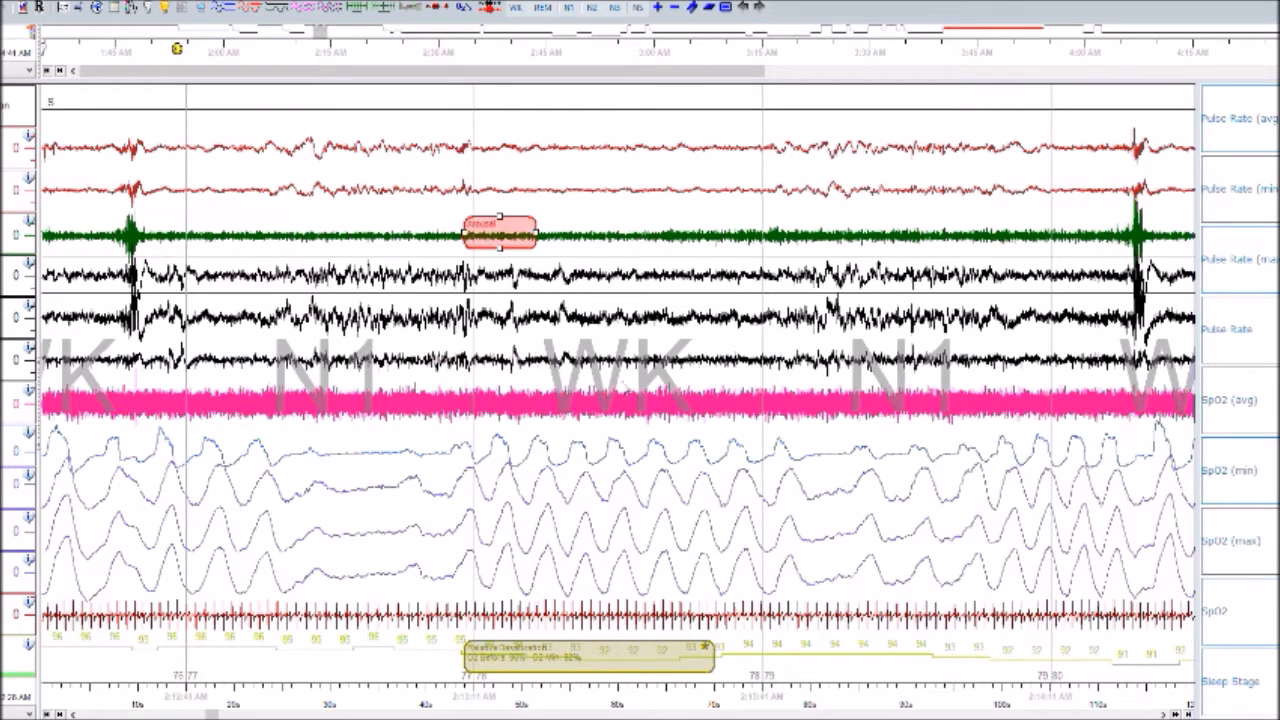
key("Right")
key("Left")
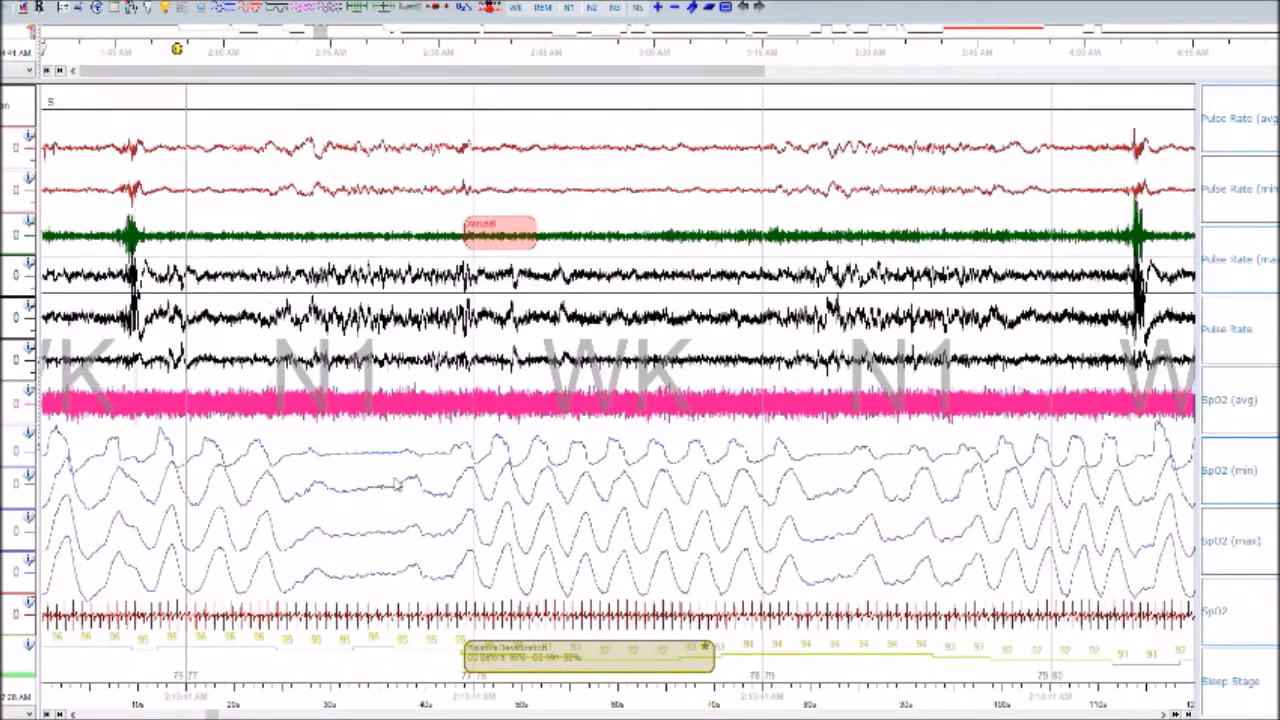
- Recheck epochs 77 to 80 and score a RERA about 19 seconds long on the uppermost airflow trace within N1 epoch 79
scroll(360, 477, "down", 3)
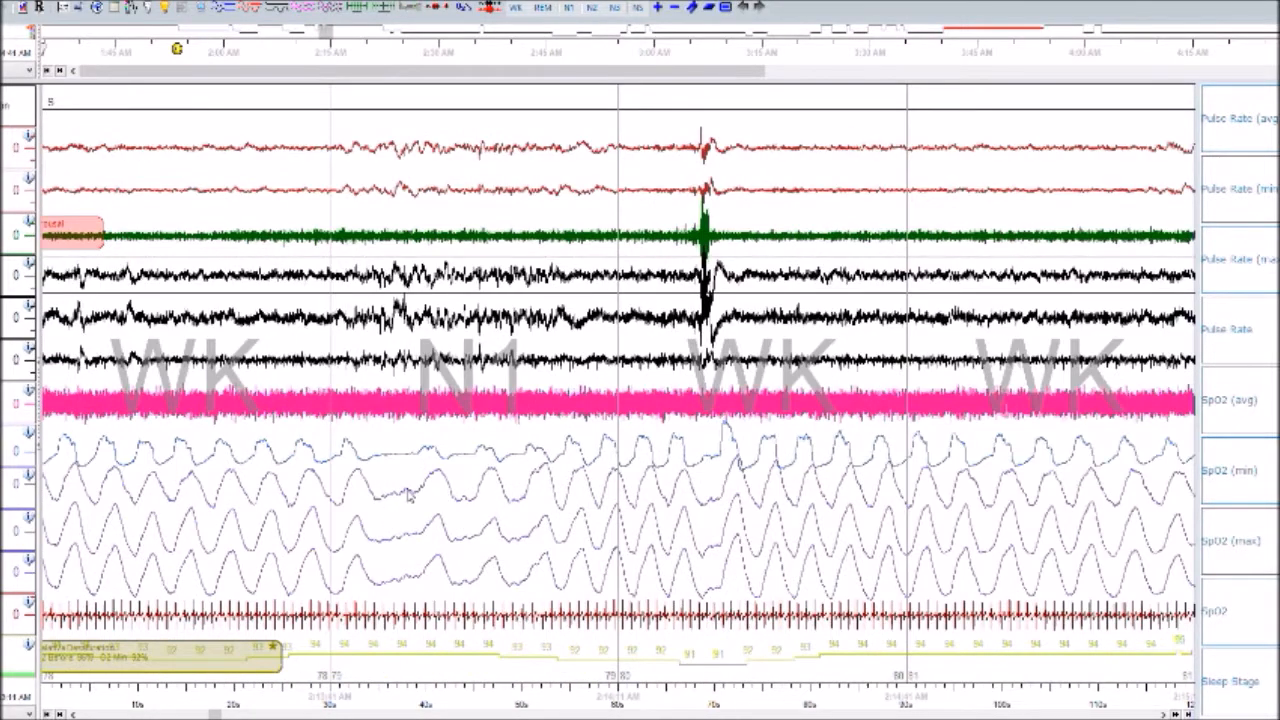
scroll(400, 505, "up", 2)
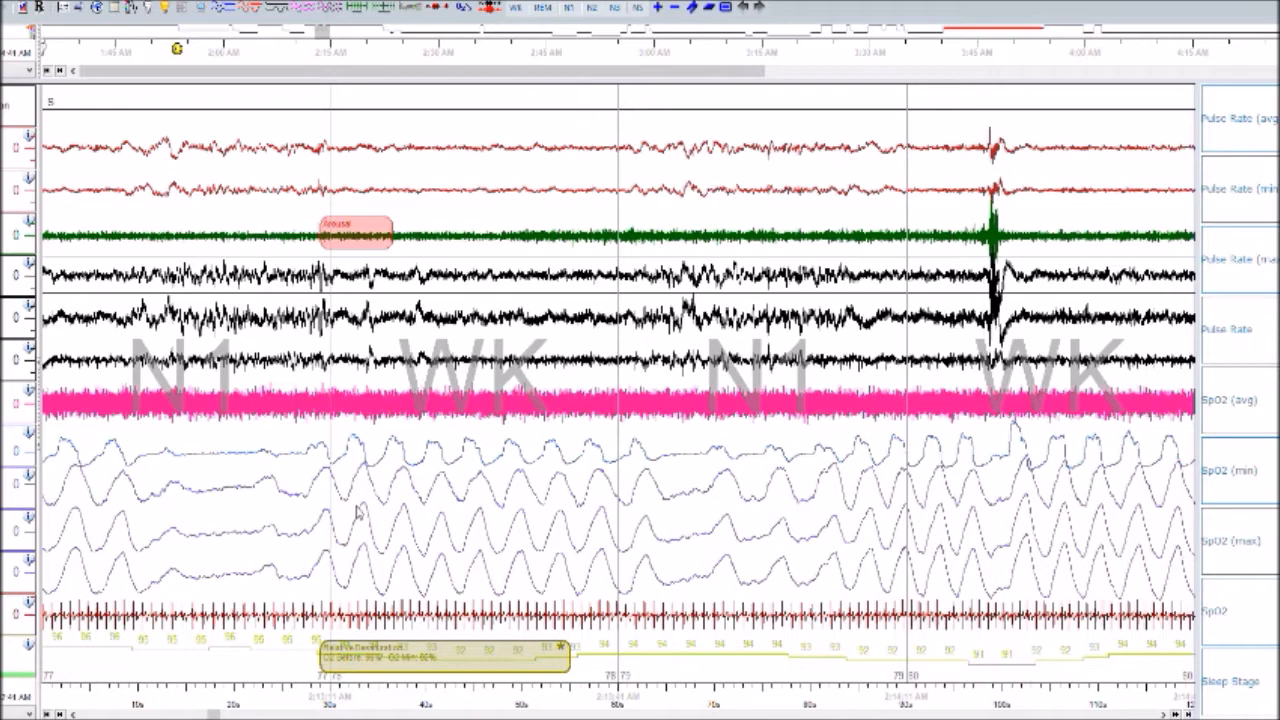
scroll(355, 511, "up", 1)
scroll(358, 533, "down", 1)
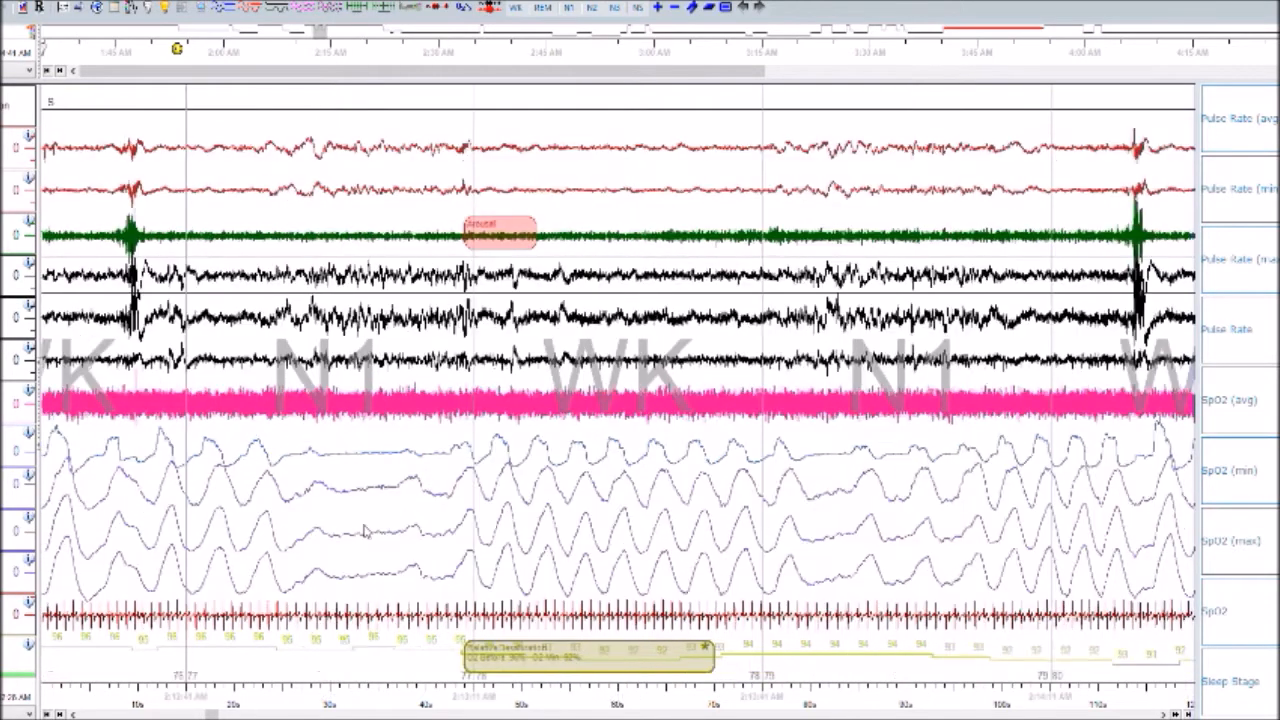
scroll(408, 496, "down", 2)
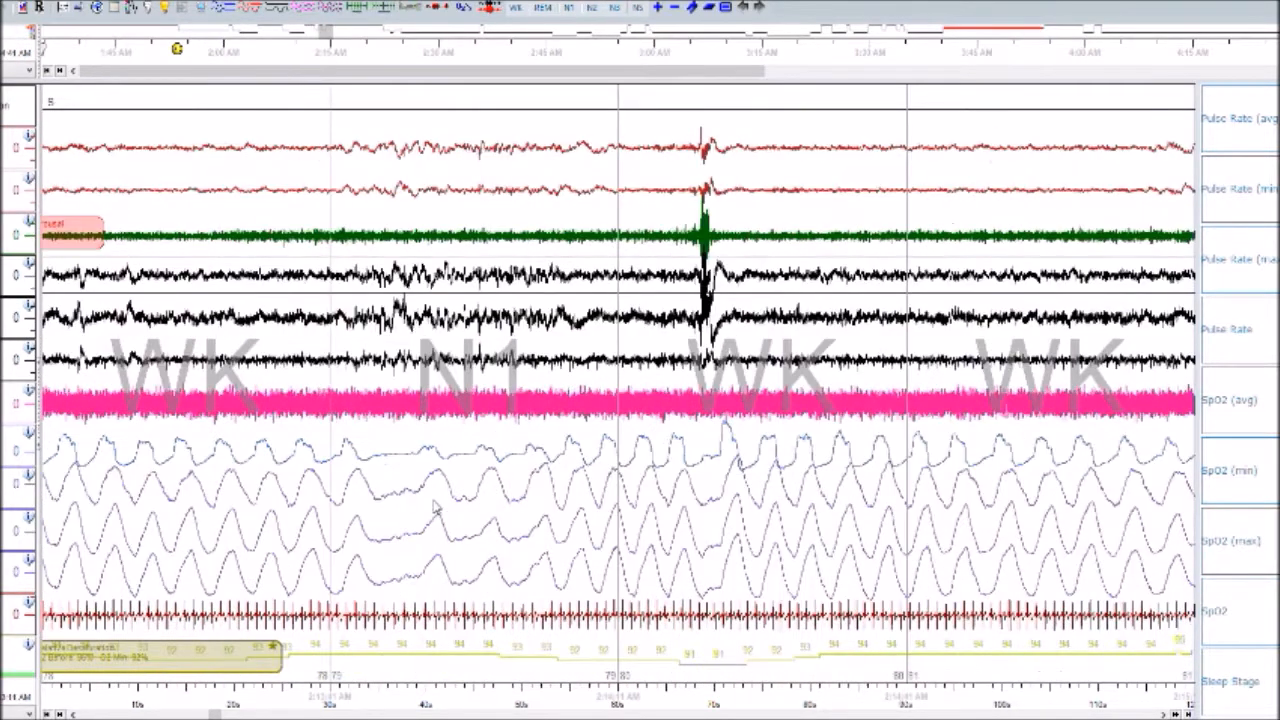
left_click_drag(400, 463, 574, 458)
- Score a RERA about 25 seconds long on the uppermost airflow trace from N2 epoch 98 into epoch 99
scroll(565, 475, "down", 11)
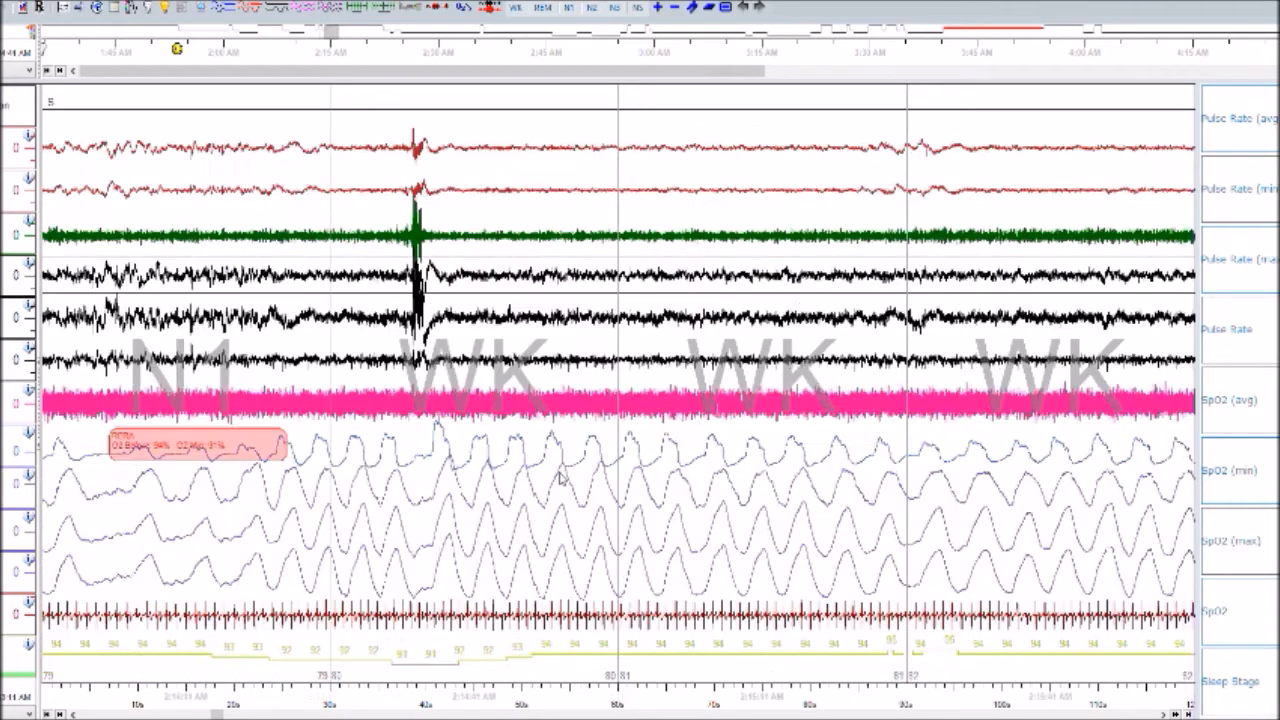
scroll(478, 504, "down", 20)
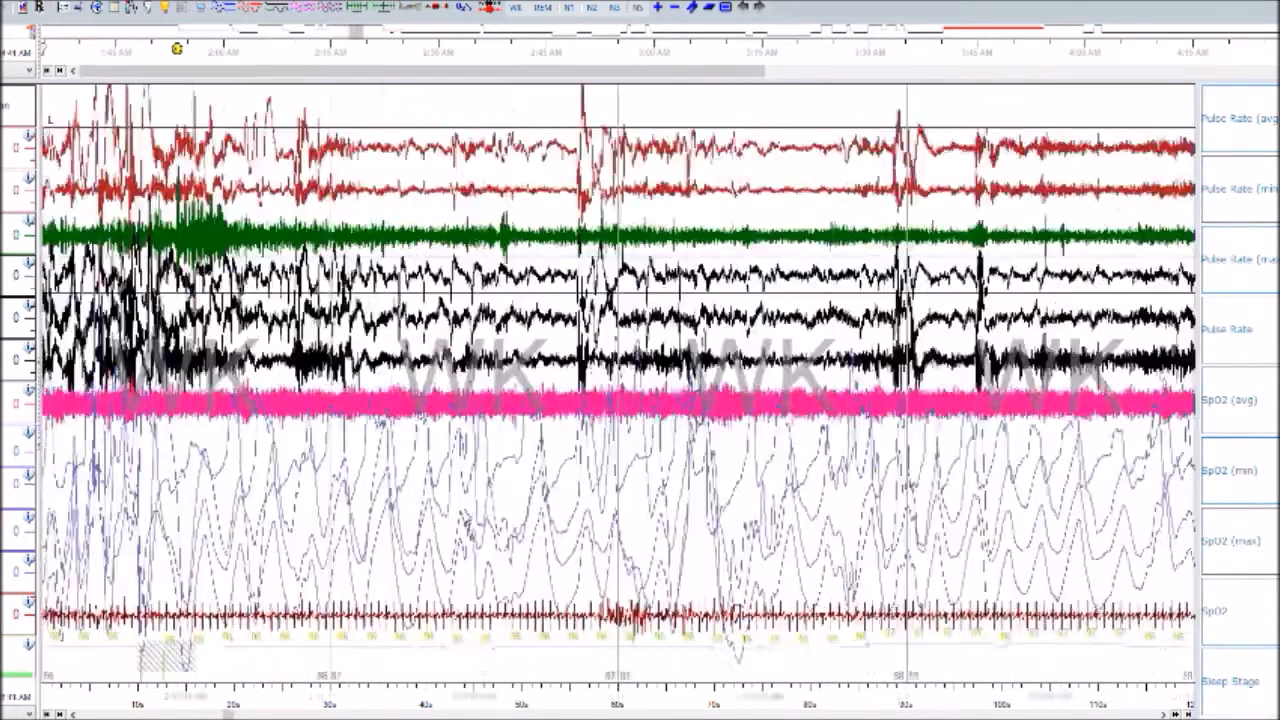
scroll(466, 534, "up", 4)
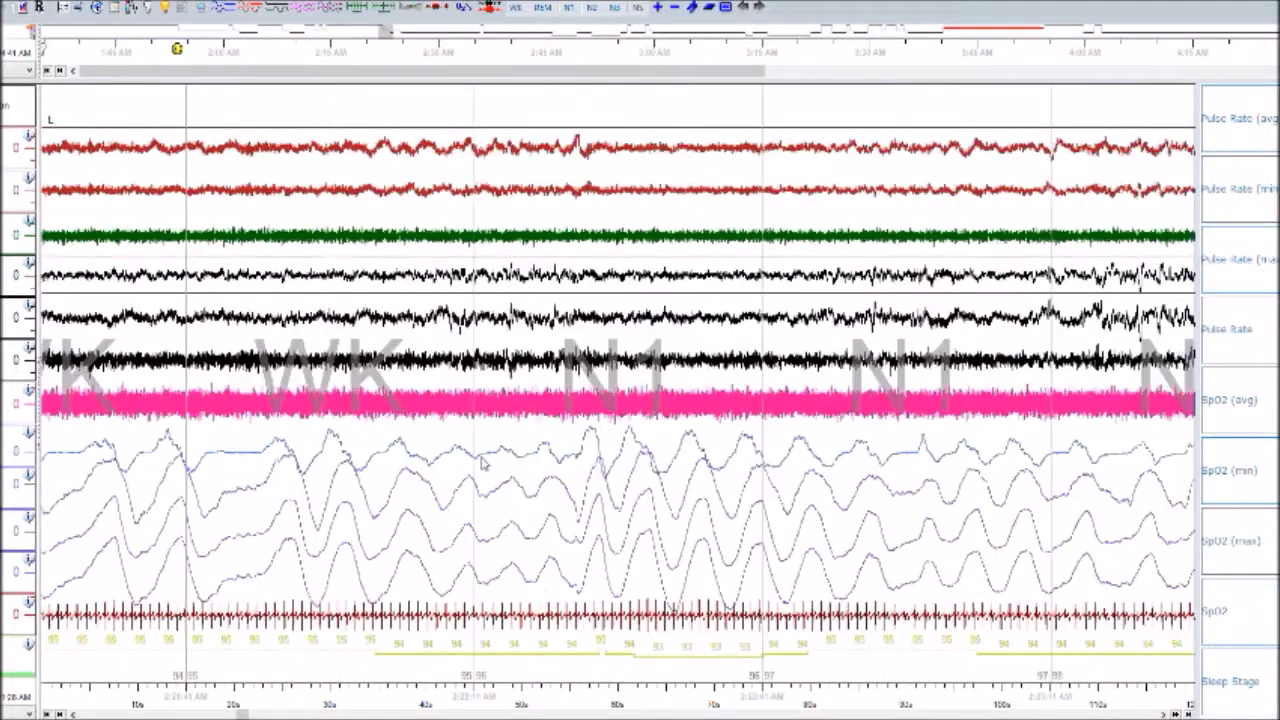
scroll(486, 464, "down", 6)
mouse_move(258, 468)
left_mouse_down()
mouse_move(428, 477)
mouse_move(488, 446)
left_mouse_up()
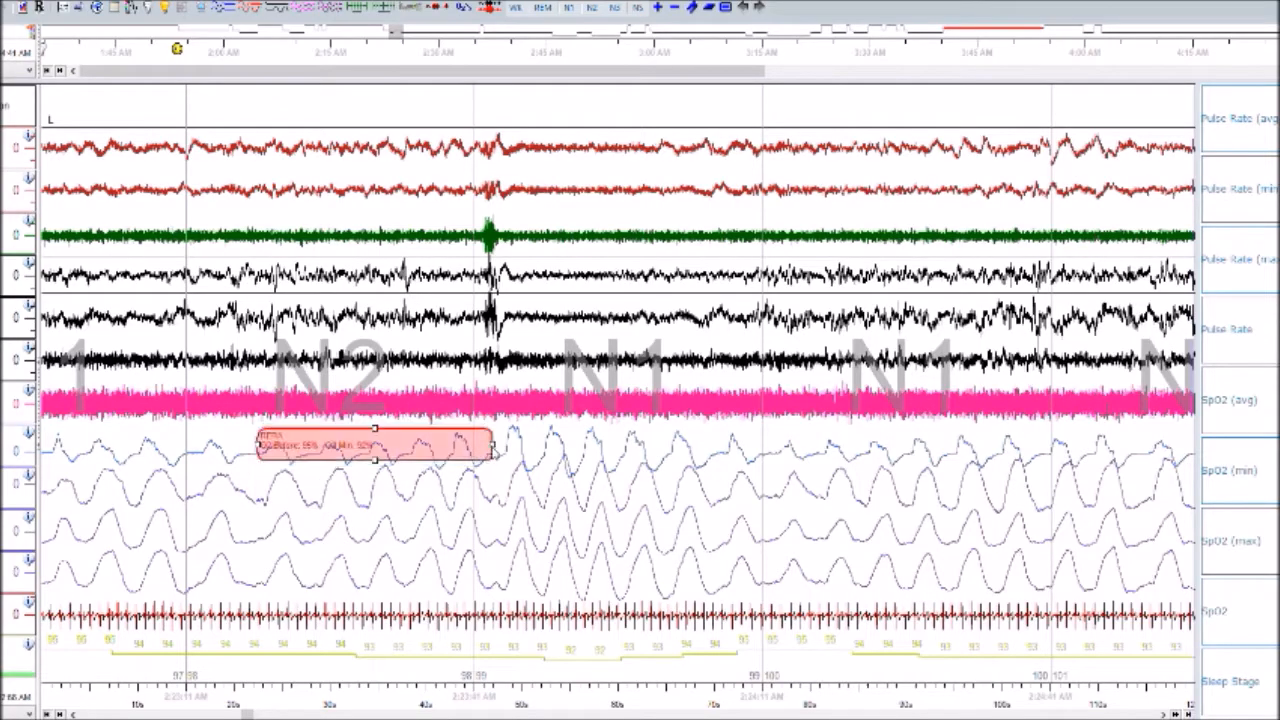
- Score an arousal about 8 seconds long over the movement burst in WK epoch 123
scroll(491, 457, "down", 7)
scroll(496, 486, "down", 16)
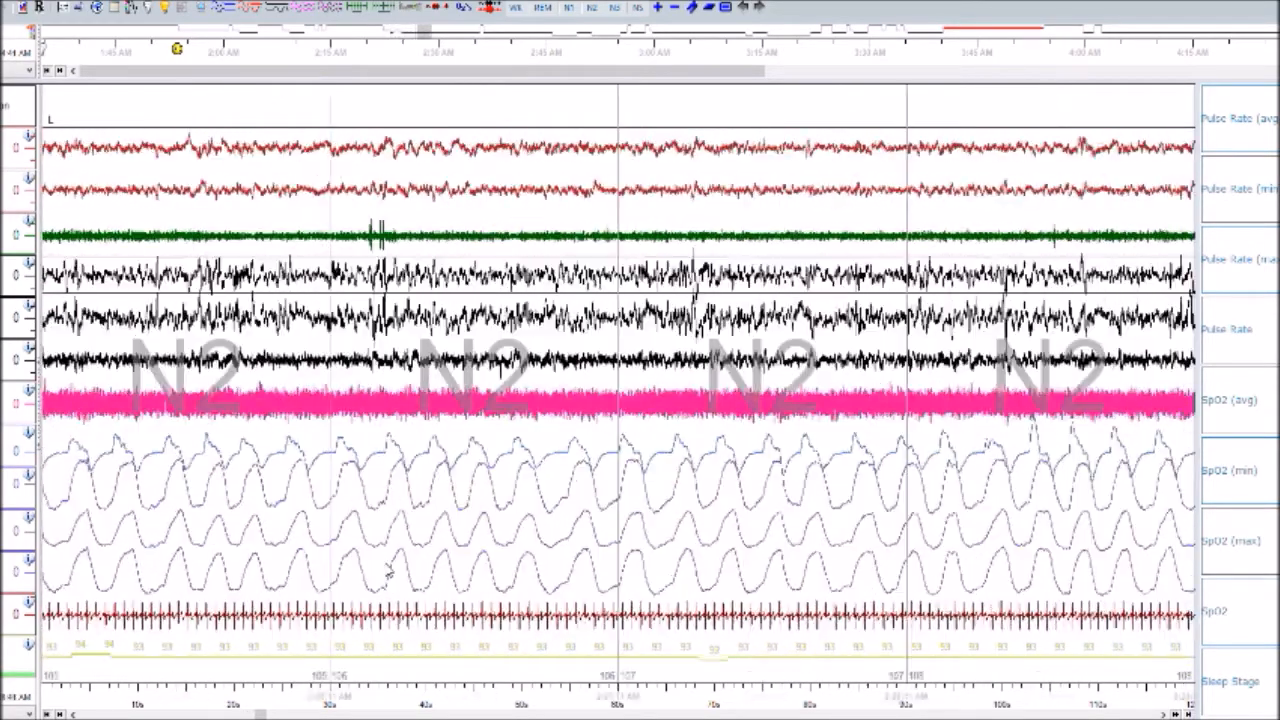
scroll(388, 570, "down", 15)
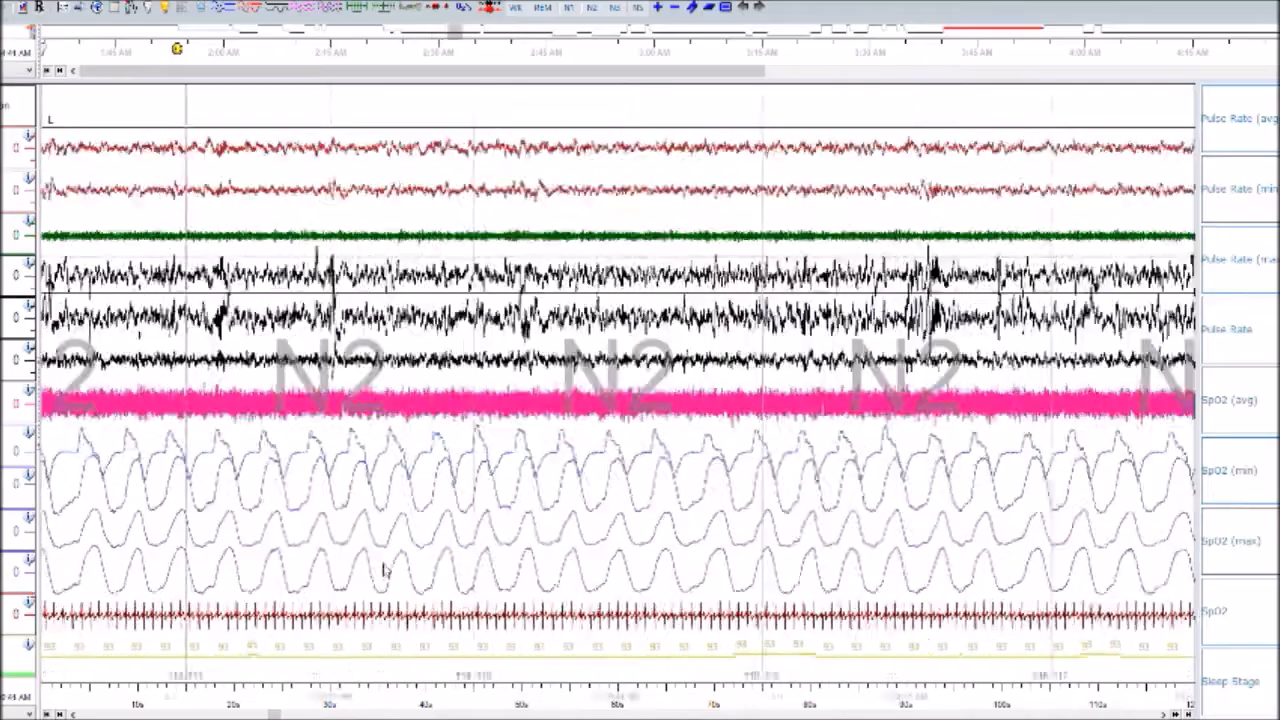
scroll(340, 572, "down", 9)
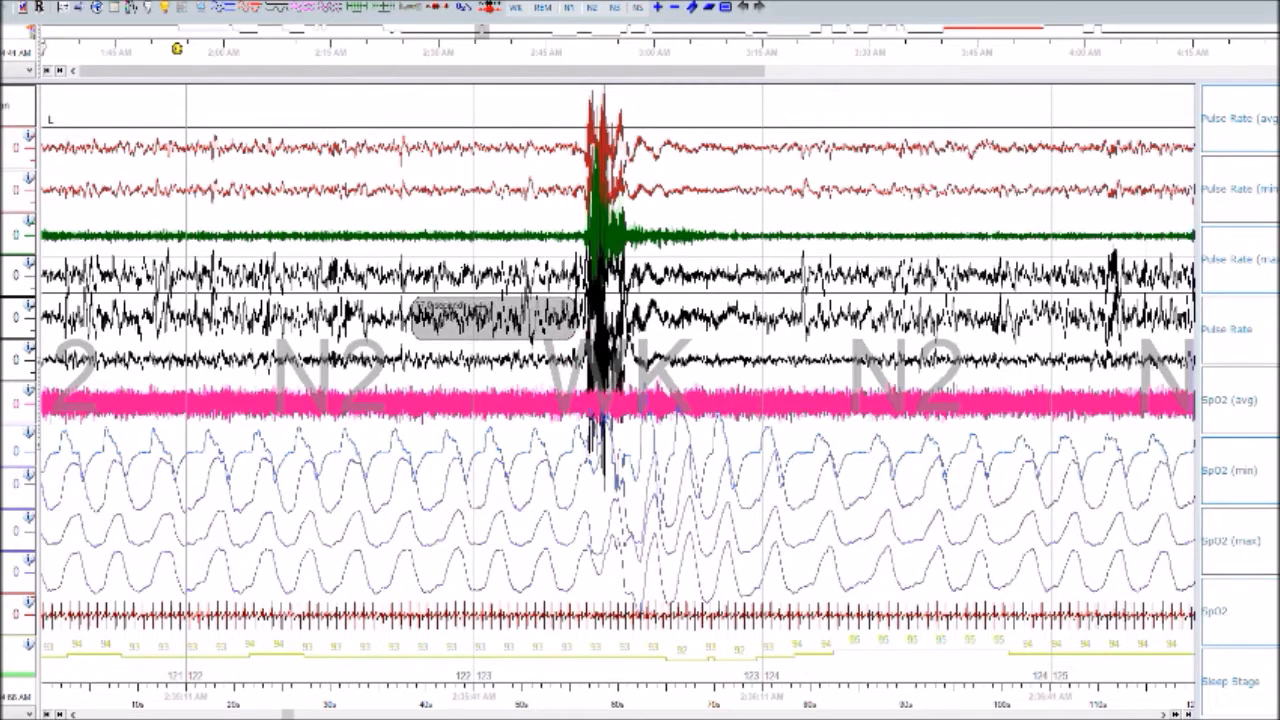
right_click(652, 292)
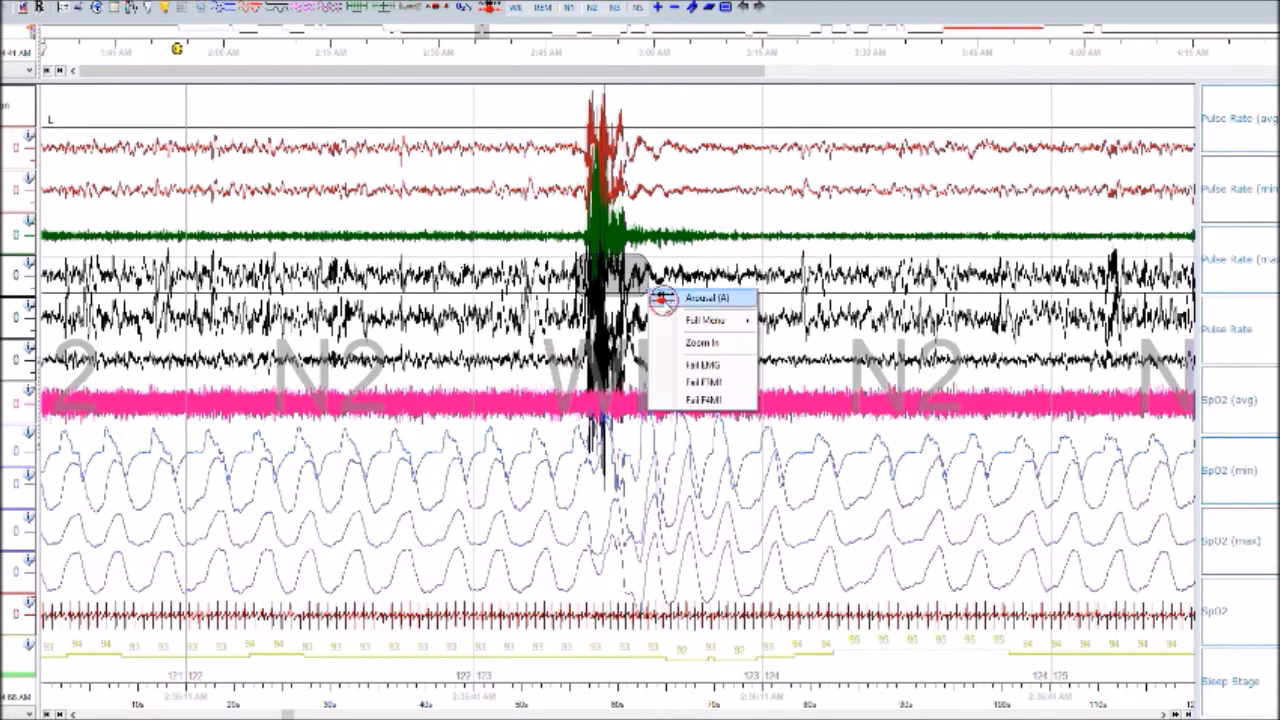
left_click(690, 297)
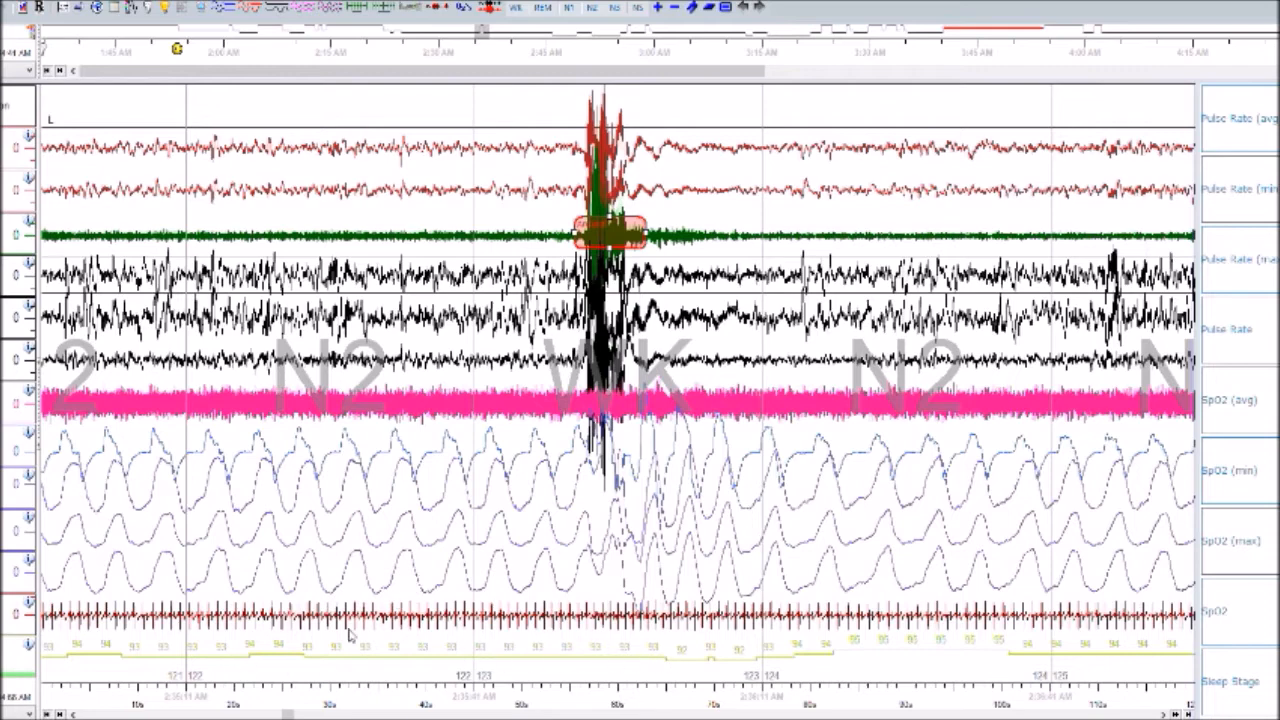
- Score a RERA about 26 seconds long on the uppermost airflow trace from N2 epoch 124 into epoch 125
scroll(340, 495, "down", 2)
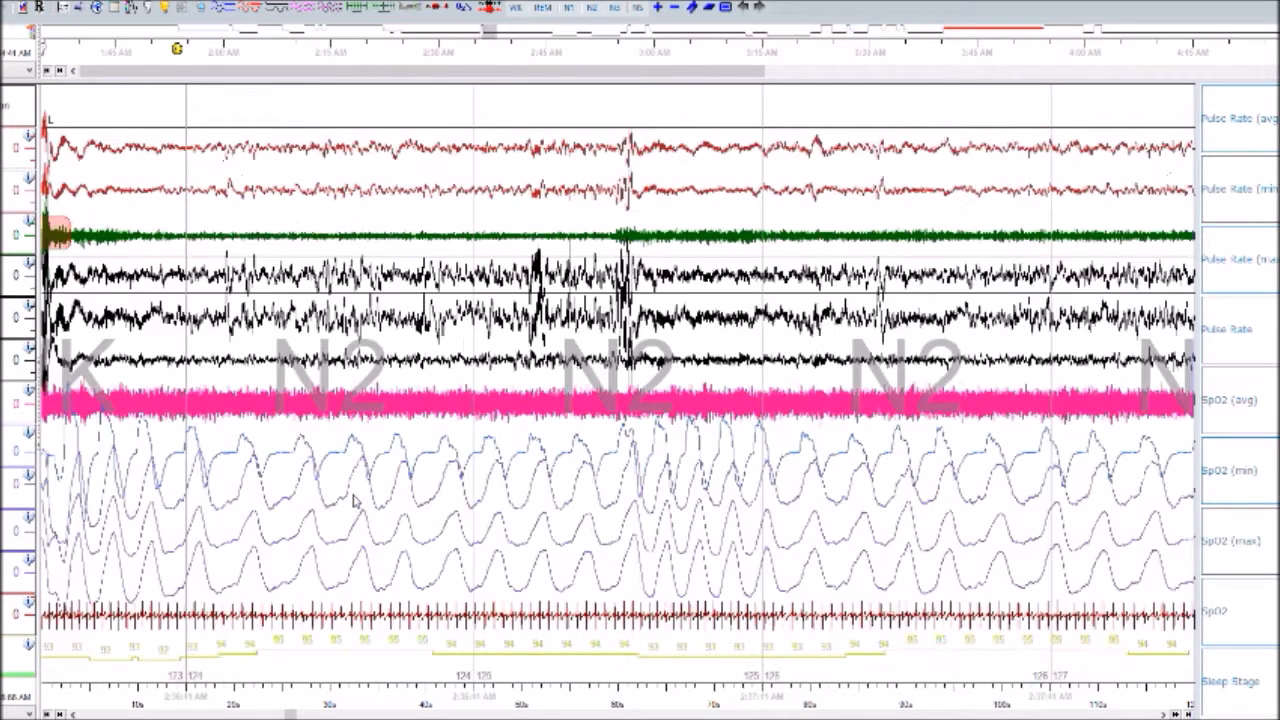
scroll(355, 500, "down", 1)
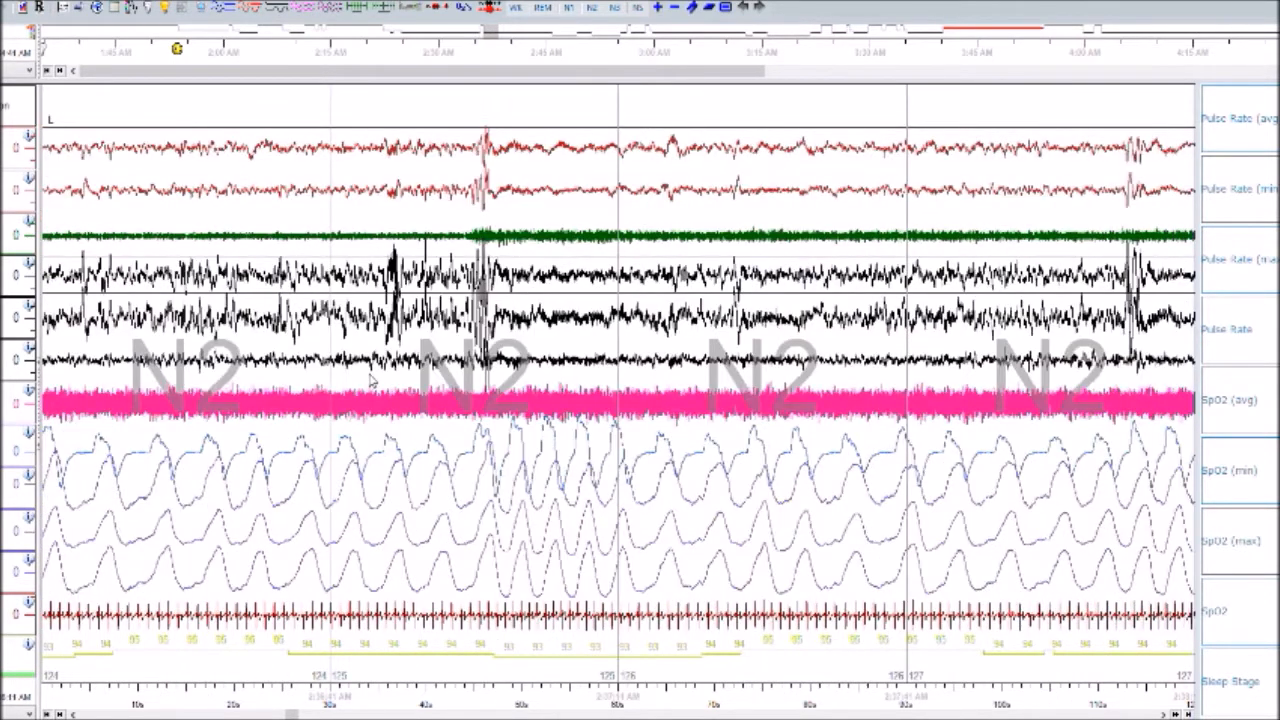
left_click_drag(260, 460, 509, 445)
- Review the N2 and N3 epochs up to 164 and score an arousal about 7 seconds long over the movement burst in WK epoch 164
scroll(478, 470, "down", 3)
scroll(478, 470, "down", 5)
scroll(470, 465, "down", 4)
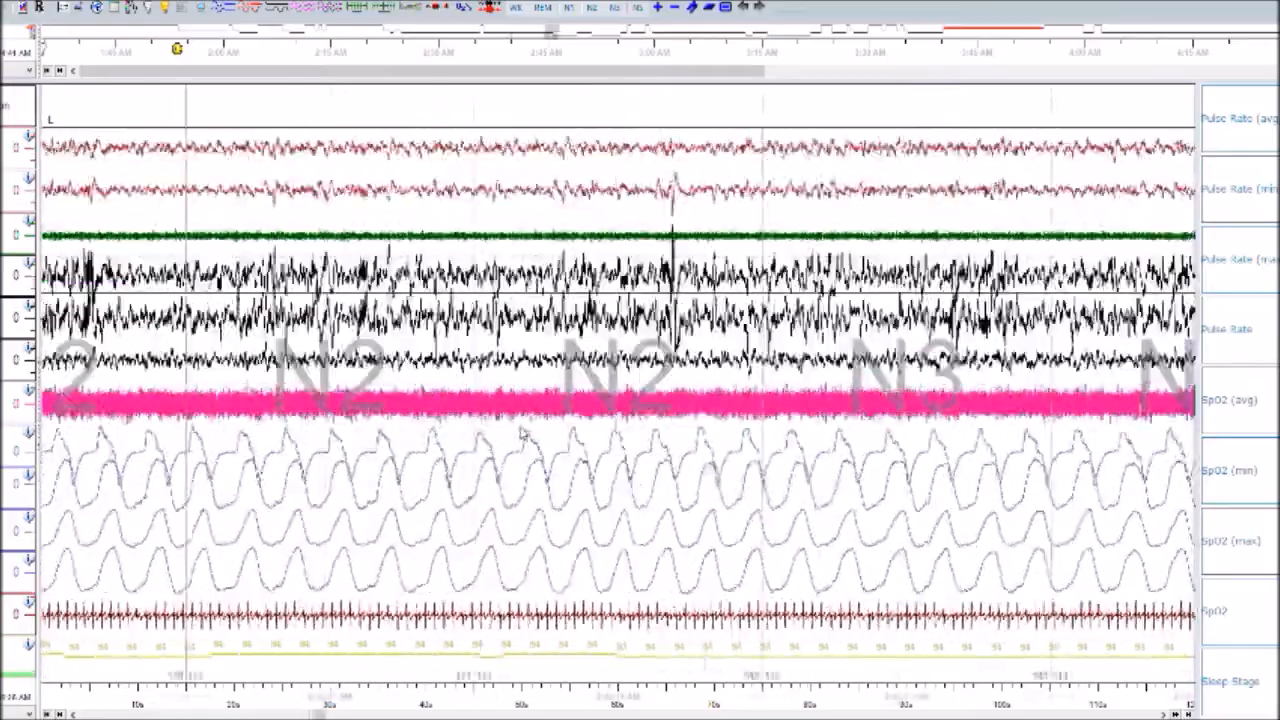
scroll(521, 433, "down", 4)
scroll(512, 460, "down", 4)
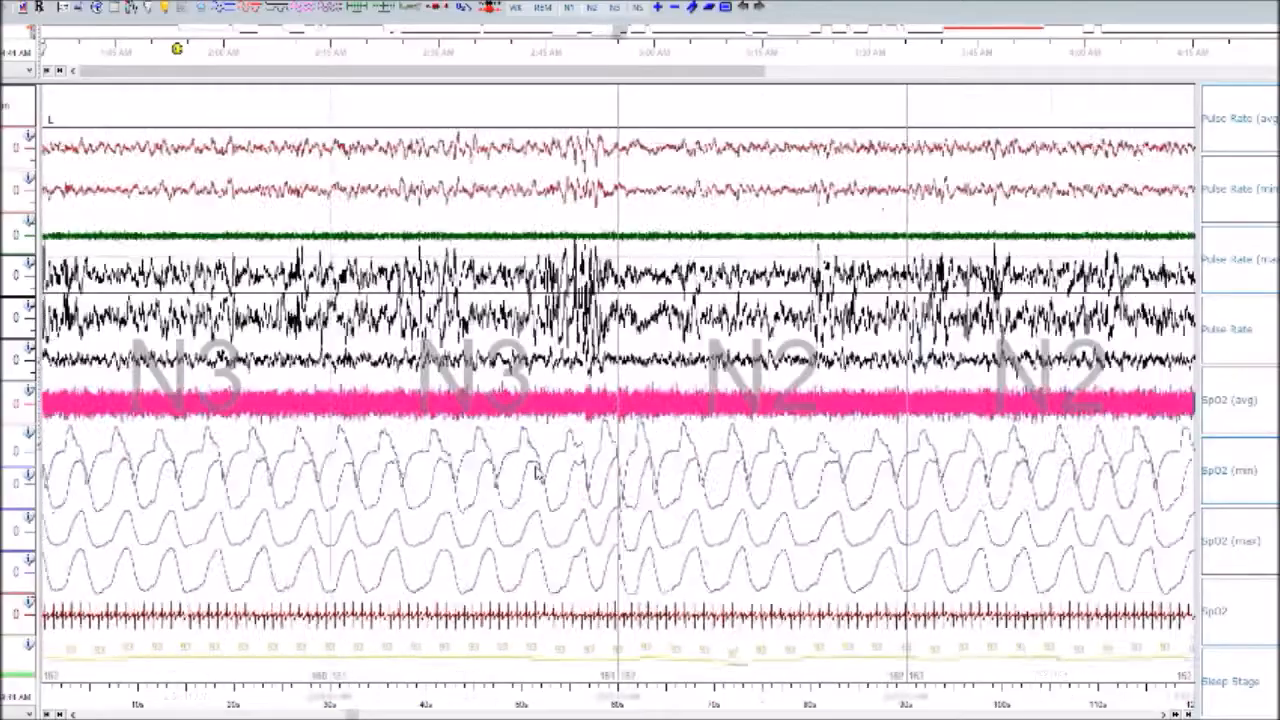
scroll(537, 474, "down", 1)
scroll(537, 475, "down", 4)
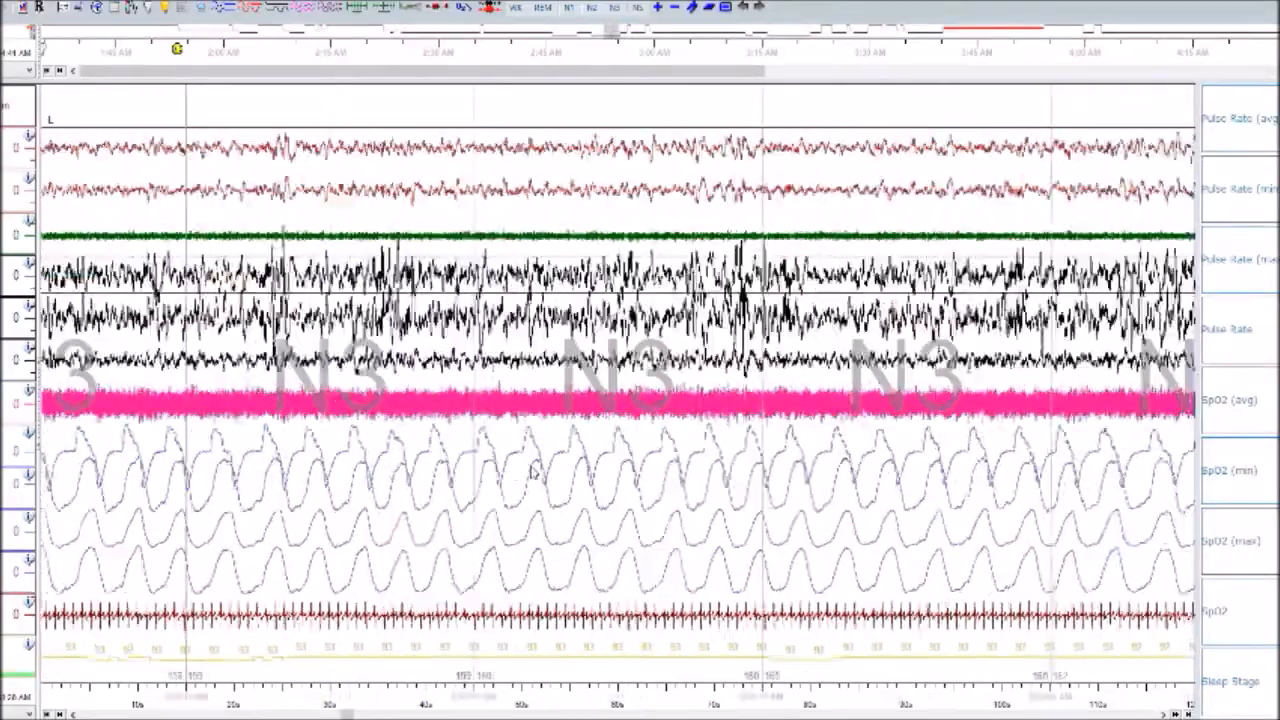
scroll(540, 478, "down", 1)
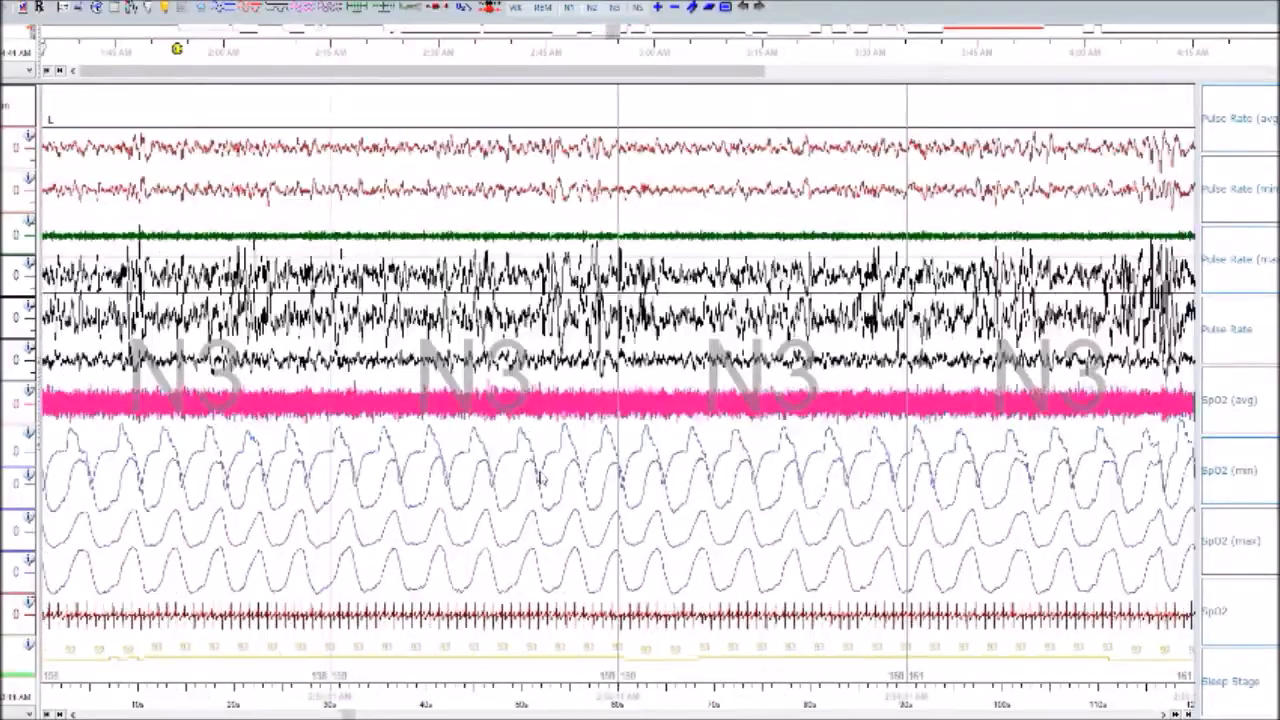
scroll(536, 479, "down", 3)
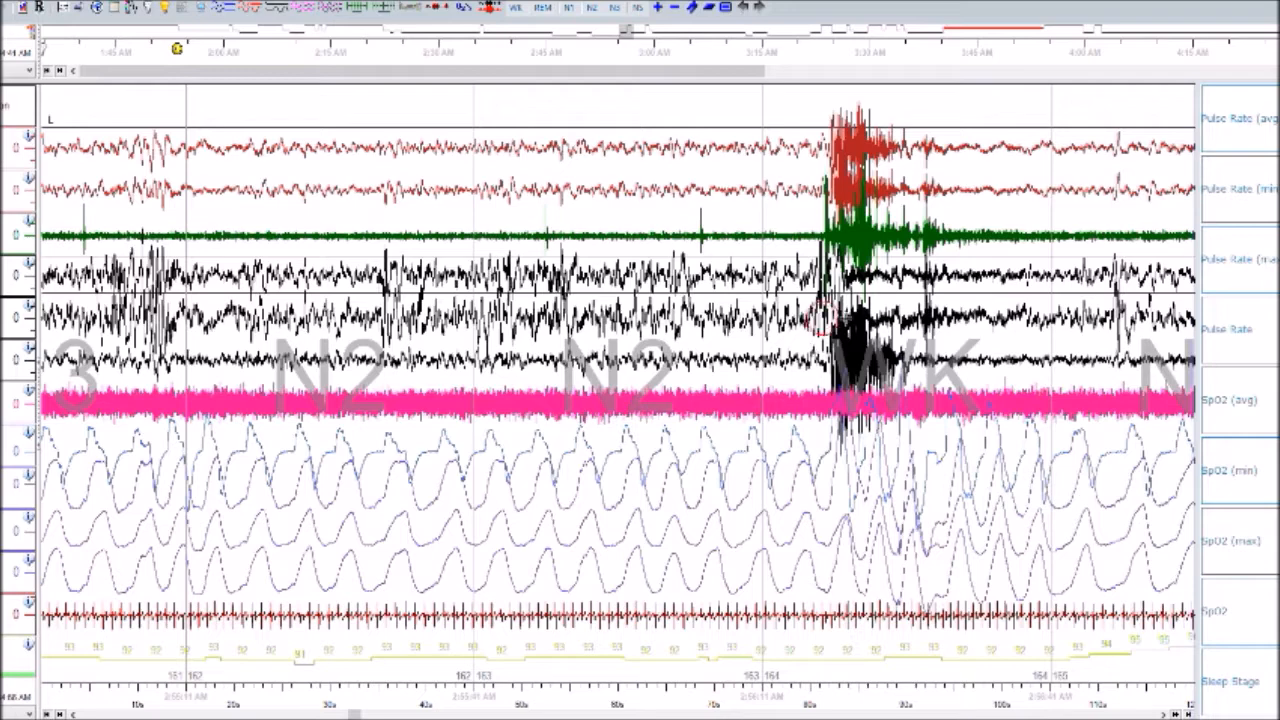
right_click(888, 322)
left_click(910, 330)
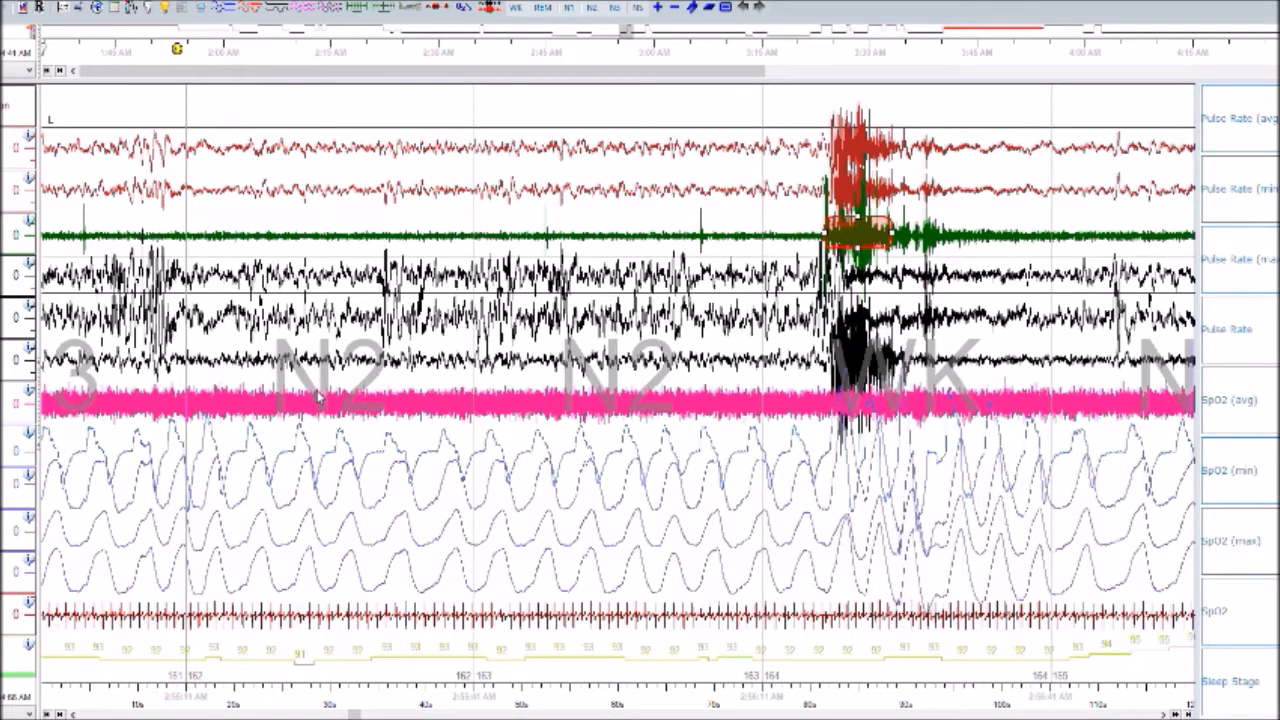
- Score a RERA about 14 seconds long on the uppermost airflow trace from N2 epoch 168 into WK epoch 169
scroll(318, 398, "down", 1)
scroll(317, 399, "down", 3)
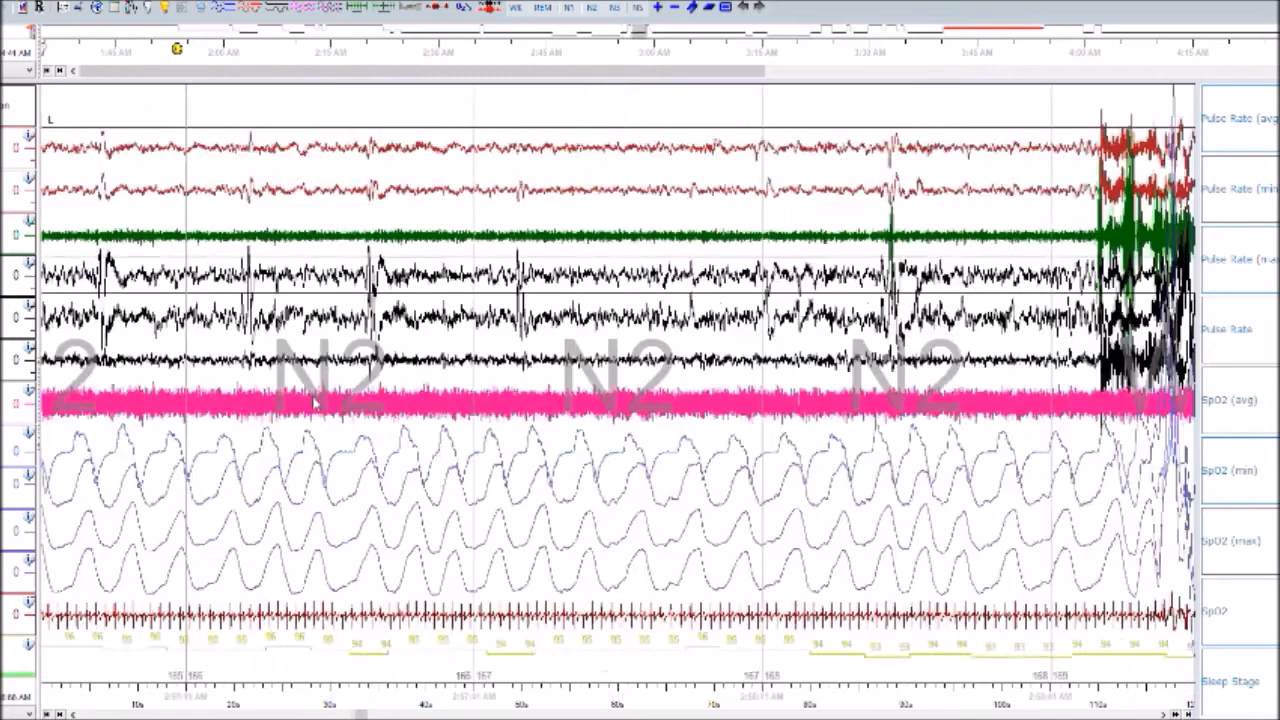
scroll(432, 399, "down", 2)
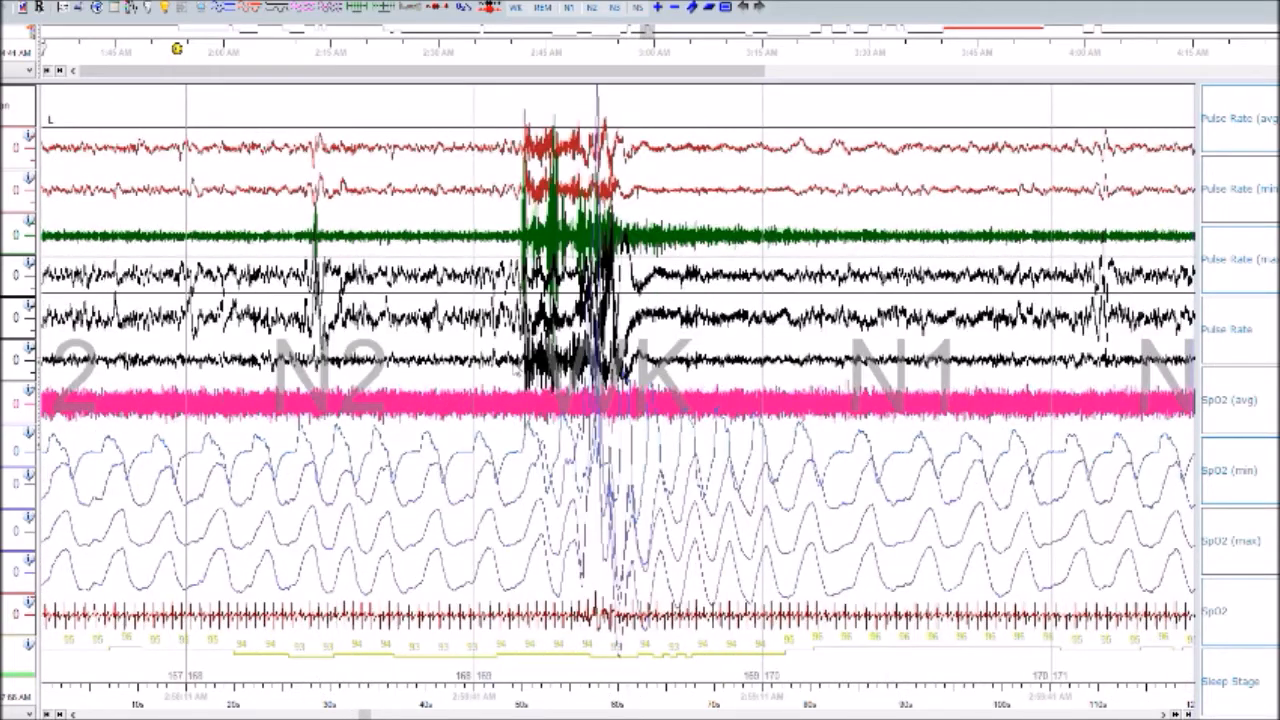
mouse_move(388, 427)
left_mouse_down()
mouse_move(471, 460)
mouse_move(522, 461)
left_mouse_up()
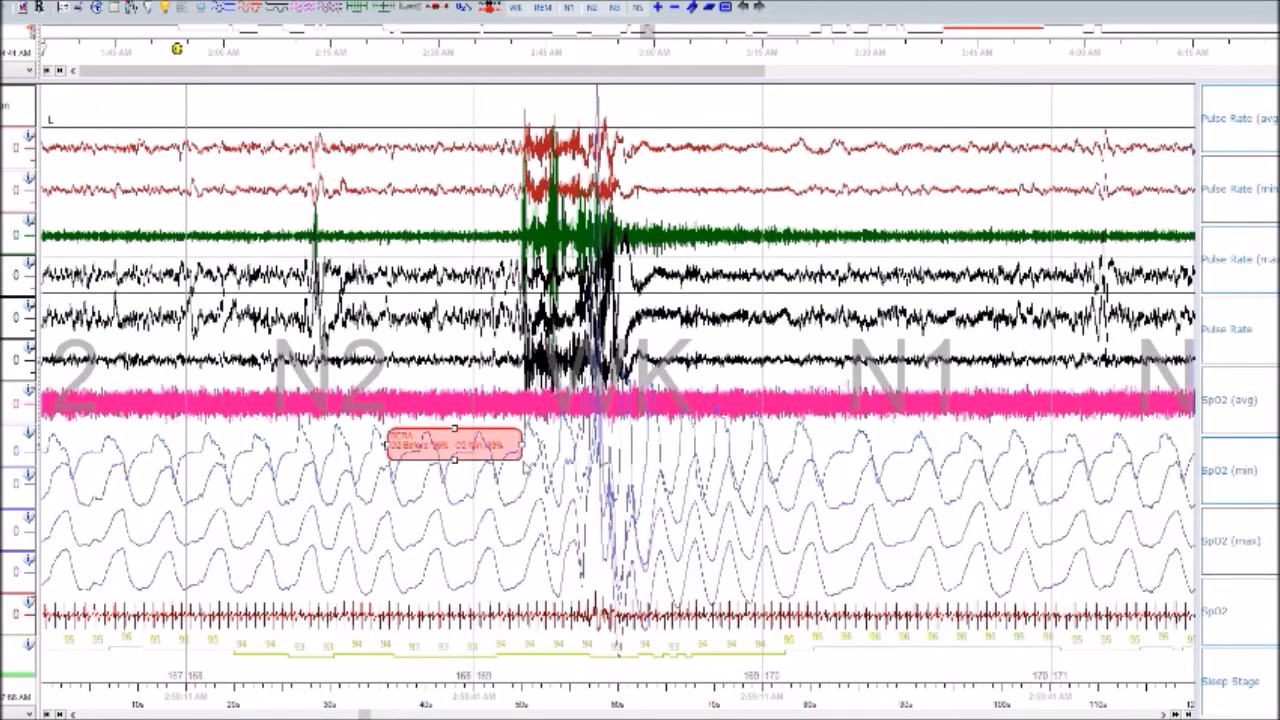
- Examine the N2 and N3 epochs from 169 to 216 for respiratory events and arousals
scroll(585, 468, "down", 4)
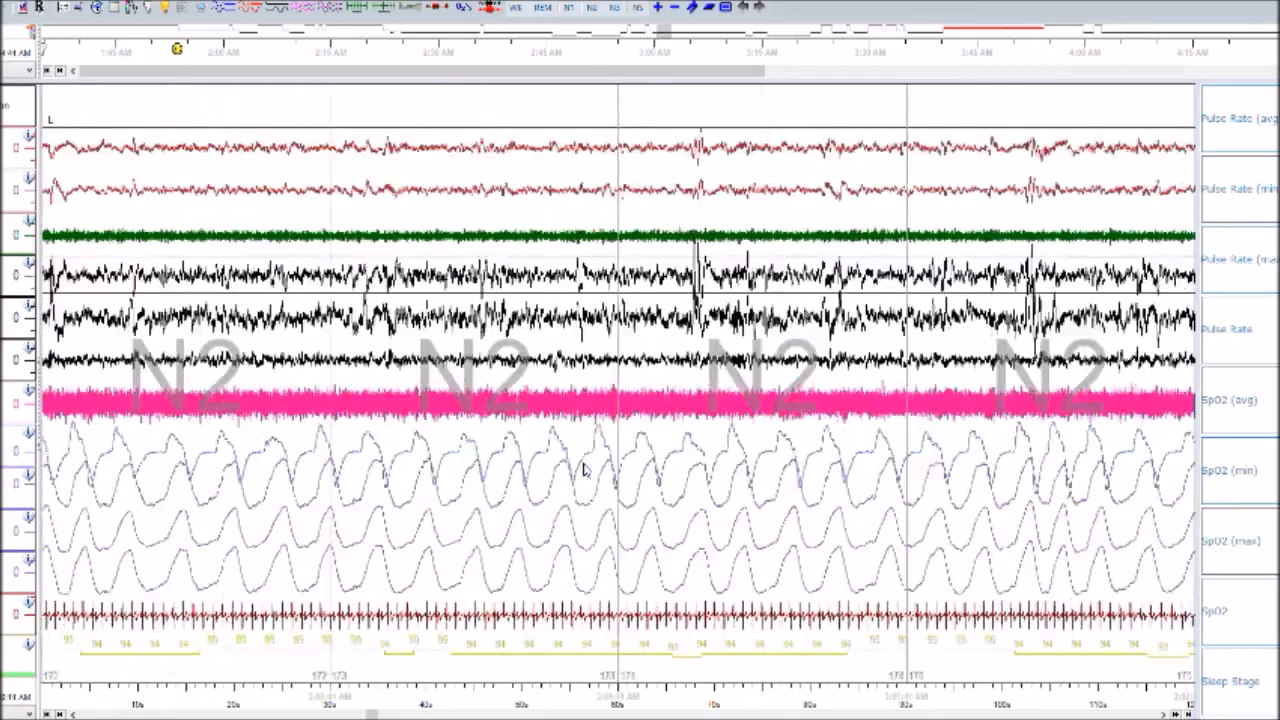
scroll(585, 468, "down", 7)
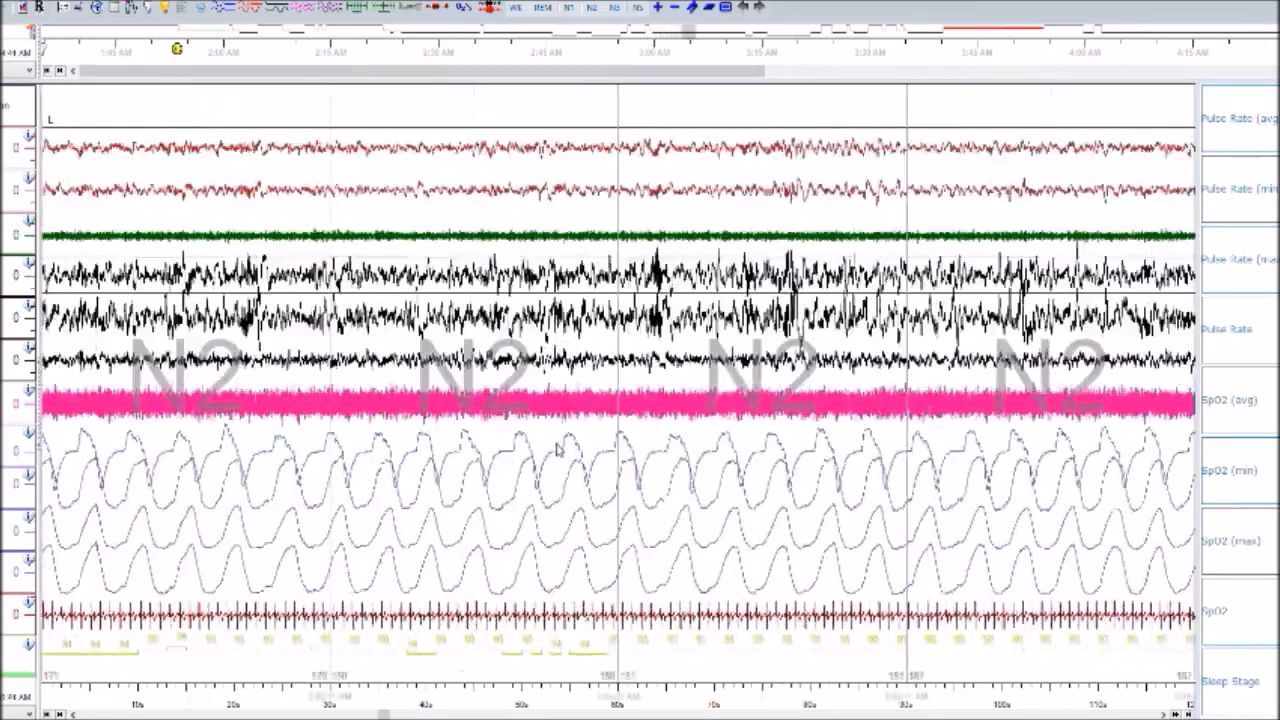
scroll(557, 450, "down", 8)
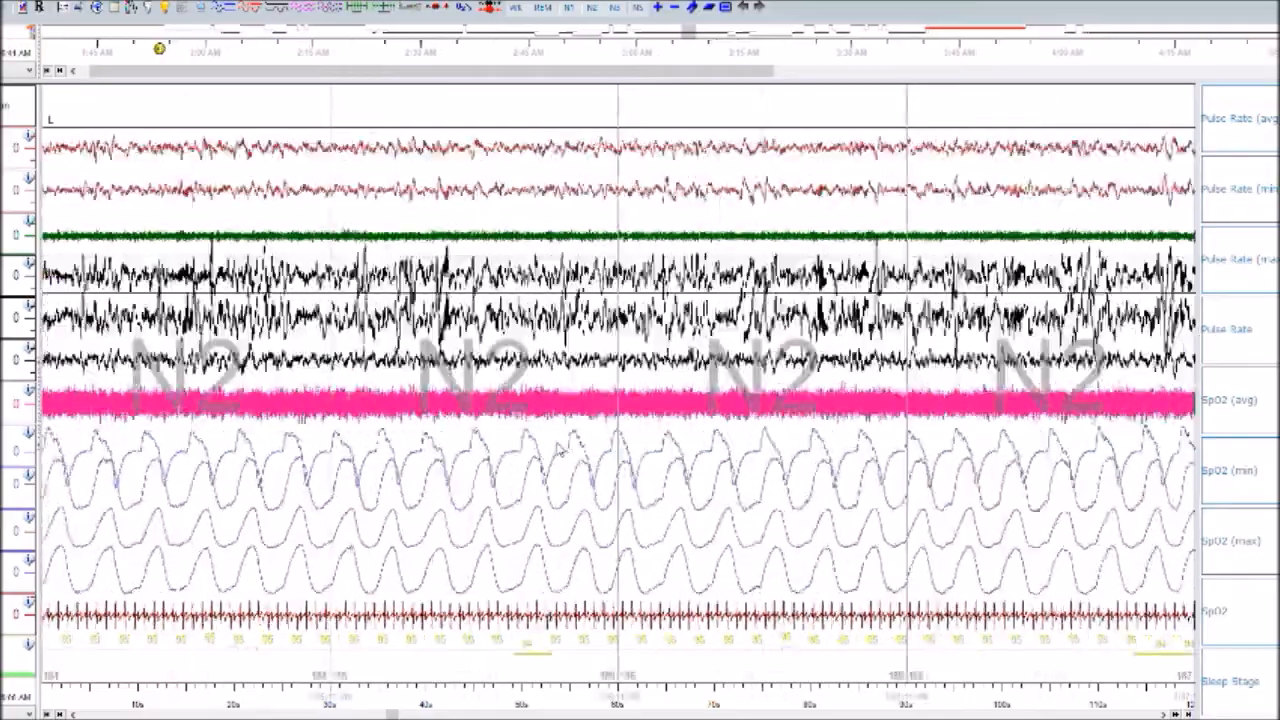
scroll(553, 480, "down", 5)
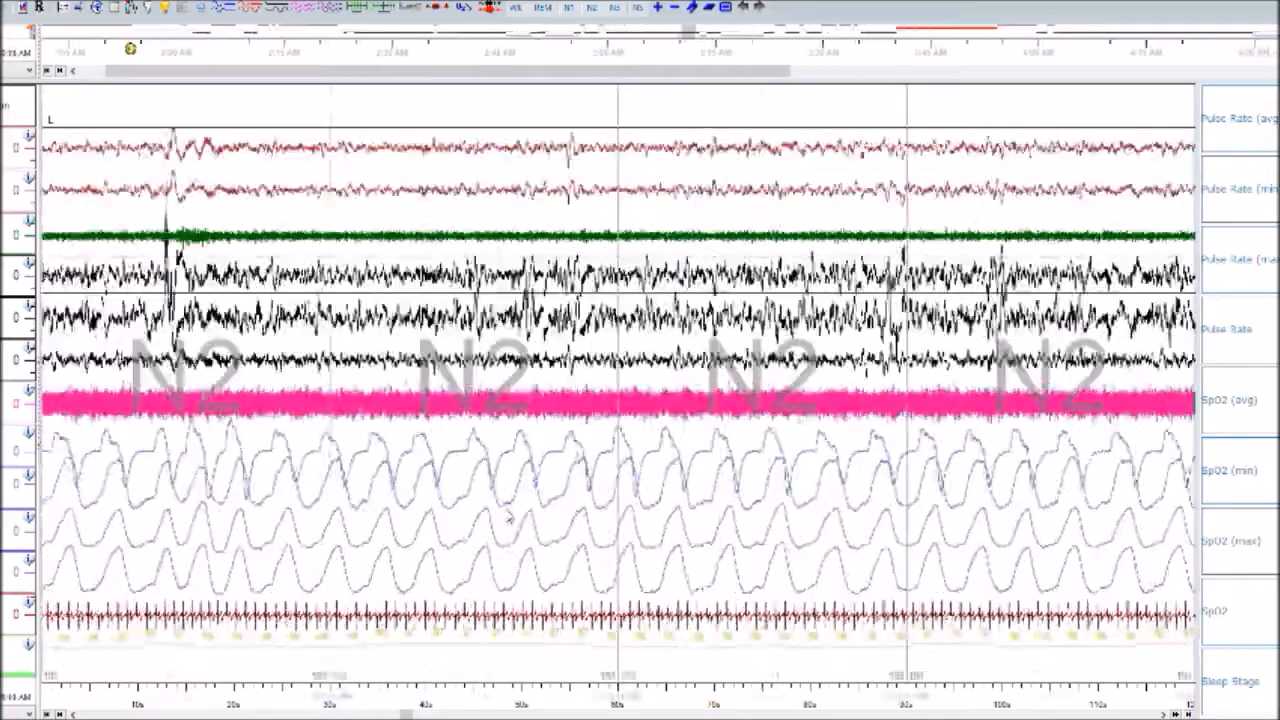
scroll(508, 515, "down", 6)
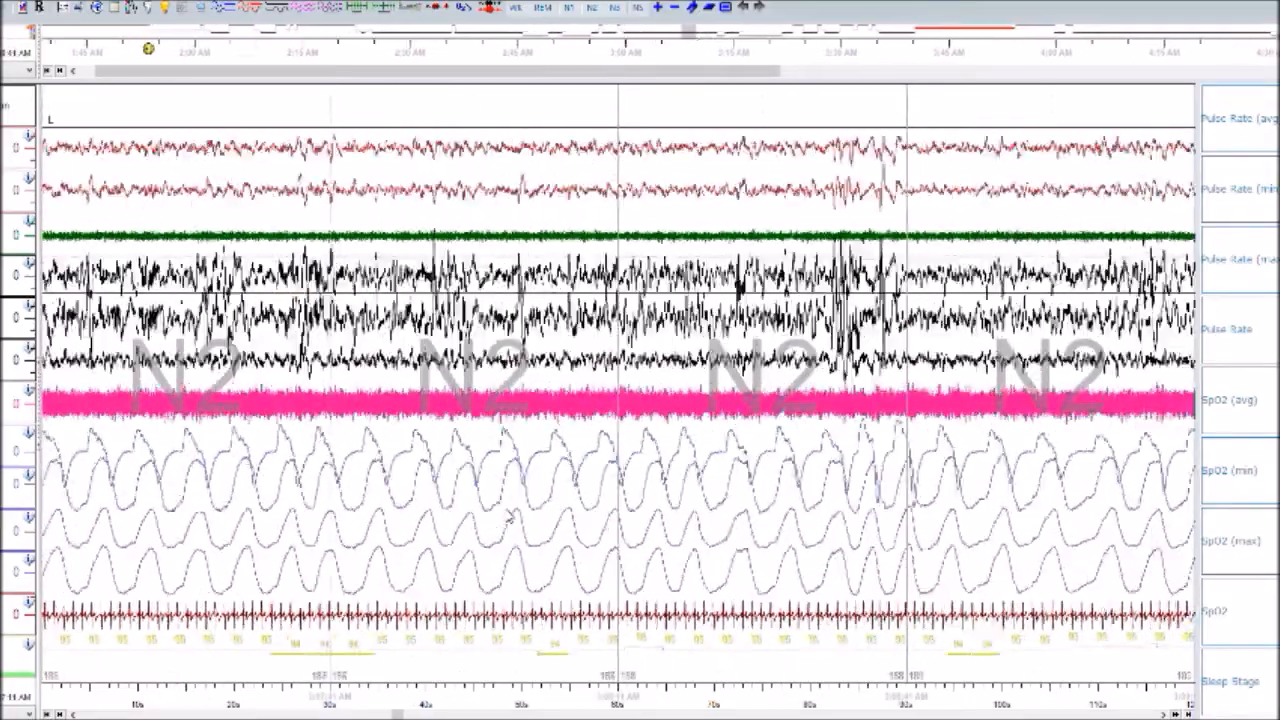
scroll(508, 515, "down", 5)
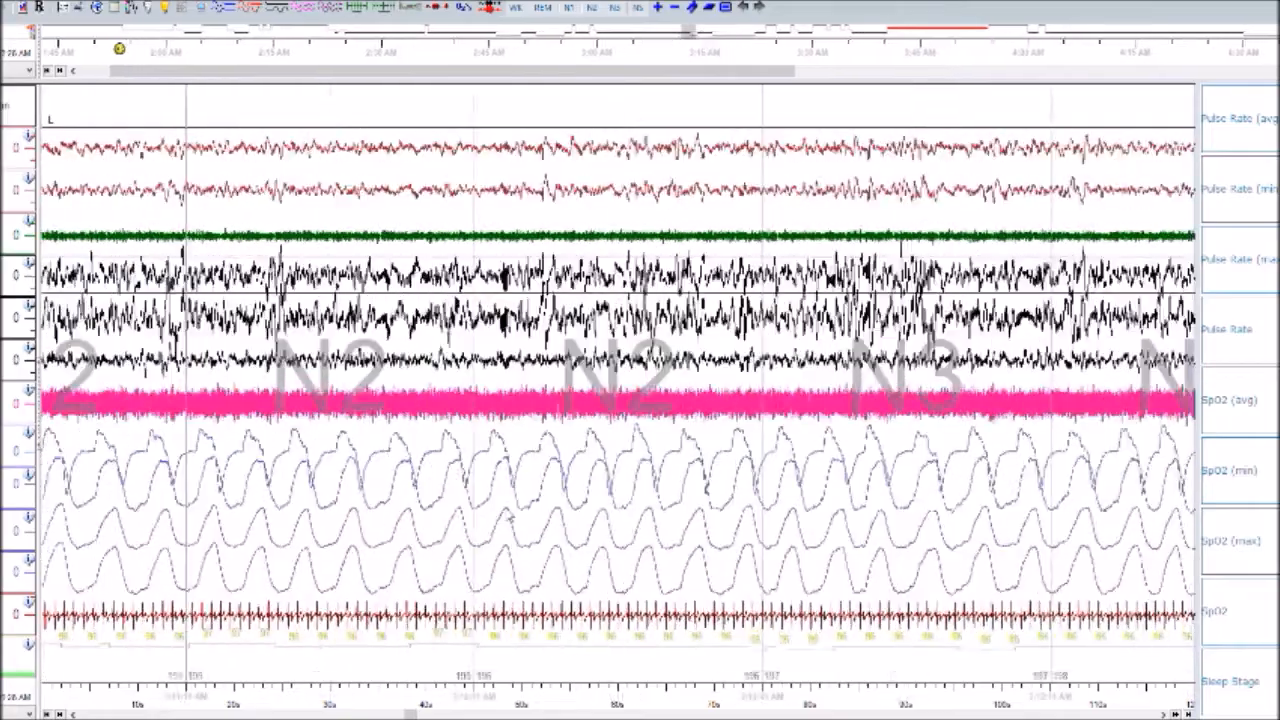
scroll(508, 515, "down", 1)
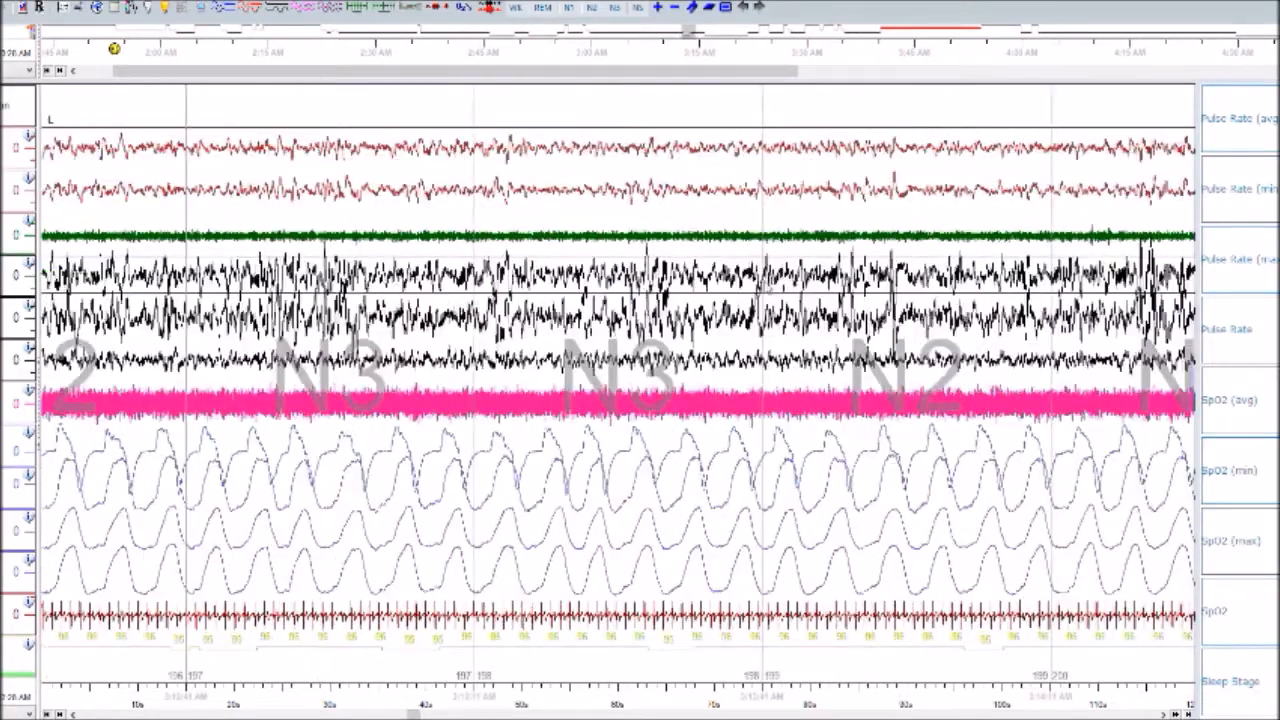
scroll(508, 515, "down", 6)
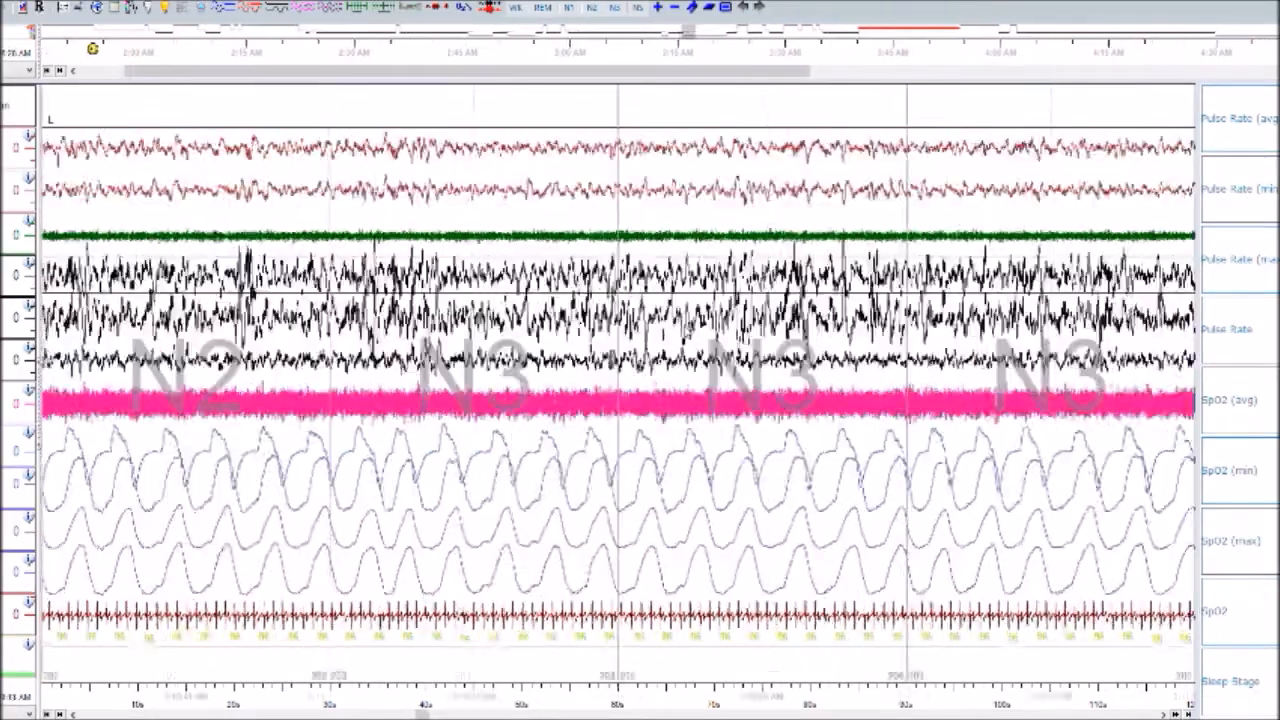
scroll(617, 305, "down", 6)
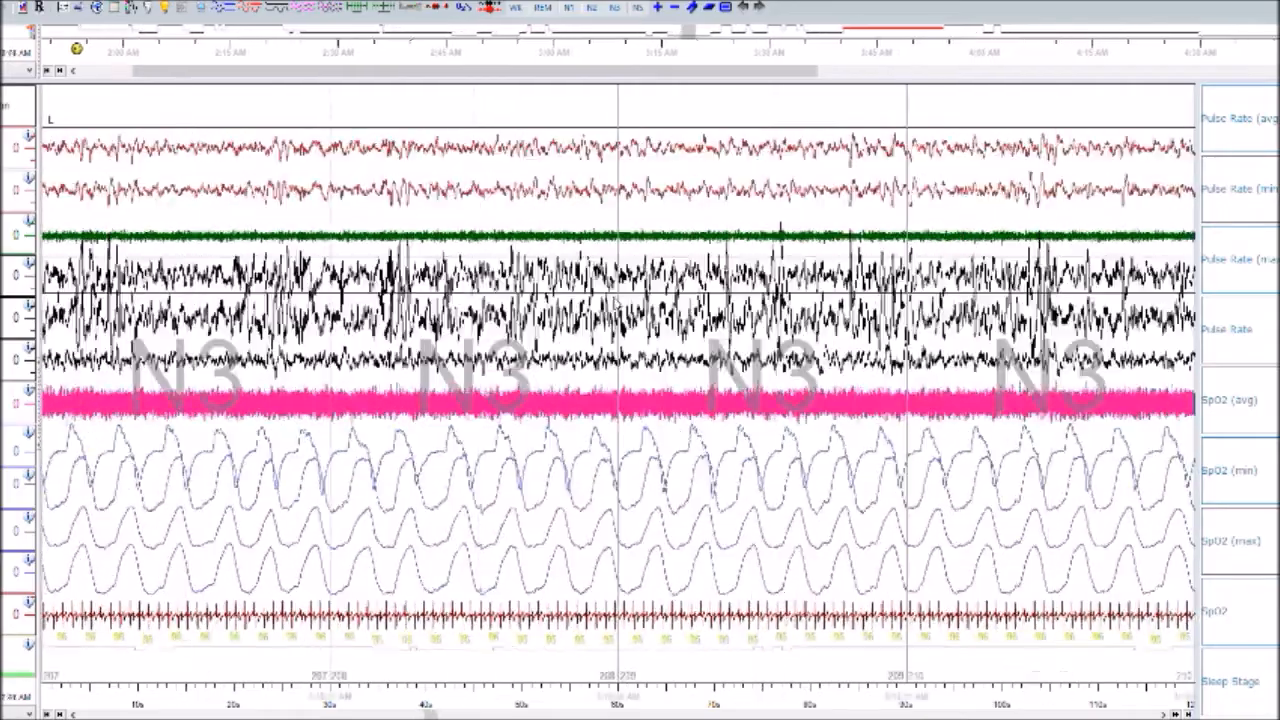
scroll(617, 305, "down", 4)
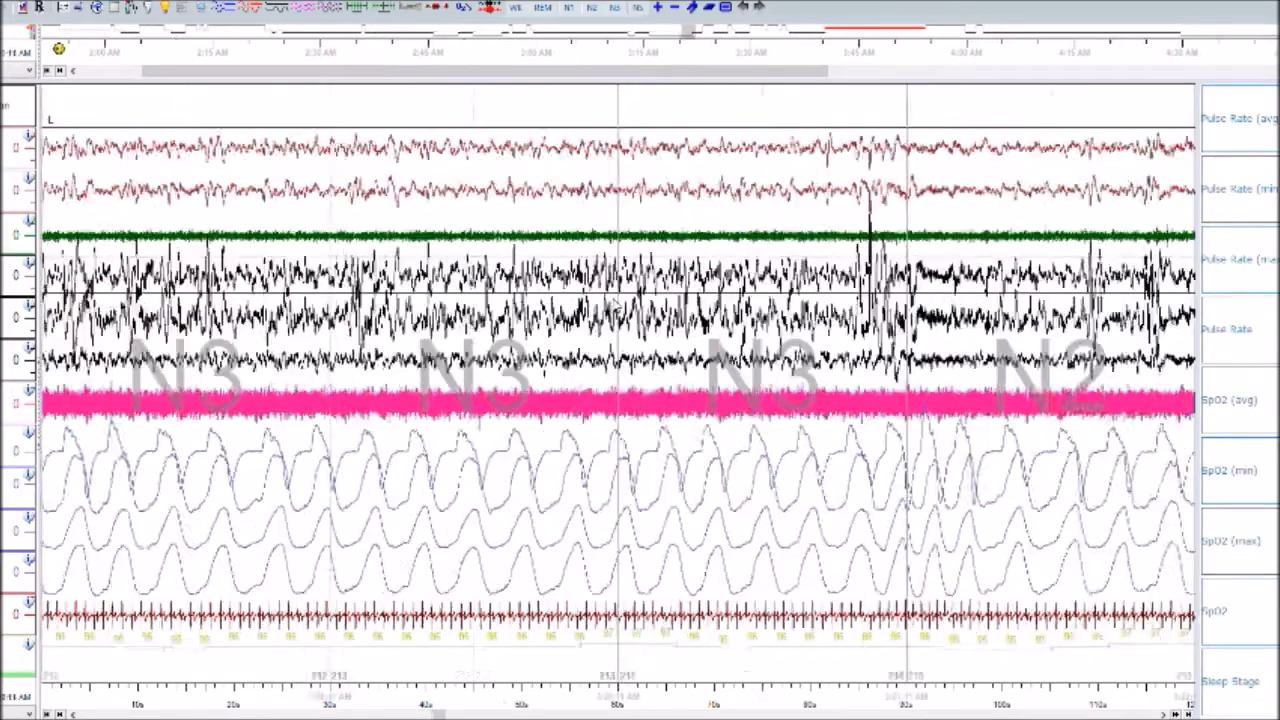
scroll(654, 420, "down", 1)
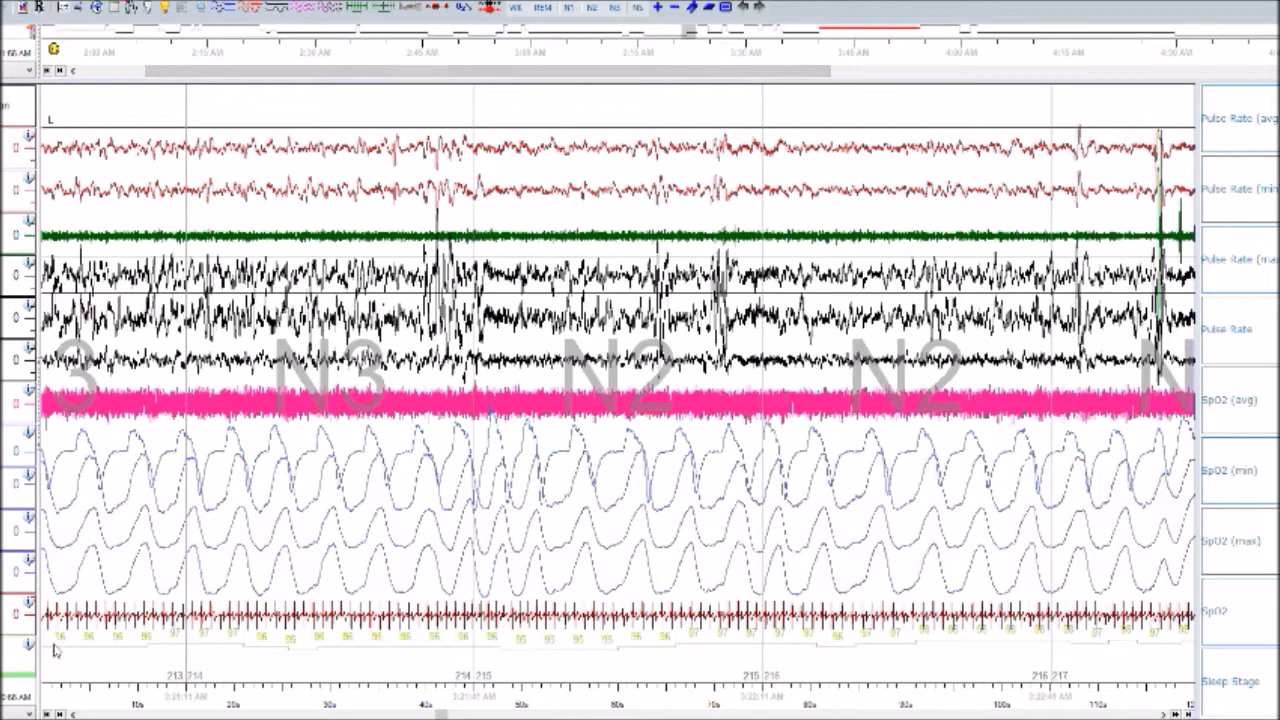
- Apply Best Fit scaling to the uppermost airflow trace and to each of the three respiratory traces below it
right_click(22, 446)
left_click(40, 472)
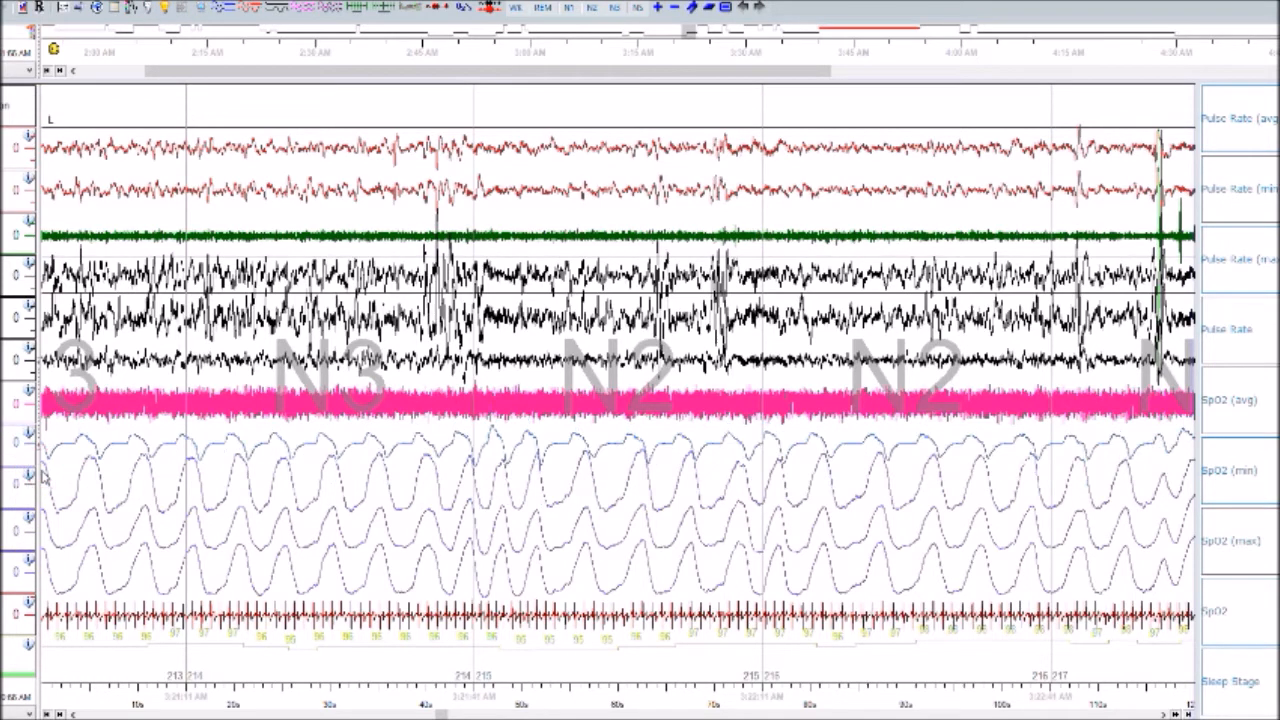
right_click(4, 490)
left_click(34, 506)
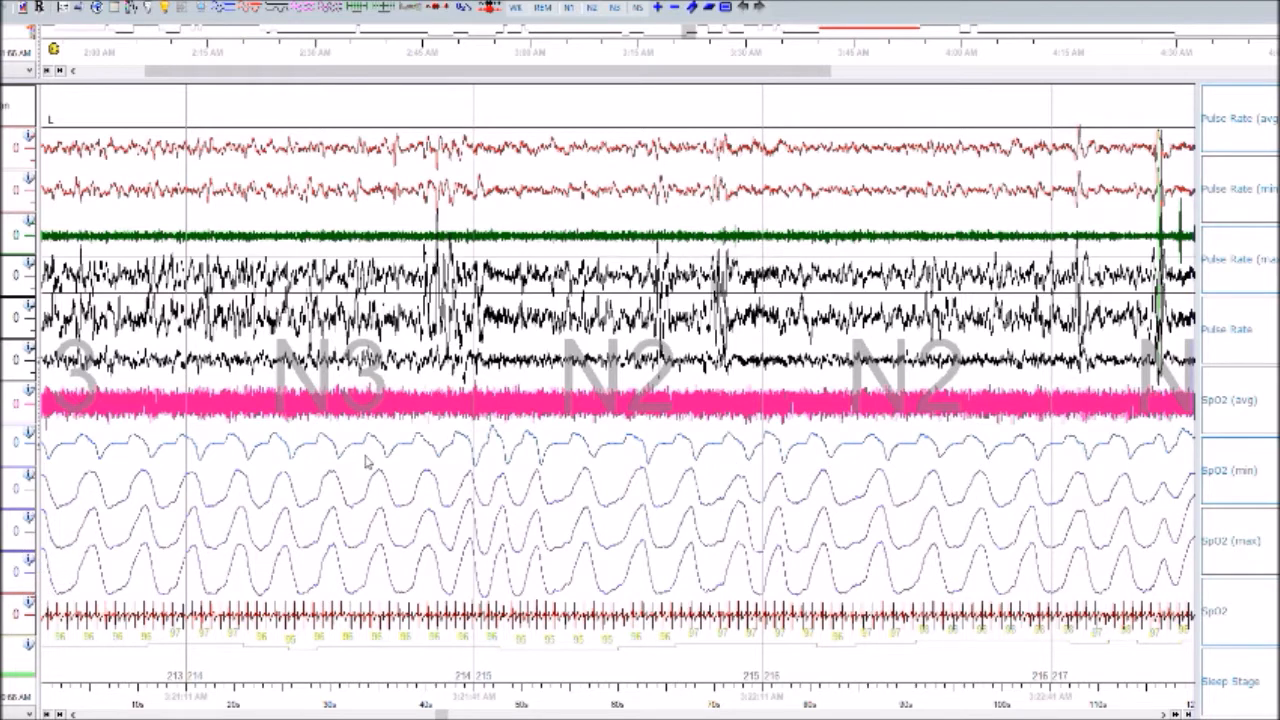
right_click(4, 546)
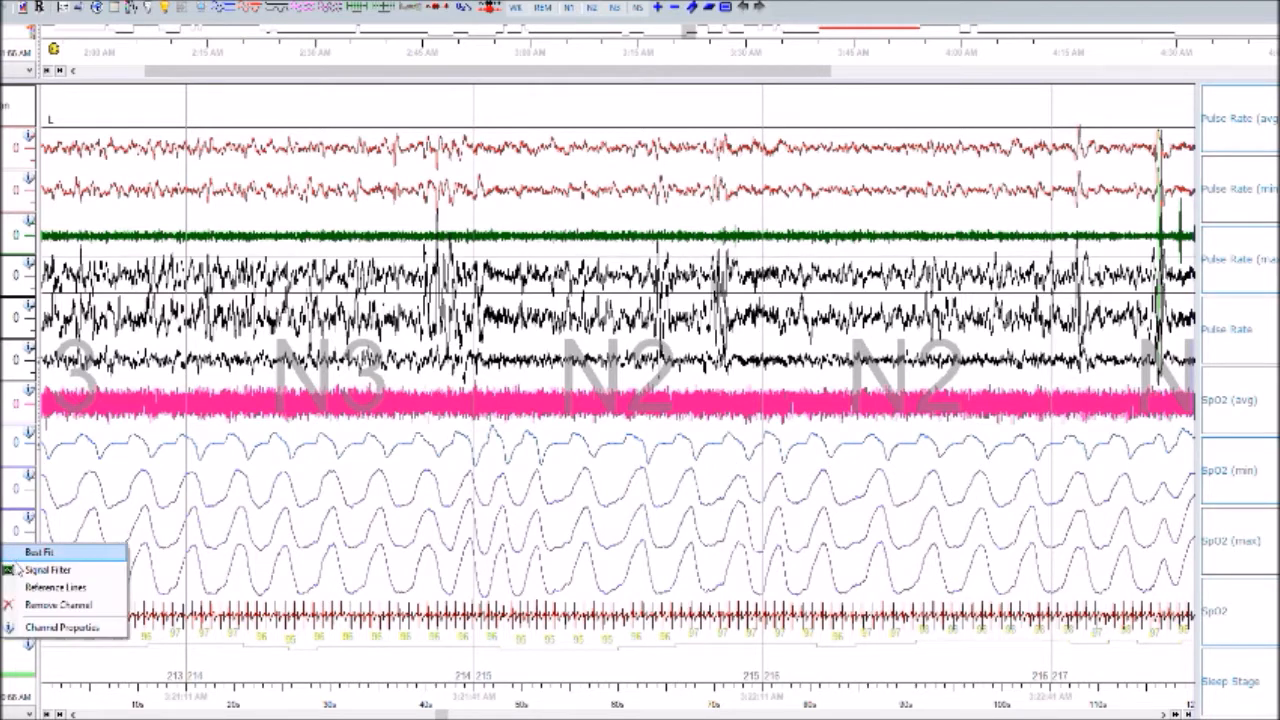
left_click(21, 553)
right_click(4, 572)
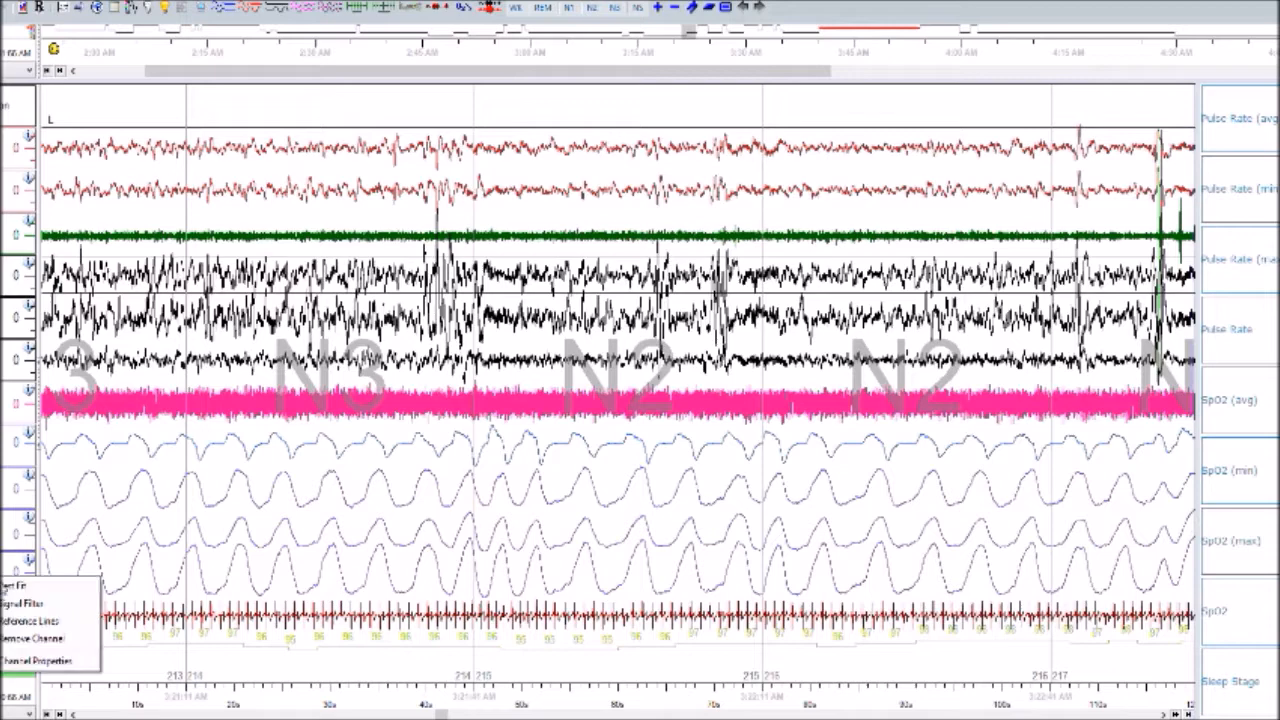
left_click(8, 581)
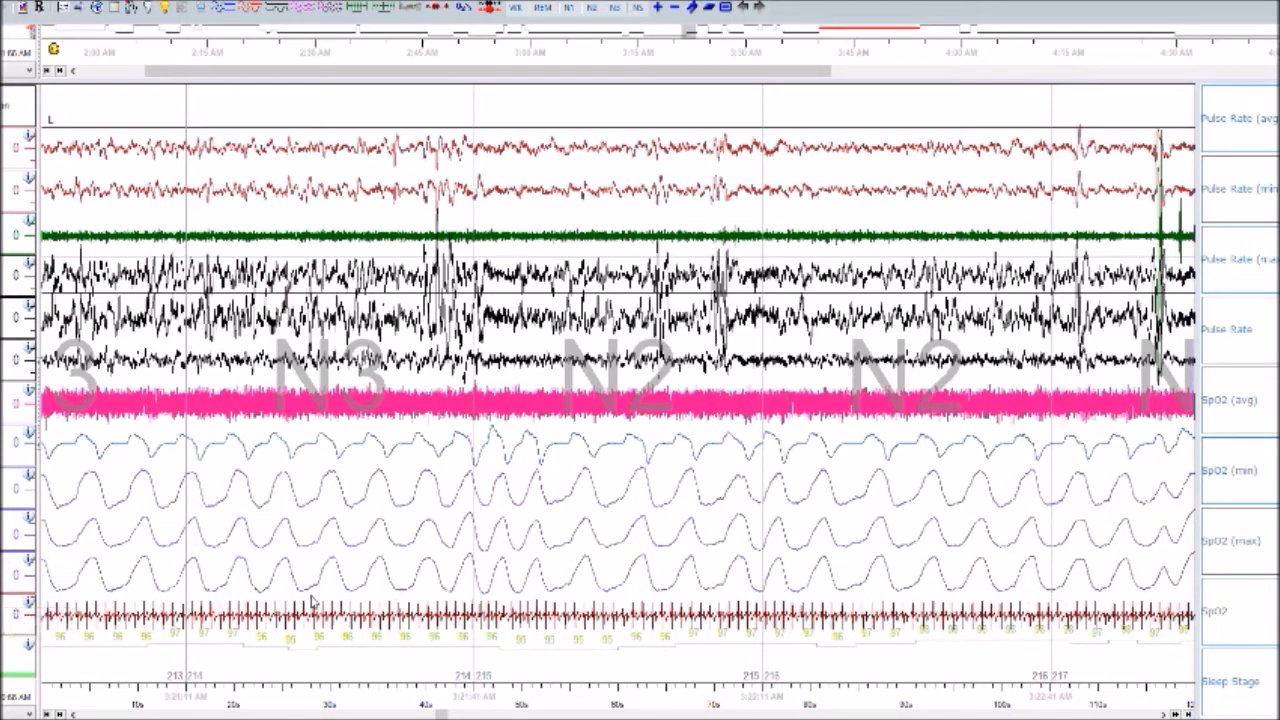
- Score an arousal about 7 seconds long across epochs 214 and 215 and a RERA about 25 seconds long across N2 epochs 216 and 217
left_click_drag(466, 332, 522, 330)
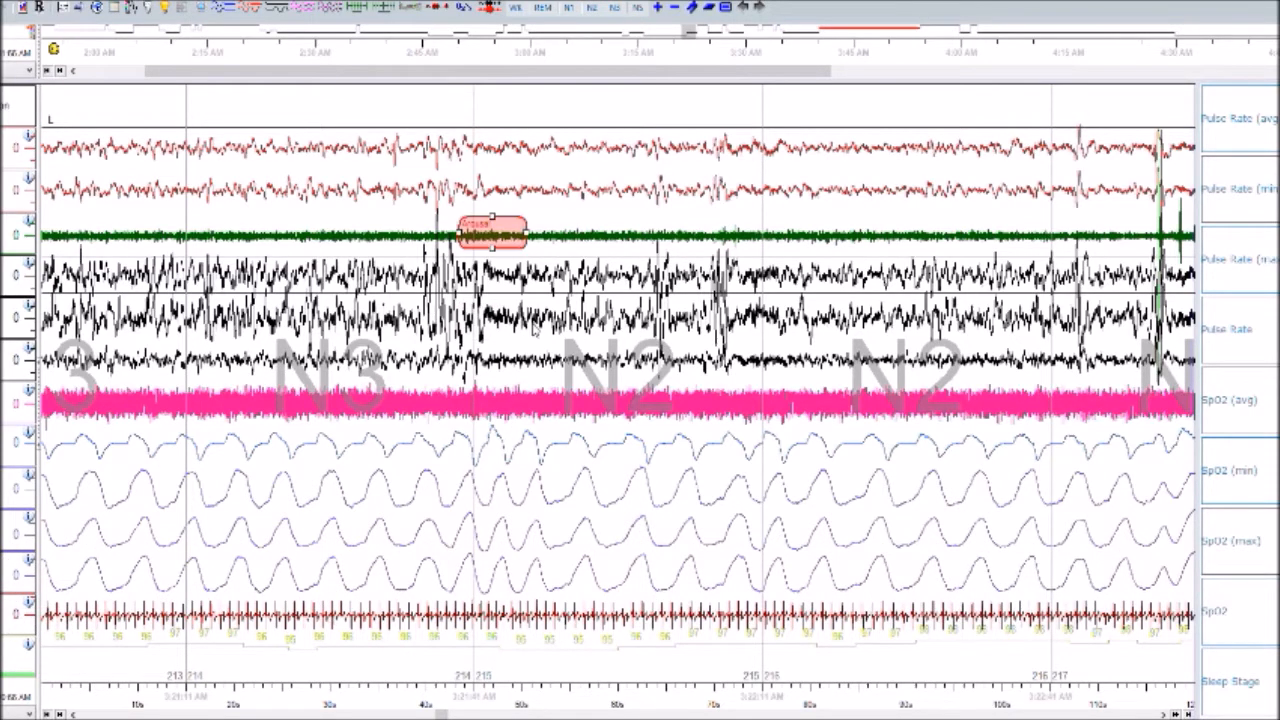
scroll(578, 455, "down", 2)
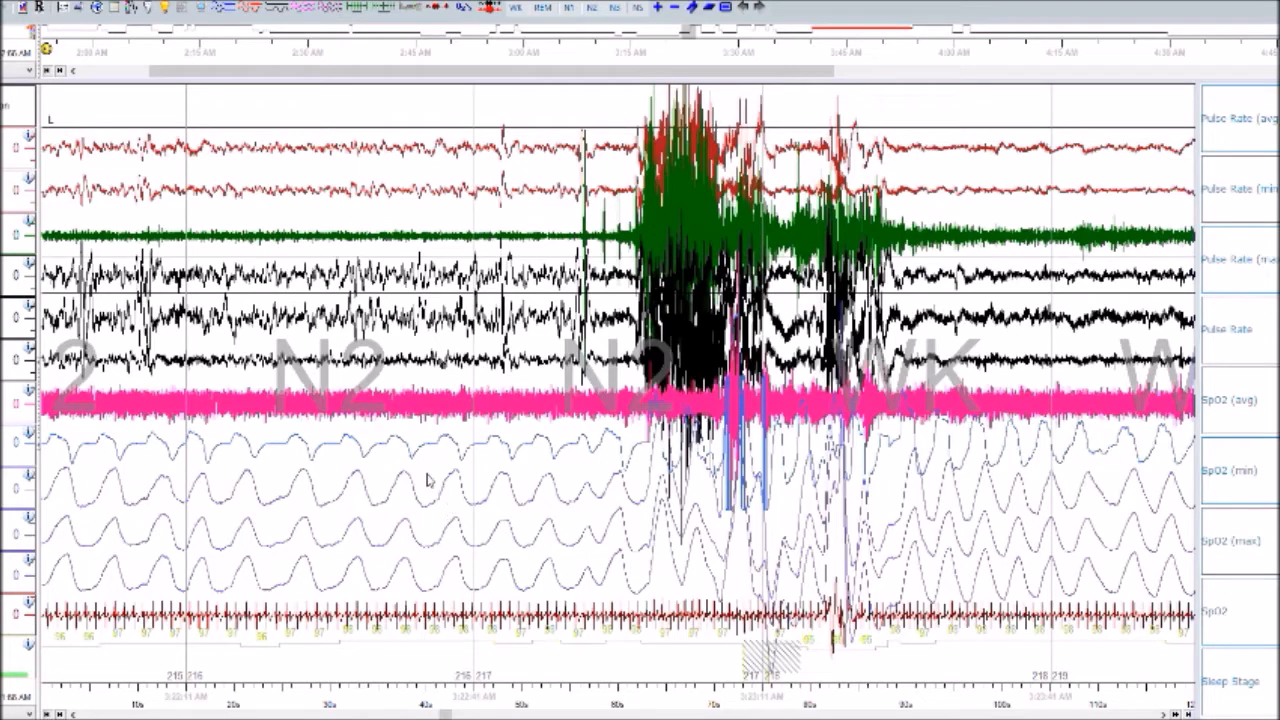
mouse_move(378, 452)
left_mouse_down()
mouse_move(594, 436)
mouse_move(627, 448)
left_mouse_up()
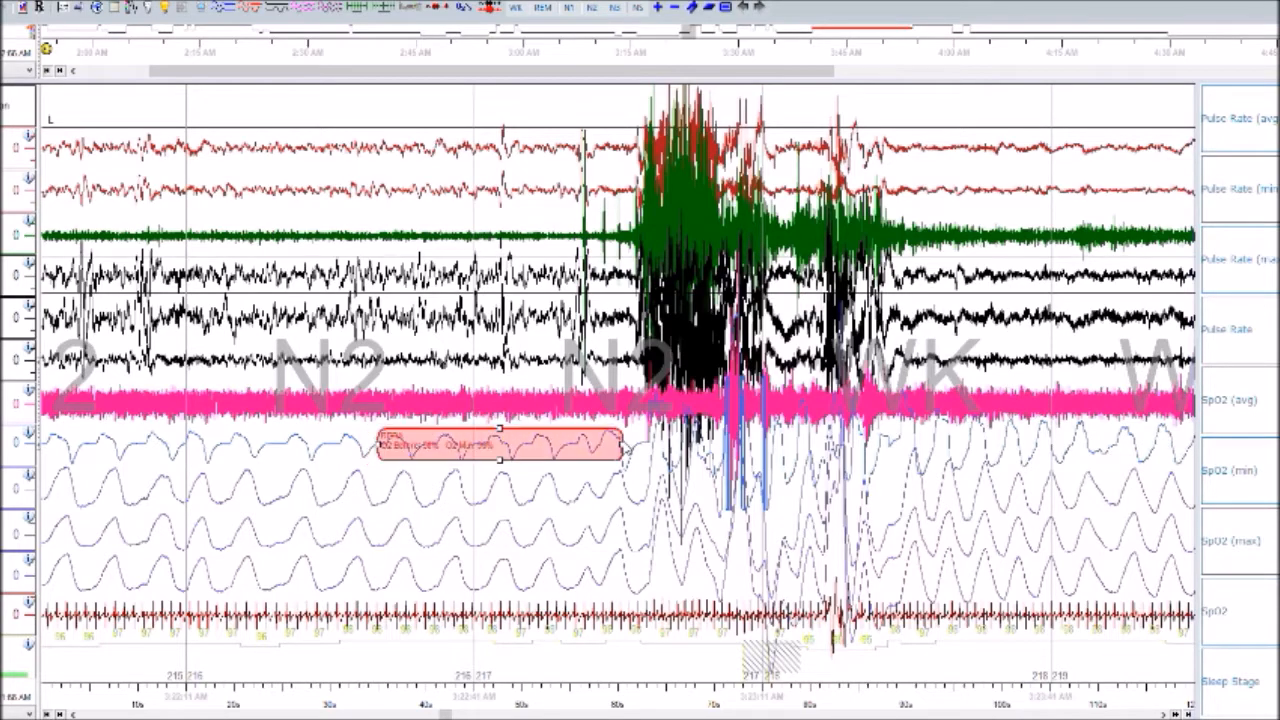
- Score RERAs on the uppermost airflow trace, about 16 seconds long in N2 epoch 223 and about 18 seconds each in N2 epochs 229 and 230
scroll(614, 443, "down", 8)
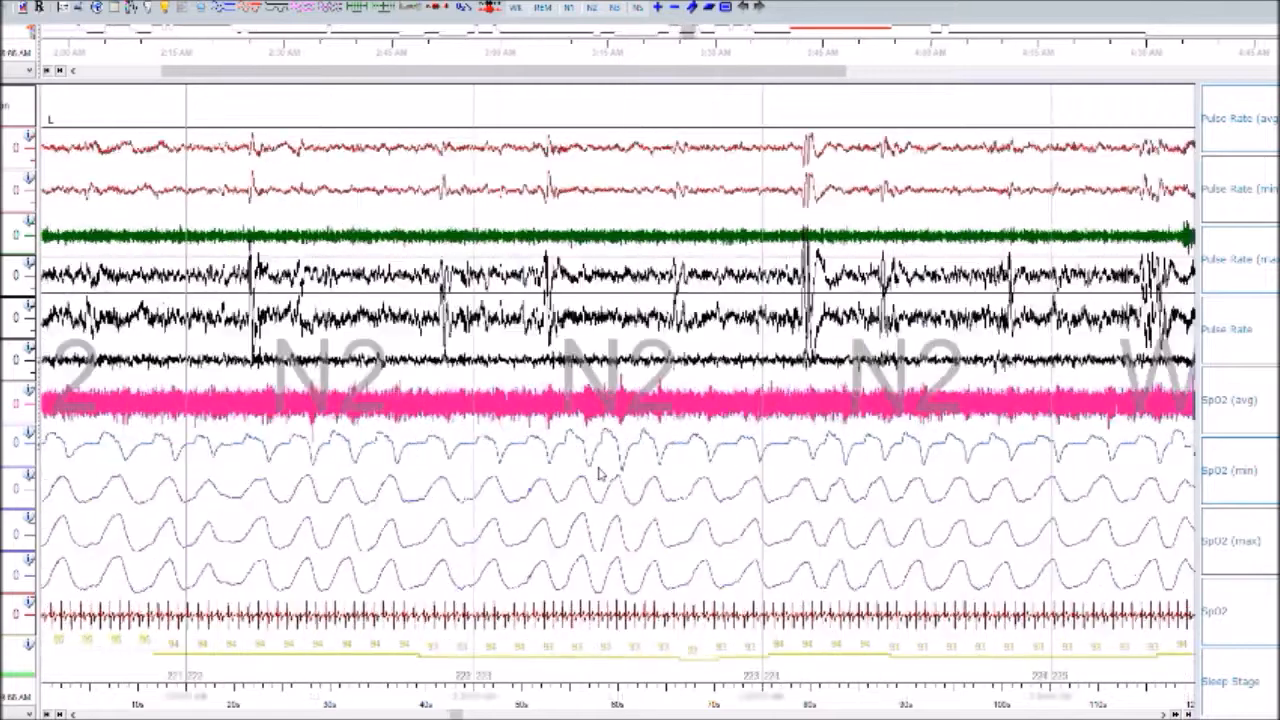
mouse_move(612, 449)
left_mouse_down()
mouse_move(783, 448)
mouse_move(767, 446)
left_mouse_up()
scroll(630, 460, "down", 5)
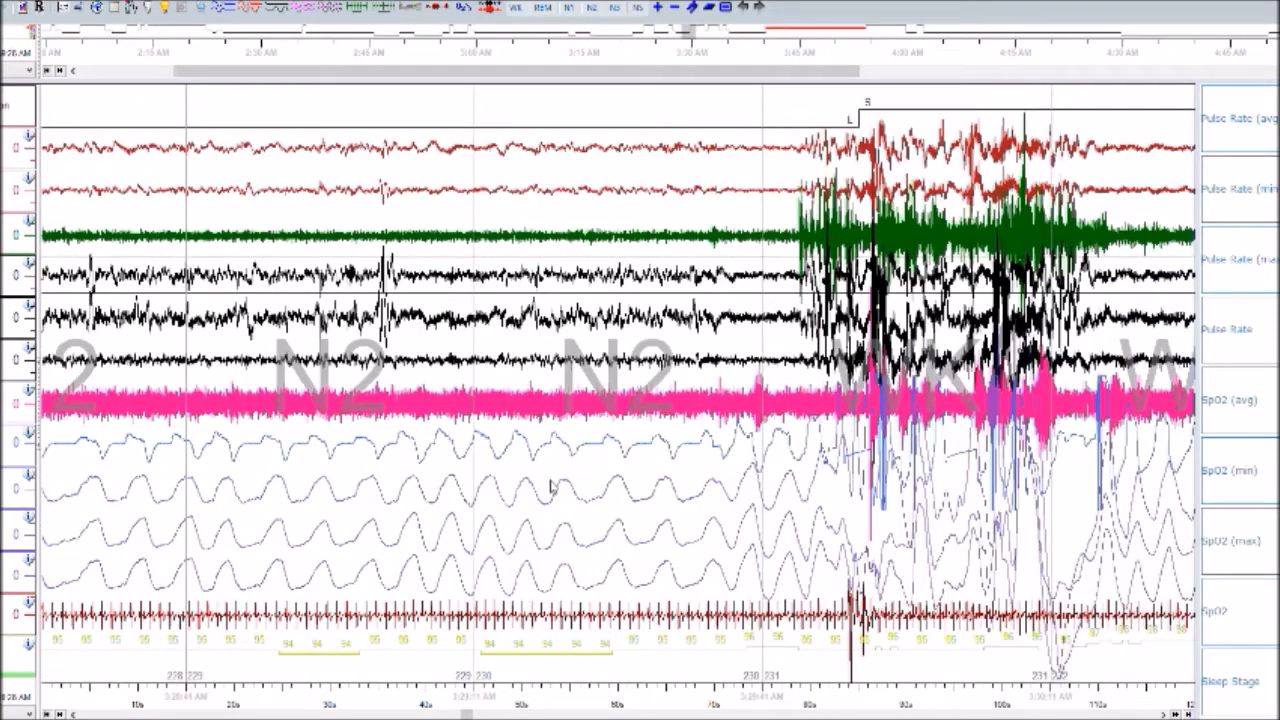
left_click_drag(245, 446, 420, 455)
left_click_drag(565, 448, 740, 462)
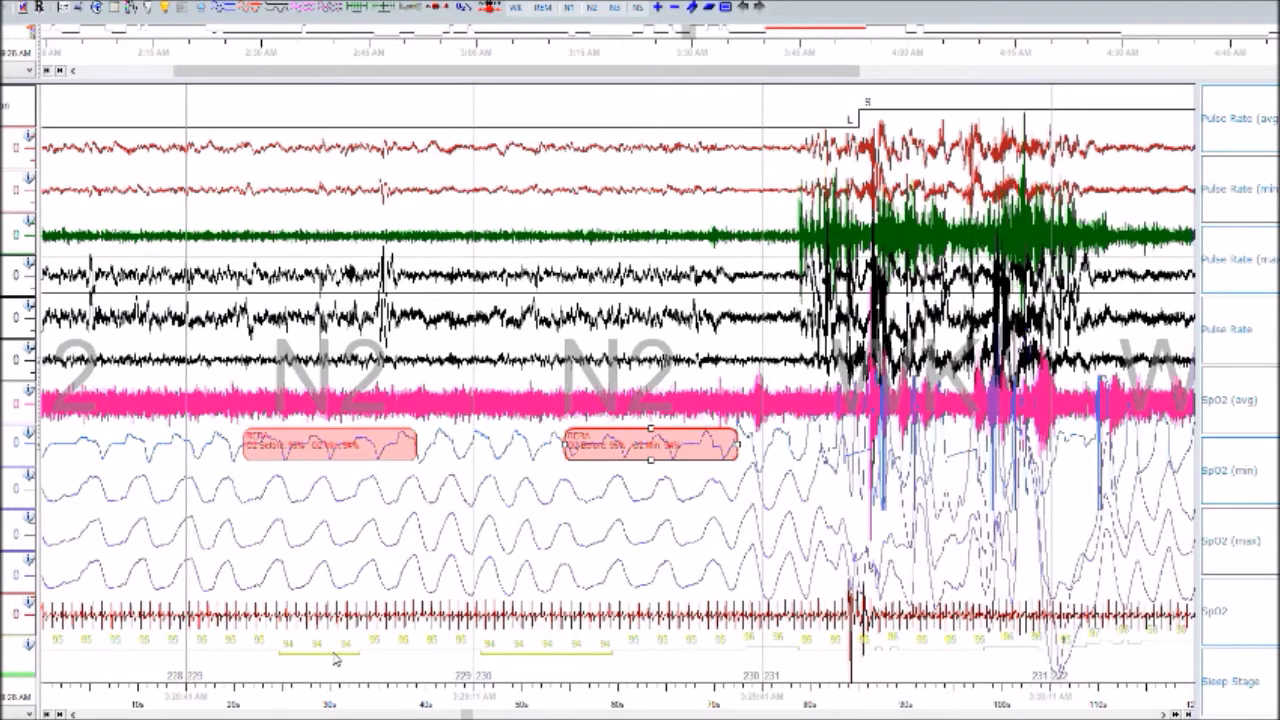
- Score a RERA about 20 seconds long on the uppermost airflow trace in N1 epoch 235
scroll(513, 664, "down", 5)
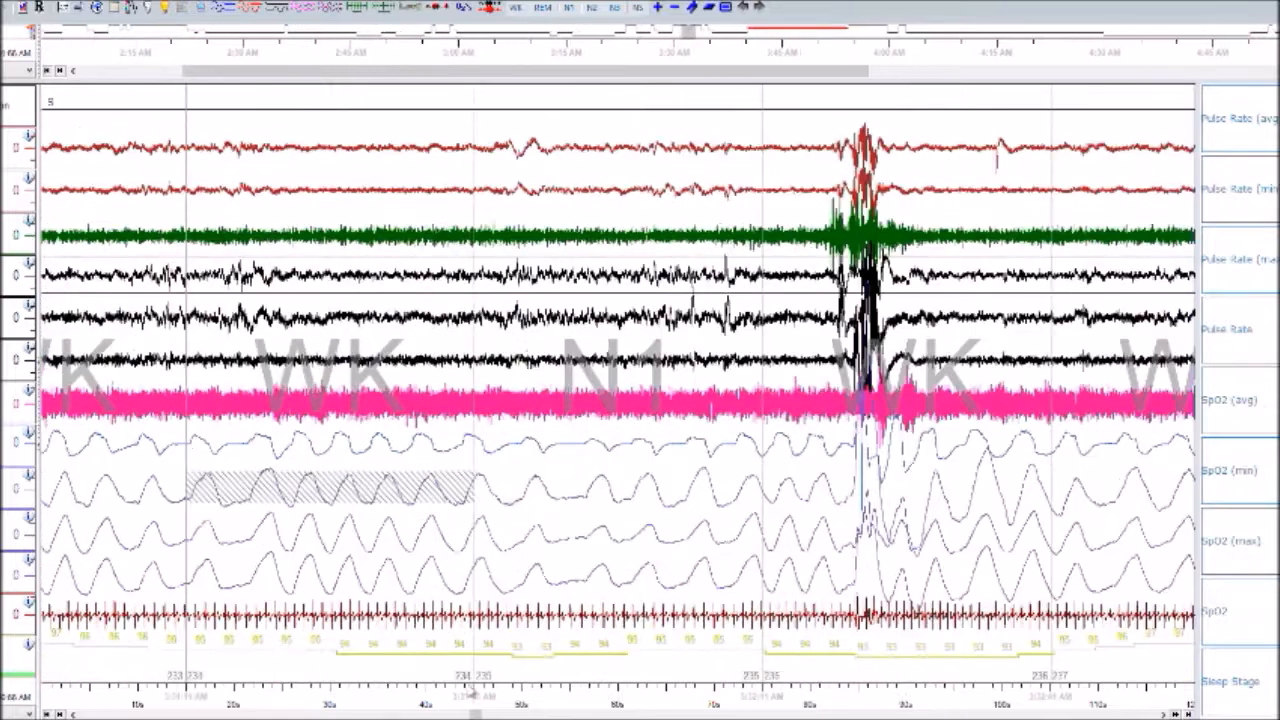
scroll(455, 676, "down", 1)
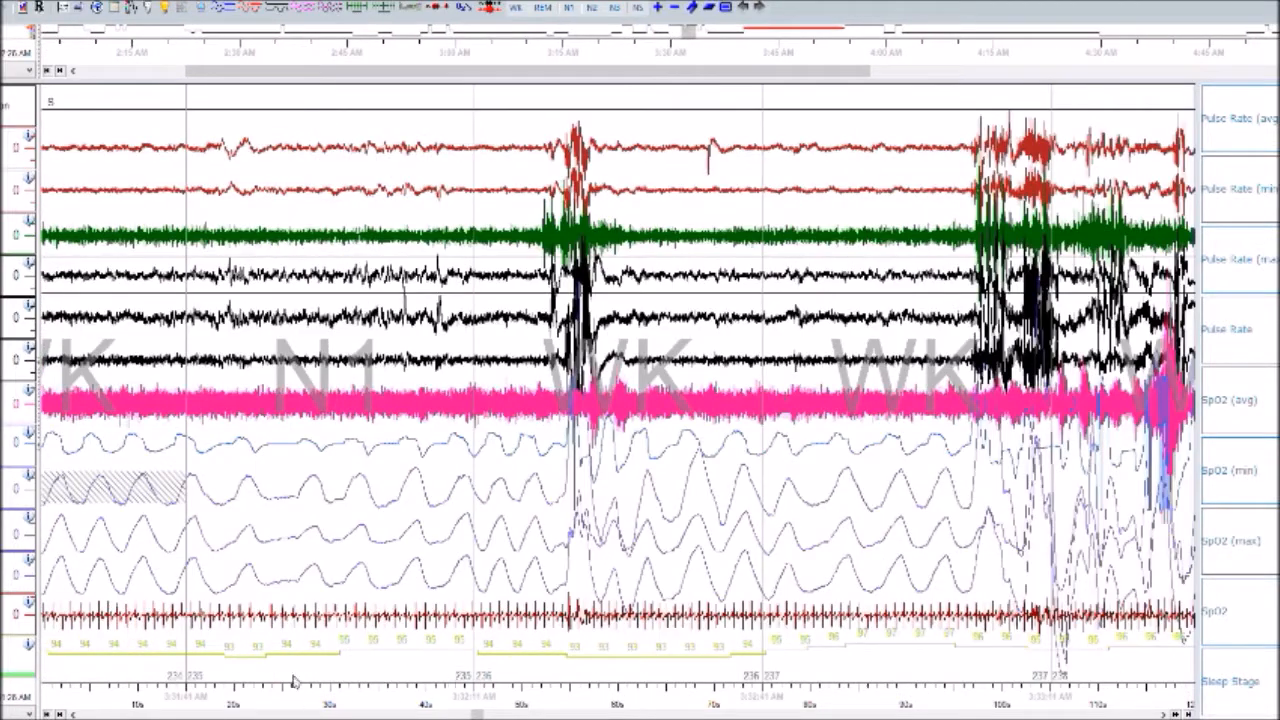
left_click_drag(266, 448, 455, 454)
- Score an arousal about 7 seconds long where breathing resumes between N1 epoch 239 and WK epoch 240
scroll(389, 480, "down", 4)
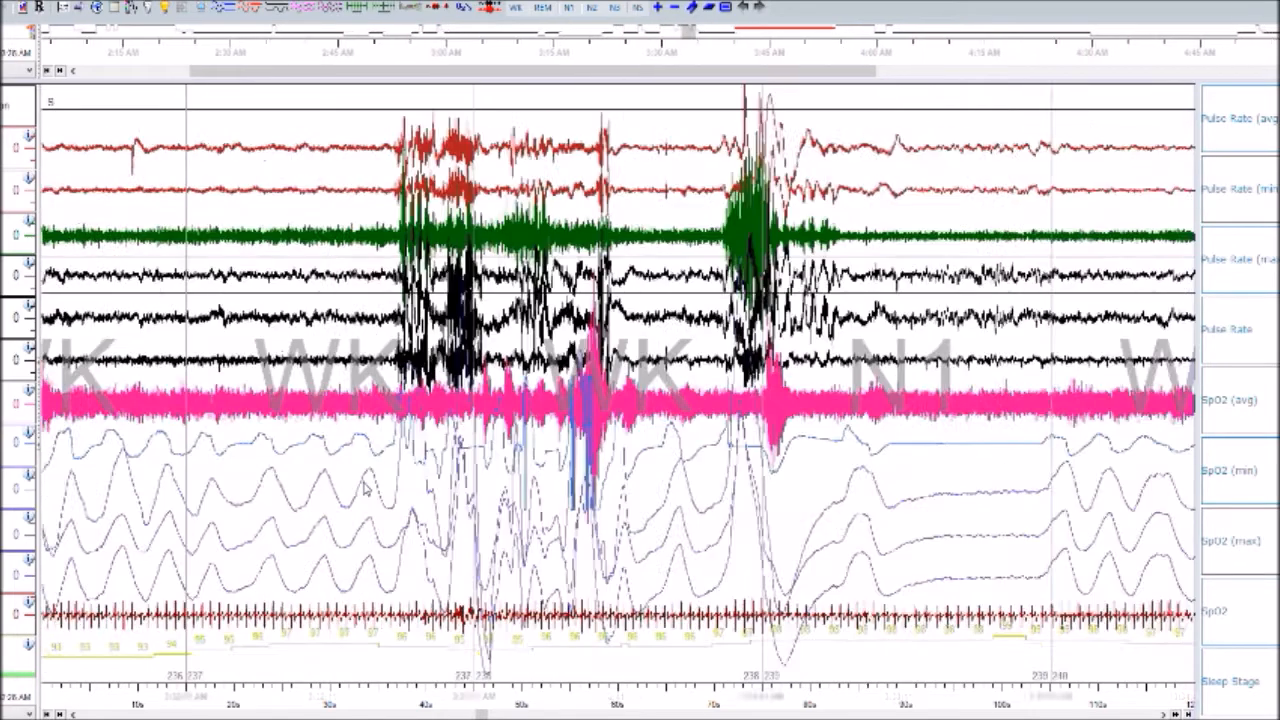
scroll(366, 494, "down", 1)
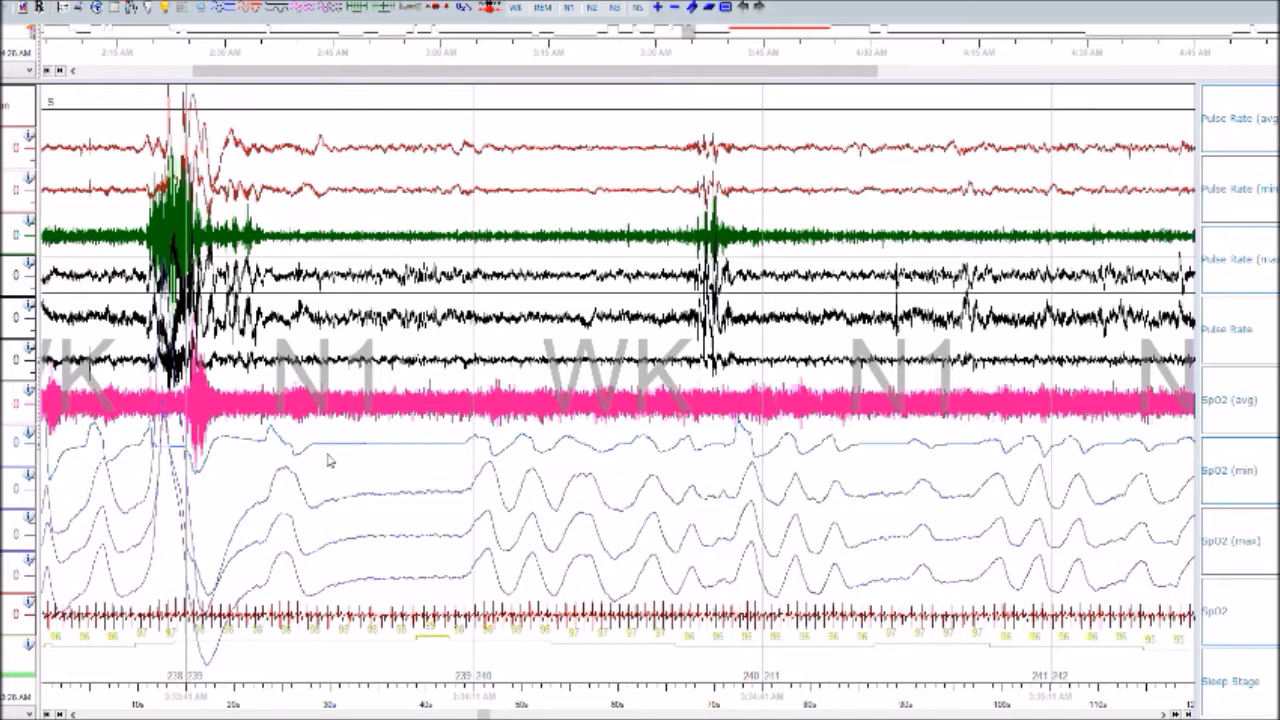
left_click_drag(458, 310, 536, 318)
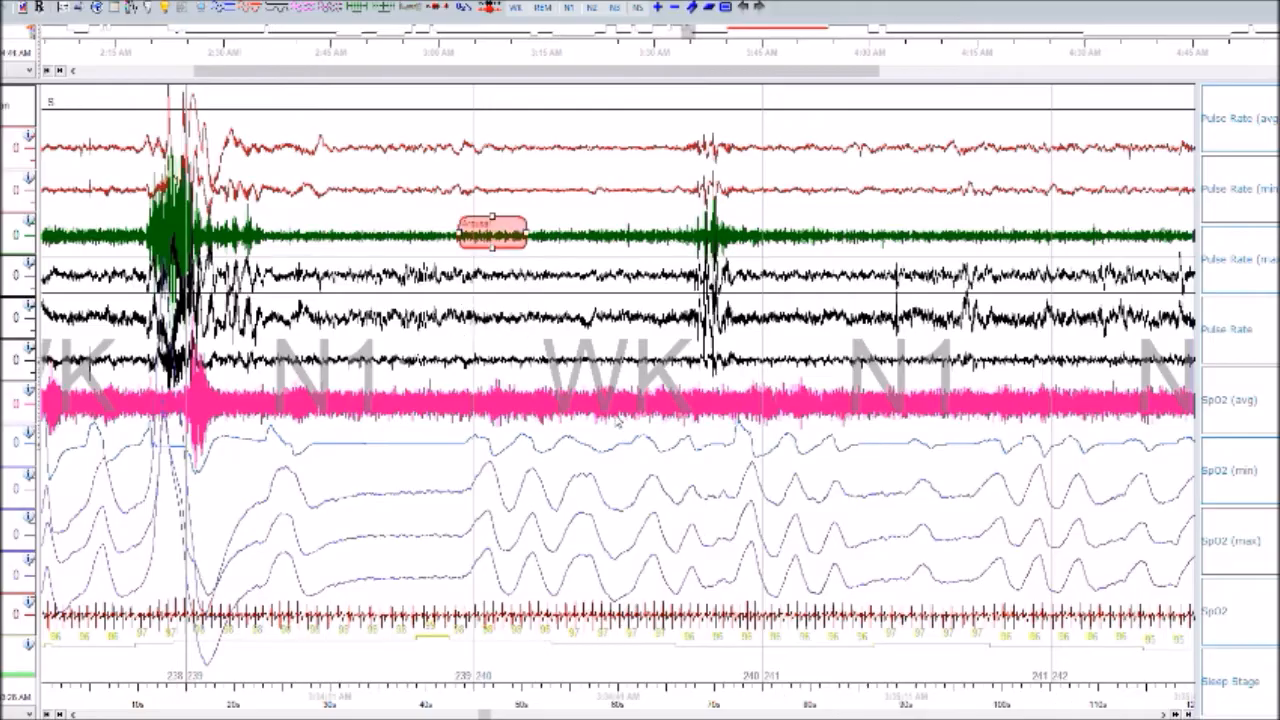
- Examine the airflow and EEG traces through the N2 epochs from 242 to 250 and into the REM epochs
scroll(622, 437, "down", 7)
scroll(615, 431, "down", 8)
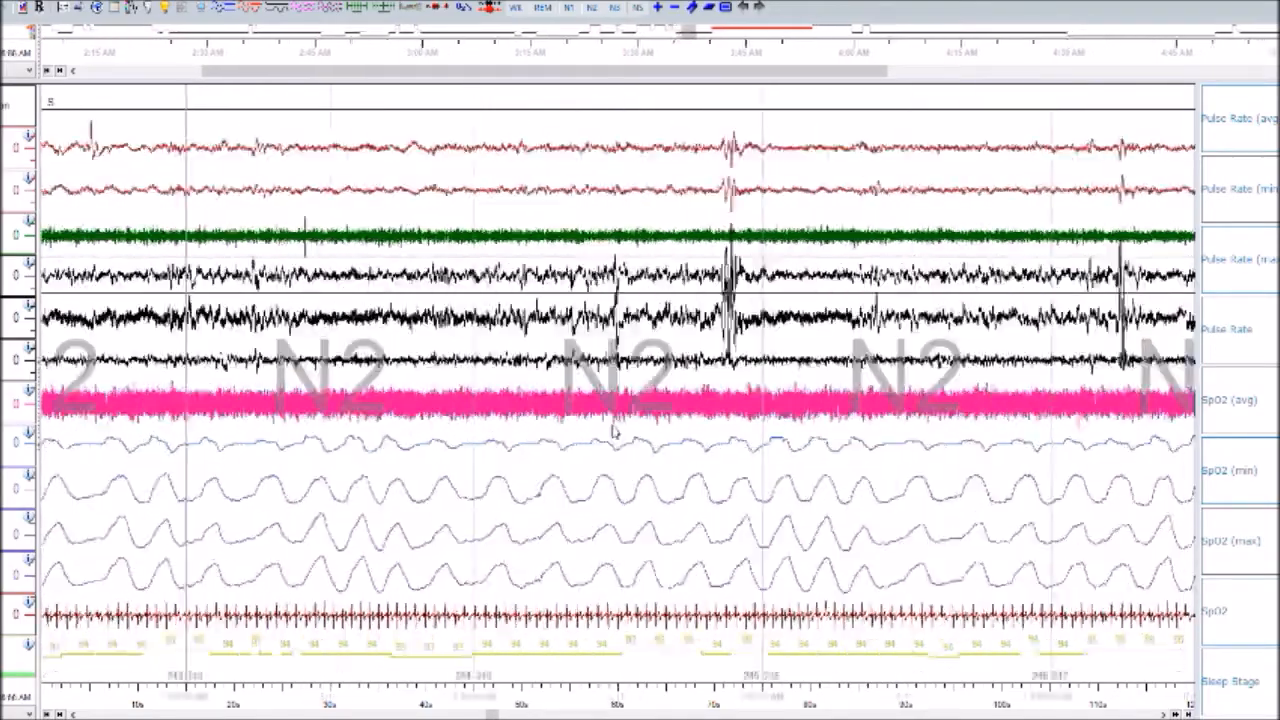
scroll(615, 431, "up", 3)
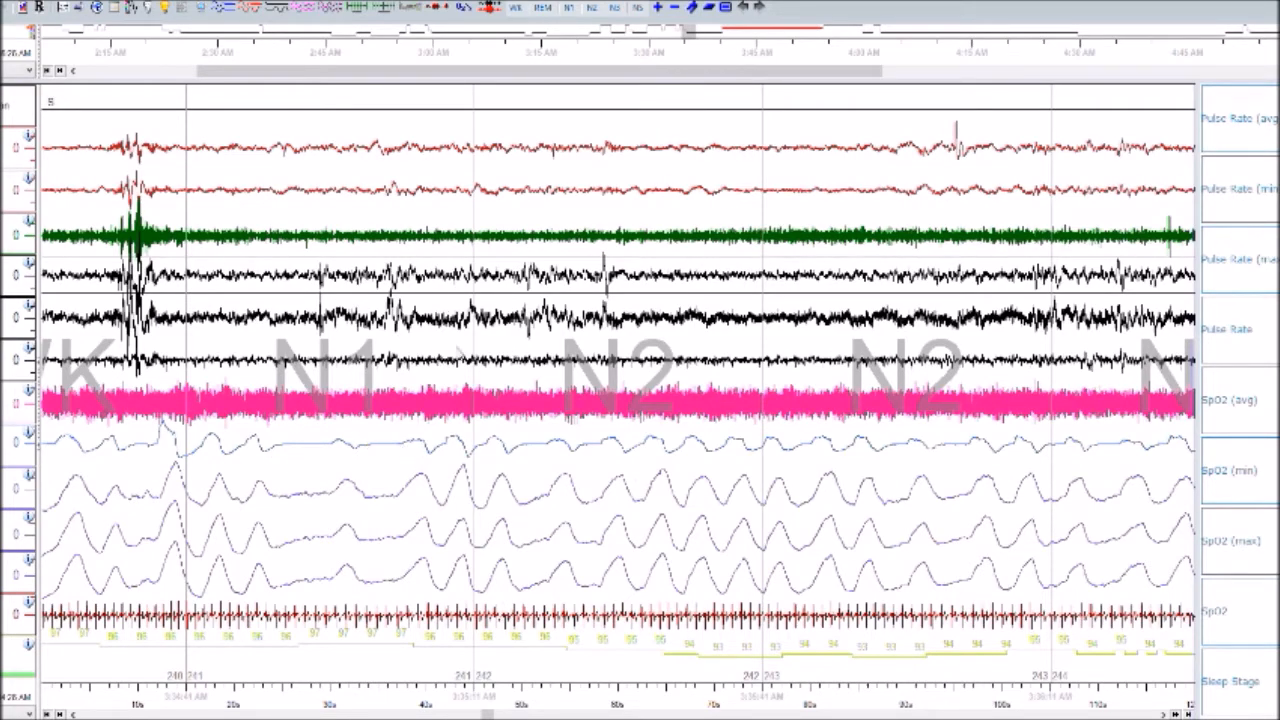
scroll(490, 350, "down", 4)
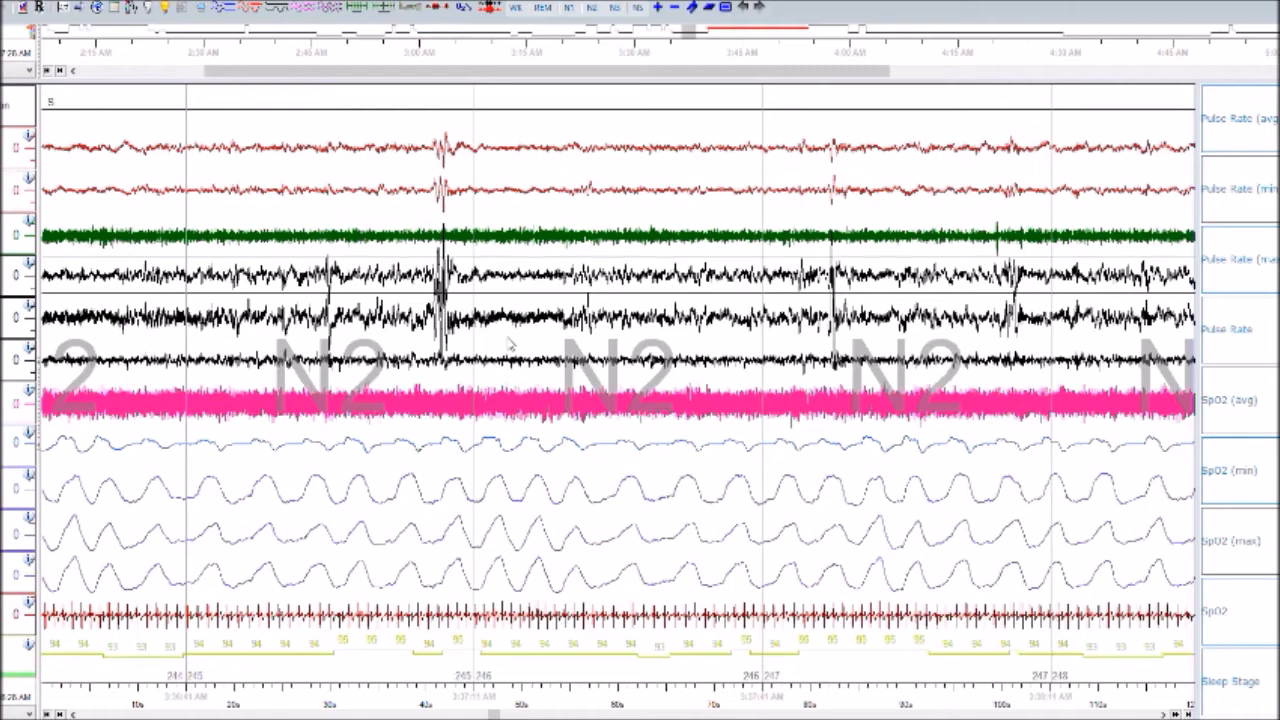
scroll(507, 343, "down", 6)
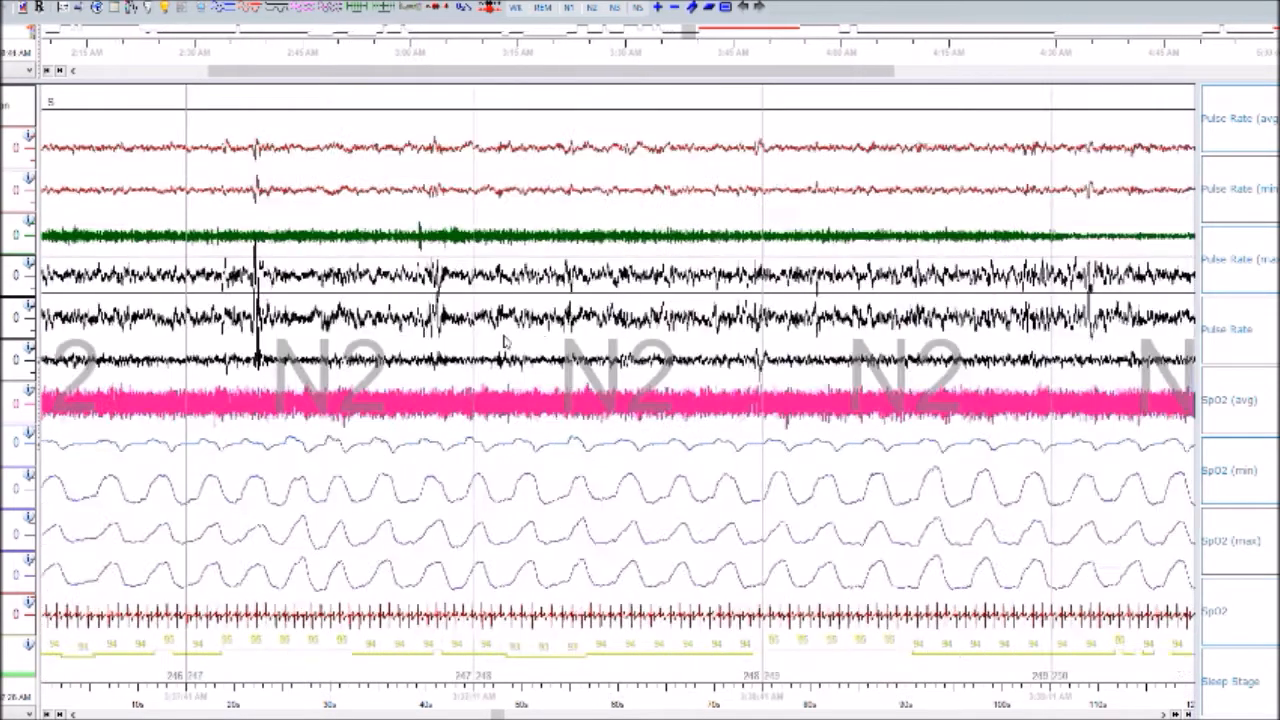
scroll(426, 318, "down", 2)
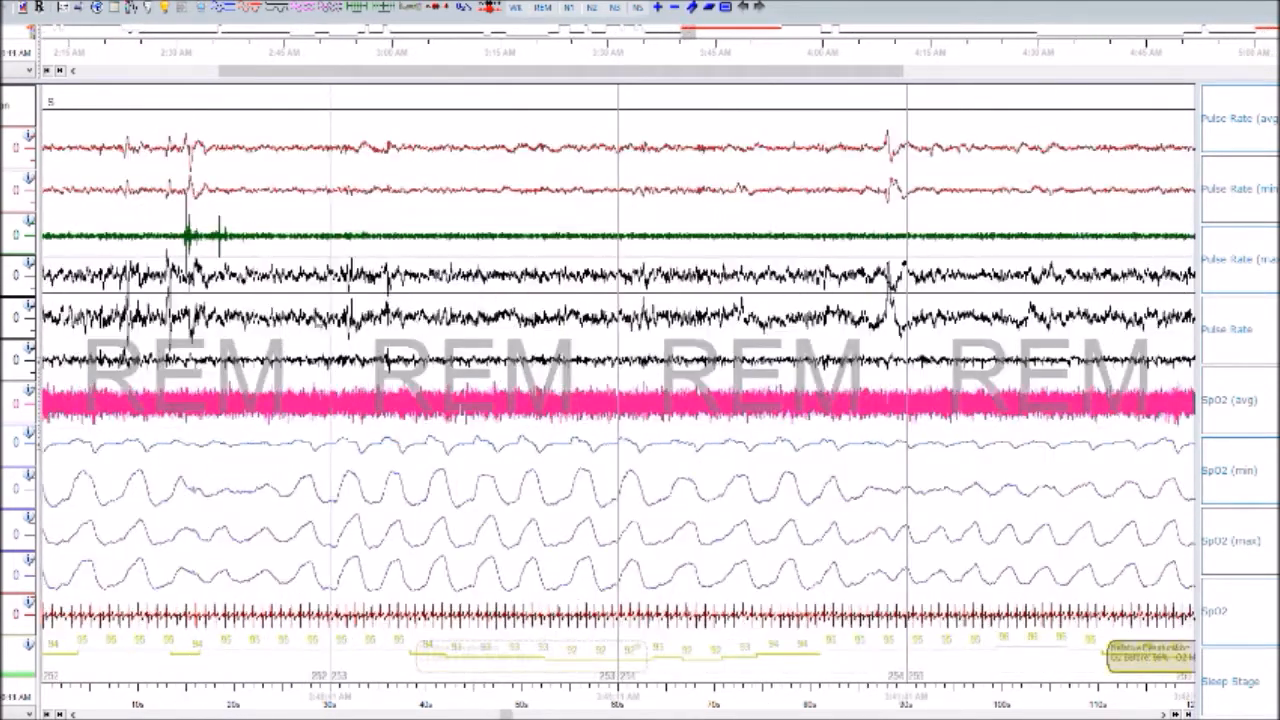
- Rescale all channels to fit their tracks and inspect the breathing around the desaturations in REM epochs 252 to 256
left_click(137, 12)
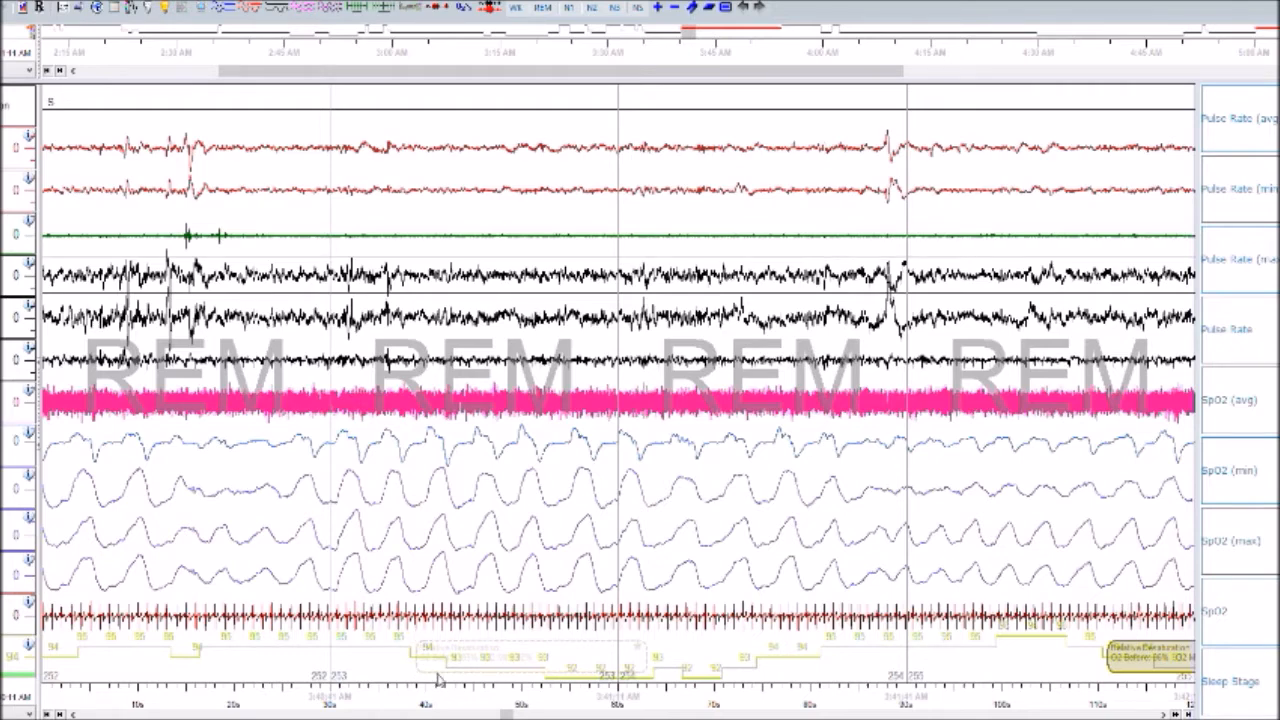
scroll(447, 678, "down", 1)
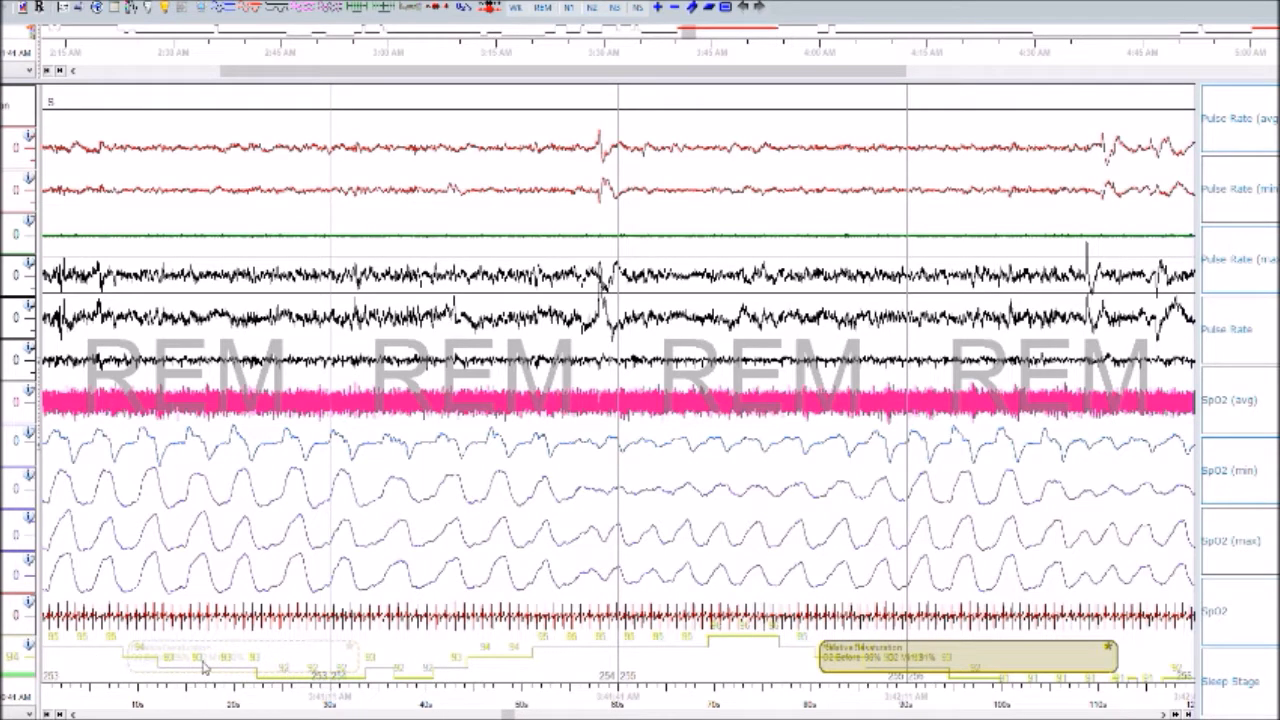
scroll(150, 548, "up", 2)
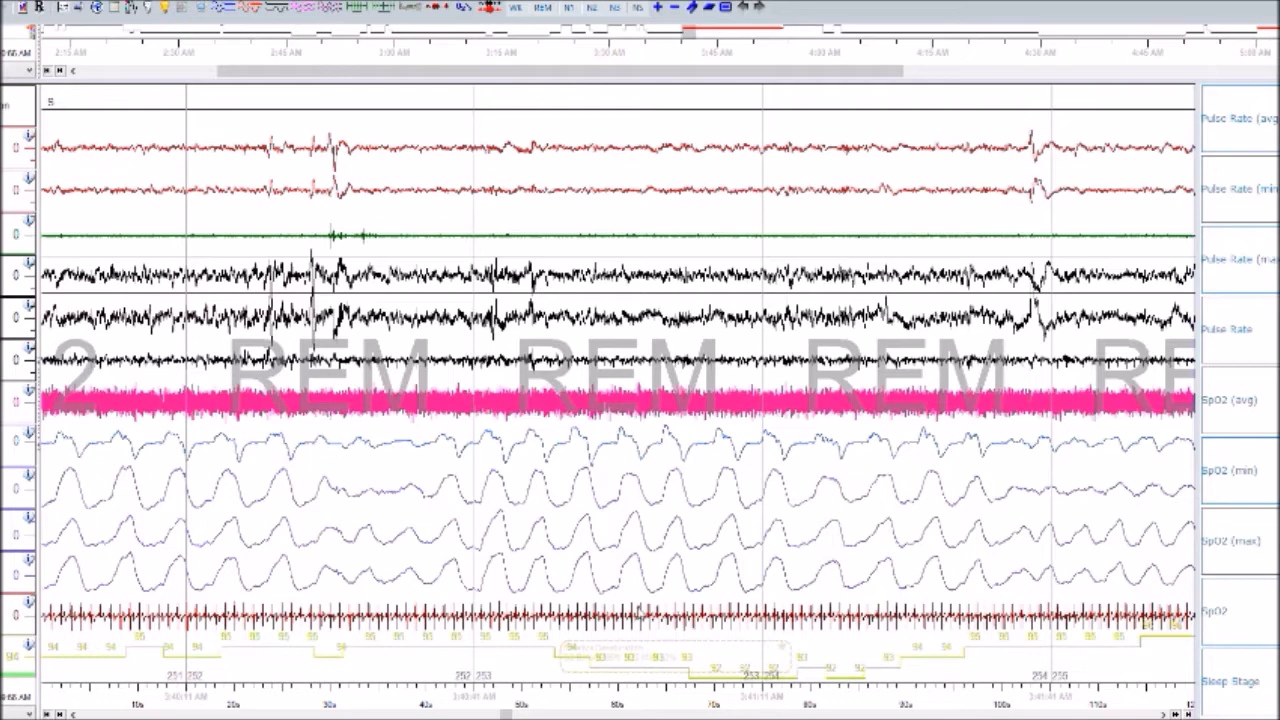
- Score a hypopnea about 29 seconds long on the uppermost airflow trace in REM epoch 255
scroll(465, 300, "down", 3)
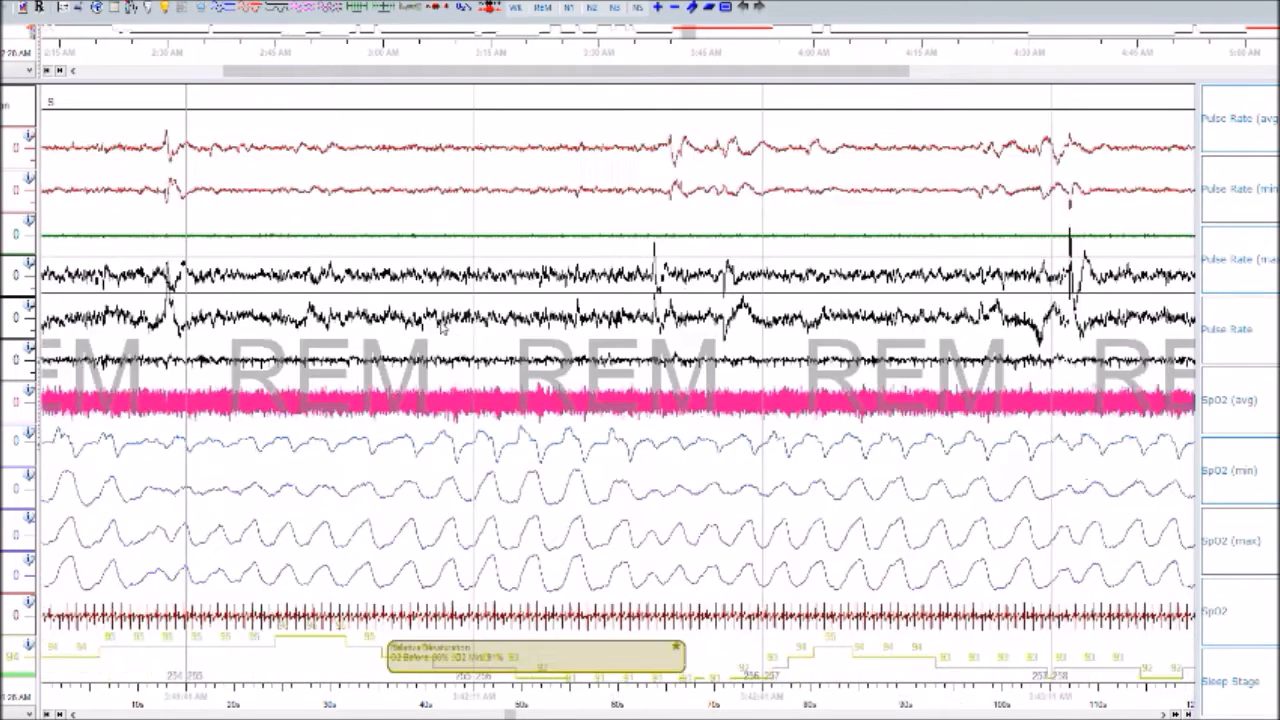
left_click_drag(200, 445, 478, 450)
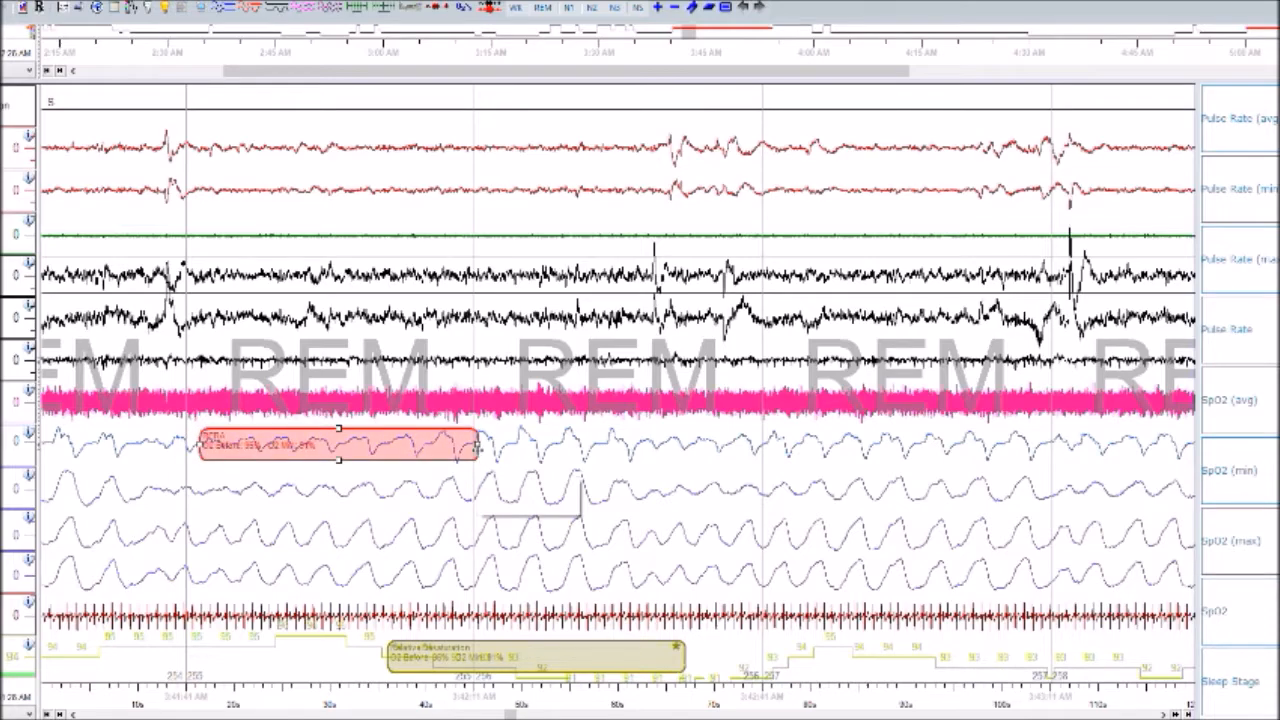
key("h")
- Score a RERA about 25 seconds long on the uppermost airflow trace in REM epoch 272
scroll(478, 457, "down", 6)
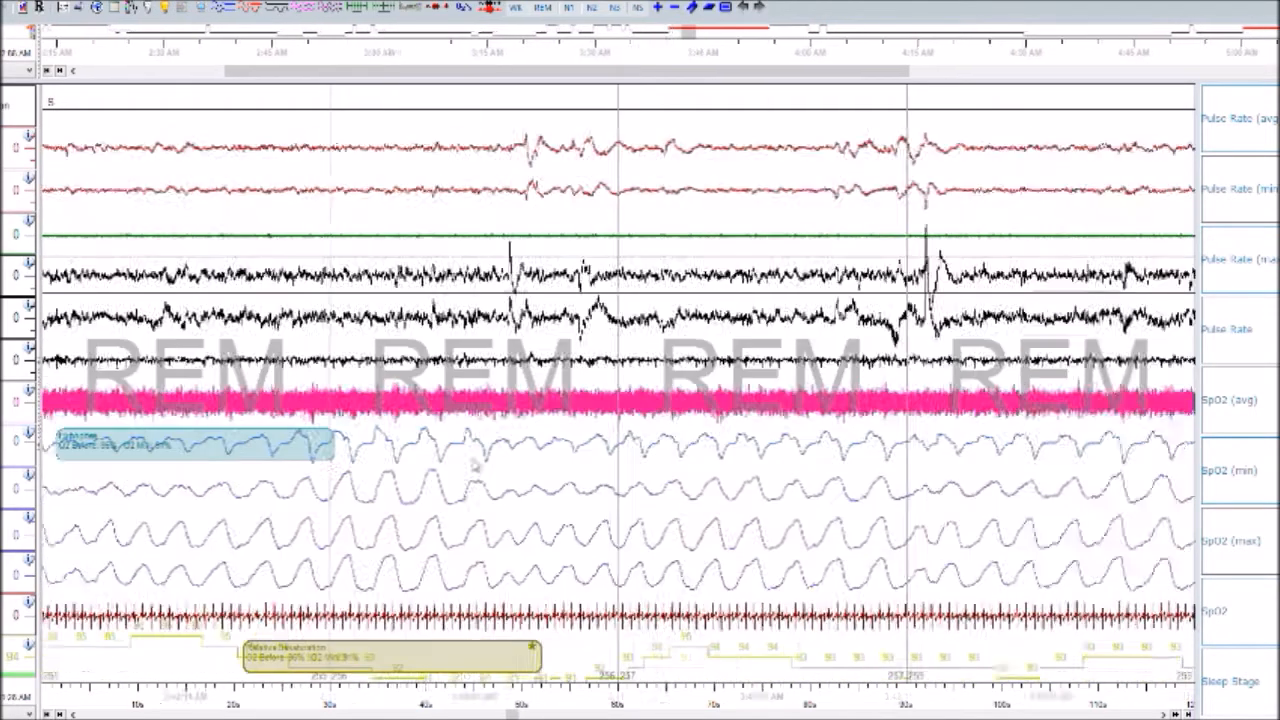
scroll(489, 487, "down", 4)
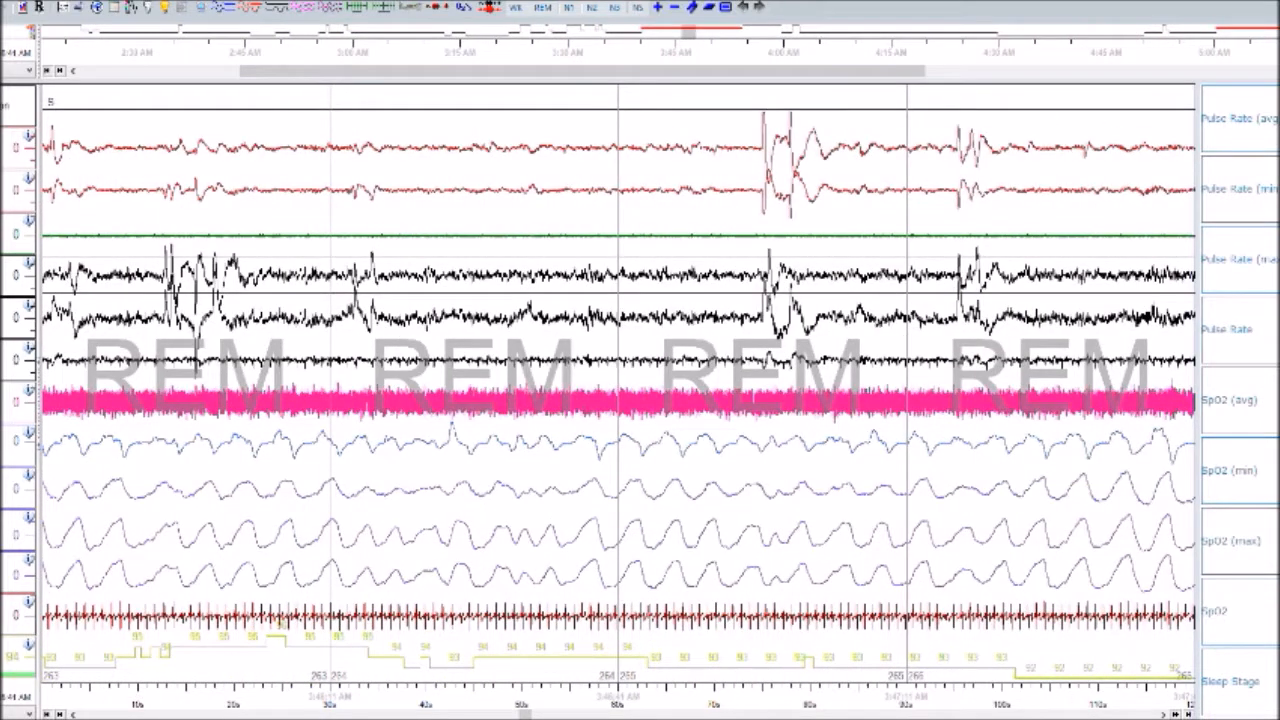
scroll(12, 657, "down", 4)
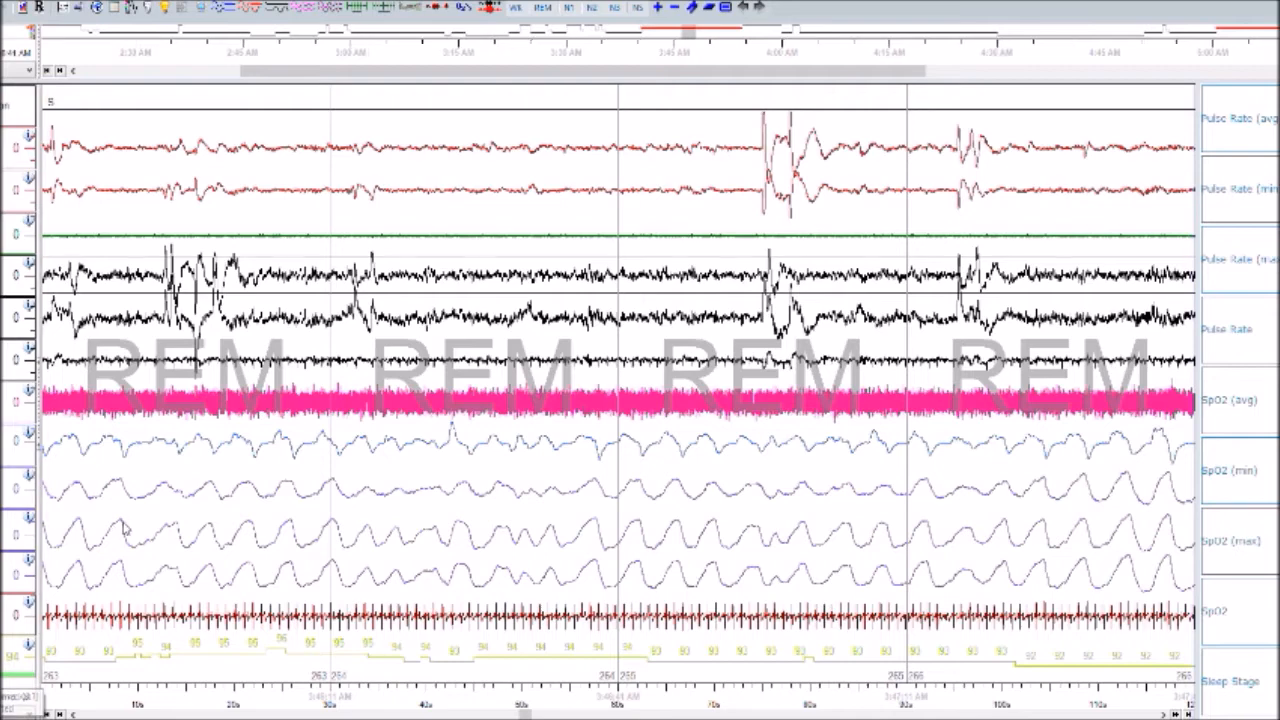
scroll(130, 529, "down", 2)
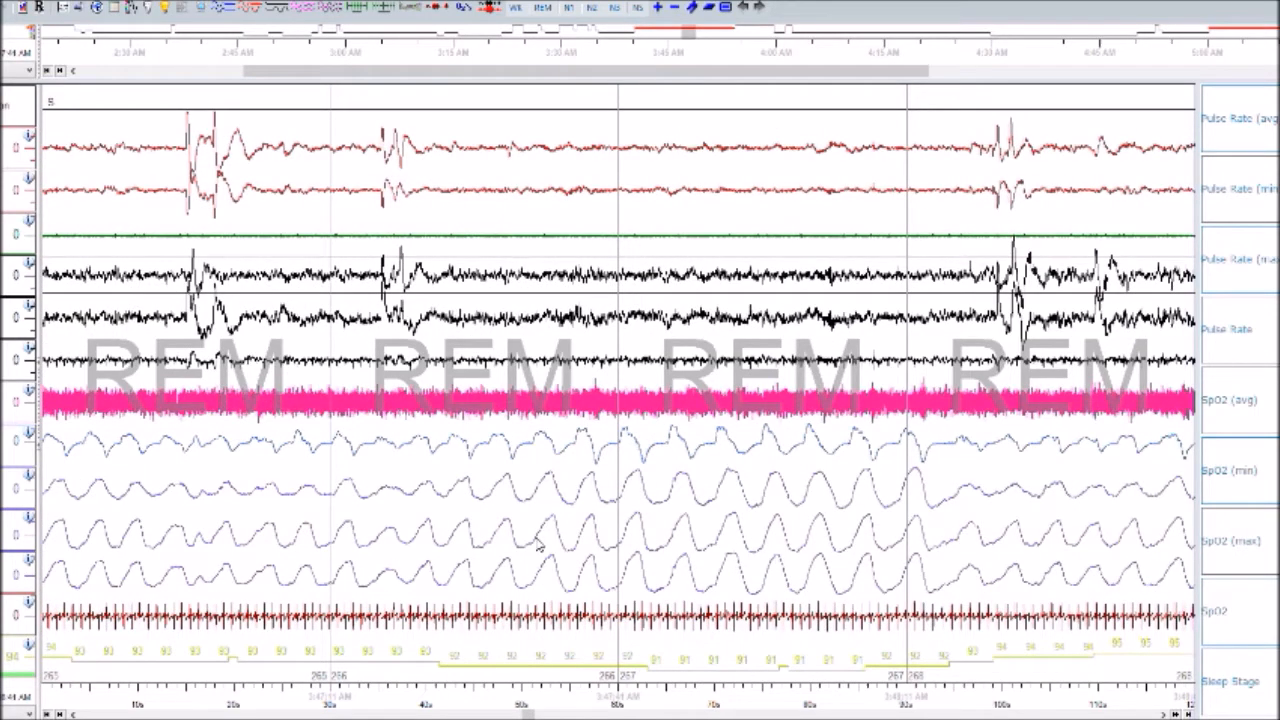
scroll(538, 543, "up", 1)
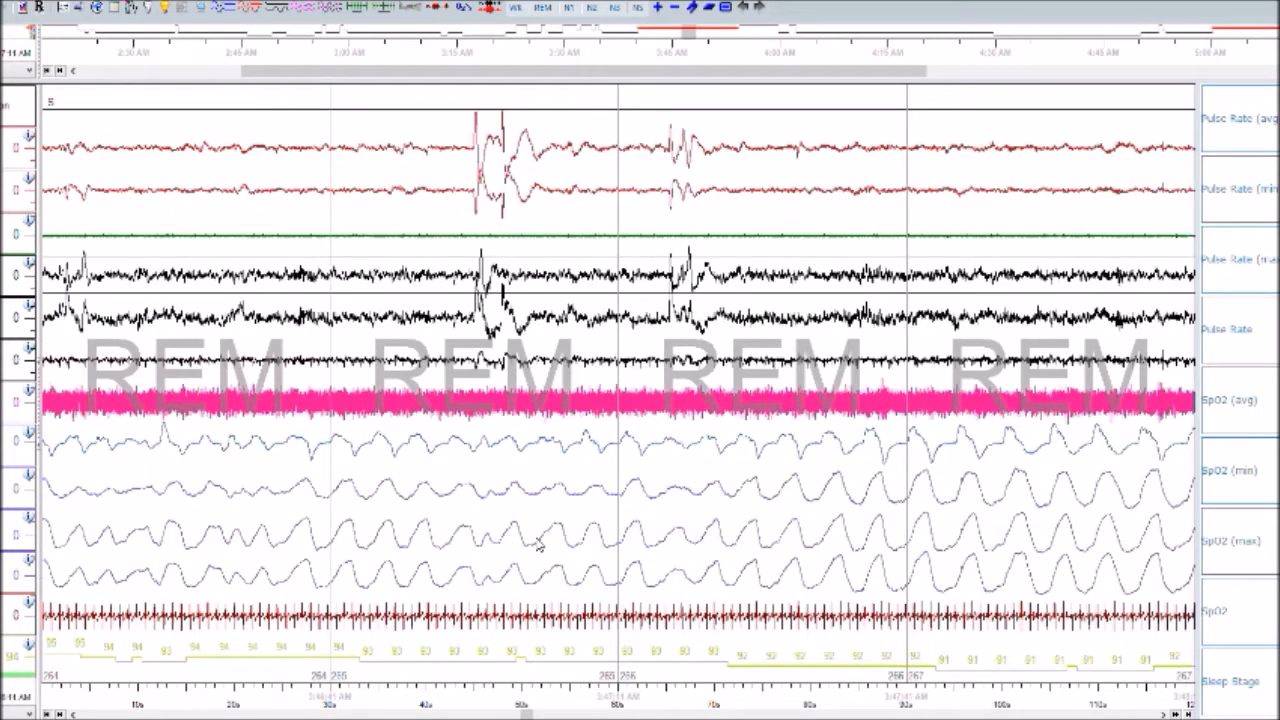
scroll(529, 534, "down", 1)
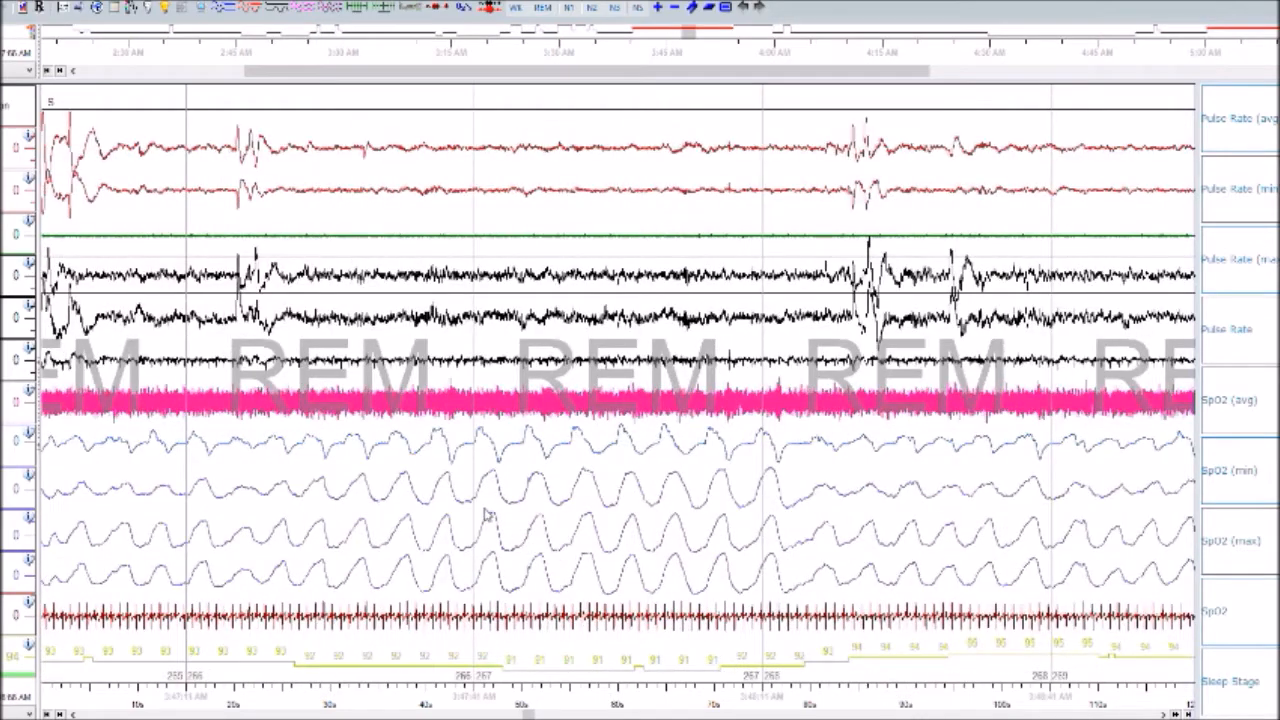
scroll(491, 517, "down", 1)
scroll(486, 515, "down", 5)
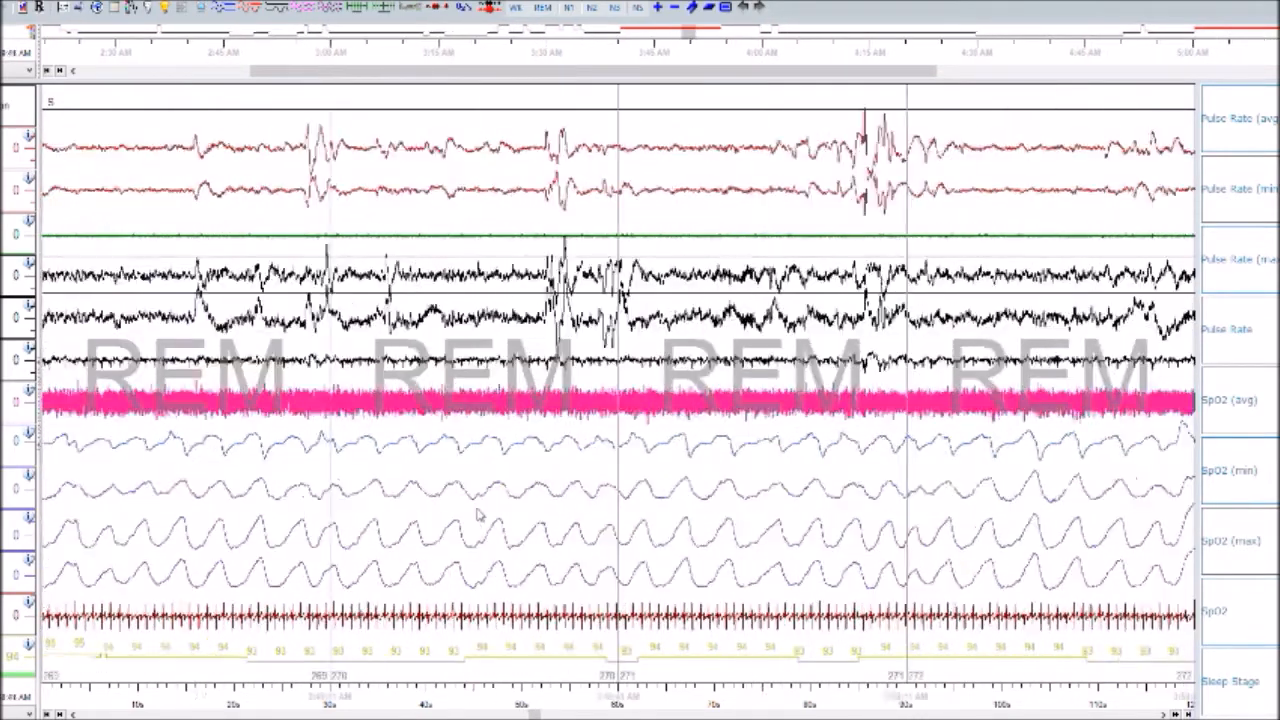
scroll(649, 449, "down", 1)
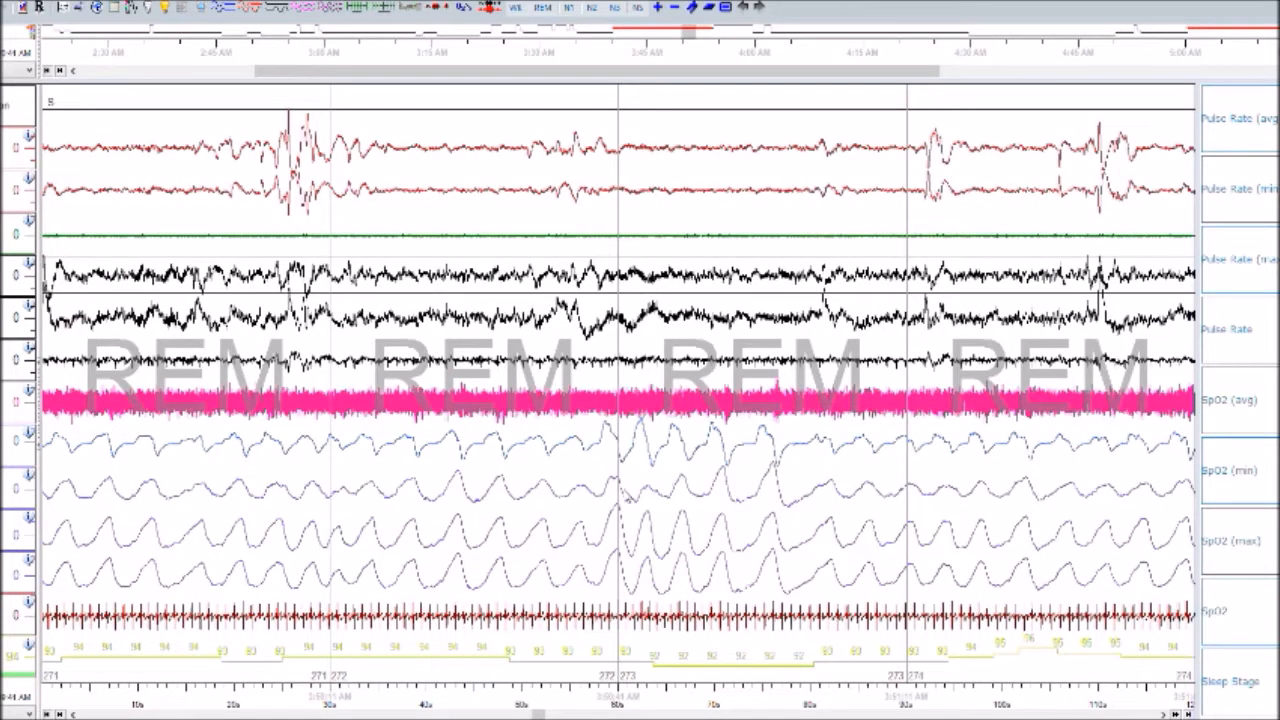
left_click_drag(367, 430, 600, 451)
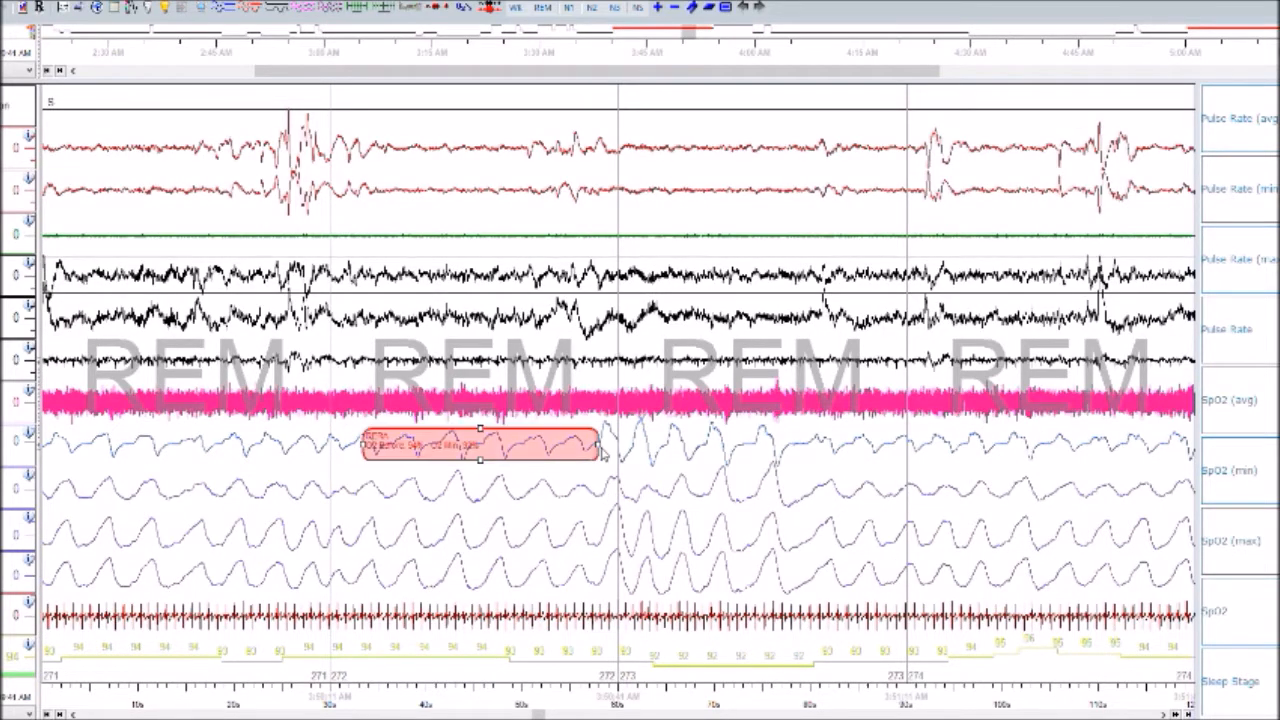
- Examine the breathing and the oxygen saturation across REM epochs 274 to 279
scroll(603, 453, "down", 4)
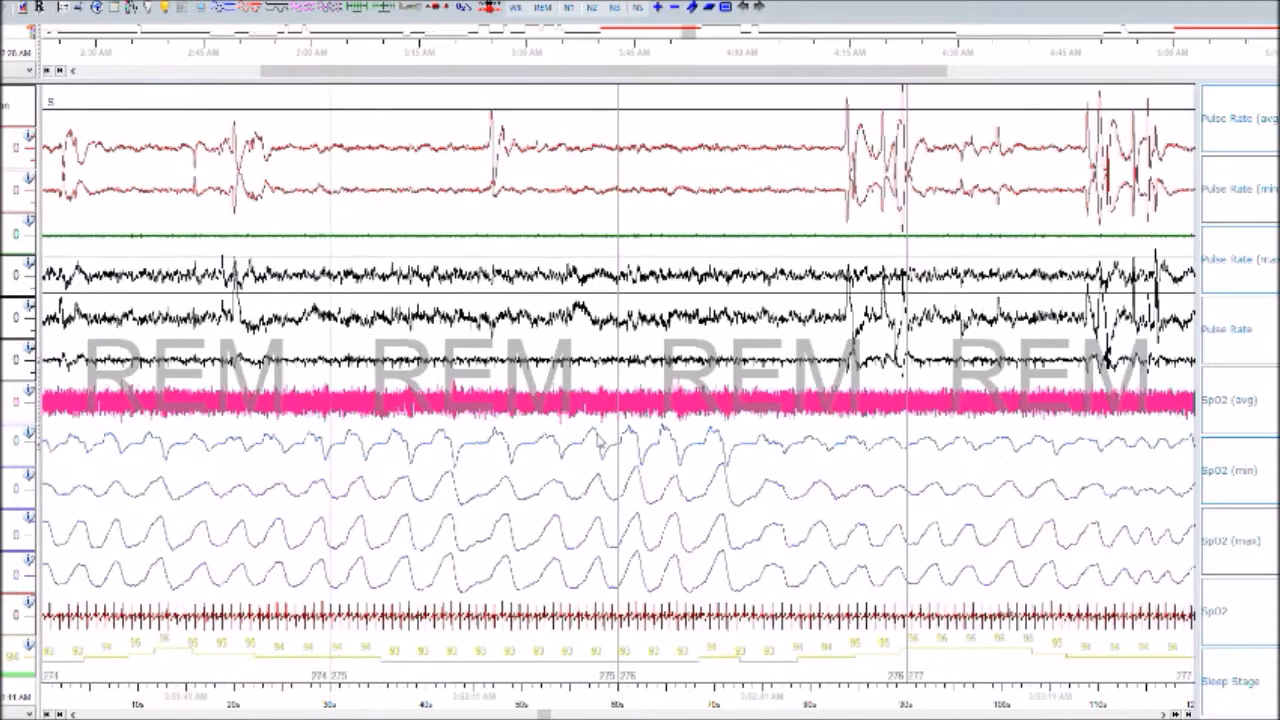
scroll(600, 445, "up", 2)
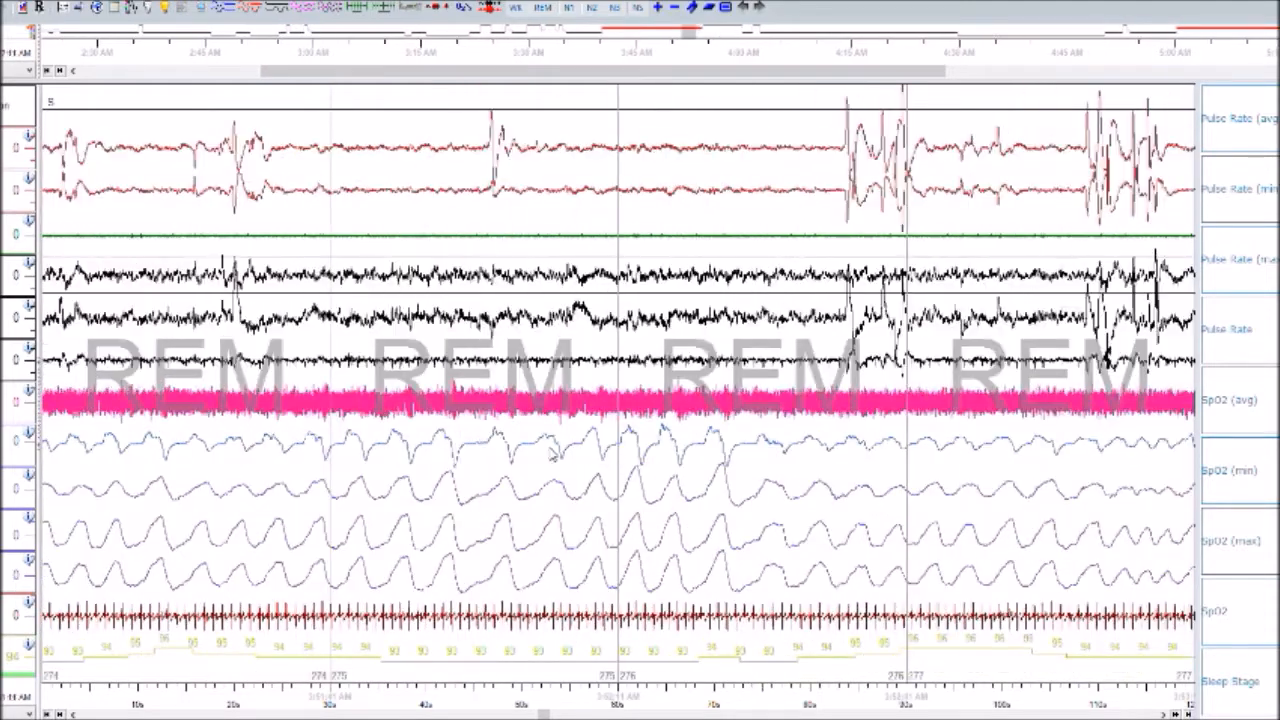
scroll(540, 475, "down", 4)
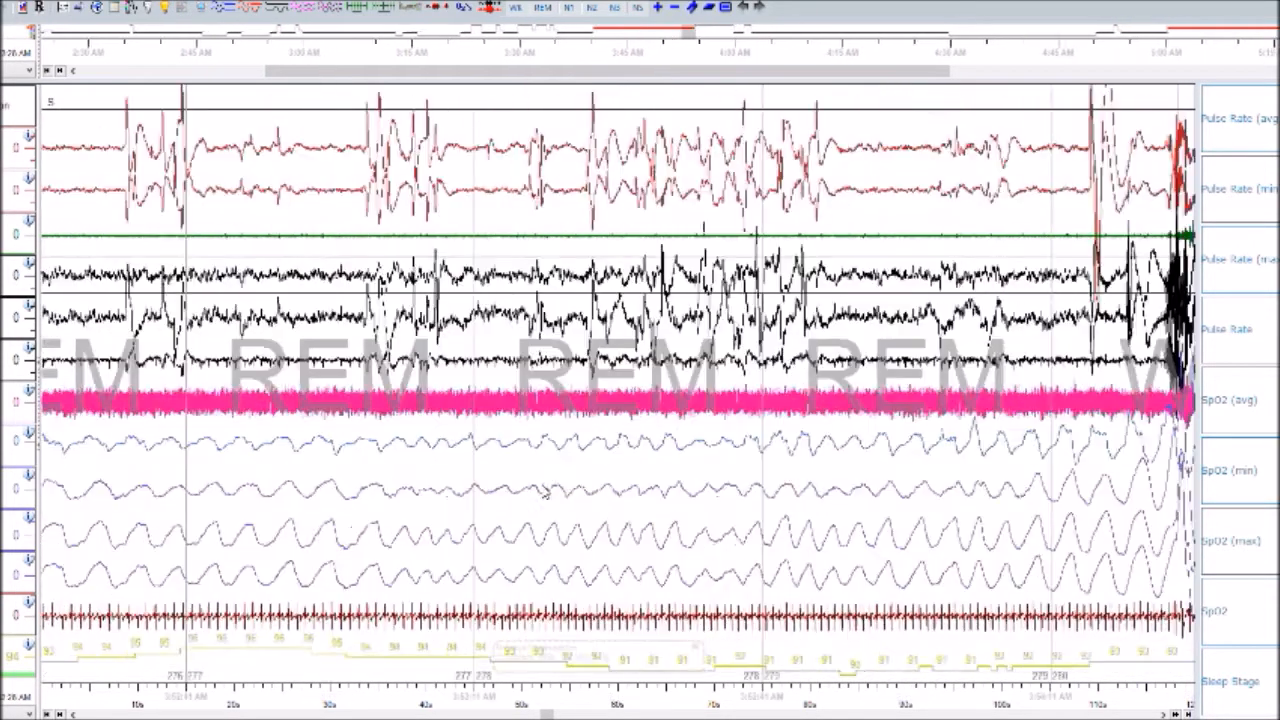
left_click_drag(280, 452, 608, 455)
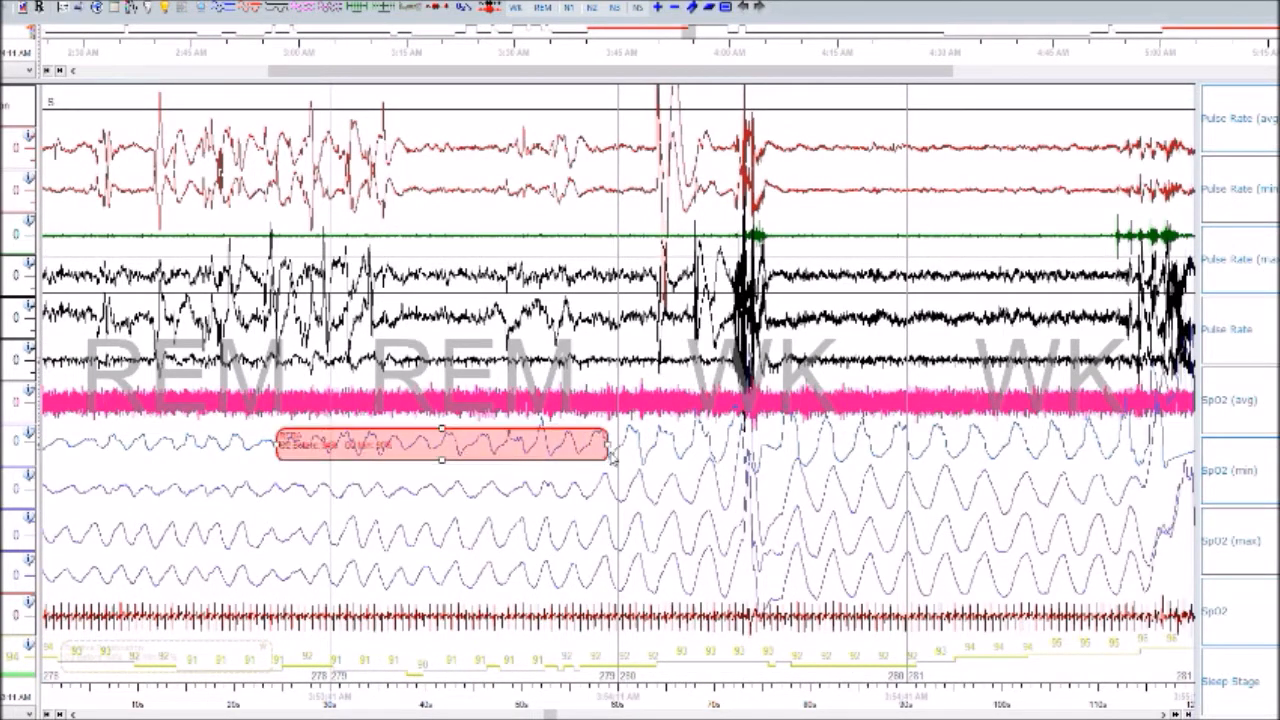
scroll(796, 504, "down", 1)
scroll(796, 504, "up", 2)
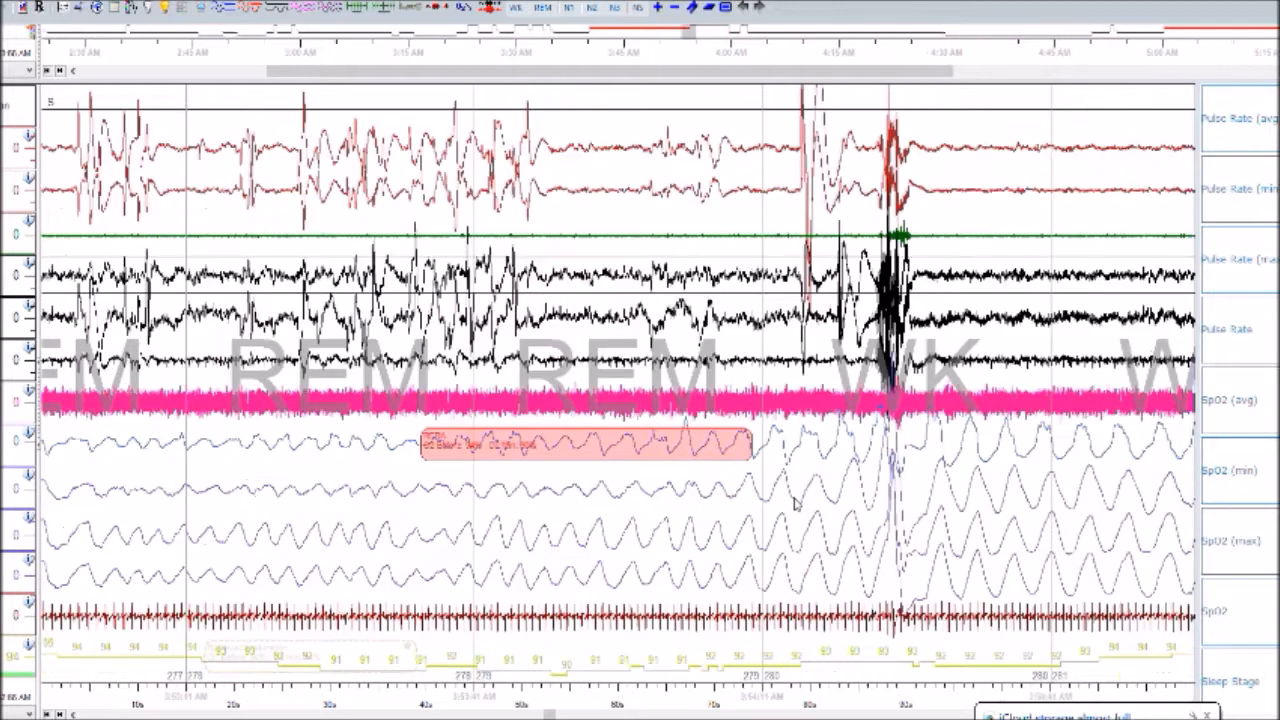
left_click(636, 448)
key("Delete")
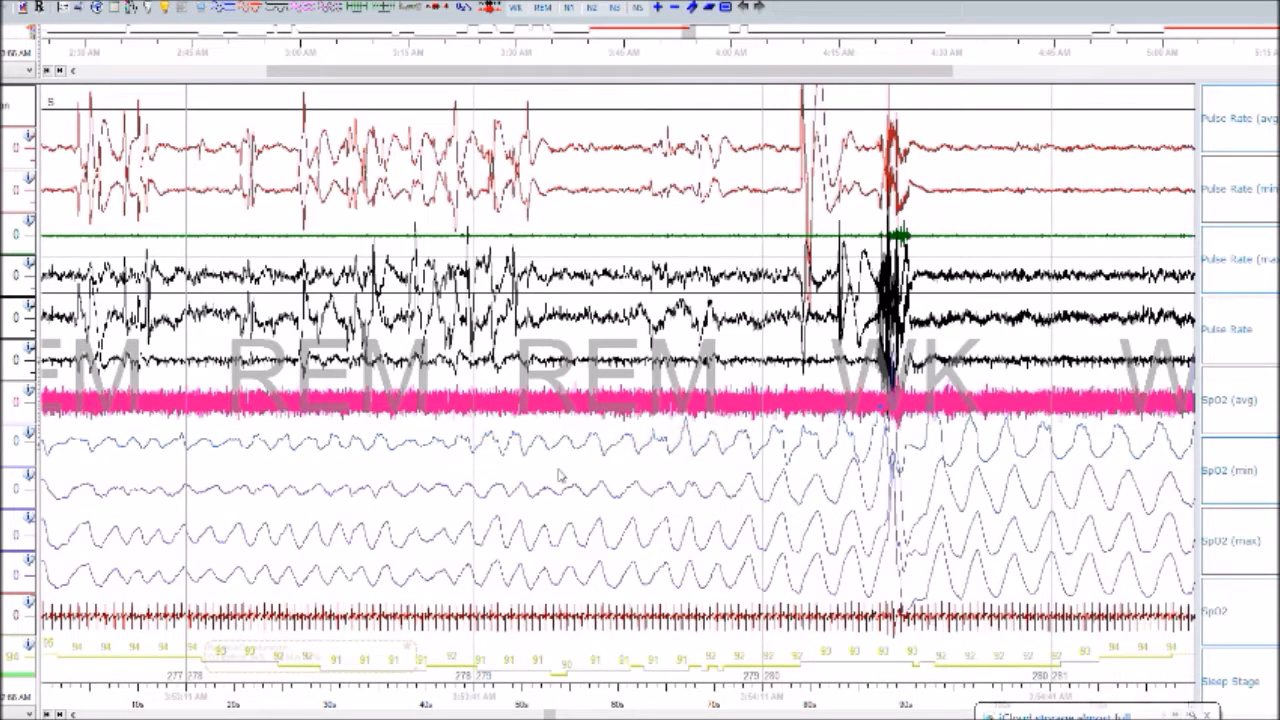
- Score a hypopnea about 65 seconds long on the uppermost airflow trace, from REM epoch 277 to the end of epoch 279
scroll(560, 476, "up", 1)
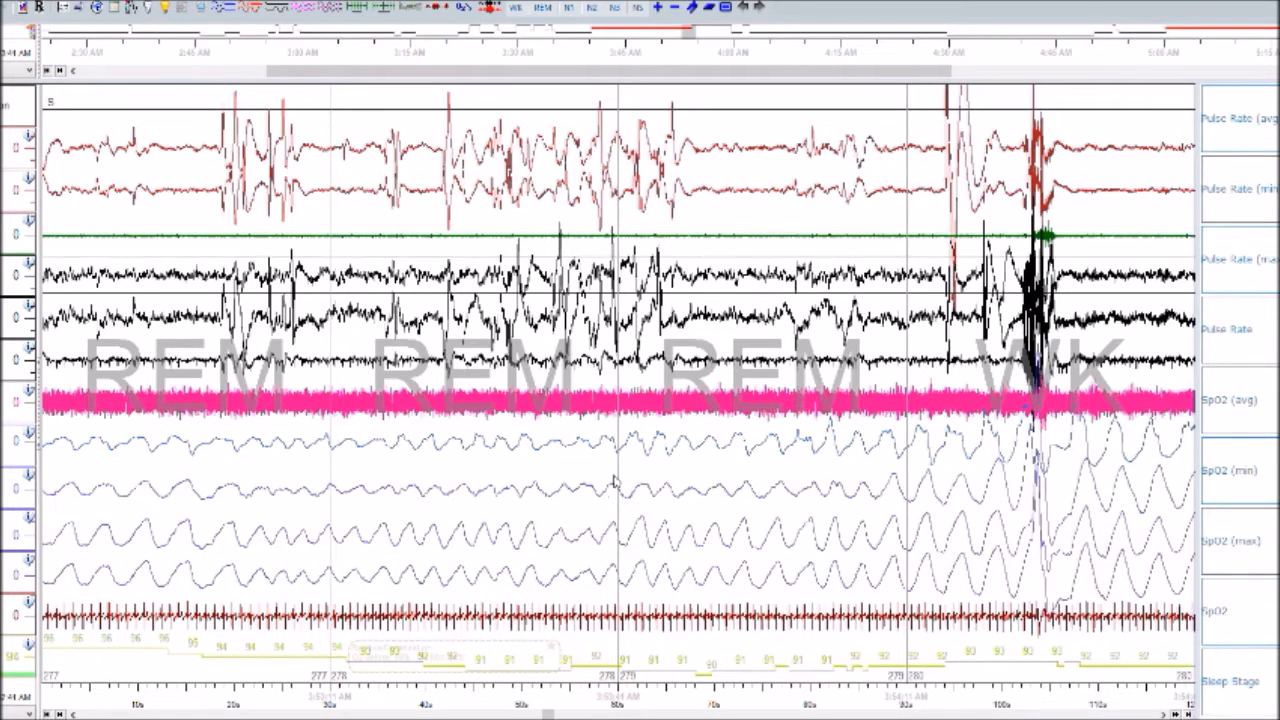
mouse_move(268, 452)
left_mouse_down()
mouse_move(1012, 455)
mouse_move(898, 455)
left_mouse_up()
key("h")
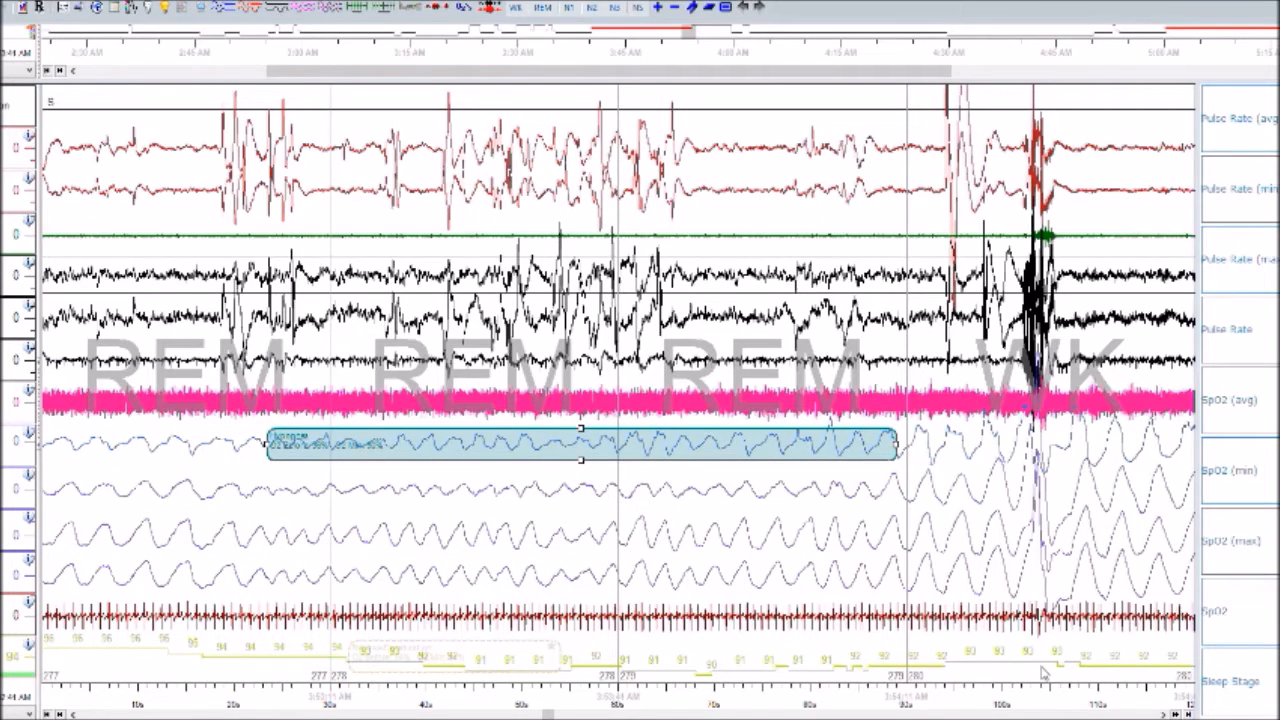
- Score a RERA about 26 seconds long on the uppermost airflow trace, from N2 epoch 293 into WK epoch 294
scroll(1040, 488, "down", 5)
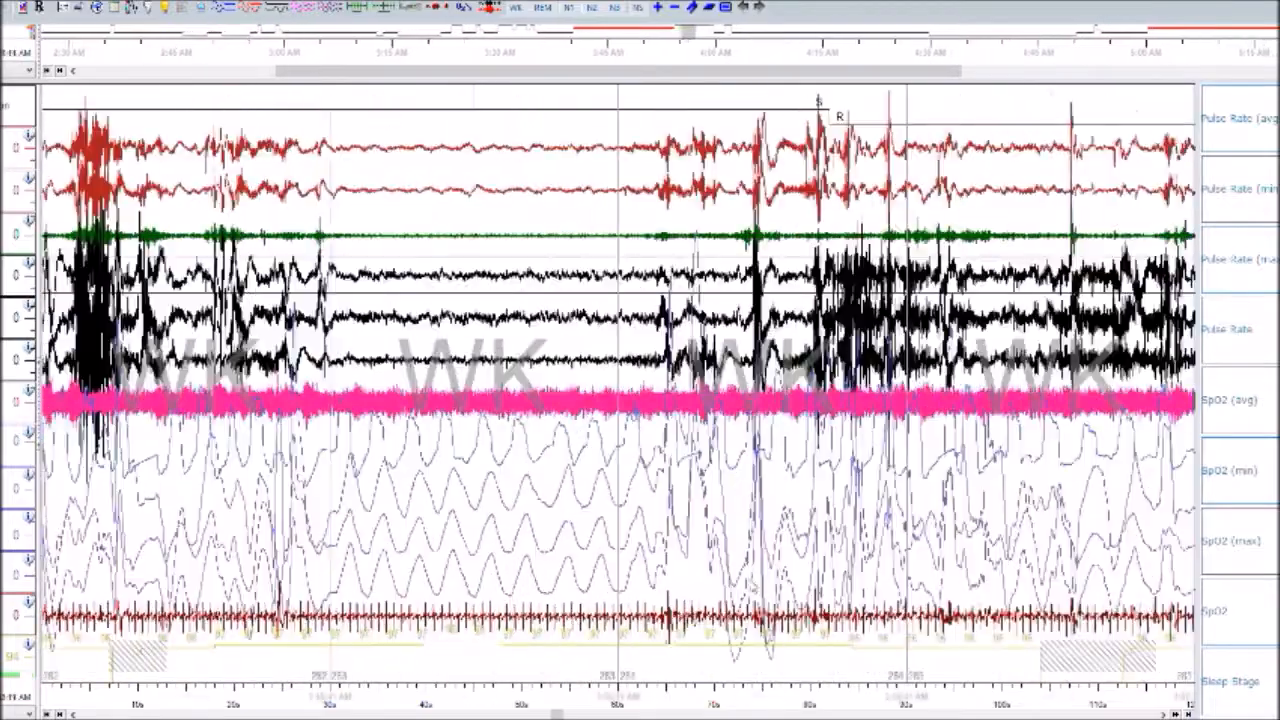
scroll(727, 583, "down", 5)
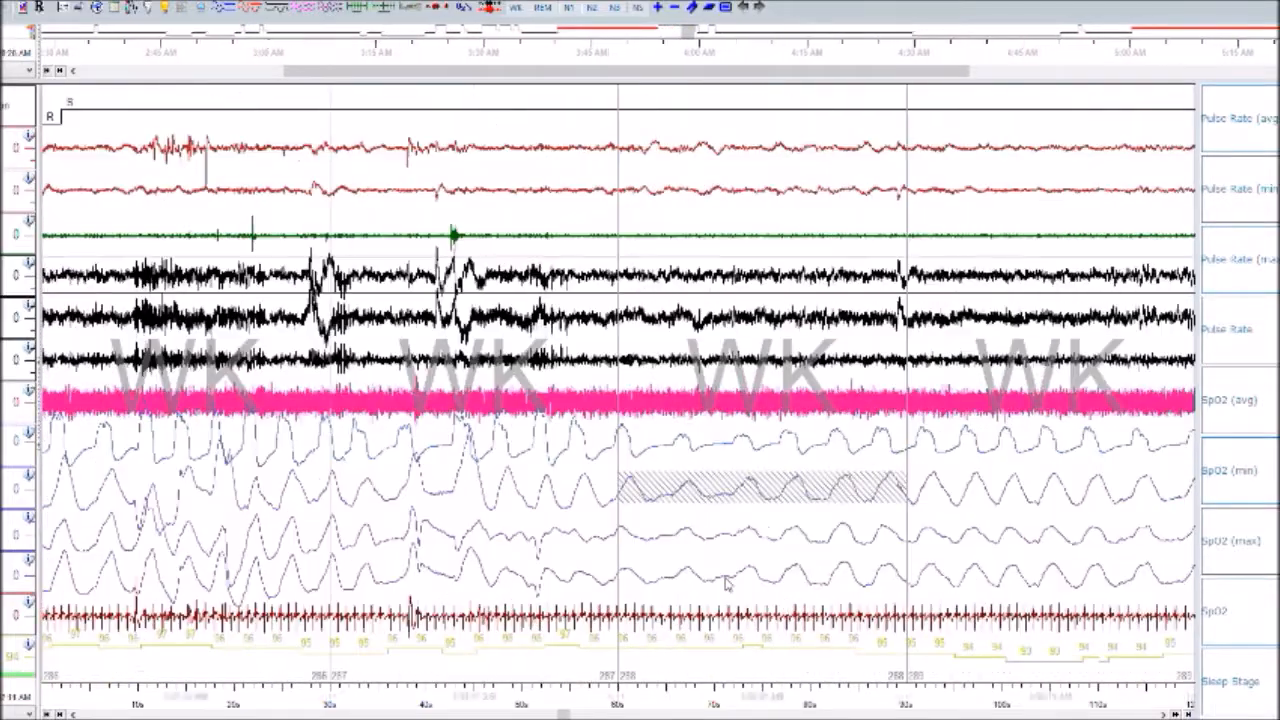
scroll(727, 583, "down", 2)
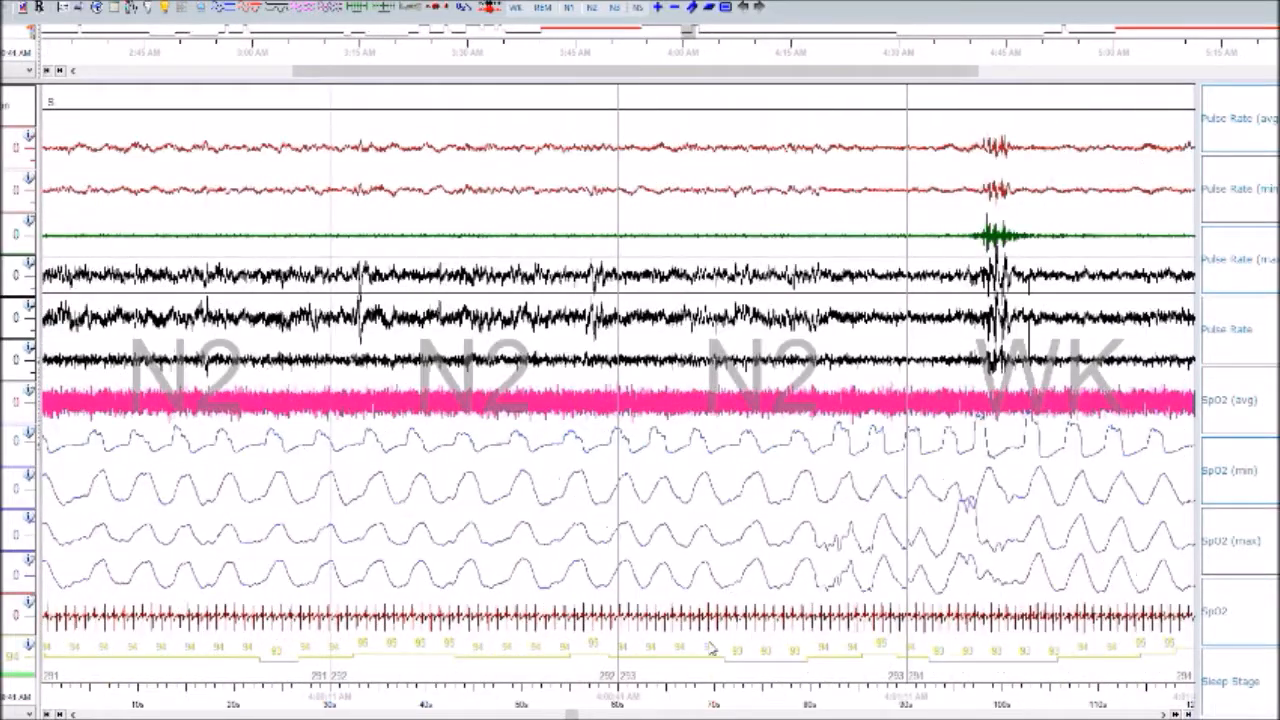
scroll(697, 562, "down", 1)
scroll(705, 505, "down", 1)
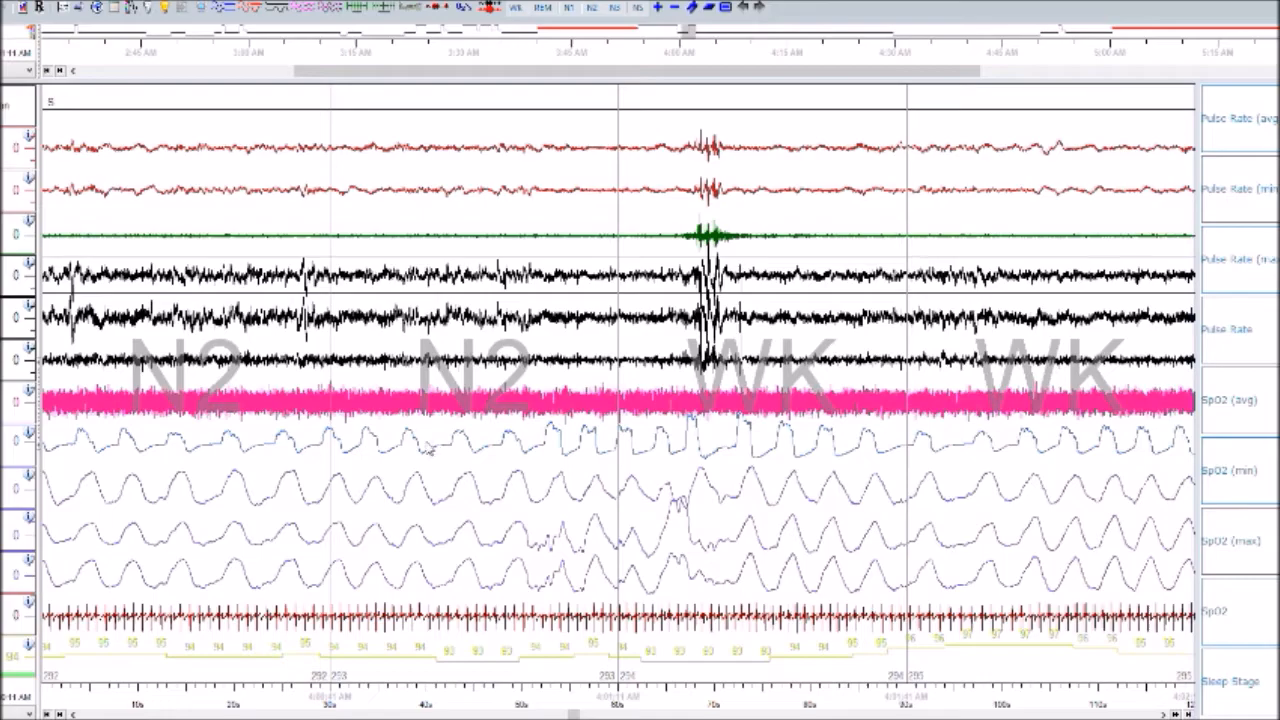
left_click_drag(420, 445, 688, 450)
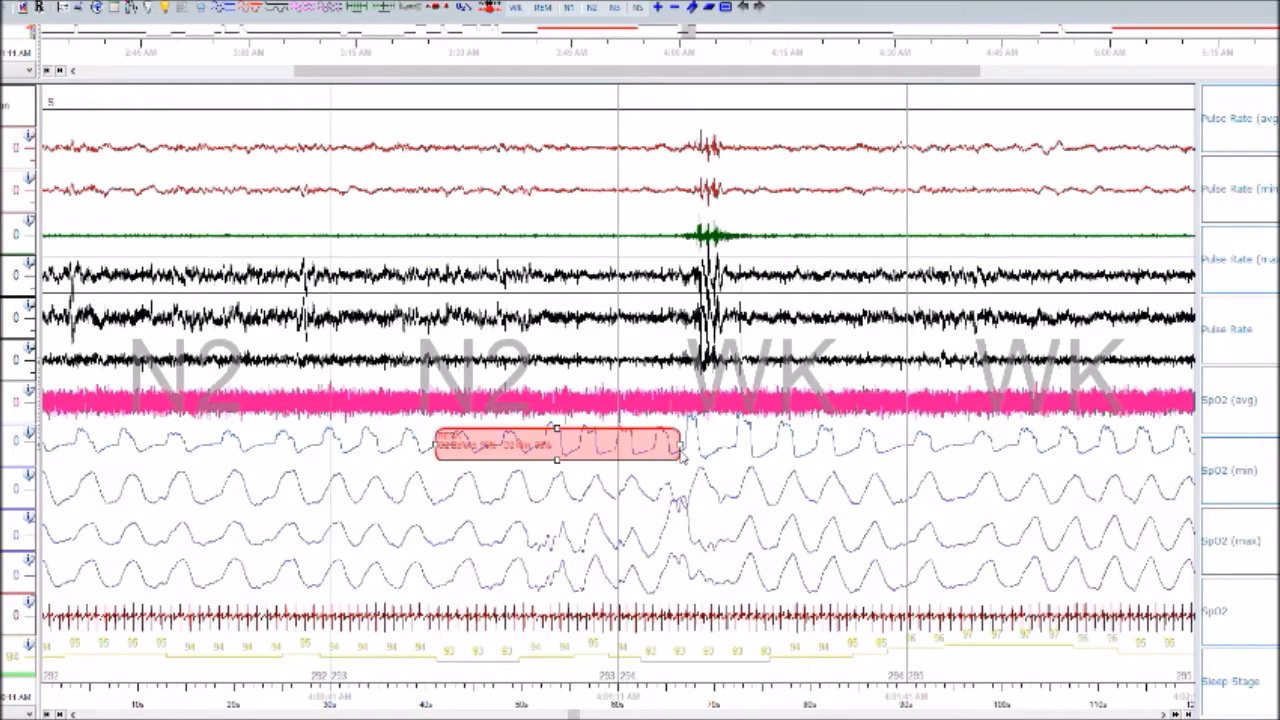
- Score an arousal about 8 seconds long on the EEG at the transition from N3 epoch 391 to N2 epoch 392
scroll(600, 552, "down", 7)
scroll(600, 552, "down", 17)
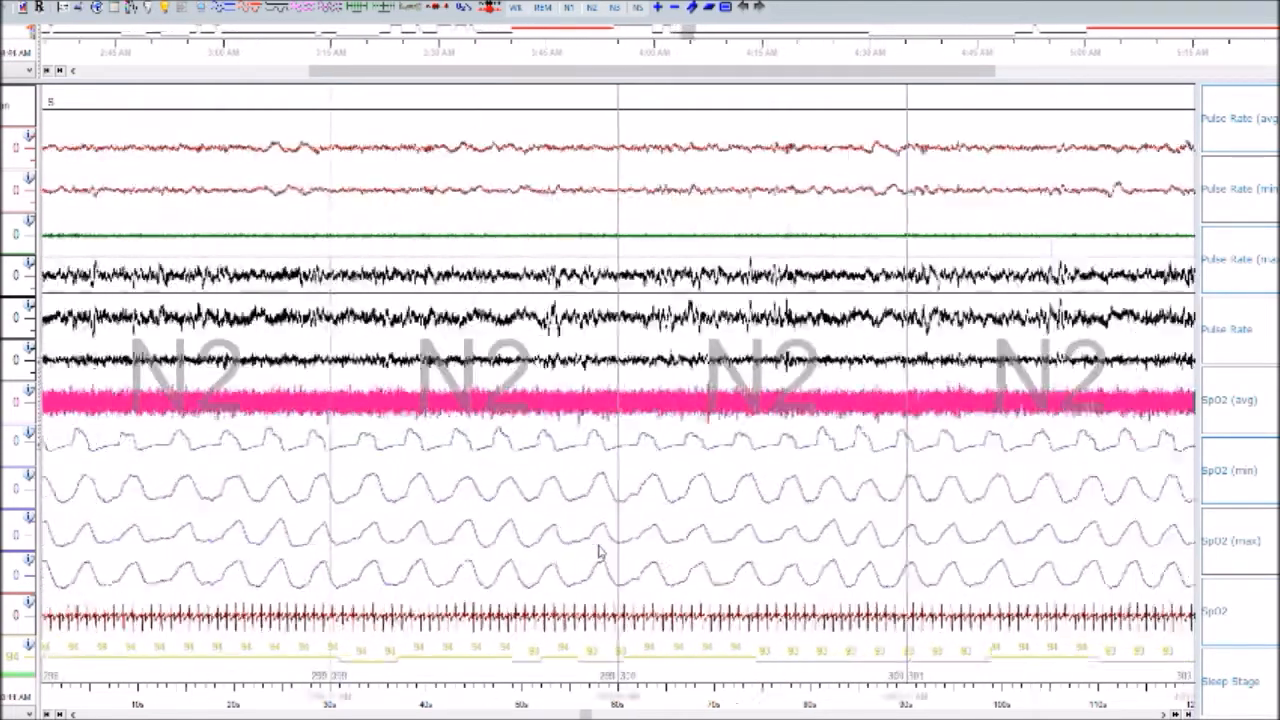
scroll(522, 549, "down", 15)
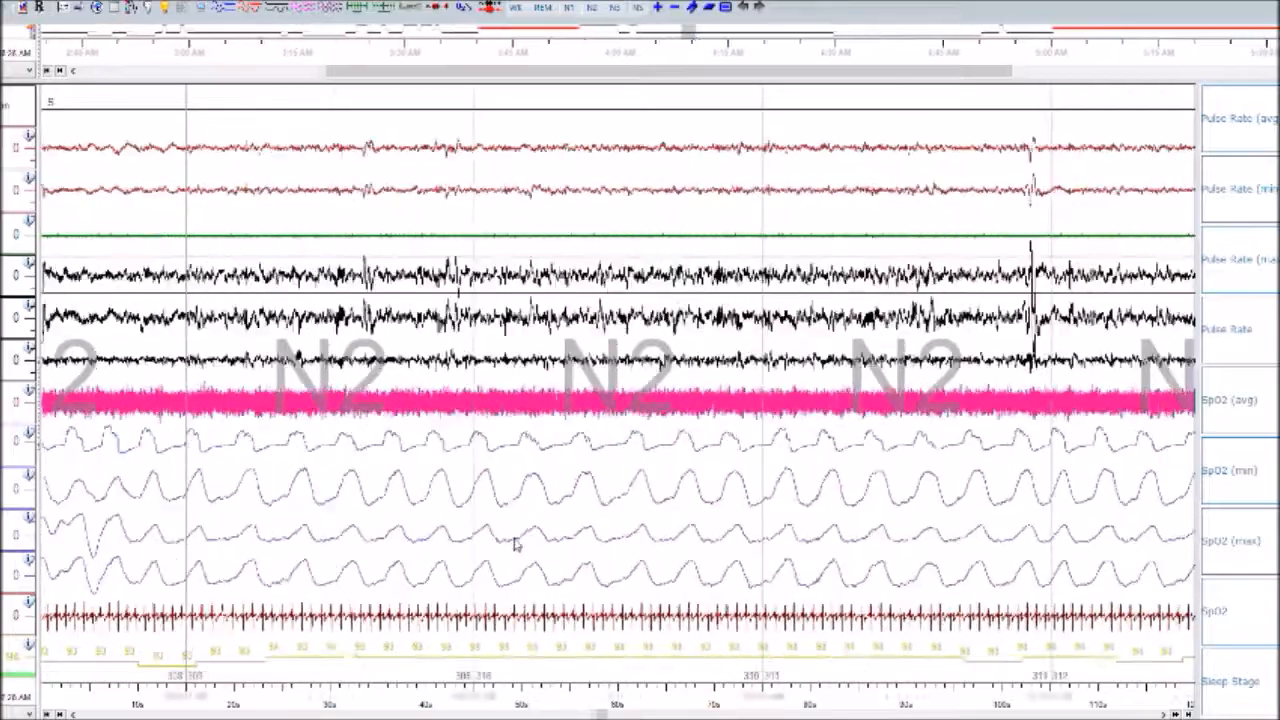
scroll(516, 545, "down", 16)
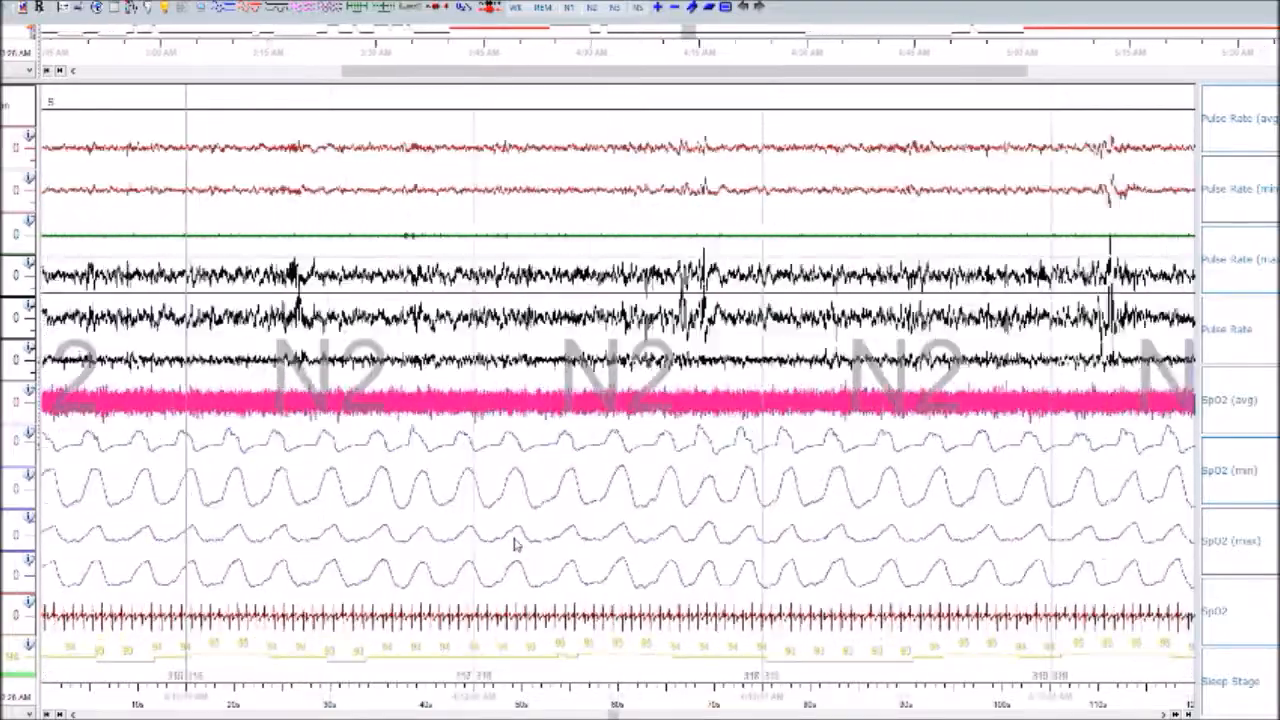
scroll(516, 545, "down", 16)
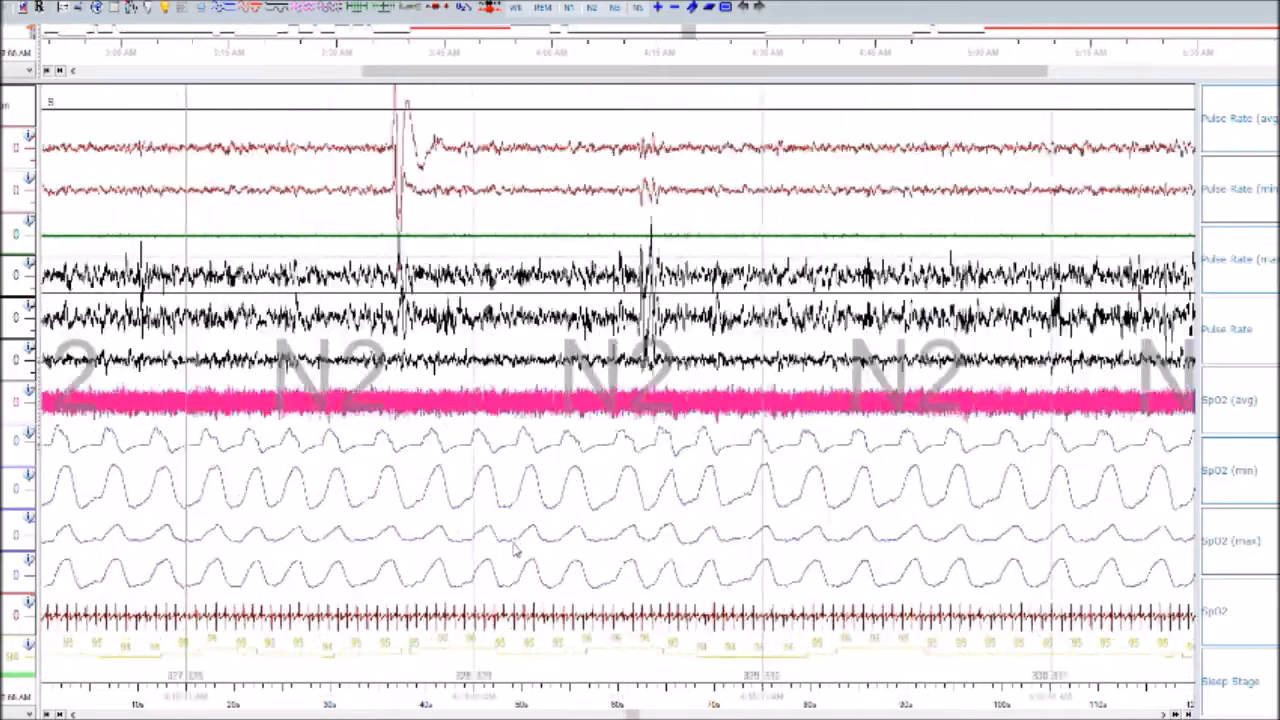
scroll(516, 548, "down", 4)
scroll(514, 554, "down", 3)
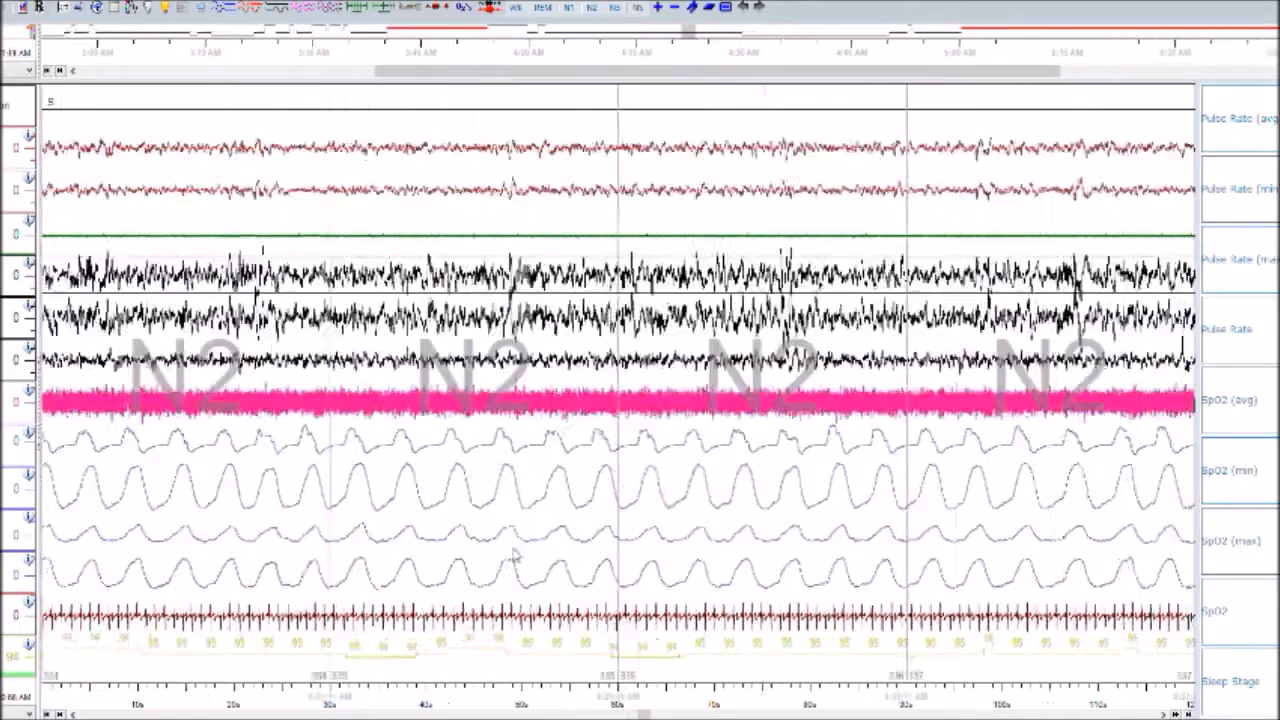
scroll(515, 556, "down", 4)
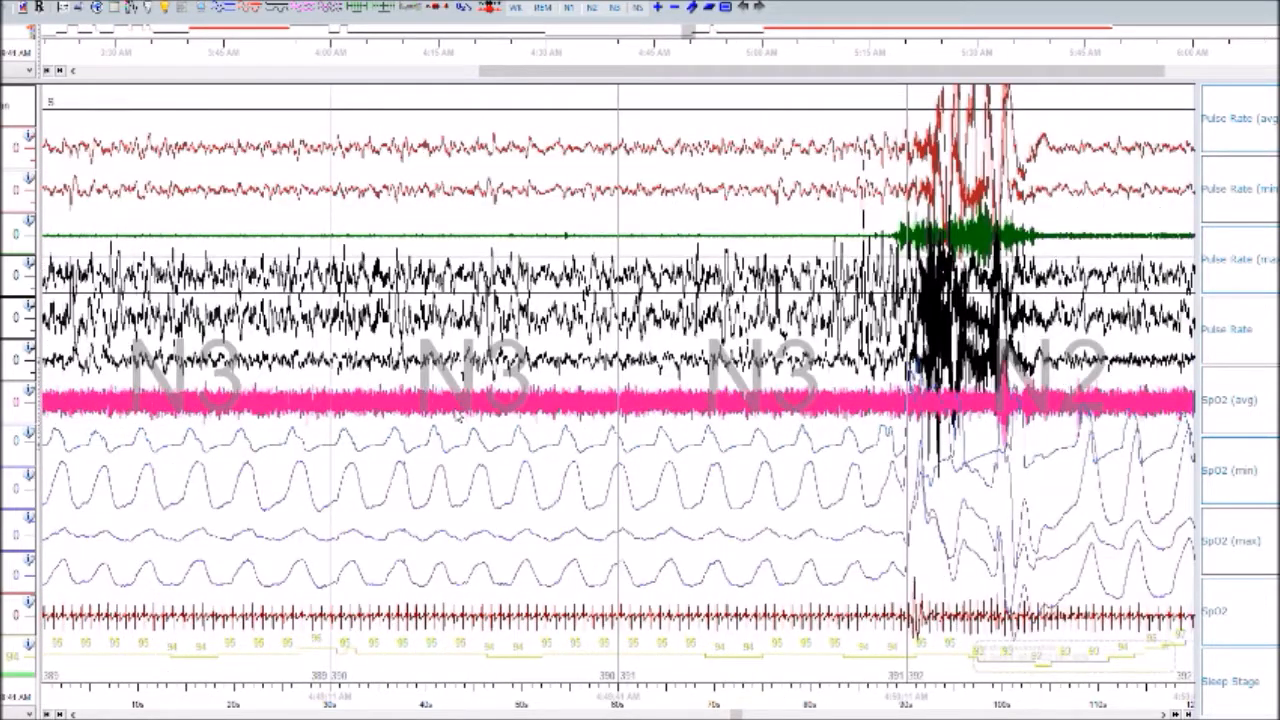
left_click_drag(893, 345, 970, 338)
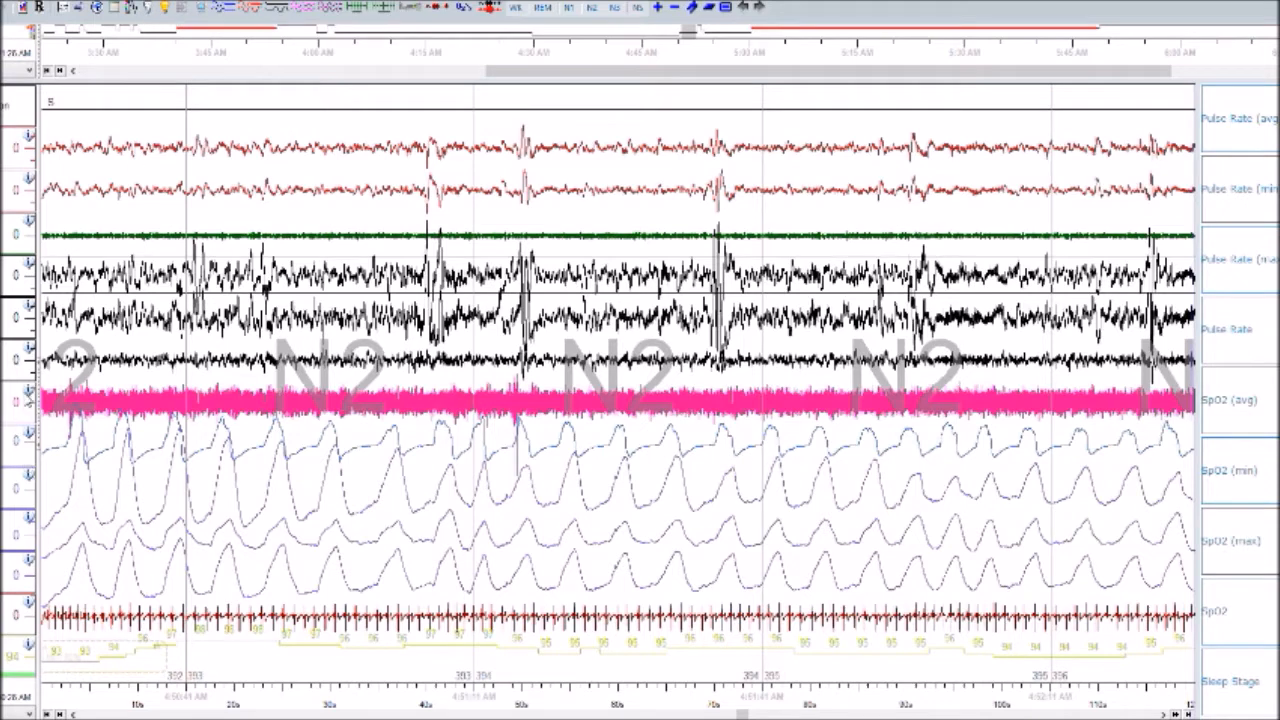
- Lower the baseline of the uppermost airflow trace and reduce the amplitude of the trace directly below it
right_click(30, 451)
left_click(35, 449)
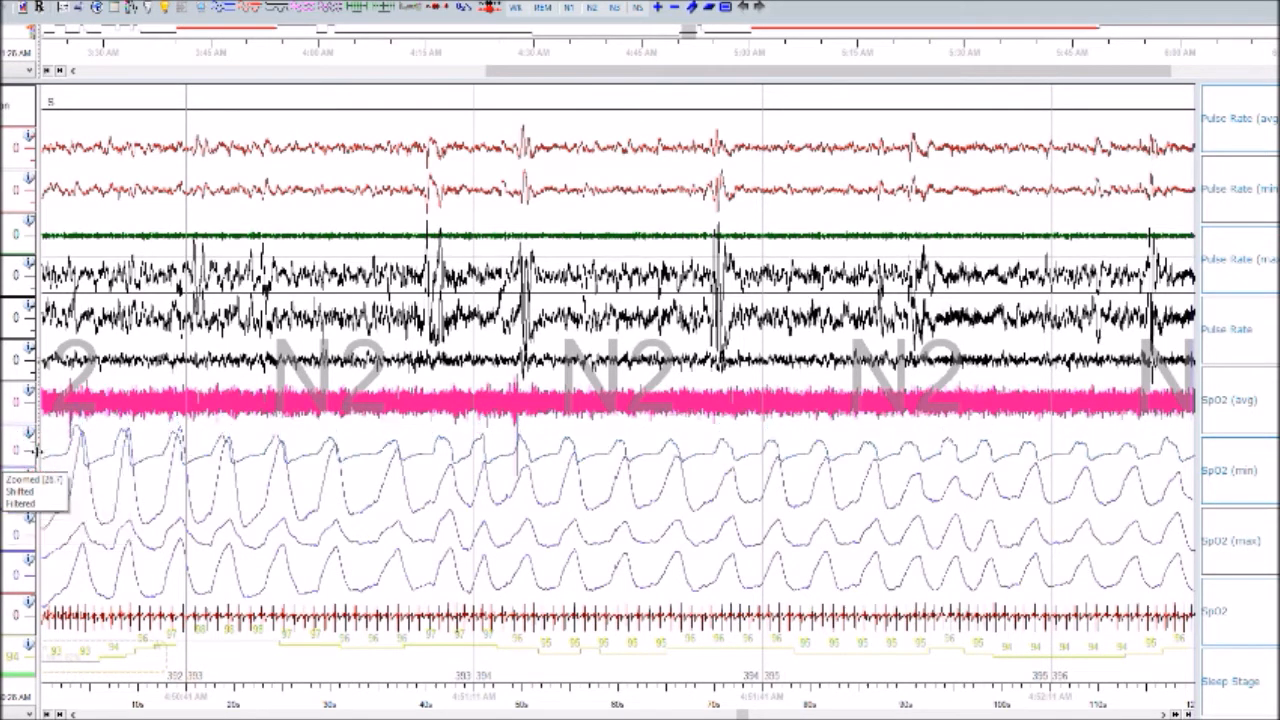
right_click(20, 492)
left_click(30, 535)
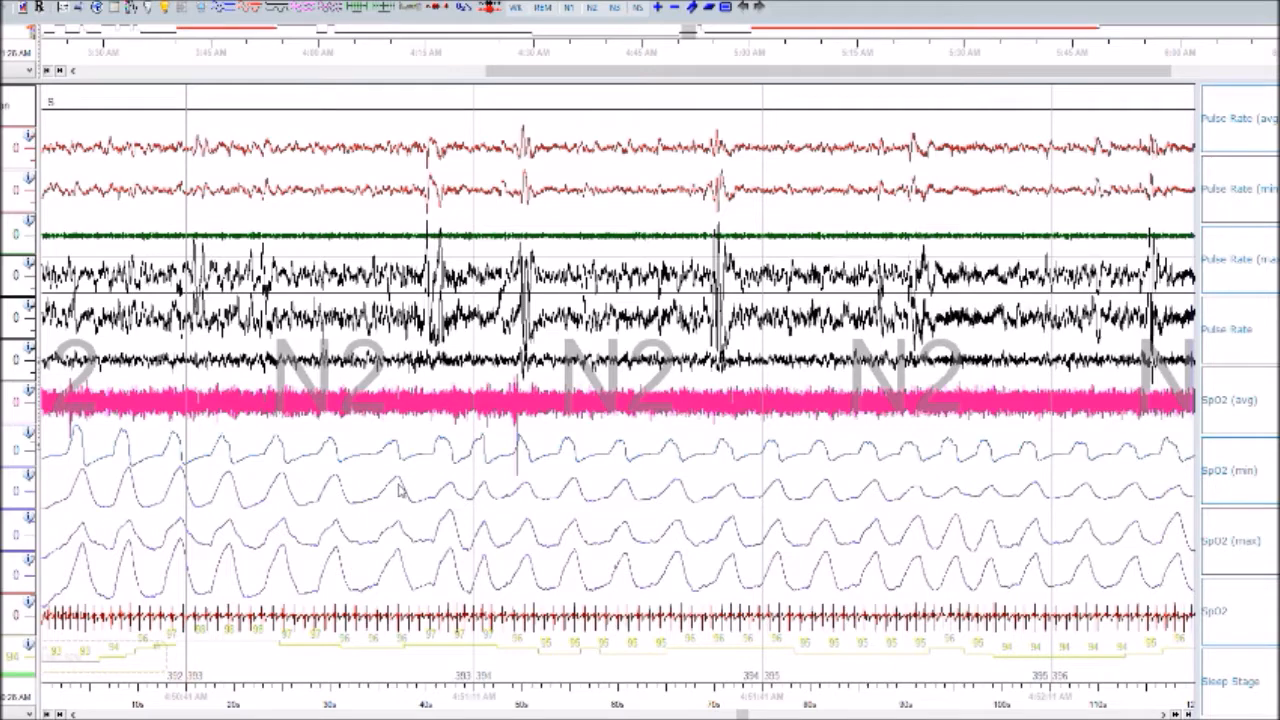
- Score RERAs on the uppermost airflow trace in N2 epoch 393 and across N2 epochs 395 and 396, the second about 28 seconds long
mouse_move(250, 460)
left_mouse_down()
mouse_move(380, 451)
mouse_move(458, 468)
left_mouse_up()
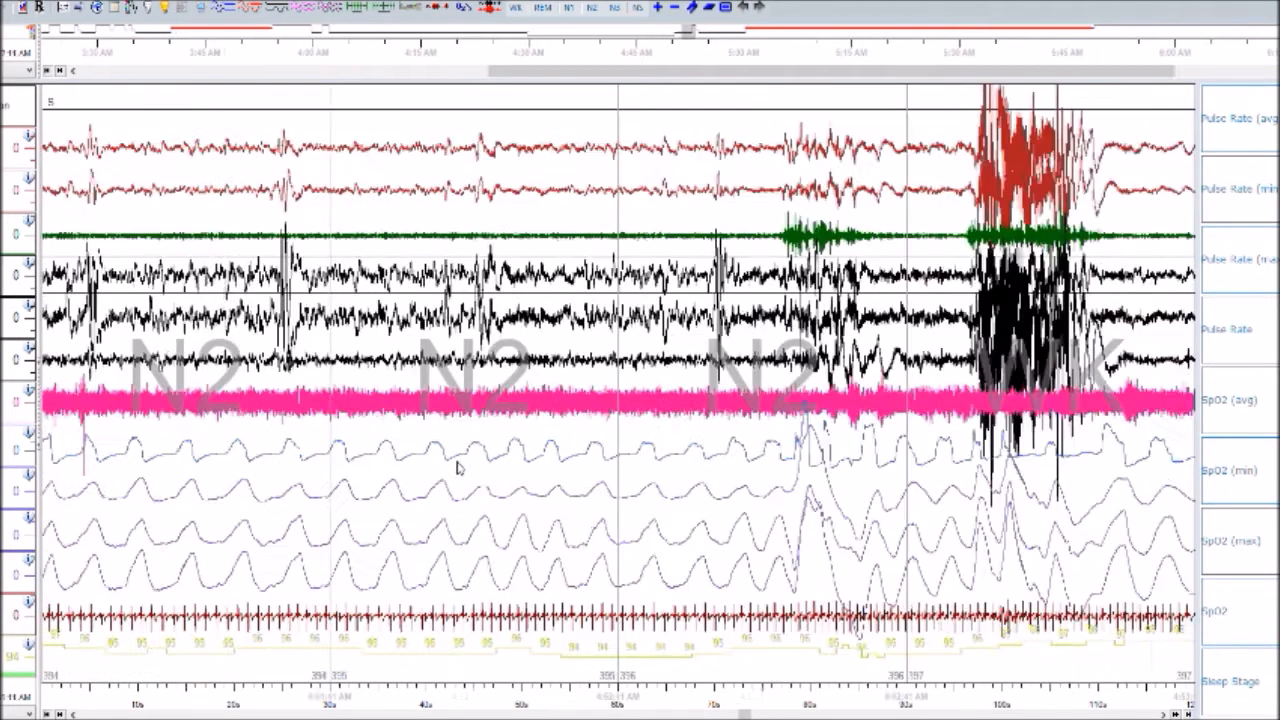
key("Page_Down")
left_click_drag(272, 455, 541, 460)
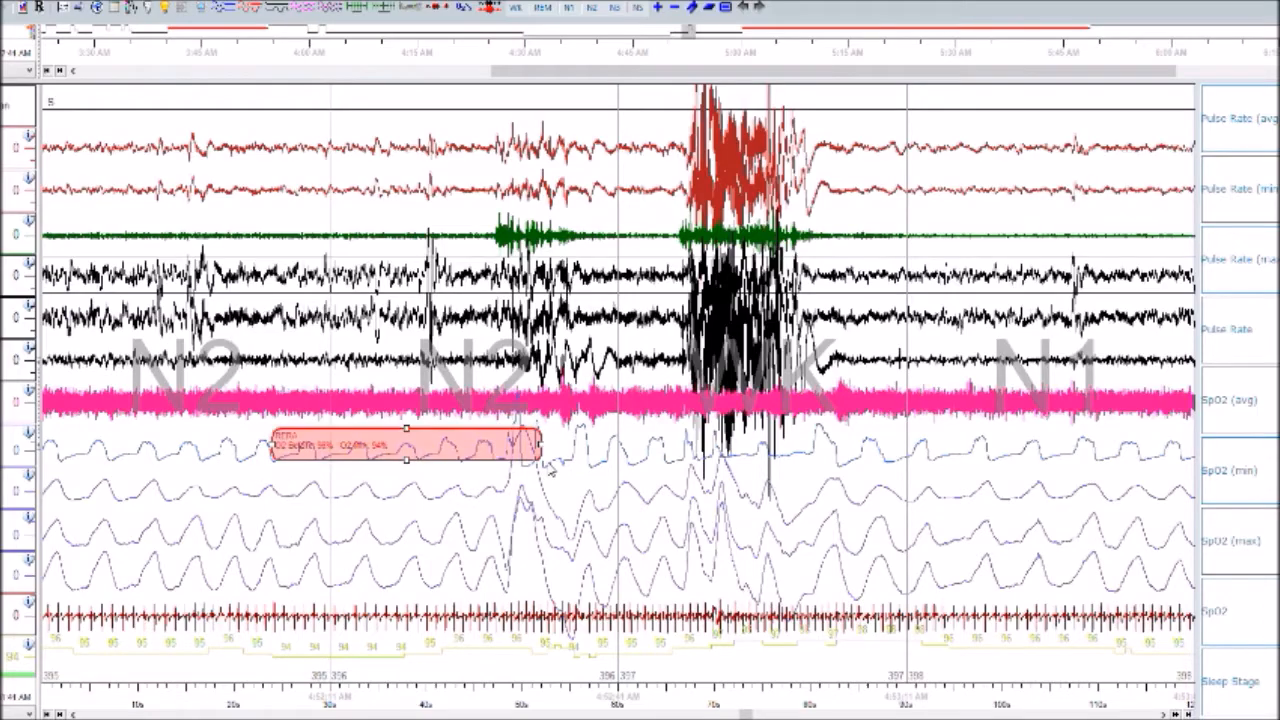
- Examine the EEG and airflow traces from N2 epoch 396 through N2 epoch 410 for further arousals and respiratory events
key("Page_Down")
key("Page_Down")
key("Page_Down")
key("Page_Down")
key("Page_Down")
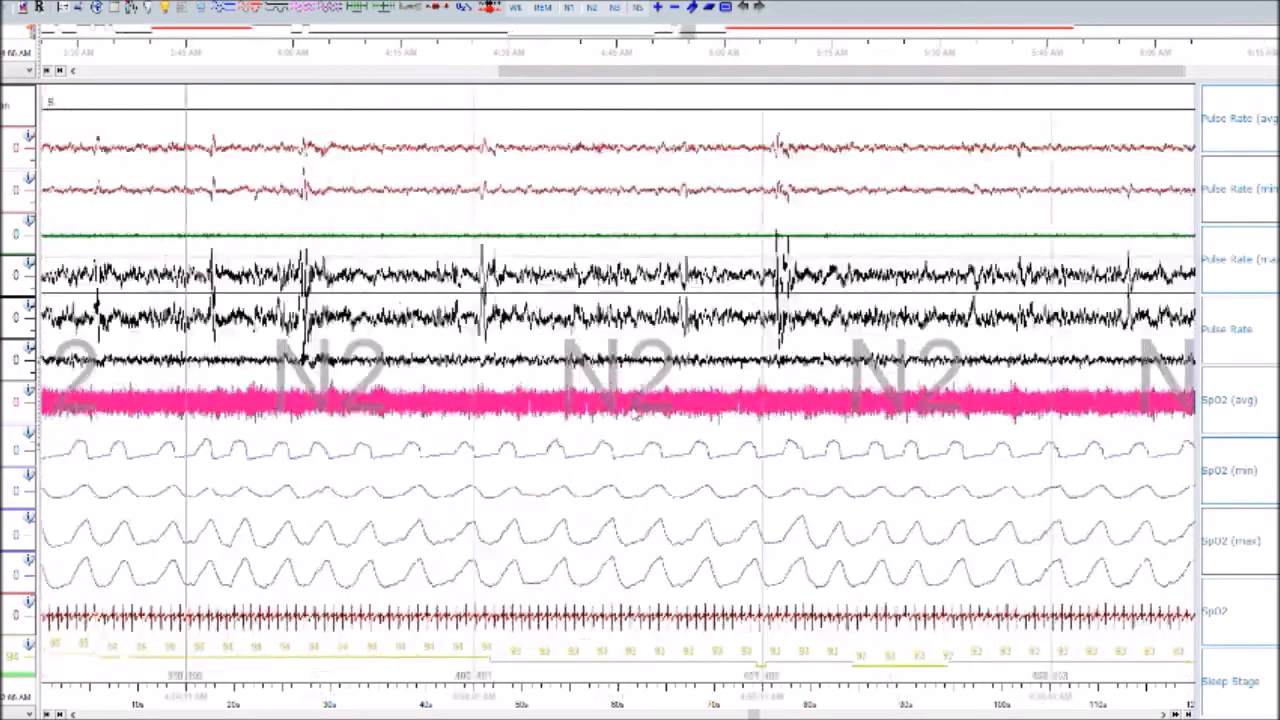
key("Page_Down")
key("Page_Down")
key("Page_Down")
key("Page_Down")
key("Page_Down")
key("Page_Down")
key("Page_Down")
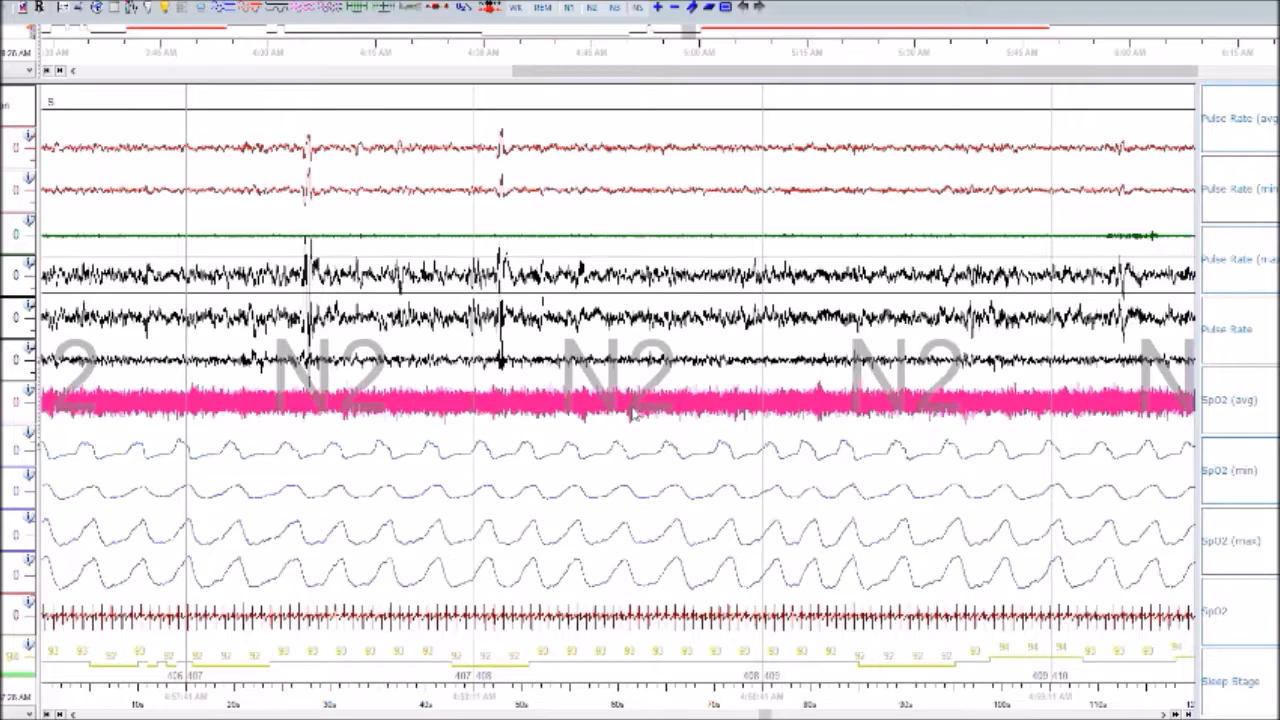
- Examine the airflow and EEG traces through the REM epochs up to epoch 420 for respiratory events
key("Page_Down")
key("Page_Down")
key("Page_Down")
key("Page_Down")
key("Page_Down")
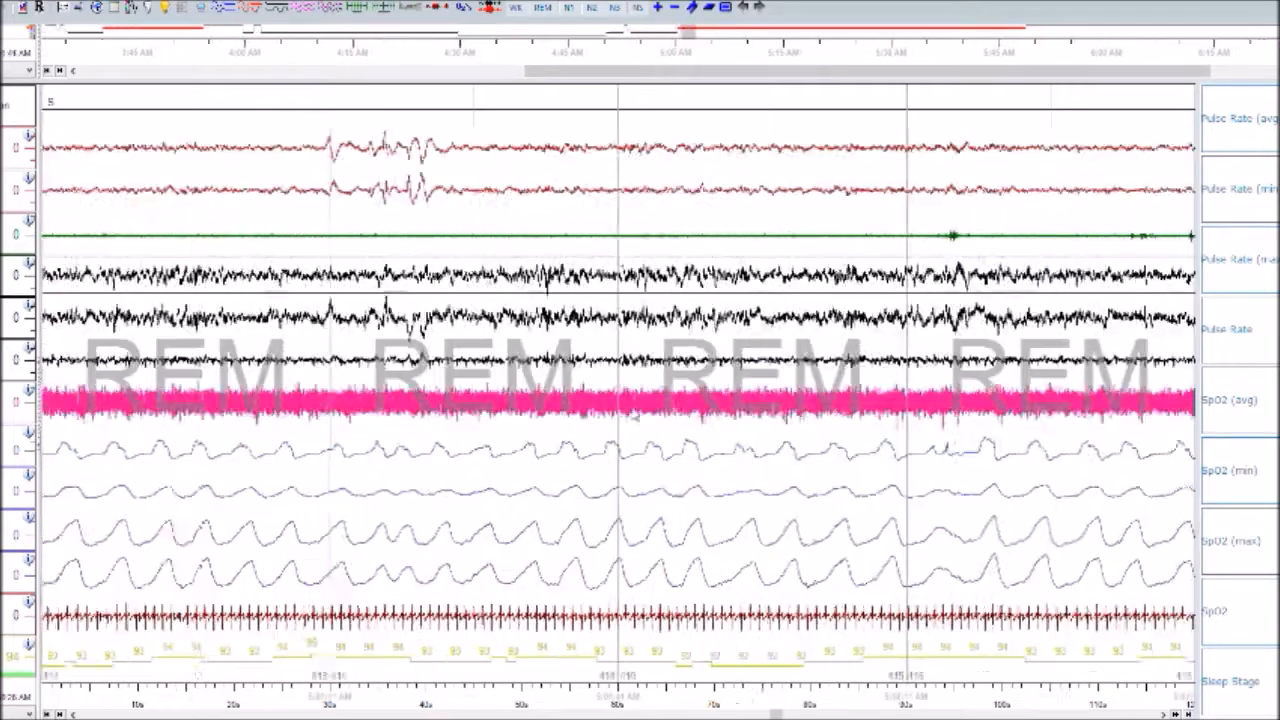
key("Page_Down")
key("Page_Down")
key("Page_Down")
key("Page_Down")
key("Page_Down")
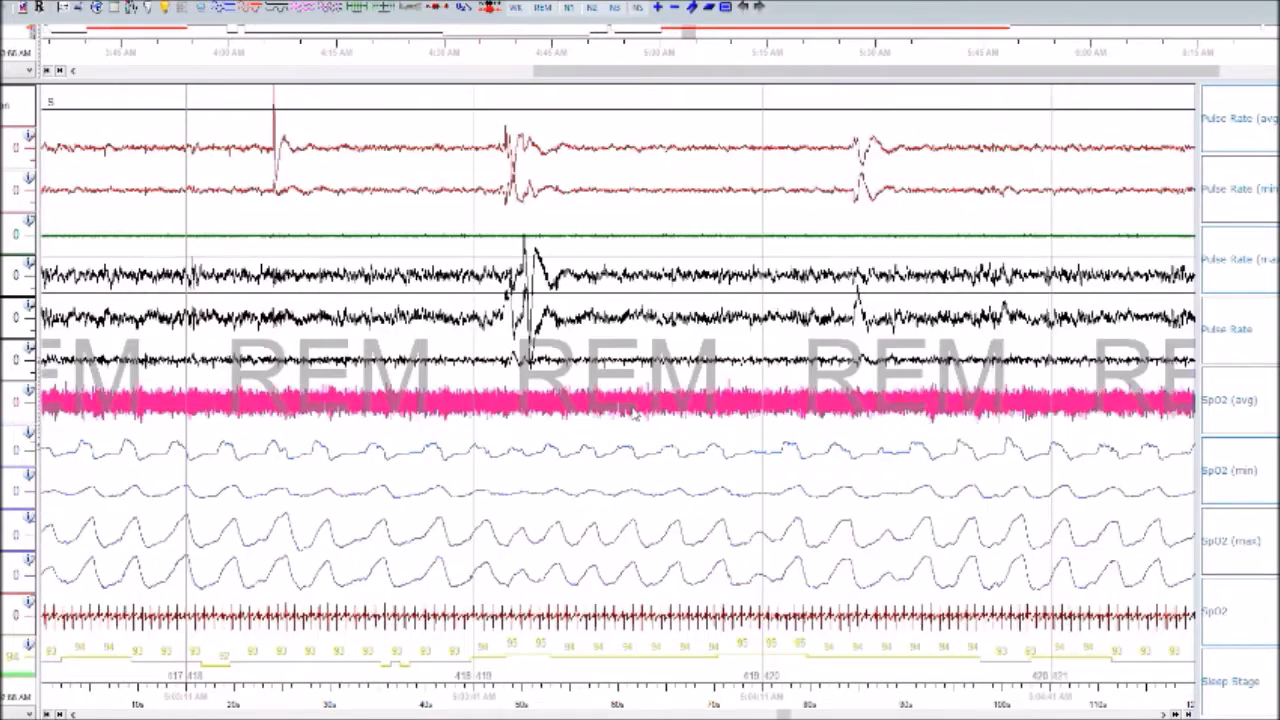
- Increase the amplitude of the green trace and the second airflow trace, and check REM epochs 422 to 432
scroll(636, 414, "down", 1)
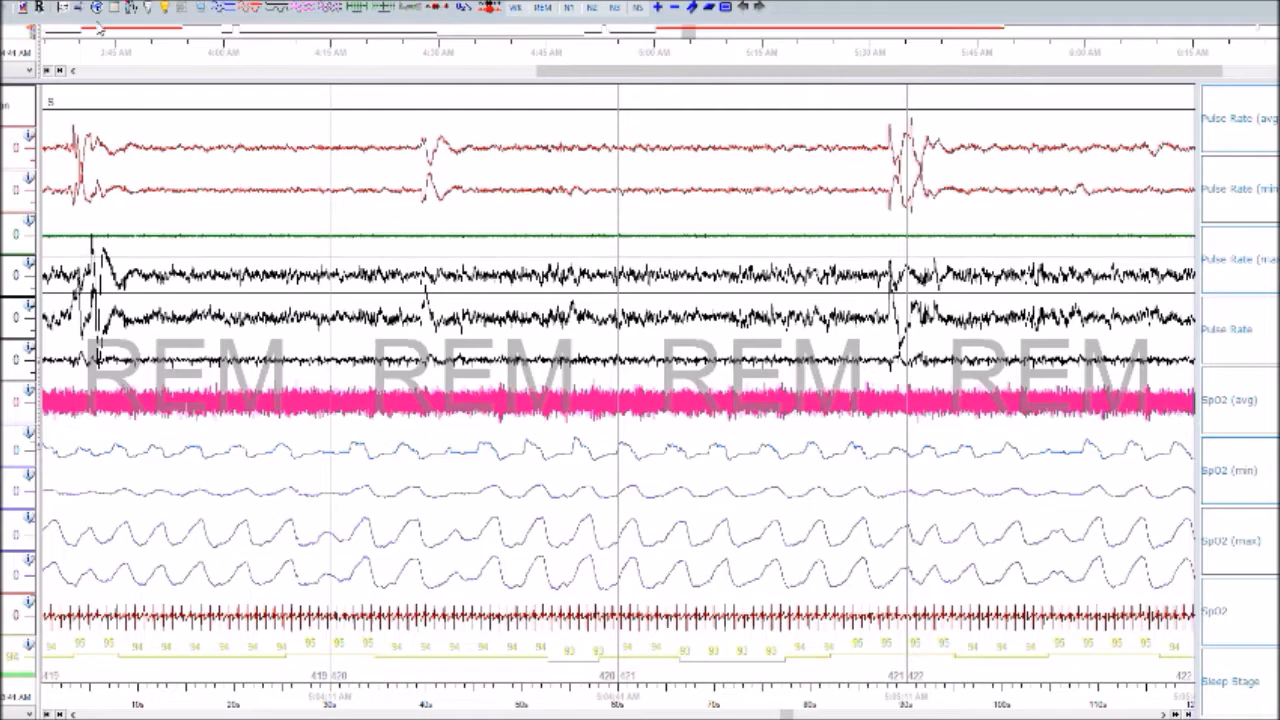
scroll(527, 395, "down", 5)
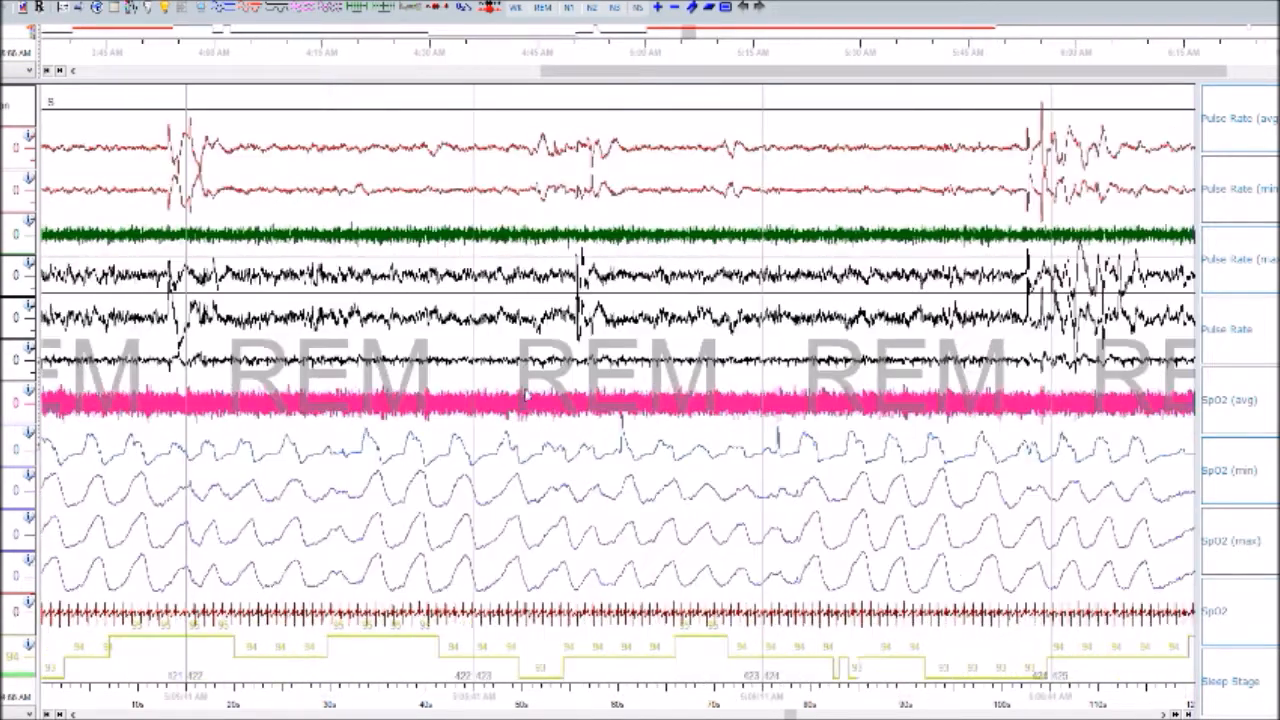
scroll(750, 398, "down", 4)
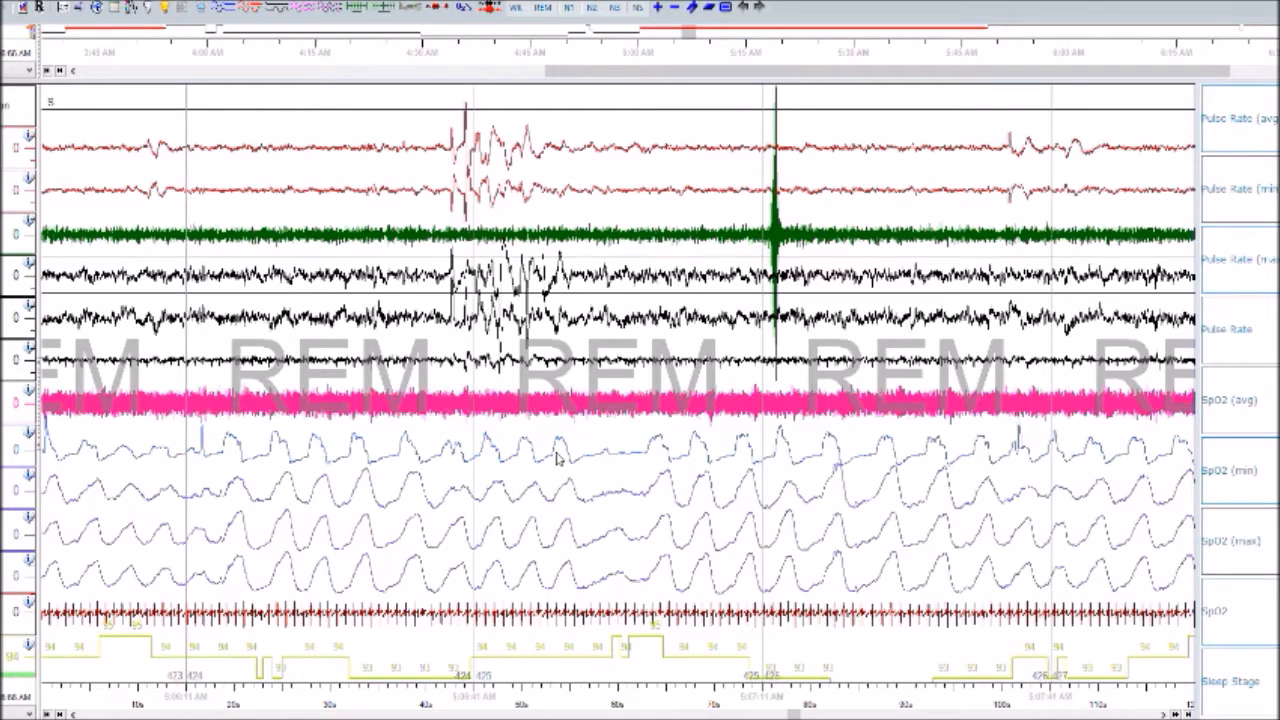
scroll(600, 452, "down", 7)
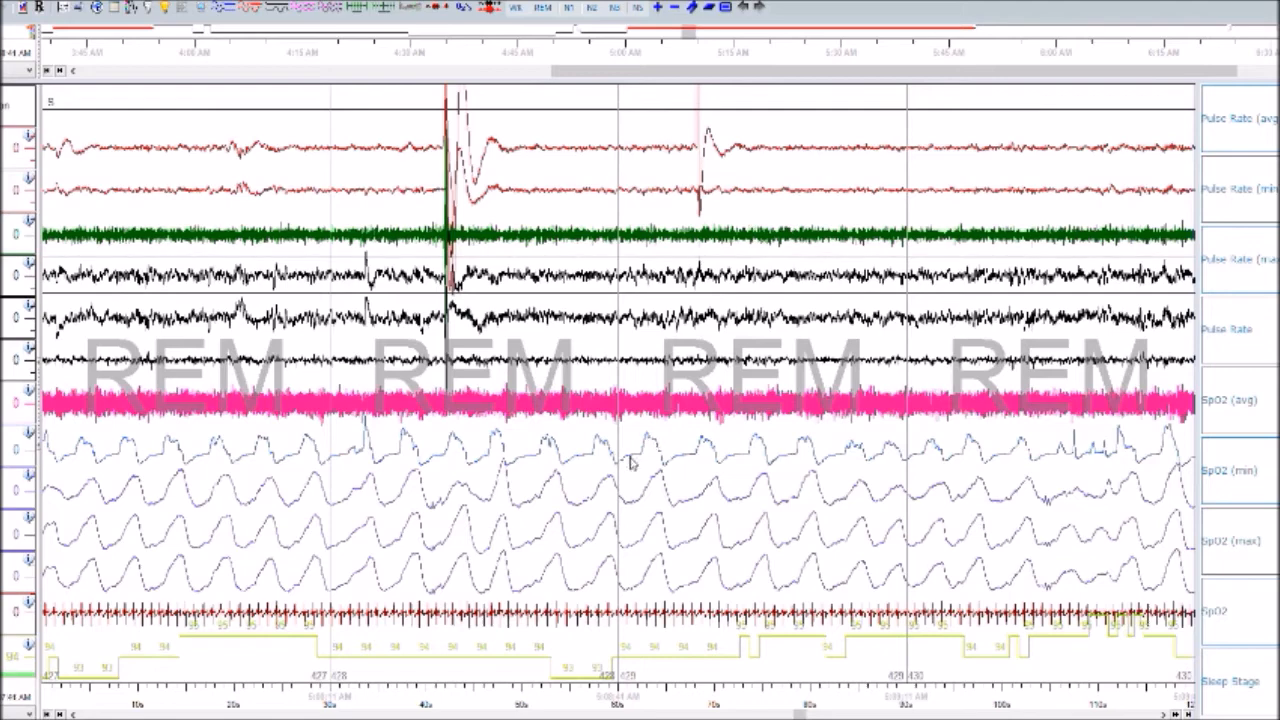
scroll(496, 457, "down", 2)
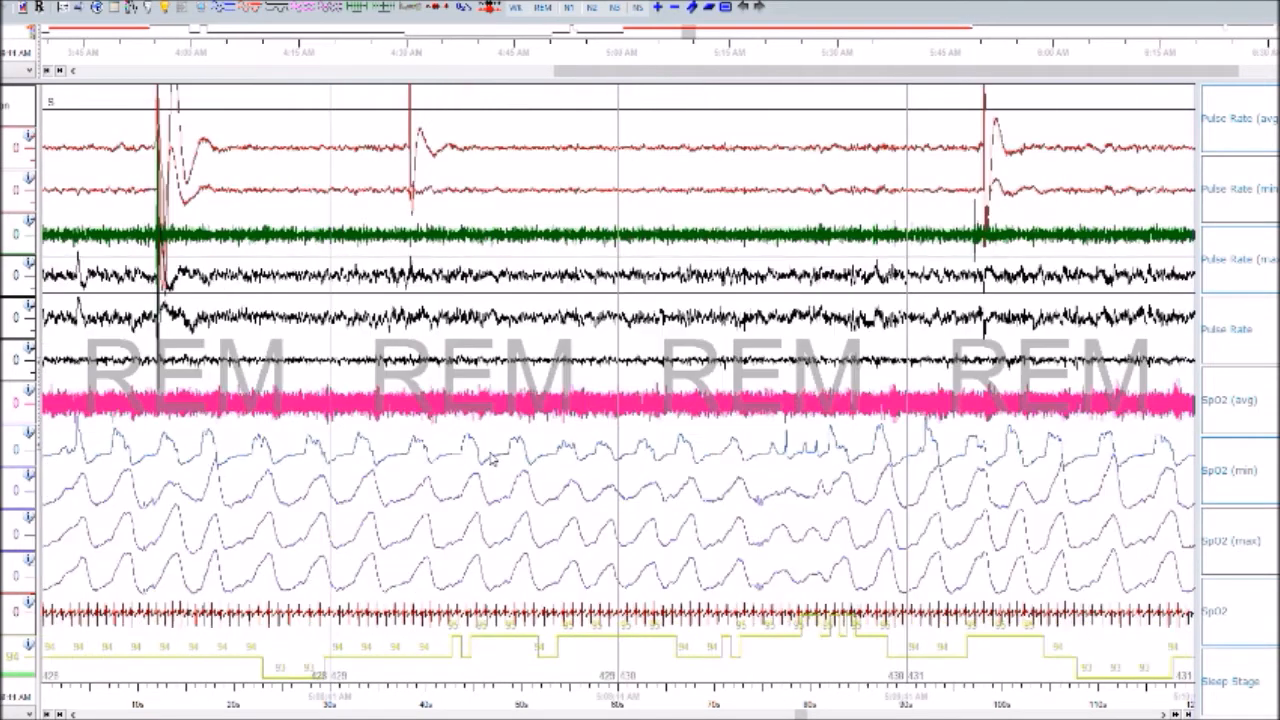
scroll(491, 458, "down", 2)
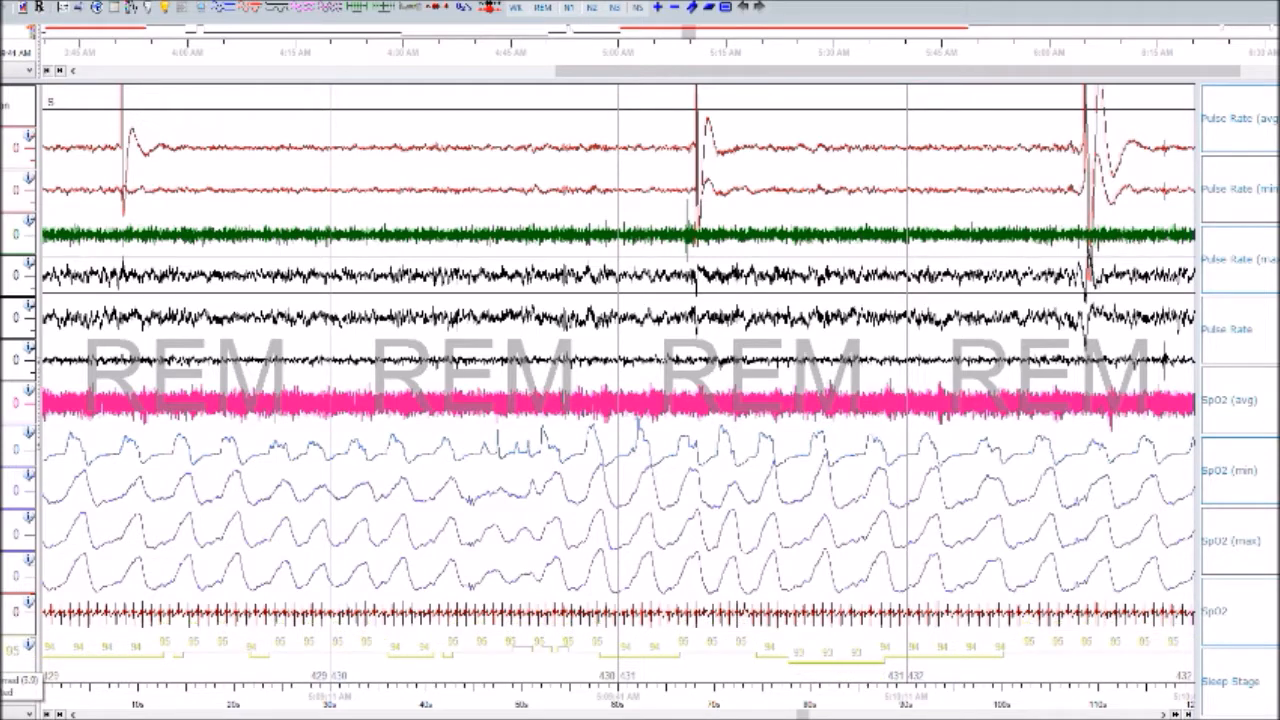
- Examine the airflow traces and SpO2 values across REM epochs 432 to 449 for flow limitation ending in an arousal
key("Page_Down")
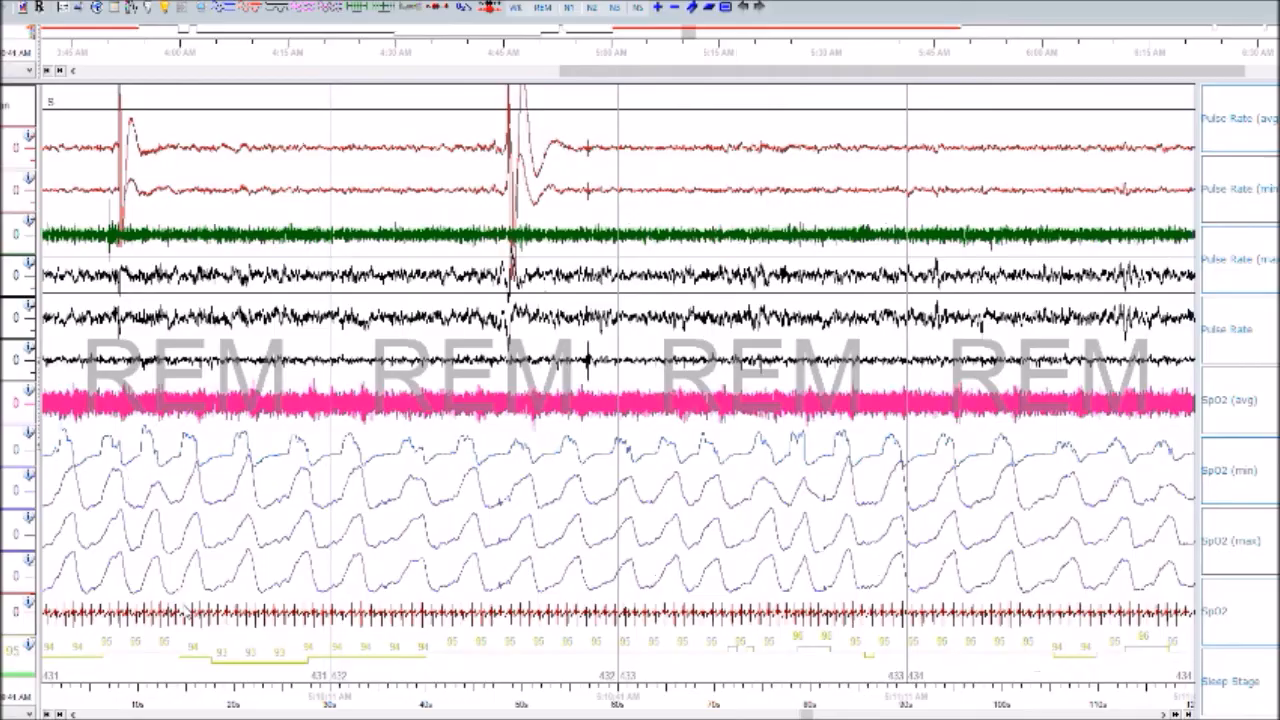
key("Page_Down")
key("Page_Down")
key("Page_Down")
key("Page_Down")
key("Page_Down")
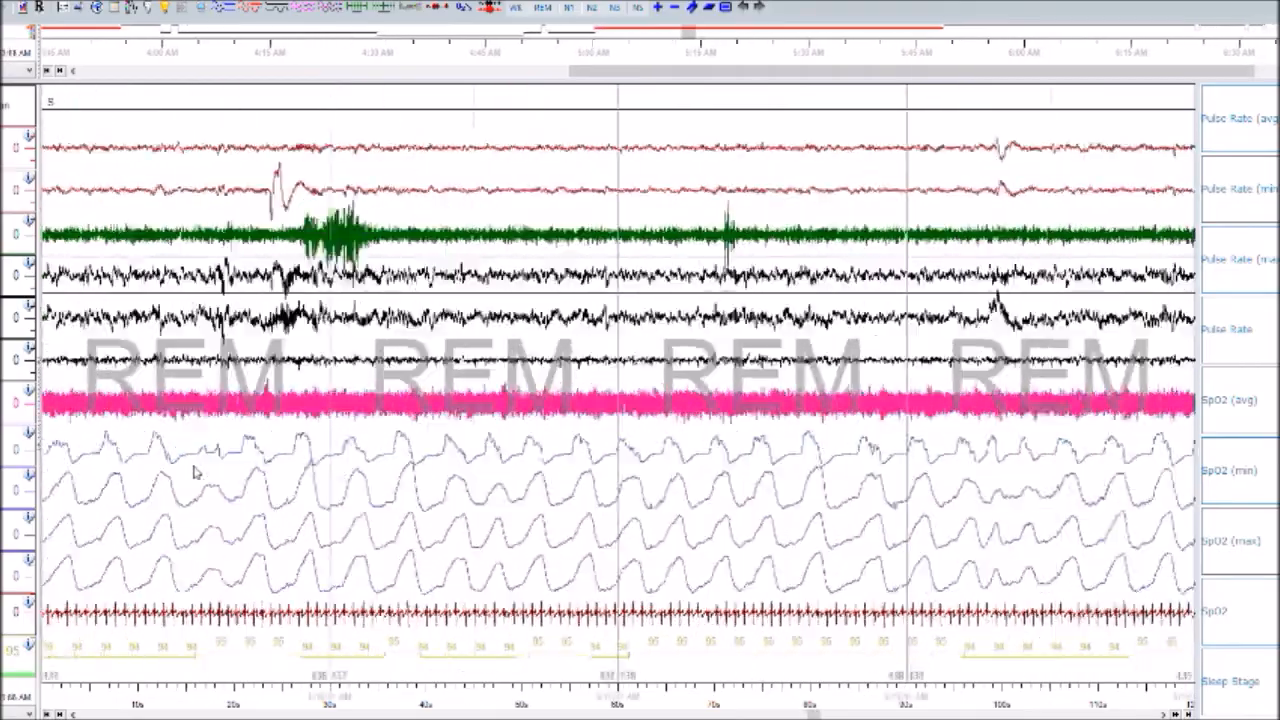
key("Page_Down")
key("Page_Down")
key("Page_Down")
key("Page_Down")
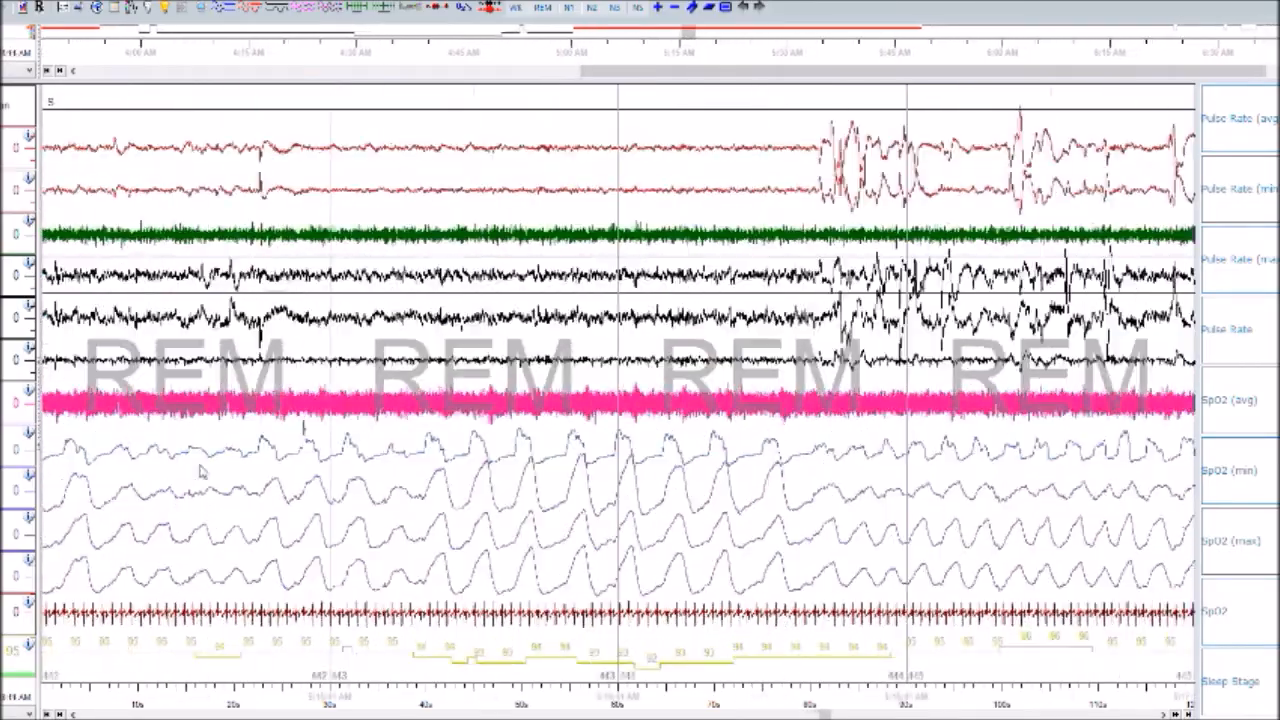
key("Page_Down")
key("Page_Down")
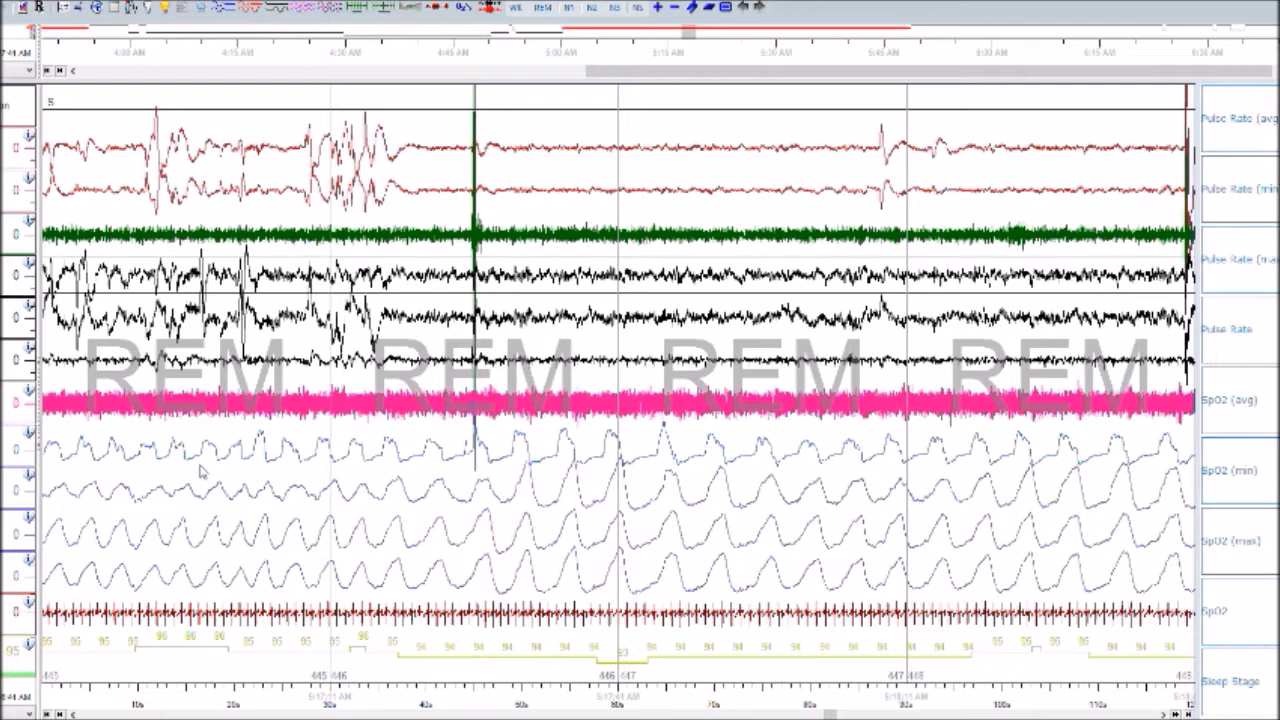
key("Page_Down")
key("Page_Down")
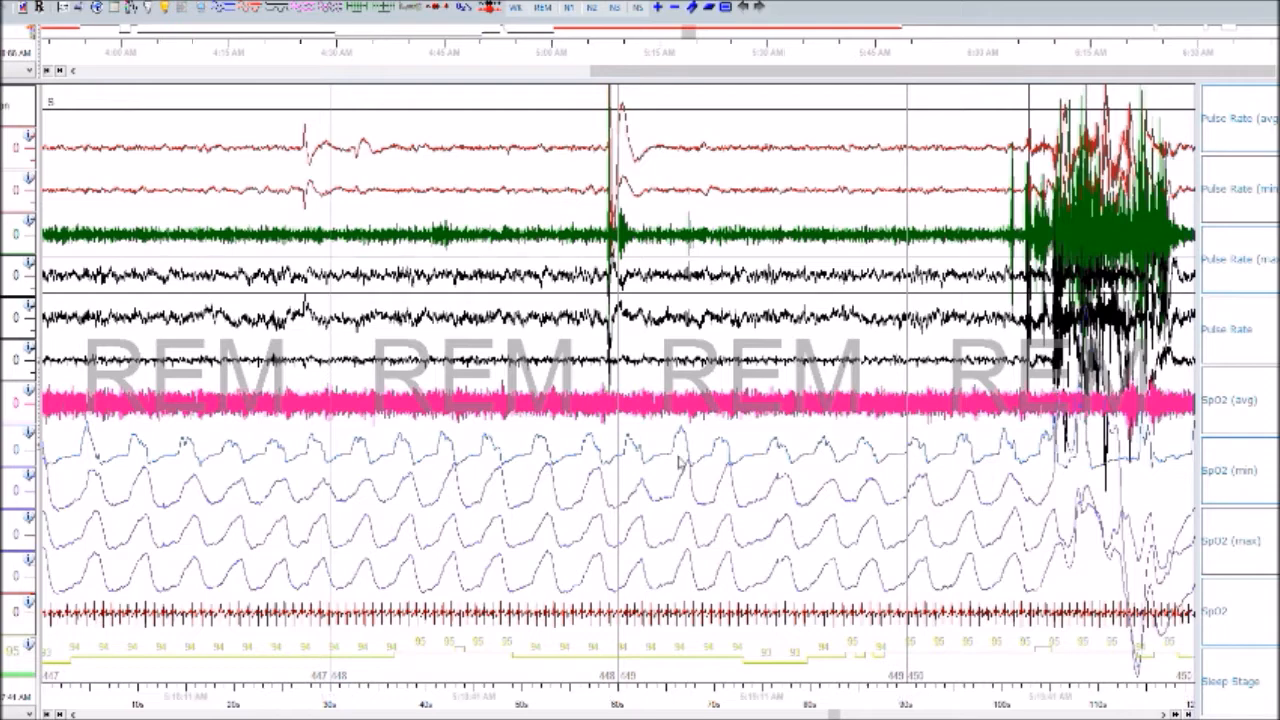
- Score a RERA about 31 seconds long on the uppermost airflow trace, from REM epoch 449 into epoch 450
key("Page_Down")
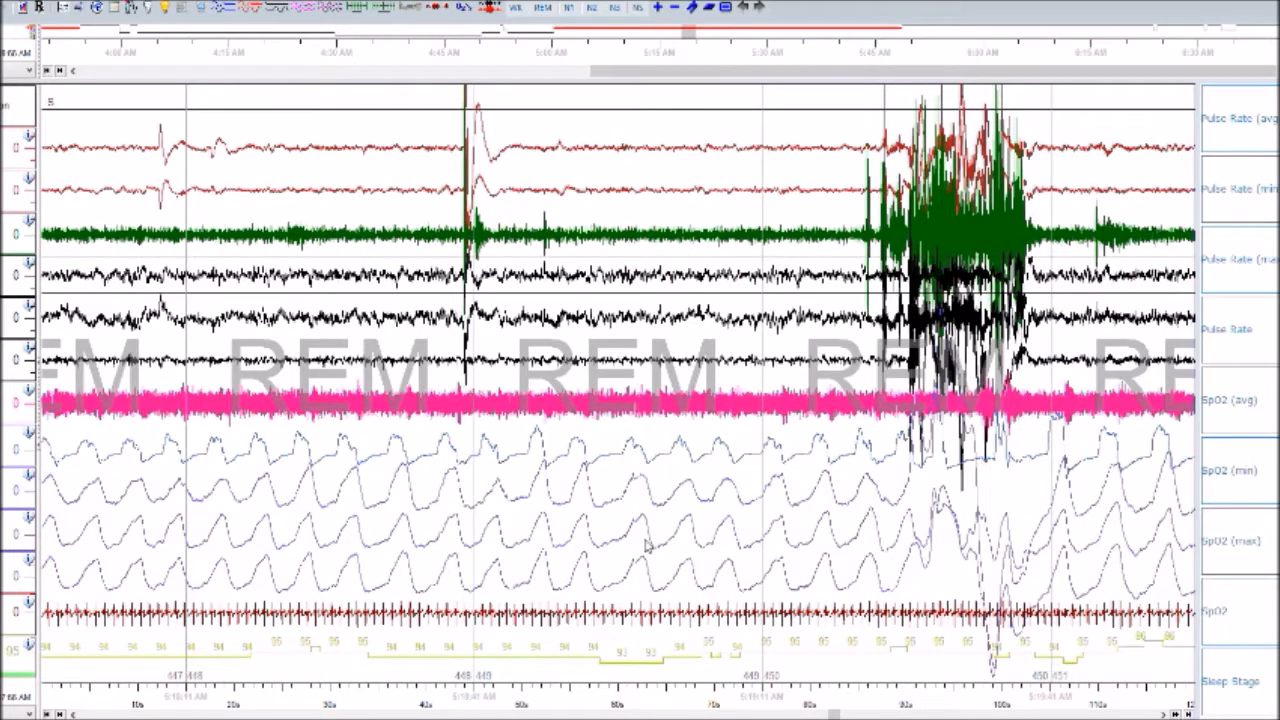
left_click_drag(638, 455, 938, 455)
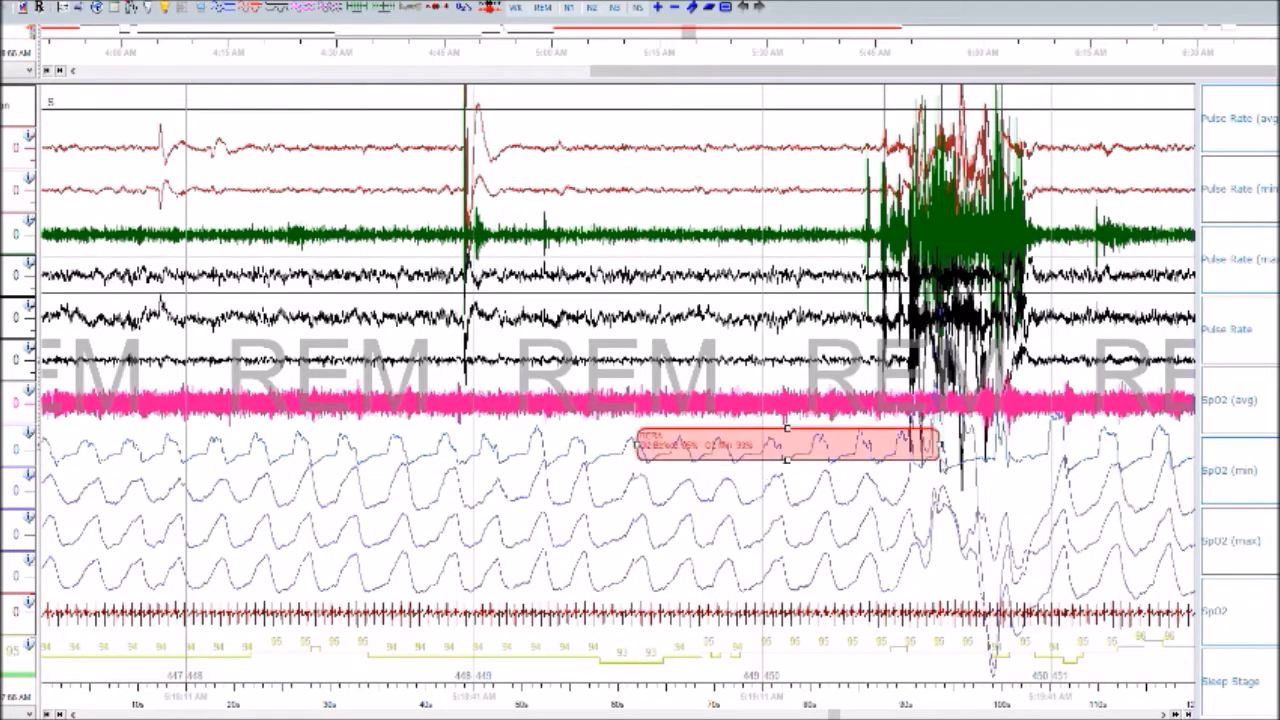
mouse_move(710, 445)
- Score a RERA about 29 seconds long on the uppermost airflow trace, from REM epoch 454 into epoch 455
scroll(632, 463, "down", 1)
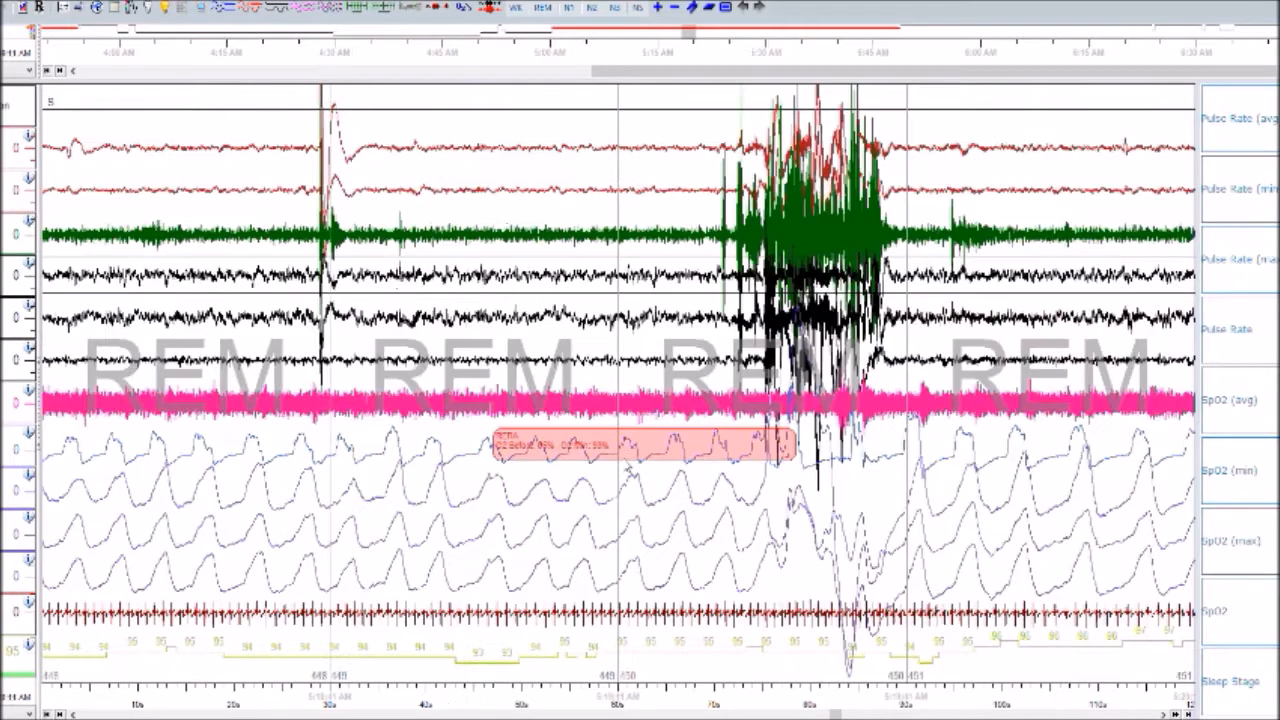
scroll(627, 466, "down", 10)
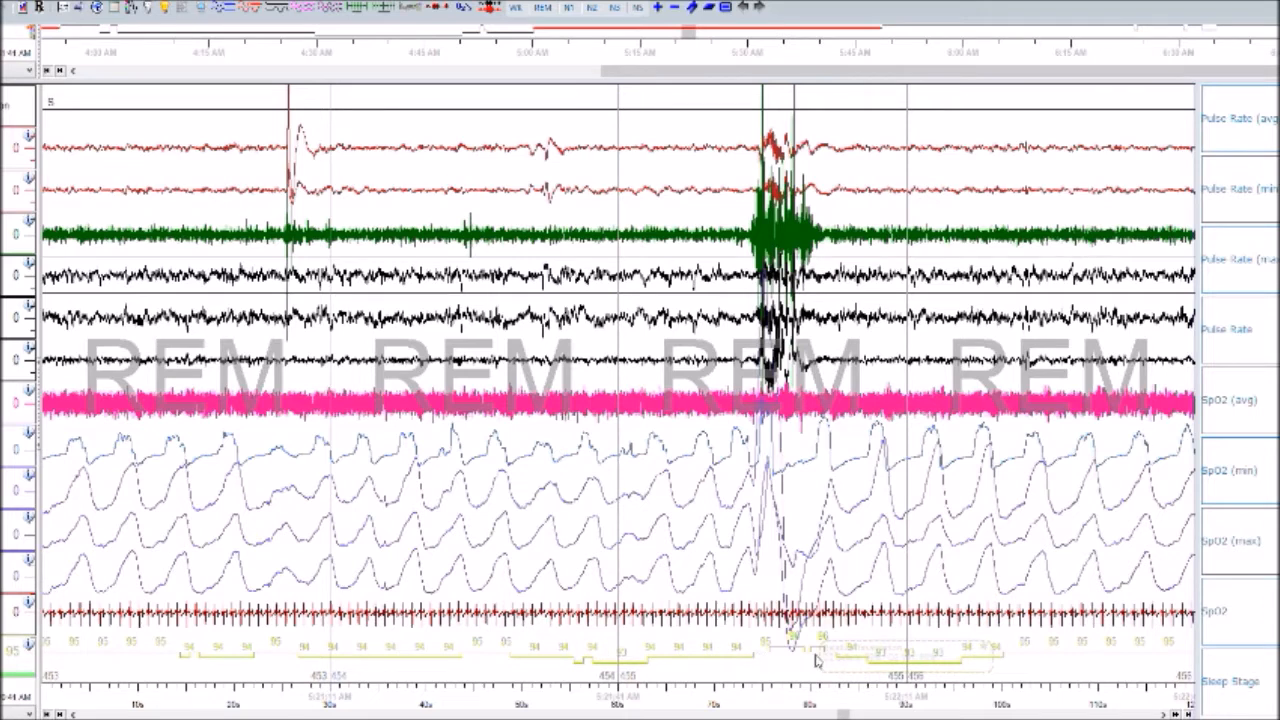
left_click_drag(508, 432, 785, 453)
- Examine the airflow traces and SpO2 values from REM epoch 456 to epoch 482 for respiratory events
scroll(497, 496, "down", 2)
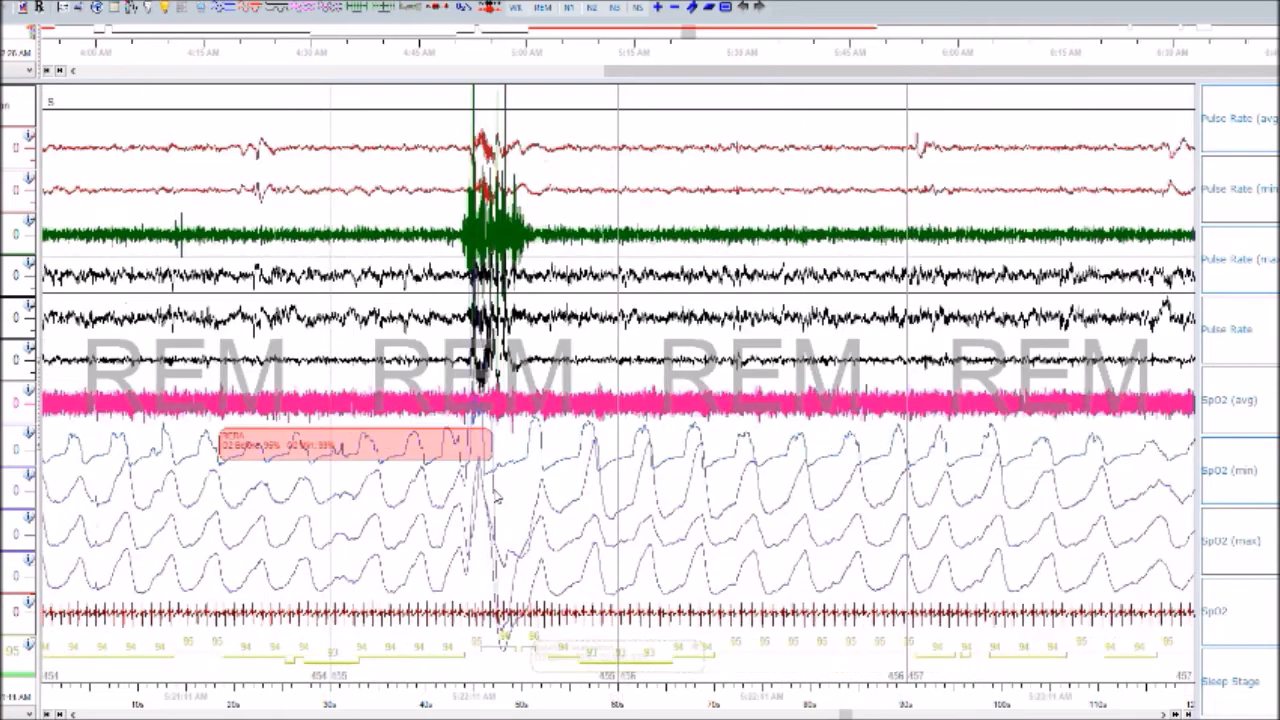
scroll(497, 496, "down", 5)
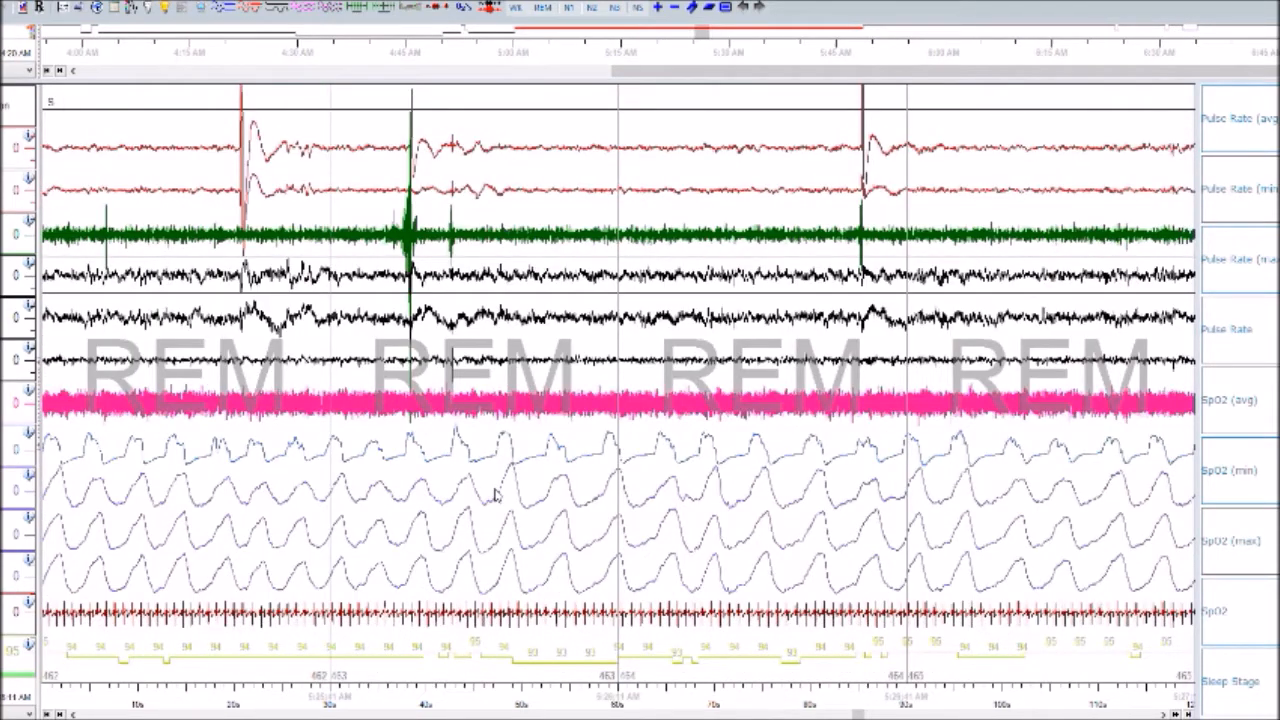
scroll(495, 496, "down", 3)
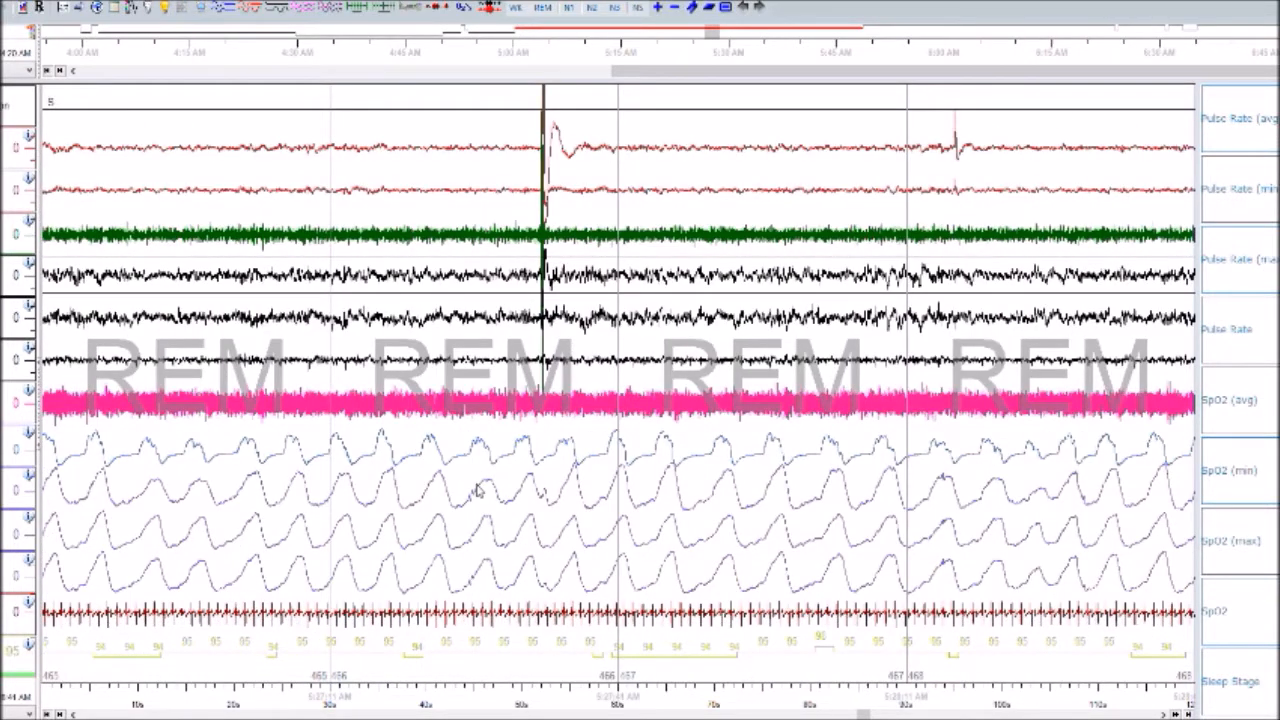
scroll(478, 490, "down", 1)
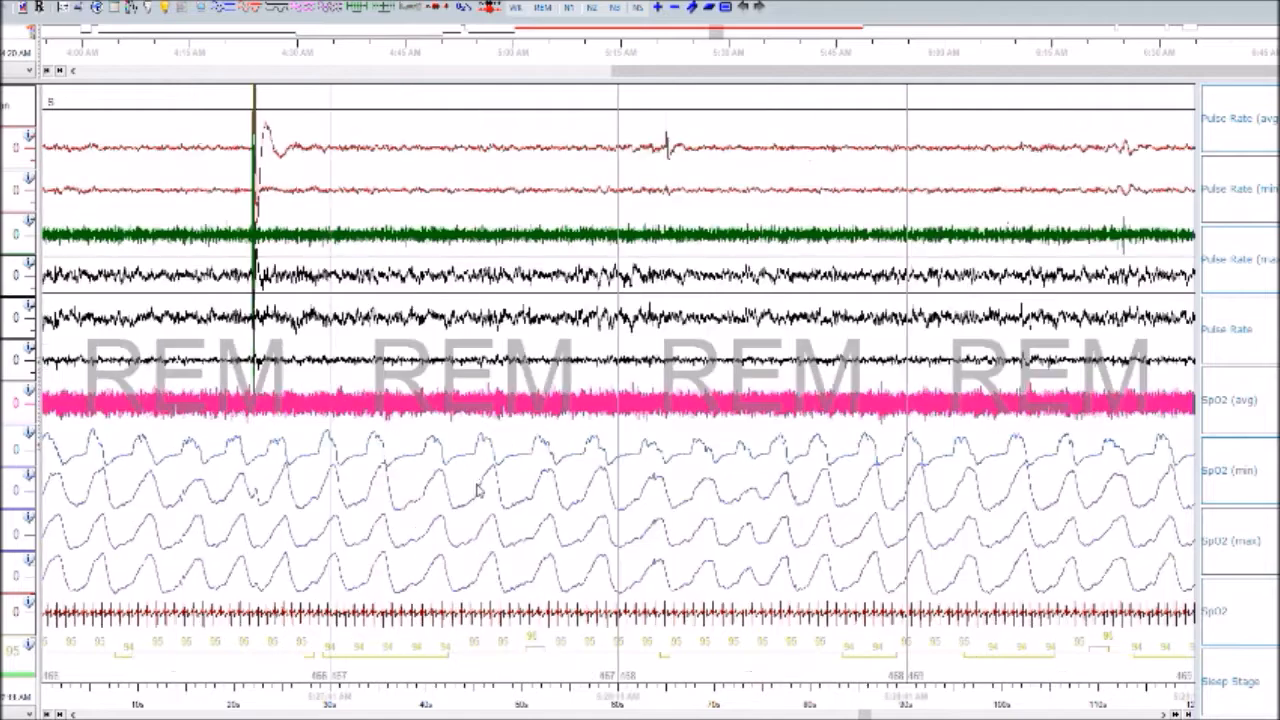
scroll(413, 489, "down", 4)
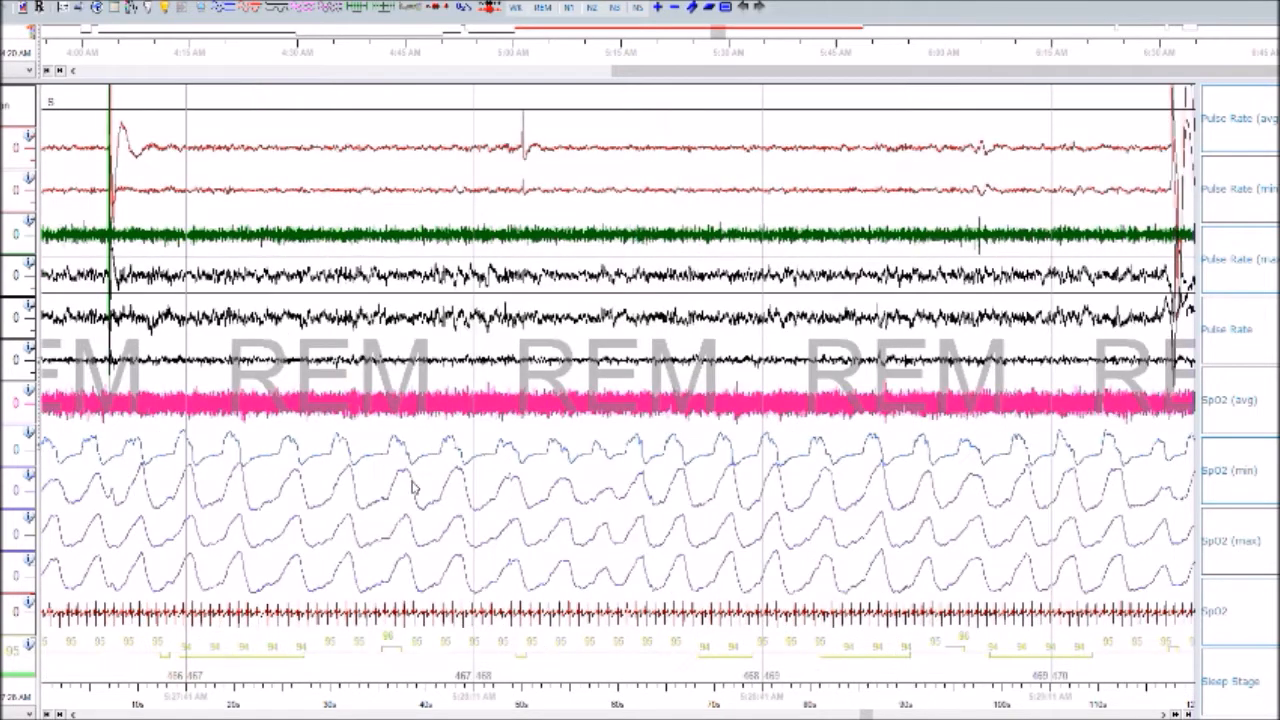
scroll(411, 486, "down", 3)
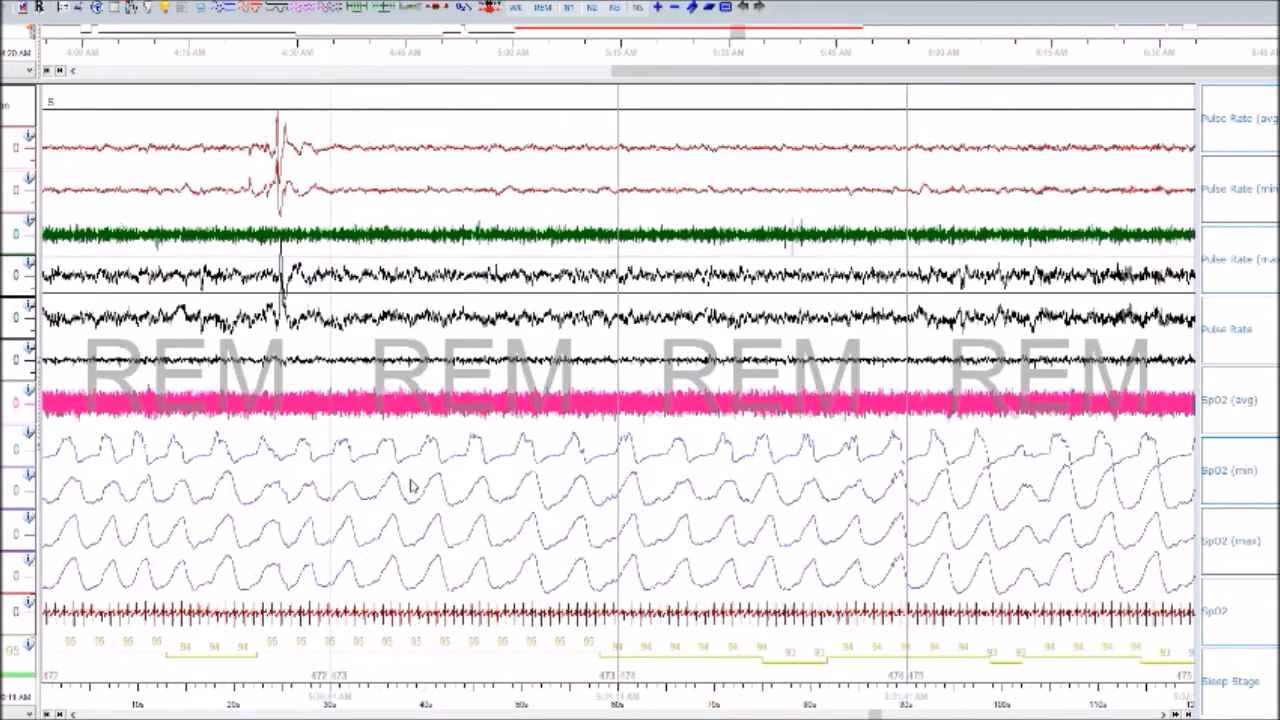
scroll(411, 486, "down", 3)
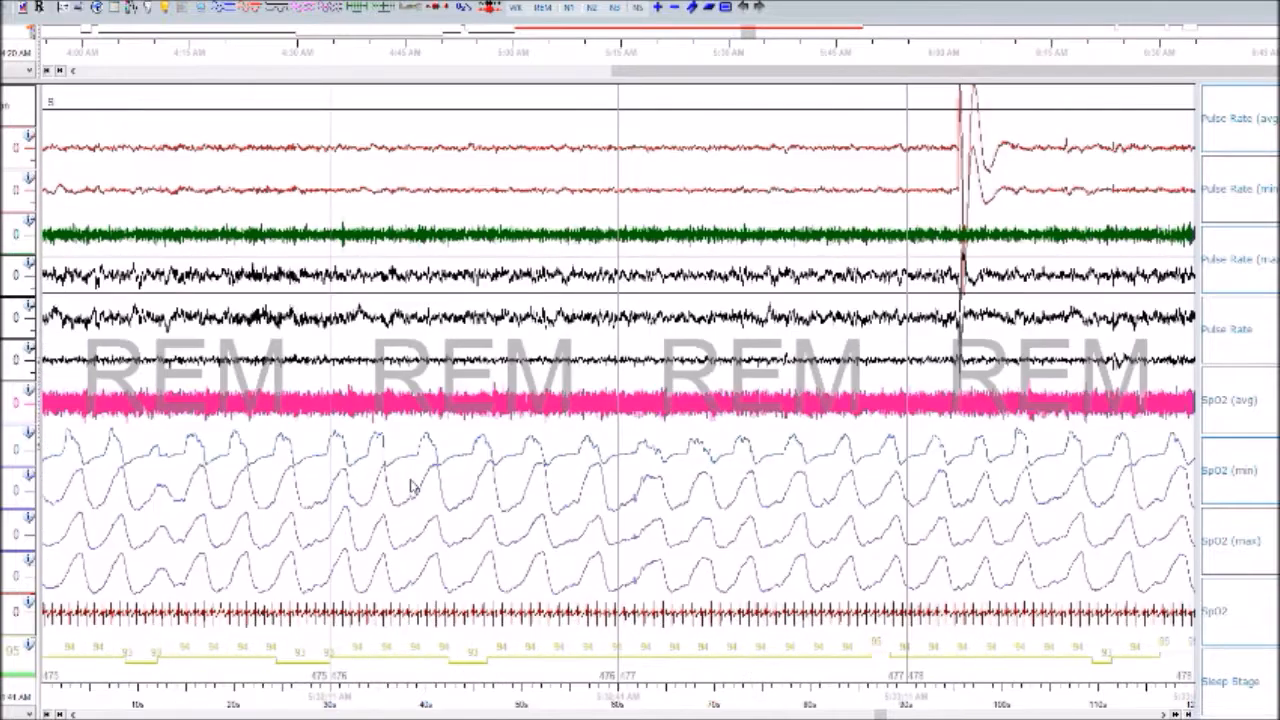
scroll(411, 486, "down", 4)
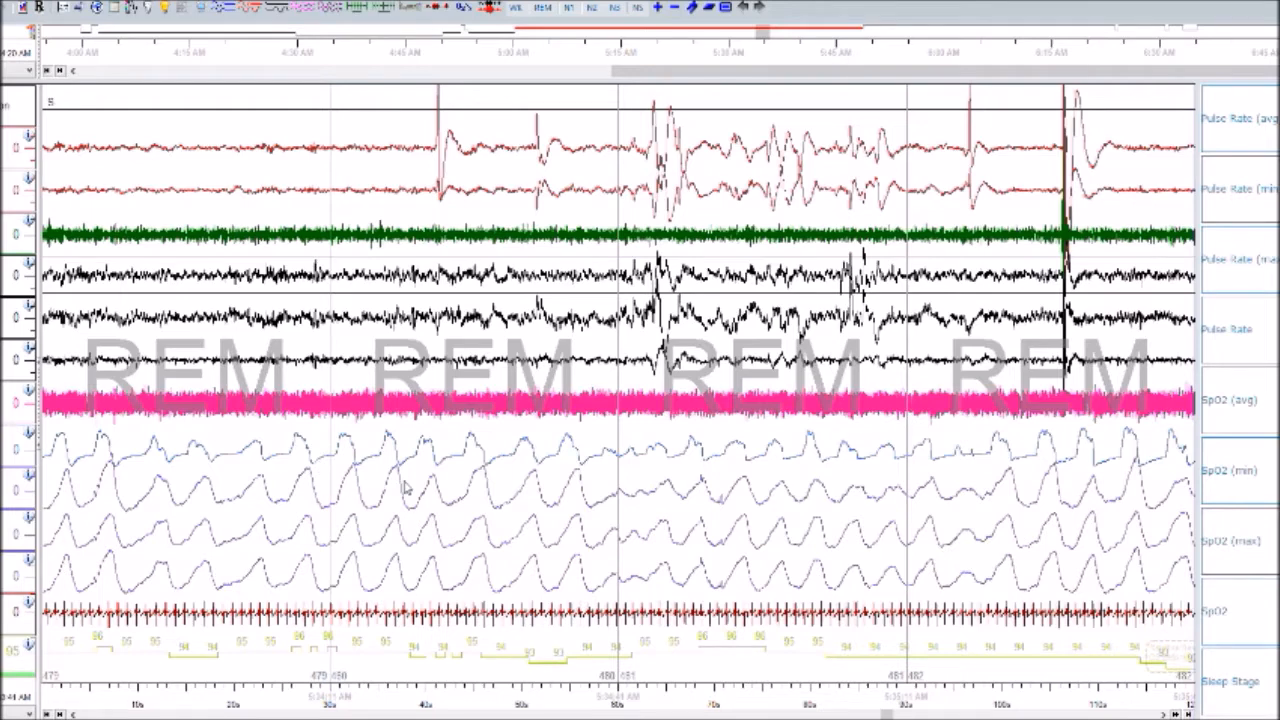
- Score a hypopnea about 47 seconds long on the uppermost airflow trace, across REM epochs 481 and 482
scroll(408, 488, "down", 2)
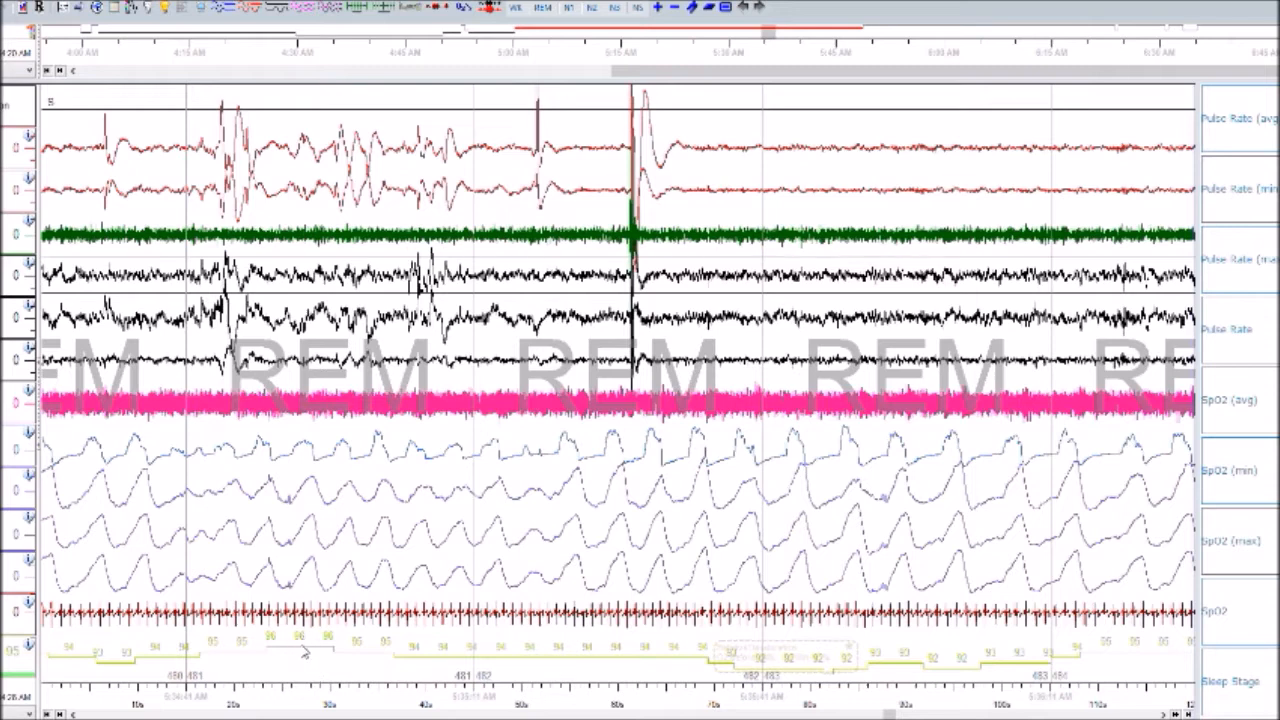
mouse_move(830, 673)
left_click_drag(177, 440, 628, 450)
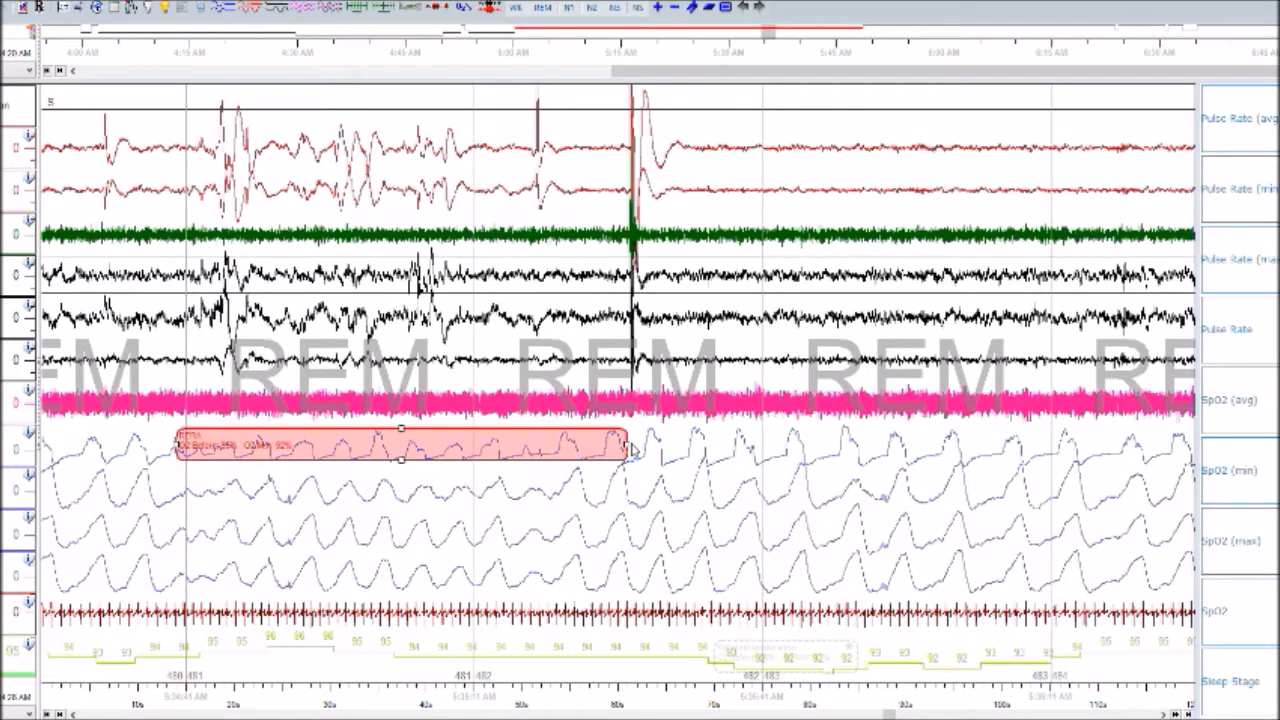
key("h")
scroll(505, 442, "down", 1)
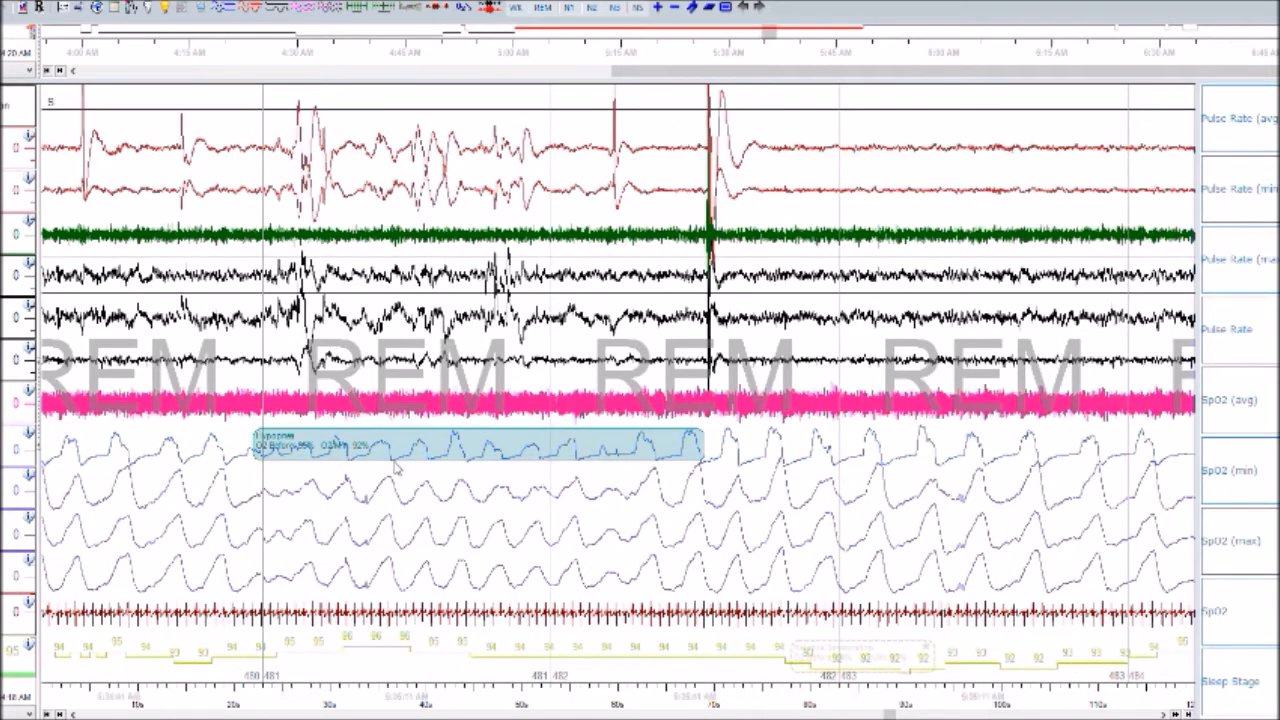
- Score a hypopnea about 37 seconds long on the uppermost airflow trace, across REM epoch 494 into epoch 495, before the desaturation
scroll(395, 467, "down", 12)
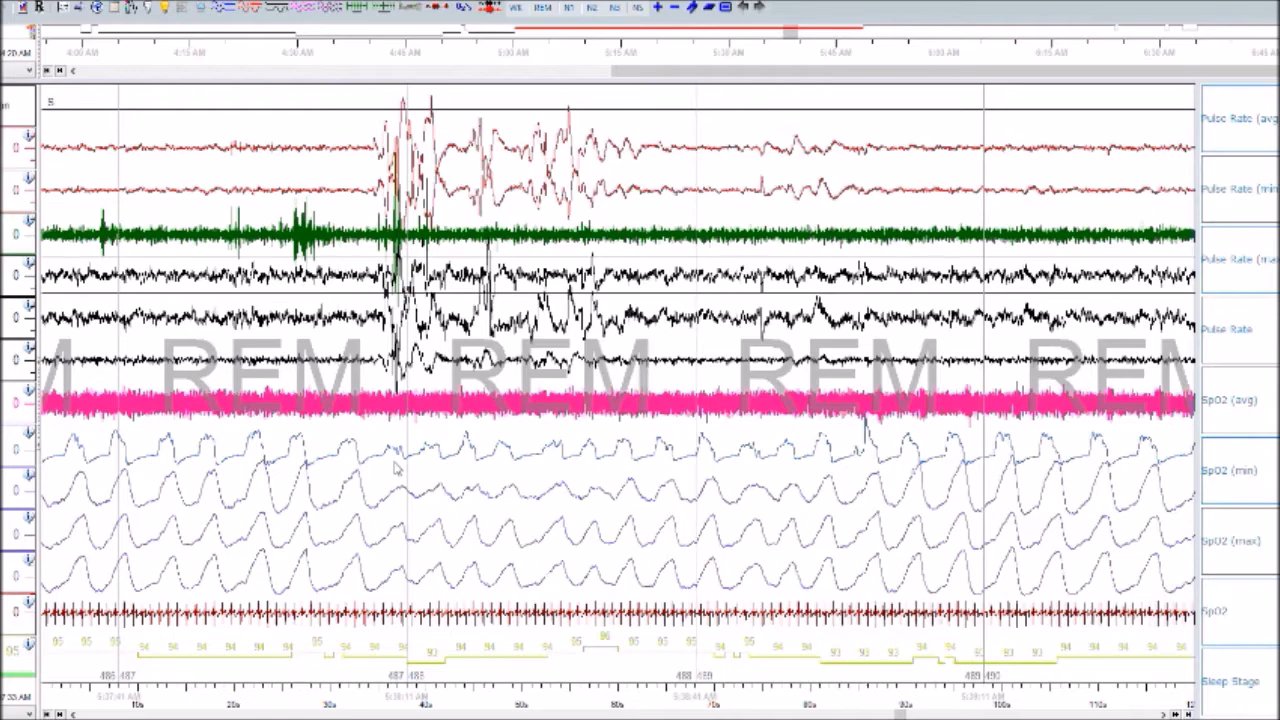
scroll(397, 467, "down", 8)
scroll(408, 440, "down", 5)
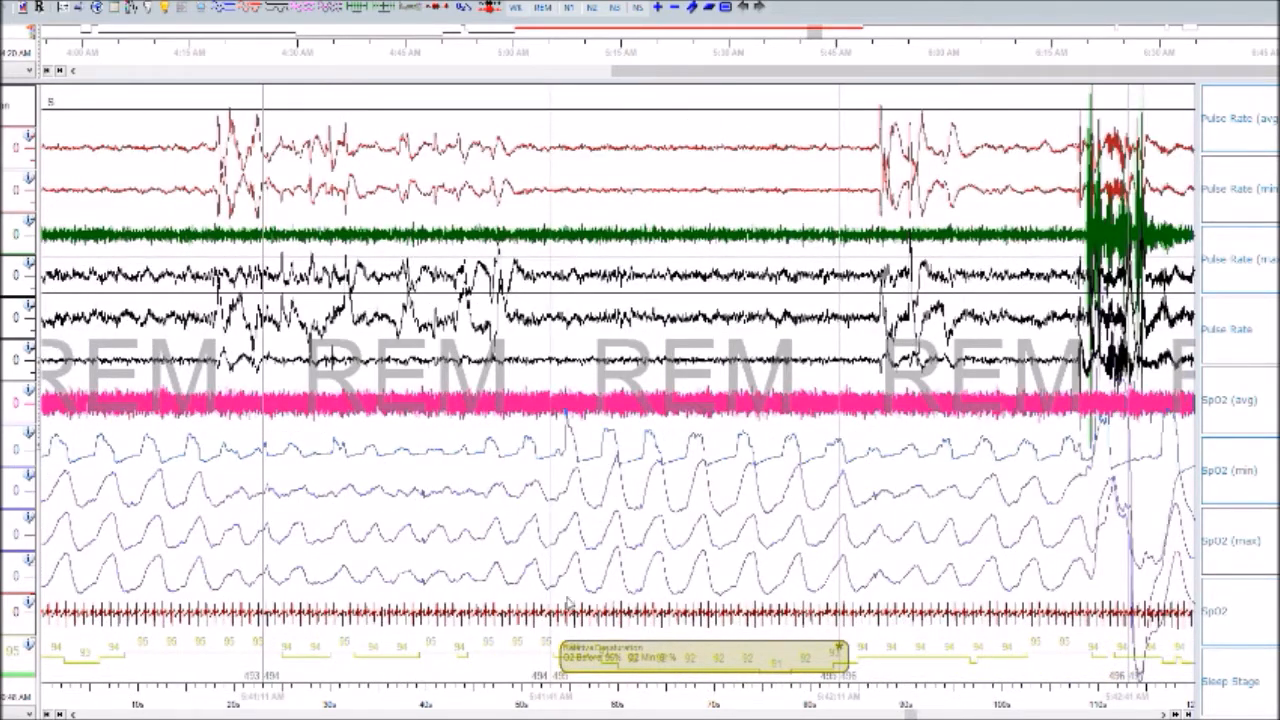
mouse_move(250, 460)
left_mouse_down()
mouse_move(640, 456)
mouse_move(606, 456)
left_mouse_up()
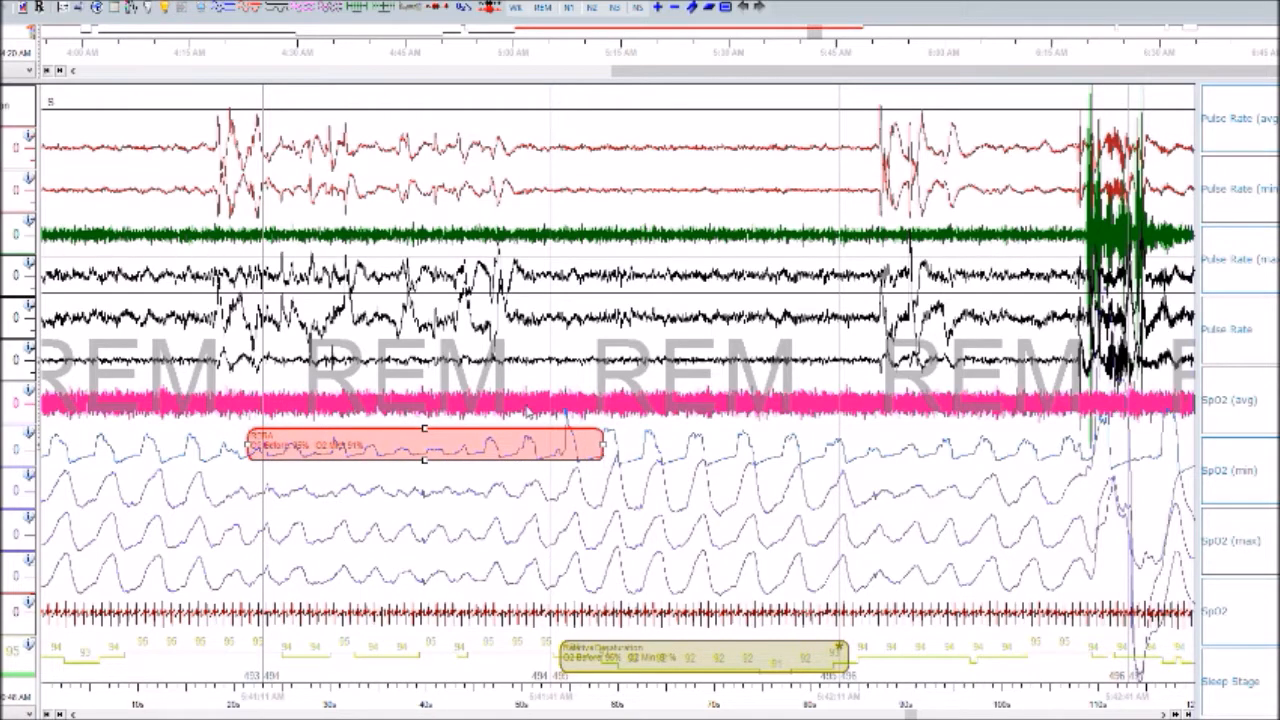
scroll(610, 457, "up", 1)
- Score a RERA about 21 seconds long on the uppermost airflow trace in REM epoch 496, ending at the arousal
scroll(630, 455, "down", 3)
left_click_drag(537, 457, 738, 457)
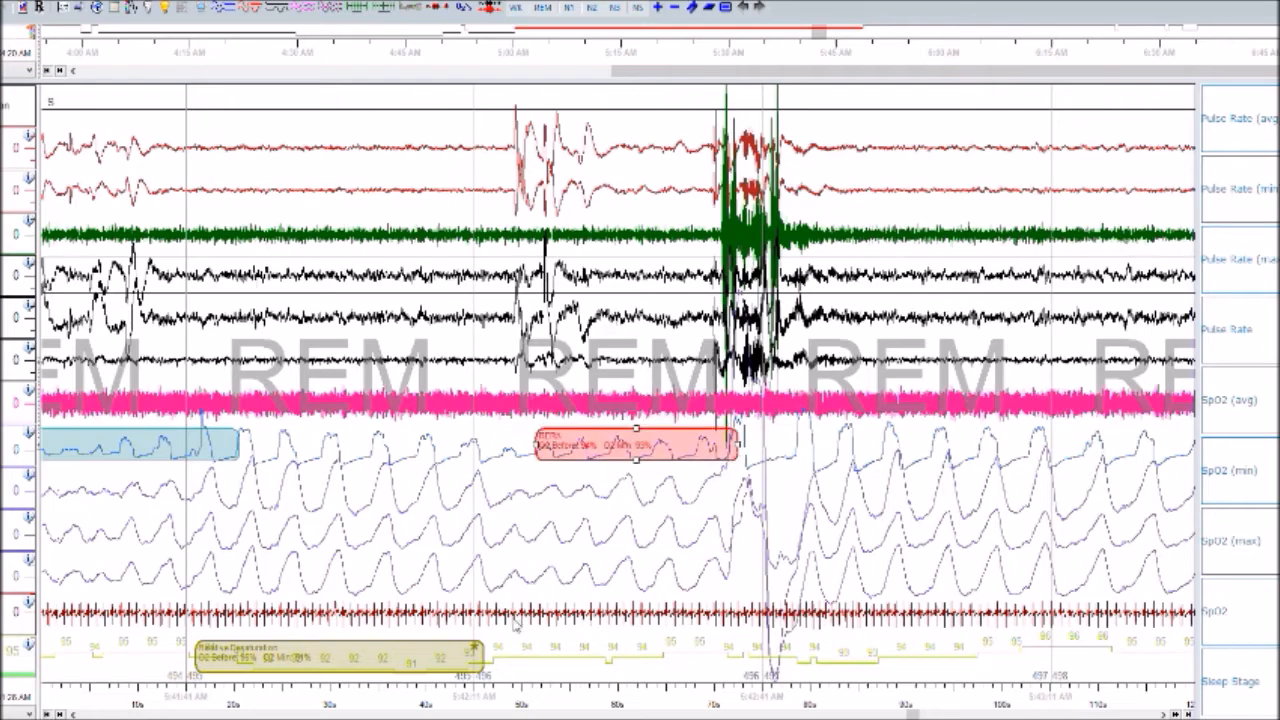
scroll(786, 663, "down", 10)
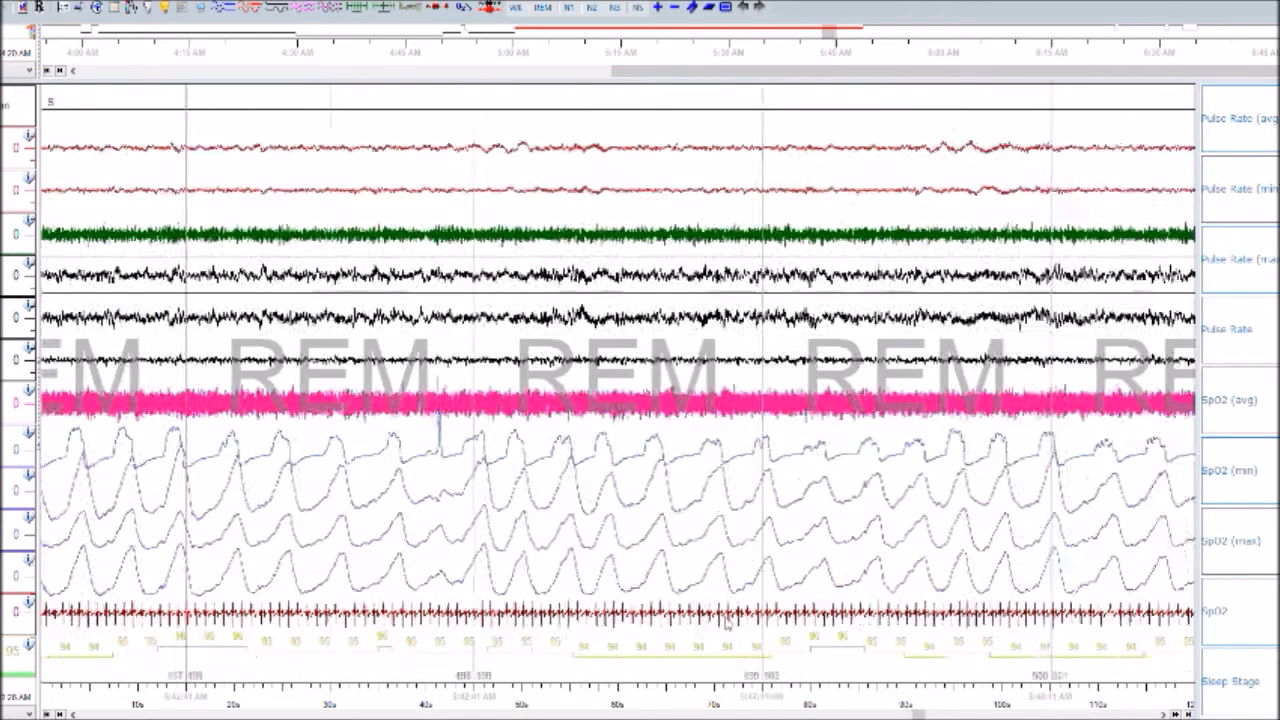
- Score a RERA about 29 seconds long on the uppermost airflow trace in REM epoch 508, ending at the awakening
scroll(714, 622, "down", 8)
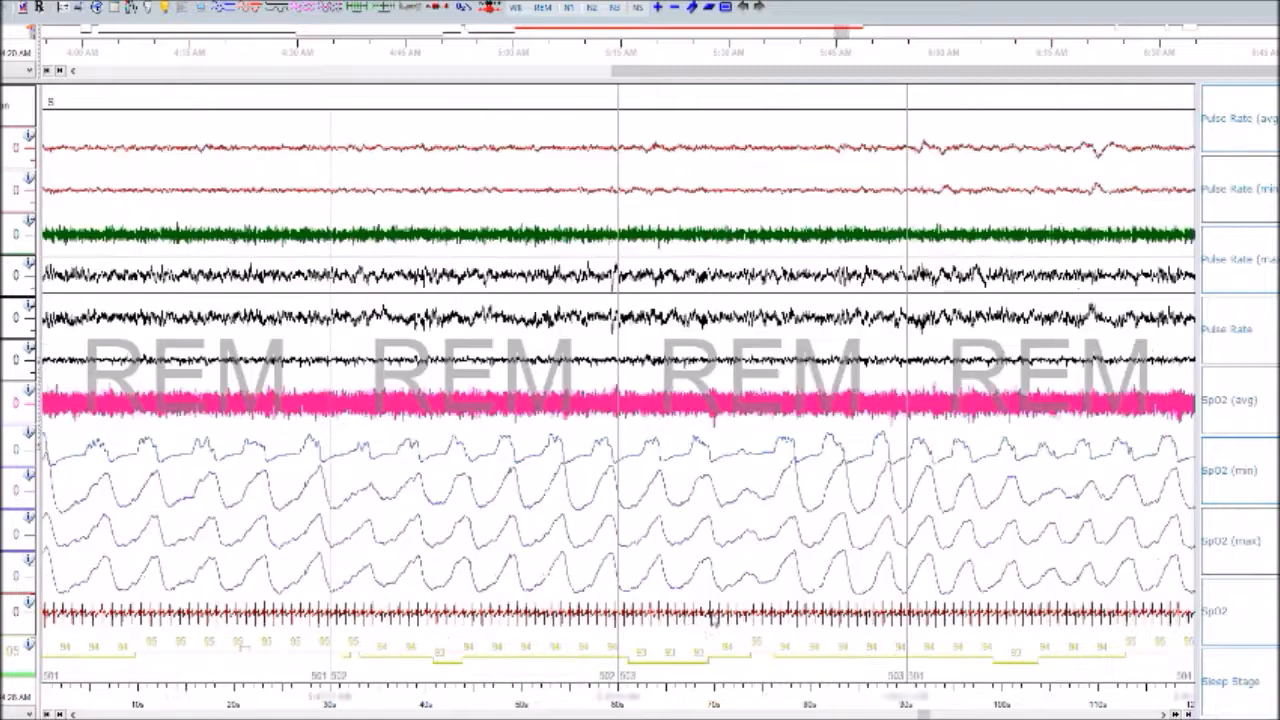
scroll(676, 618, "down", 6)
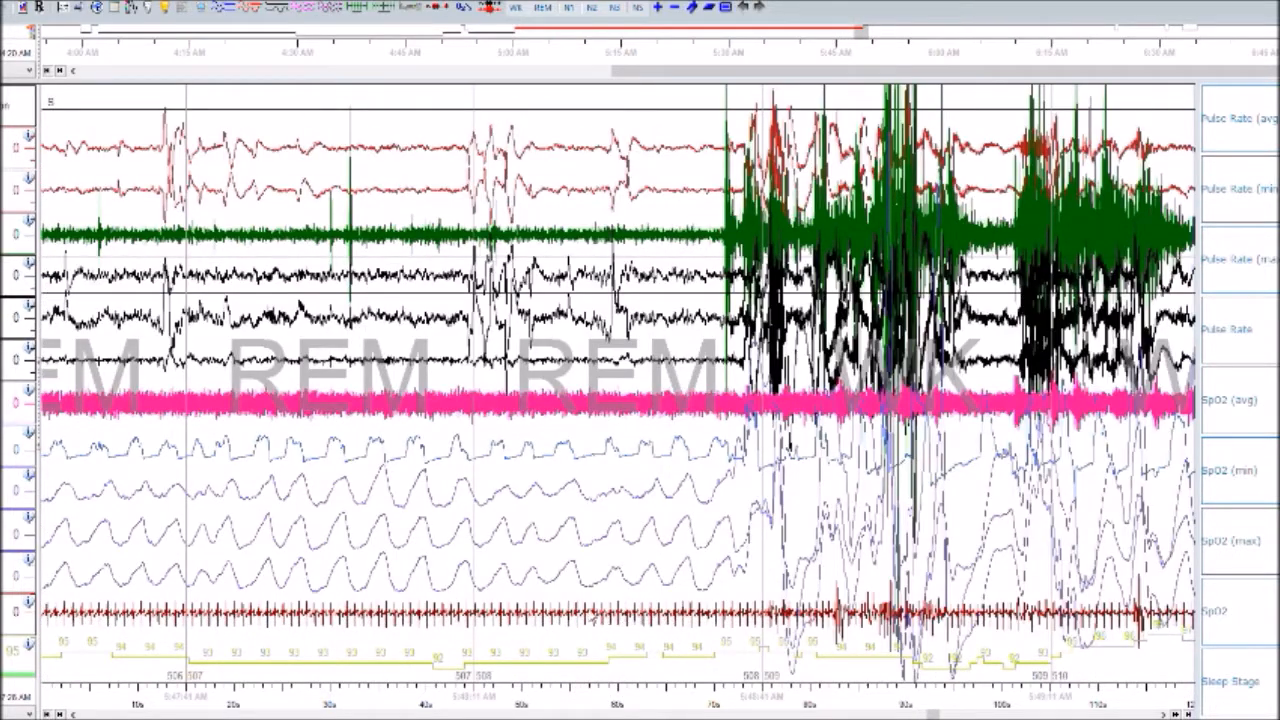
left_click_drag(488, 430, 766, 458)
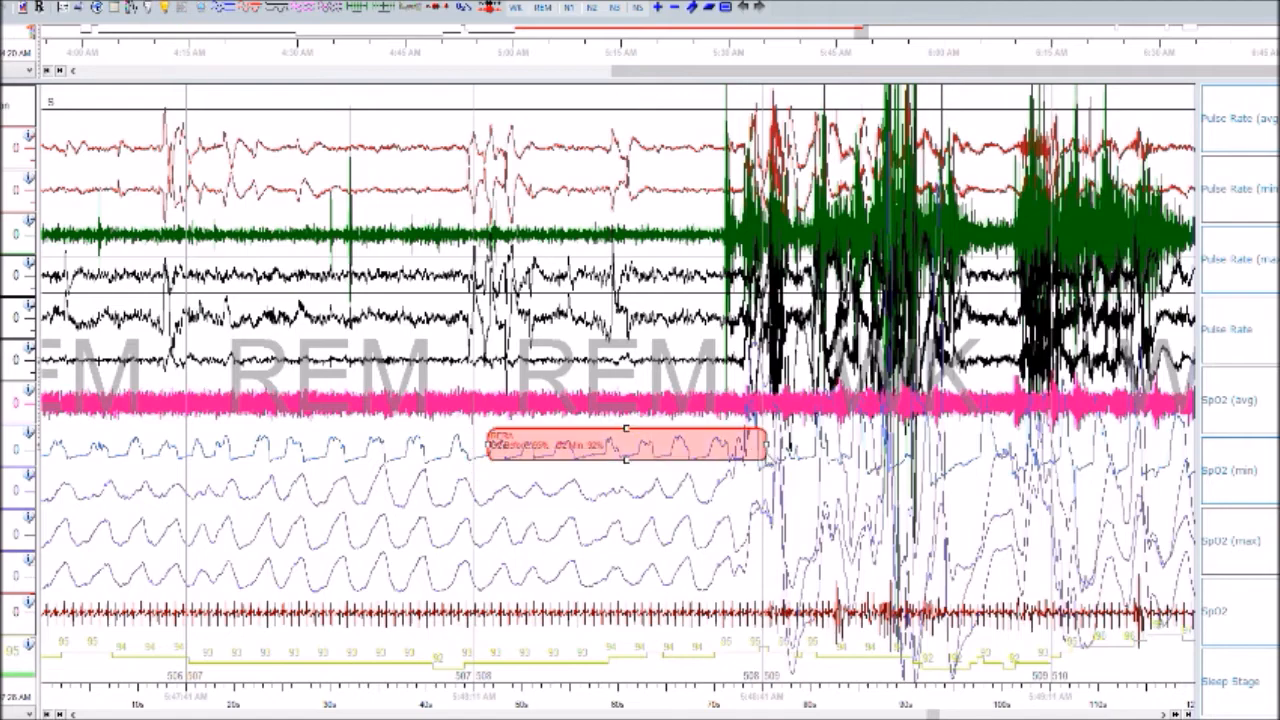
- Score a RERA about 23 seconds long on the uppermost airflow trace in N1 epoch 579
scroll(705, 500, "down", 6)
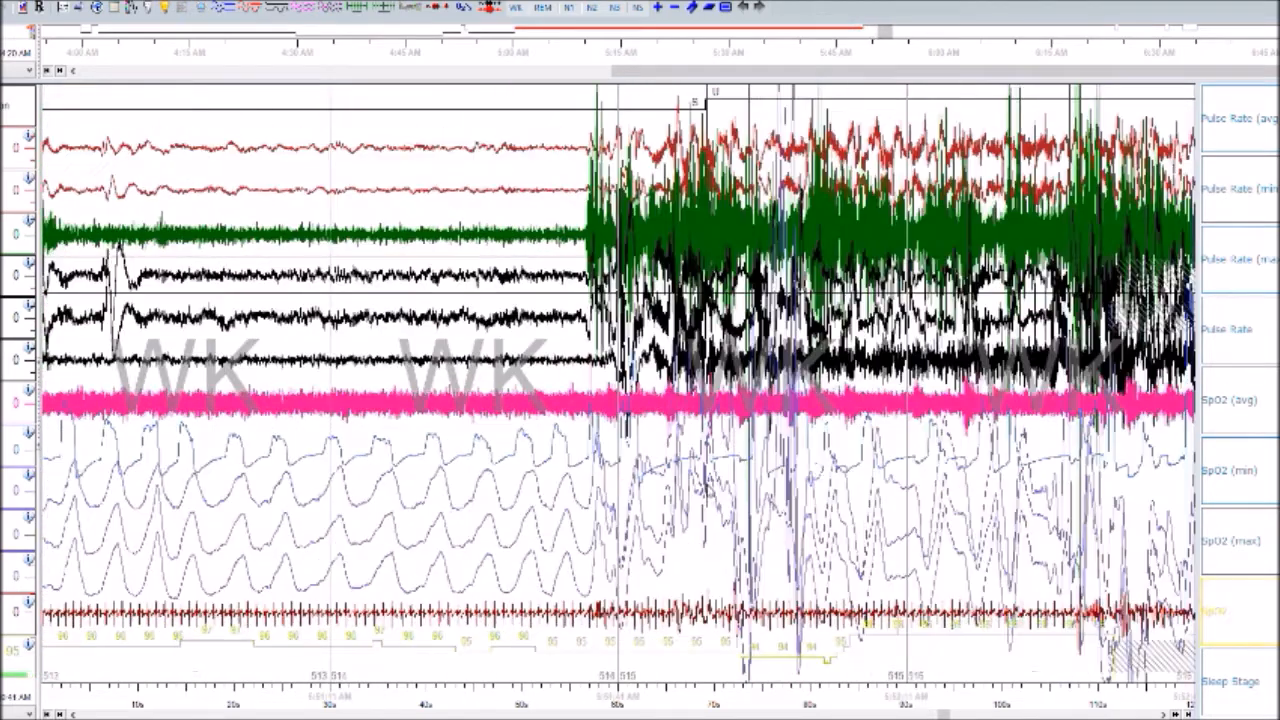
left_click(1104, 30)
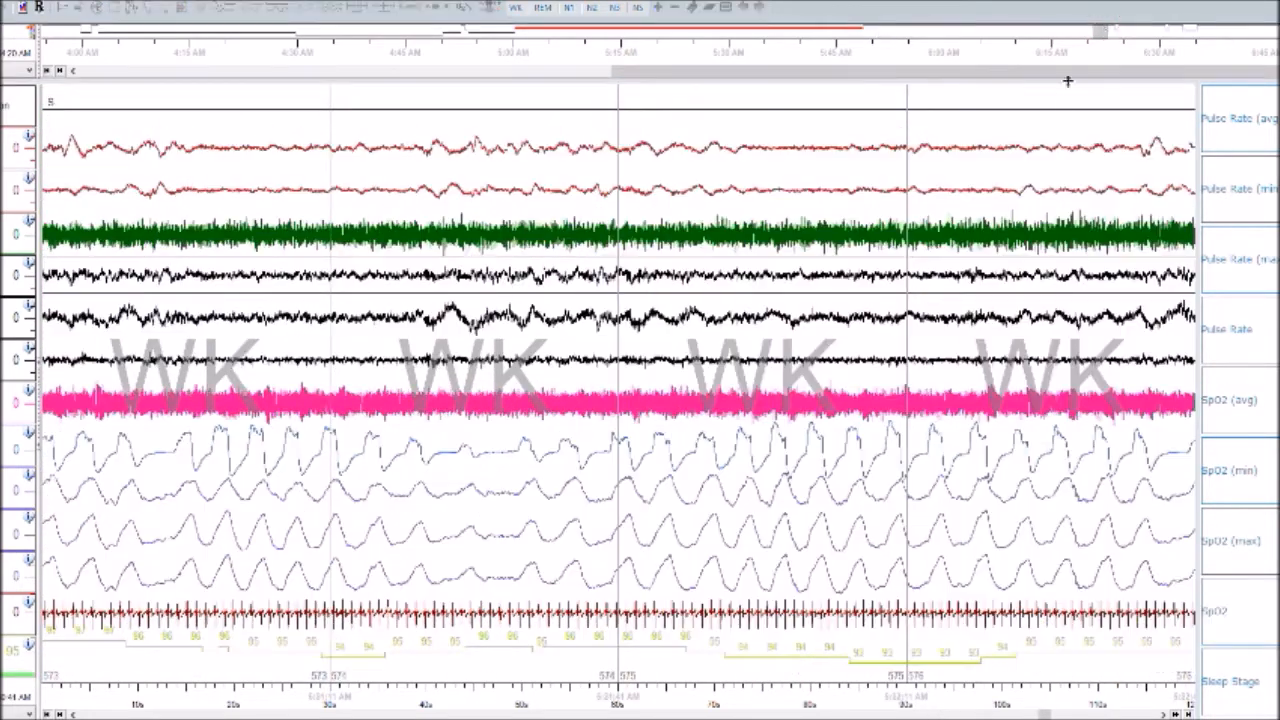
left_click(1112, 40)
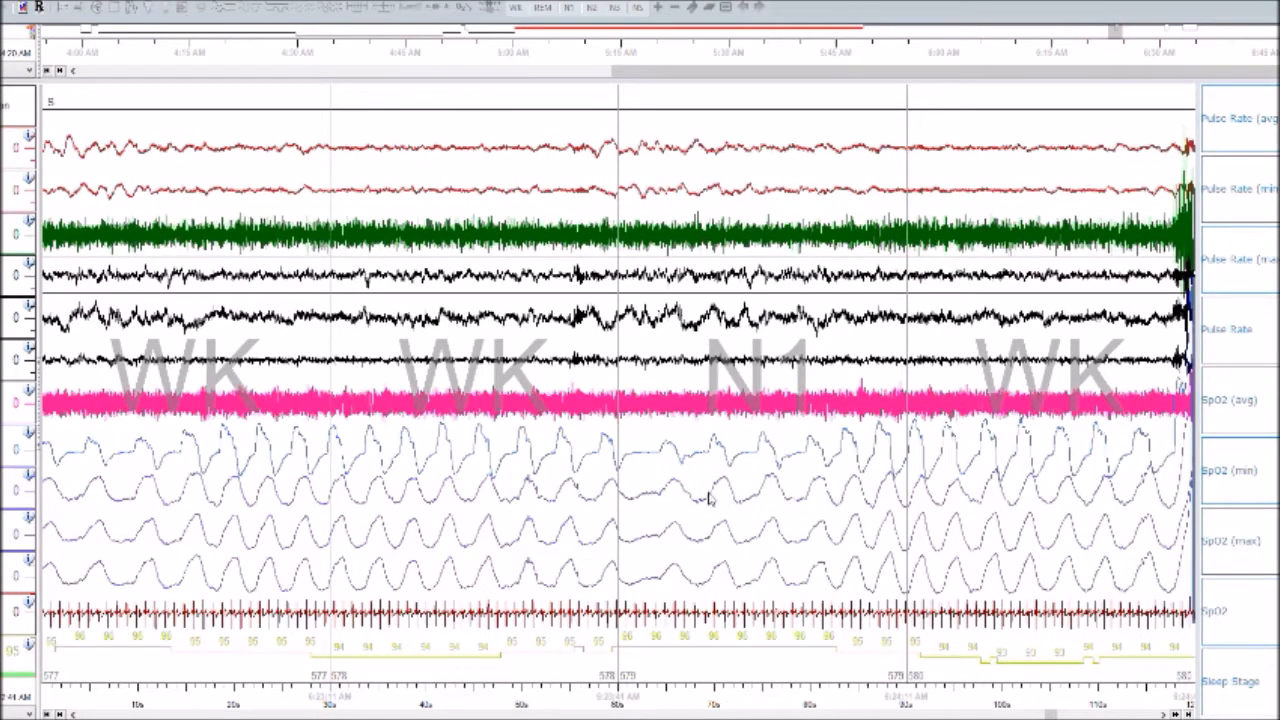
left_click_drag(657, 470, 882, 455)
- Score an arousal about 7 seconds long on the green EMG trace at the start of epoch 594
scroll(870, 455, "down", 10)
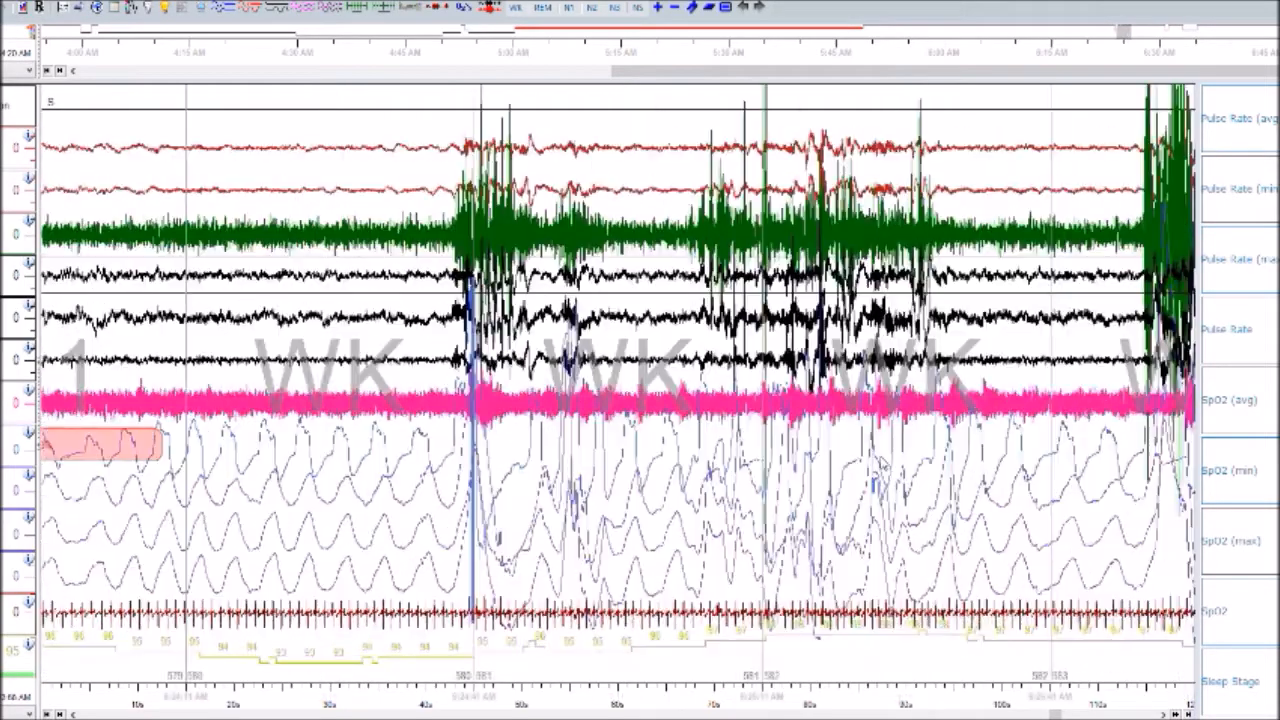
scroll(819, 466, "down", 5)
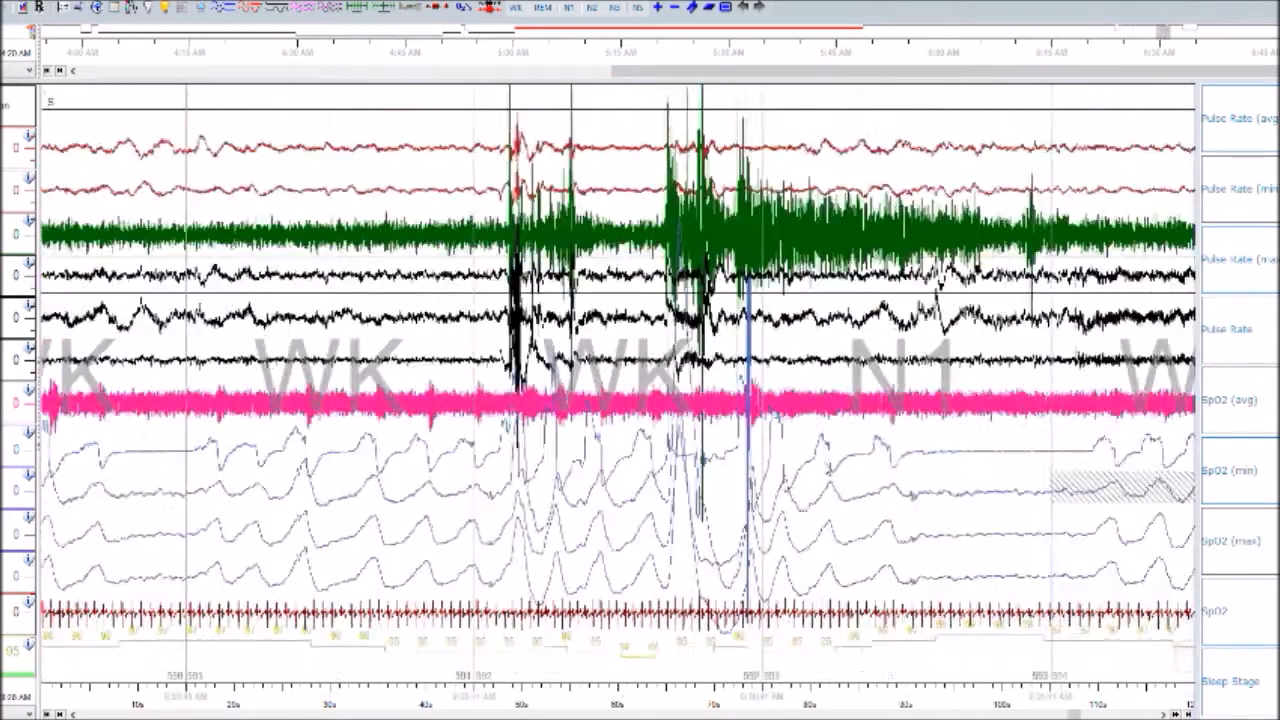
scroll(829, 466, "down", 1)
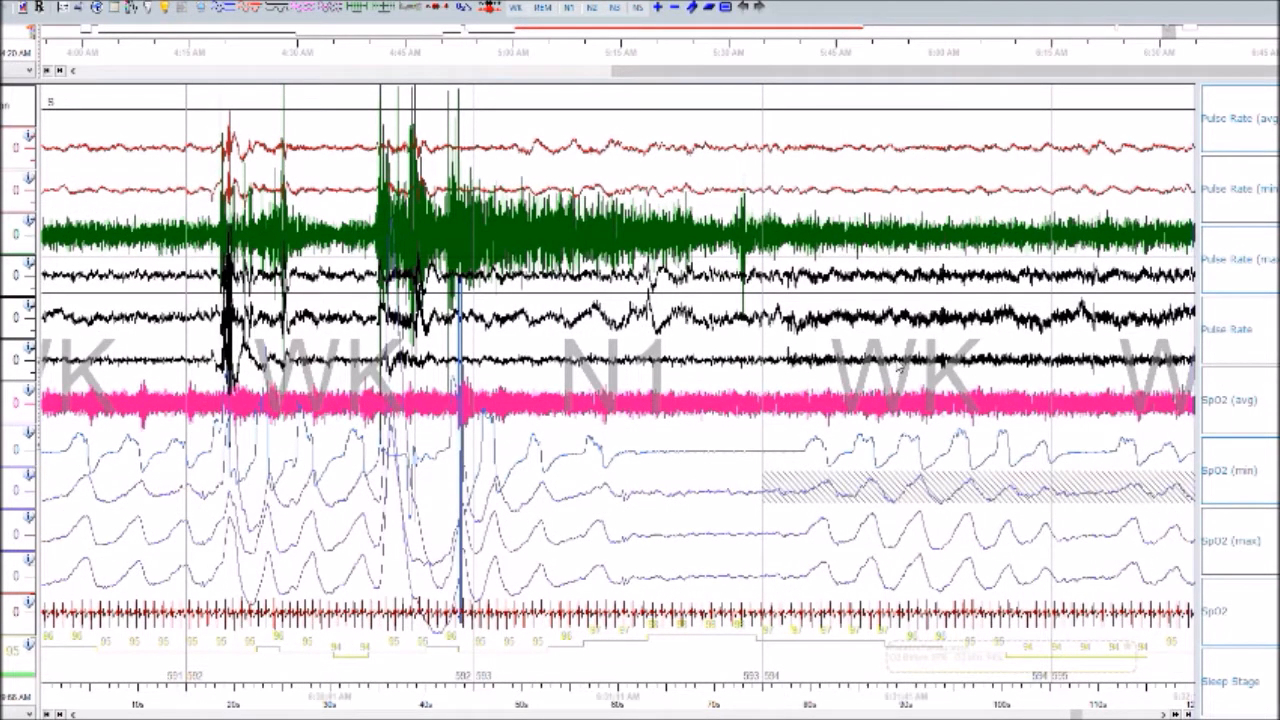
scroll(888, 366, "down", 3)
scroll(889, 362, "up", 1)
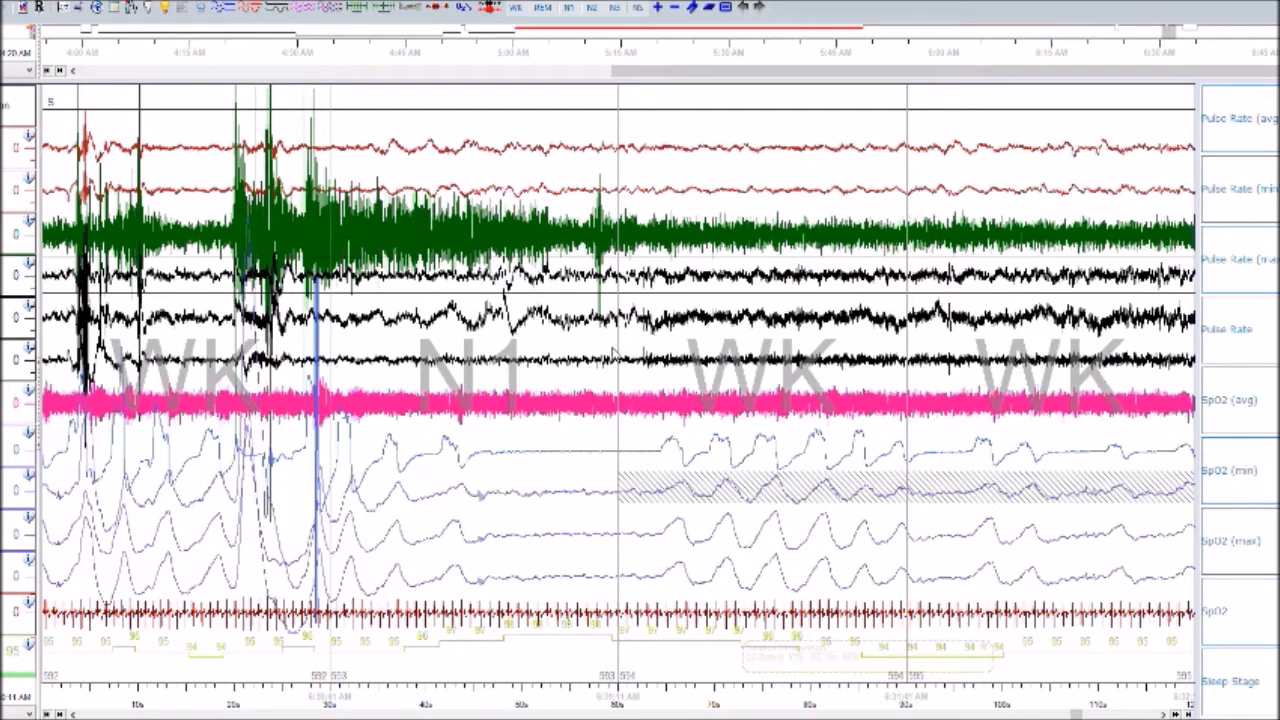
mouse_move(612, 352)
left_mouse_down()
mouse_move(672, 368)
mouse_move(684, 346)
left_mouse_up()
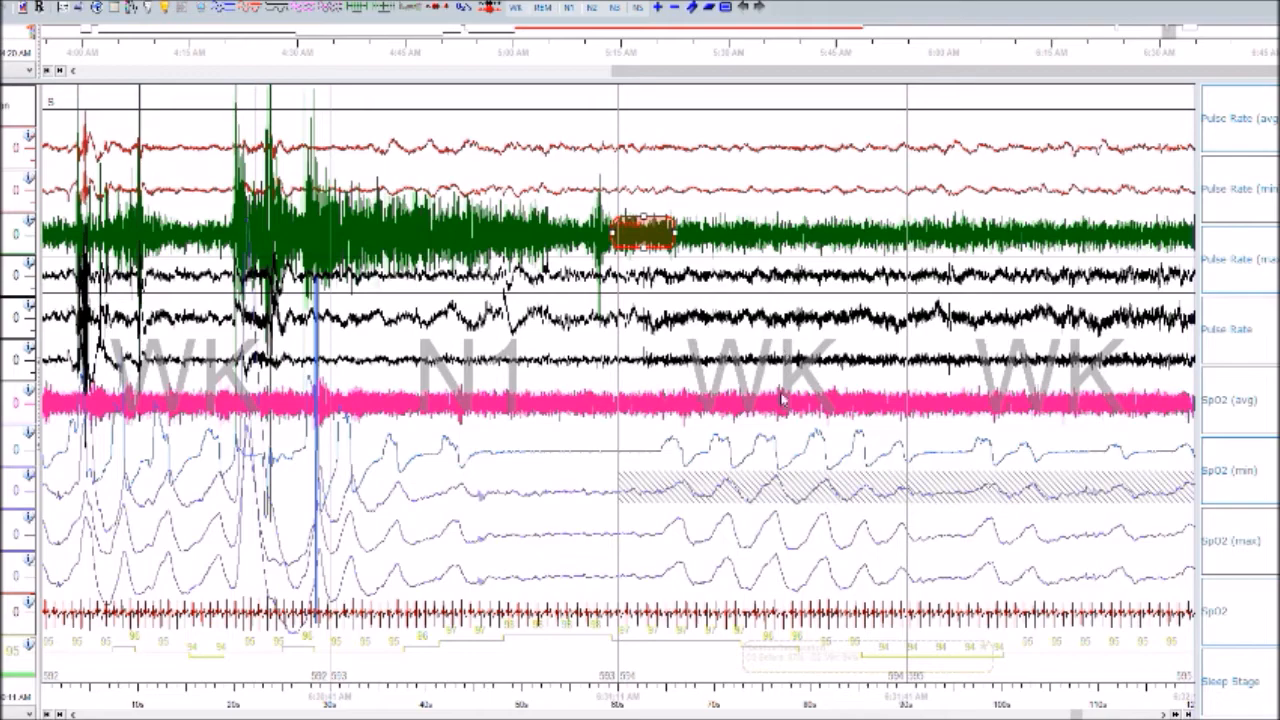
- Score two RERAs about 25 seconds long on the uppermost airflow trace, one in epoch 601 and one from late epoch 599 into epoch 600
scroll(783, 400, "down", 8)
scroll(897, 378, "down", 6)
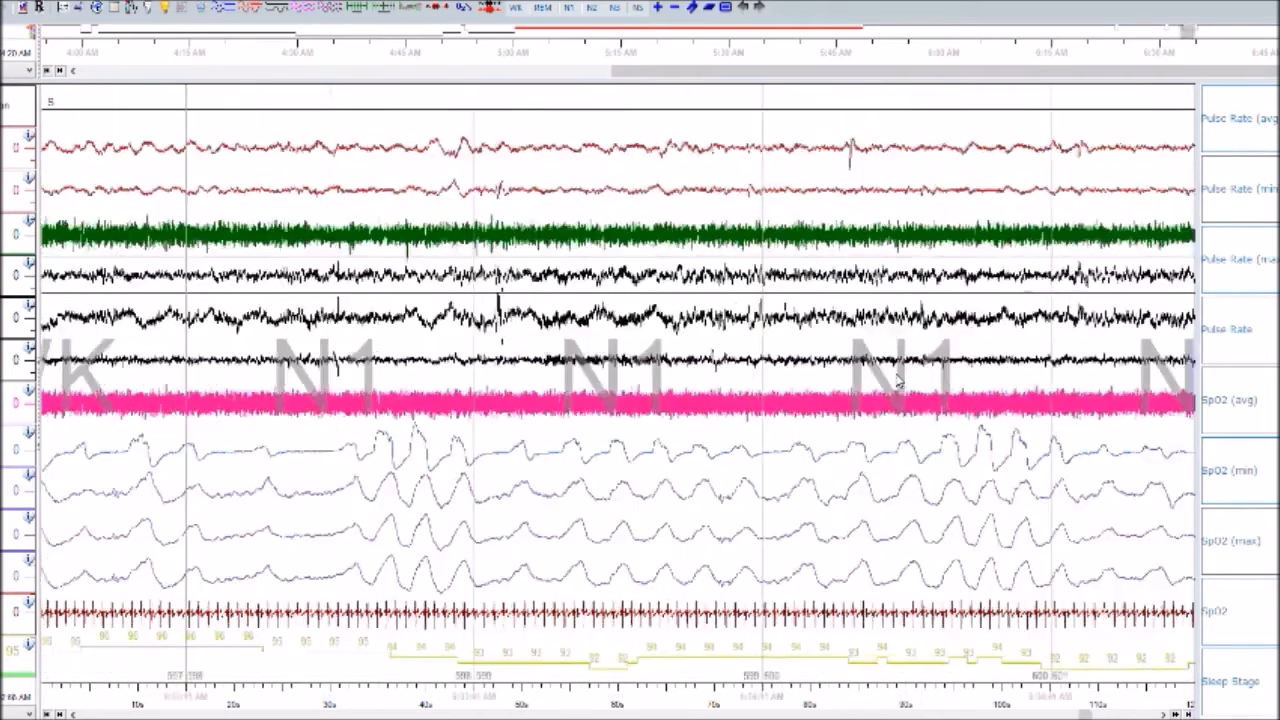
left_click_drag(512, 462, 745, 452)
scroll(547, 481, "up", 2)
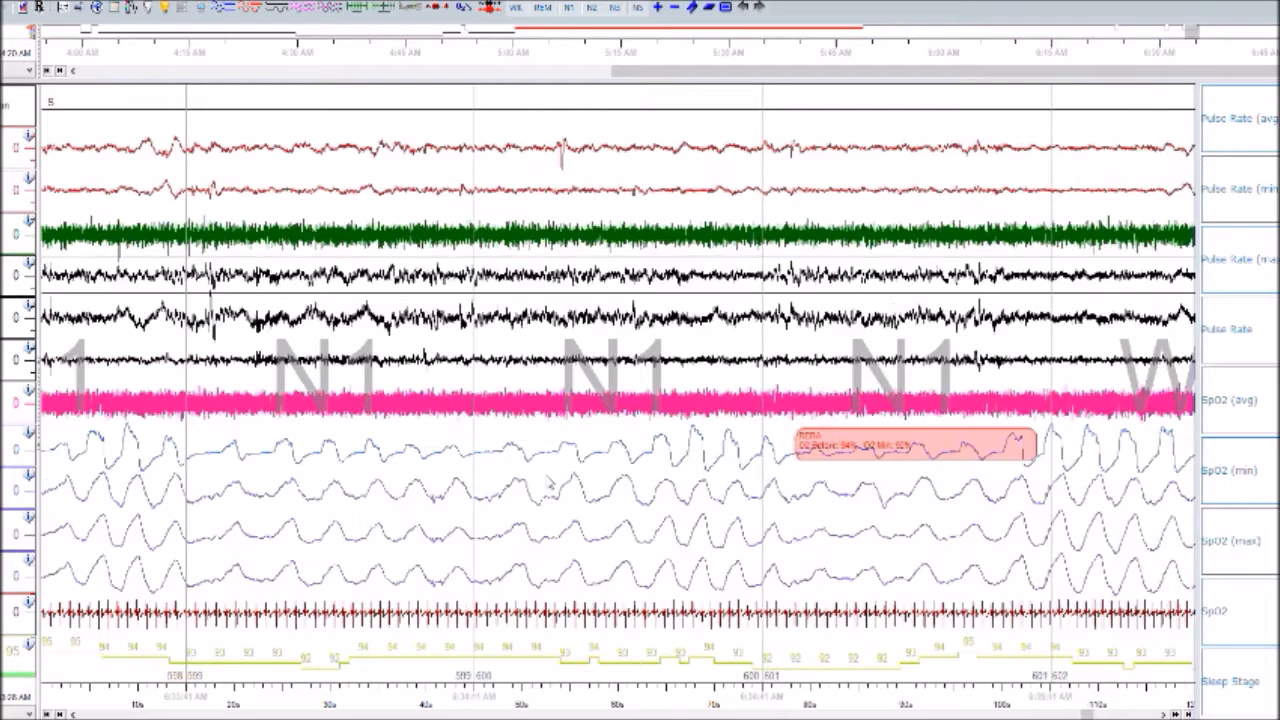
left_click_drag(442, 460, 686, 455)
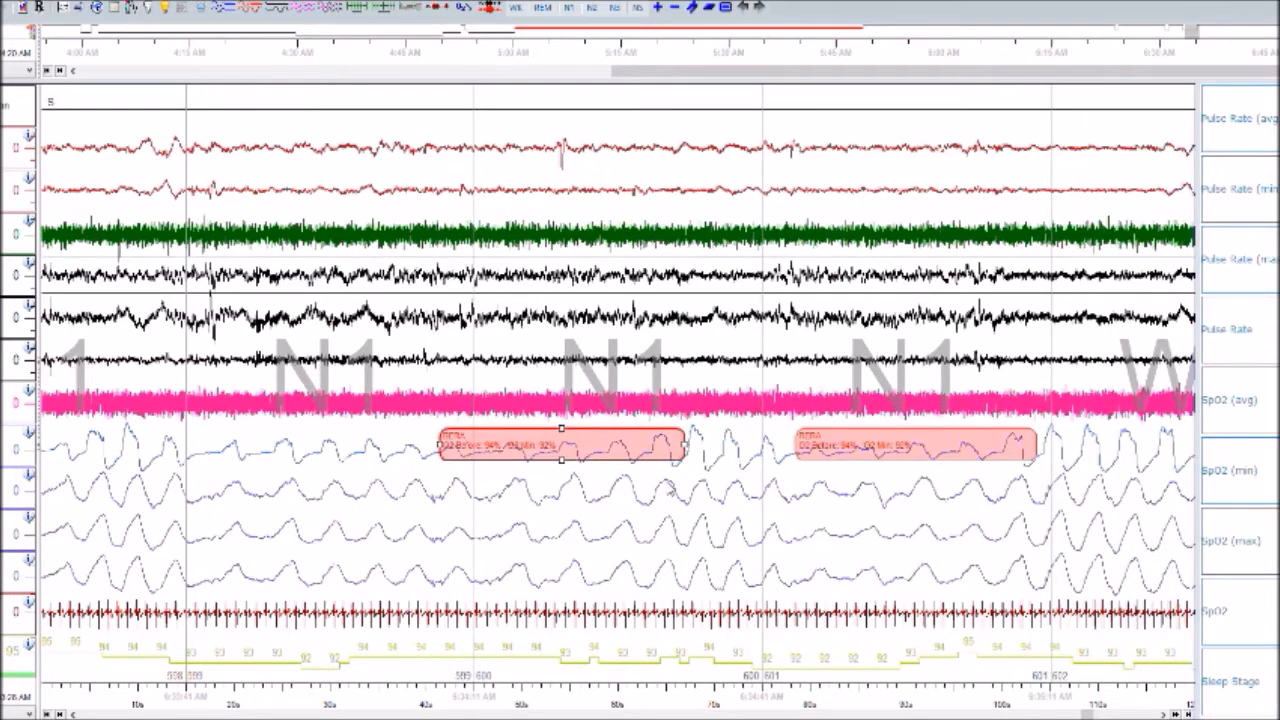
- Examine the remaining wake epochs from epoch 602 to the end of the recording for respiratory events
scroll(503, 484, "down", 5)
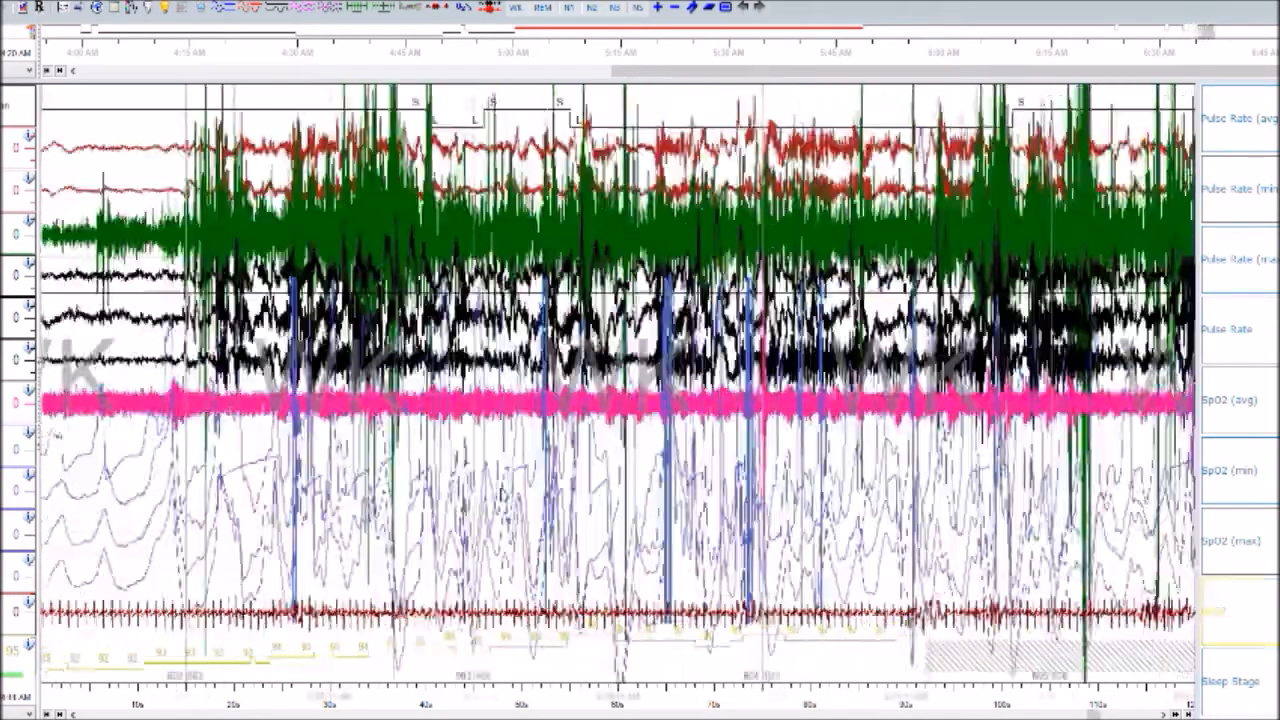
scroll(619, 383, "down", 10)
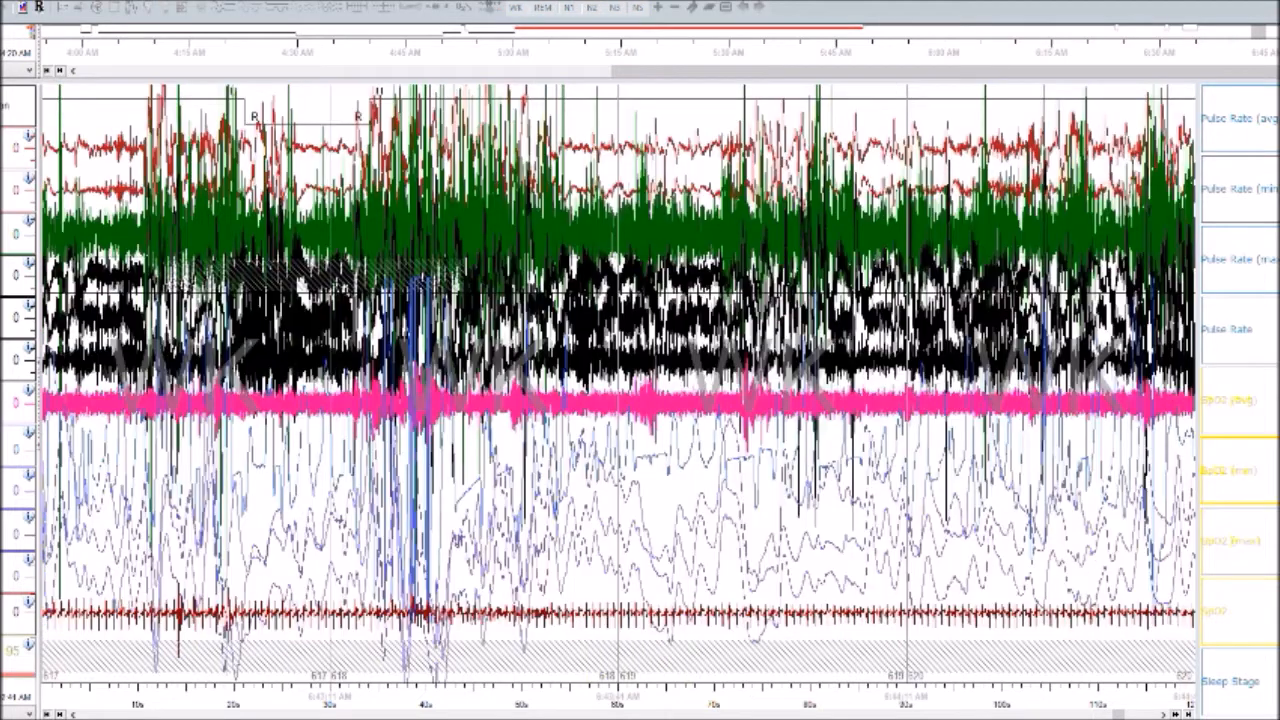
scroll(619, 383, "down", 3)
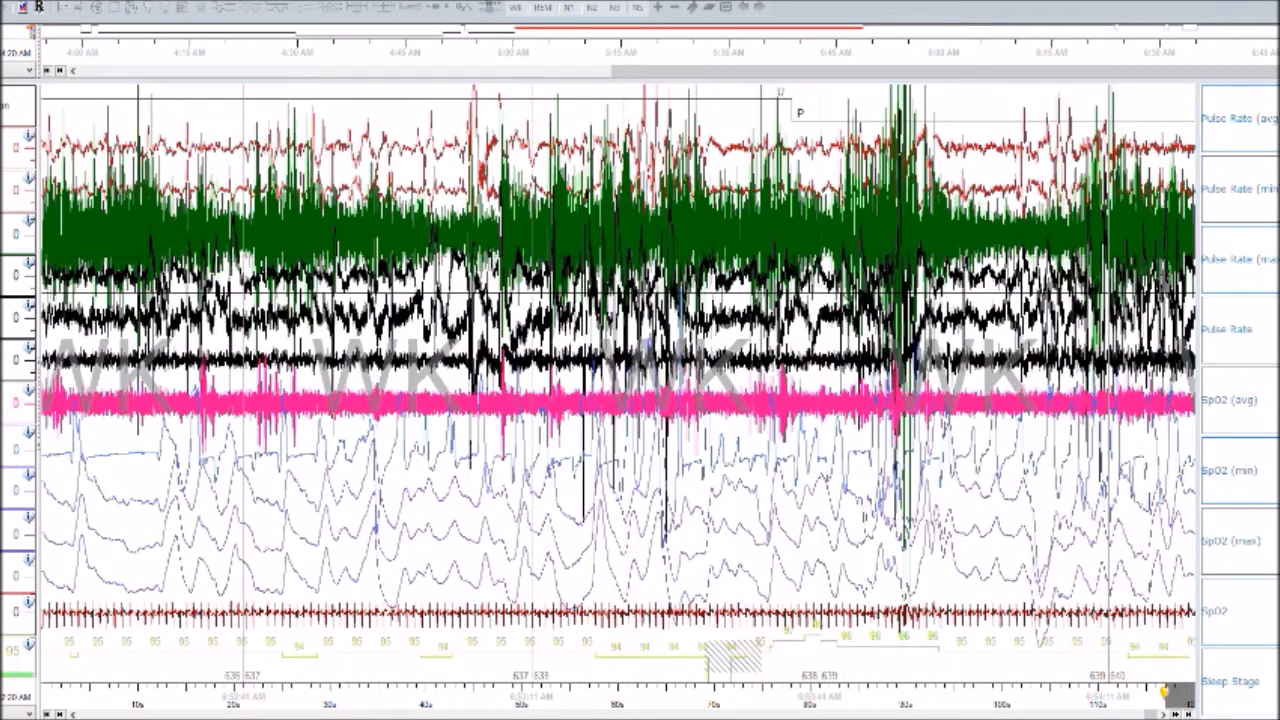
- Return to REM epochs 473 to 476 and enlarge the amplitude of the red ECG trace
left_click(932, 40)
left_click(745, 38)
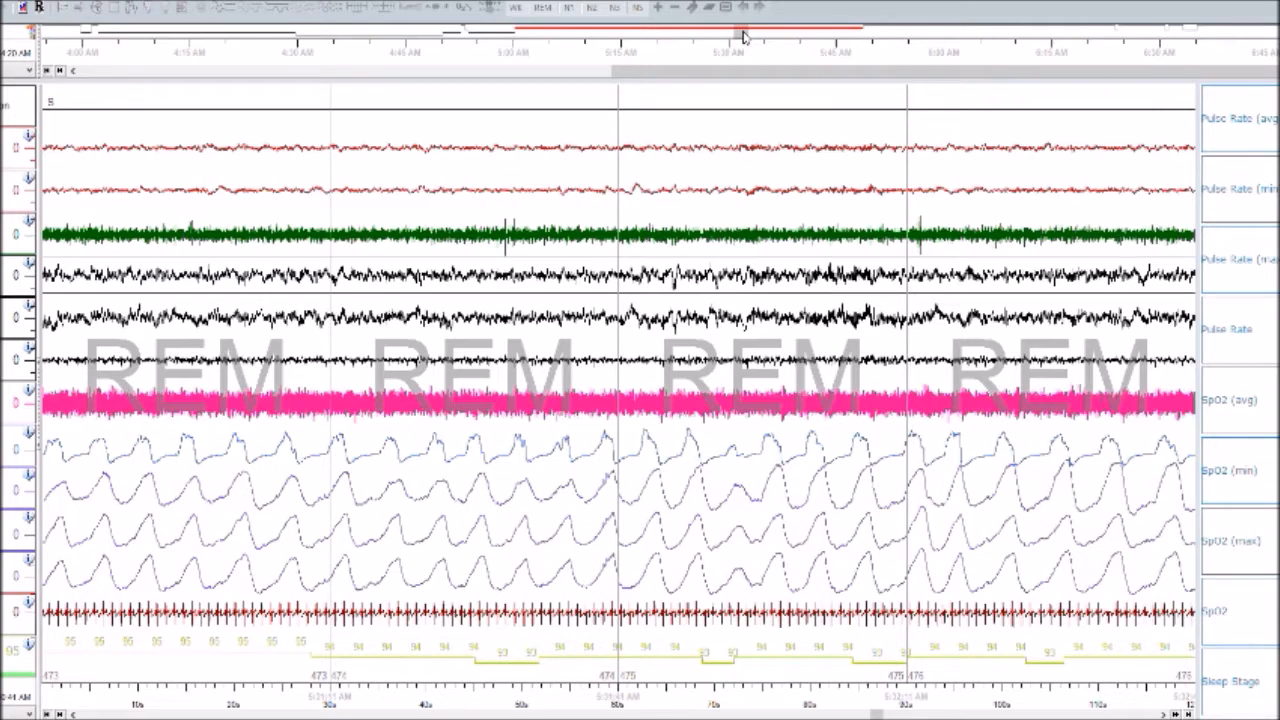
left_click(371, 718)
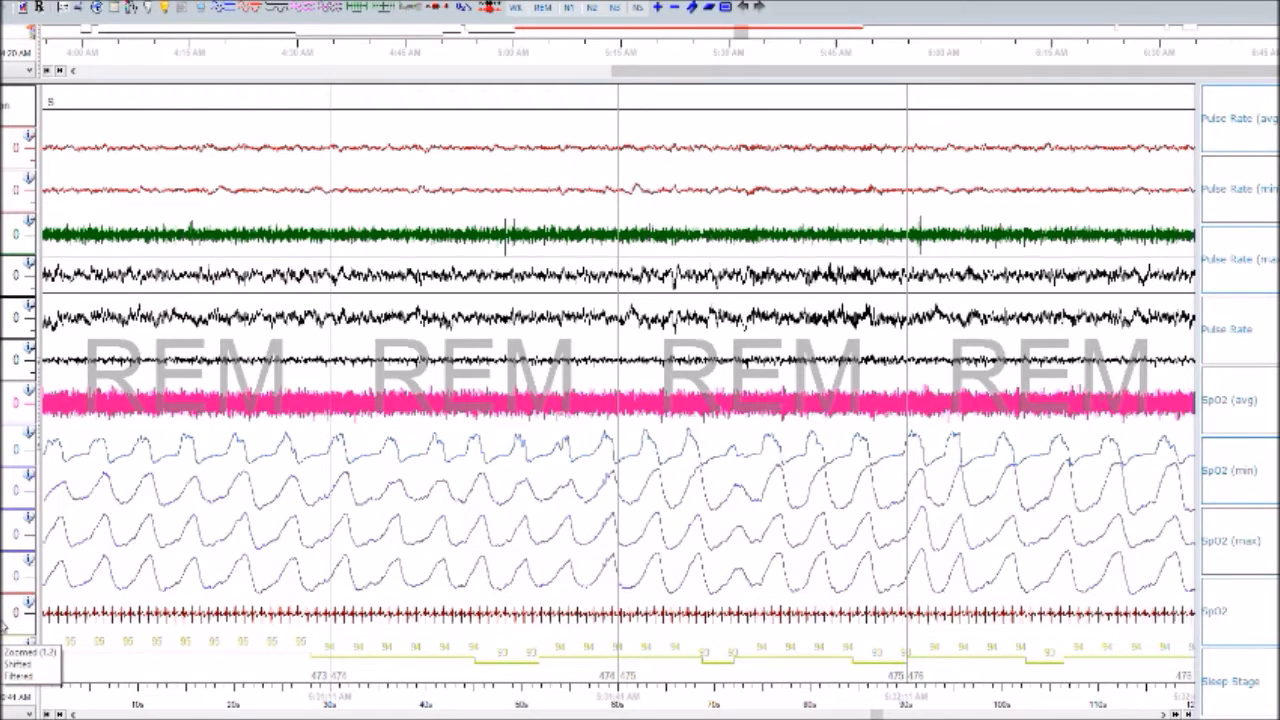
scroll(3, 625, "up", 3)
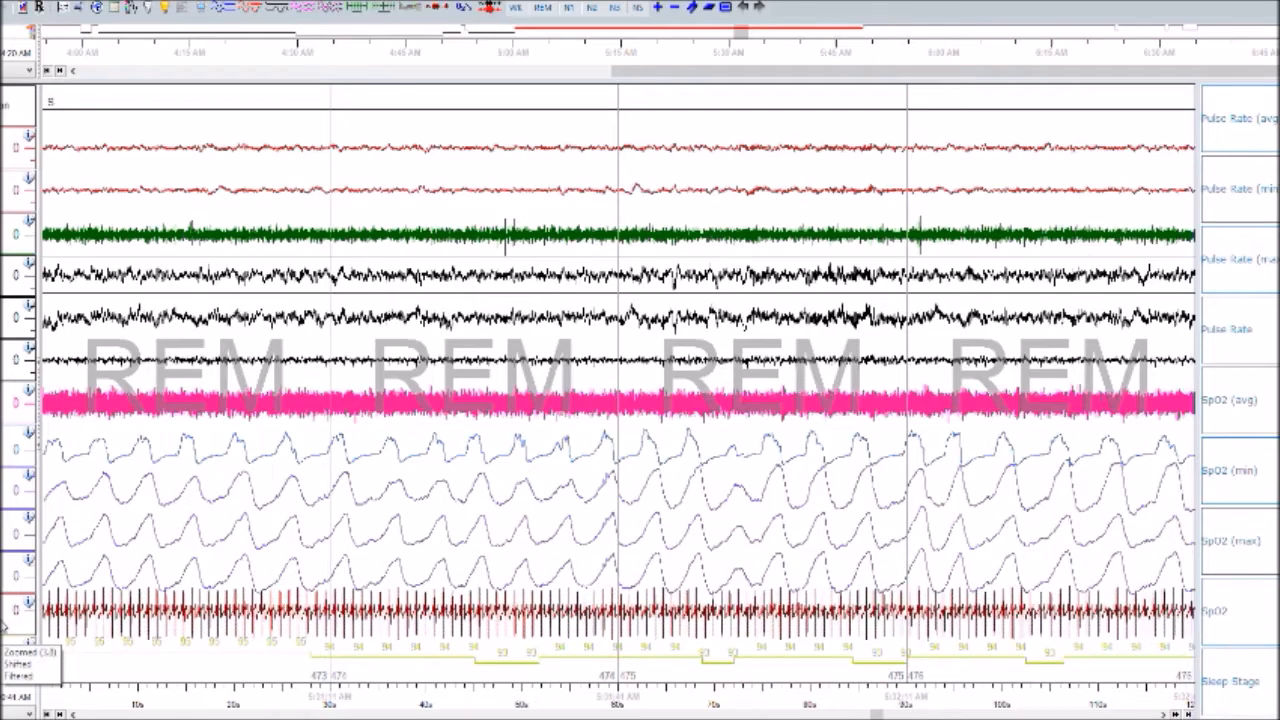
- Examine the enlarged ECG trace backwards from REM epoch 473 past N2 epoch 405
key("Left")
key("Left")
key("Left")
key("Left")
key("Left")
key("Left")
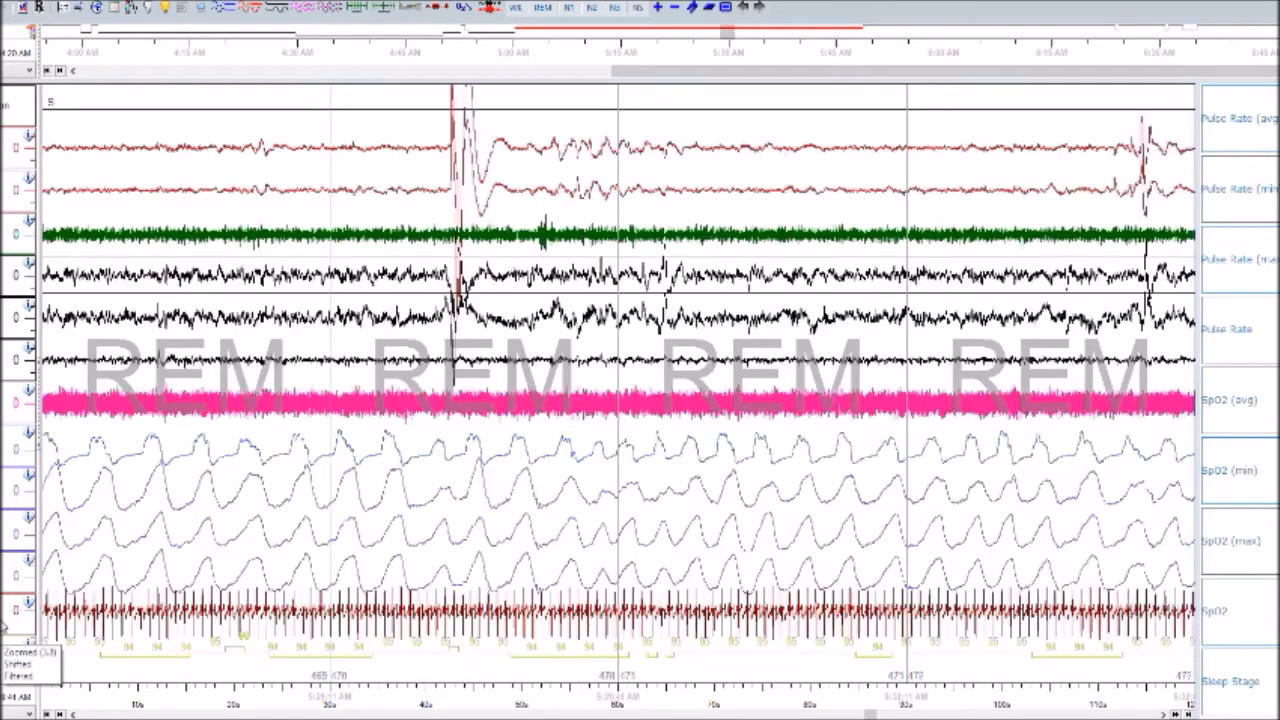
key("Left")
key("Right")
key("Left")
key("Left")
key("Left")
key("Left")
key("Left")
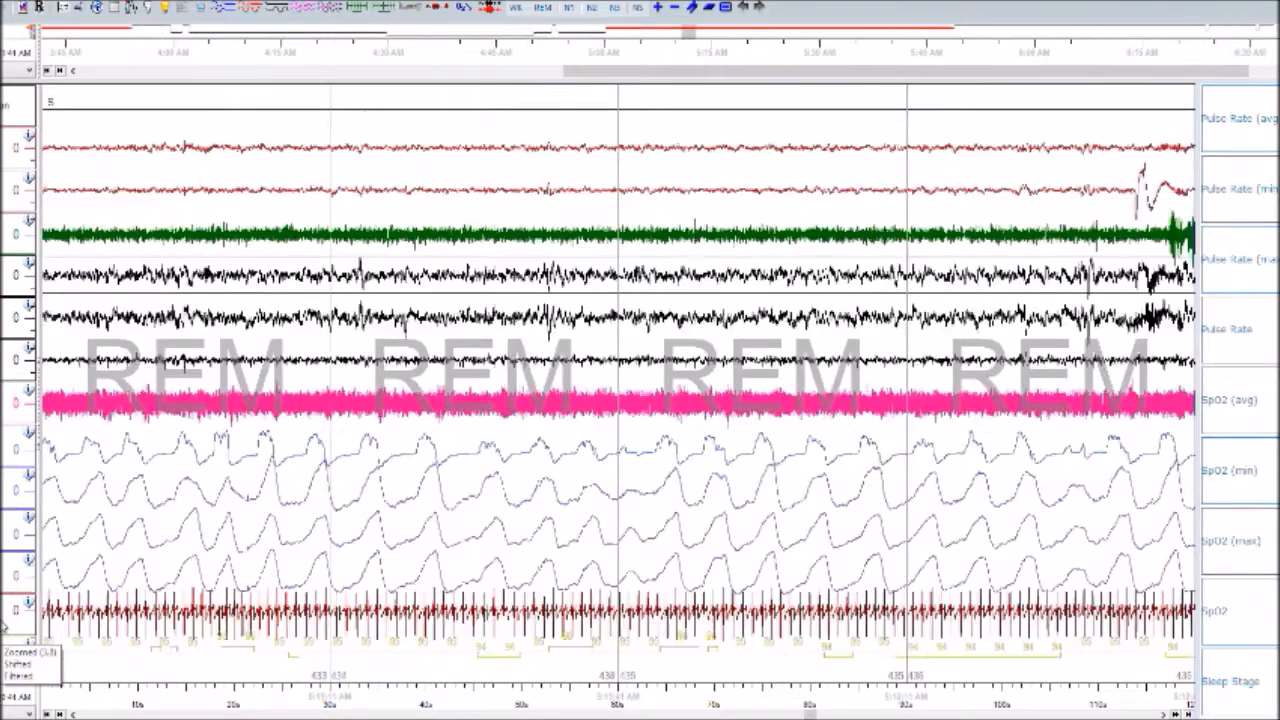
key("Left")
key("Left")
key("Left")
key("Left")
key("Left")
key("Left")
key("Left")
key("Left")
key("Left")
key("Left")
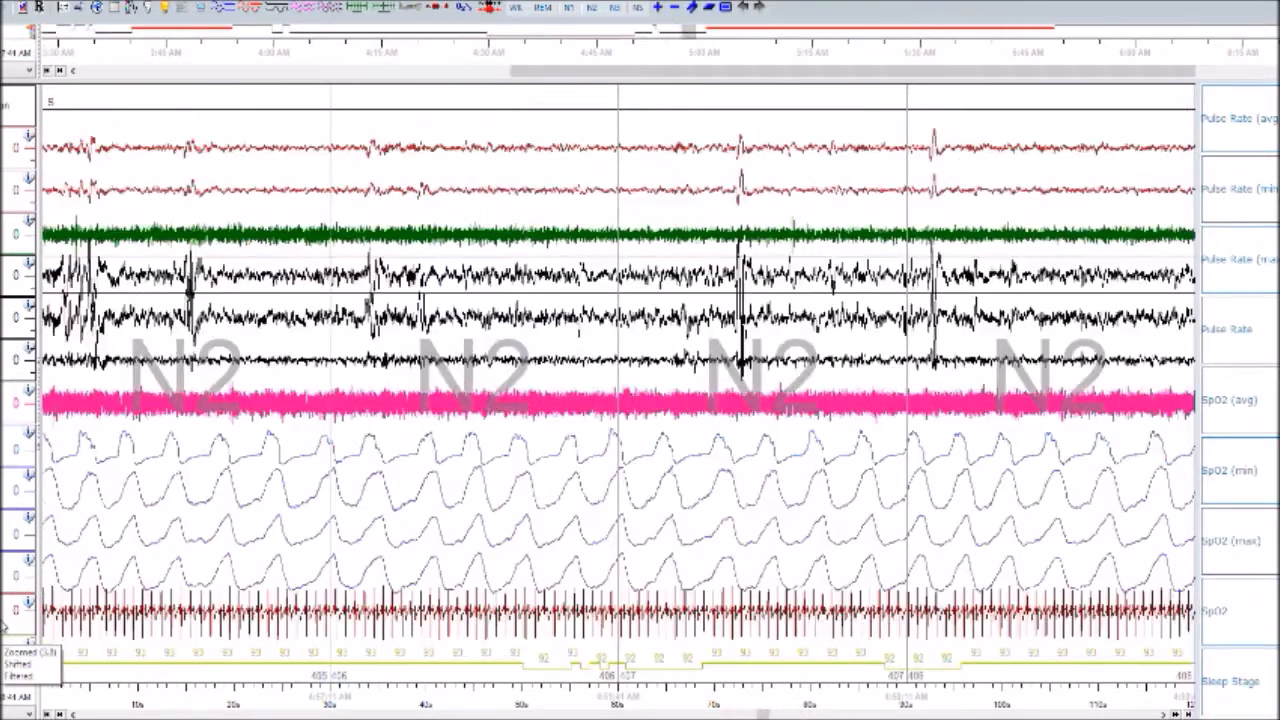
key("Left")
key("Left")
key("Left")
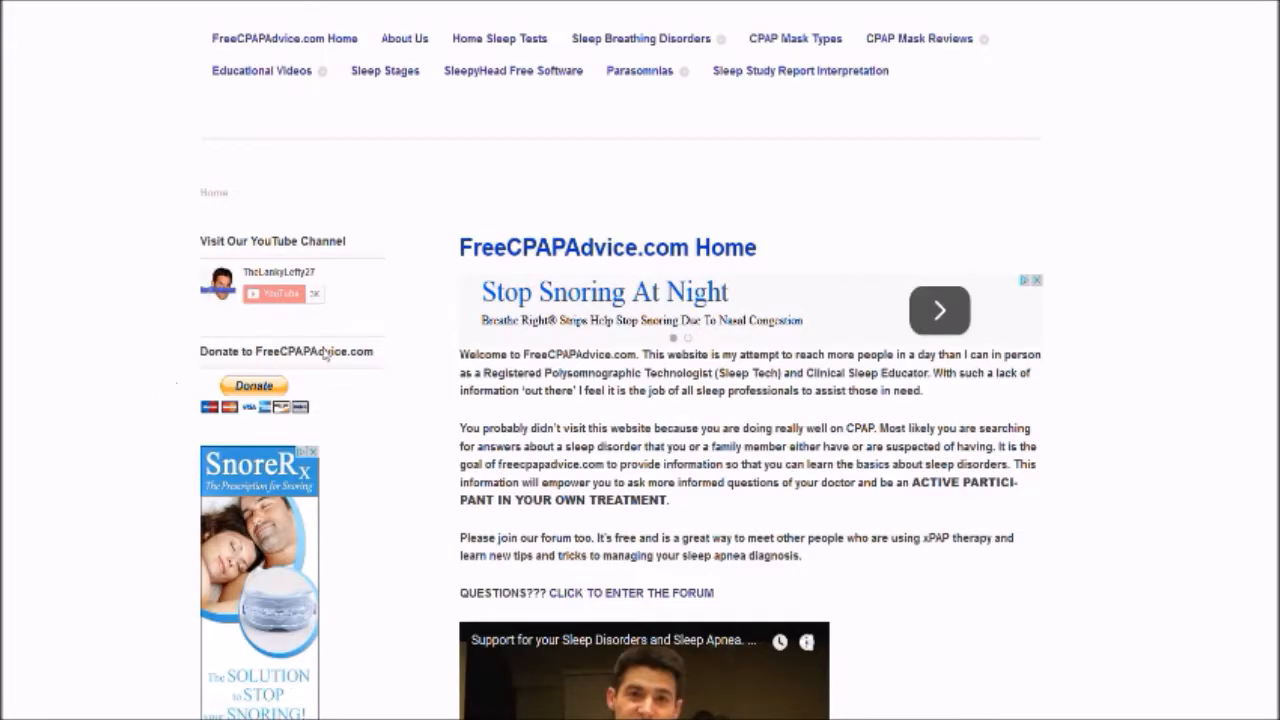
- Look through the FreeCPAPAdvice.com home page from its introduction to the forum and home sleep study links
scroll(208, 377, "down", 10)
scroll(599, 228, "up", 3)
scroll(610, 280, "up", 10)
scroll(500, 230, "down", 12)
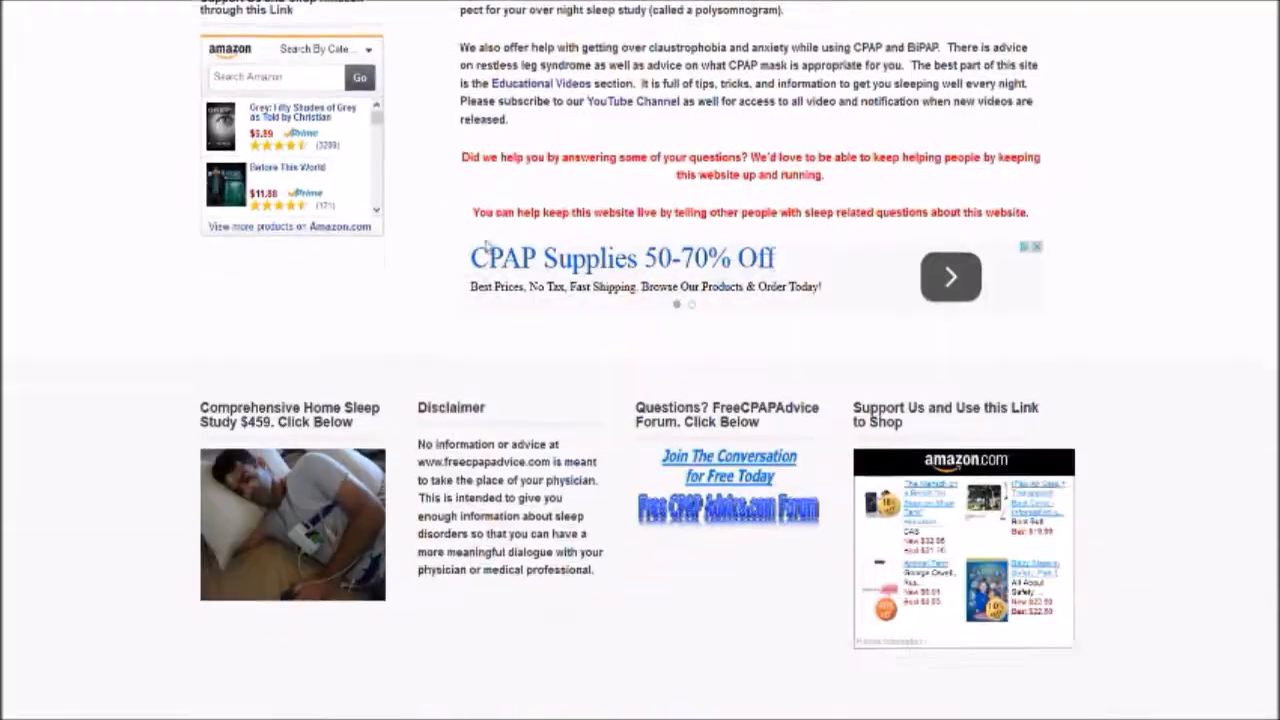
scroll(548, 258, "down", 1)
scroll(670, 395, "up", 10)
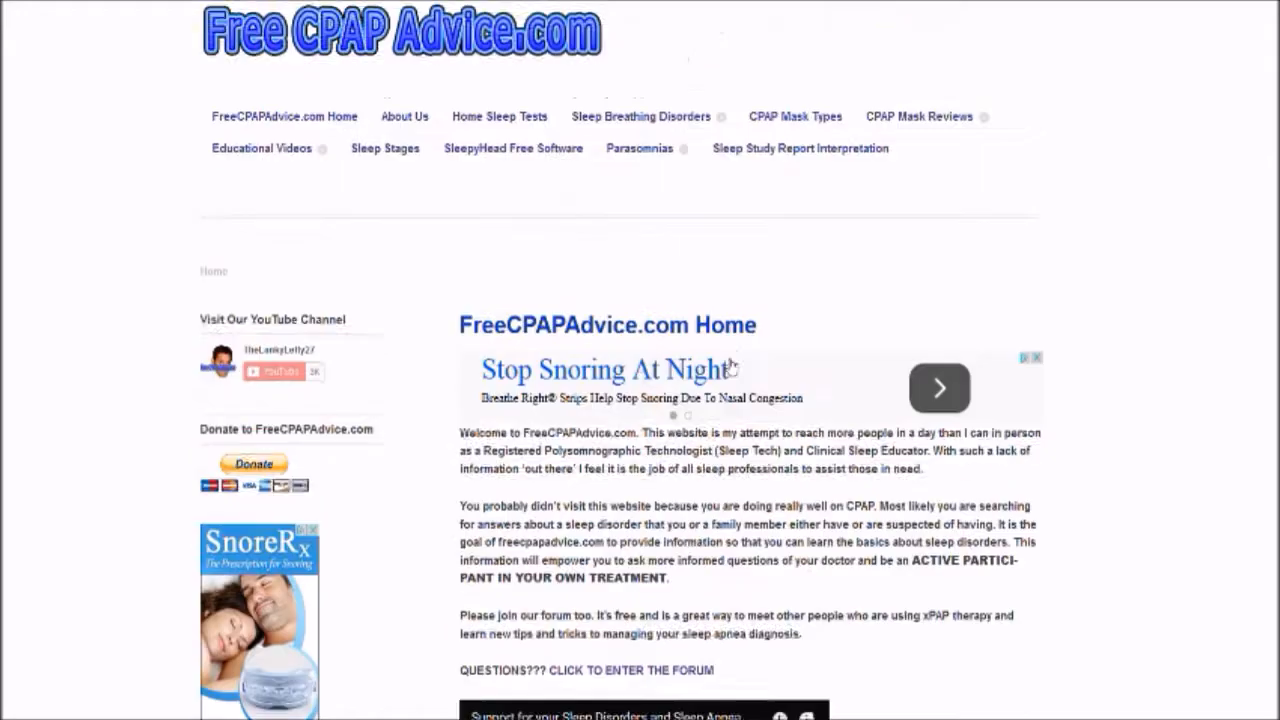
- Open the Home Sleep Tests page and read its test type descriptions and comparison video list
left_click(507, 132)
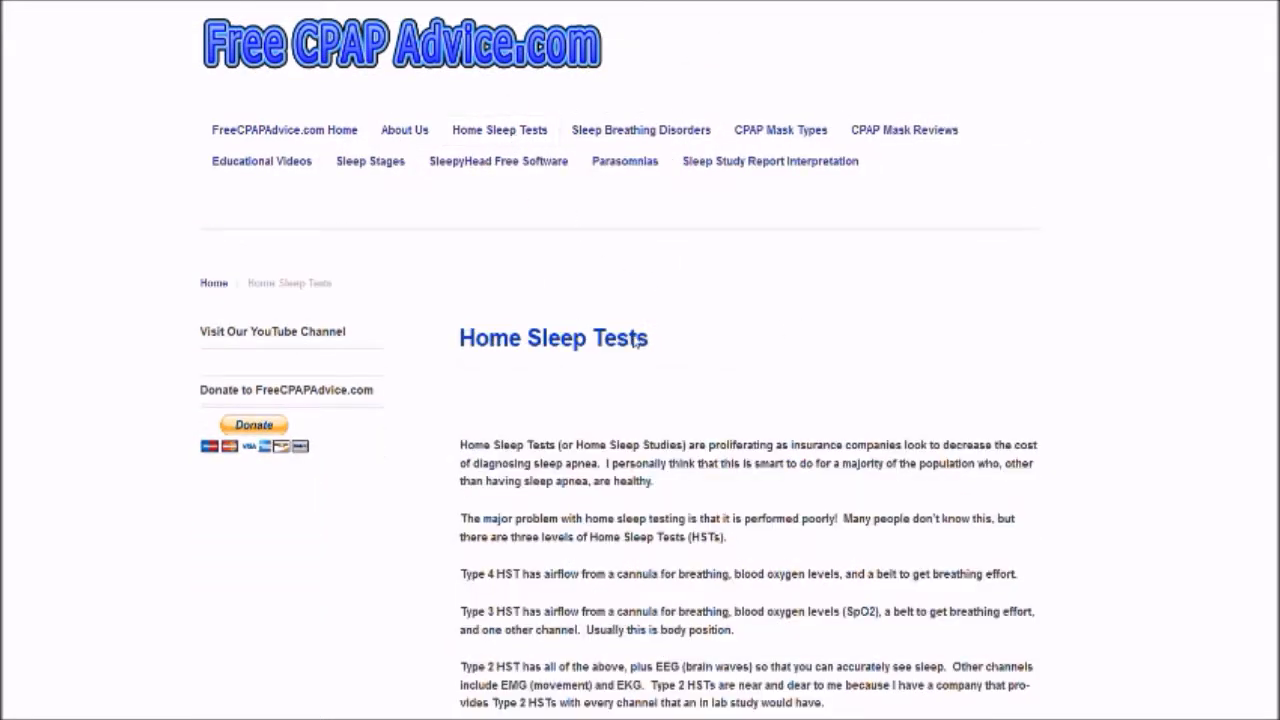
scroll(636, 342, "down", 10)
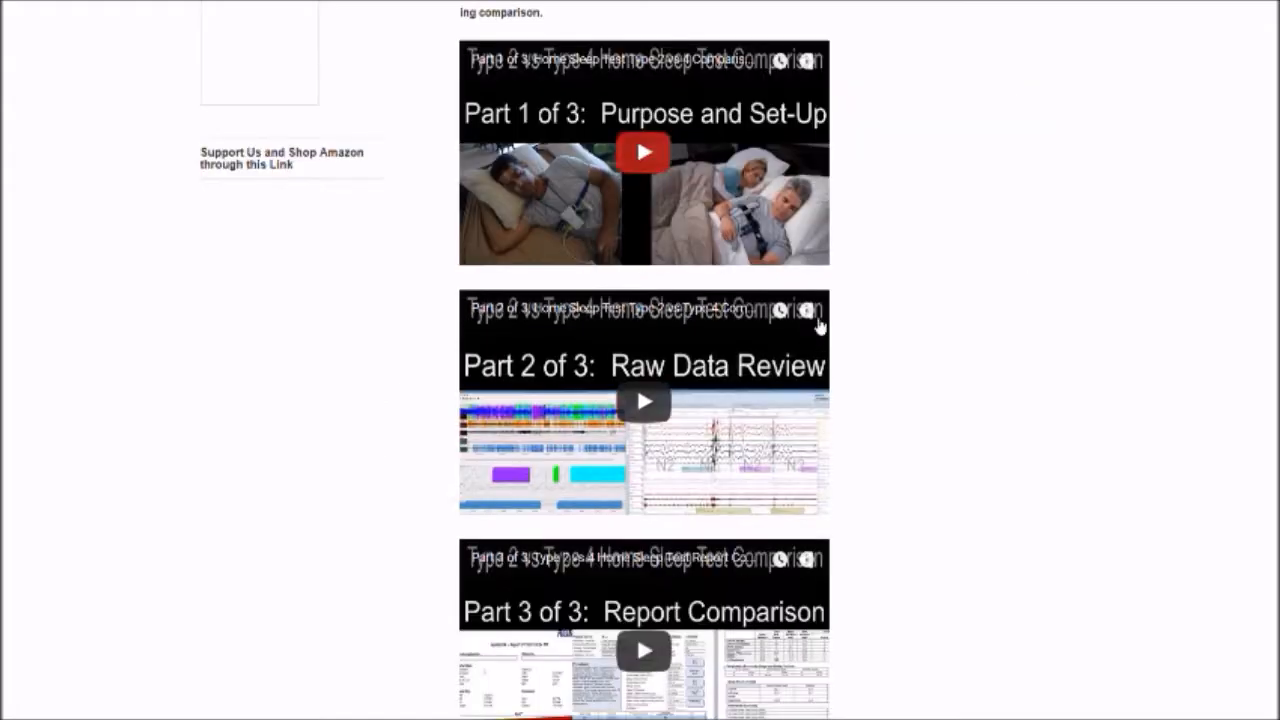
scroll(677, 270, "up", 3)
scroll(640, 260, "up", 6)
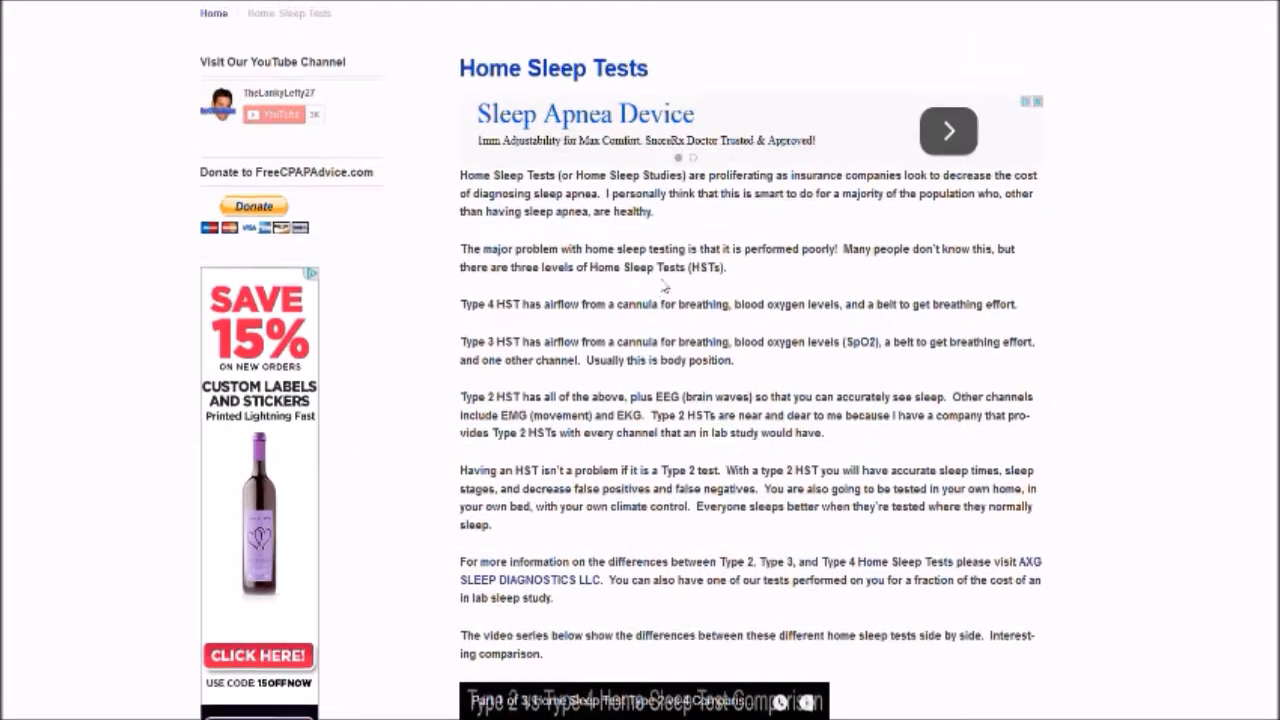
scroll(630, 330, "down", 4)
scroll(630, 322, "down", 6)
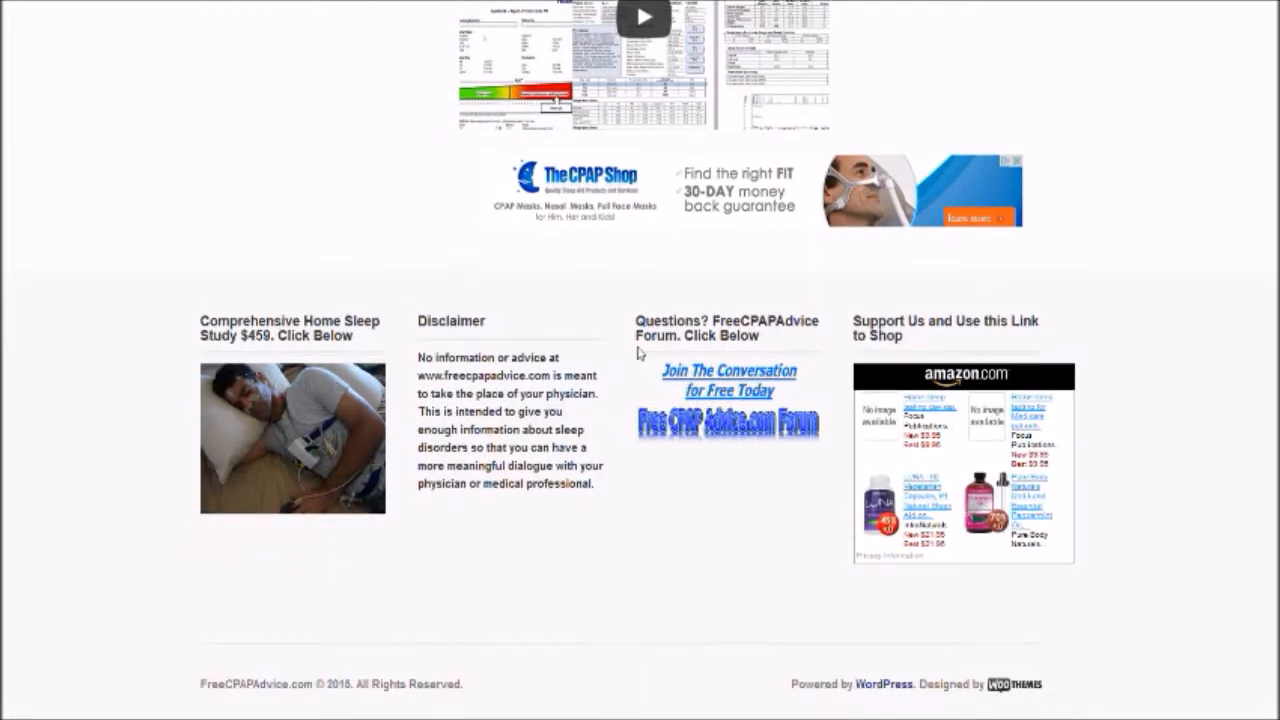
- Open the $459 Comprehensive Home Sleep Study offer and review what the service fee includes
left_click(282, 410)
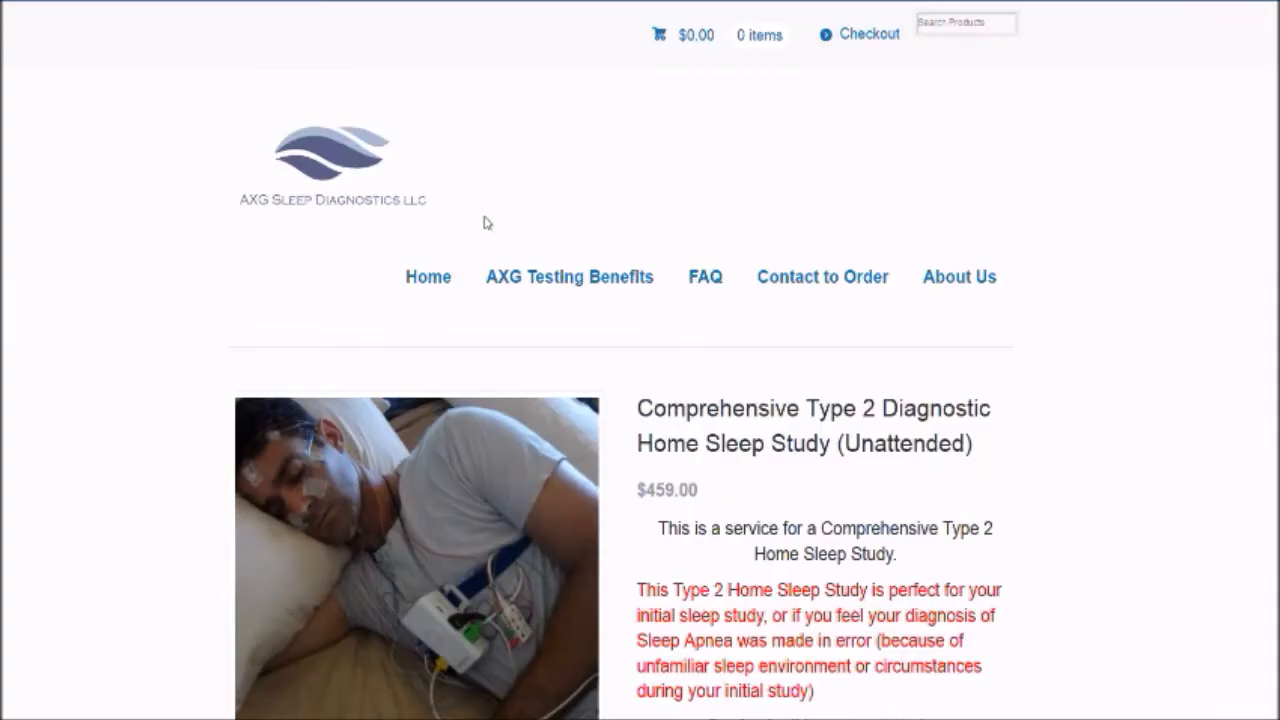
scroll(510, 225, "down", 9)
scroll(592, 241, "up", 8)
scroll(586, 297, "down", 3)
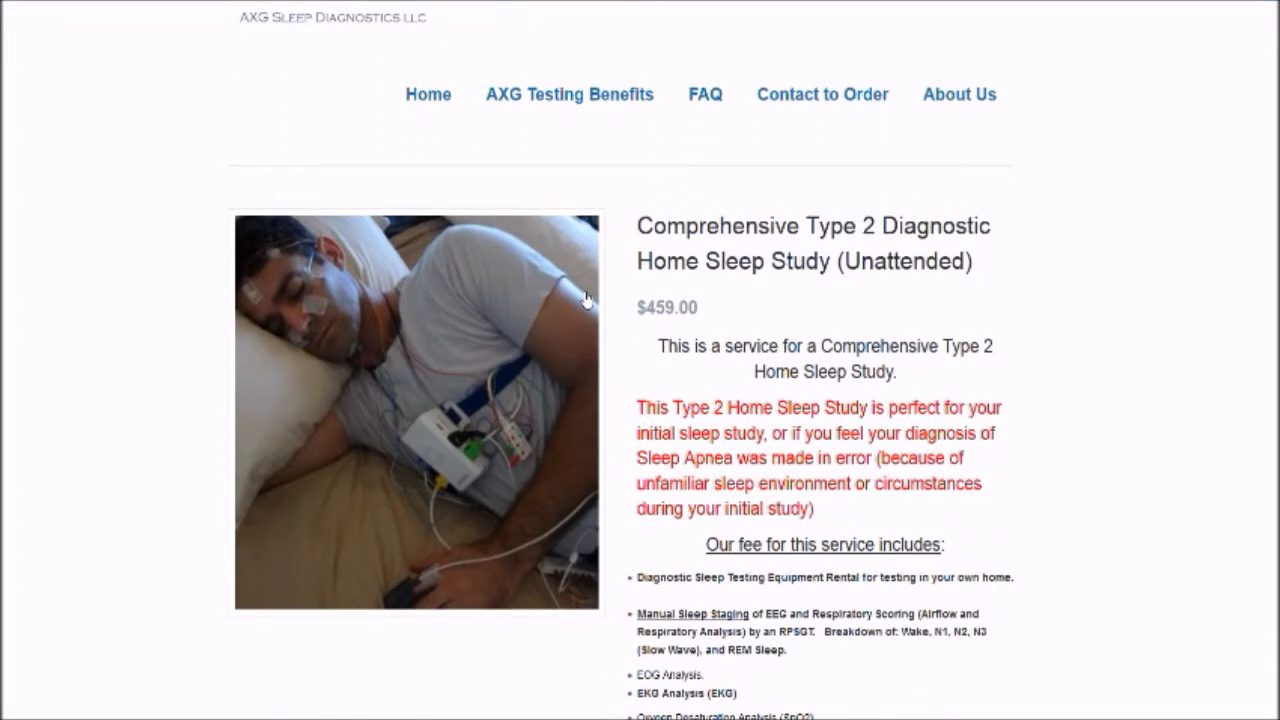
scroll(463, 488, "down", 3)
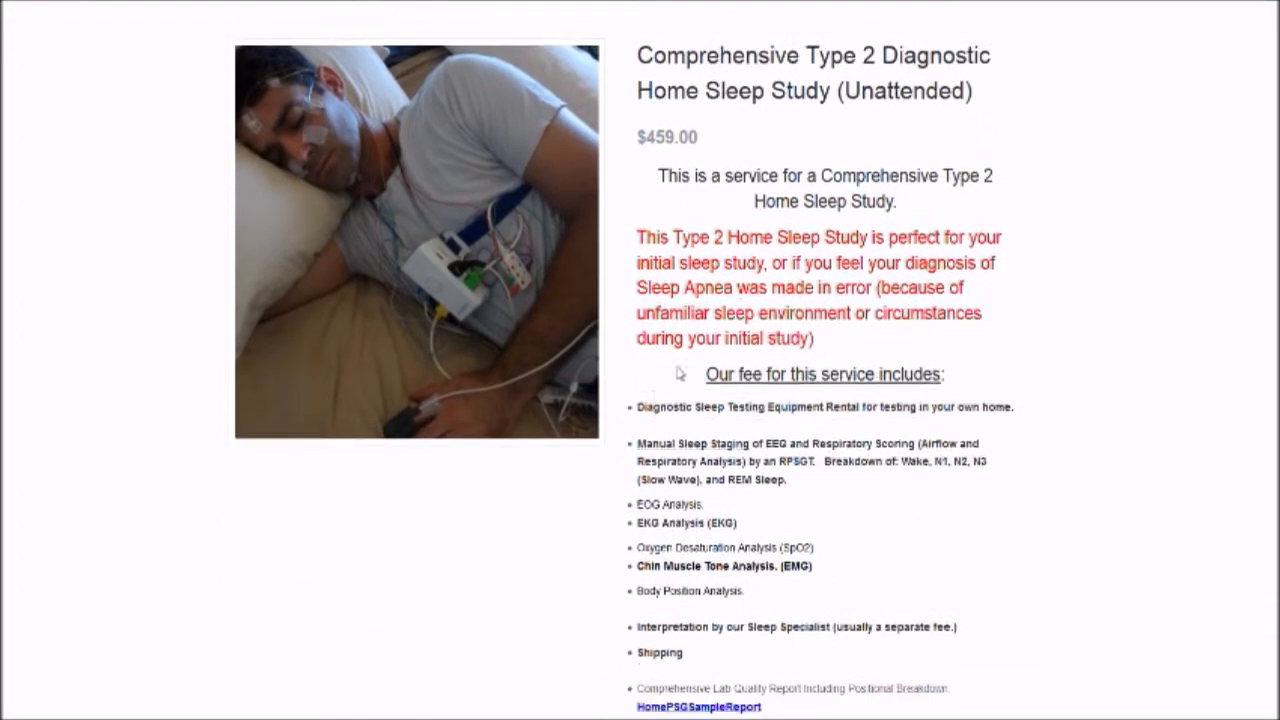
scroll(894, 437, "down", 7)
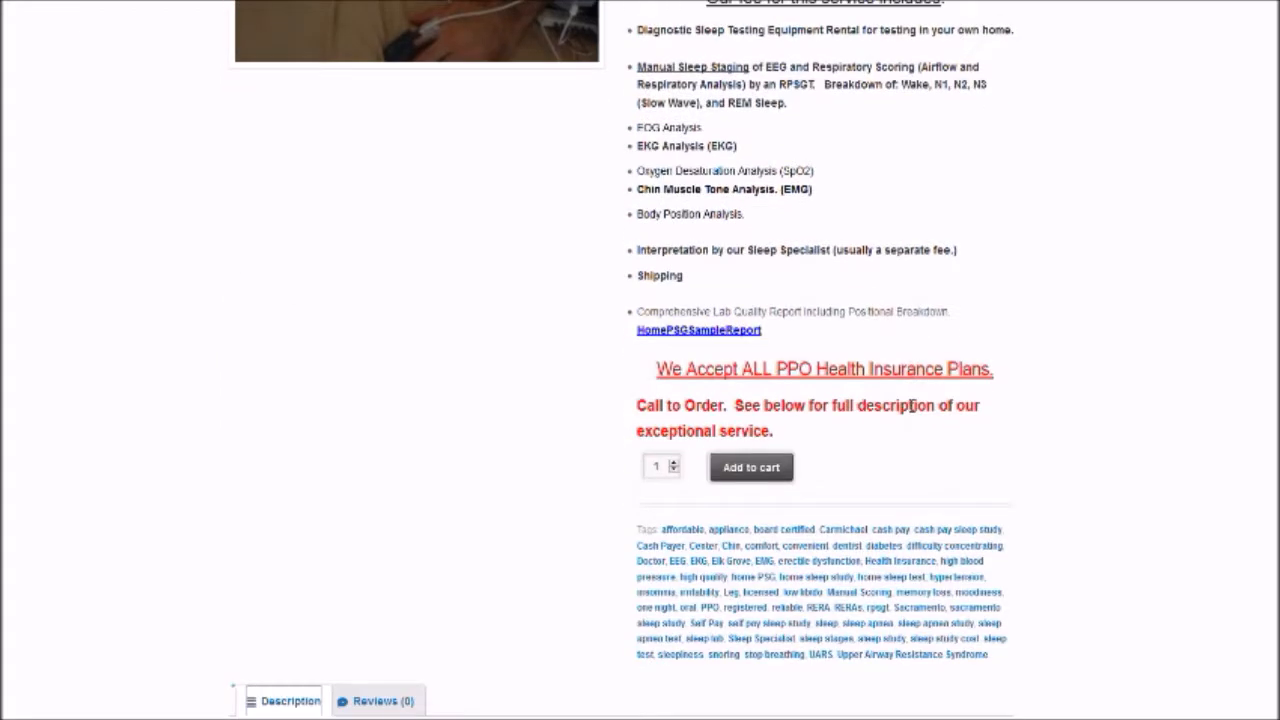
scroll(913, 407, "up", 12)
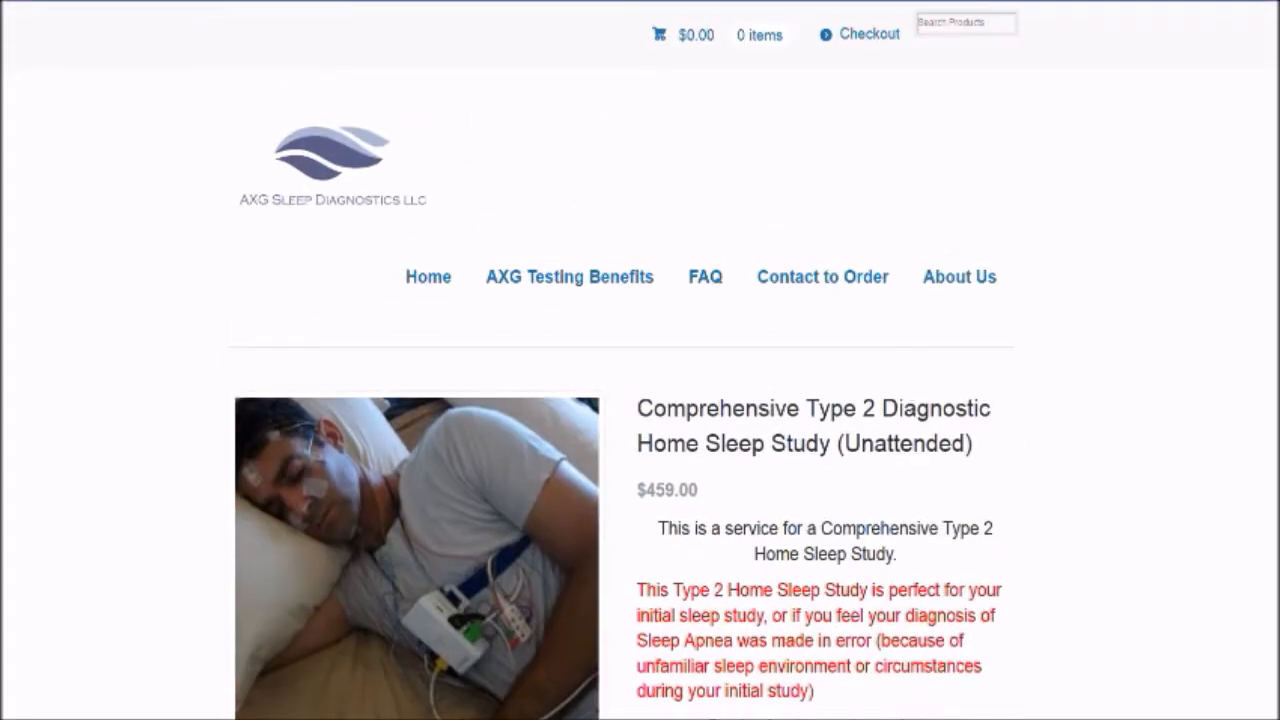
- Return to the Home Sleep Tests page, look over its topic links, and open the FreeCPAPAdvice.com forum from the footer
key("alt+Left")
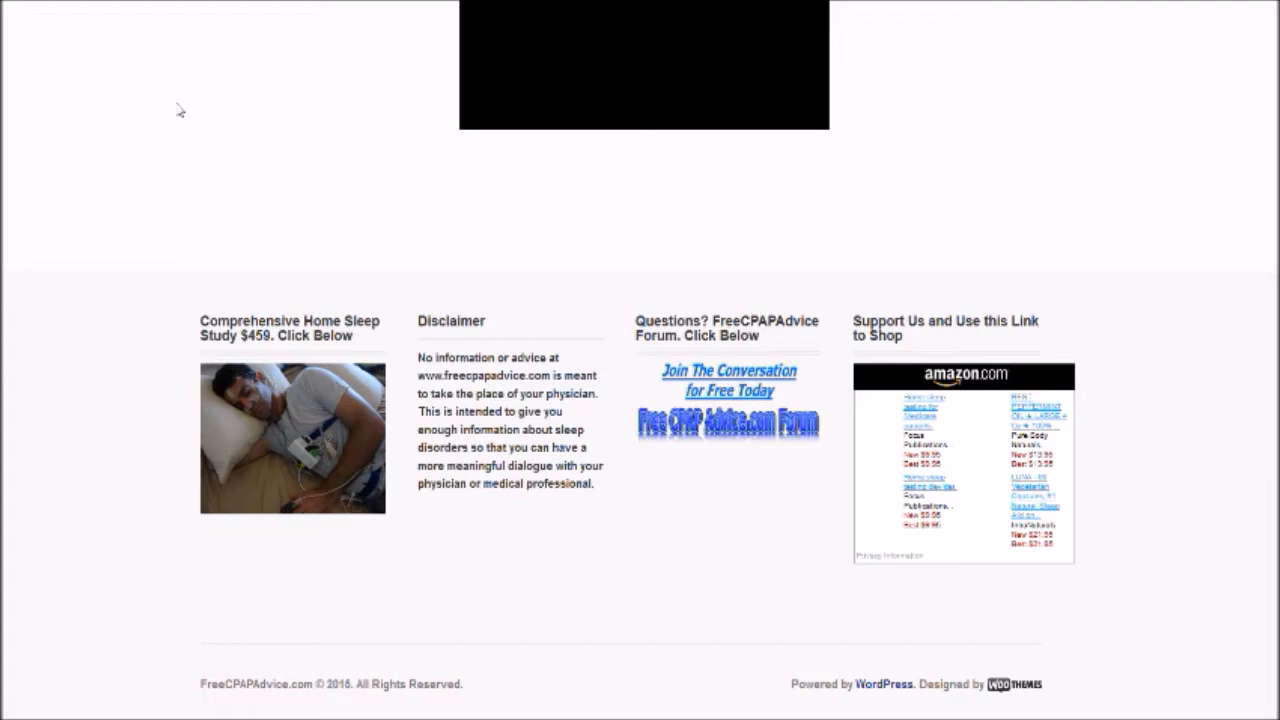
scroll(626, 340, "up", 15)
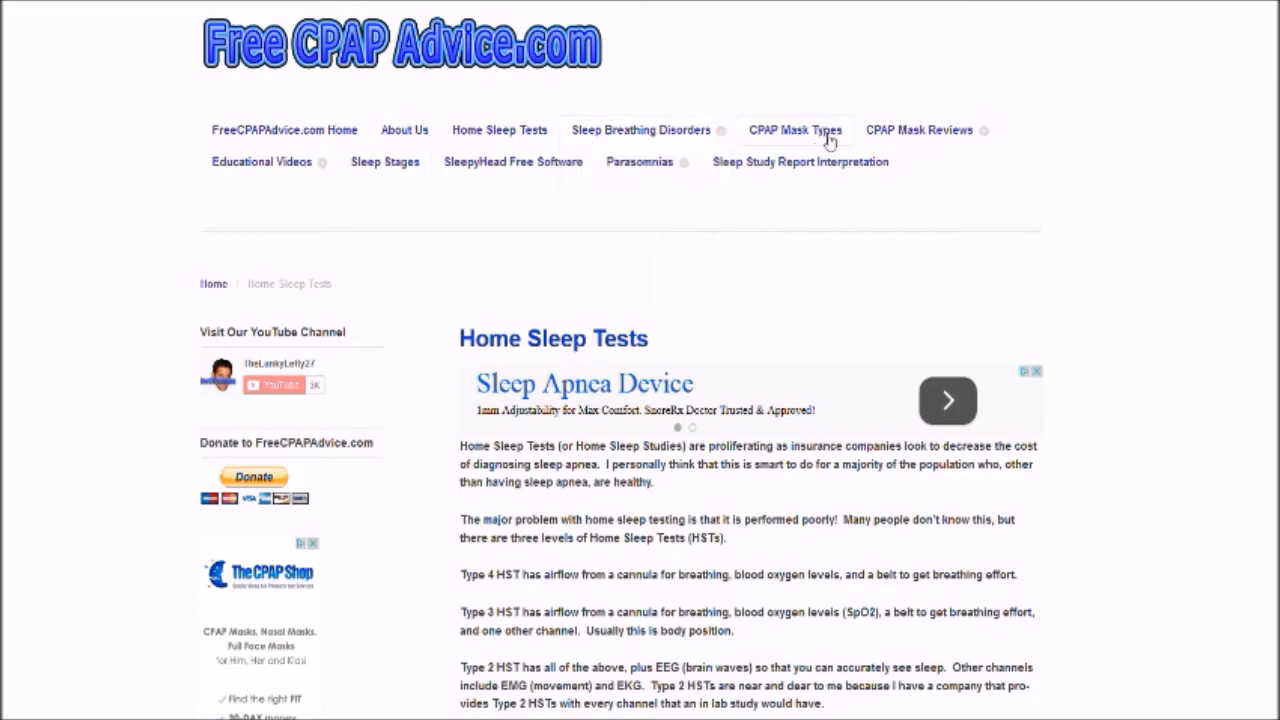
scroll(817, 346, "down", 15)
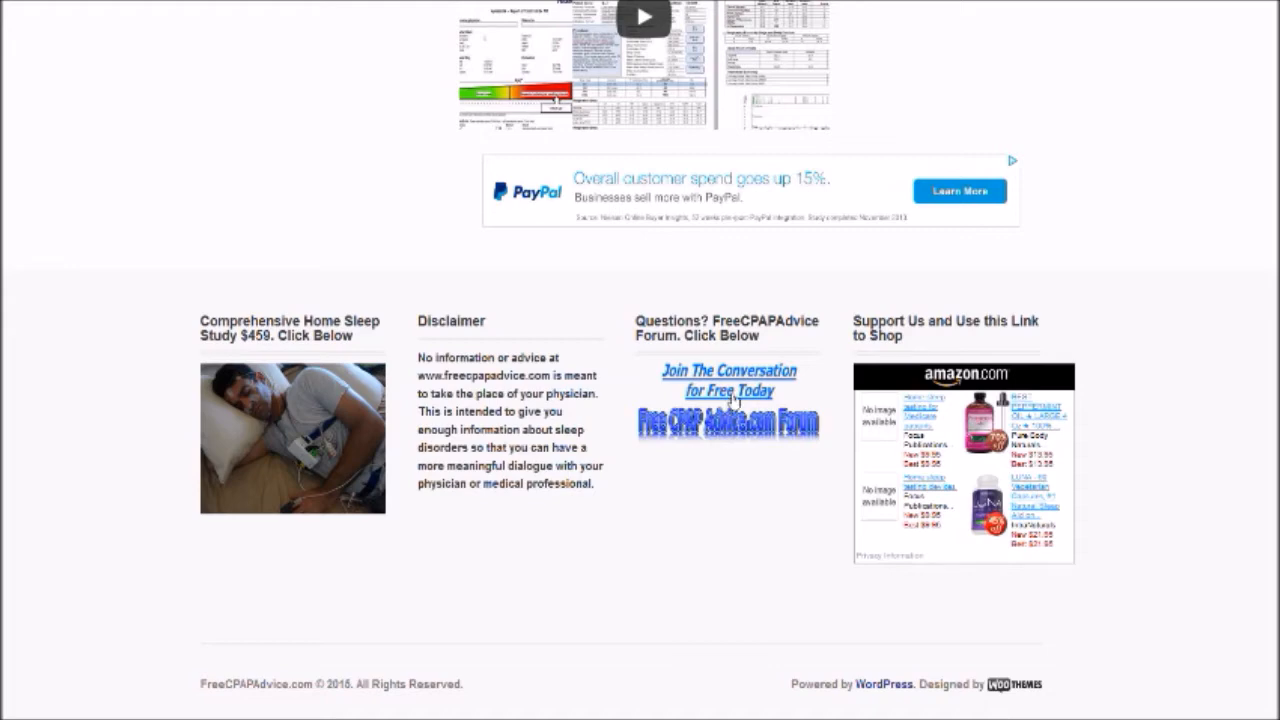
left_click(733, 393)
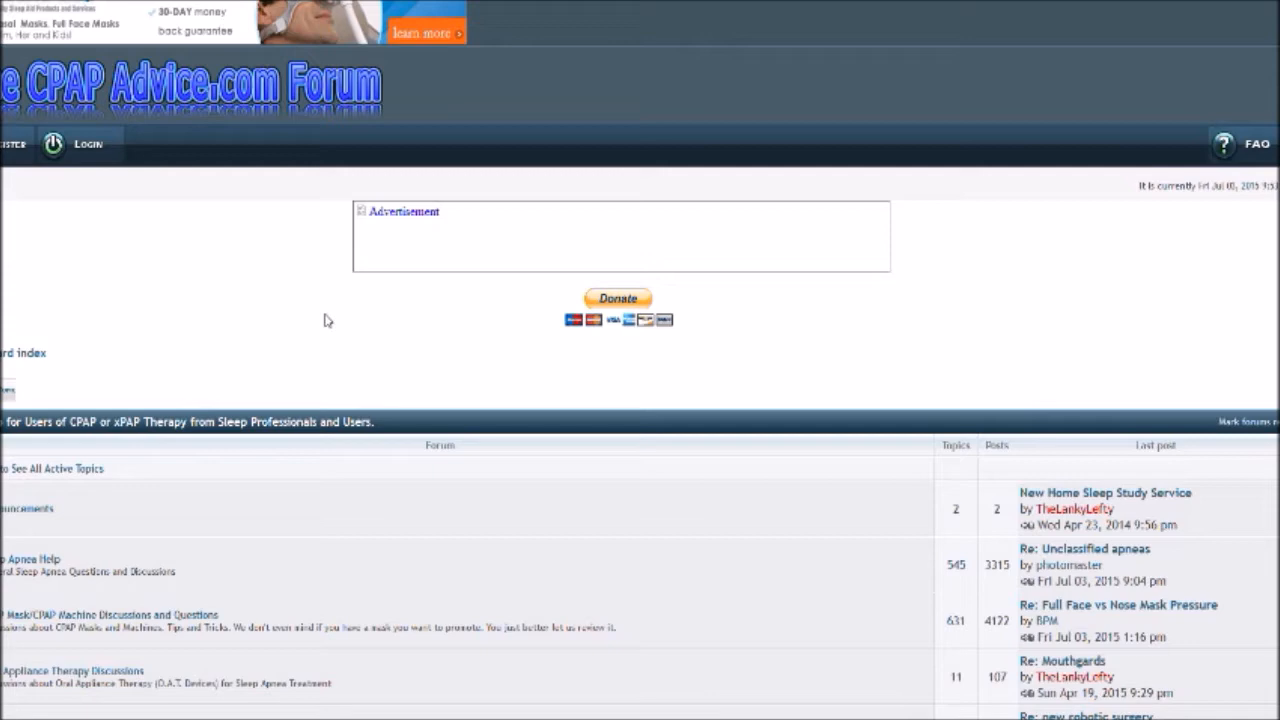
- Look through the forum's board index, from the announcements and sleep apnea help sections down to the chit chat section
scroll(177, 386, "down", 3)
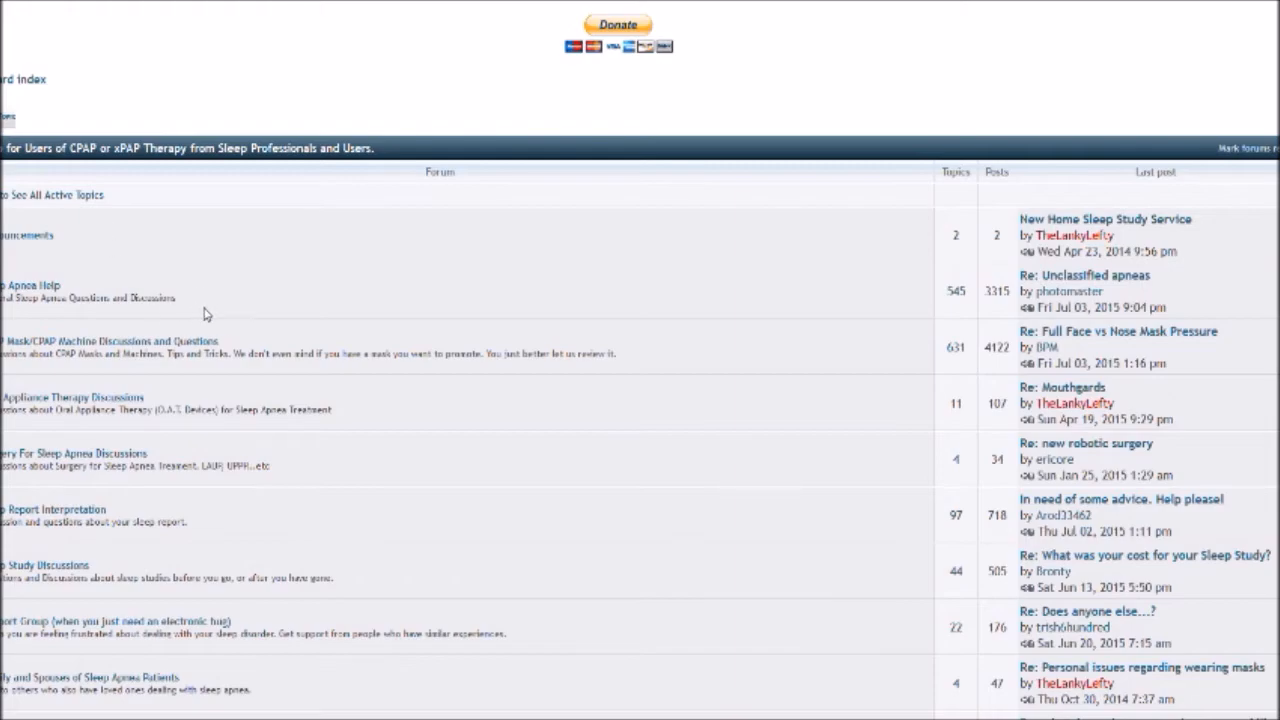
scroll(199, 308, "down", 6)
scroll(197, 310, "up", 6)
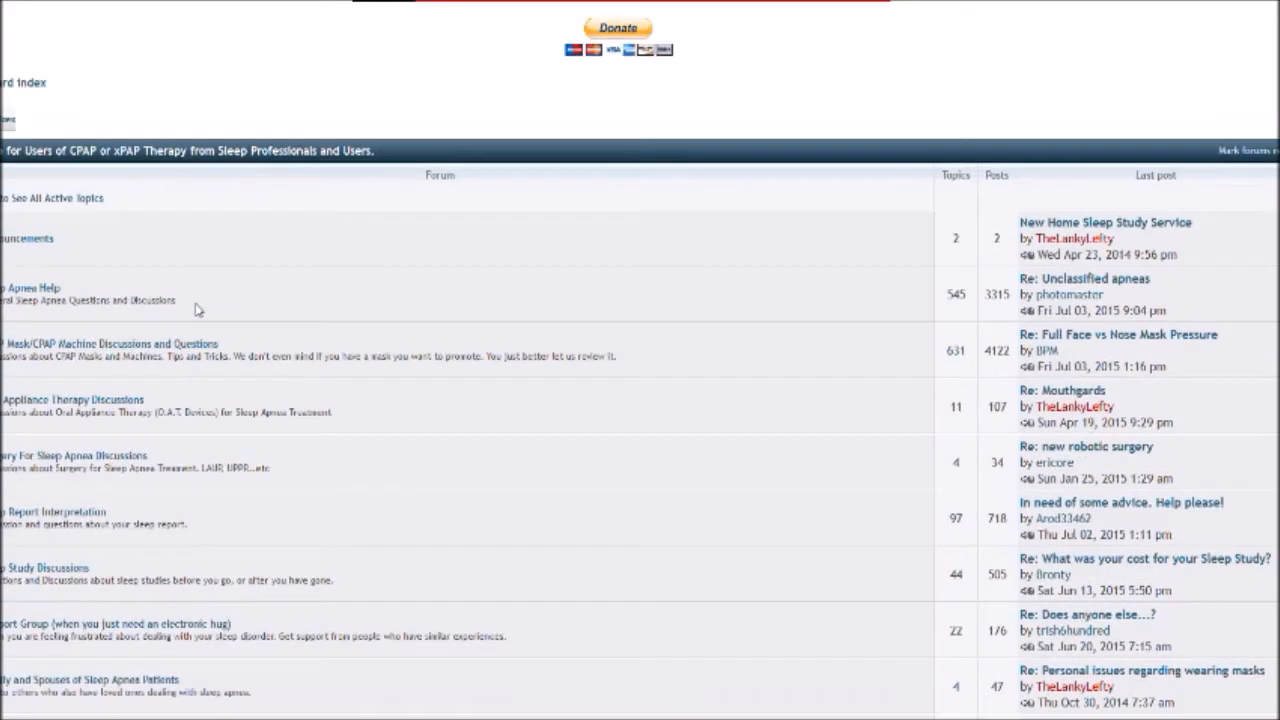
scroll(197, 310, "up", 3)
scroll(197, 310, "down", 10)
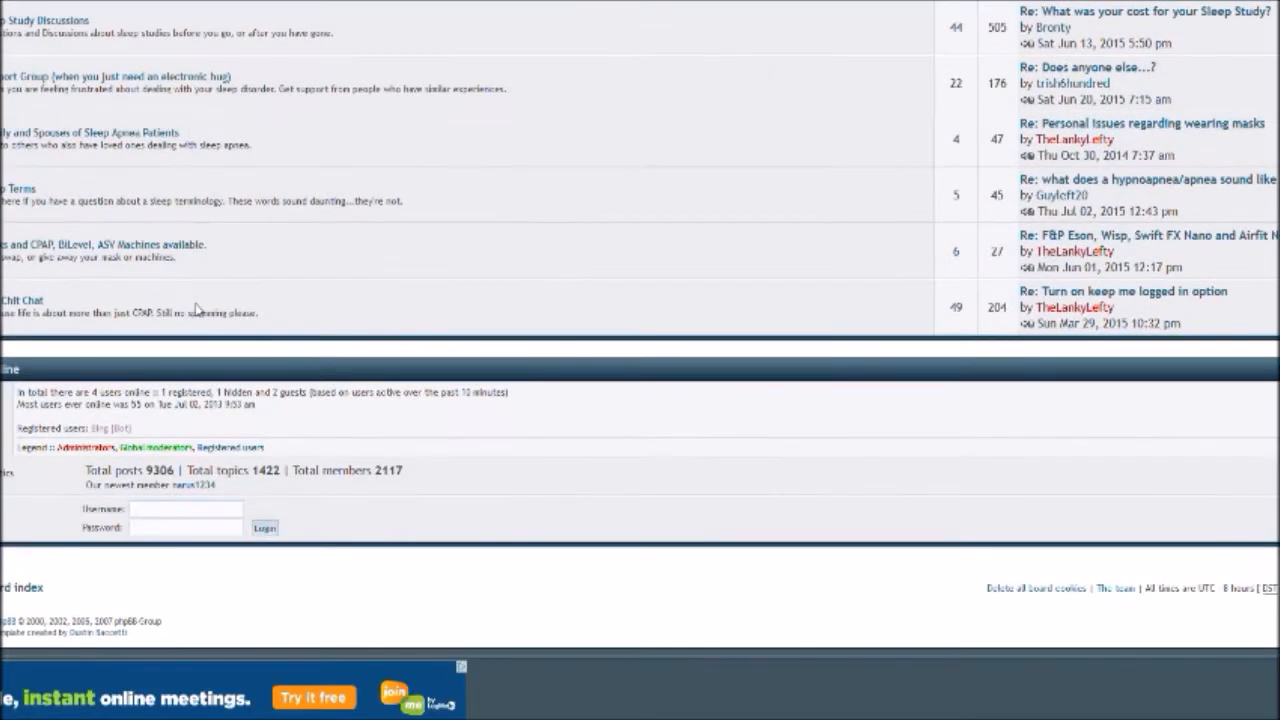
scroll(197, 310, "up", 2)
scroll(197, 310, "up", 4)
- Open the list of all active forum topics and browse the recent discussions
left_click(80, 202)
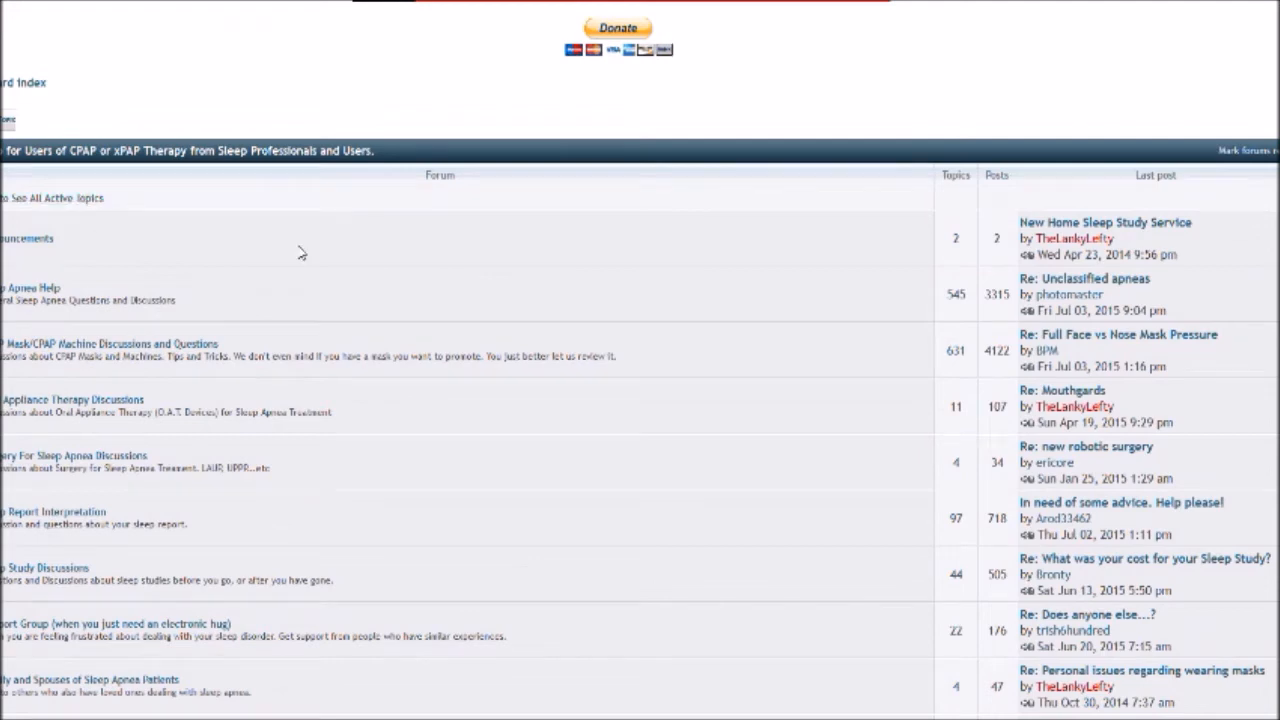
scroll(476, 283, "down", 4)
scroll(723, 206, "down", 10)
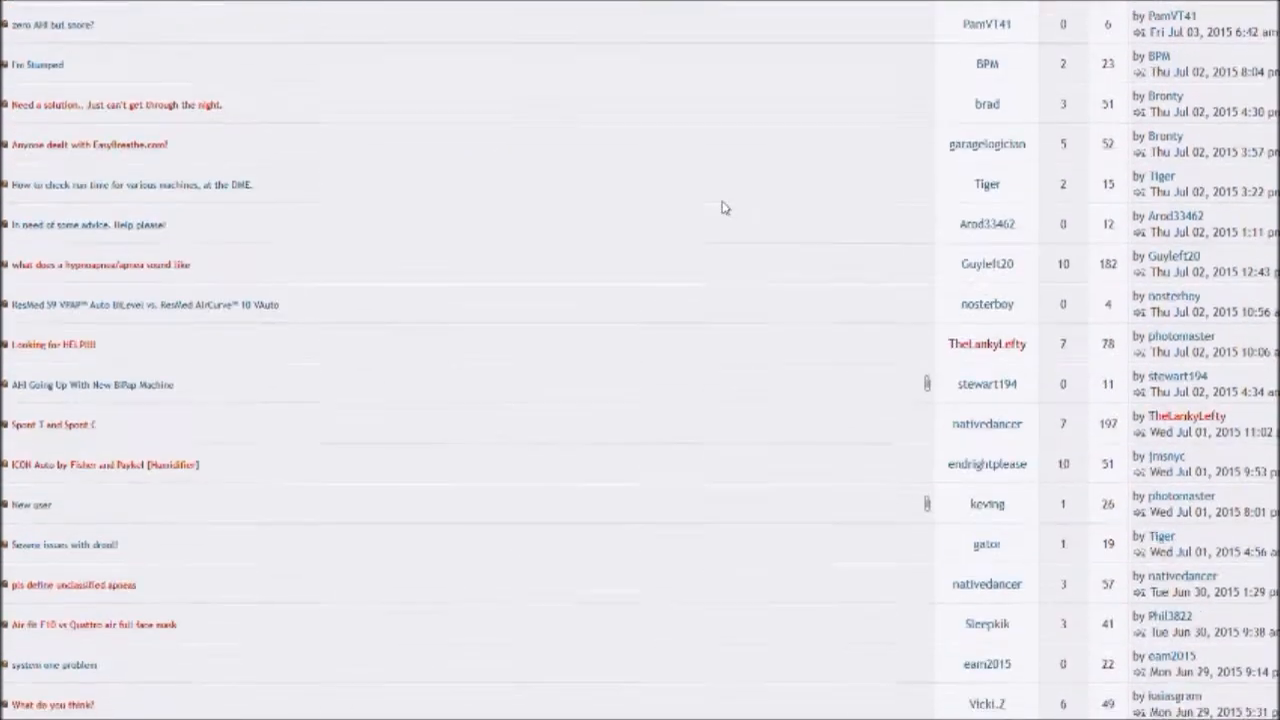
scroll(726, 204, "down", 5)
scroll(726, 204, "up", 14)
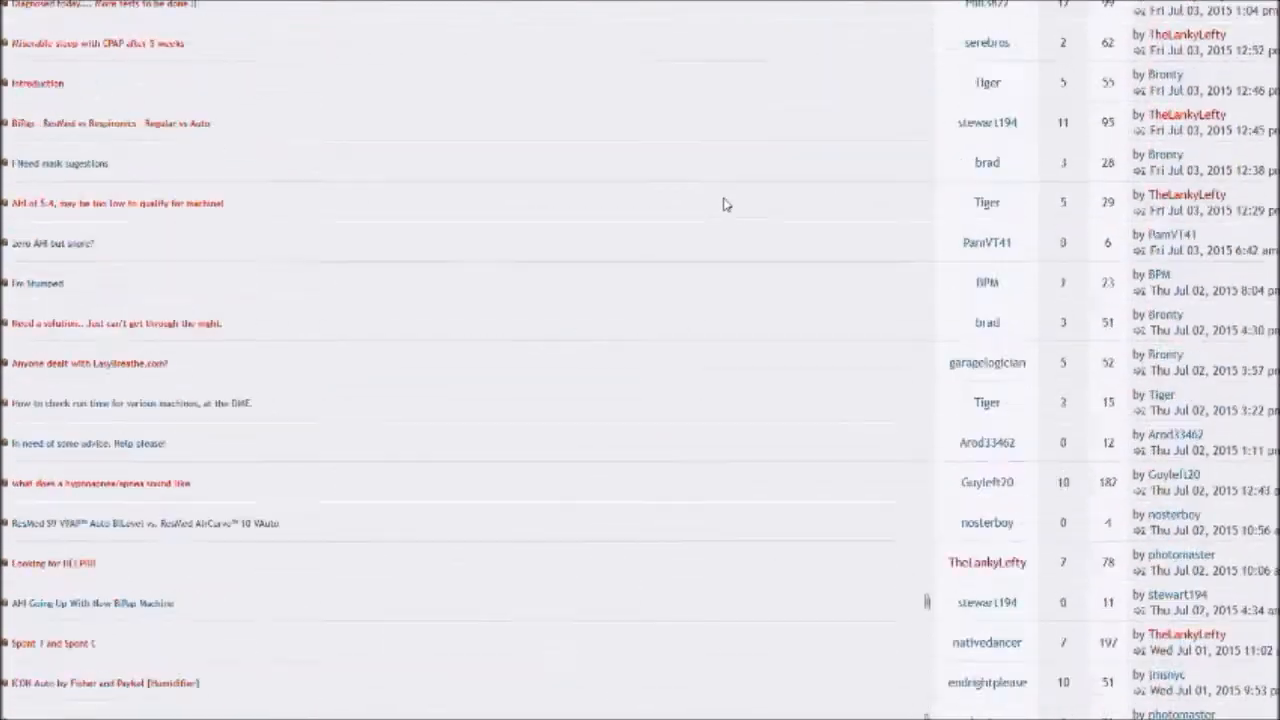
scroll(725, 204, "up", 4)
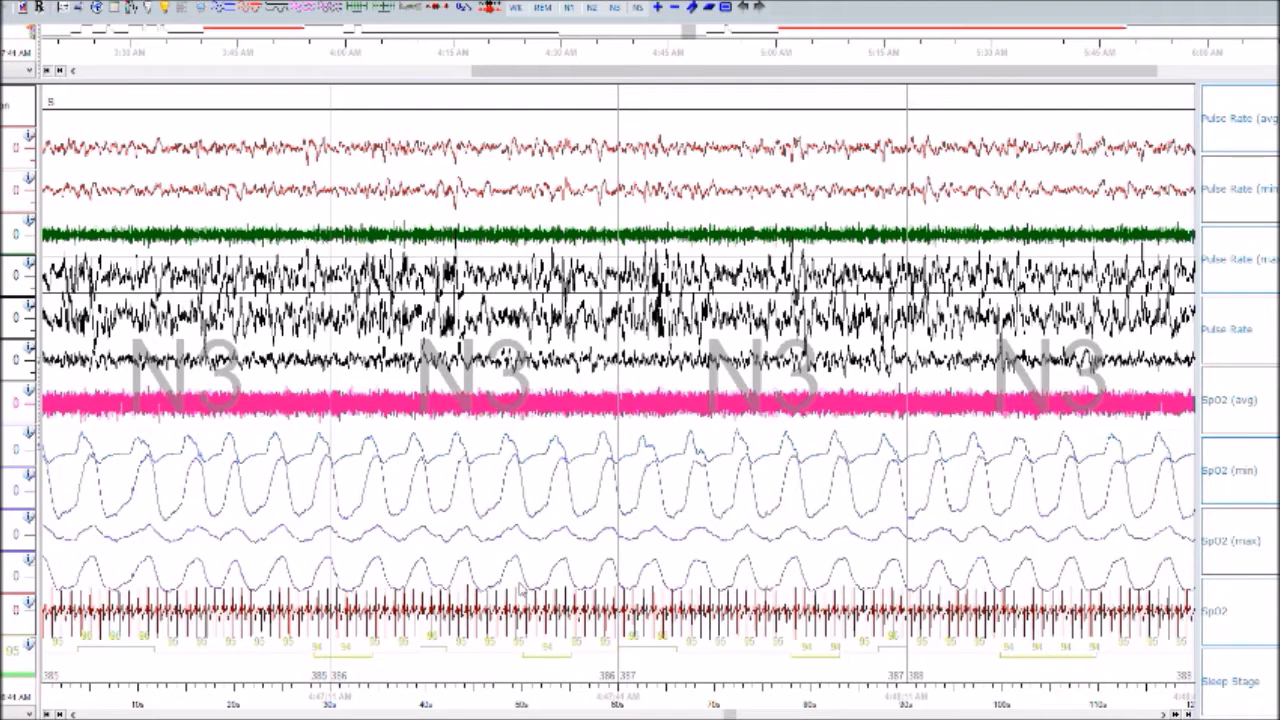
left_click(339, 717)
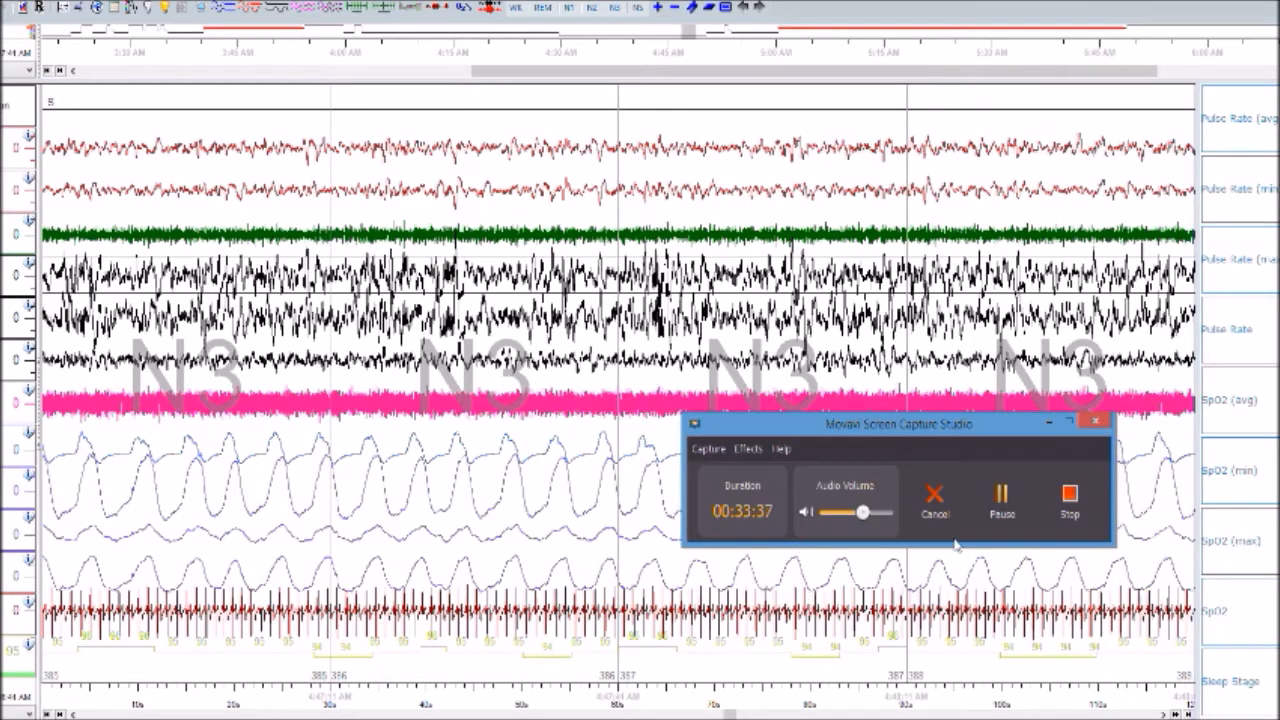
left_click(1068, 500)
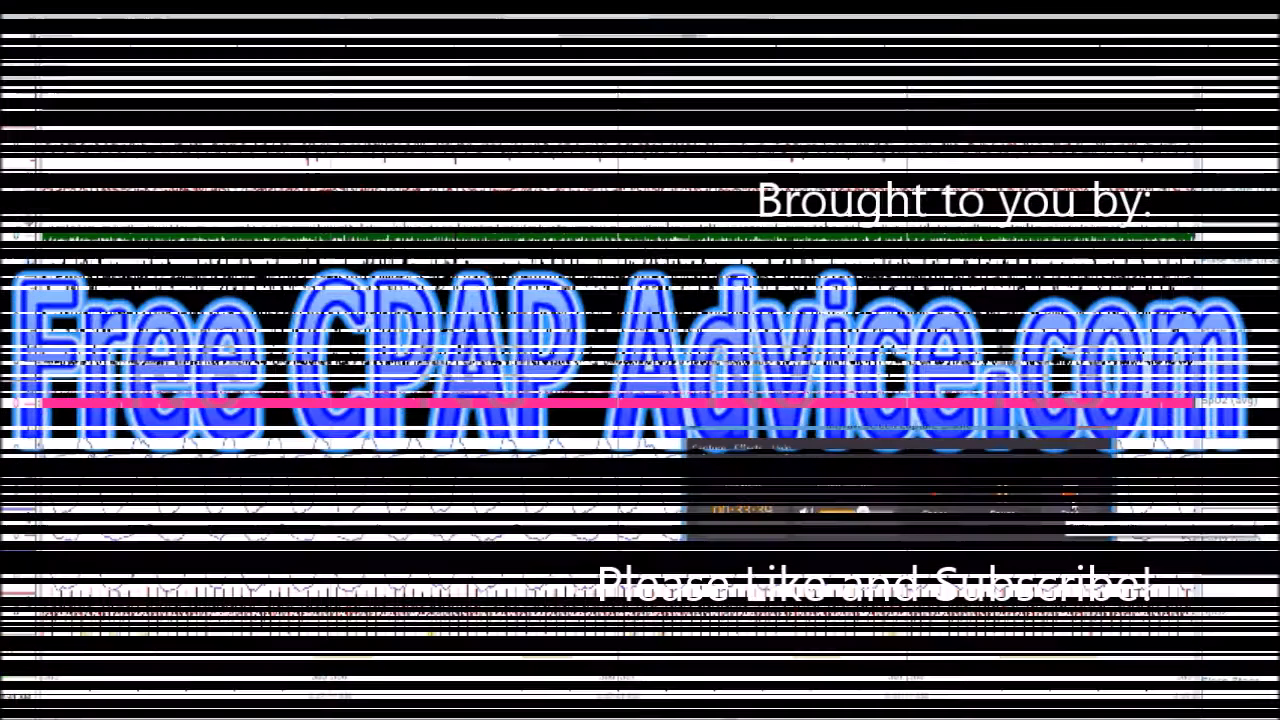